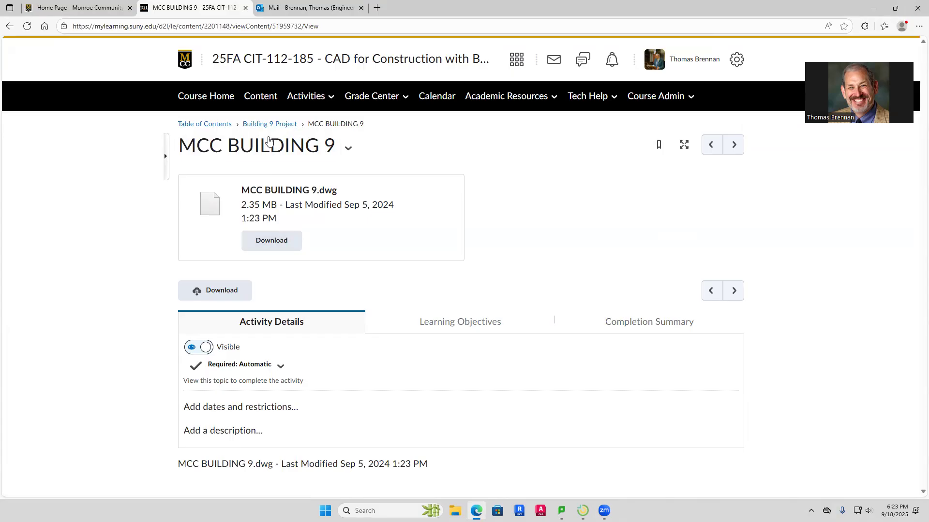
Download the MCC BUILDING WITH CAD PLAN AND GRID.rte template from the course's Building 9 Project module
left_click(270, 124)
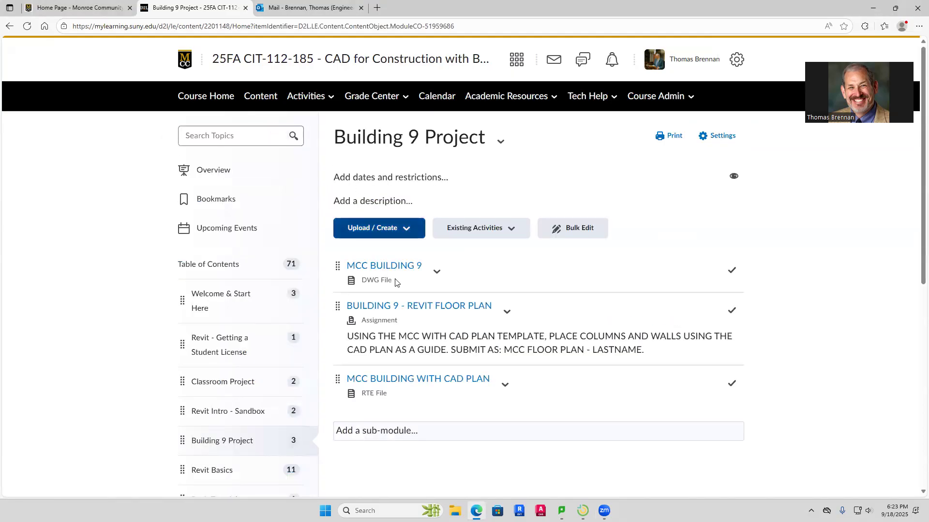
scroll(482, 338, "down", 1)
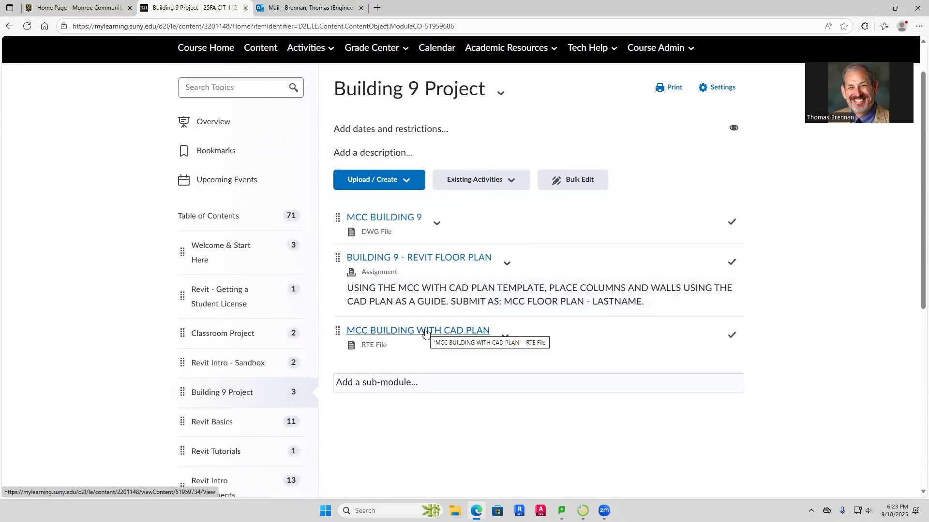
left_click(425, 332)
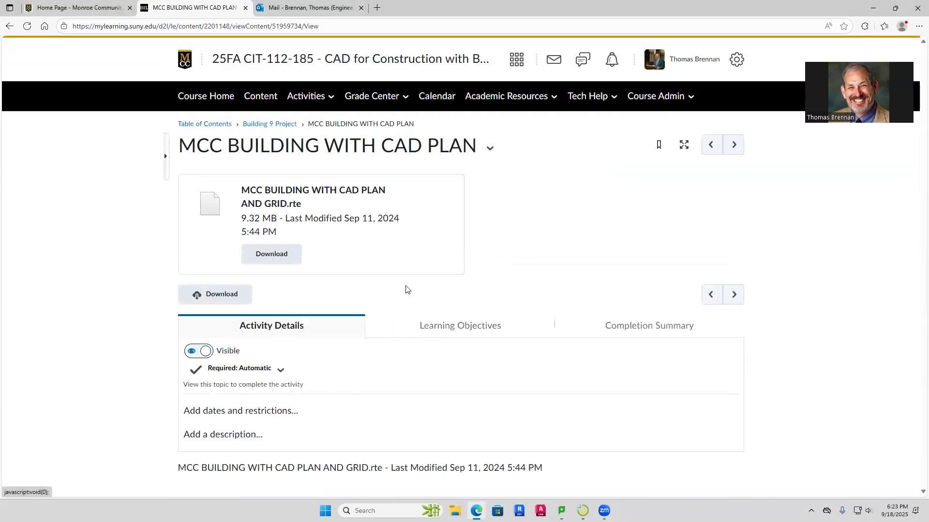
left_click(283, 257)
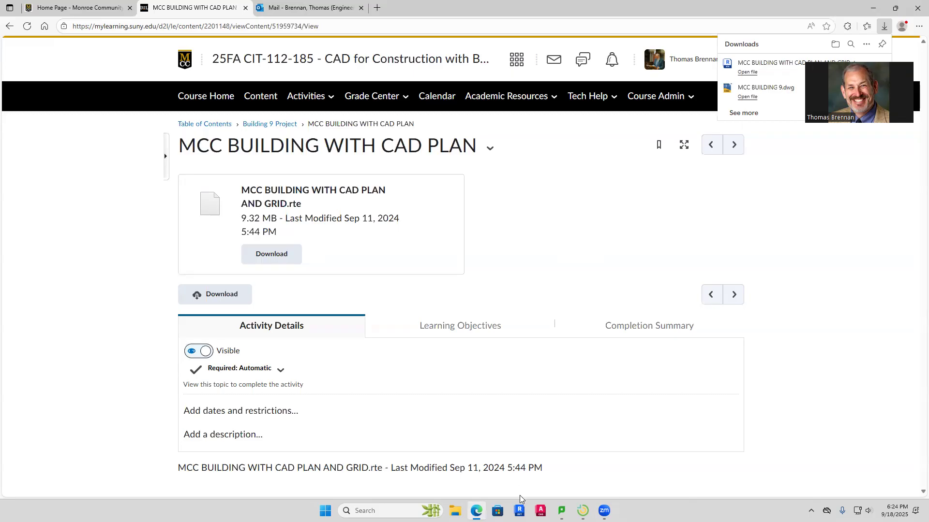
Switch to Revit and create a new project from the downloaded MCC BUILDING WITH CAD PLAN AND GRID.rte template
left_click(519, 510)
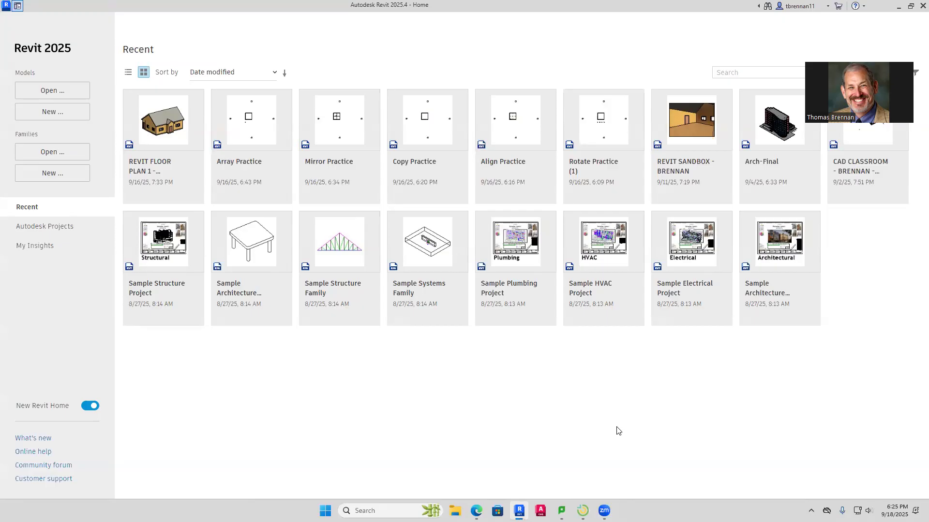
left_click(62, 112)
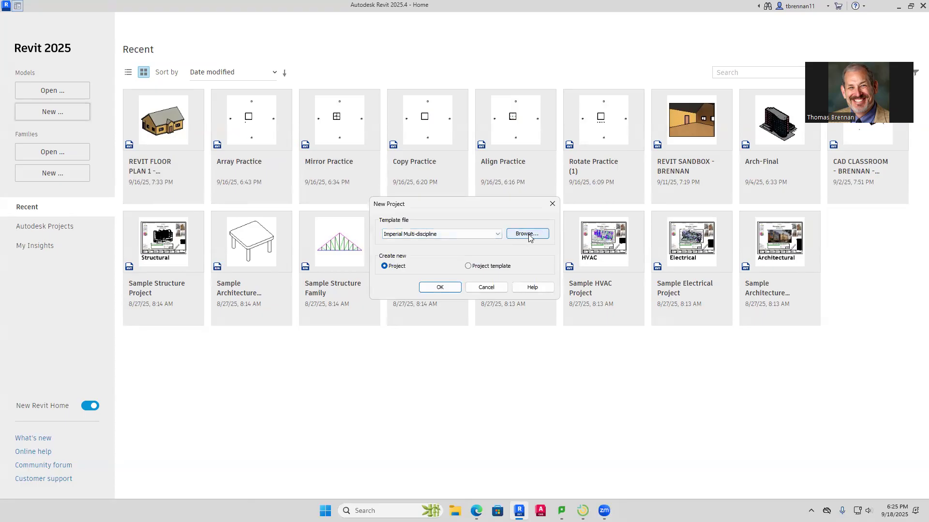
left_click(527, 234)
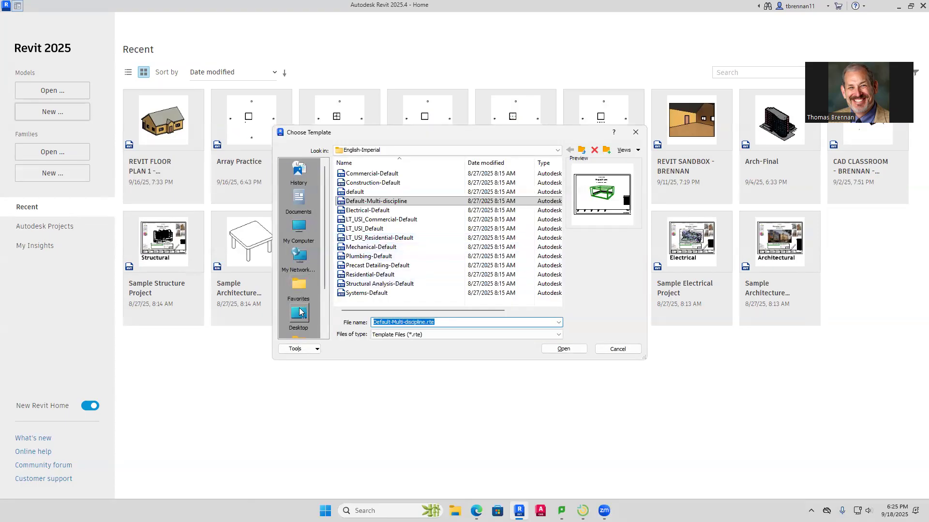
scroll(324, 270, "down", 2)
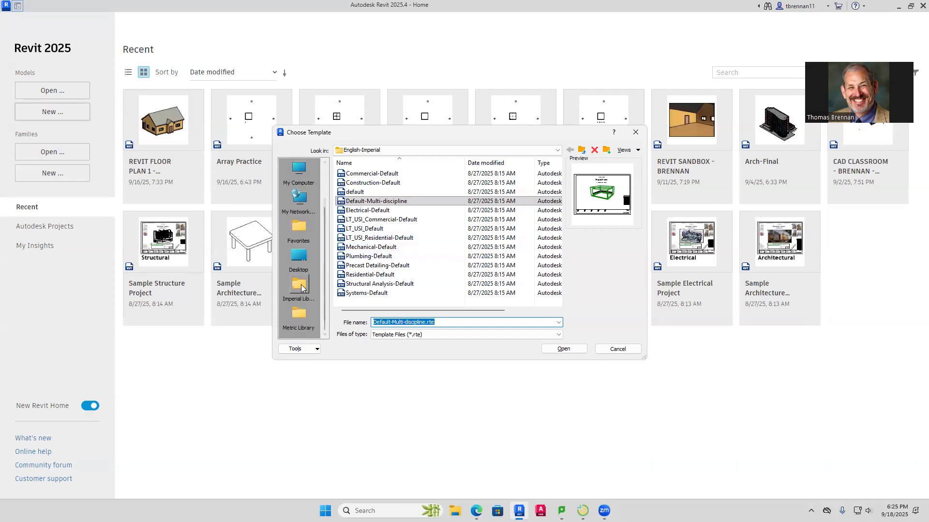
left_click(300, 286)
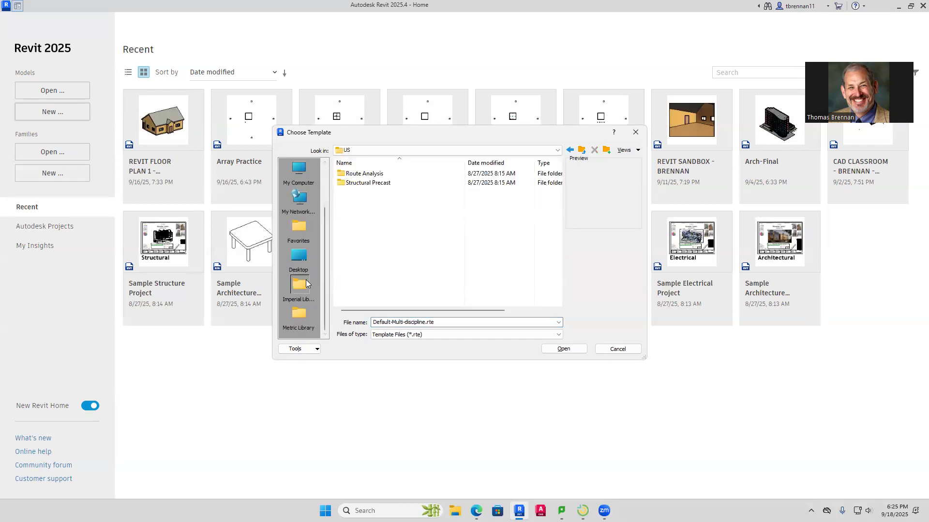
left_click(297, 261)
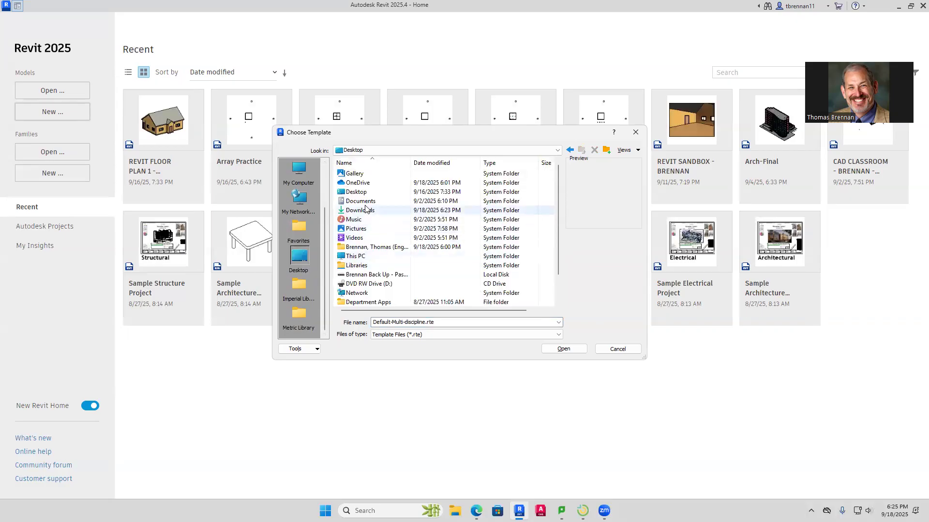
double_click(361, 210)
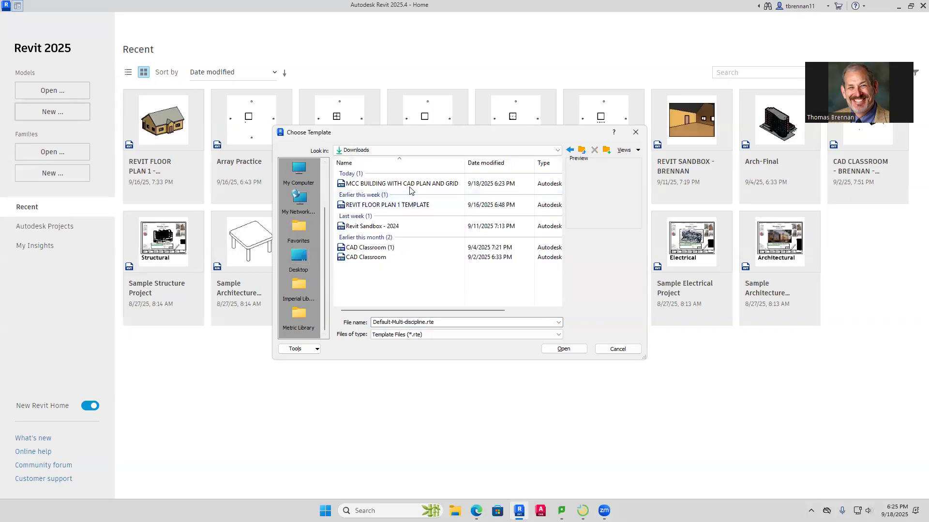
left_click(413, 186)
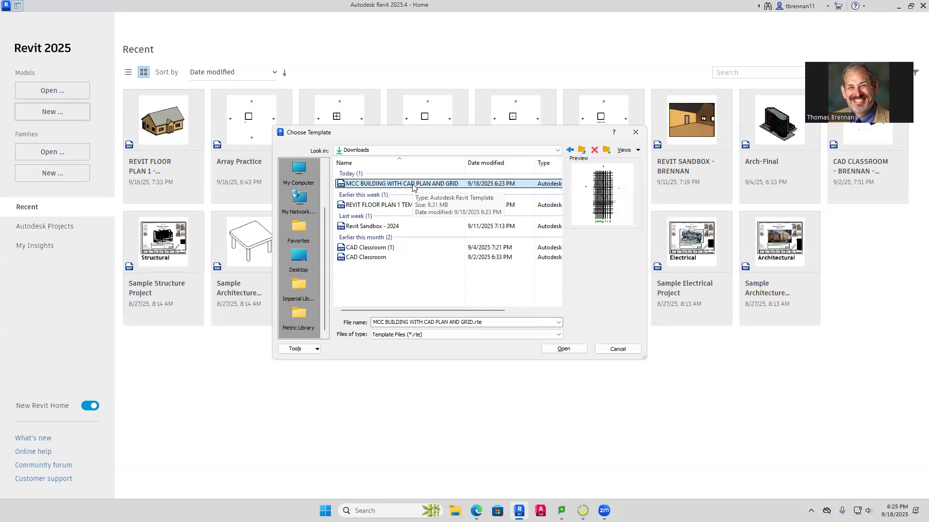
left_click(563, 348)
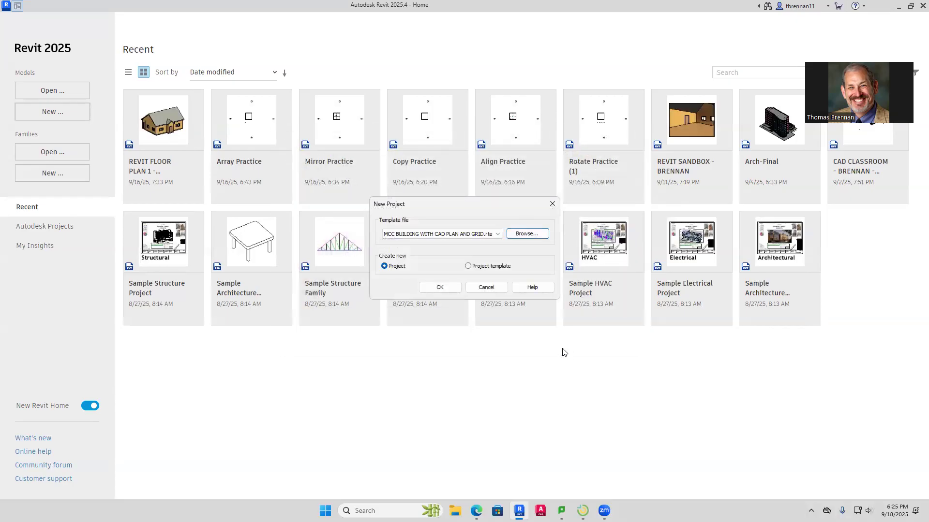
left_click(453, 288)
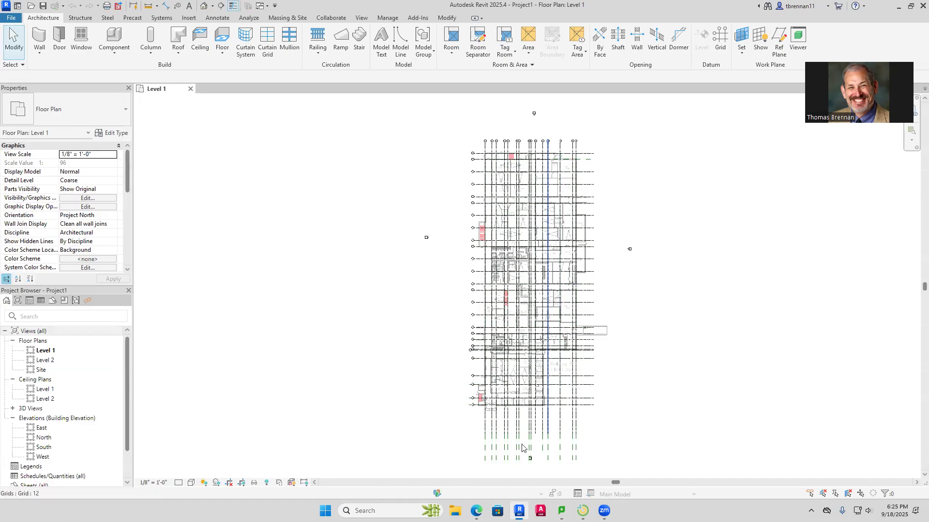
Check the students' screens in LanSchool Teacher Console, and return to the Revit project
left_click(583, 511)
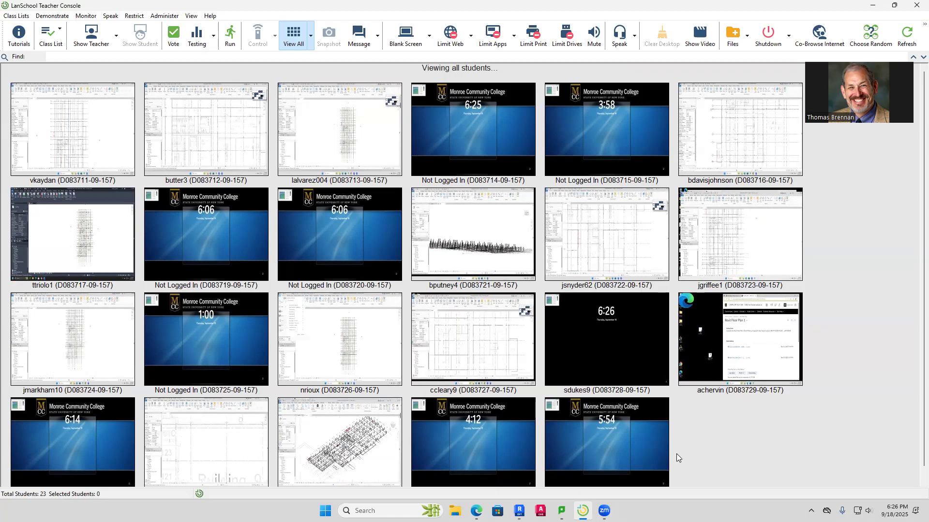
mouse_move(721, 354)
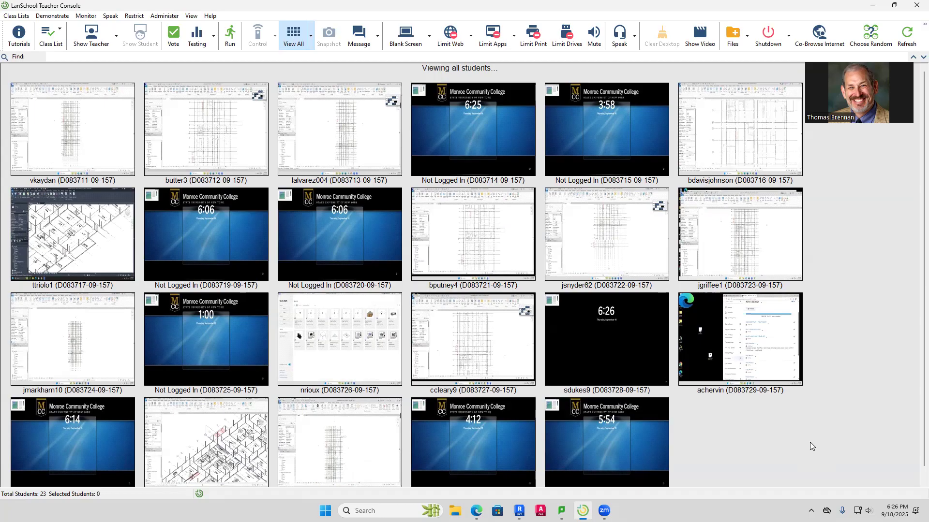
mouse_move(604, 511)
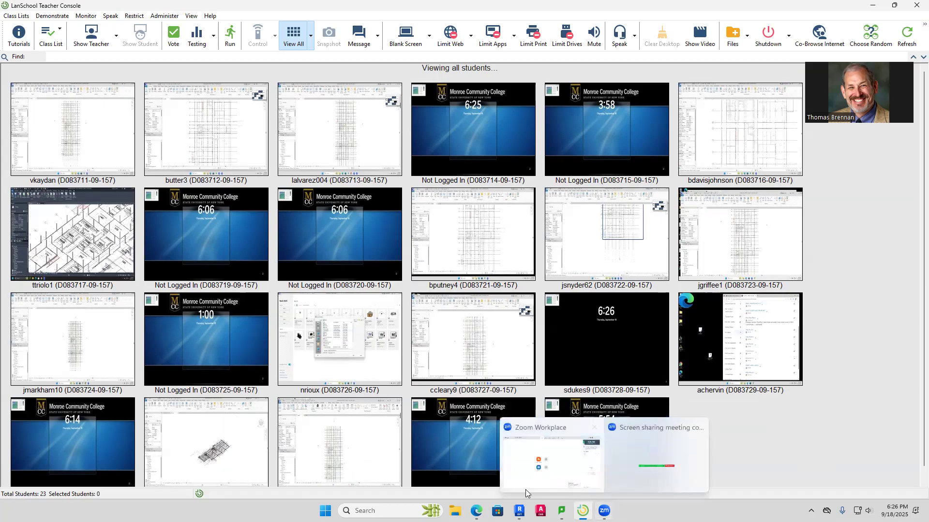
left_click(518, 511)
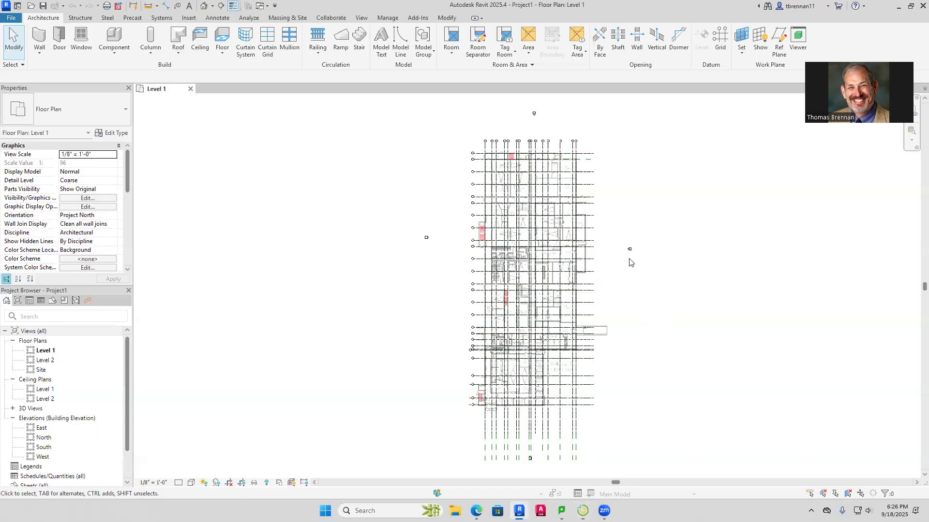
Examine the Level 1 floor plan, looking closely at Eng Tech Computer Lab 157 and its surrounding grid and columns
scroll(600, 118, "up", 2)
scroll(549, 289, "up", 5)
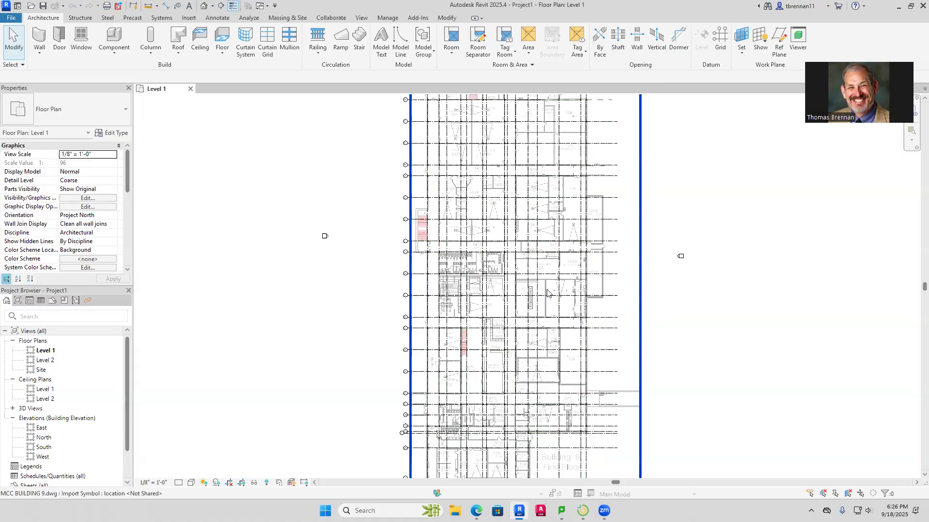
scroll(549, 289, "up", 2)
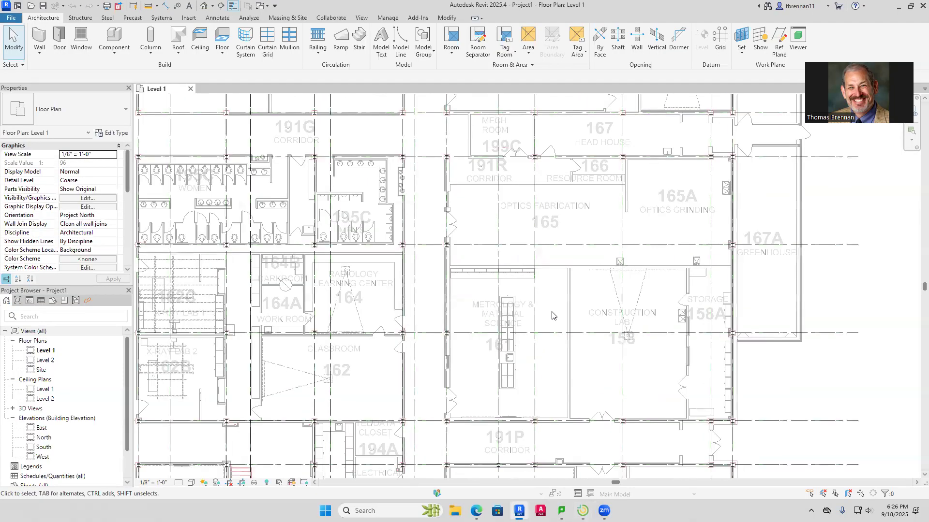
middle_click_drag(554, 317, 547, 205)
scroll(504, 270, "up", 3)
scroll(580, 322, "up", 1)
middle_click_drag(577, 327, 563, 362)
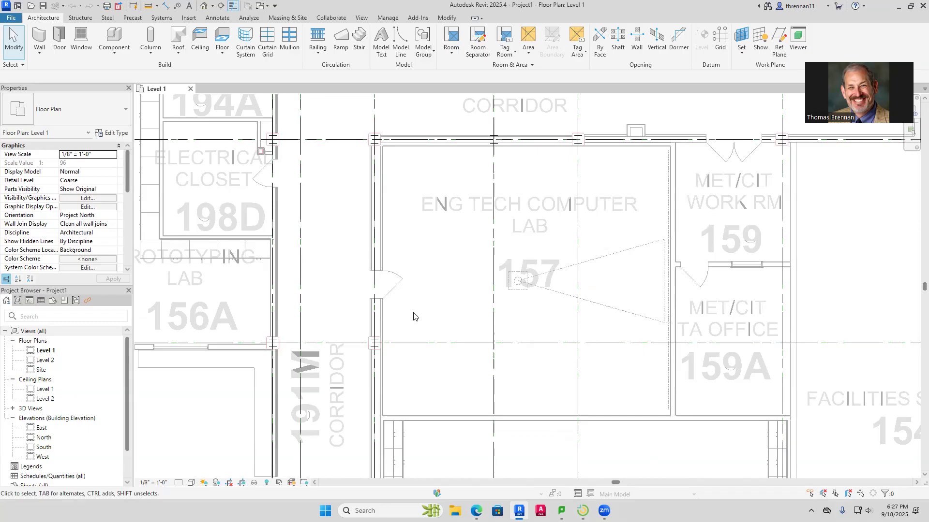
scroll(414, 317, "down", 10)
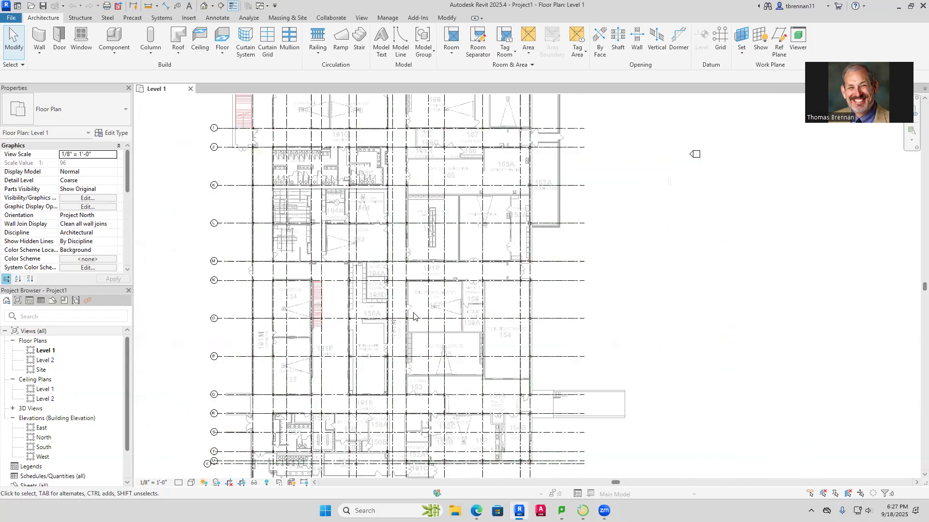
middle_click_drag(416, 317, 438, 307)
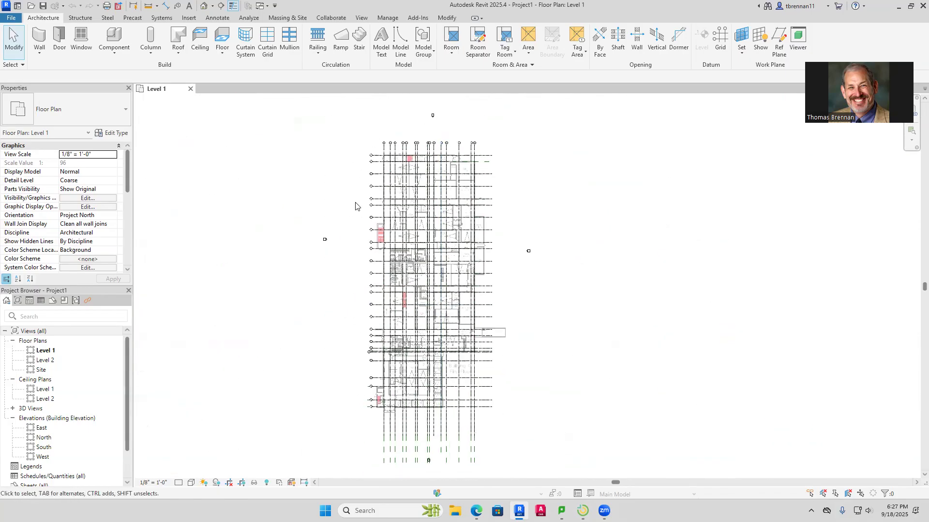
Open the default 3D view and examine the steel columns around Hazard Waste room 154B
left_click(203, 6)
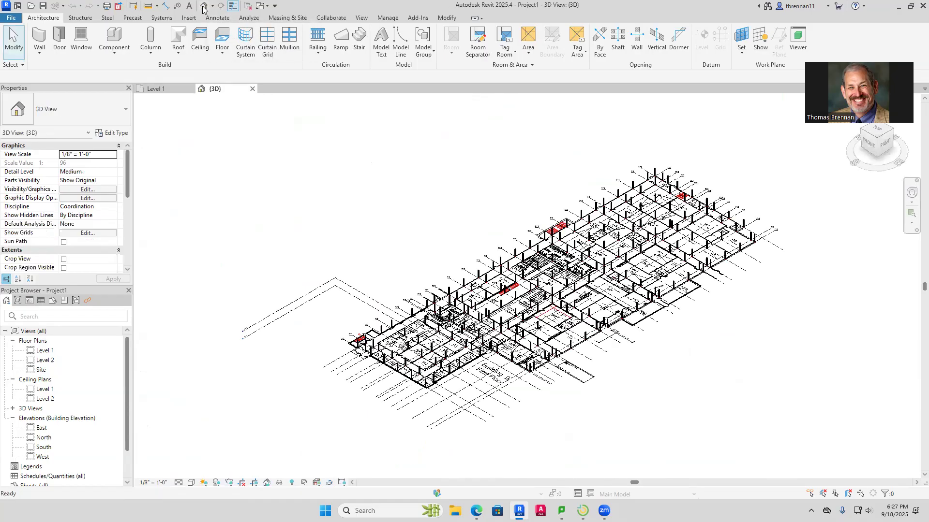
scroll(718, 442, "up", 2)
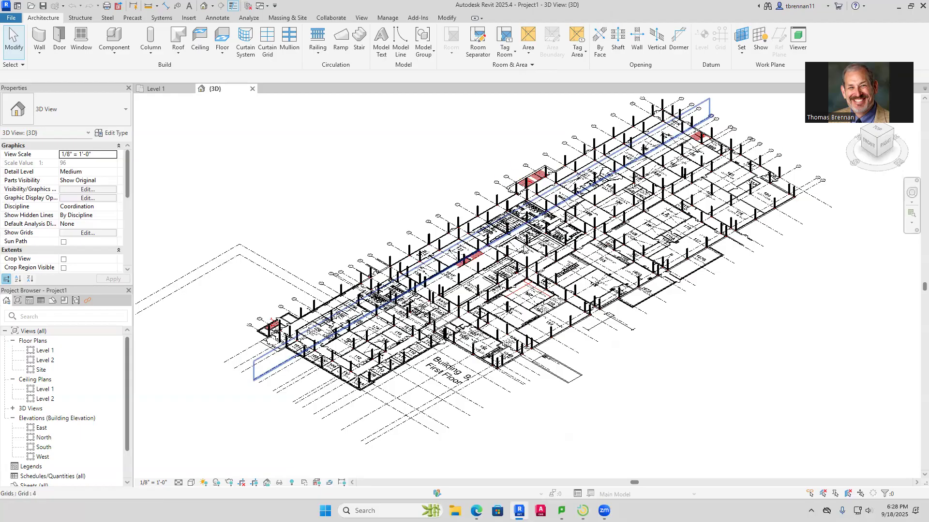
scroll(488, 363, "up", 2)
scroll(481, 362, "up", 5)
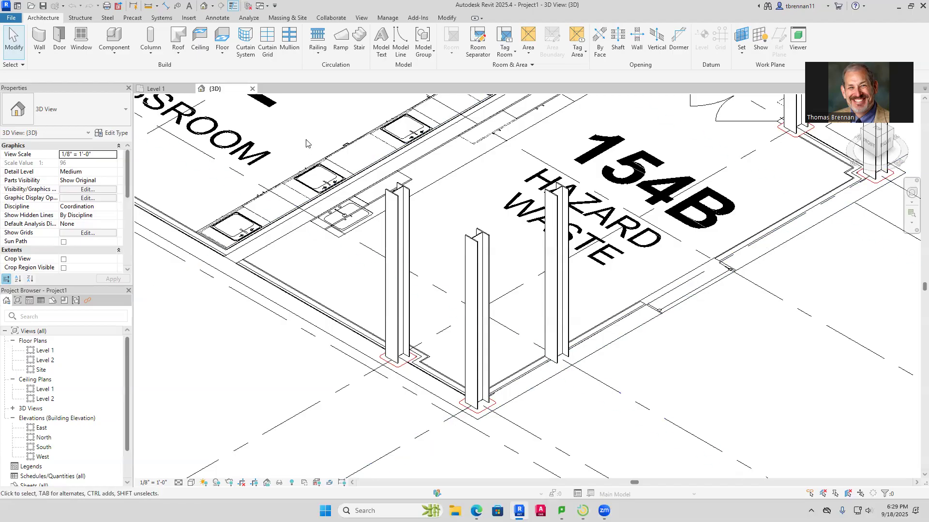
Return to the Level 1 plan at the entrance vestibule beside office 101 and turn off Thin Lines
left_click(165, 90)
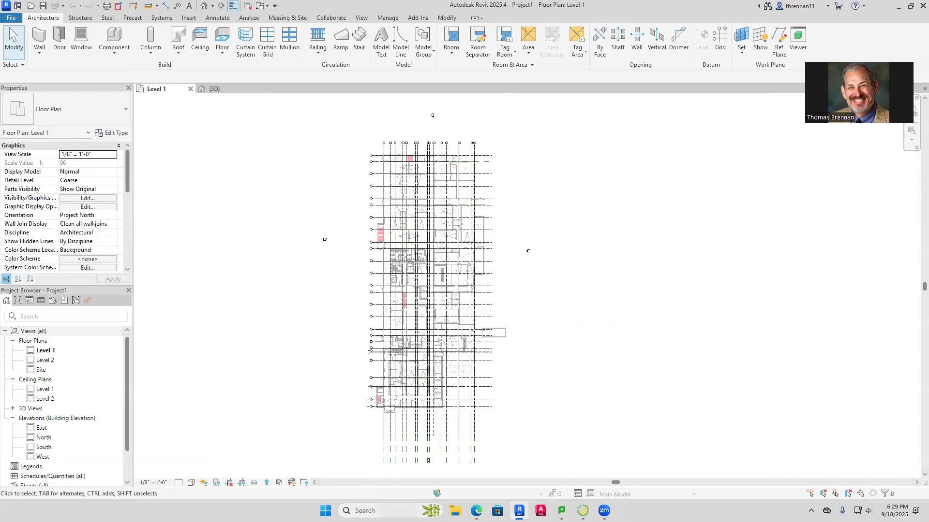
scroll(388, 426, "up", 8)
scroll(394, 413, "up", 3)
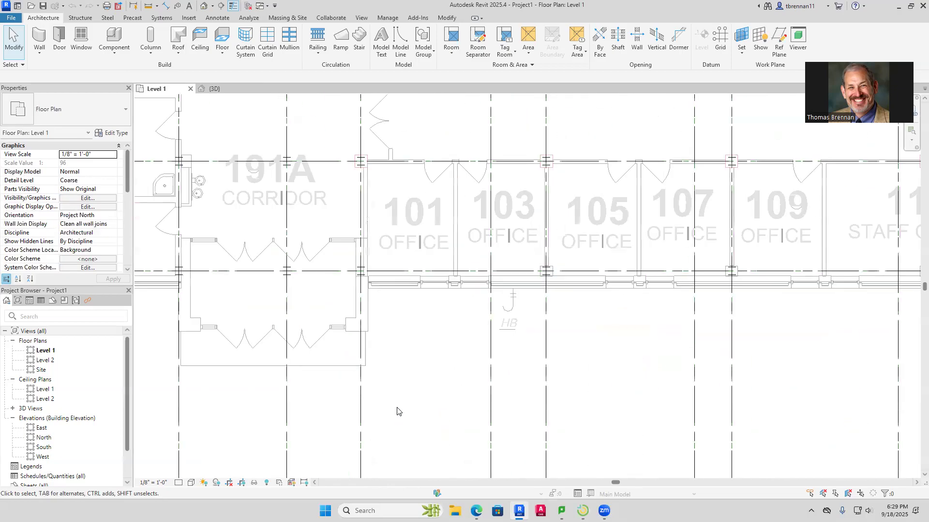
scroll(236, 320, "up", 3)
scroll(235, 320, "up", 2)
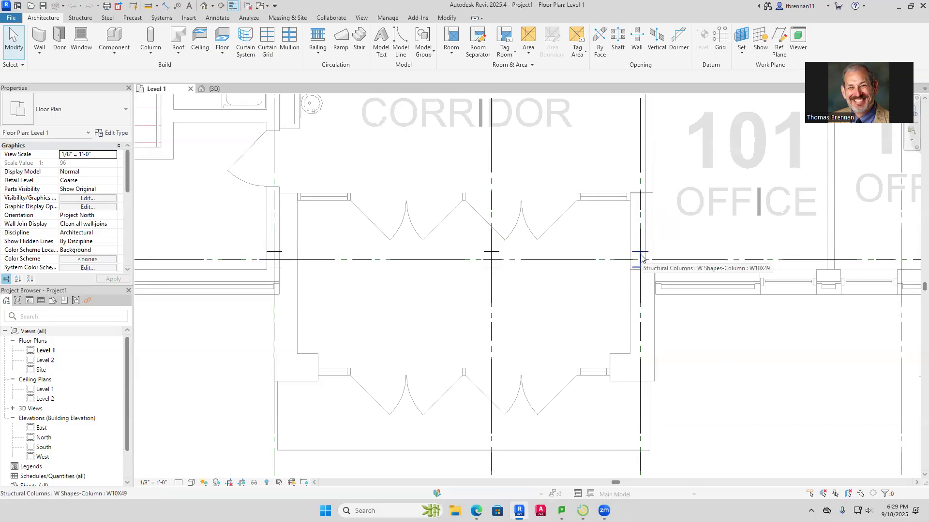
left_click(233, 6)
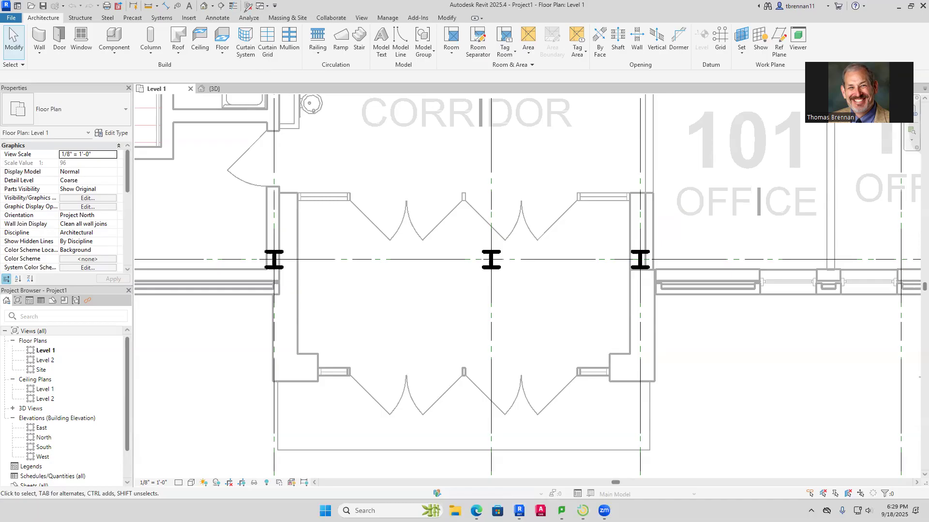
left_click_drag(232, 9, 319, 158)
mouse_move(242, 3)
left_mouse_down()
mouse_move(222, 10)
mouse_move(237, 9)
left_mouse_up()
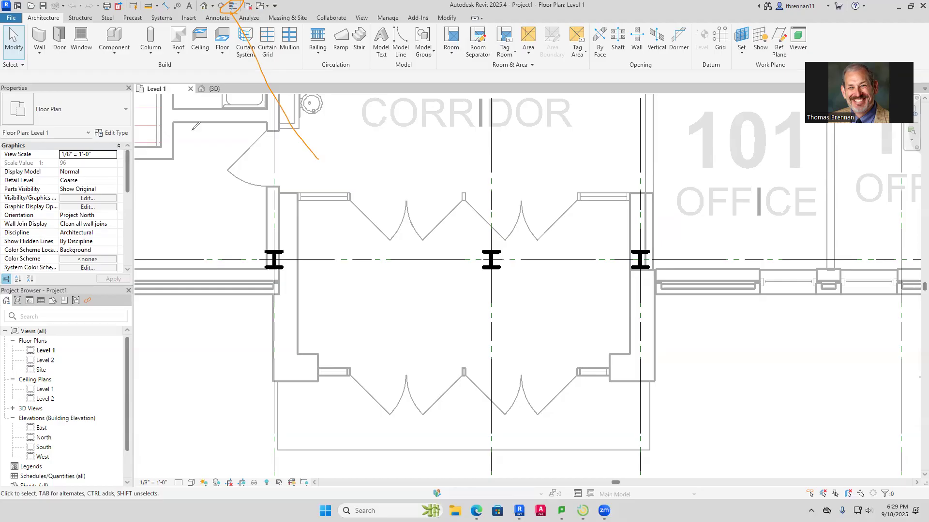
left_click_drag(236, 11, 358, 203)
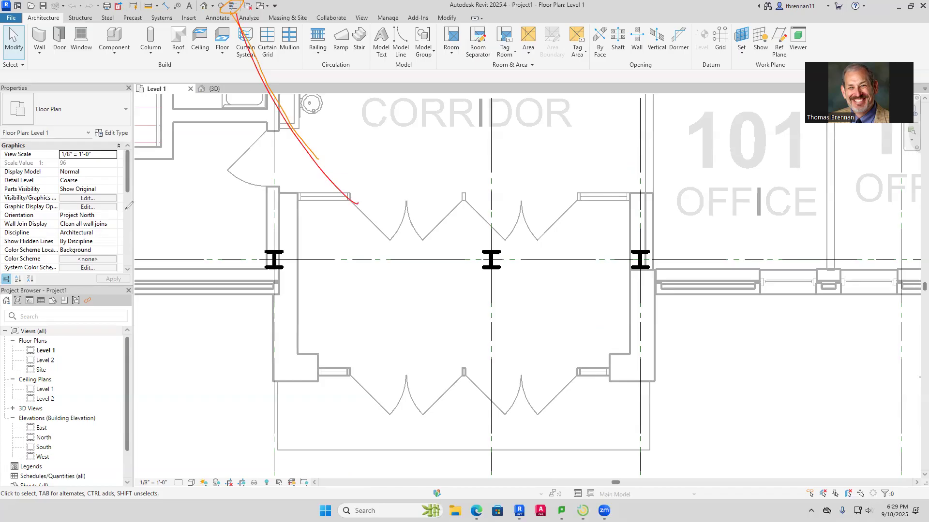
left_click(32, 241)
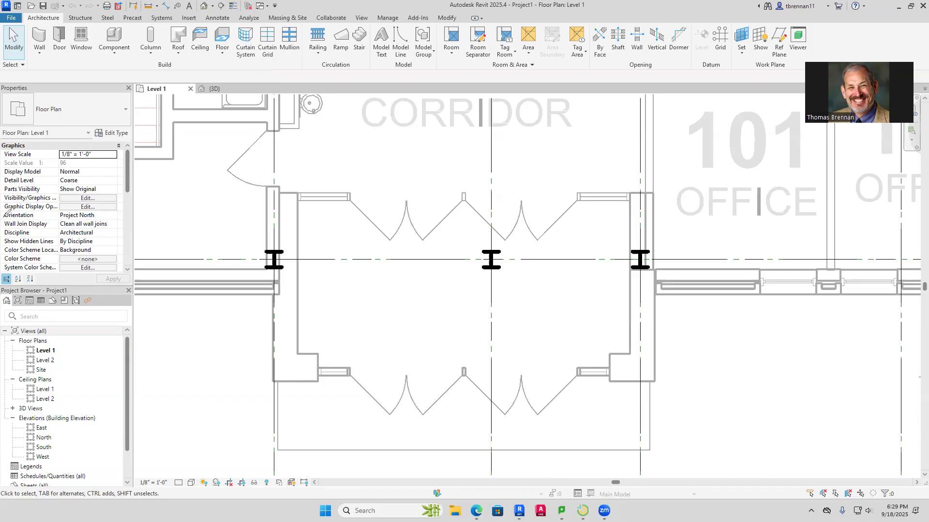
Toggle Thin Lines on and off to compare how the vestibule's columns and walls are displayed
left_click(233, 6)
left_click(233, 7)
left_click(233, 7)
left_click(233, 7)
Select the westernmost structural column on the vestibule's grid line to inspect its type and constraints
left_click(274, 261)
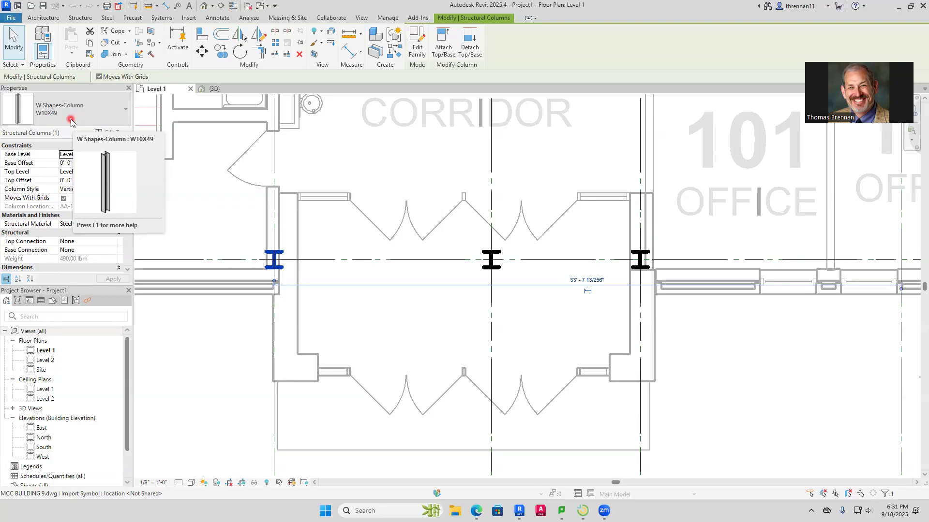
Select every W10X49 structural column instance visible in the Level 1 plan, starting from the selected vestibule column
right_click(276, 263)
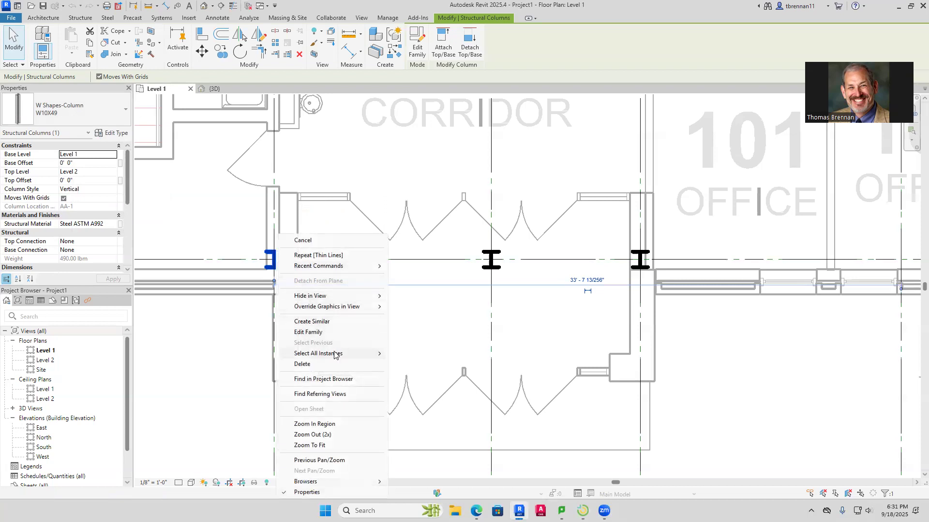
mouse_move(334, 355)
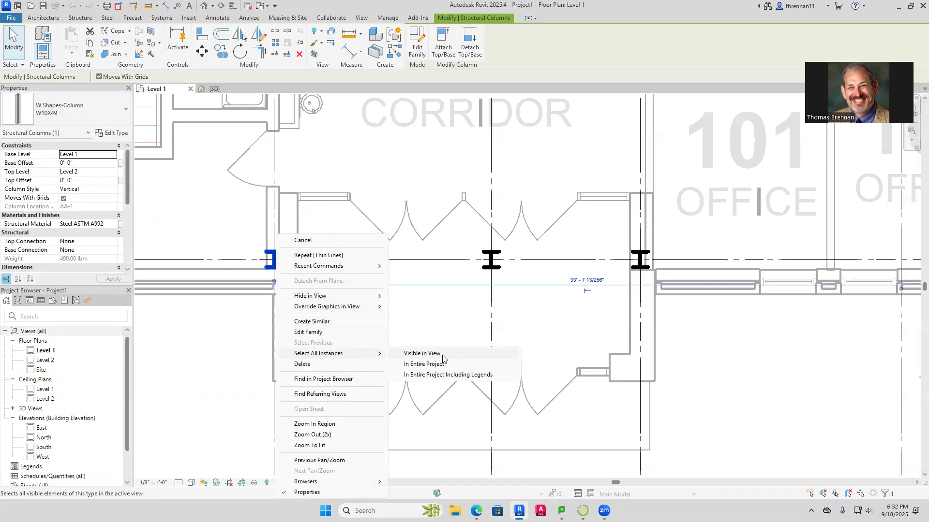
left_click(422, 353)
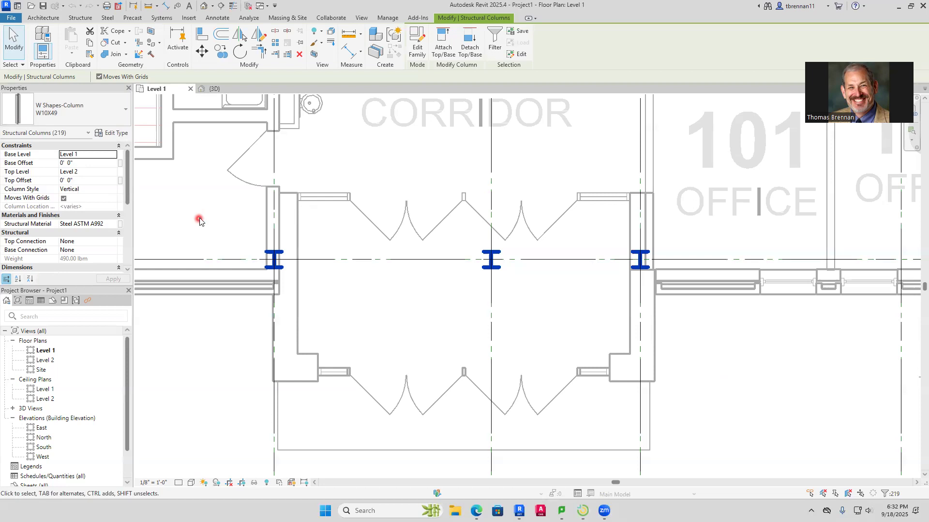
Review the structural and architectural column options, and clear the structural column selection
left_click(46, 18)
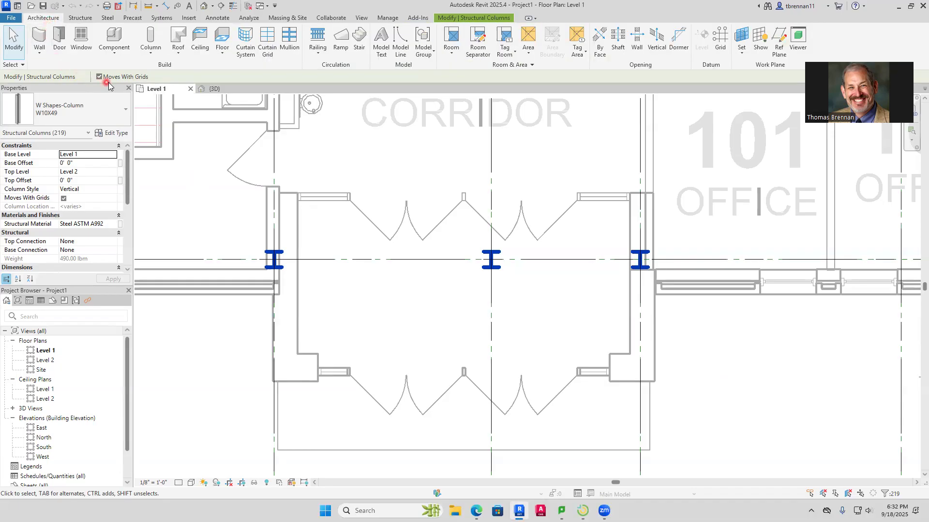
left_click(149, 56)
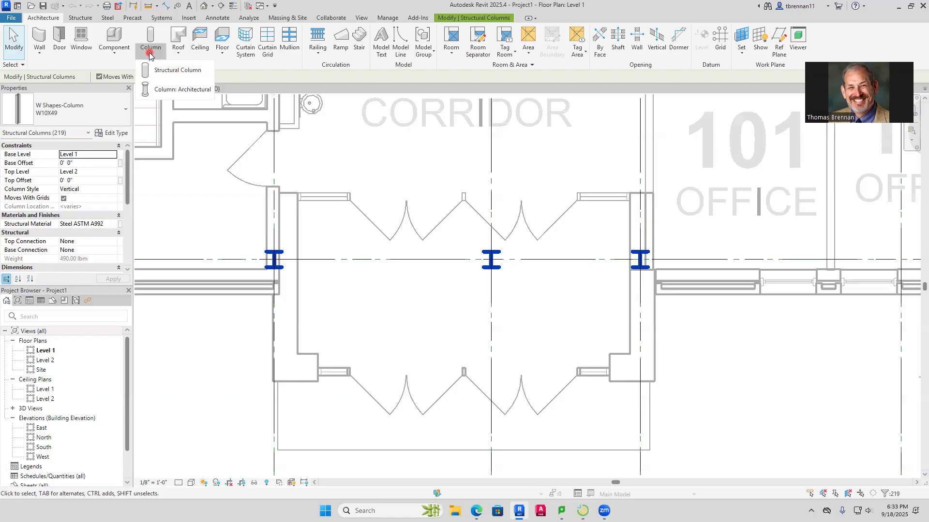
key("Escape")
key("Escape")
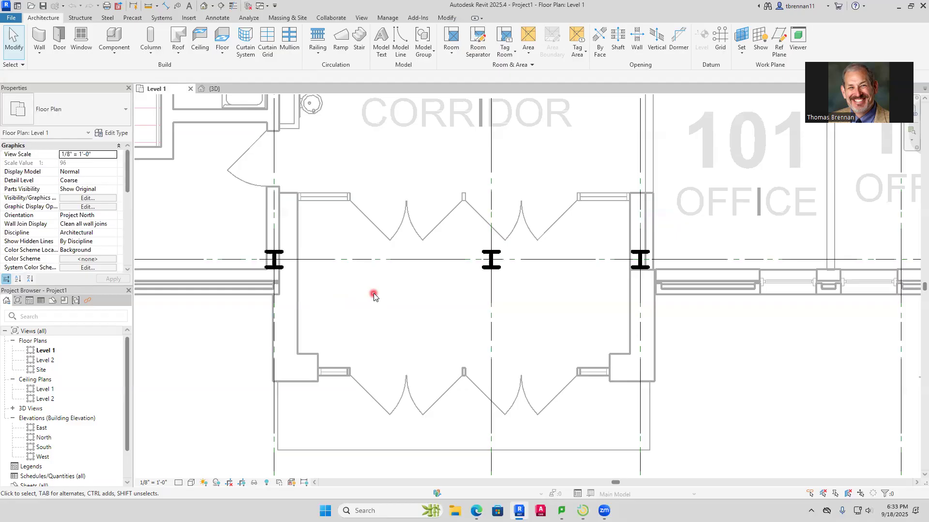
Place 16" x 16" chamfered architectural columns up to Level 2 around the three vestibule structural columns on grid AA
left_click(153, 57)
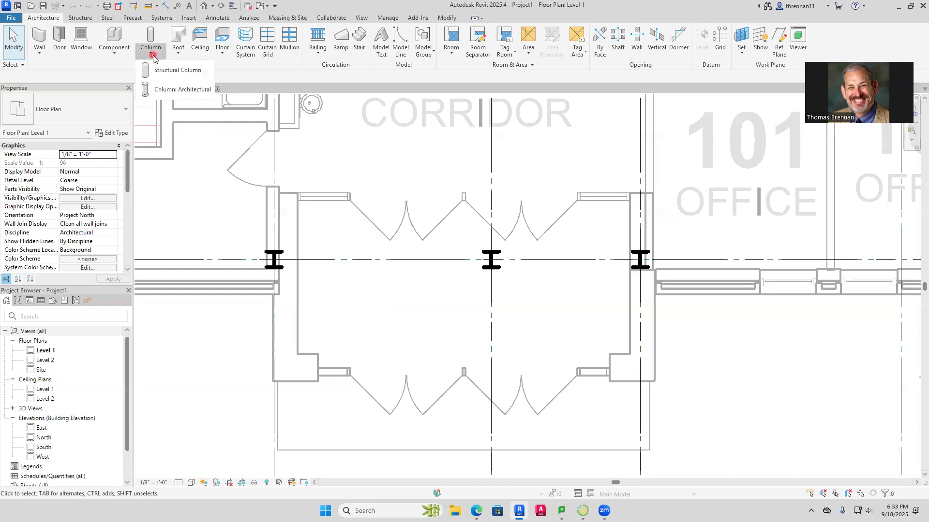
left_click(166, 90)
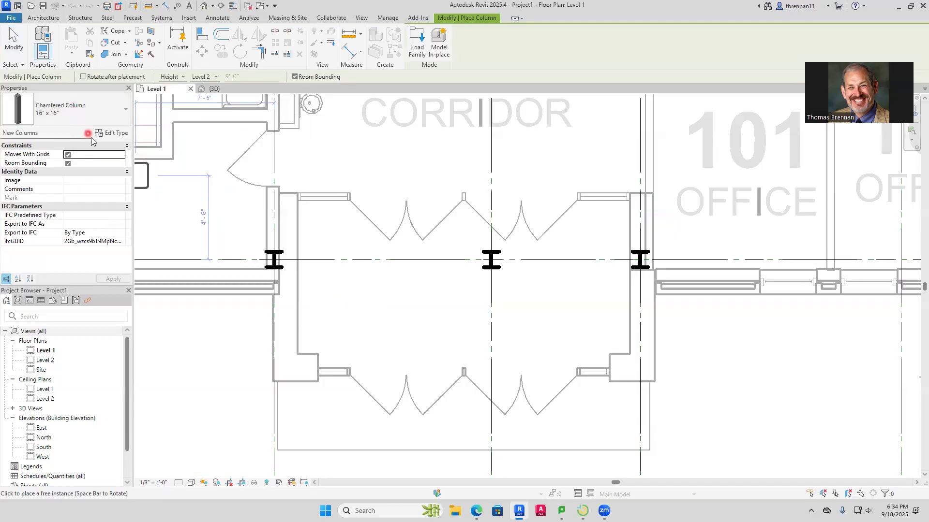
scroll(269, 280, "up", 1)
scroll(269, 281, "up", 2)
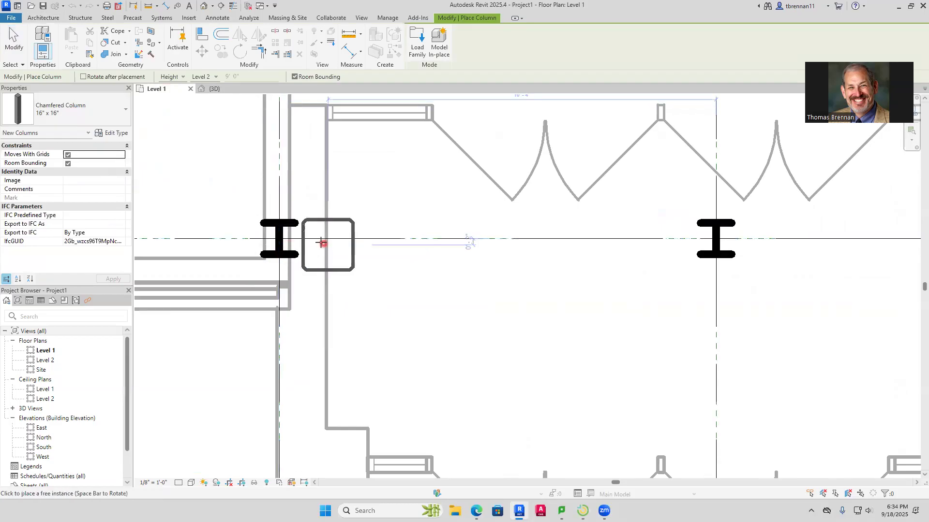
left_click(279, 239)
scroll(520, 314, "down", 2)
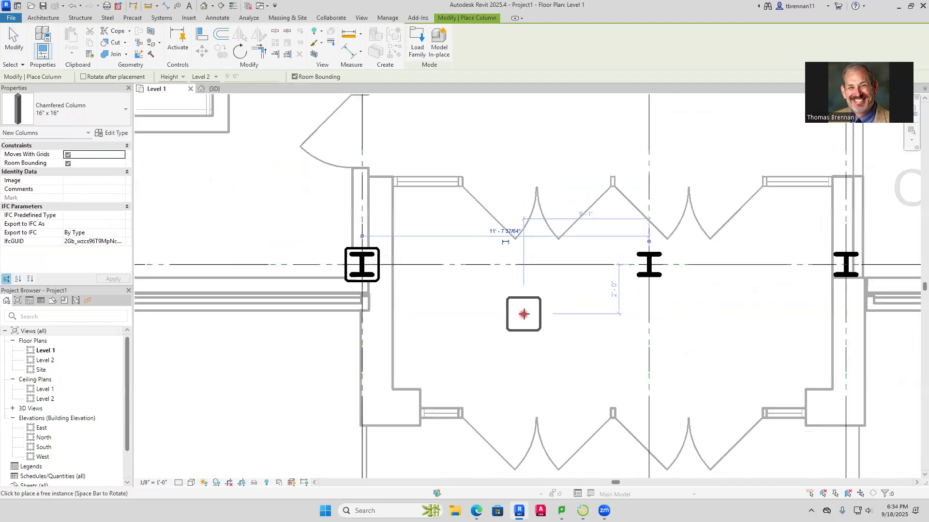
left_click(649, 264)
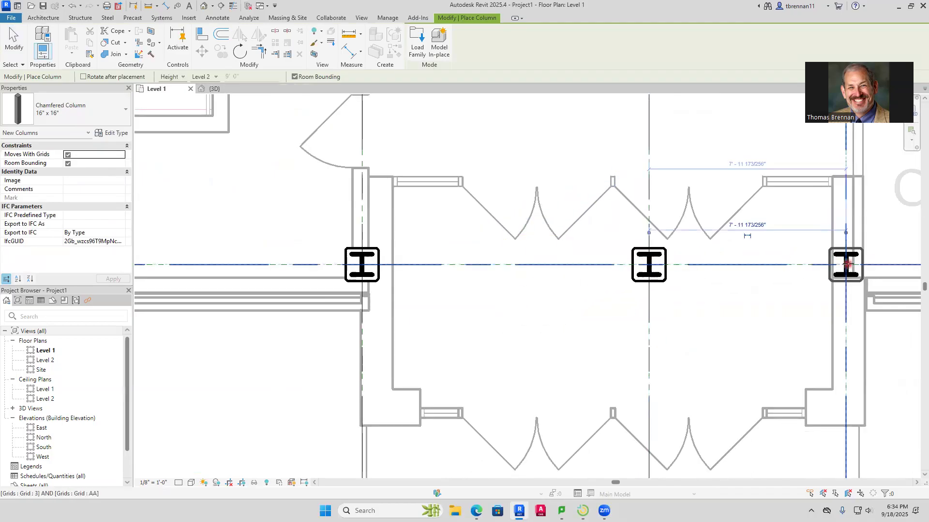
left_click(847, 264)
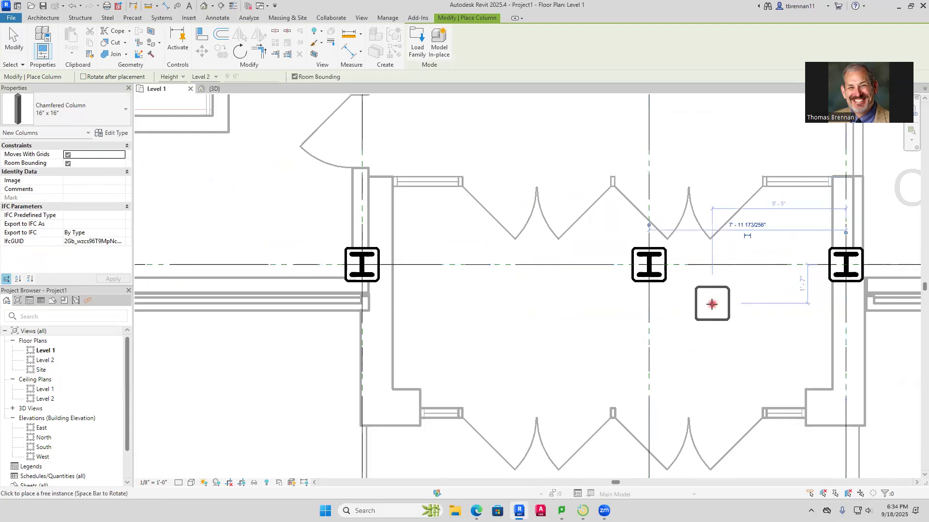
key("Escape")
Open the 3D view and examine the architectural columns around the steel at the vestibule beside corridor 191A
scroll(711, 329, "down", 2)
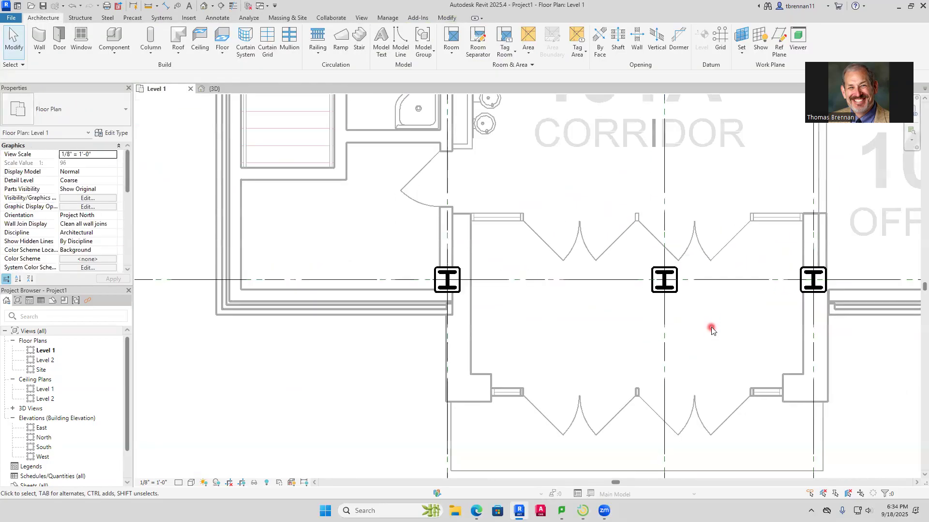
scroll(709, 328, "down", 2)
left_click(216, 89)
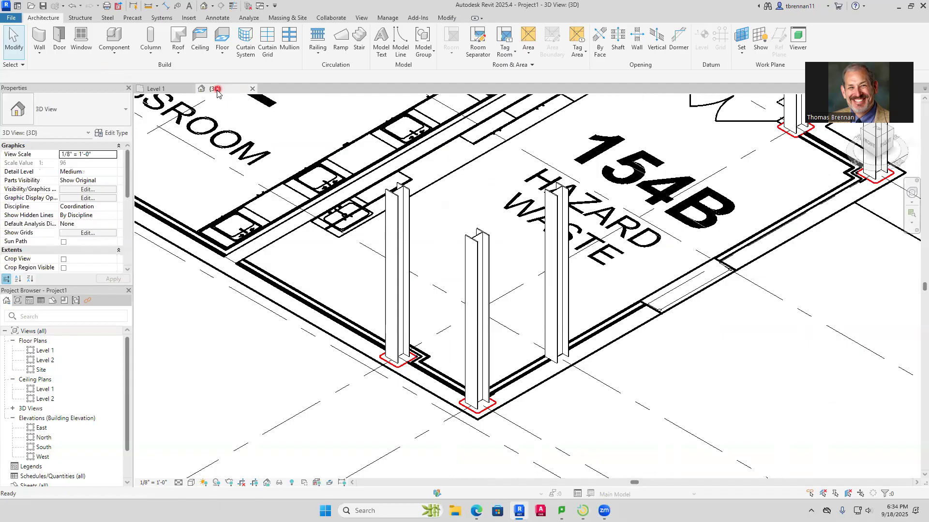
scroll(662, 280, "down", 6)
scroll(290, 251, "up", 8)
scroll(311, 308, "up", 4)
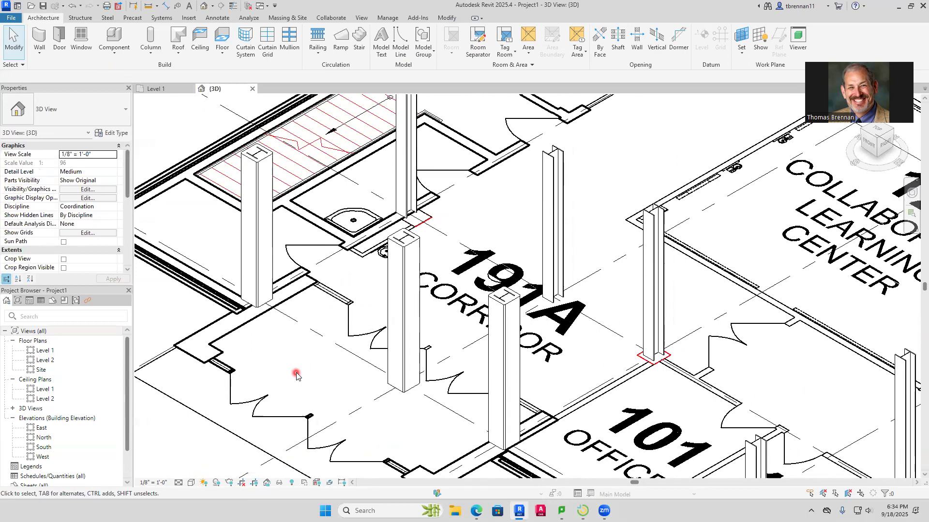
Try the Consistent Colors visual style in the 3D view and set it to Shaded
left_click(191, 483)
left_click(221, 452)
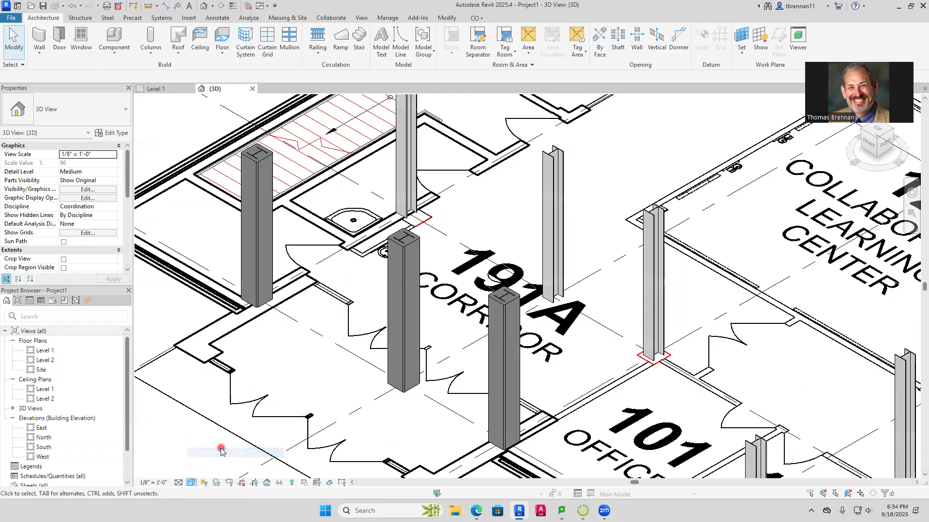
left_click(192, 483)
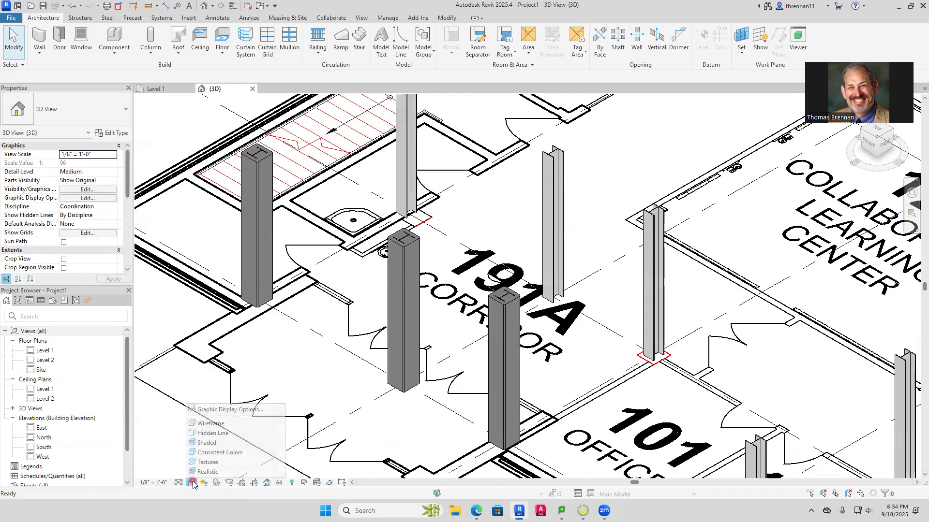
left_click(221, 443)
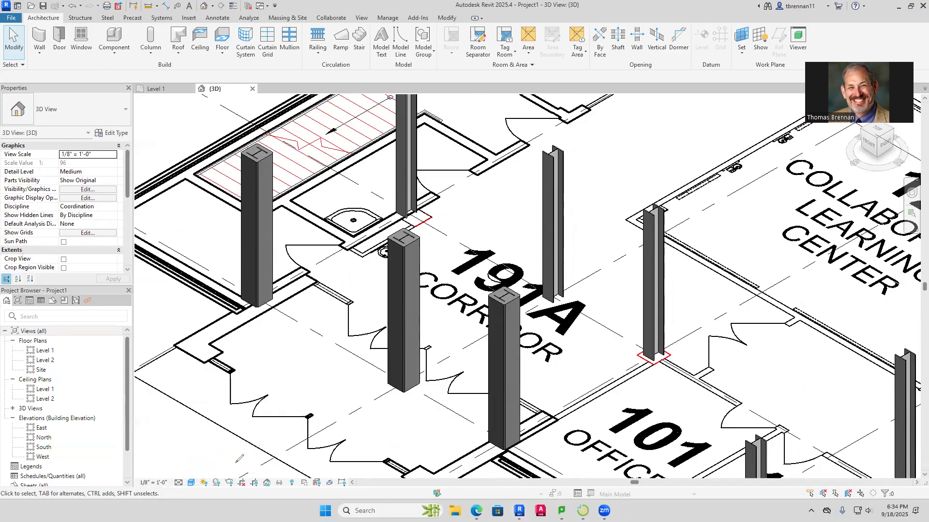
Turn on shadows in the 3D view to examine those cast by the columns, and turn them off again
mouse_move(225, 465)
left_mouse_down()
mouse_move(210, 486)
mouse_move(227, 486)
mouse_move(220, 462)
mouse_move(355, 271)
left_mouse_up()
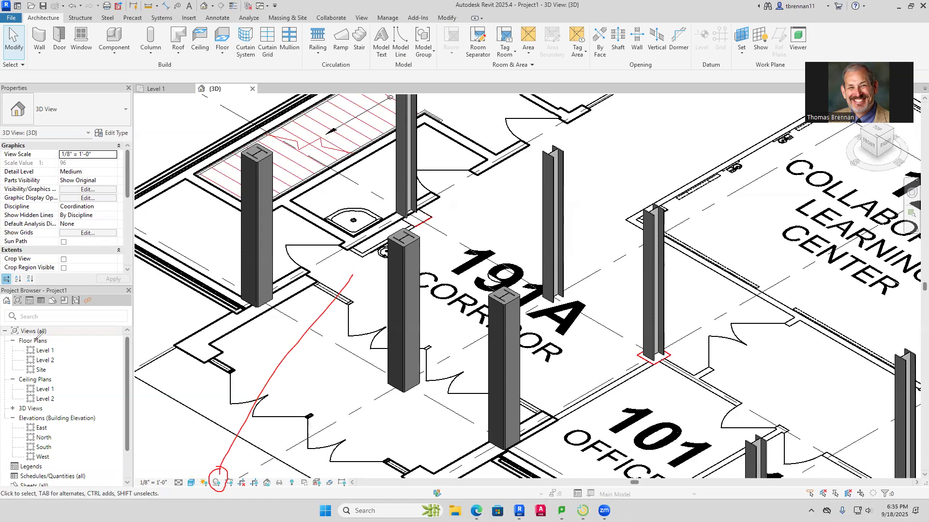
left_click(68, 396)
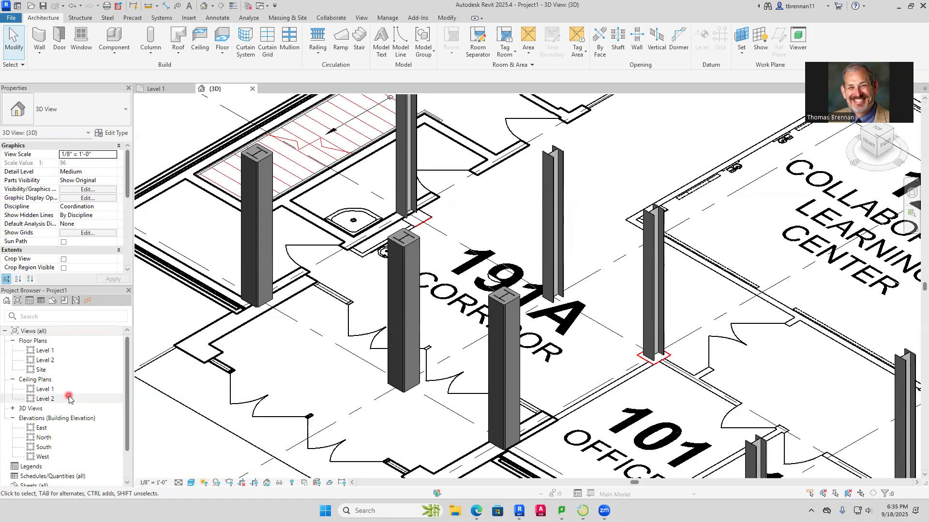
left_click(216, 483)
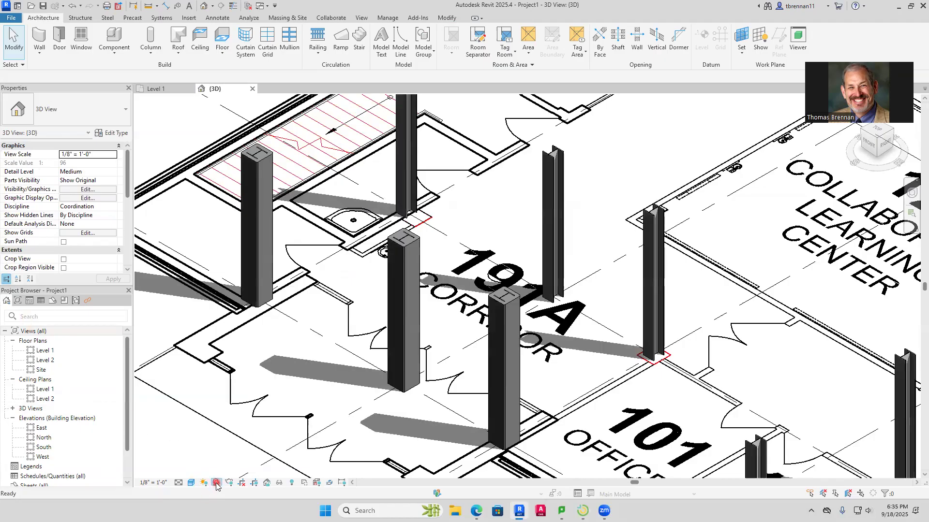
middle_click_drag(258, 368, 254, 379, "shift")
scroll(254, 380, "down", 4)
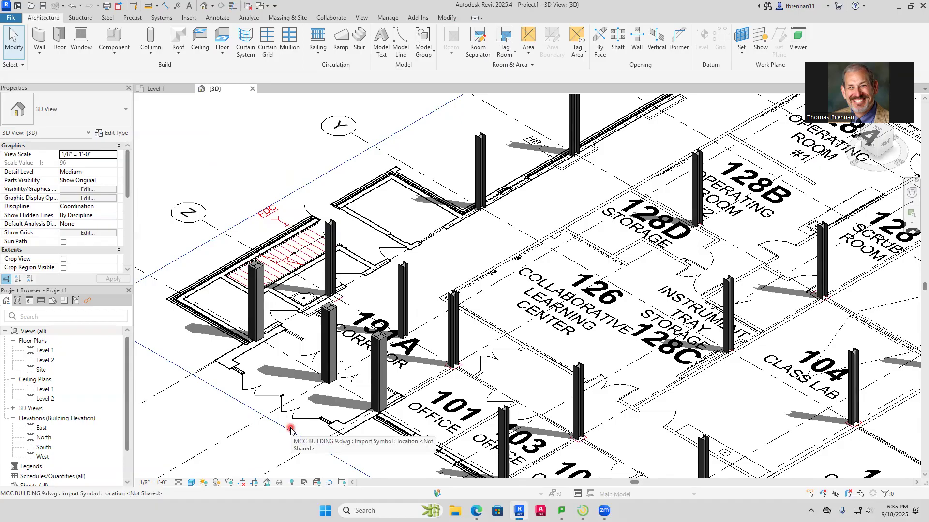
scroll(262, 430, "down", 1)
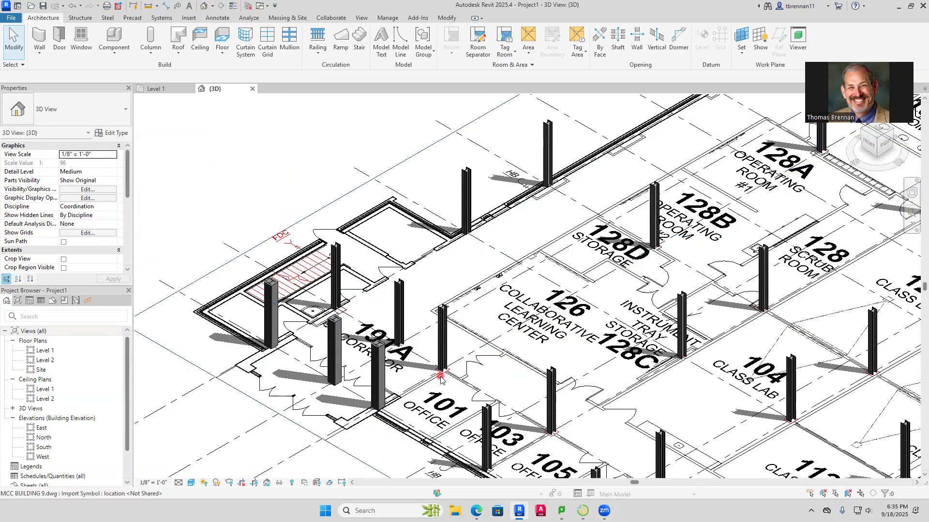
left_click(217, 482)
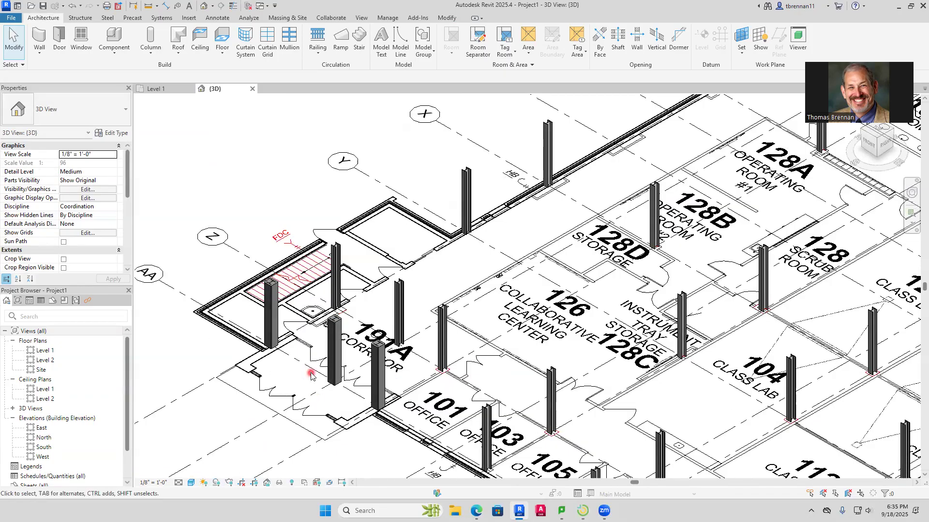
Examine the column layout across the whole building in 3D and compare the vestibule columns with the Level 1 plan
scroll(428, 406, "down", 8)
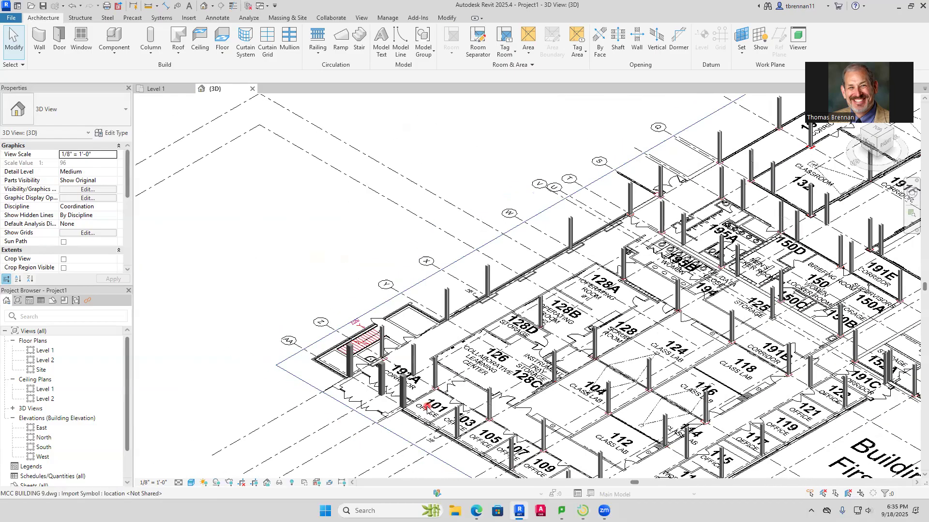
middle_click_drag(285, 389, 298, 394)
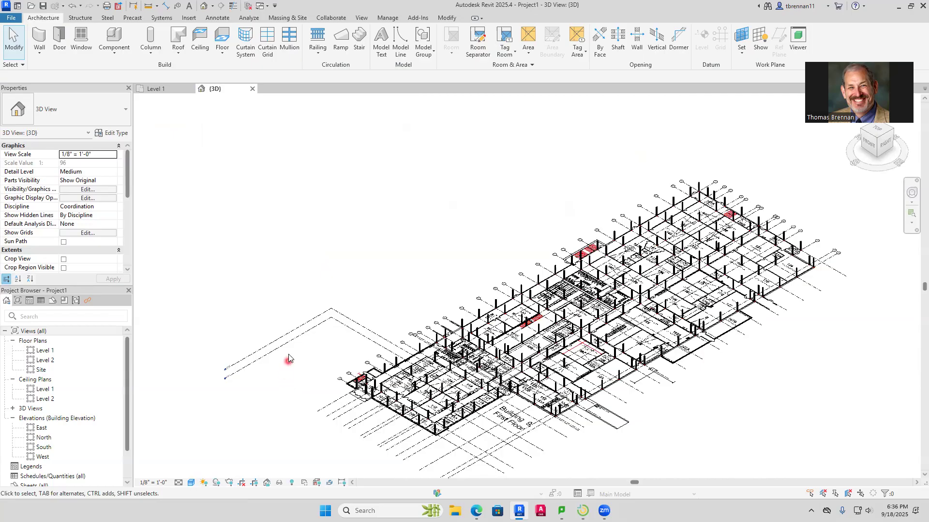
scroll(416, 435, "up", 3)
scroll(372, 409, "up", 5)
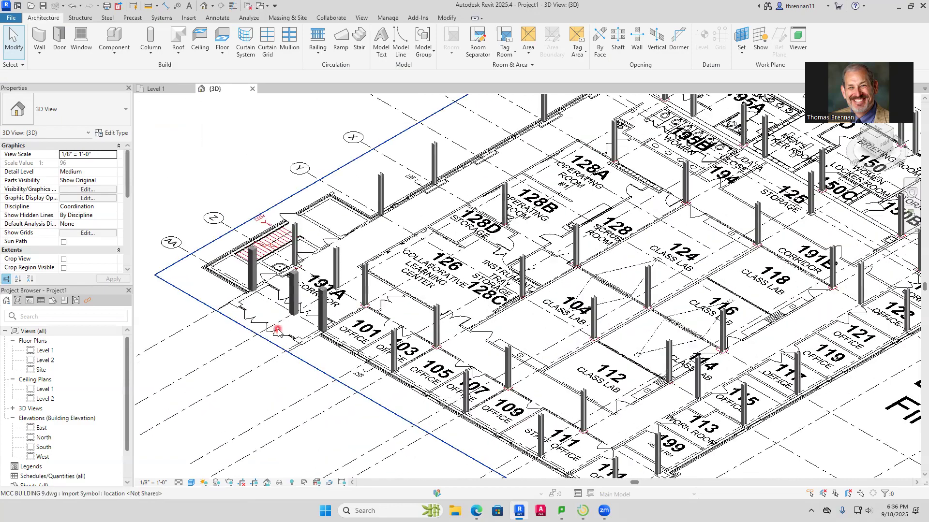
left_click(149, 90)
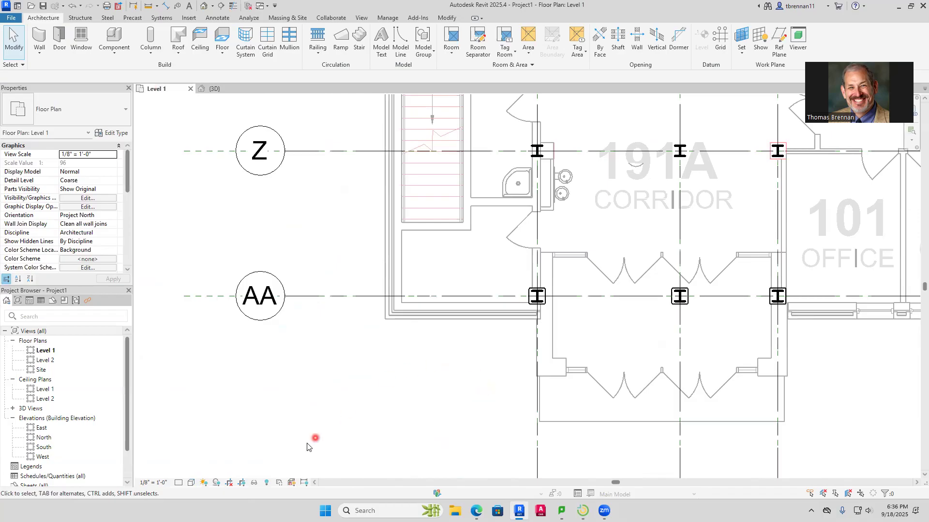
left_click(213, 89)
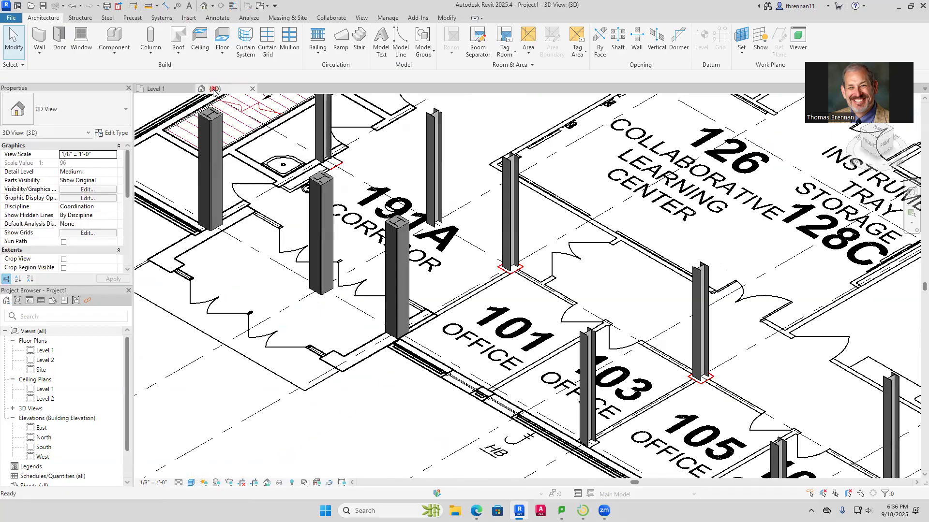
Try the Consistent Colors, Textures and Realistic visual styles in the 3D view, and restore Shaded
left_click(191, 483)
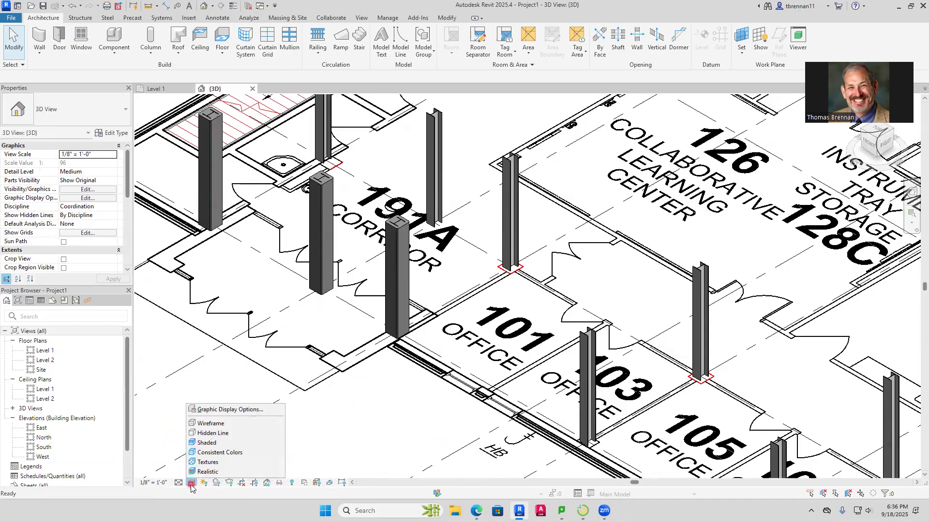
left_click(219, 452)
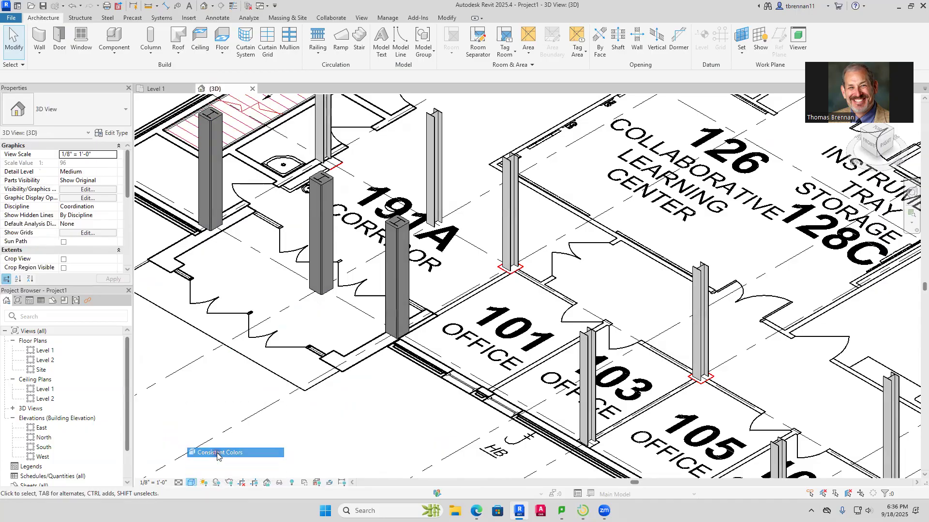
left_click(191, 482)
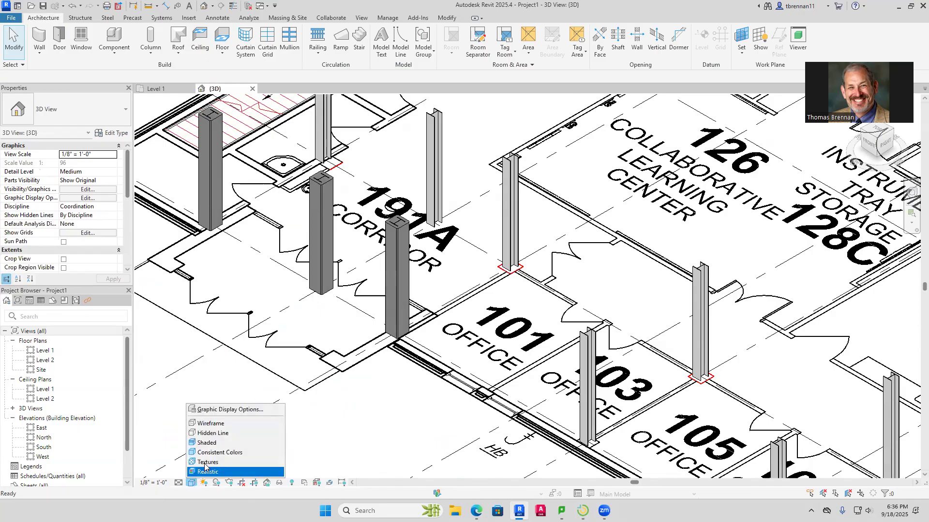
left_click(204, 463)
left_click(192, 483)
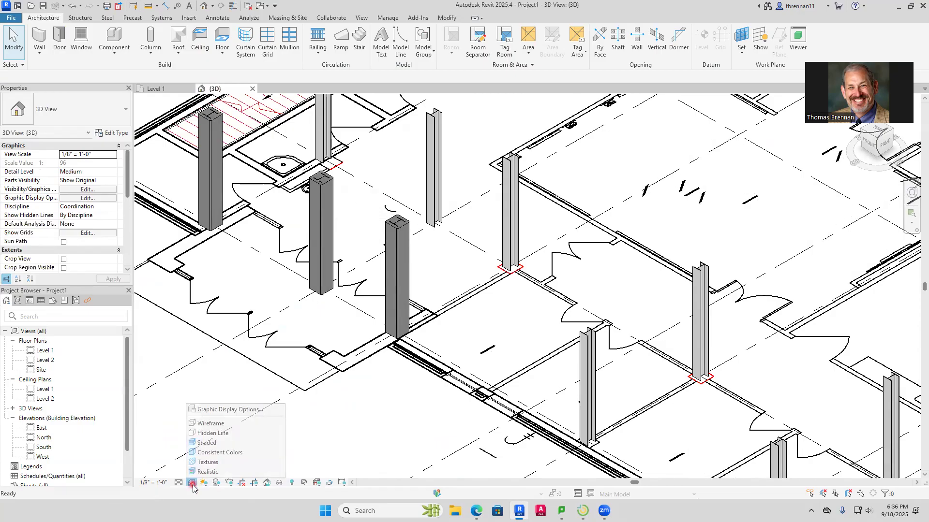
left_click(205, 471)
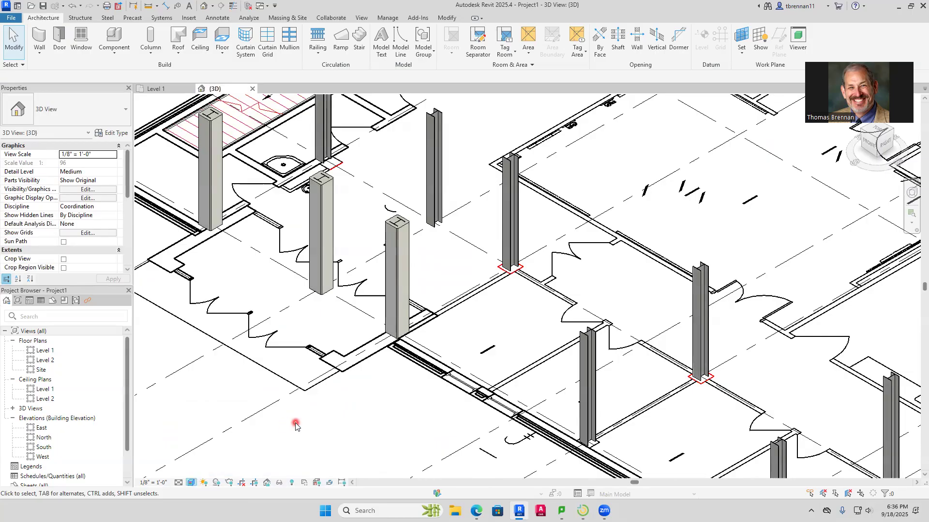
left_click(192, 483)
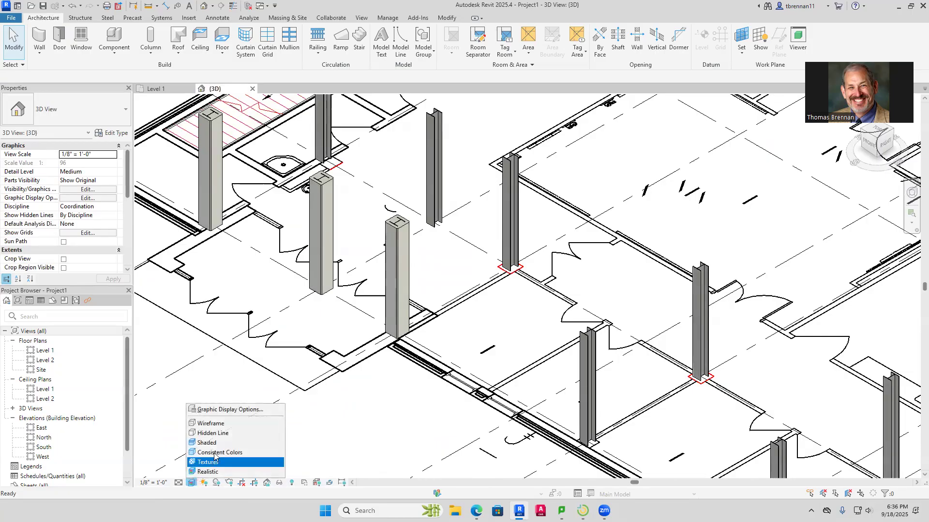
left_click(220, 443)
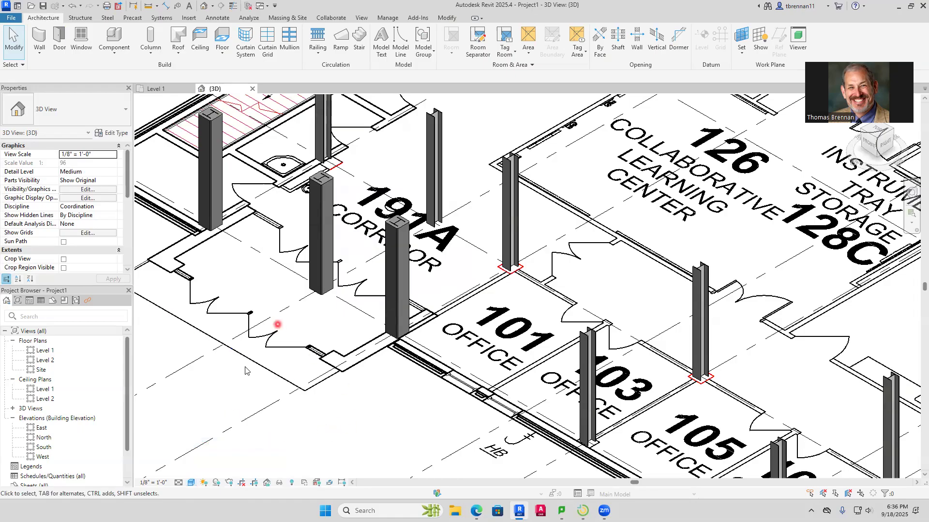
Switch to the Level 1 floor plan and set its detail level to Fine
left_click(165, 89)
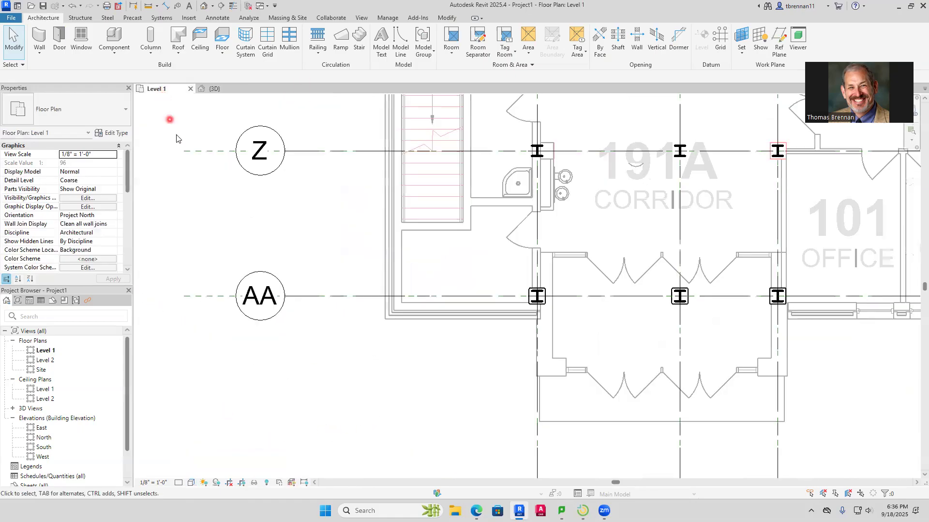
left_click(179, 482)
left_click(189, 472)
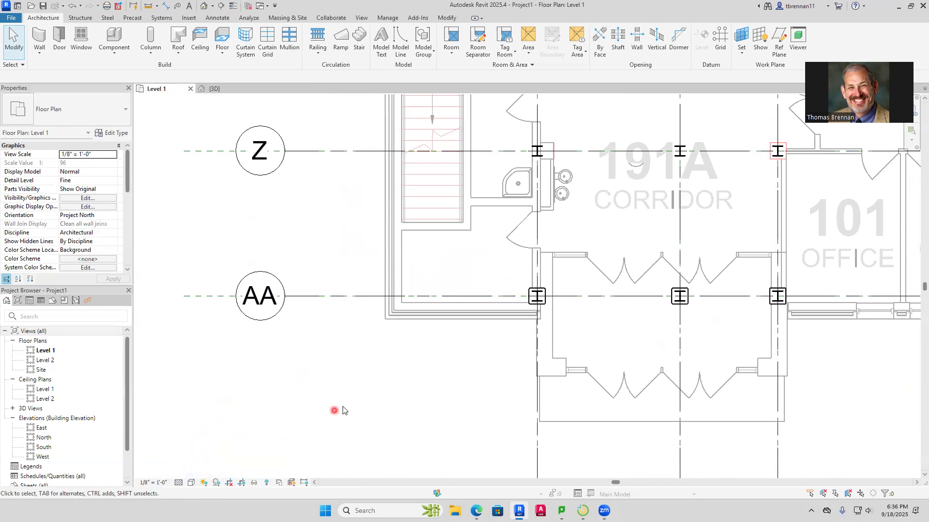
Place 16" x 16" chamfered architectural columns around the steel on grid AA at grids 5 and 7
scroll(402, 393, "down", 4)
middle_click_drag(680, 400, 537, 406)
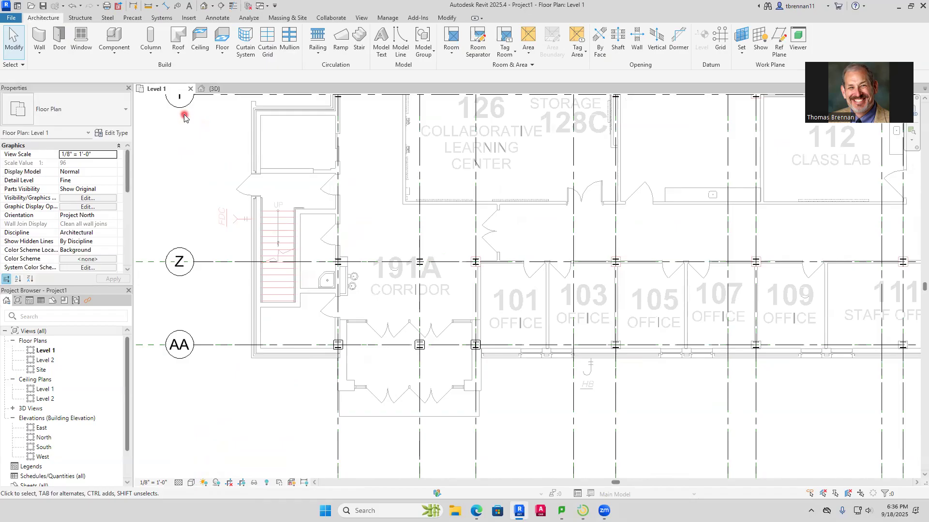
left_click(152, 56)
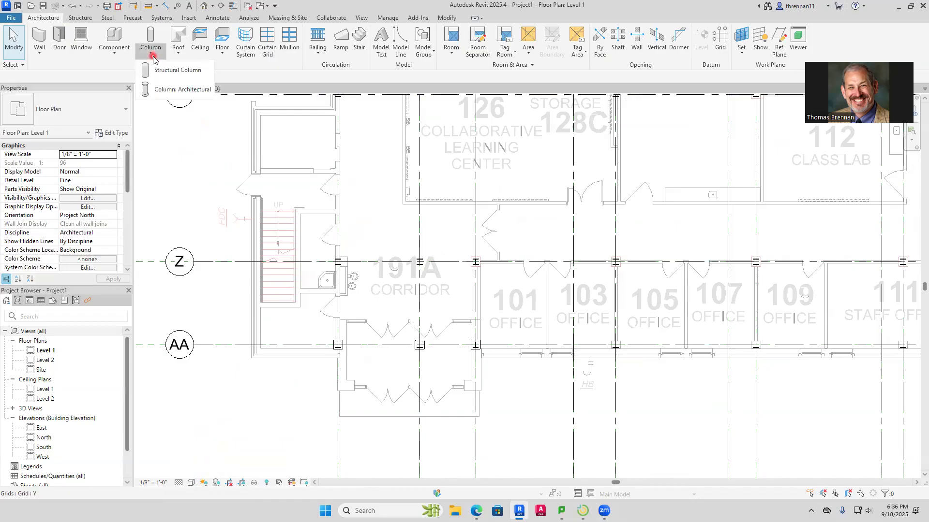
left_click(167, 91)
scroll(595, 377, "up", 6)
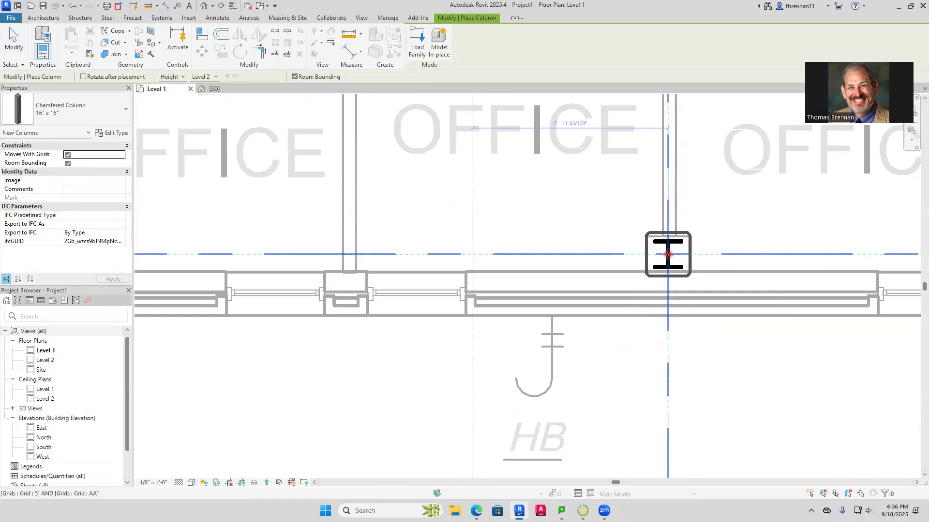
left_click(667, 255)
scroll(781, 348, "down", 3)
middle_click_drag(783, 348, 468, 353)
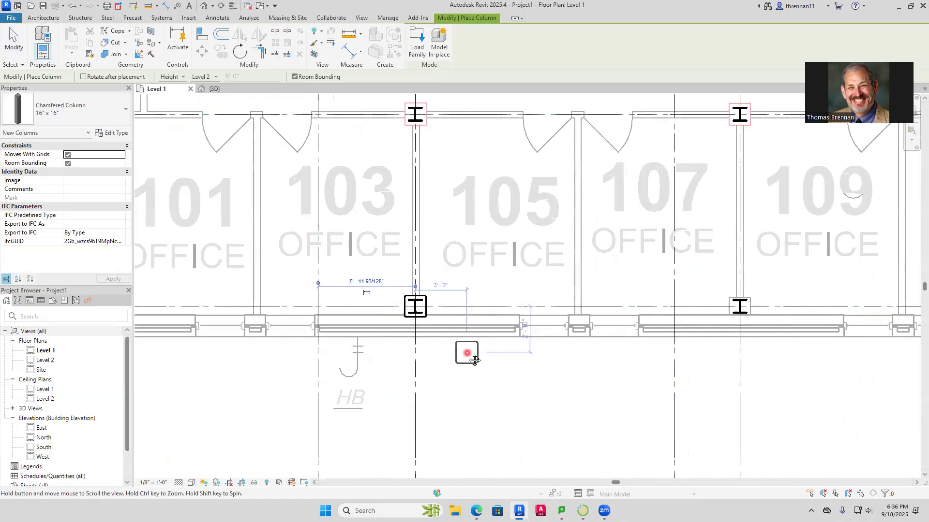
scroll(624, 322, "up", 2)
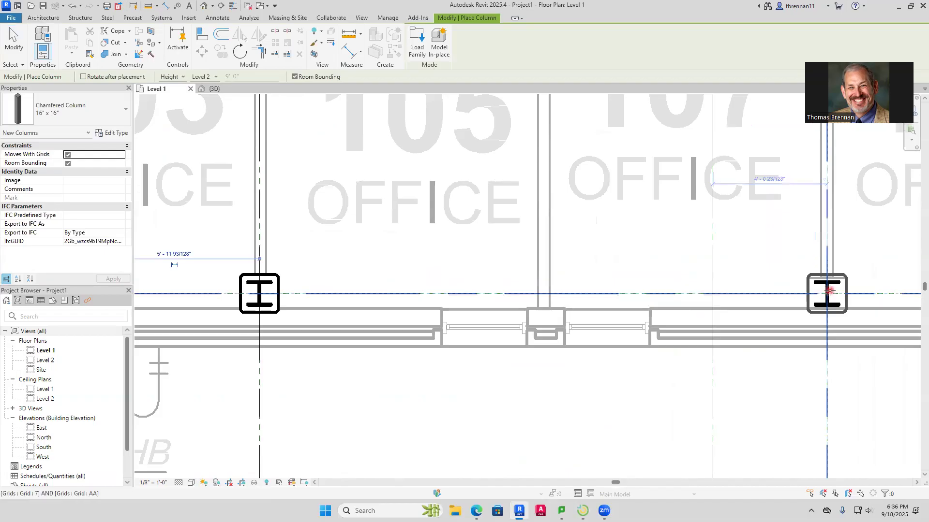
scroll(722, 357, "down", 3)
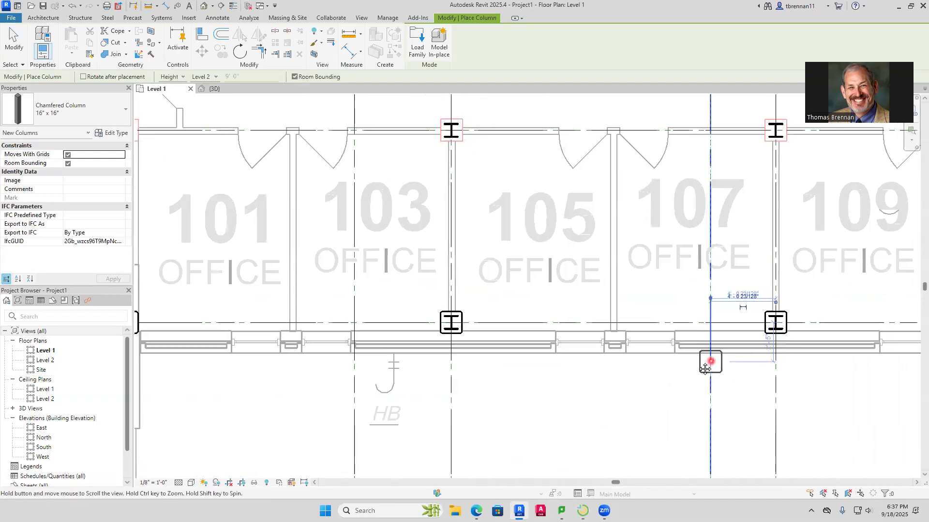
Place chamfered 16" x 16" columns on grid AA at grid 9 in staff office 111 and grid 11 in office 111A
middle_click_drag(711, 361, 411, 363)
middle_click_drag(772, 338, 587, 338)
scroll(601, 319, "up", 5)
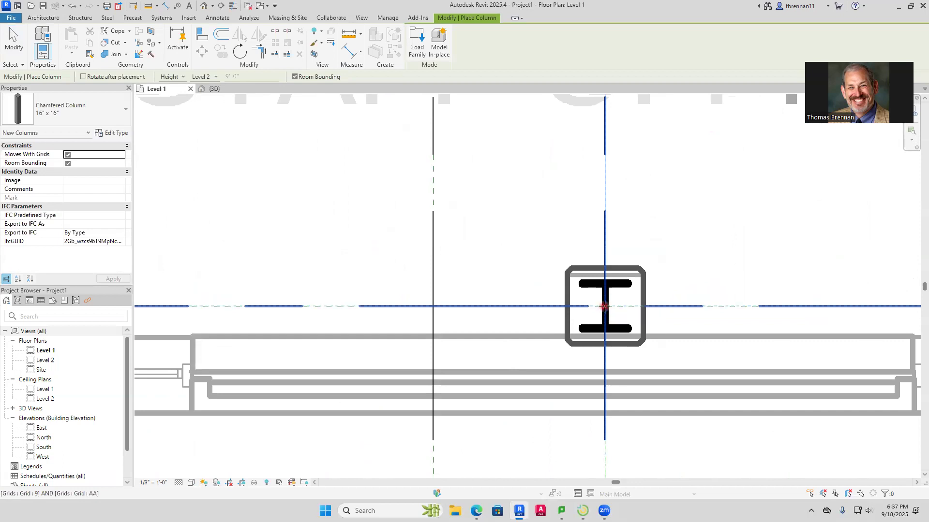
left_click(604, 307)
scroll(729, 357, "down", 5)
middle_click_drag(724, 357, 370, 364)
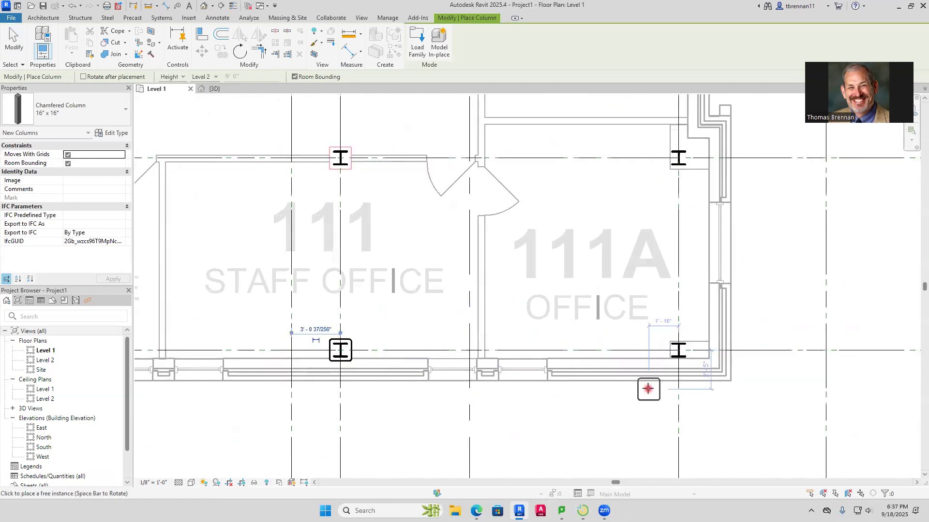
left_click(678, 349)
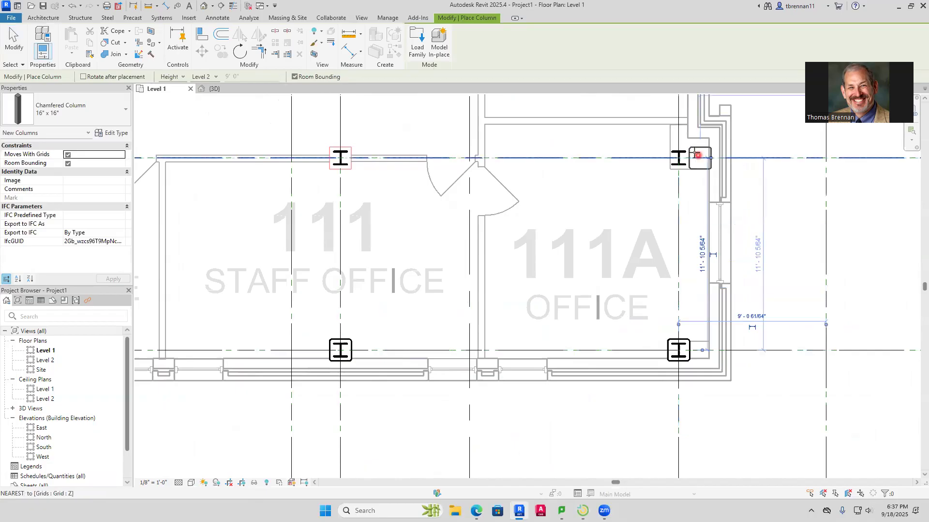
Place chamfered 16" x 16" columns around the steel on grid Z at grids 11 and 9
scroll(678, 167, "down", 1)
middle_click_drag(678, 167, 670, 287)
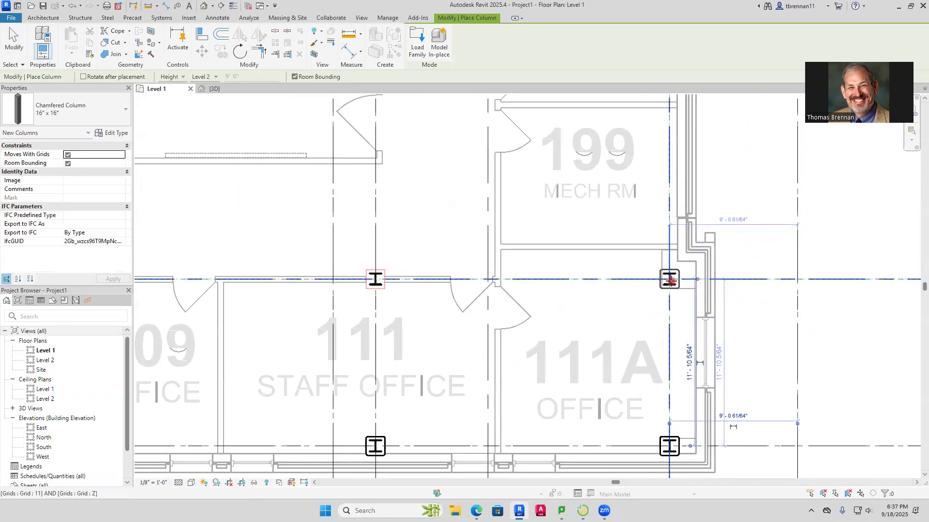
left_click(669, 278)
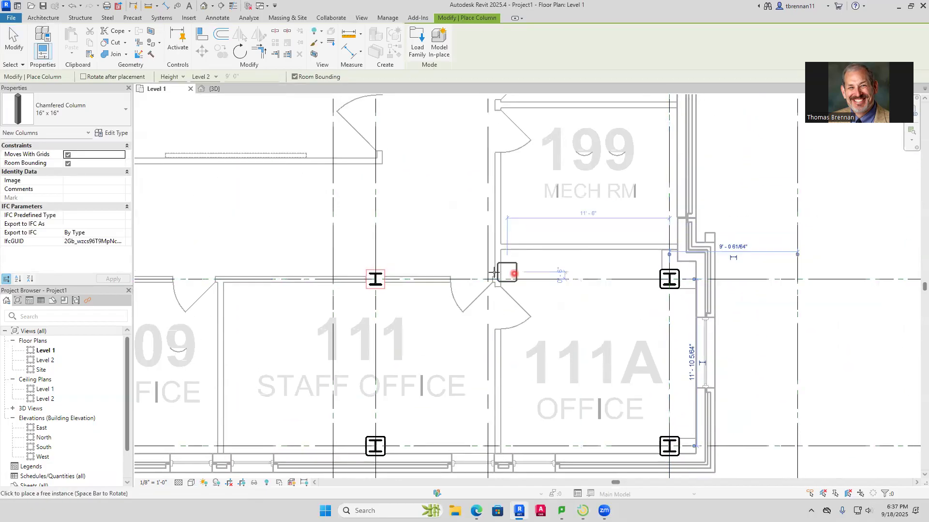
left_click(375, 279)
Place chamfered 16" x 16" columns on grid Z at grids 7 and 5, along the corridor wall of the offices
scroll(321, 272, "down", 3)
middle_click_drag(321, 271, 440, 275)
scroll(392, 272, "up", 3)
scroll(390, 272, "up", 1)
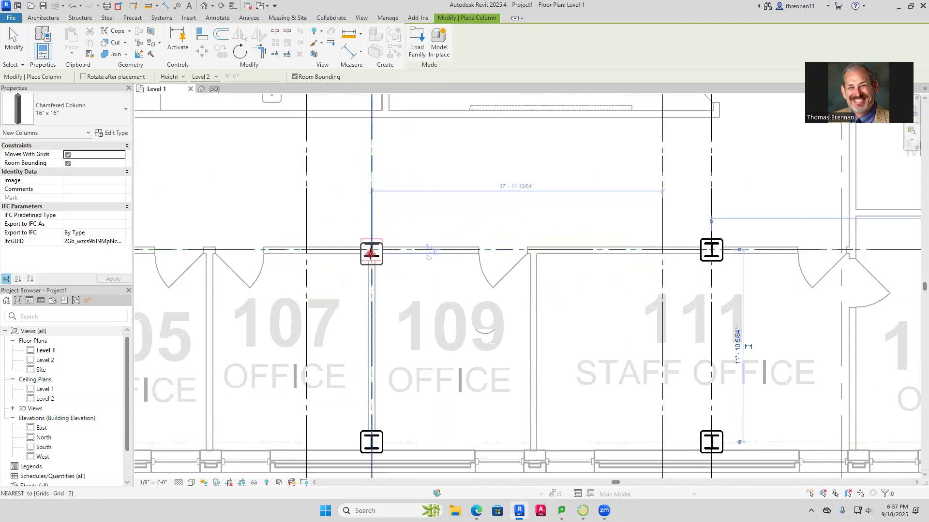
scroll(296, 276, "down", 2)
middle_click_drag(248, 270, 493, 275)
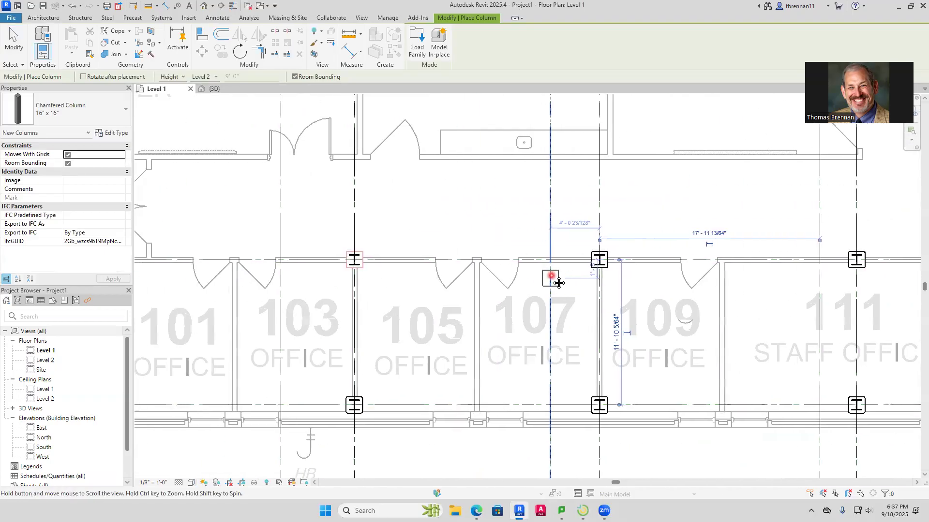
left_click(354, 261)
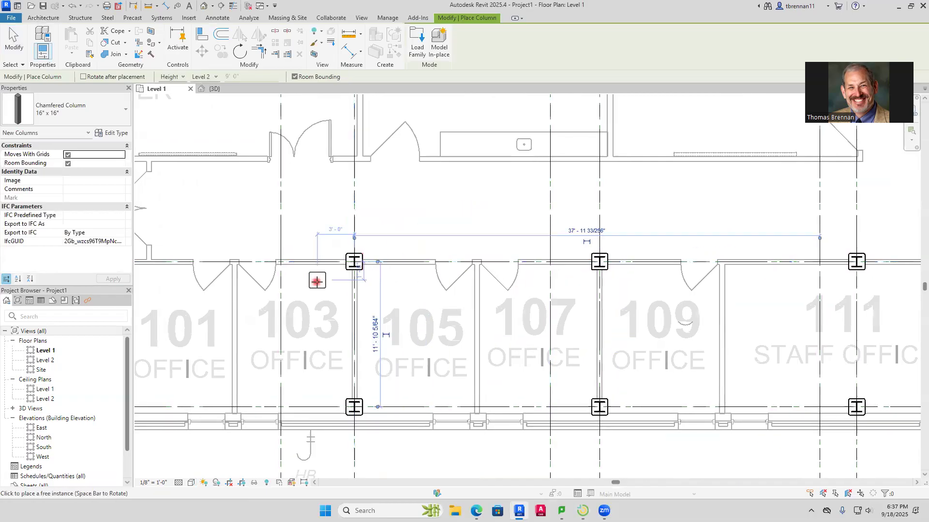
Place chamfered 16" x 16" columns on grid Z at grid 3 and at the stair-side wall of corridor 191A
scroll(329, 278, "down", 2)
middle_click_drag(329, 278, 551, 269)
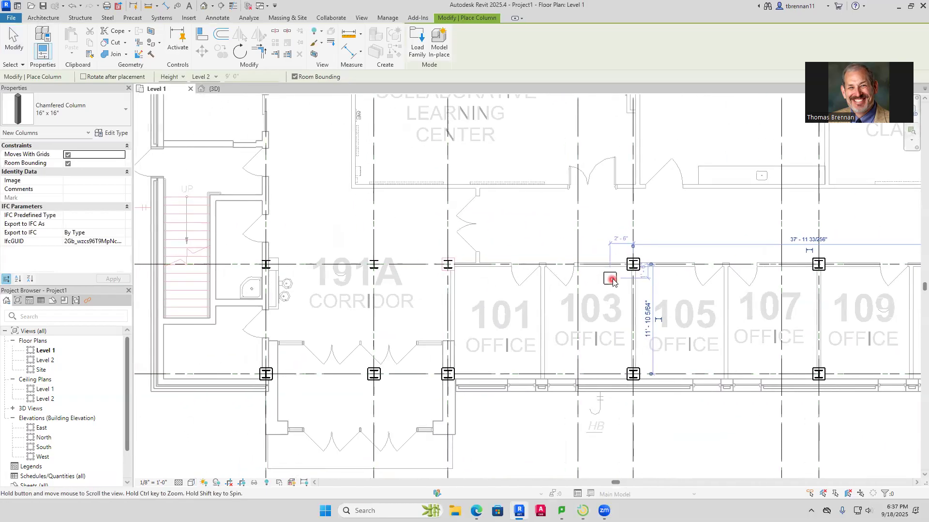
left_click(448, 263)
middle_click_drag(272, 262, 500, 285)
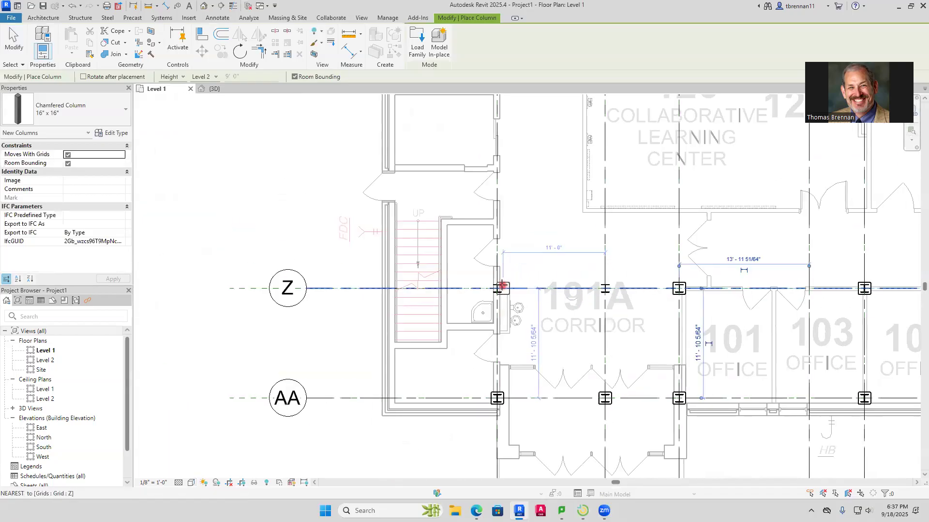
Place chamfered 16" x 16" columns on grid Y at the exterior wall west of room 126 and at grid 5 beside class lab 104
scroll(535, 197, "down", 2)
middle_click_drag(535, 197, 509, 360)
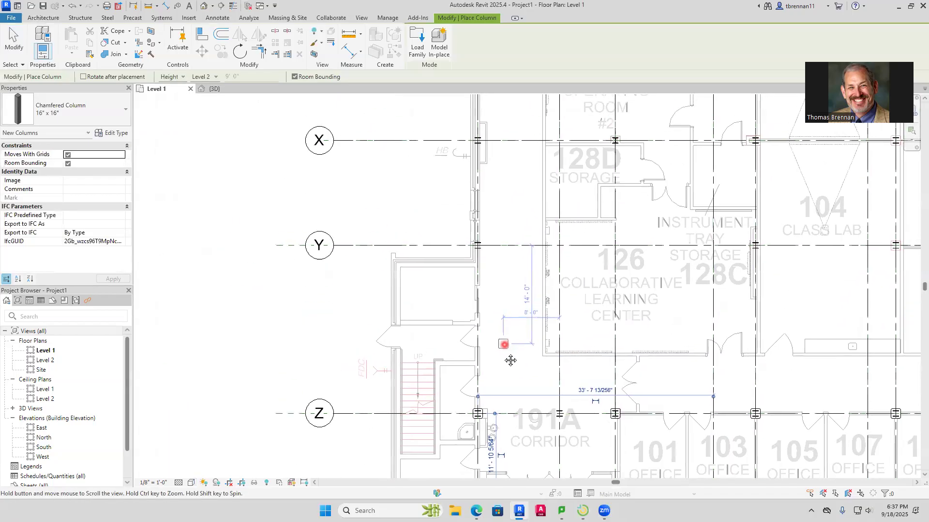
scroll(472, 252, "up", 5)
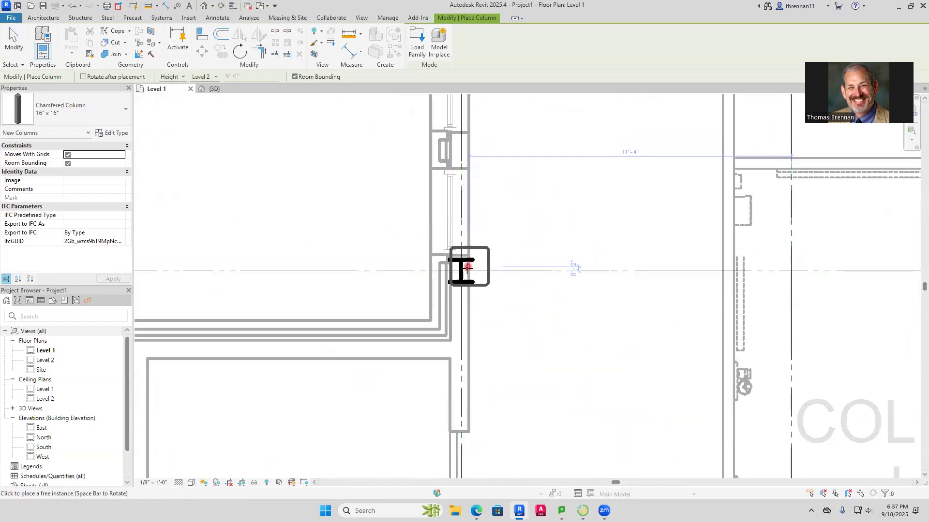
left_click(472, 269)
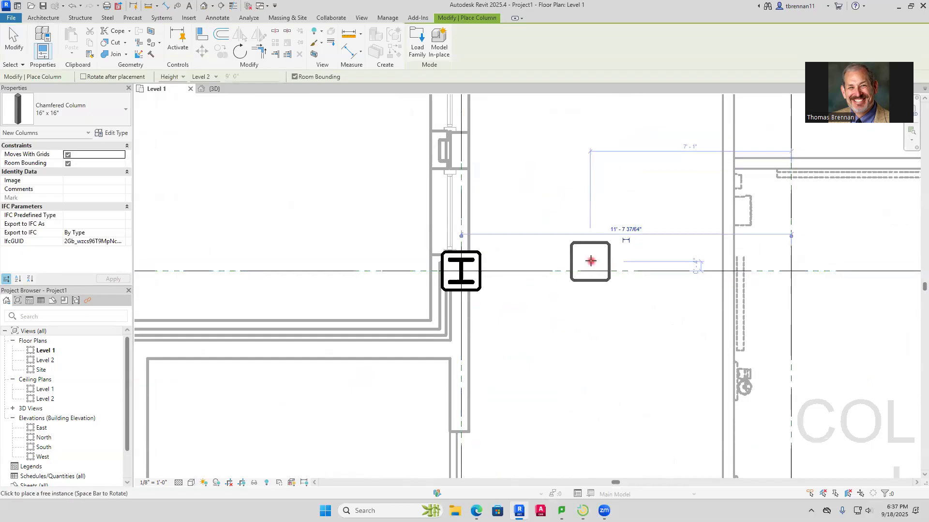
scroll(588, 261, "down", 2)
middle_click_drag(589, 262, 277, 260)
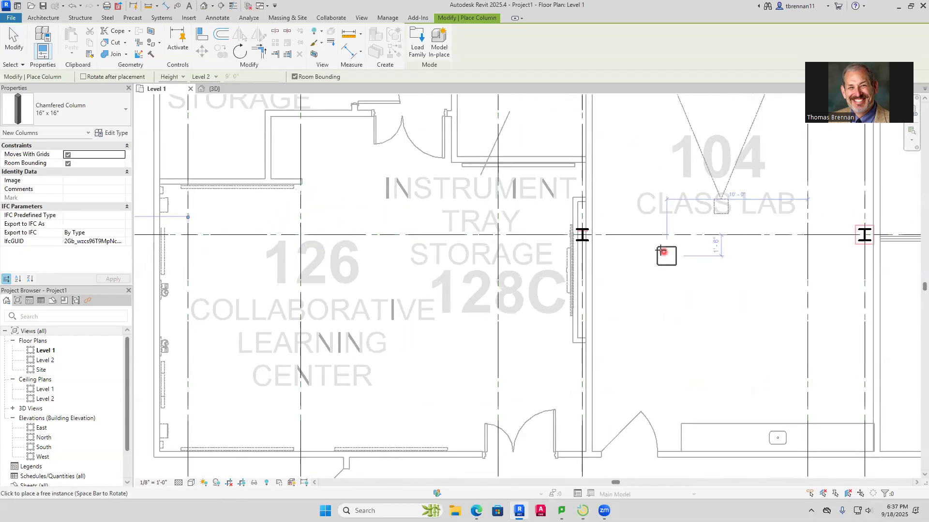
left_click(582, 234)
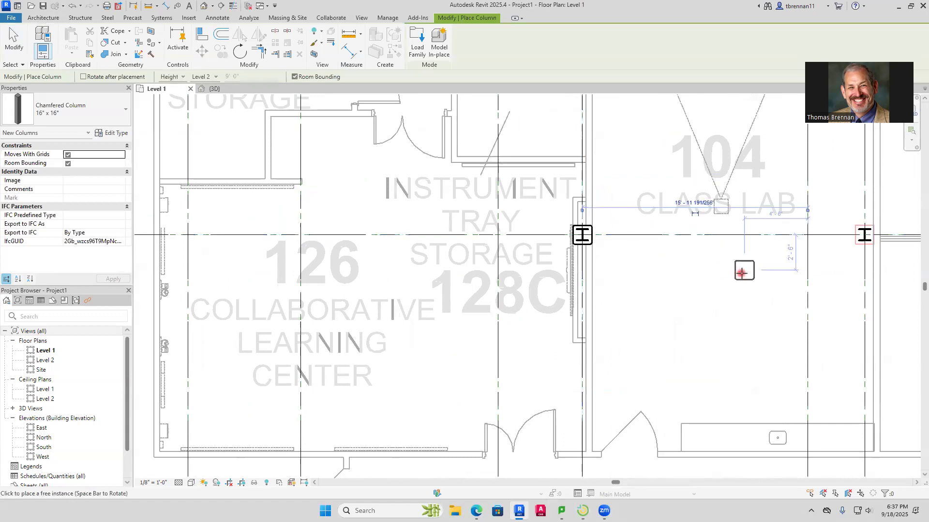
Place chamfered 16" x 16" columns on grid Y at grids 7 and 9, on both sides of class lab 112
scroll(739, 269, "down", 1)
middle_click_drag(740, 269, 387, 311)
left_click(492, 271)
middle_click_drag(641, 313, 440, 314)
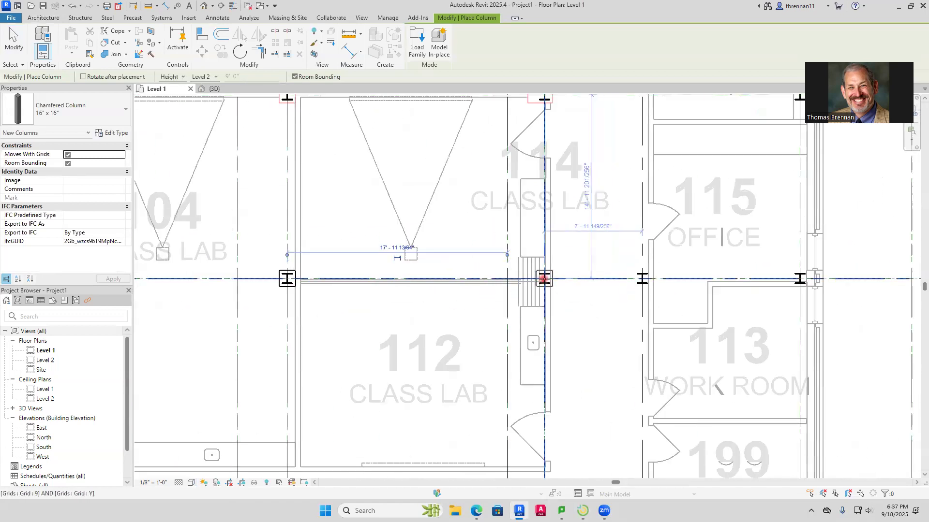
left_click(544, 279)
Place chamfered 16" x 16" columns on grid Y at the corridor wall of office 115 and at grid 11
middle_click_drag(654, 295, 553, 315)
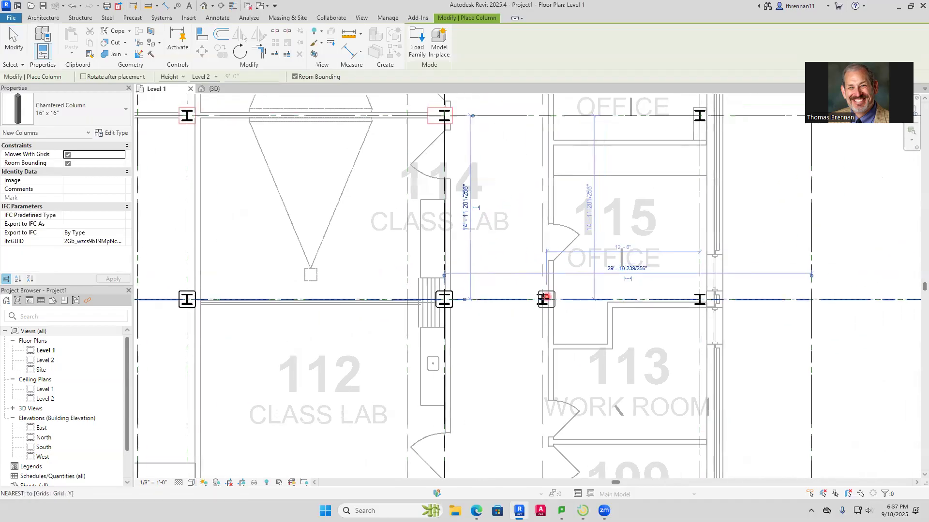
left_click(555, 300)
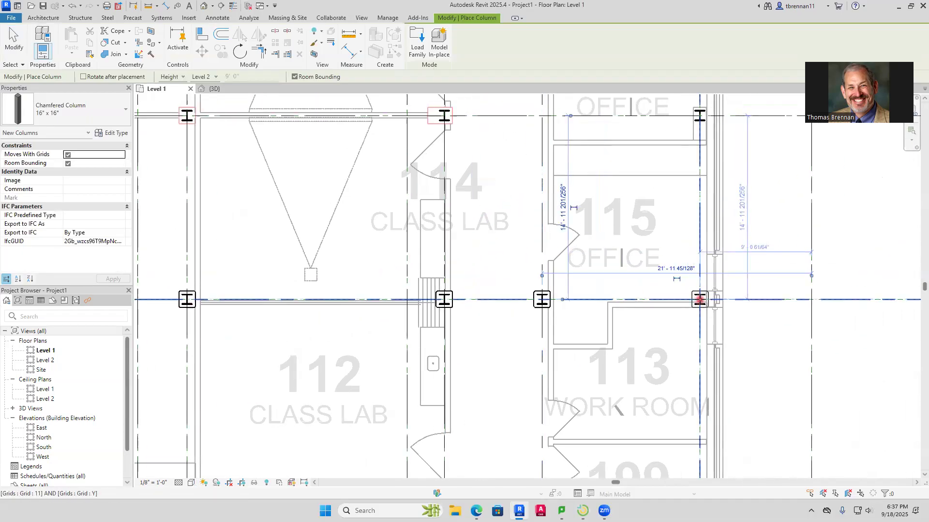
left_click(700, 300)
Place a chamfered 16" x 16" column around the steel at grids 11 and X in office 117
scroll(682, 230, "down", 2)
middle_click_drag(682, 230, 638, 398)
scroll(669, 333, "up", 5)
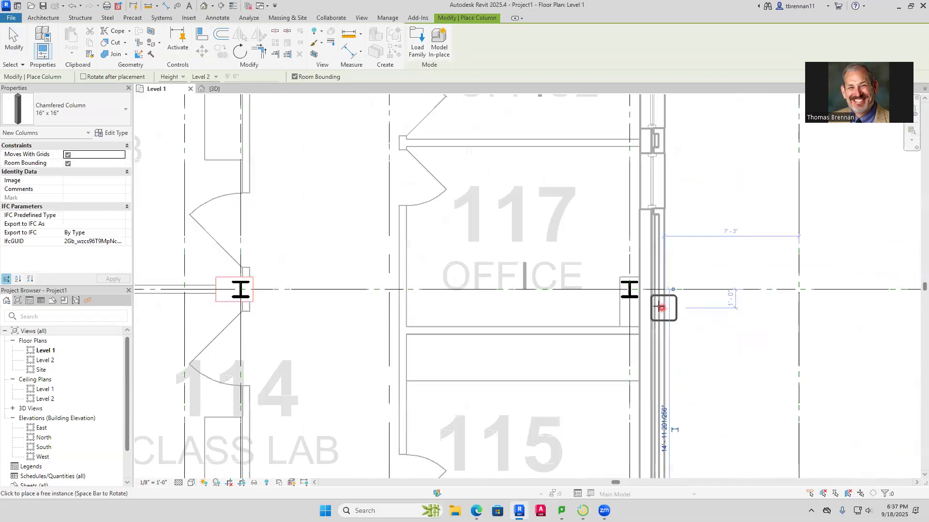
left_click(629, 290)
middle_click_drag(393, 313, 692, 351)
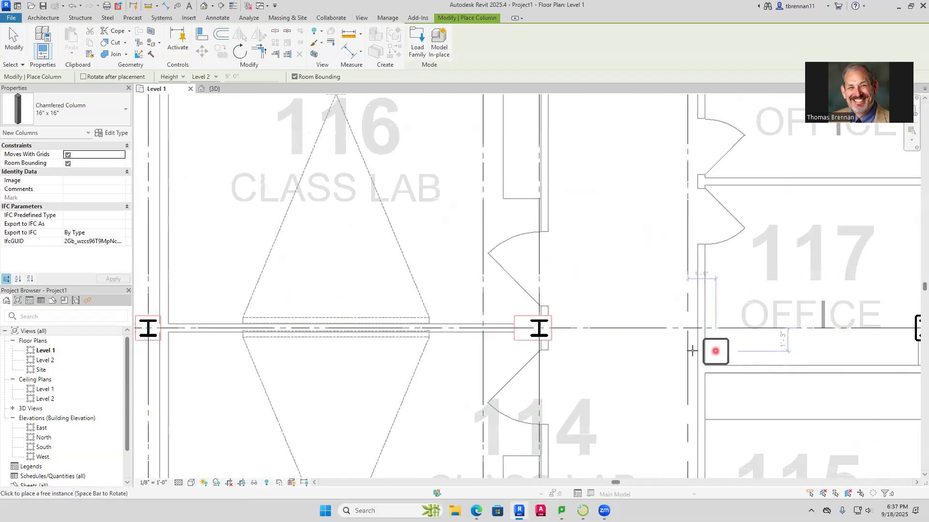
Place chamfered 16" x 16" columns on grid X at grids 9 and 7, on both sides of class lab 116
left_click(539, 329)
scroll(532, 334, "down", 1)
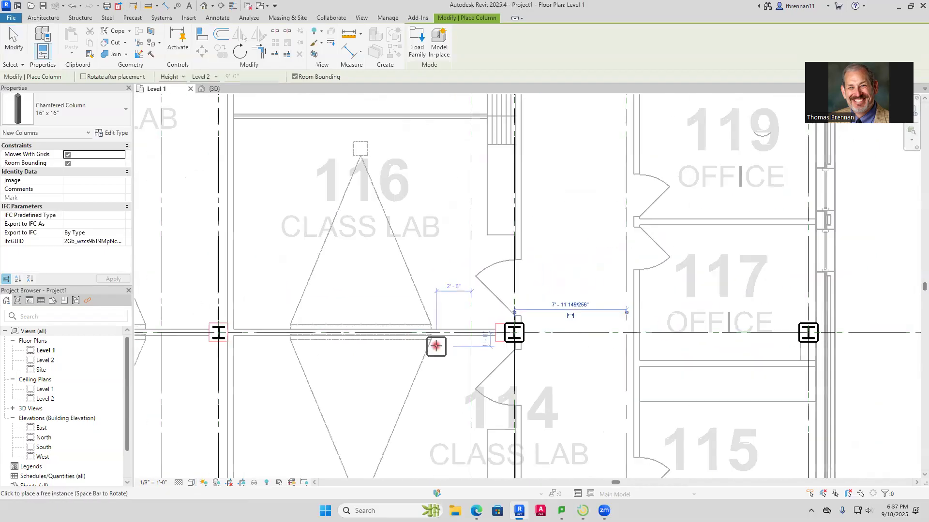
middle_click_drag(435, 342, 726, 338)
left_click(511, 331)
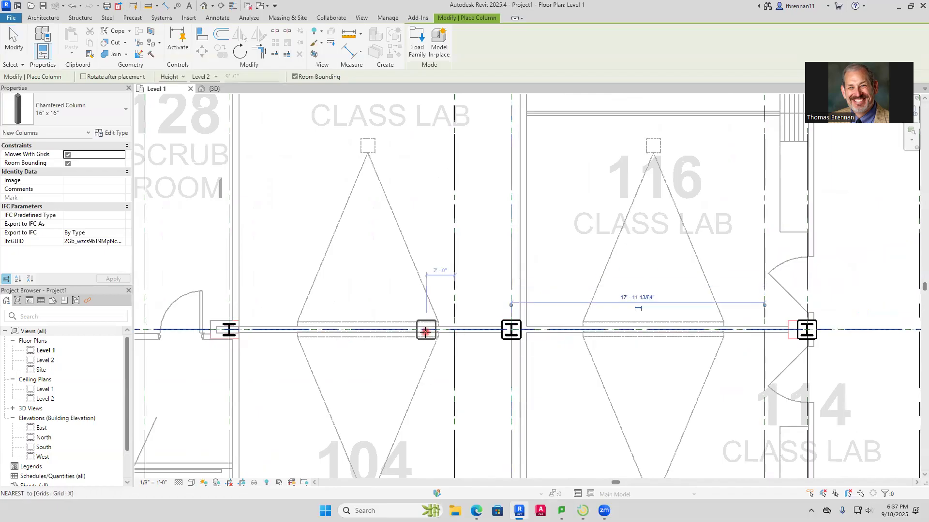
Place chamfered 16" x 16" columns on grid X at grids 5 and 3 and at the exterior wall west of operating room 128B
middle_click_drag(425, 328, 812, 319)
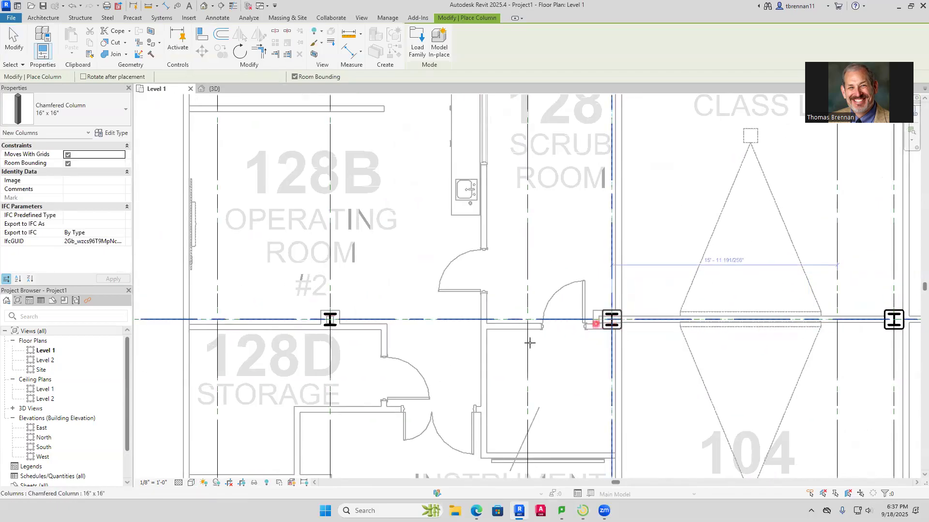
left_click(530, 343)
middle_click_drag(334, 323, 611, 315)
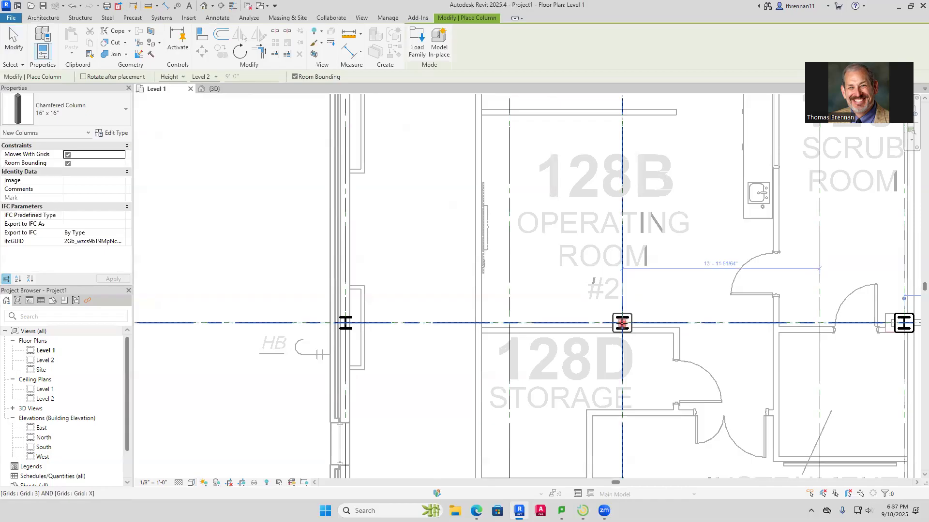
middle_click_drag(465, 327, 649, 333)
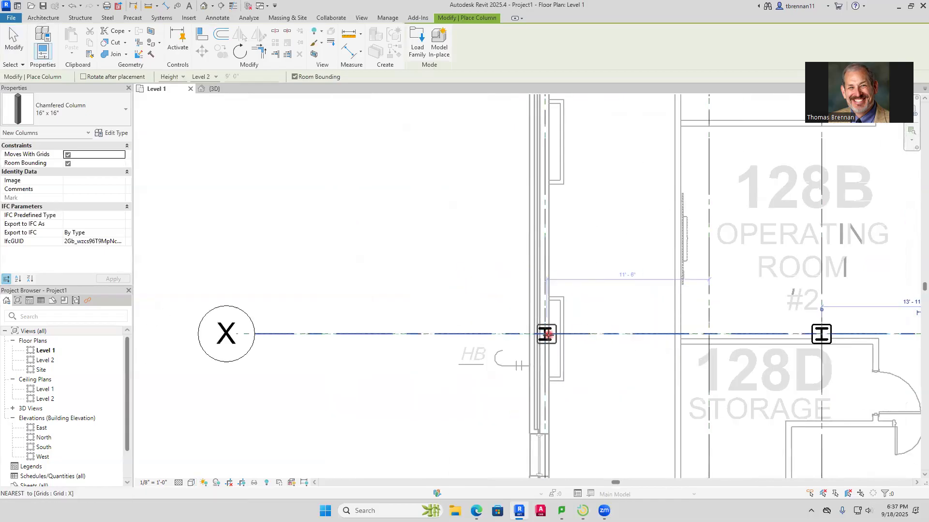
Place chamfered 16" x 16" columns on grid W at the exterior wall and at grid 3 above operating room 128A
scroll(596, 304, "down", 4)
middle_click_drag(618, 261, 556, 364)
middle_click_drag(543, 215, 505, 361)
scroll(501, 327, "up", 3)
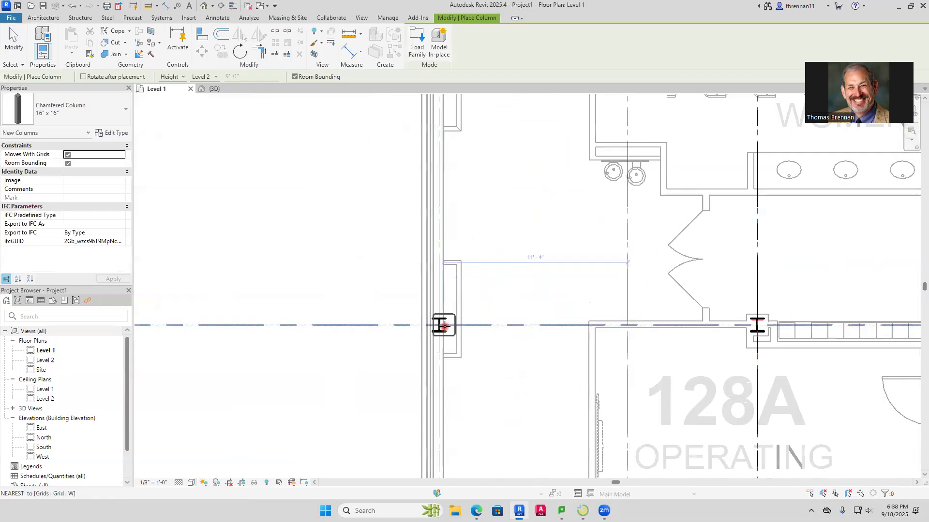
left_click(439, 326)
middle_click_drag(721, 342, 474, 355)
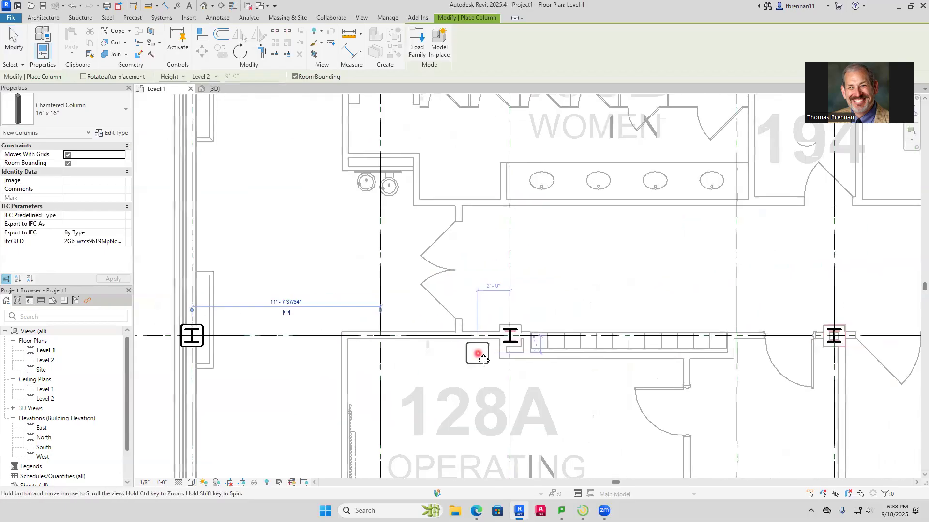
left_click(507, 335)
Place chamfered 16" x 16" columns on grid W at grids 5, 7, 9, 10 and 11, ending at office 123
middle_click_drag(661, 311, 259, 317)
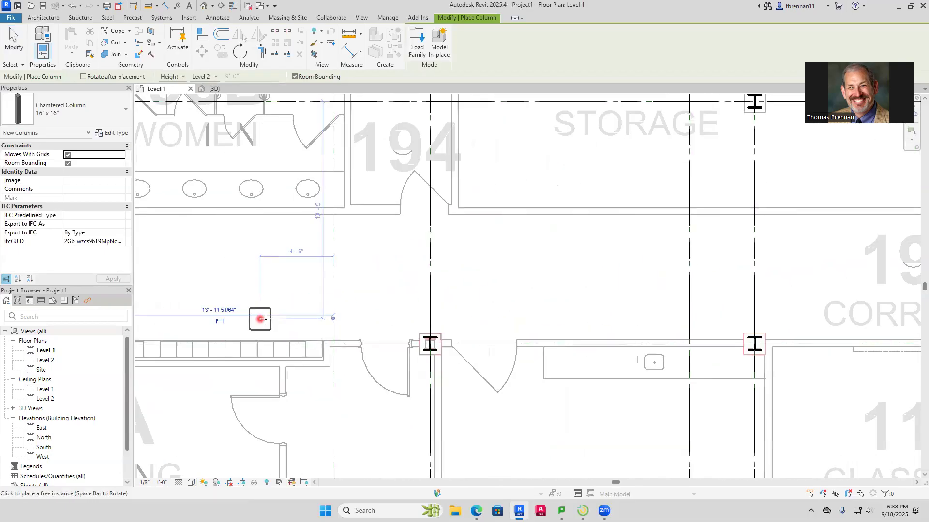
left_click(429, 344)
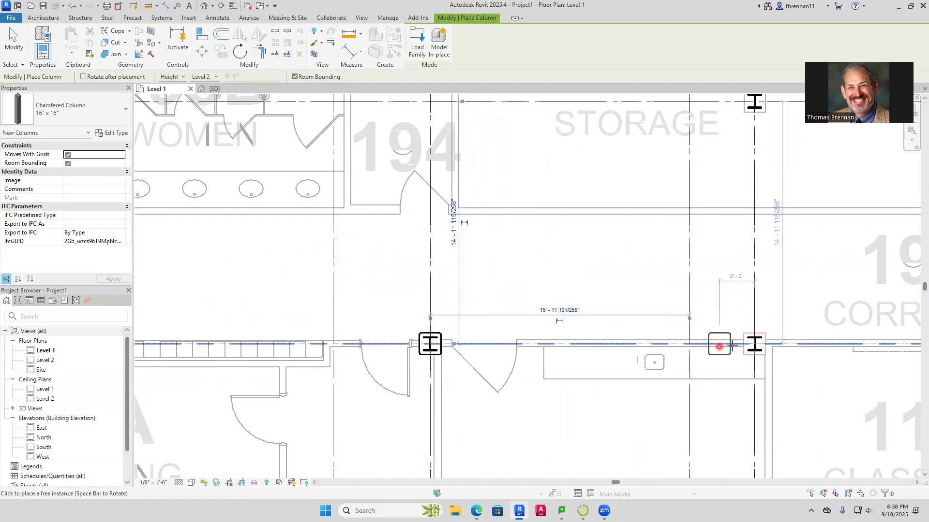
left_click(755, 344)
middle_click_drag(711, 341, 305, 357)
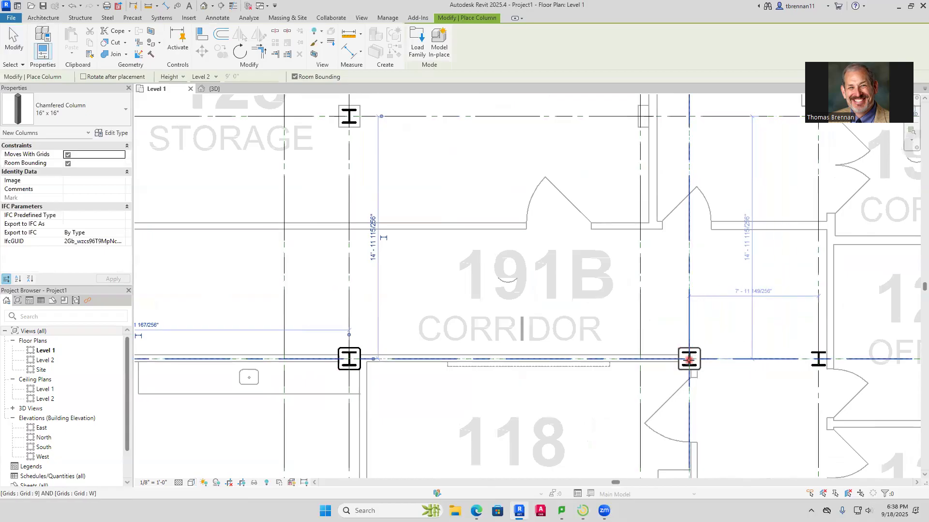
middle_click_drag(795, 394, 497, 369)
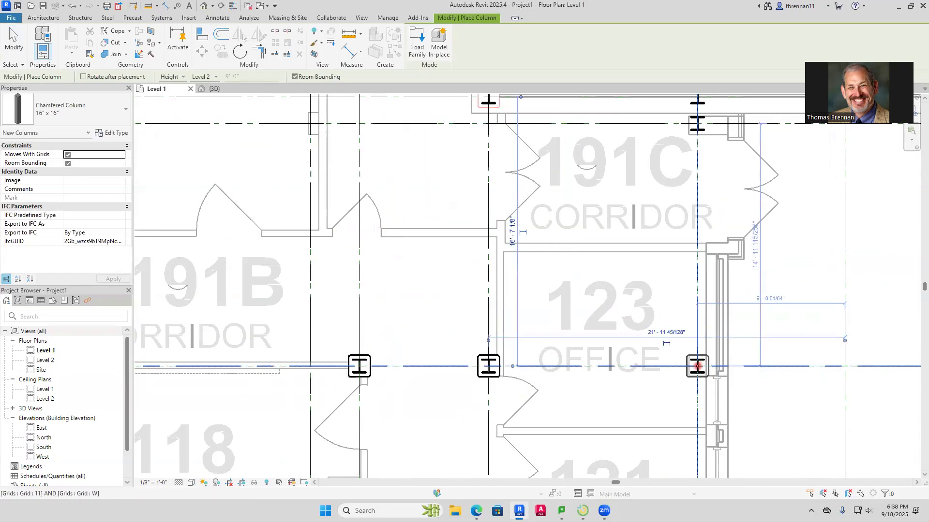
Place chamfered 16" x 16" columns at grids 11 and V by corridor 191C and on grid U at grids 10, 11 and 12
middle_click_drag(671, 270, 652, 421)
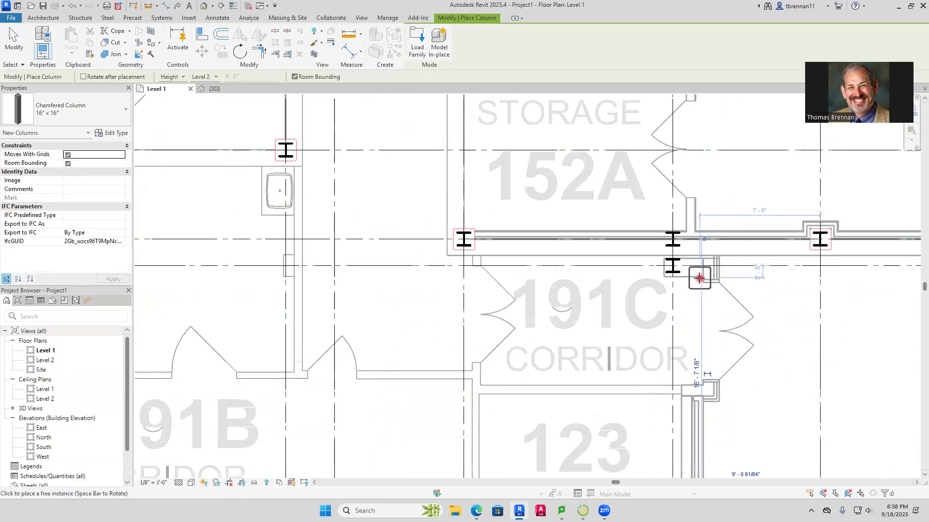
middle_click_drag(700, 269, 638, 352)
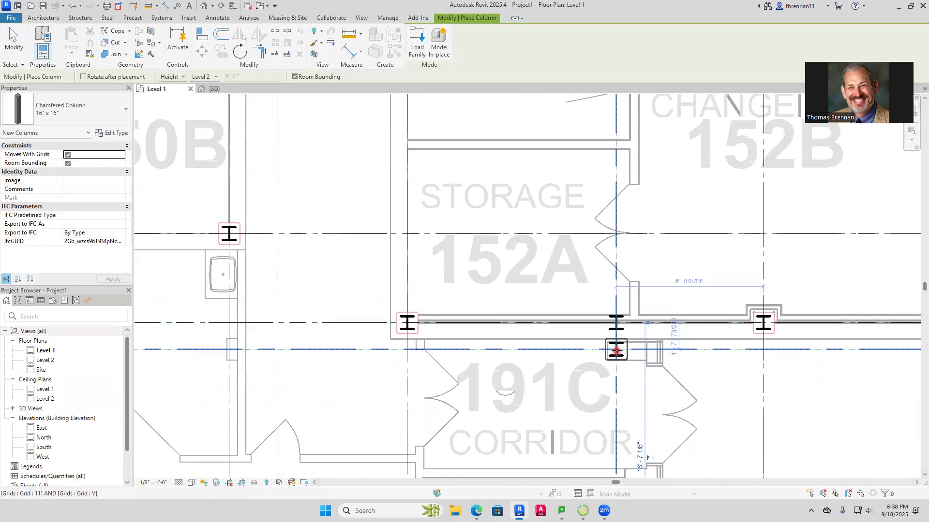
left_click(616, 349)
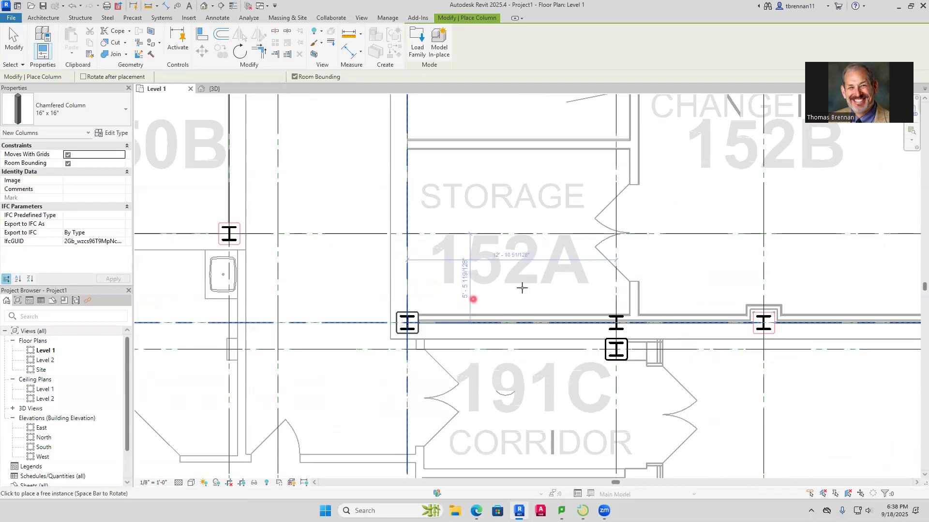
left_click(616, 323)
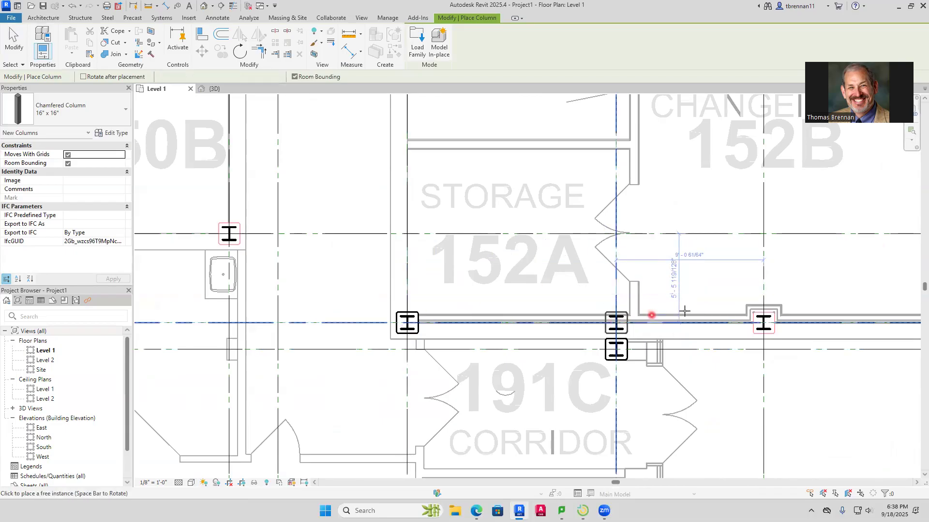
left_click(763, 325)
Place chamfered 16" x 16" columns on grid U at grids 13, 14 and 15, along the wall of classroom 152 and room 154B
middle_click_drag(819, 357, 366, 346)
middle_click_drag(681, 324, 542, 358)
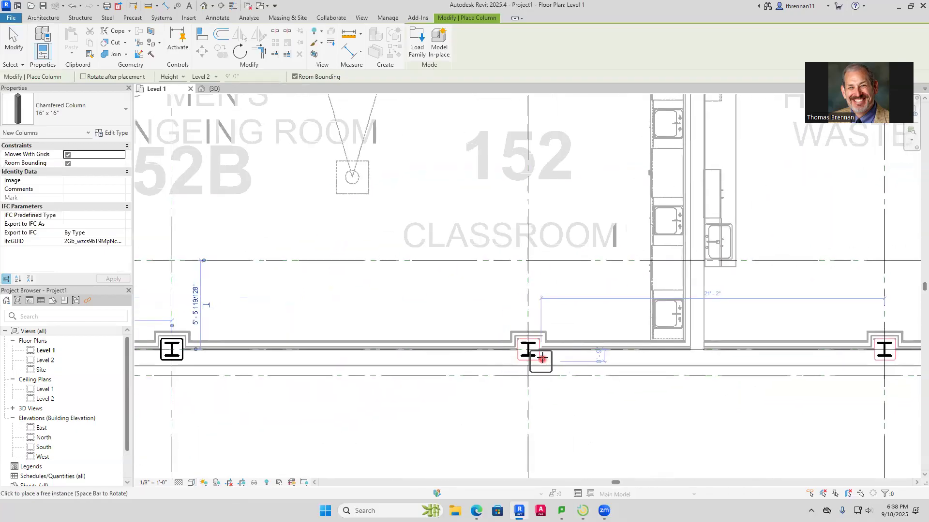
middle_click_drag(666, 389, 306, 382)
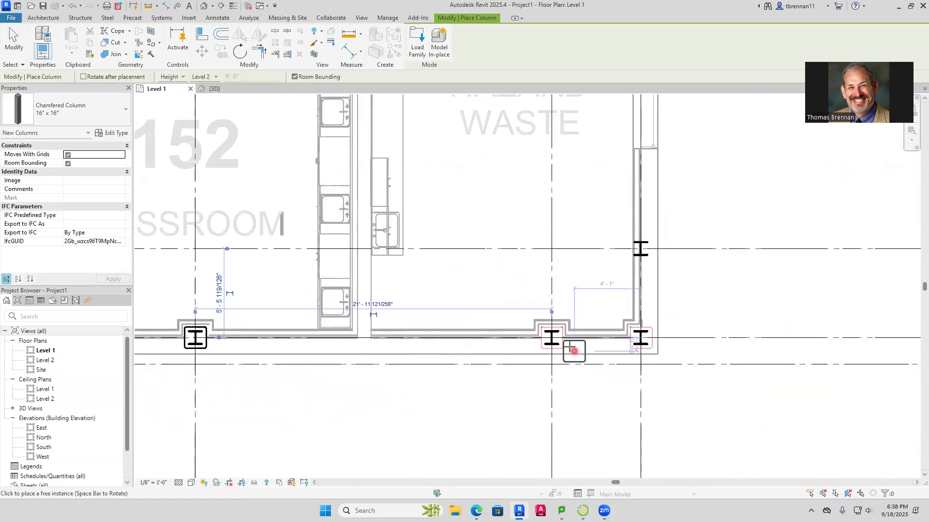
left_click(646, 355)
Place chamfered 16" x 16" columns around hazard waste room 154B at grids 15 and T and on grid R at grids 14 and 15
scroll(693, 250, "down", 1)
middle_click_drag(693, 251, 659, 421)
scroll(632, 421, "up", 2)
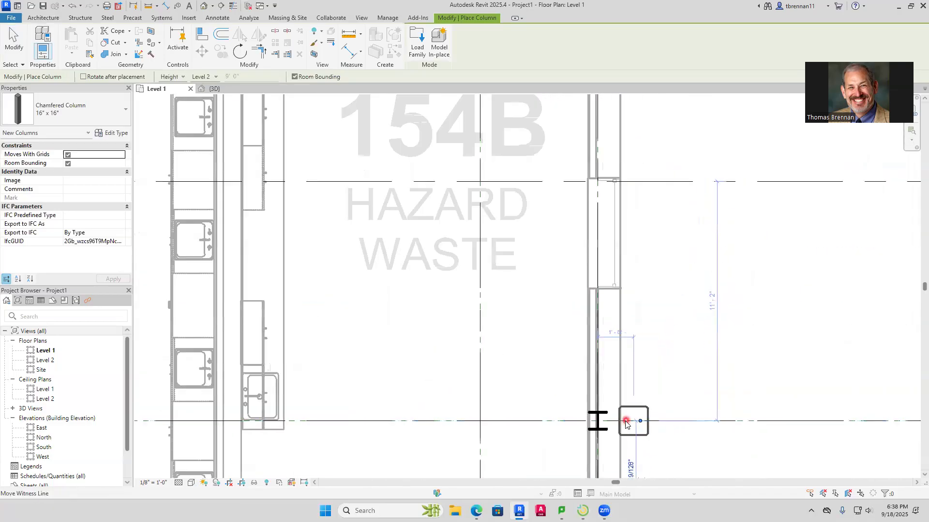
left_click(598, 421)
middle_click_drag(607, 307, 586, 466)
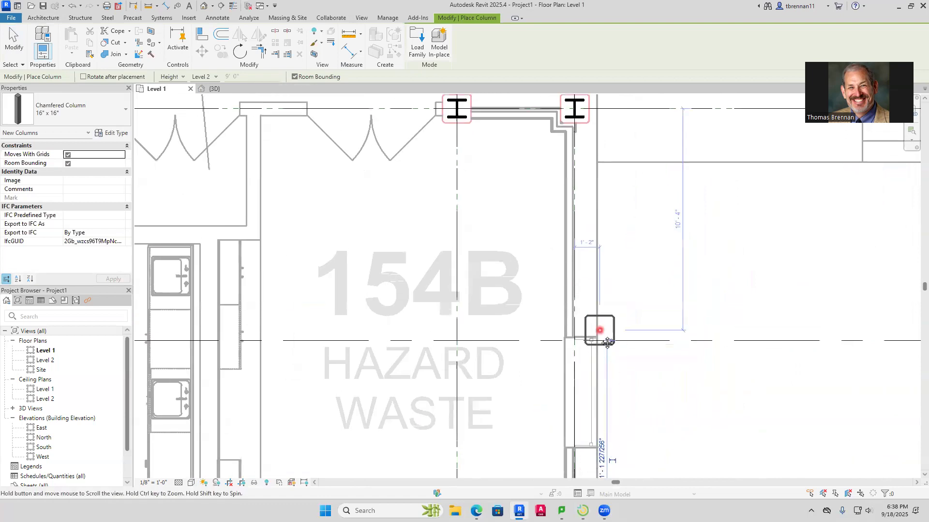
middle_click_drag(600, 158, 601, 333)
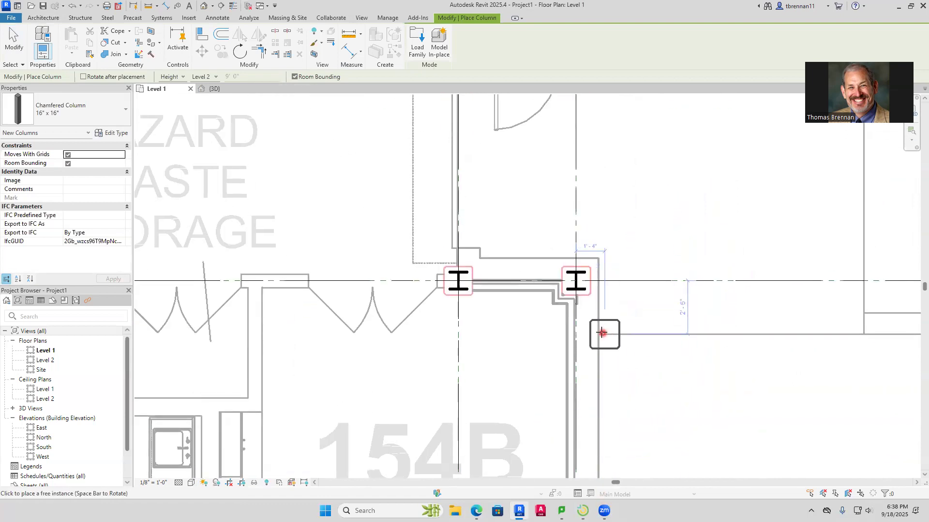
left_click(576, 280)
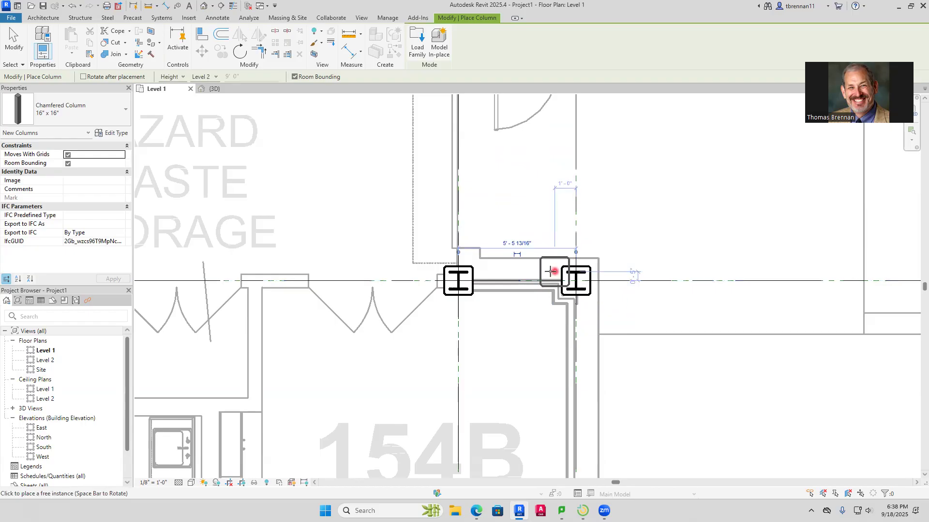
Place chamfered 16" x 16" columns on grid Q at grids 14 and 15, on both sides of the door beside room 154A
scroll(551, 259, "down", 3)
middle_click_drag(536, 242, 497, 362)
scroll(475, 292, "up", 2)
scroll(474, 289, "up", 2)
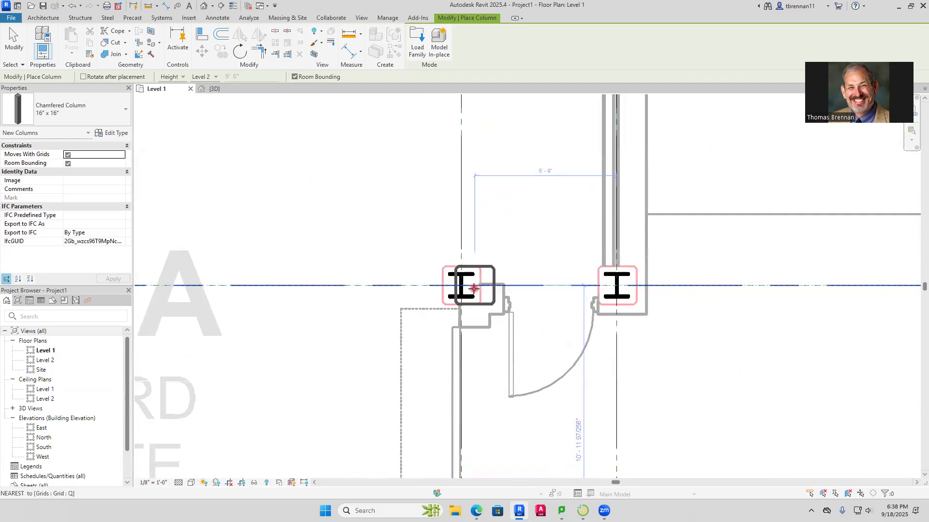
left_click(460, 285)
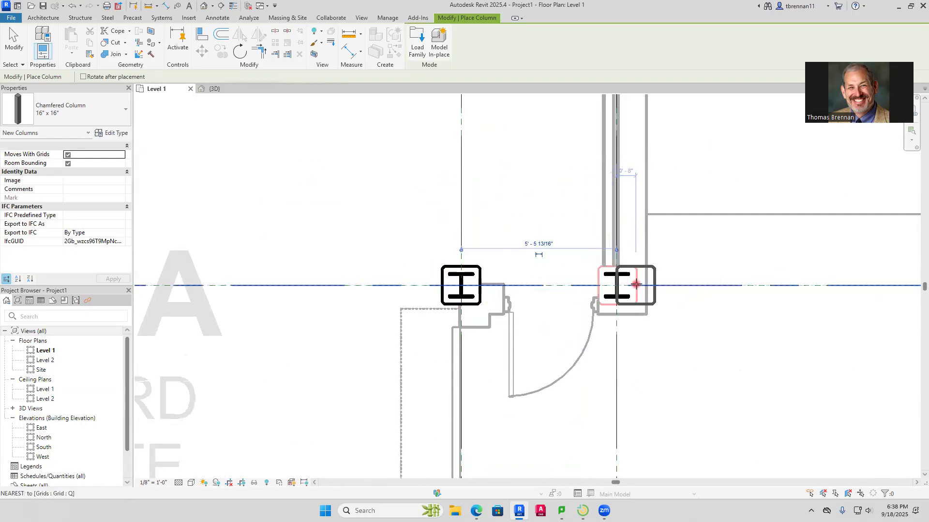
left_click(617, 285)
Place a chamfered 16" x 16" column around the steel on grid 15 in the exterior wall of room 154, north of grid Q
scroll(649, 205, "down", 2)
middle_click_drag(648, 214, 590, 452)
middle_click_drag(590, 318, 598, 461)
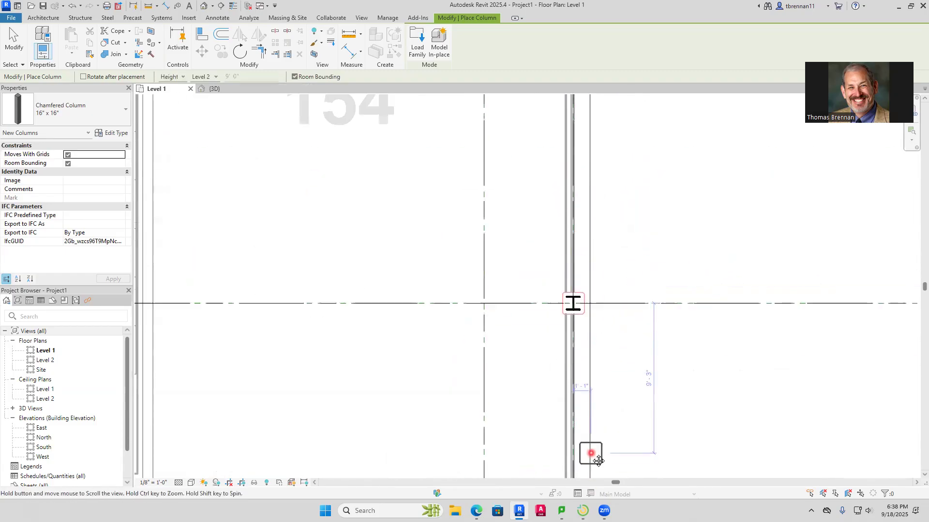
left_click(574, 303)
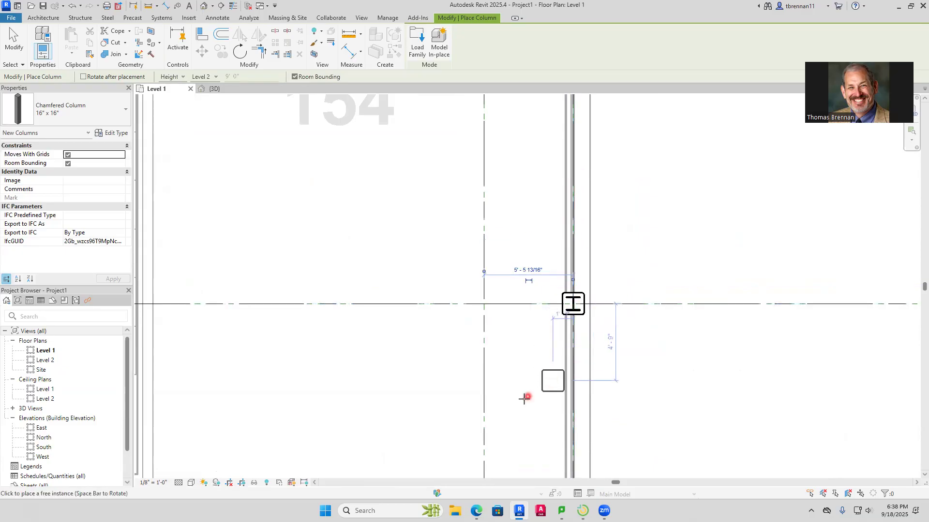
Place chamfered 16" x 16" columns on grid R at grids 13 and 12, along the wall above changing room 152C
scroll(711, 269, "down", 3)
middle_click_drag(658, 370, 735, 244)
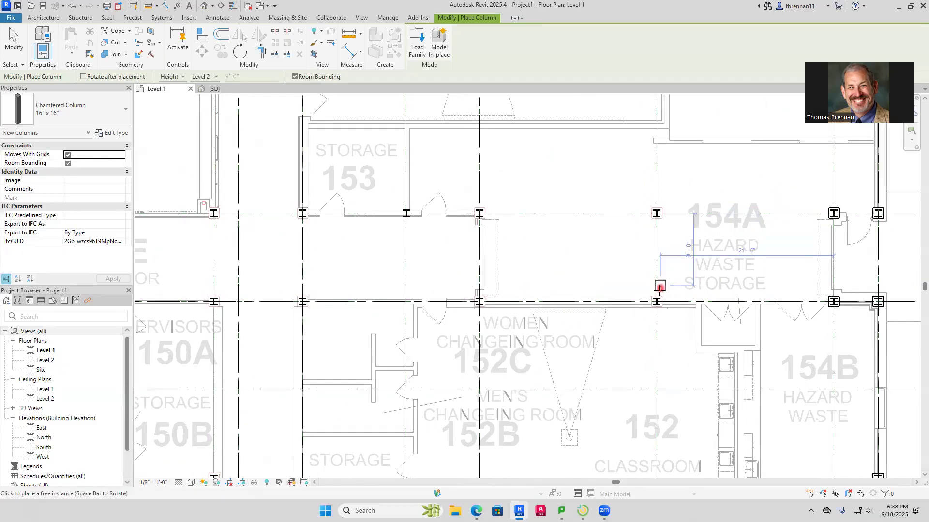
scroll(683, 346, "up", 5)
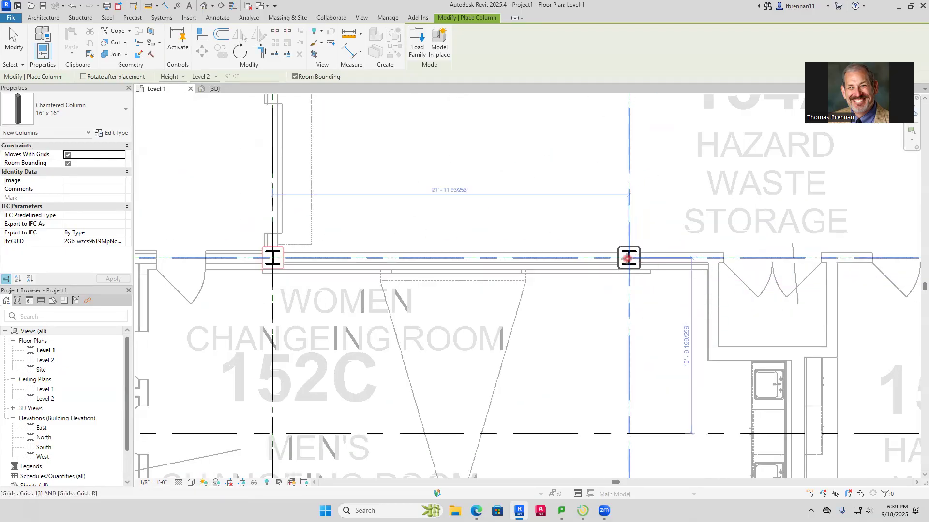
left_click(629, 258)
middle_click_drag(380, 315, 680, 348)
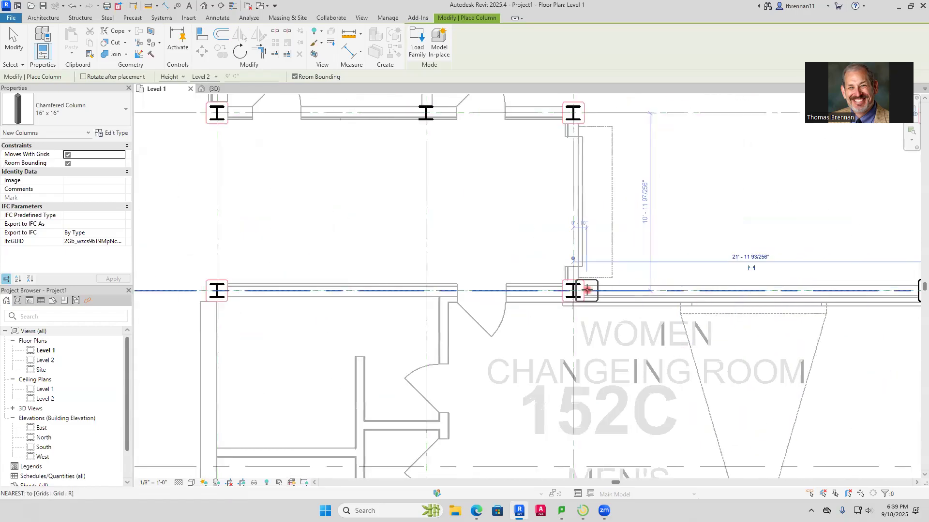
Place chamfered 16" x 16" columns on grid R at grid 10 and at grid 8 by supervisors room 150A
middle_click_drag(428, 271, 679, 282)
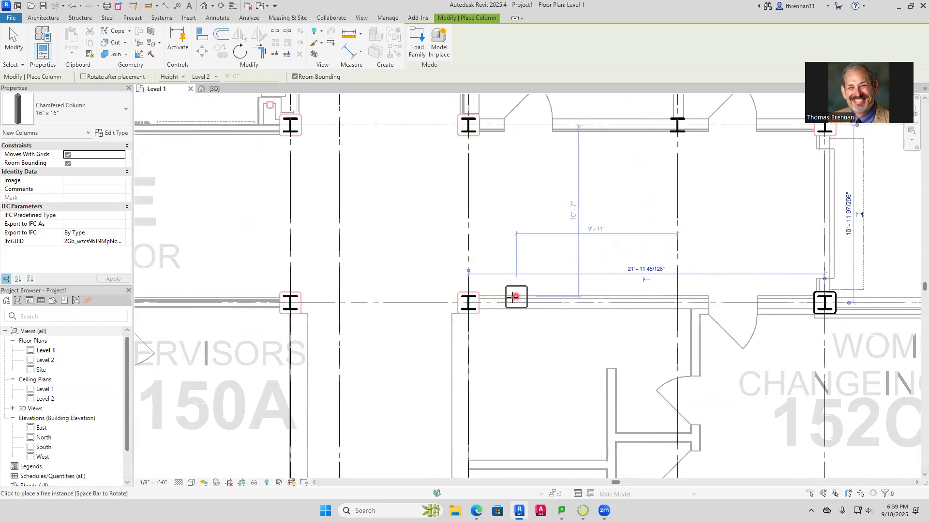
left_click(468, 302)
middle_click_drag(416, 301, 651, 301)
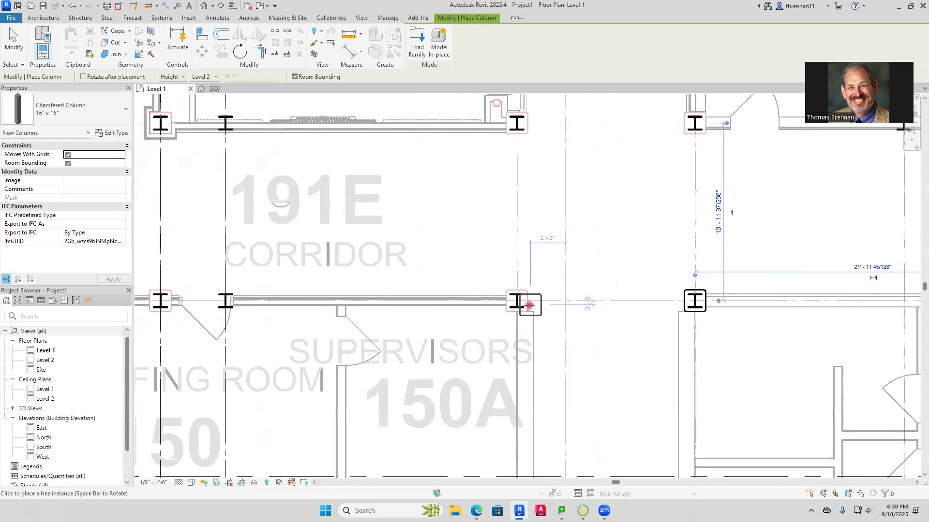
left_click(506, 300)
Place chamfered 16" x 16" columns on grid R at grids 7, 6, 5 and 4, along briefing room 150 and room 150D
middle_click_drag(430, 271, 774, 284)
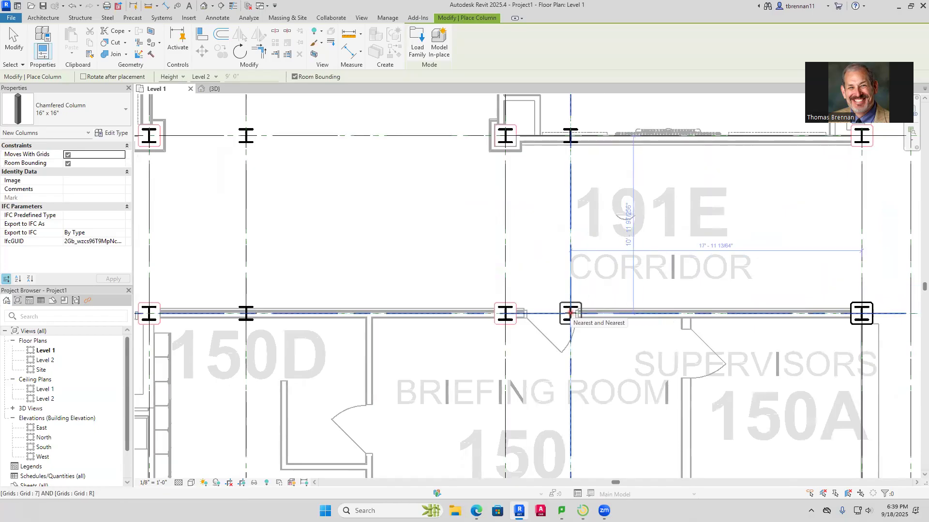
left_click(570, 313)
left_click(506, 313)
middle_click_drag(414, 269, 699, 272)
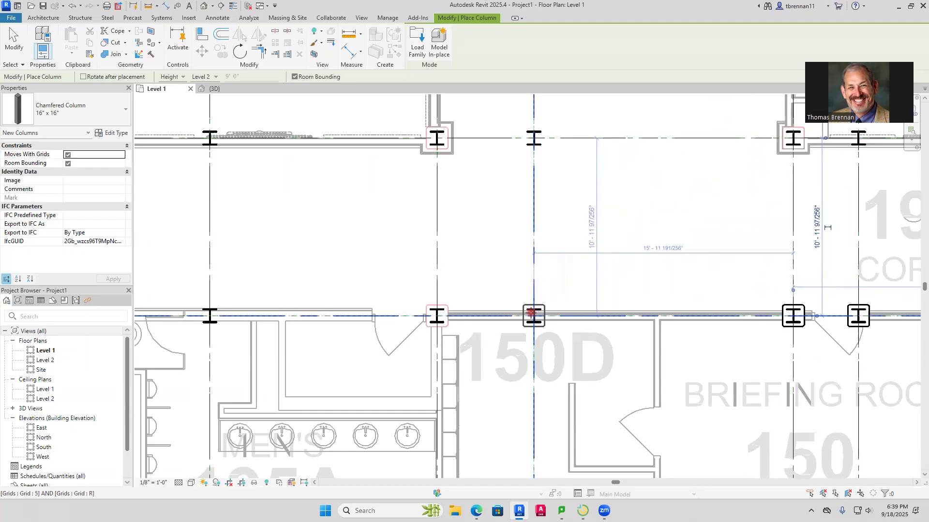
left_click(534, 317)
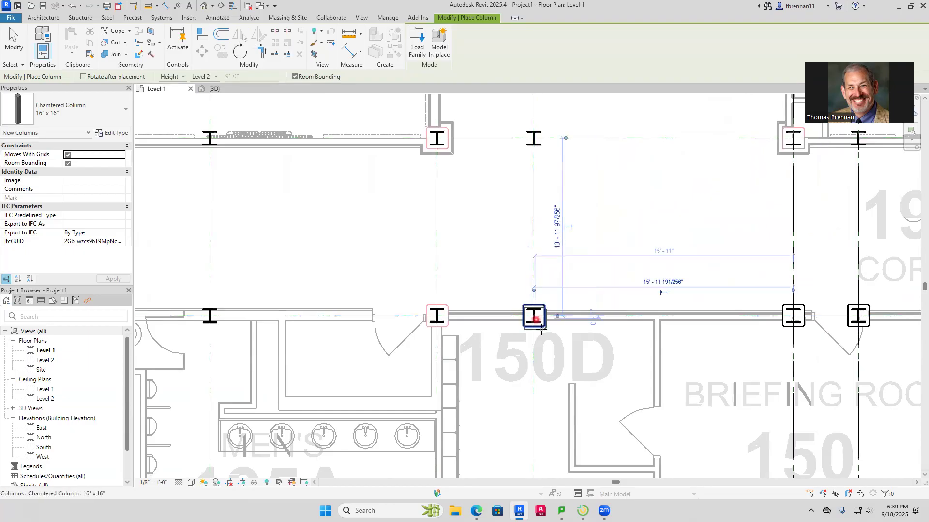
left_click(440, 317)
Place chamfered 16" x 16" columns on grid R at grids 3 and 2, along the wall above men's room 195A
middle_click_drag(321, 275, 571, 267)
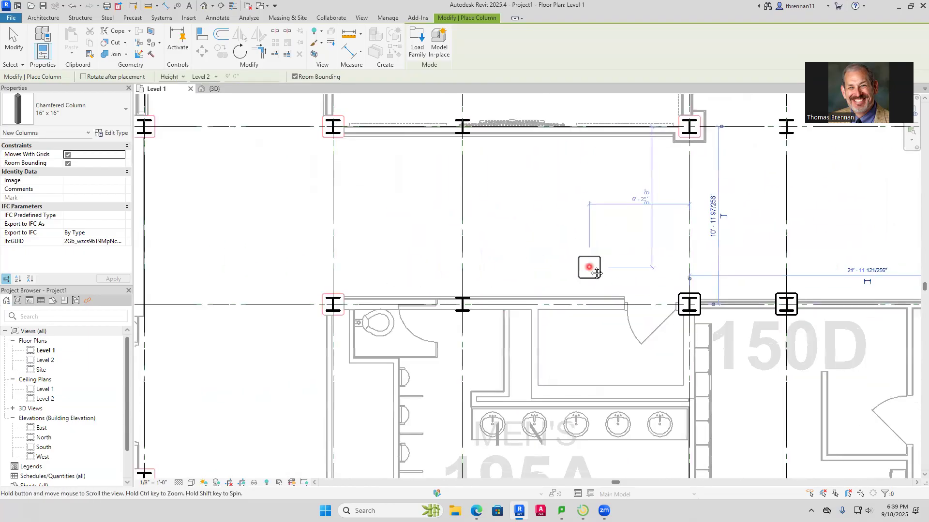
left_click(459, 303)
left_click(329, 305)
middle_click_drag(400, 282, 617, 282)
scroll(436, 304, "down", 2)
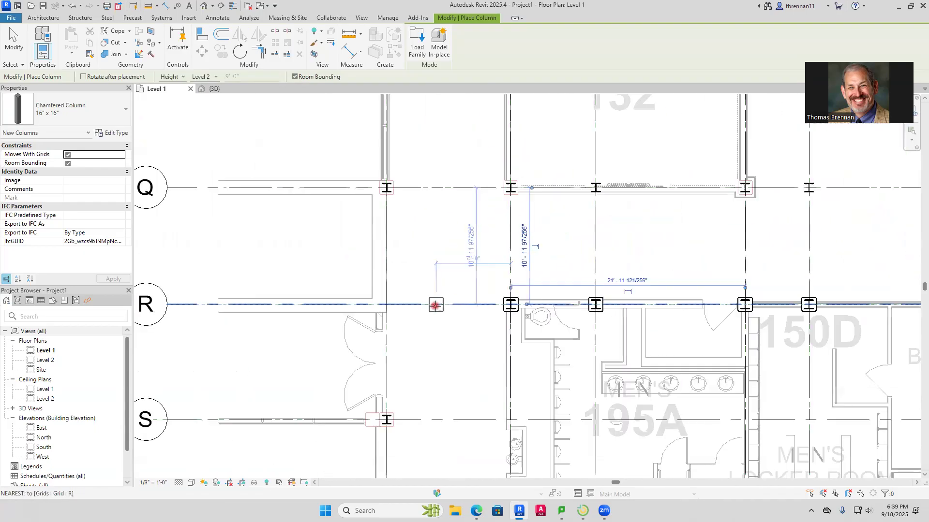
Place chamfered 16" x 16" columns on grid Q at grids 1, 2 and 3, along the wall below classroom 132
middle_click_drag(409, 201, 435, 285)
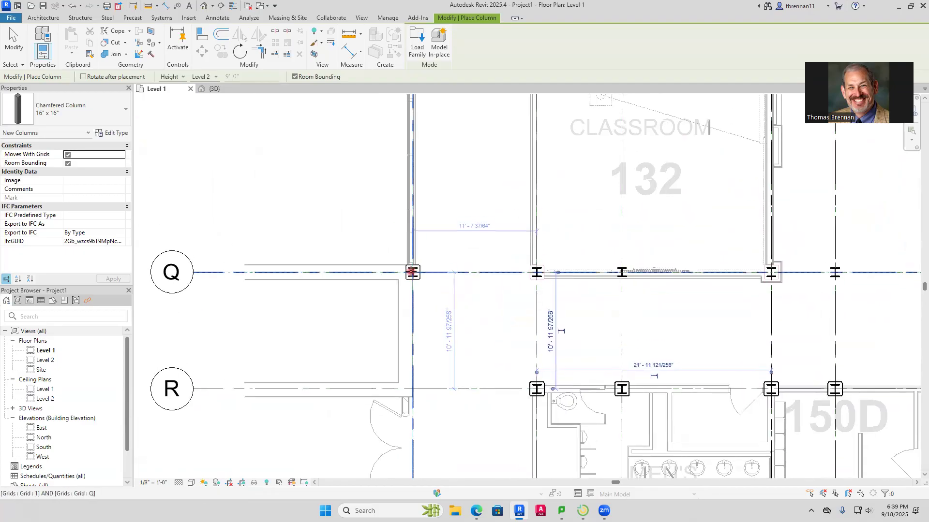
left_click(411, 272)
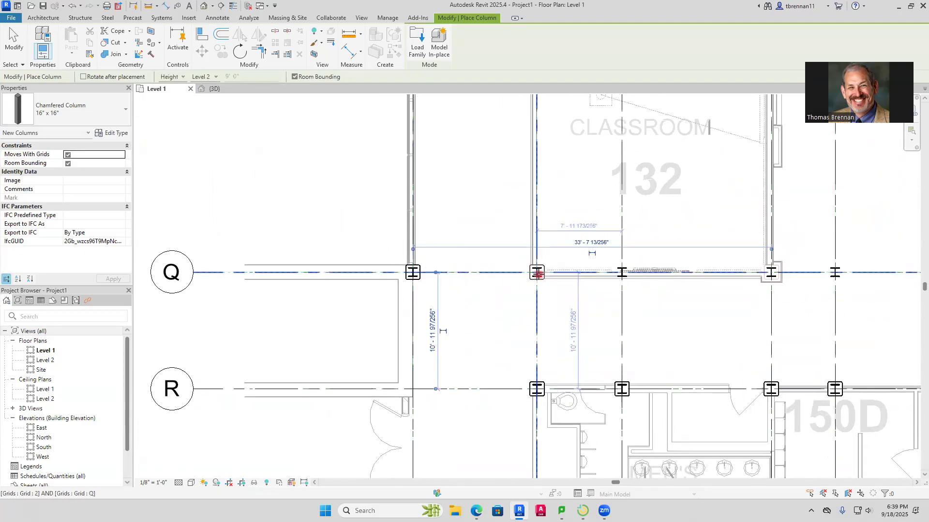
left_click(537, 273)
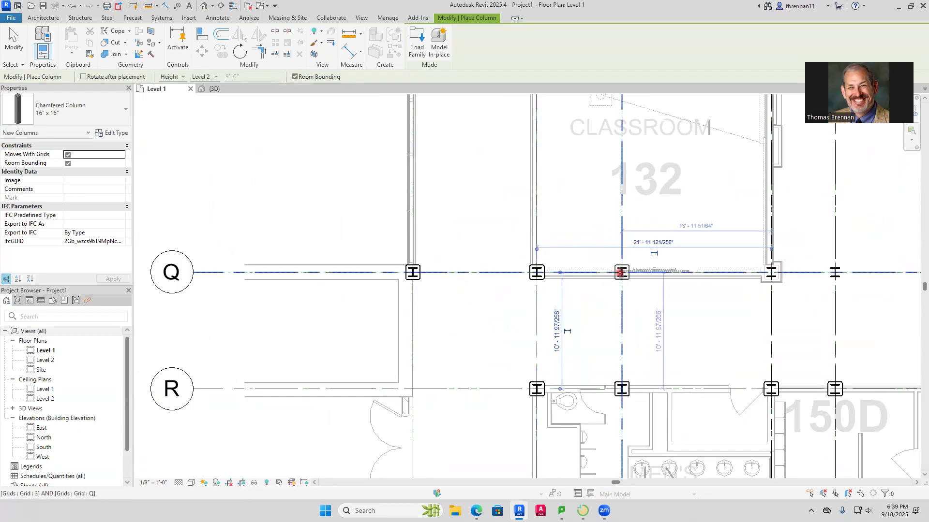
left_click(621, 272)
Place chamfered 16" x 16" columns on grid Q at grids 4, 5 and 6, between classroom 132 and corridor 191E
middle_click_drag(773, 315, 566, 342)
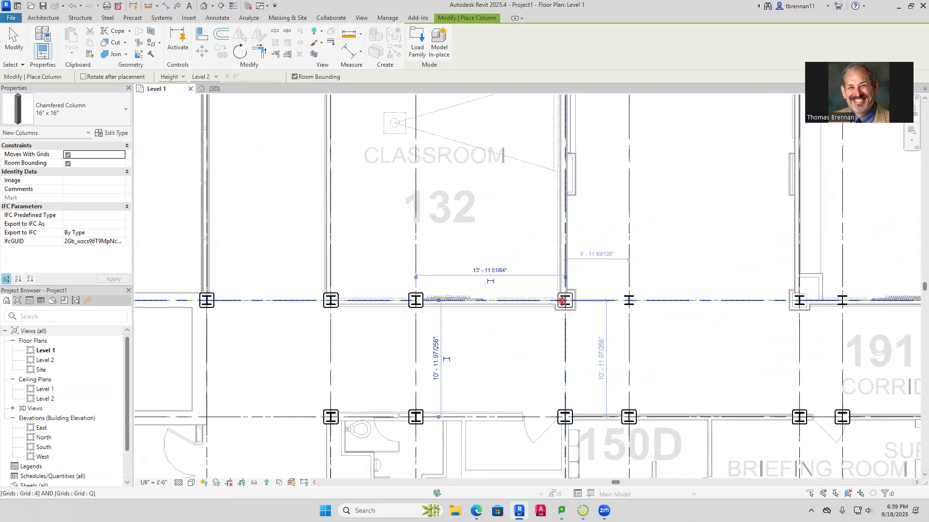
left_click(566, 300)
left_click(629, 300)
middle_click_drag(763, 342, 524, 354)
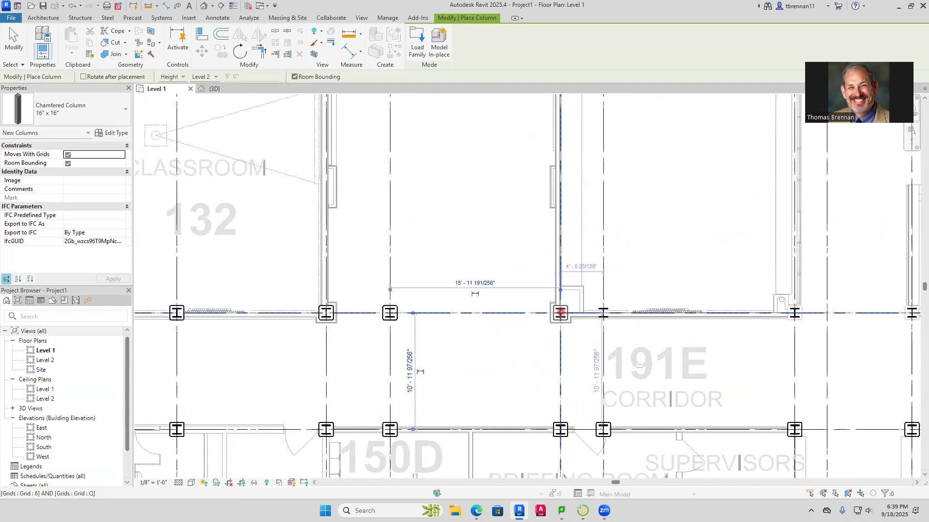
left_click(561, 313)
Place chamfered 16" x 16" columns on grid Q at grid 8 and at grid 10 by storage 153
middle_click_drag(690, 353, 460, 373)
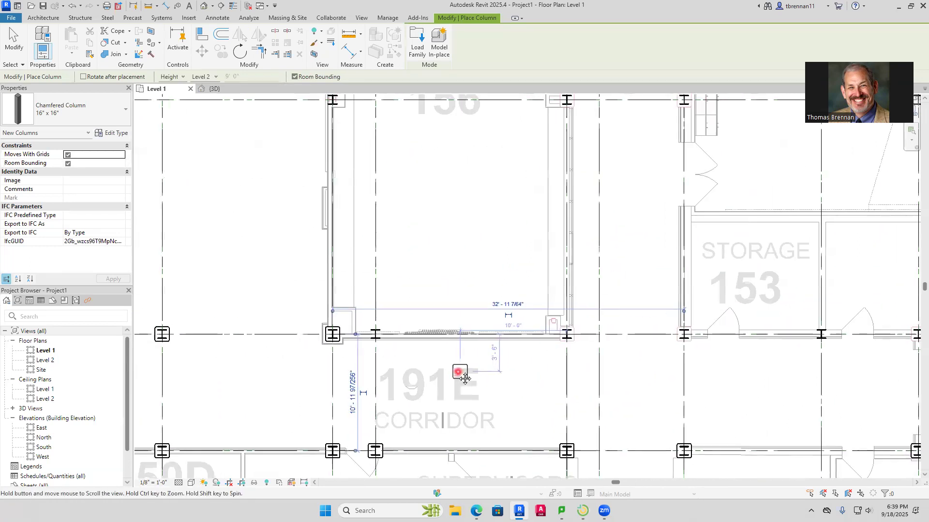
scroll(556, 339, "up", 5)
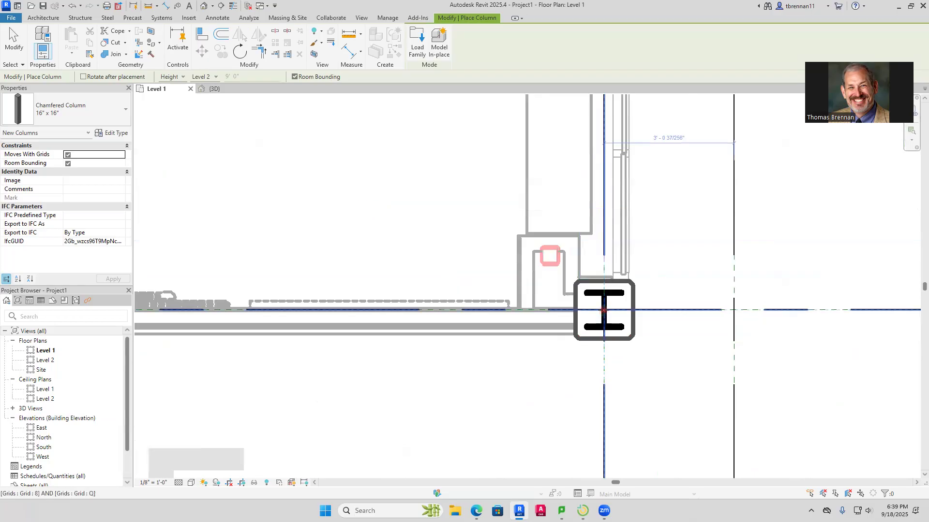
left_click(603, 310)
scroll(672, 348, "down", 4)
middle_click_drag(676, 353, 249, 354)
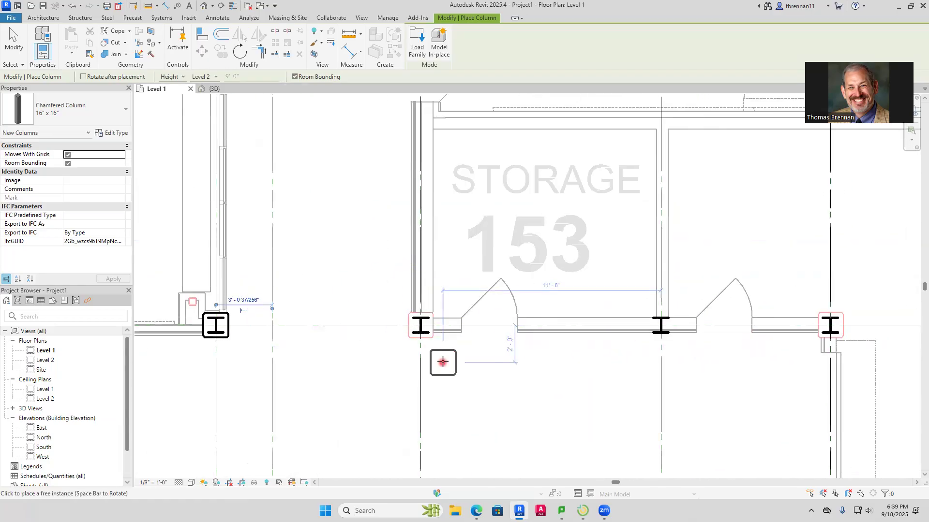
left_click(421, 325)
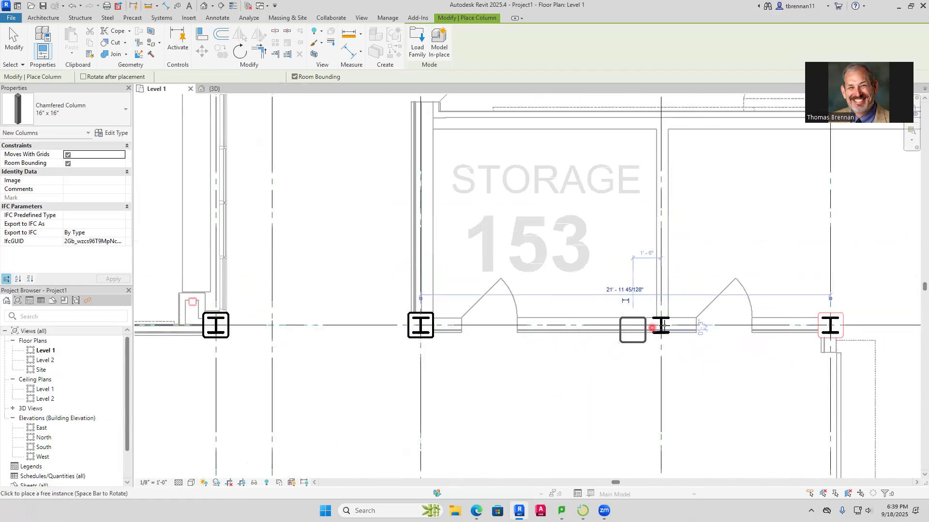
Place chamfered 16" x 16" columns on grid Q at grids 11, 12 and 13, from storage 153 to hazard waste storage 154A
left_click(660, 323)
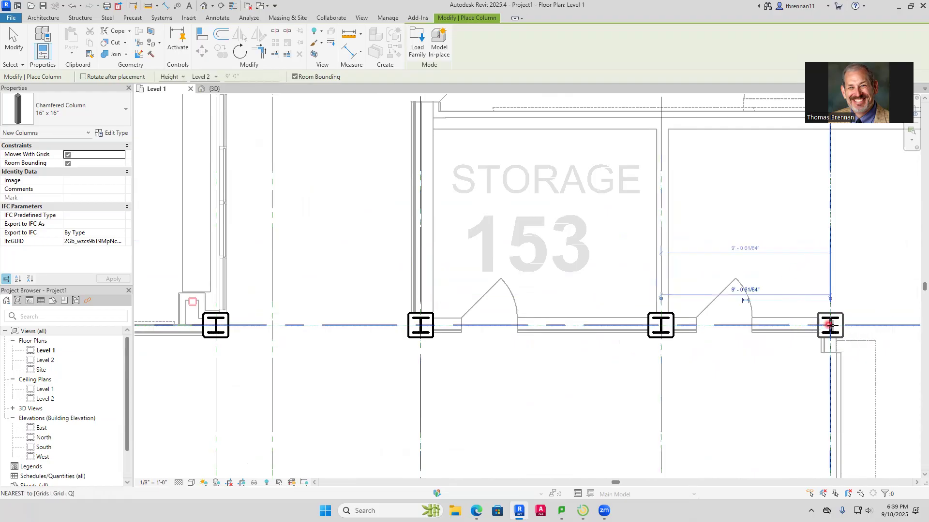
left_click(798, 331)
scroll(754, 358, "down", 3)
middle_click_drag(740, 363, 382, 369)
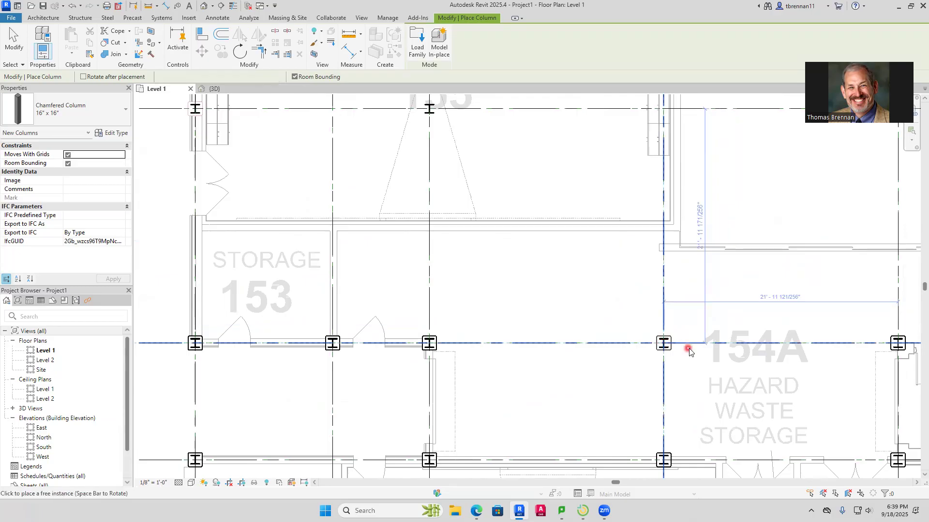
Place chamfered 16" x 16" columns on grid P at grids 10 and 8, between engineering design lab 156 and lecture room 155
scroll(689, 352, "down", 3)
middle_click_drag(737, 376, 397, 370)
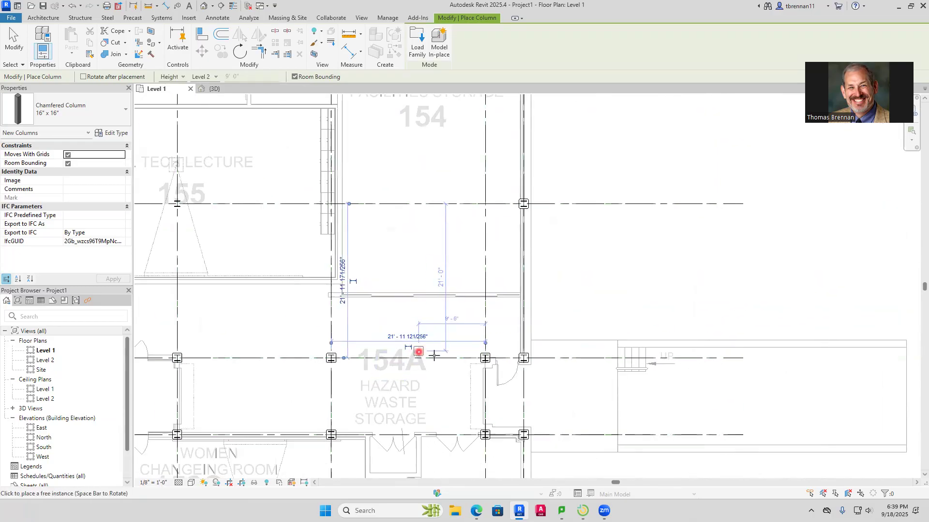
scroll(479, 360, "up", 4)
scroll(562, 390, "up", 1)
scroll(535, 356, "down", 3)
scroll(486, 324, "down", 4)
middle_click_drag(469, 319, 581, 346)
scroll(612, 290, "up", 5)
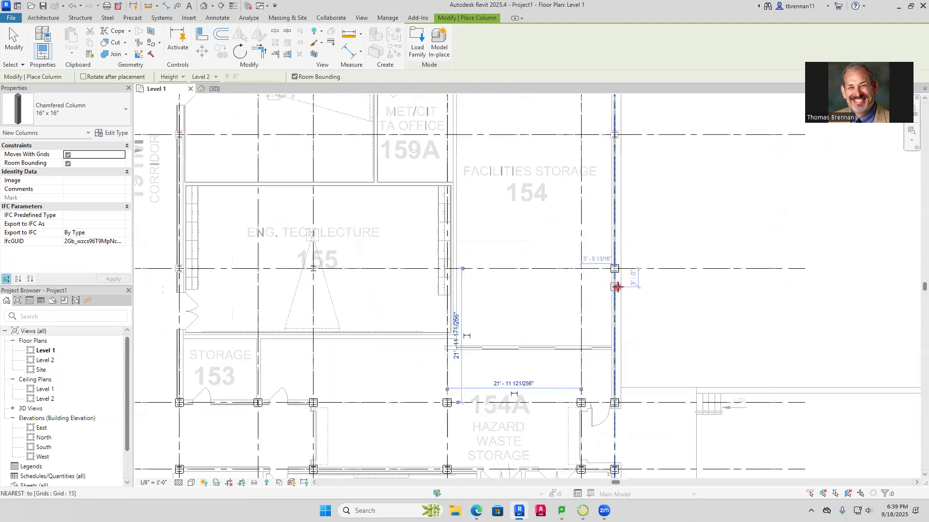
scroll(606, 235, "up", 1)
middle_click_drag(438, 234, 769, 224)
scroll(527, 297, "down", 2)
middle_click_drag(526, 302, 920, 298)
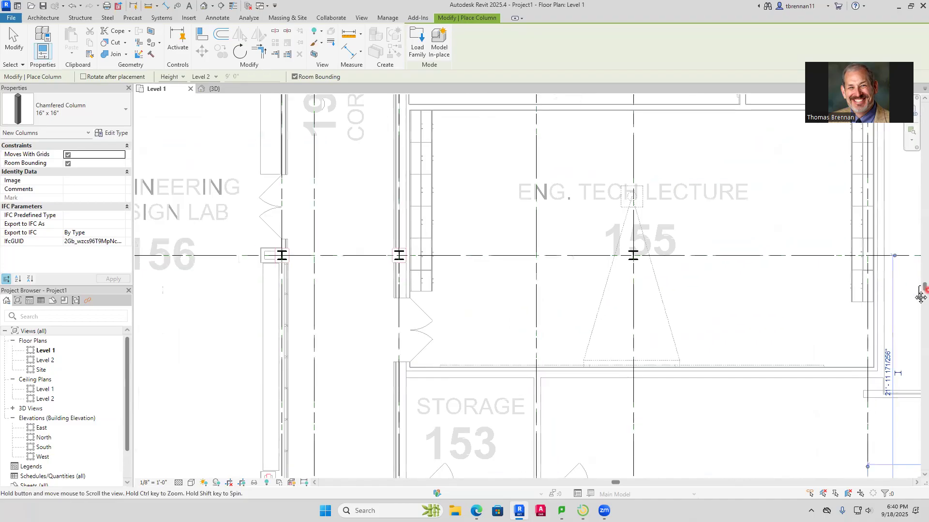
middle_click_drag(461, 273, 638, 272)
left_click(576, 257)
Place chamfered 16" x 16" columns on grid O at grids 10, 8 and 6, around prototyping lab 156A
scroll(515, 224, "down", 2)
middle_click_drag(518, 233, 504, 395)
left_click(546, 228)
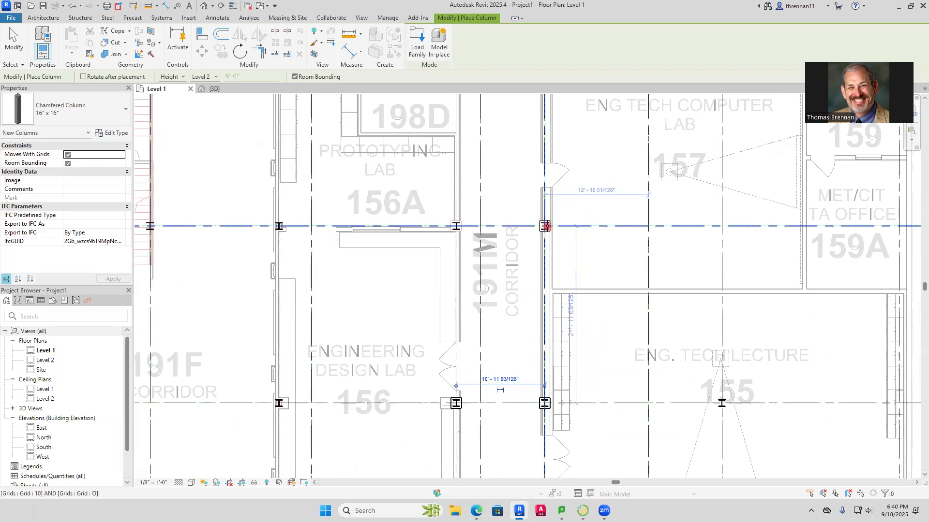
left_click(455, 227)
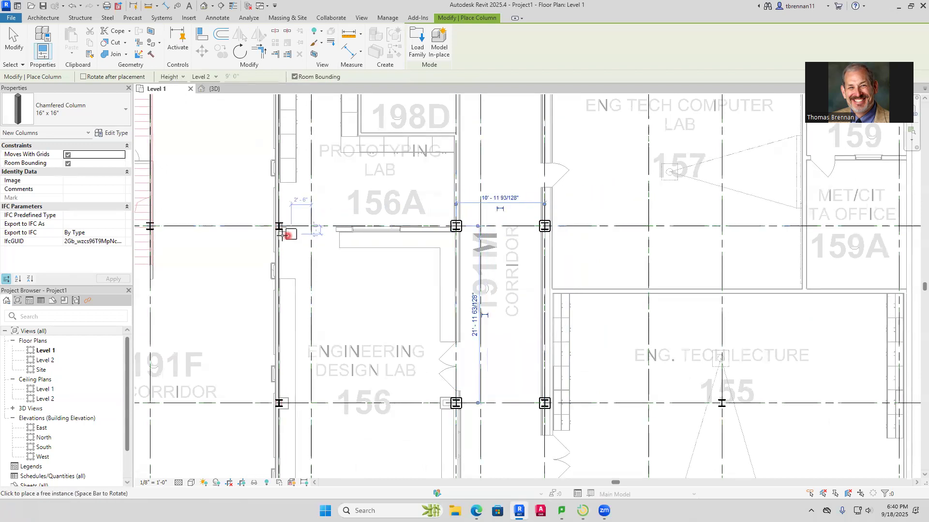
scroll(282, 227, "up", 4)
left_click(294, 208)
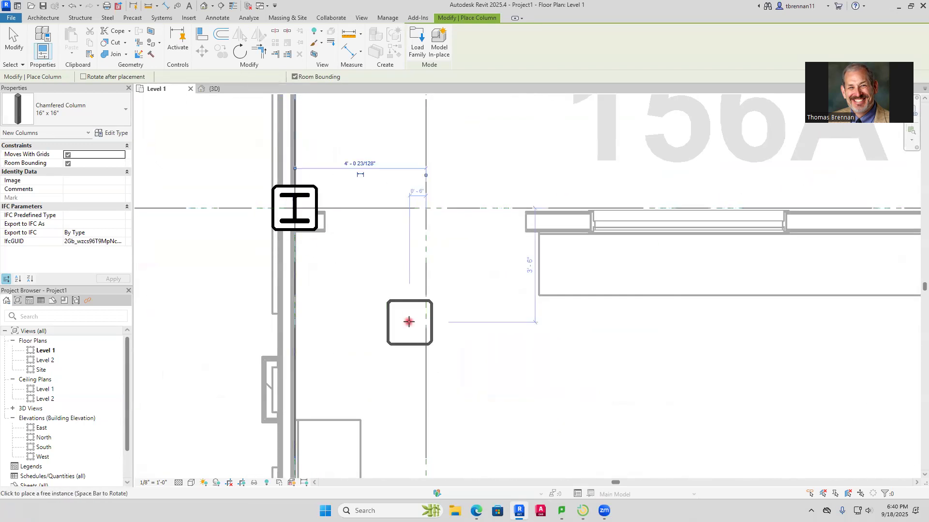
Place a chamfered 16" x 16" column on grid P at grid 6, between corridor 191F and engineering design lab 156
scroll(380, 332, "down", 2)
middle_click_drag(352, 372, 402, 194)
middle_click_drag(385, 376, 421, 144)
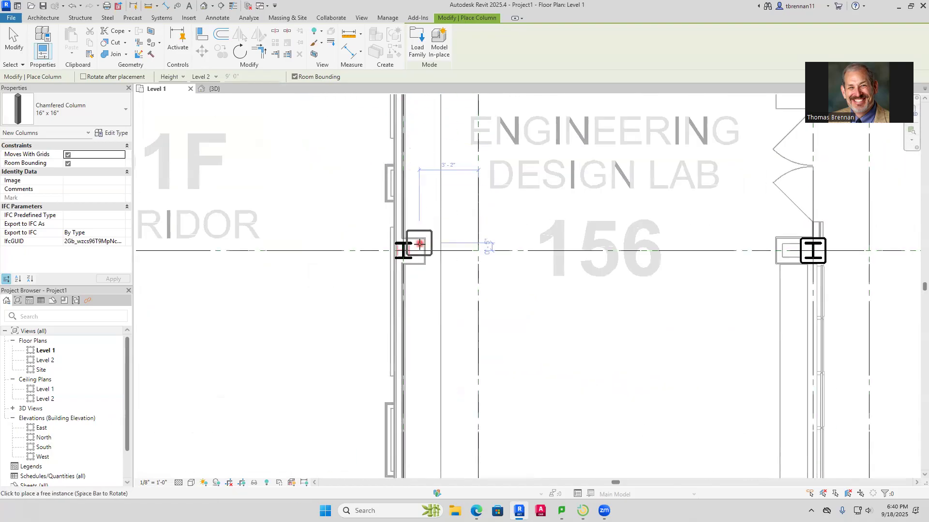
left_click(406, 251)
Place a chamfered 16" x 16" column on grid Q at grid 7, along the wall above corridor 191E
scroll(417, 307, "down", 4)
middle_click_drag(417, 311, 425, 190)
scroll(426, 314, "up", 3)
scroll(417, 263, "up", 4)
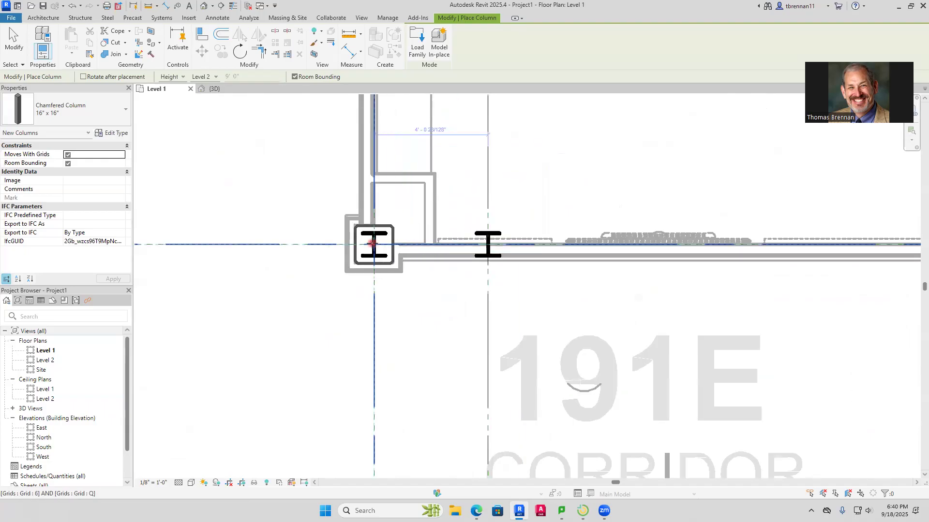
left_click(489, 245)
Place chamfered 16" x 16" columns on grid O at grids 4 and 5 by the stair and at grids 2 and 1 along corridor 191M
scroll(648, 307, "down", 2)
middle_click_drag(677, 307, 637, 312)
scroll(439, 316, "down", 3)
scroll(391, 314, "down", 2)
scroll(449, 283, "up", 4)
scroll(535, 274, "up", 3)
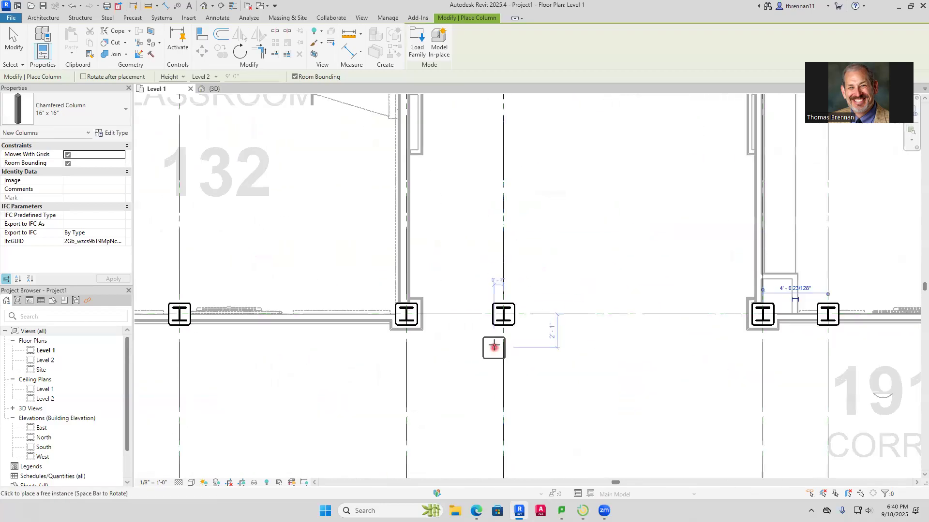
scroll(475, 243, "down", 2)
middle_click_drag(477, 237, 487, 406)
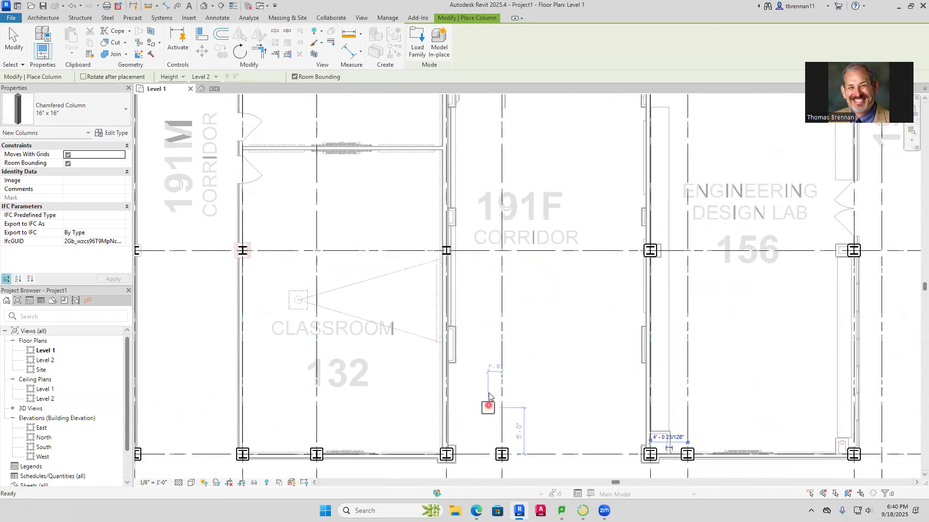
middle_click_drag(482, 287, 486, 355)
middle_click_drag(483, 262, 485, 377)
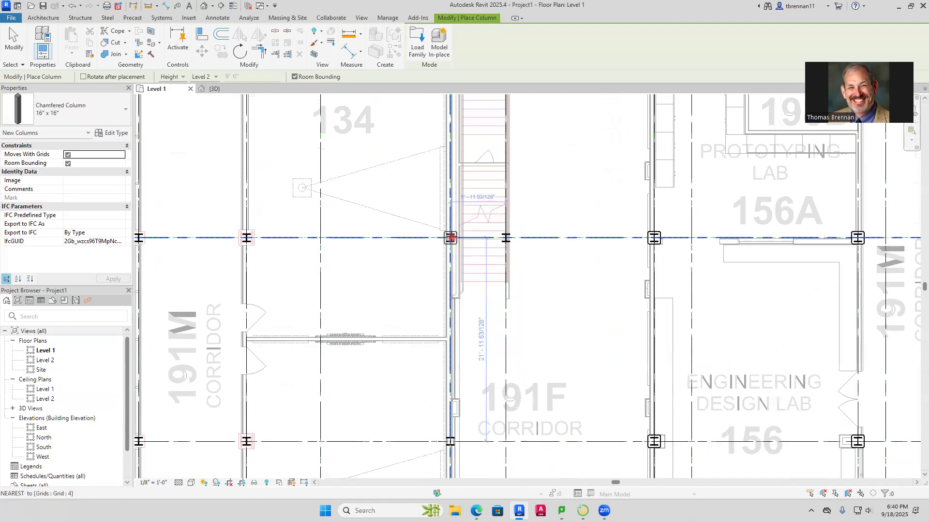
scroll(482, 223, "up", 3)
left_click(448, 236)
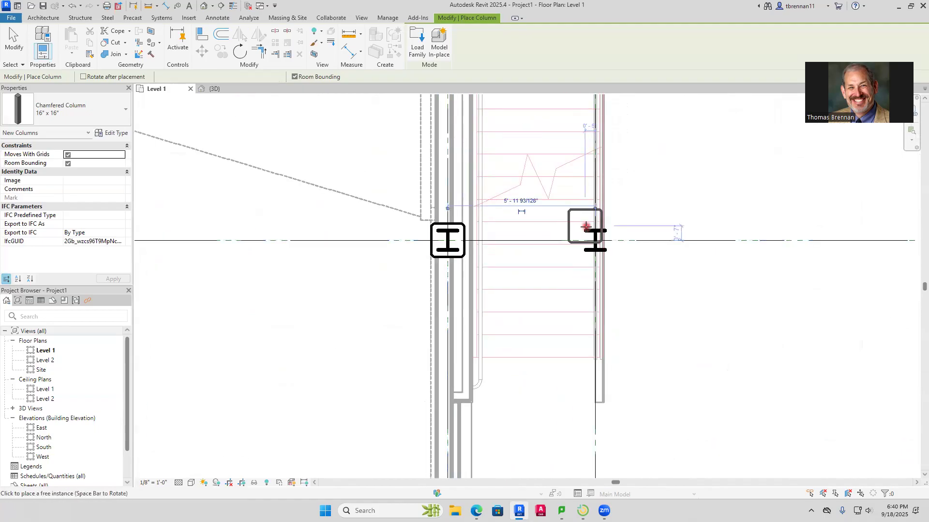
left_click(578, 241)
scroll(479, 264, "down", 3)
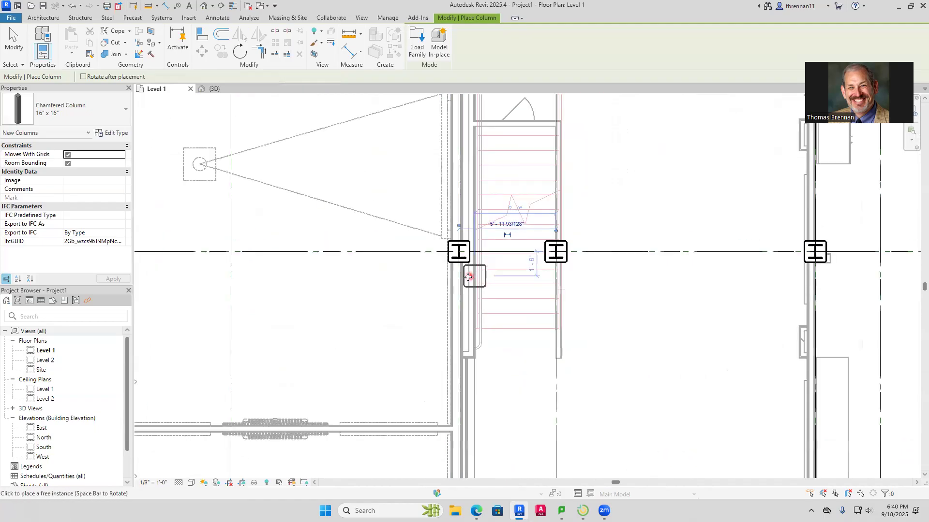
middle_click_drag(377, 269, 709, 261)
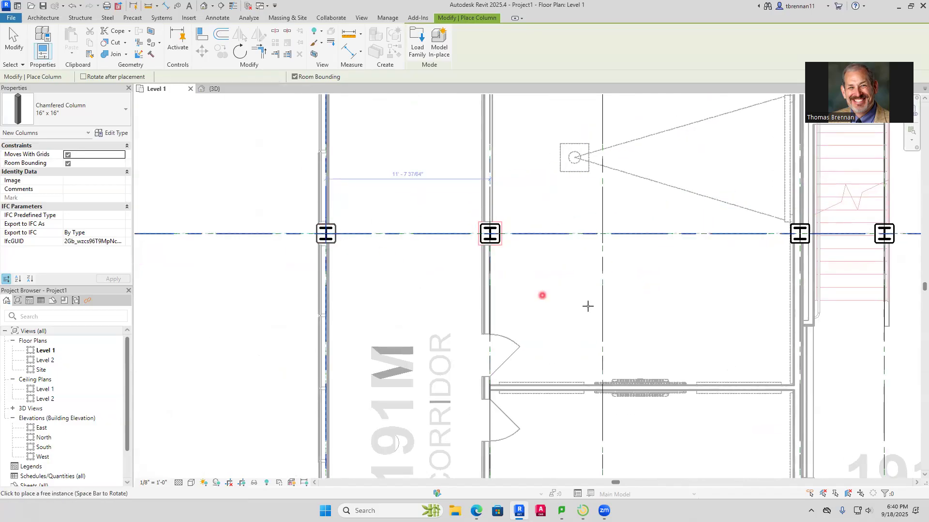
Place a chamfered 16" x 16" column on grid O at grid 15, on the exterior wall by facilities storage 154
scroll(587, 306, "down", 3)
middle_click_drag(638, 311, 373, 300)
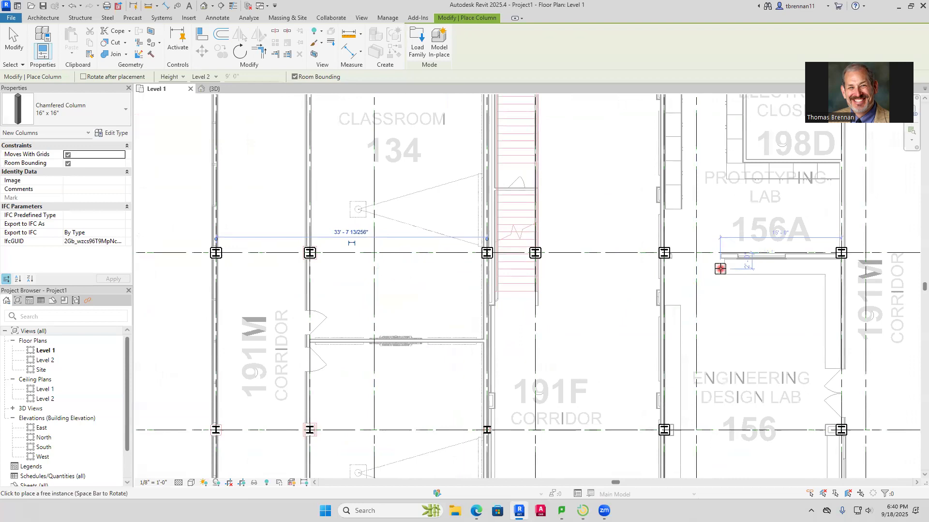
middle_click_drag(755, 274, 492, 280)
scroll(573, 257, "up", 3)
middle_click_drag(666, 263, 488, 290)
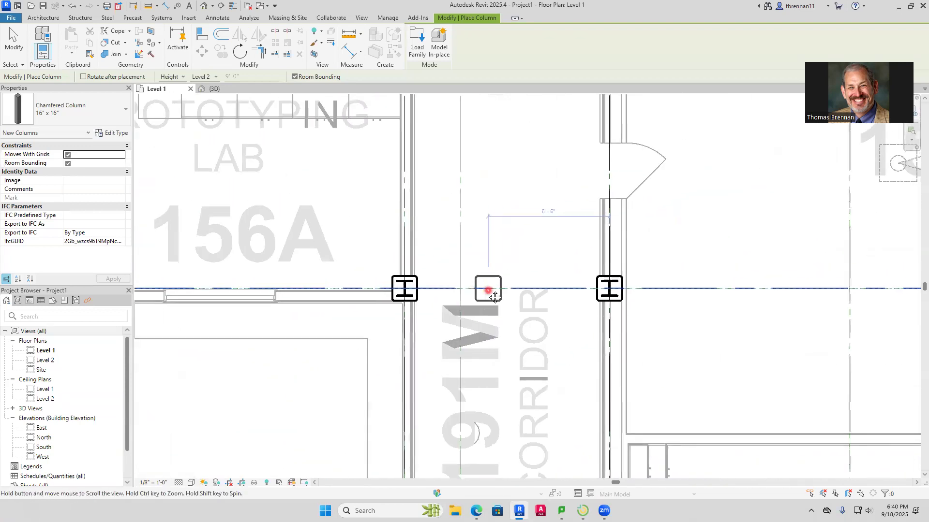
middle_click_drag(584, 289, 429, 275)
scroll(709, 313, "down", 3)
middle_click_drag(701, 300, 347, 293)
scroll(348, 293, "down", 1)
scroll(619, 277, "down", 3)
middle_click_drag(624, 279, 362, 284)
scroll(582, 279, "up", 6)
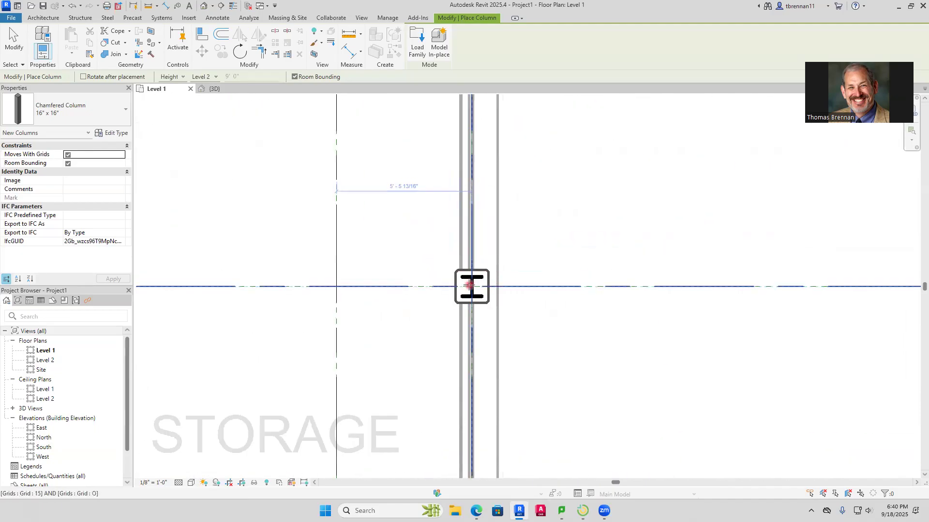
Place chamfered 16" x 16" columns on grid N at grids 15, 14 and 13, up to MET/CIT work room 159
scroll(472, 234, "down", 2)
middle_click_drag(459, 220, 444, 347)
middle_click_drag(456, 117, 456, 207)
scroll(457, 208, "up", 3)
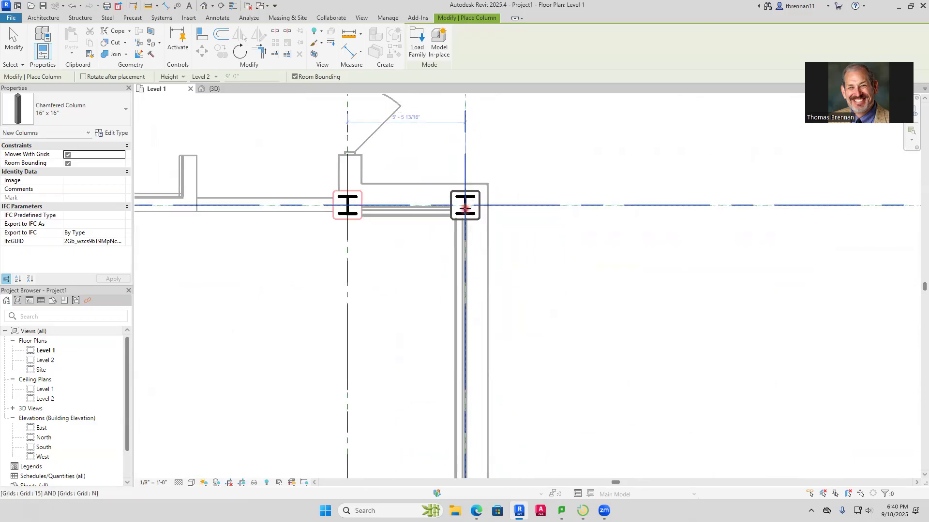
left_click(350, 213)
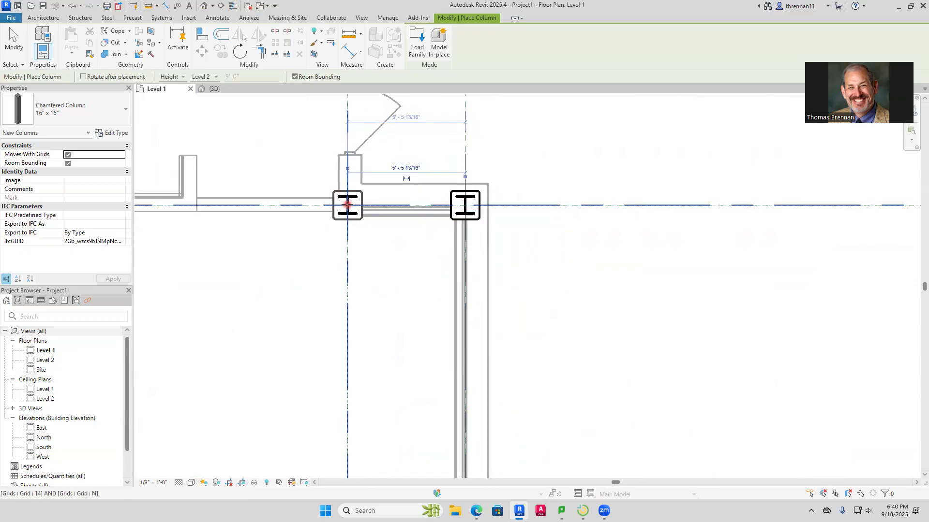
scroll(289, 268, "down", 2)
middle_click_drag(292, 267, 729, 288)
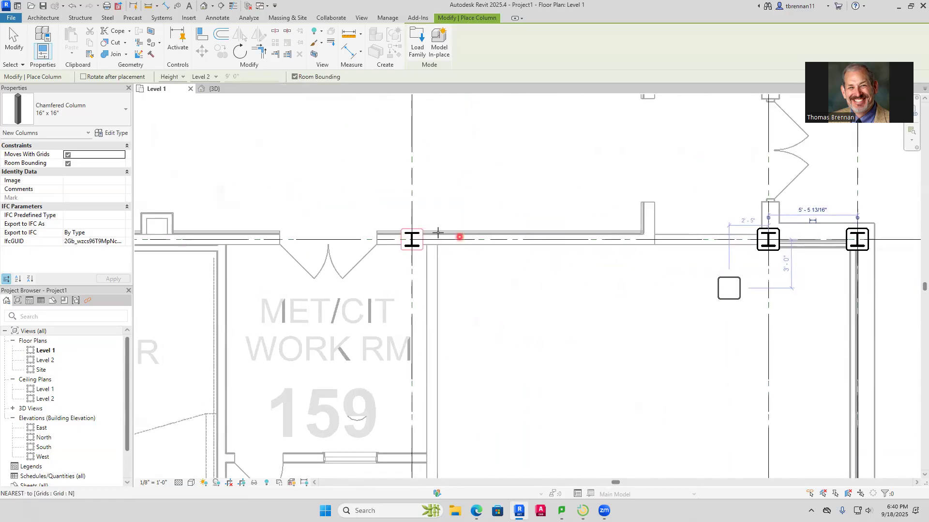
left_click(390, 277)
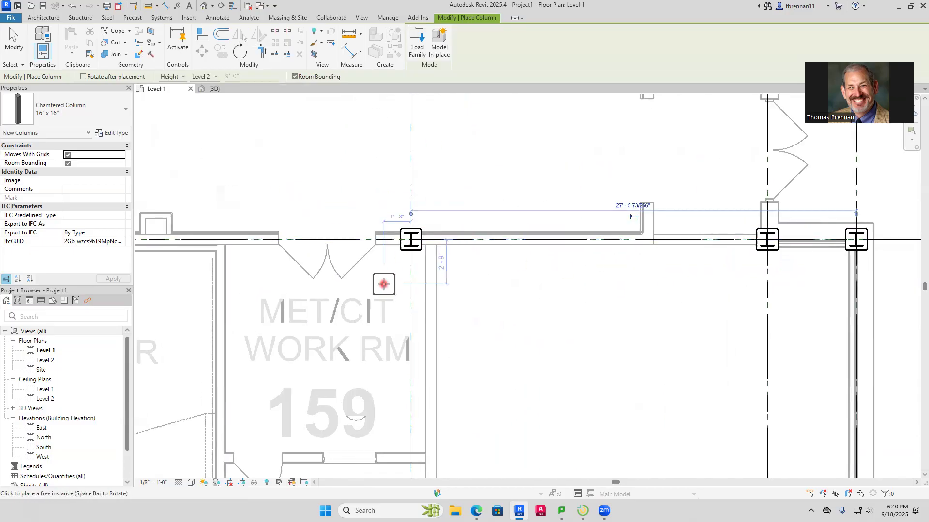
Place chamfered 16" x 16" columns on grid N at grids 12, 11, 10 and 8, from corridor 191P to electrical closet 198D
middle_click_drag(379, 282, 819, 303)
left_click(491, 257)
left_click(342, 257)
middle_click_drag(368, 305, 766, 298)
left_click(540, 249)
left_click(362, 248)
Place chamfered 16" x 16" columns on grid 6 at grid N and at grid M, below classroom 162
scroll(437, 245, "down", 2)
middle_click_drag(437, 245, 710, 277)
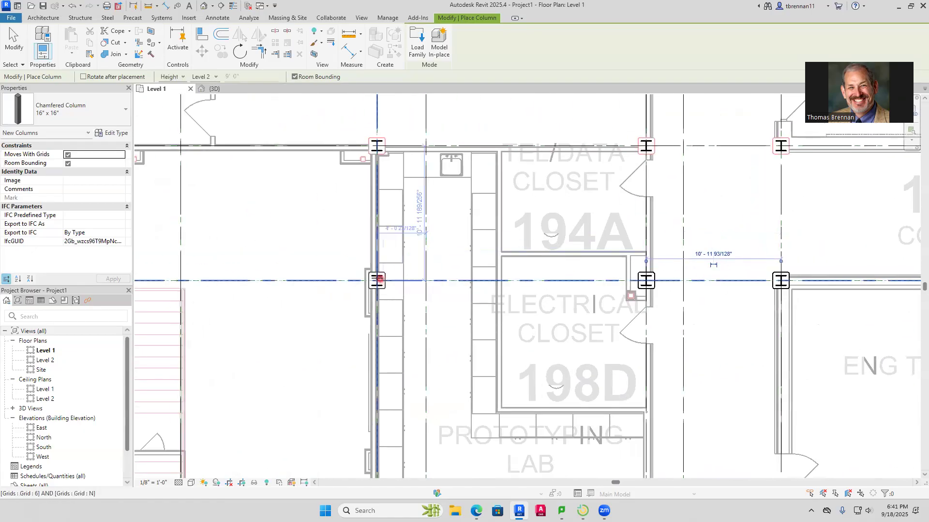
middle_click_drag(390, 217, 387, 362)
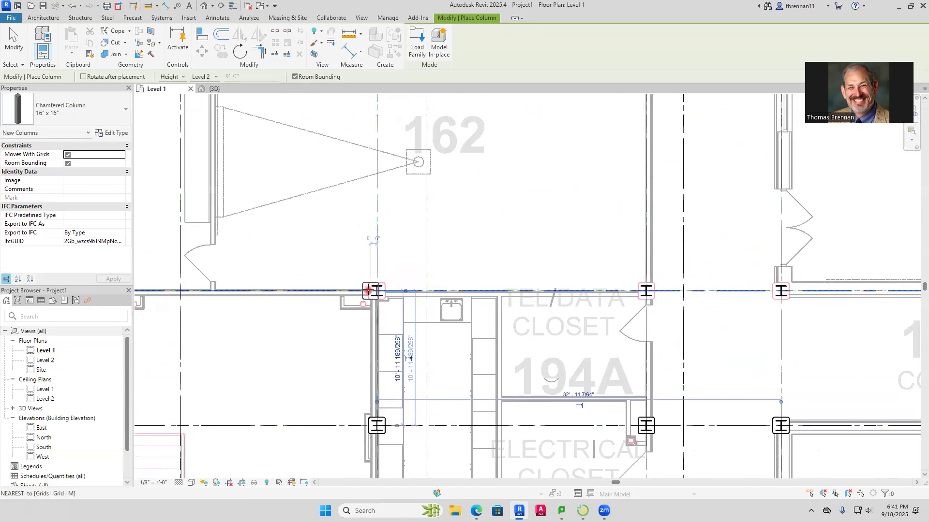
left_click(376, 290)
scroll(338, 327, "down", 3)
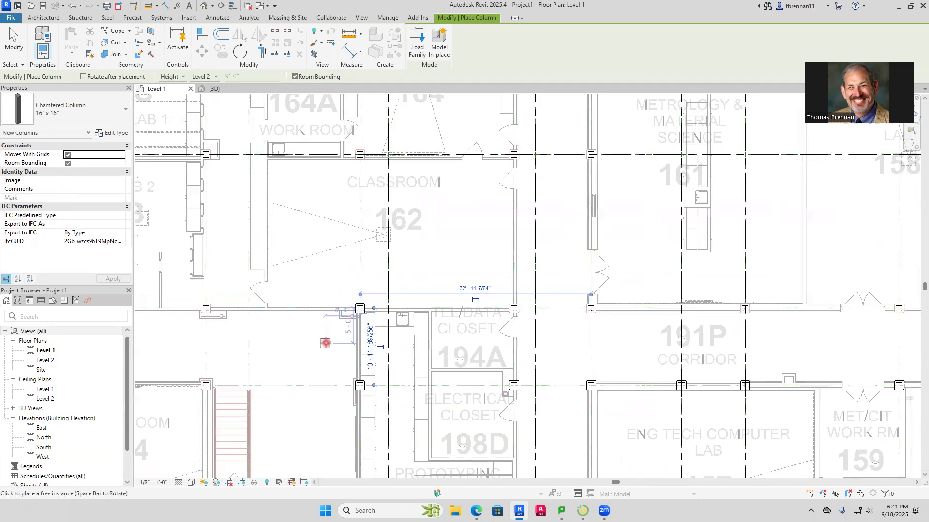
Place chamfered 16" x 16" columns on grids M and N at grids 4, 2 and the exterior wall, between X-ray lab 2 and classroom 134
middle_click_drag(326, 342, 483, 326)
scroll(530, 288, "up", 3)
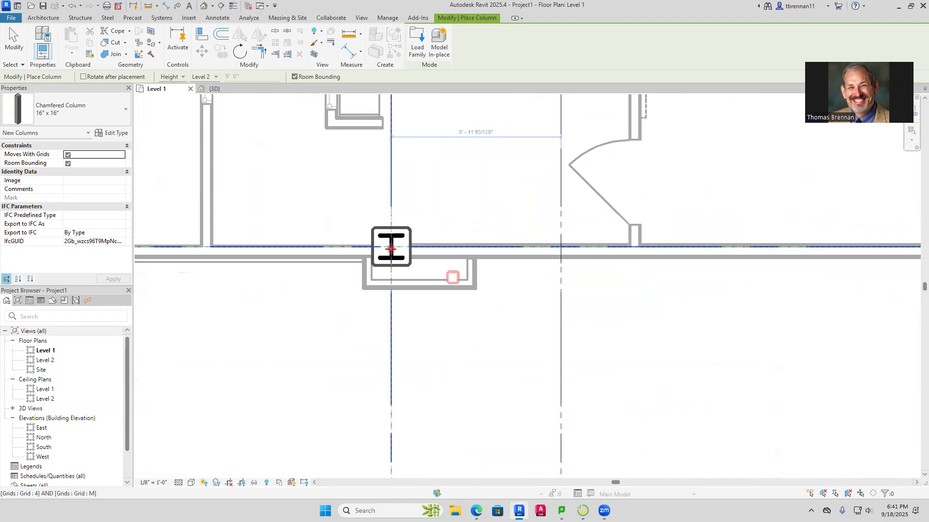
left_click(390, 247)
scroll(370, 297, "down", 3)
middle_click_drag(344, 301, 725, 322)
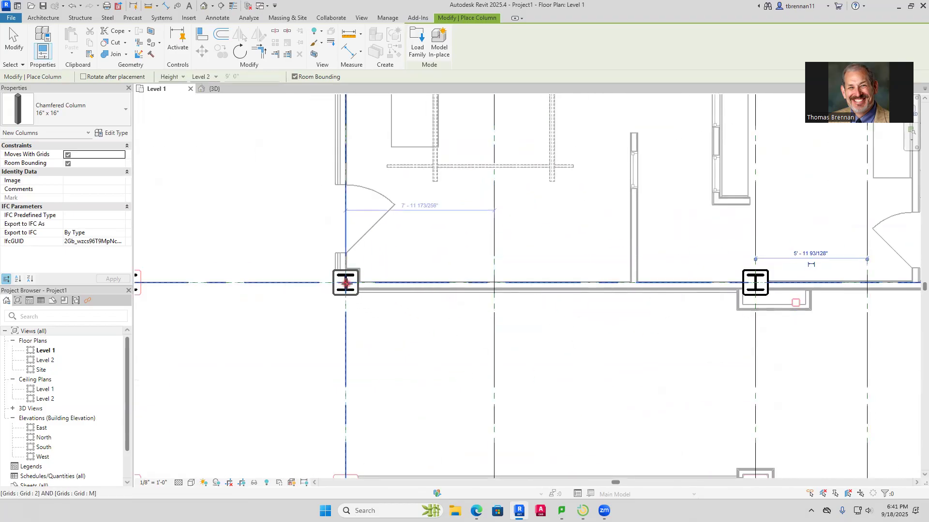
left_click(346, 283)
scroll(357, 304, "down", 3)
middle_click_drag(334, 329, 544, 338)
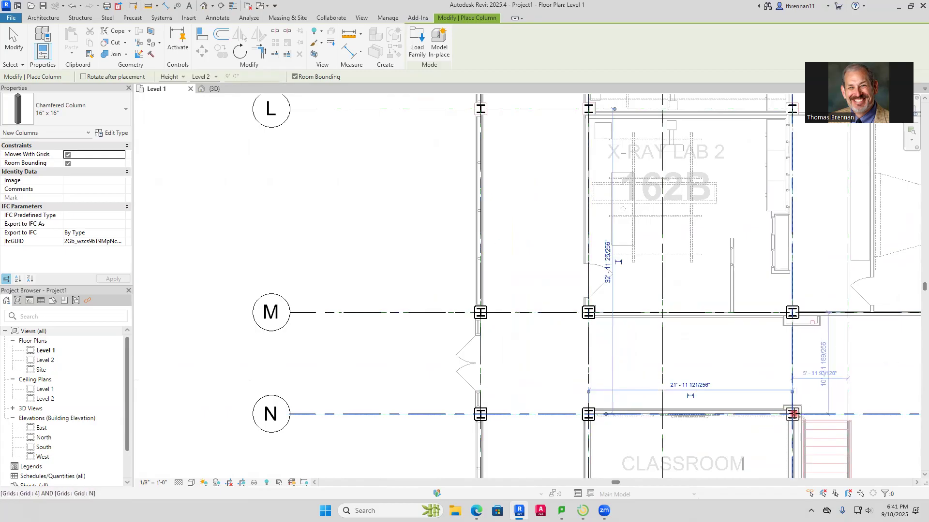
Check the steel locations along grids M and N between classroom 134 and corridor 191P for missing columns
scroll(792, 413, "down", 3)
middle_click_drag(847, 414, 476, 299)
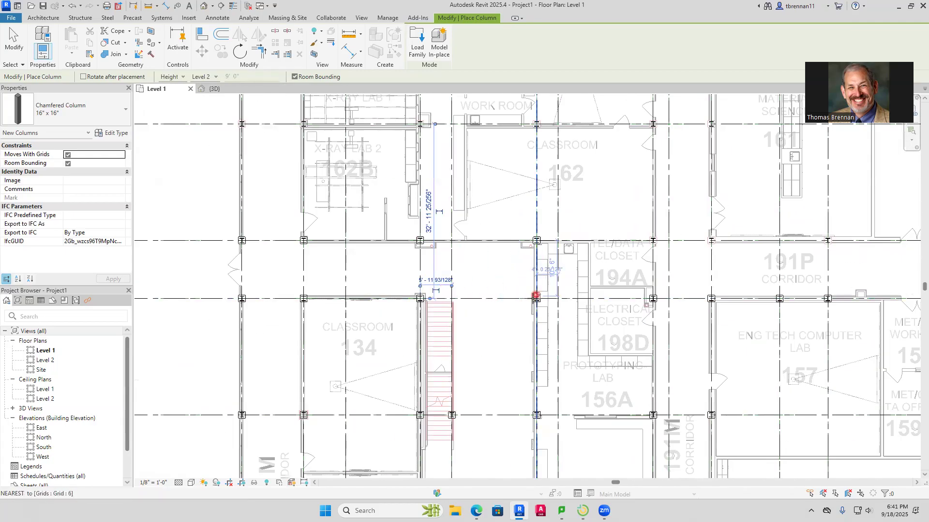
scroll(536, 296, "up", 5)
scroll(510, 328, "down", 4)
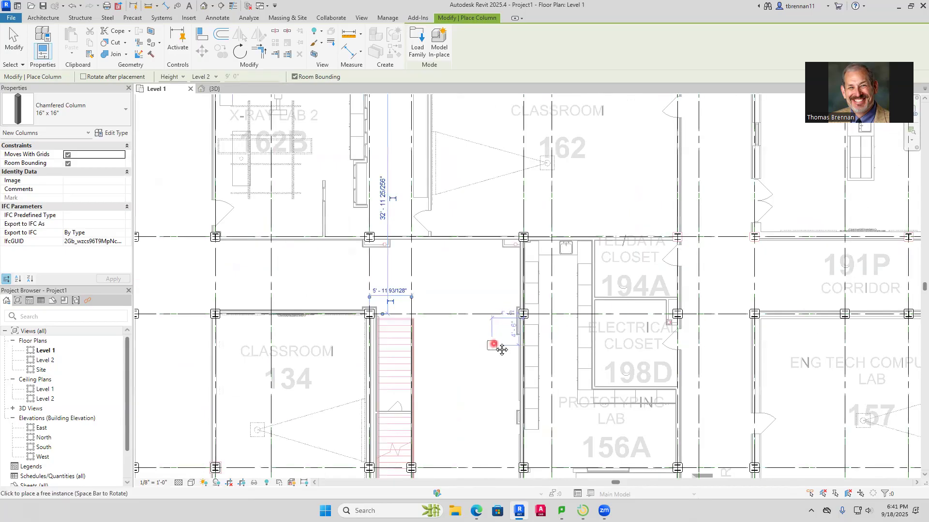
middle_click_drag(501, 350, 549, 227)
scroll(451, 368, "up", 5)
scroll(427, 357, "down", 6)
scroll(358, 291, "down", 2)
middle_click_drag(357, 274, 358, 407)
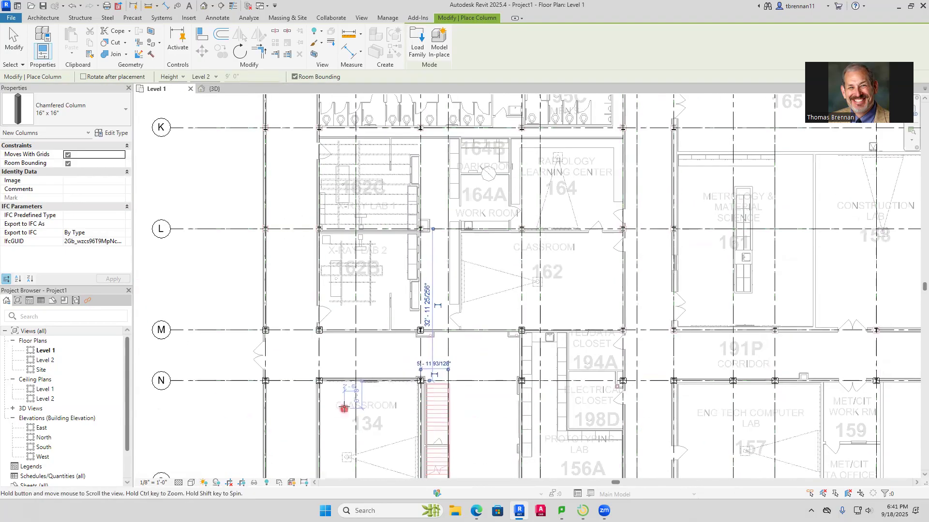
Place chamfered 16" x 16" columns on the exterior wall at grids L and K, and on grid K at grids 2, 4 and 6
scroll(281, 331, "up", 4)
scroll(282, 331, "up", 4)
scroll(319, 293, "down", 5)
middle_click_drag(348, 306, 349, 454)
middle_click_drag(359, 269, 340, 435)
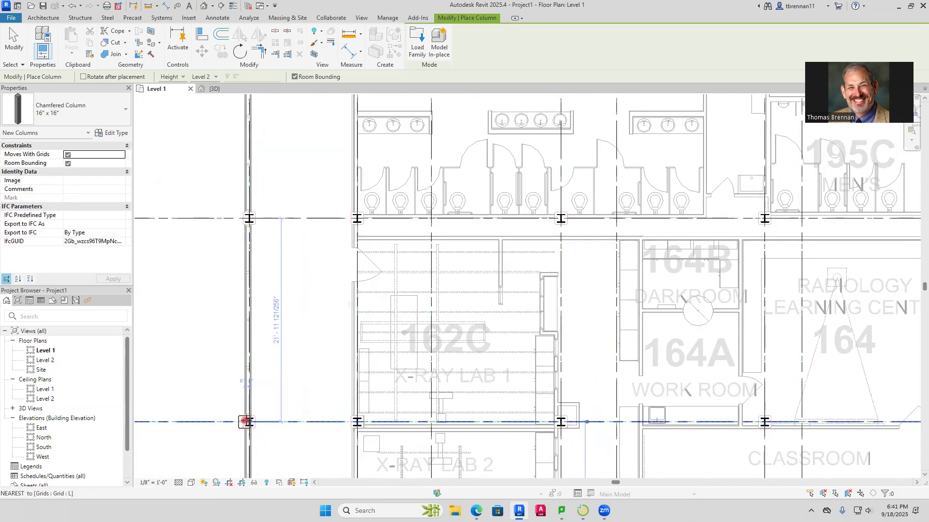
left_click(248, 421)
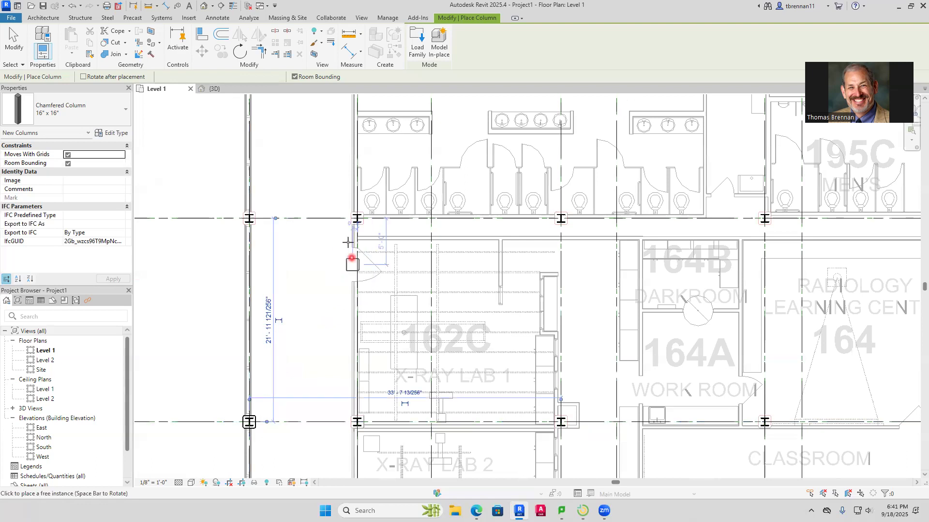
left_click(251, 219)
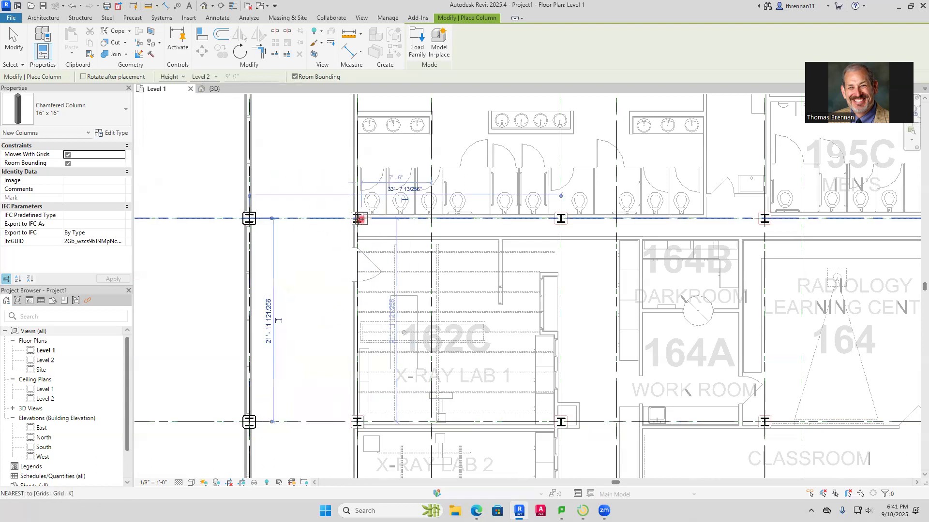
left_click(358, 219)
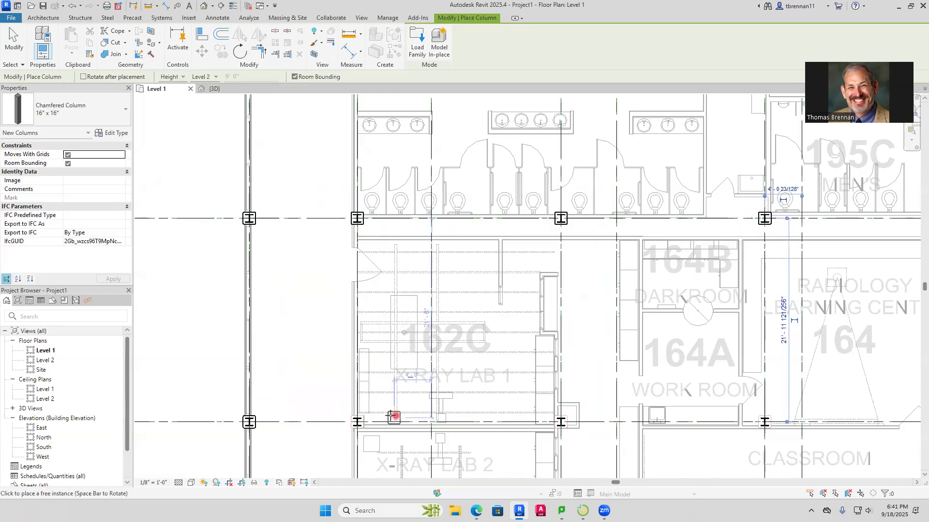
Place chamfered 16" x 16" columns on grid L at grids 2, 4, 6, 8 and 10, from X-ray lab 1 to metrology room 161
left_click(357, 422)
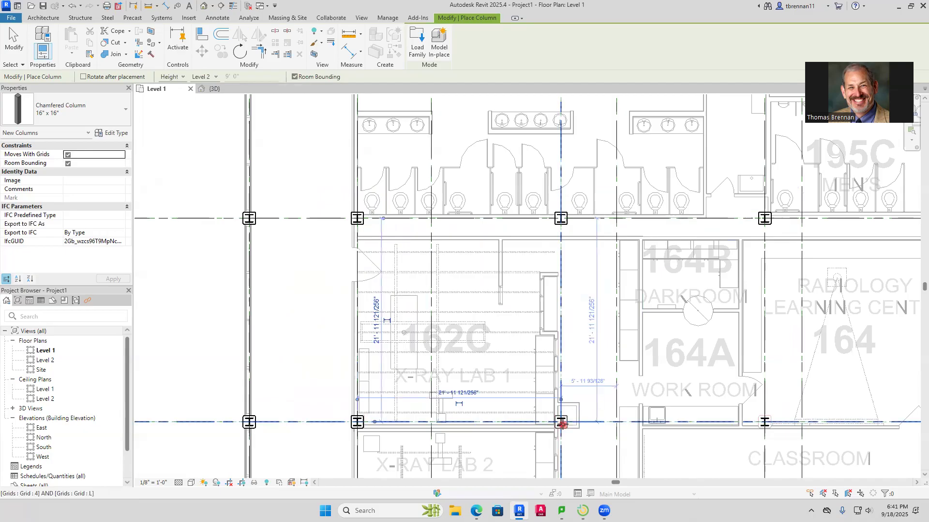
left_click(560, 423)
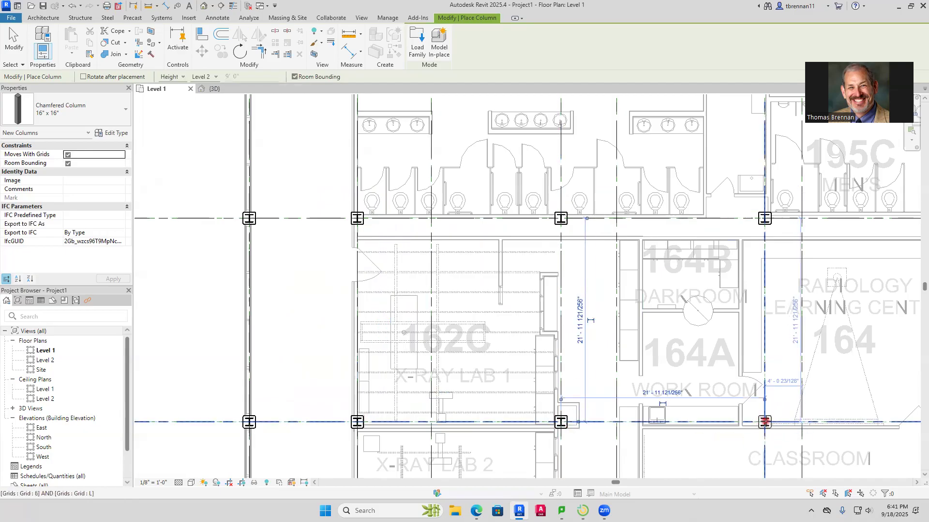
scroll(799, 403, "down", 3)
middle_click_drag(799, 402, 398, 412)
scroll(511, 439, "up", 7)
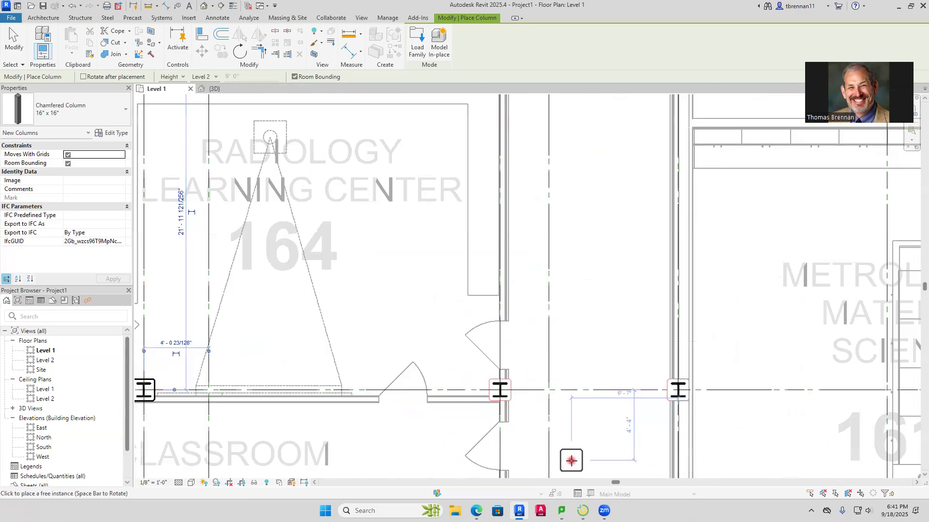
left_click(677, 392)
Place chamfered 16" x 16" columns on grid 15 at grids L and K, by storage 158A and greenhouse 167A
scroll(769, 375, "down", 3)
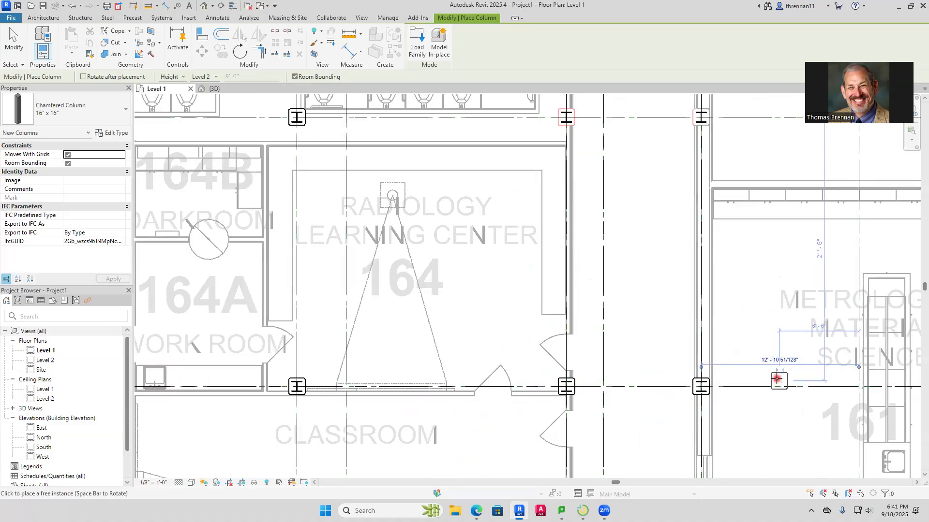
middle_click_drag(710, 379, 446, 346)
middle_click_drag(663, 359, 321, 335)
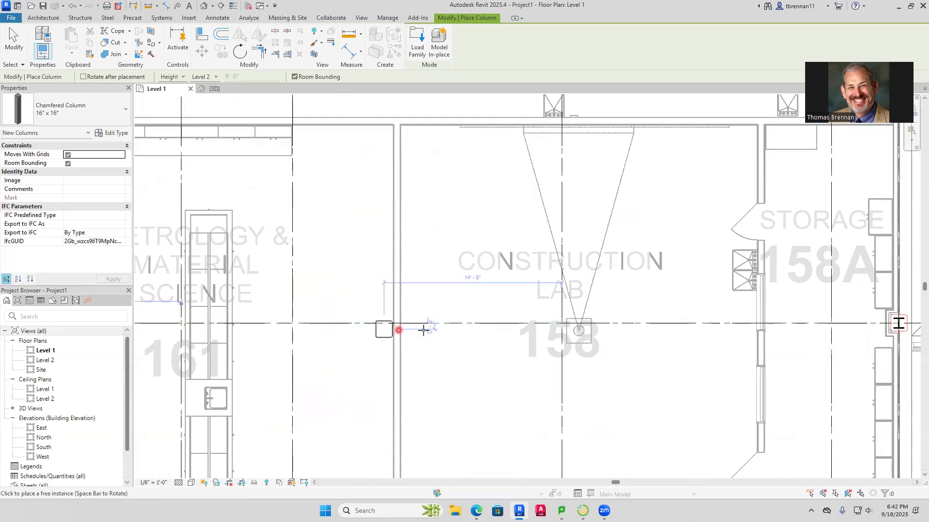
middle_click_drag(533, 329, 289, 313)
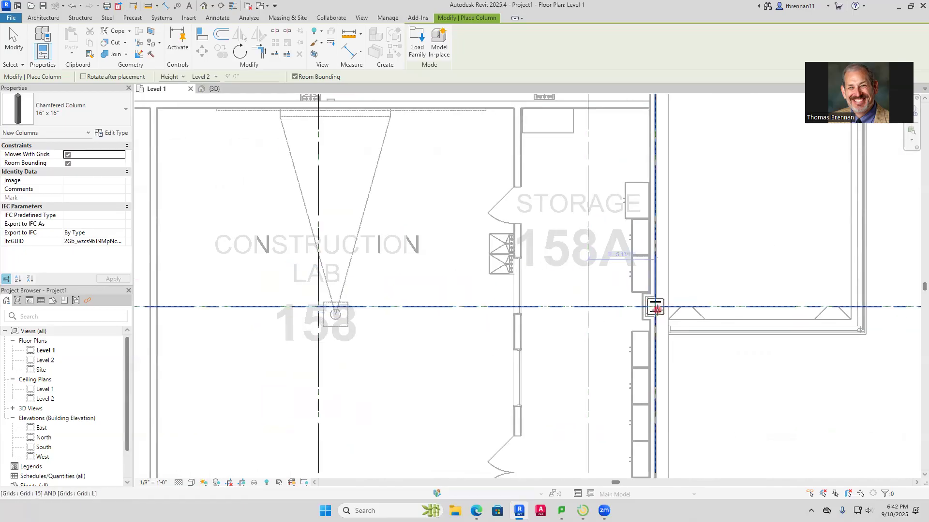
scroll(705, 199, "down", 2)
middle_click_drag(713, 239, 683, 355)
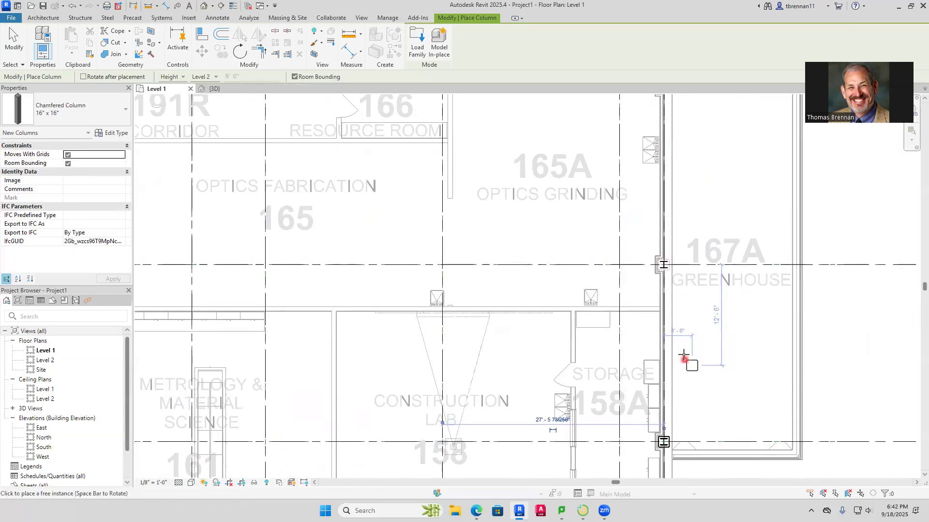
left_click(664, 266)
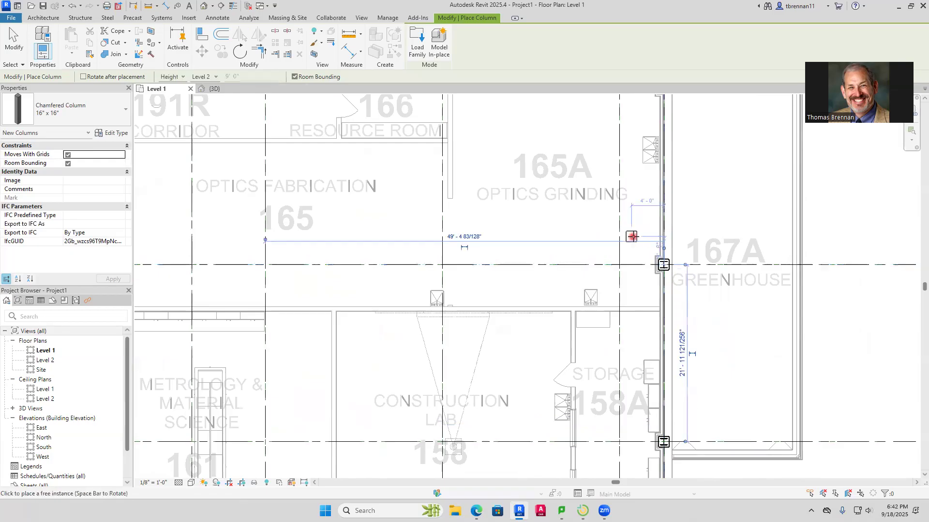
Place chamfered 16" x 16" columns on grids J and I at grids 15 and 14, around the exterior entry of head house 167
scroll(561, 261, "down", 2)
middle_click_drag(626, 224, 654, 372)
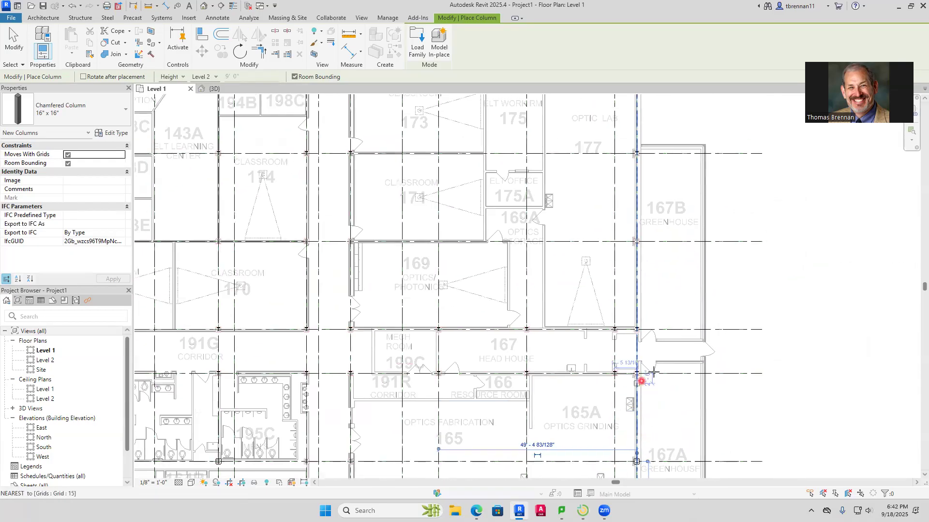
scroll(628, 383, "up", 5)
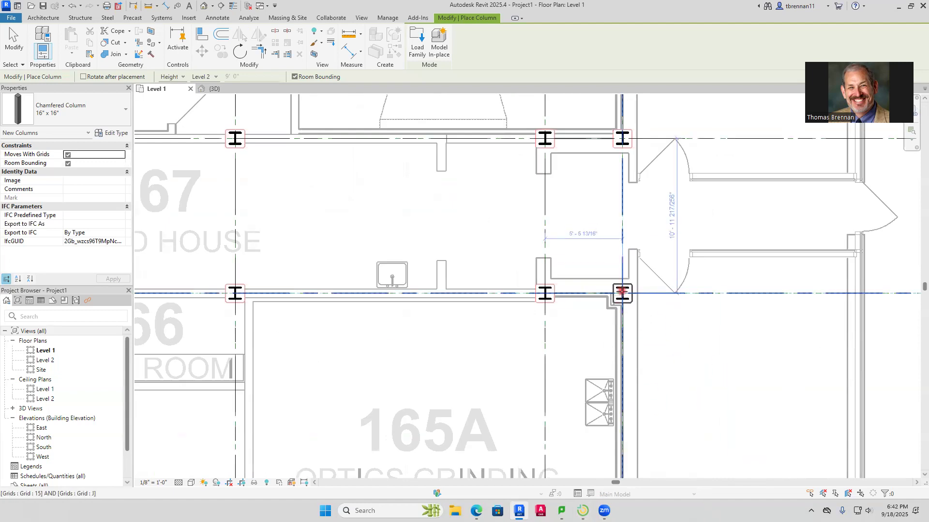
left_click(606, 292)
left_click(545, 293)
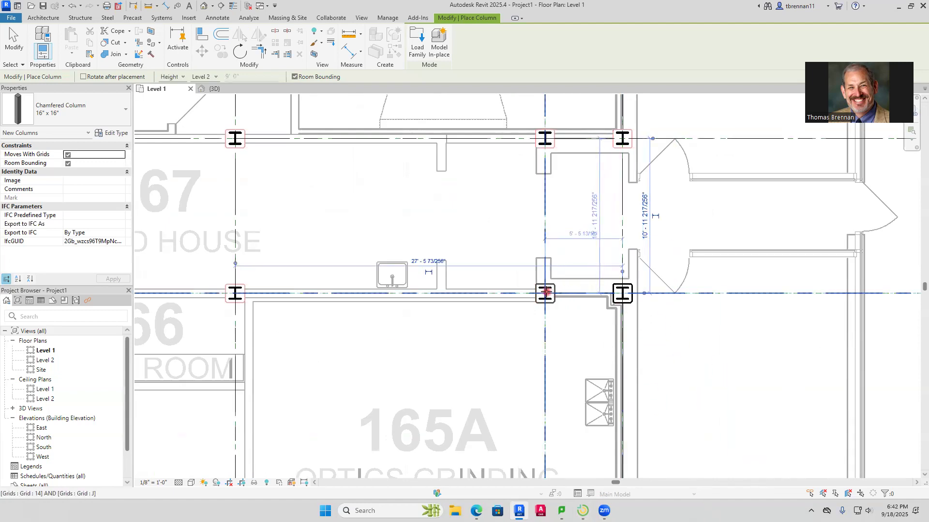
middle_click_drag(559, 239, 546, 369)
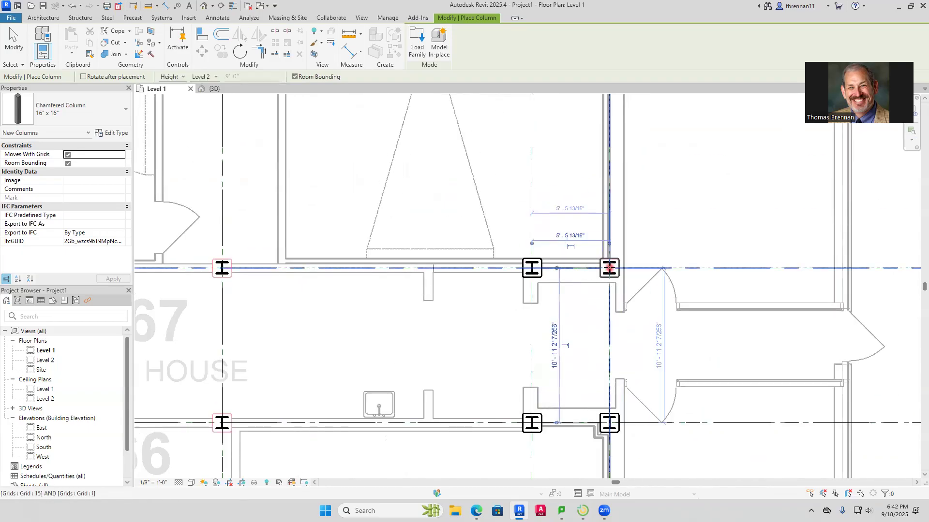
Place chamfered 16" x 16" columns on grids I and J at grids 13 and 12, between head house 167 and mech room 199C
middle_click_drag(356, 302, 699, 310)
left_click(564, 275)
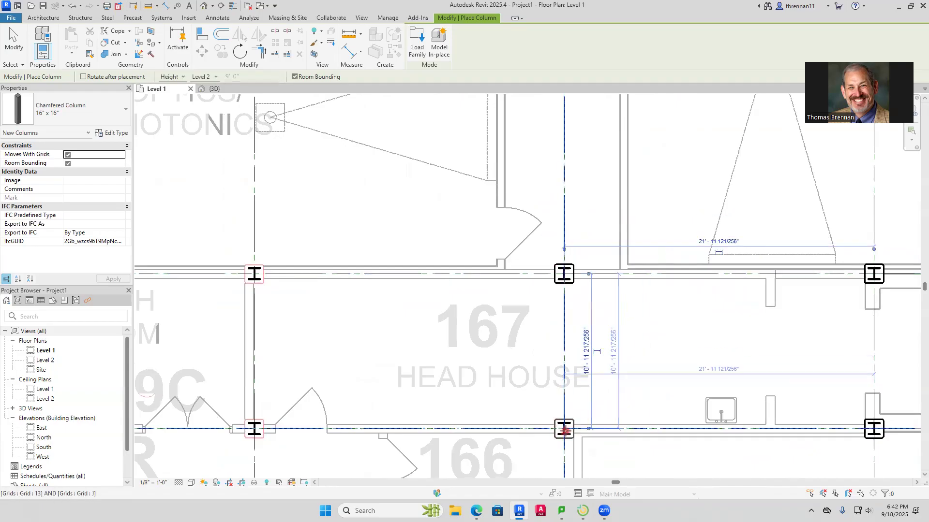
left_click(566, 429)
middle_click_drag(408, 348, 726, 357)
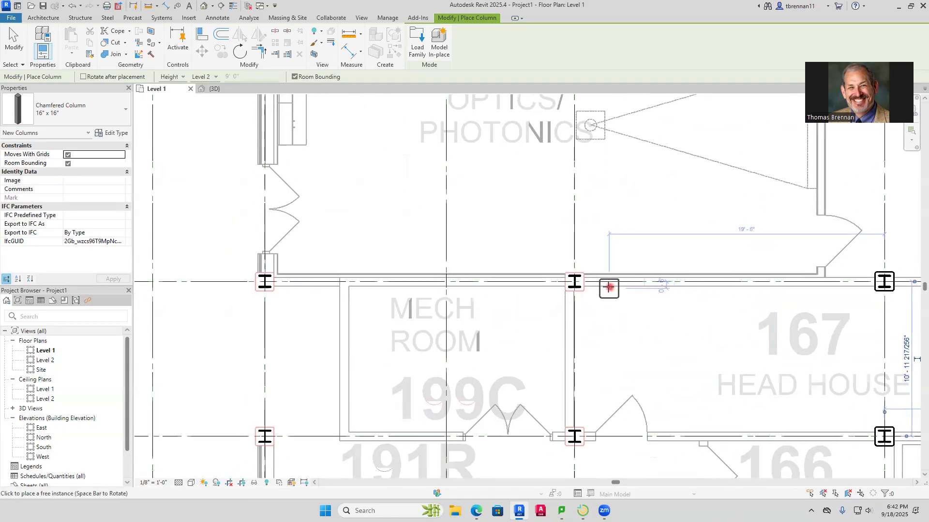
left_click(579, 280)
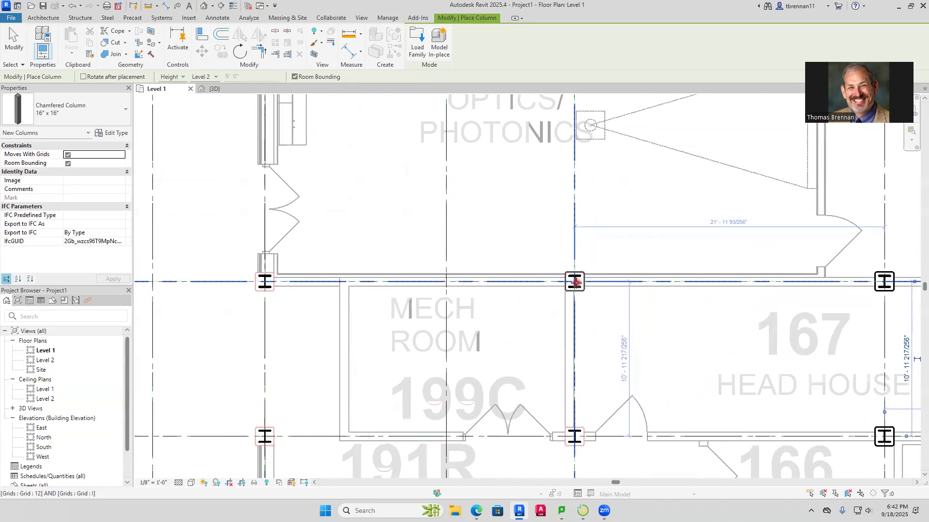
left_click(576, 437)
Place chamfered 16" x 16" columns on grids J and I at grids 10 and 8, at the corridor crossing beside mech room 199C
middle_click_drag(346, 475, 656, 454)
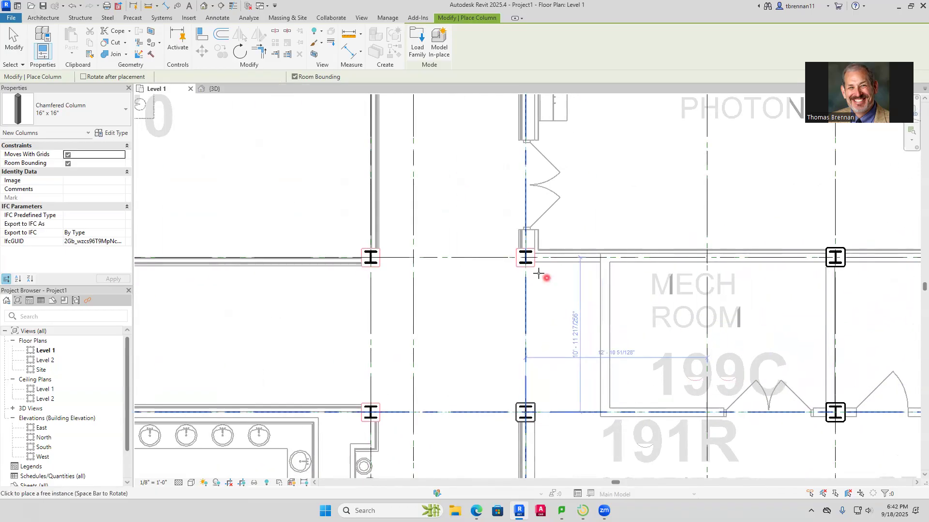
left_click(527, 258)
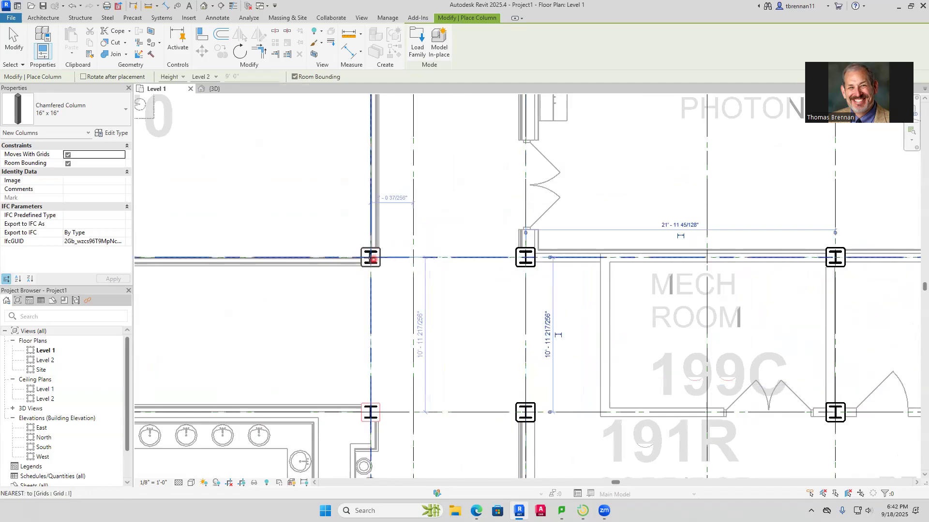
left_click(371, 258)
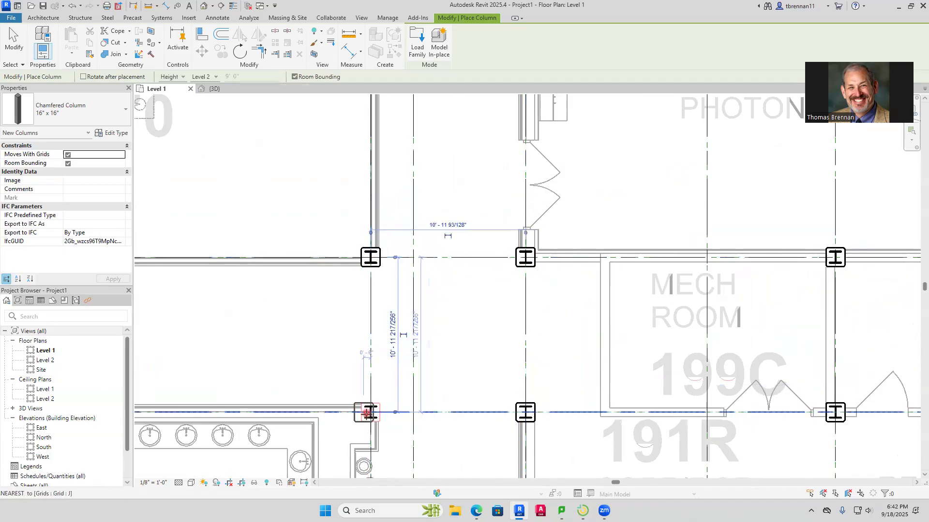
Place chamfered 16" x 16" columns on grids I and J at grids 6 and 4, along both walls of corridor 191G
scroll(280, 334, "down", 3)
middle_click_drag(292, 346, 808, 400)
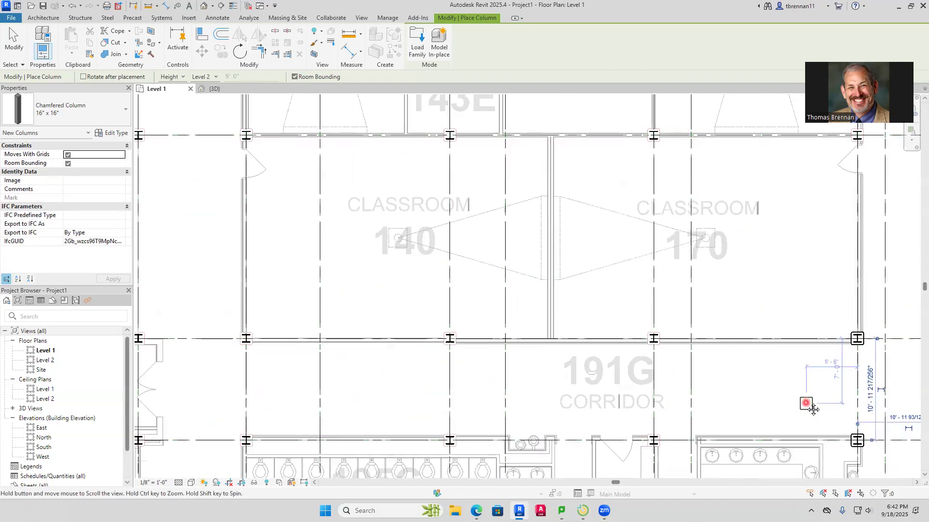
scroll(751, 381, "up", 3)
scroll(656, 362, "up", 2)
middle_click_drag(630, 428, 684, 315)
left_click(637, 335)
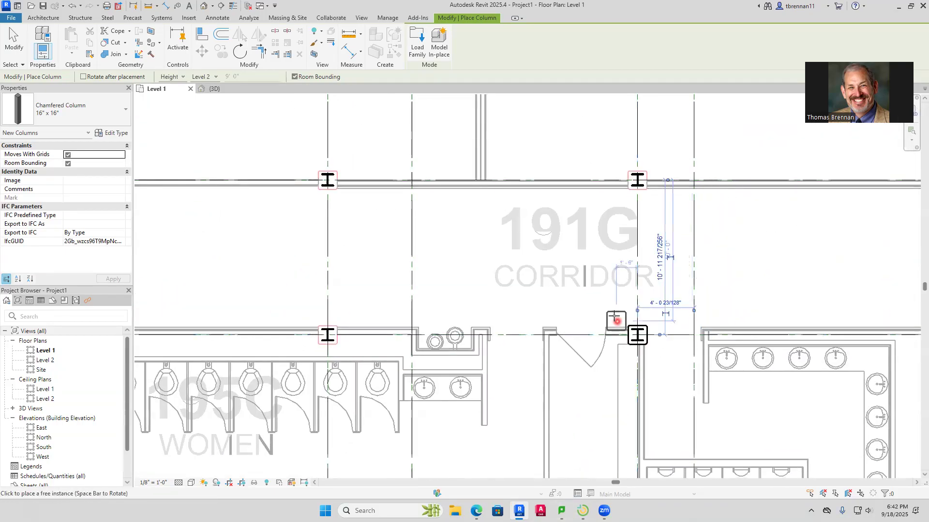
left_click(328, 180)
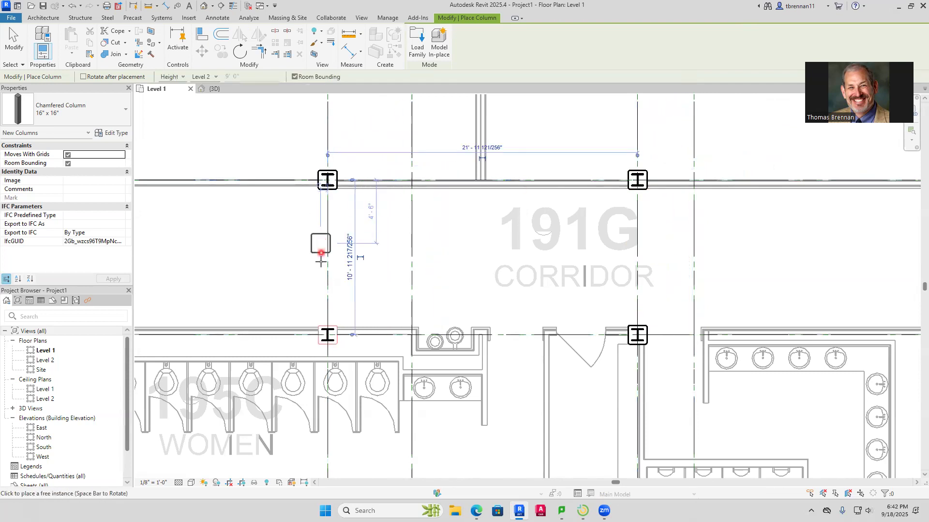
left_click(332, 320)
Place chamfered 16" x 16" columns on grids I and J at grid 2 and the exterior wall, by the stair entrance
scroll(307, 269, "down", 2)
middle_click_drag(307, 270, 796, 266)
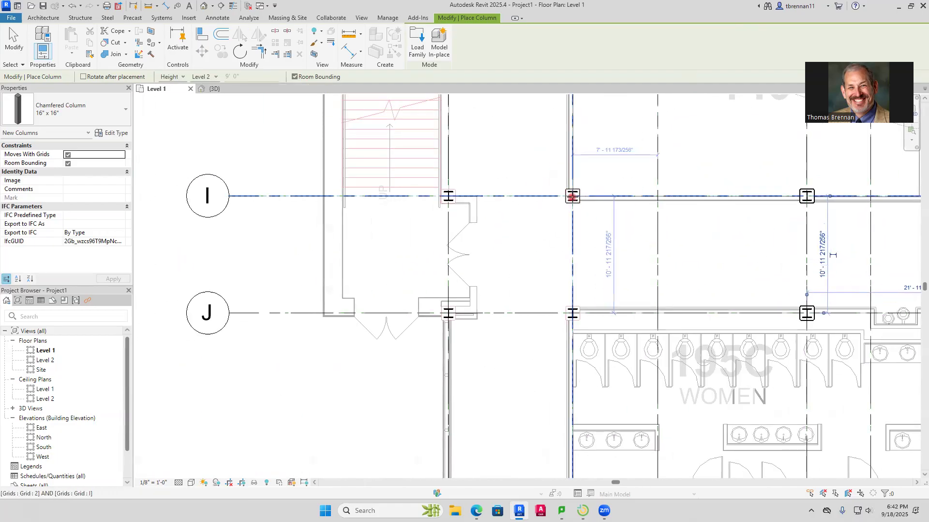
left_click(573, 196)
left_click(572, 309)
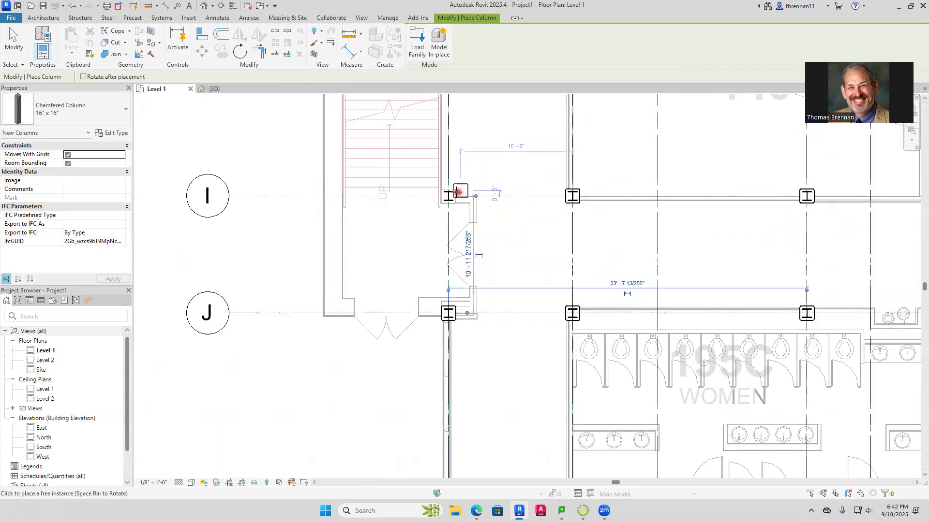
Place chamfered 16" x 16" columns on grid H at the exterior wall and grids 2, 4, 6, 8 and 10, above classrooms 140 and 170
scroll(493, 174, "down", 2)
middle_click_drag(498, 180, 464, 353)
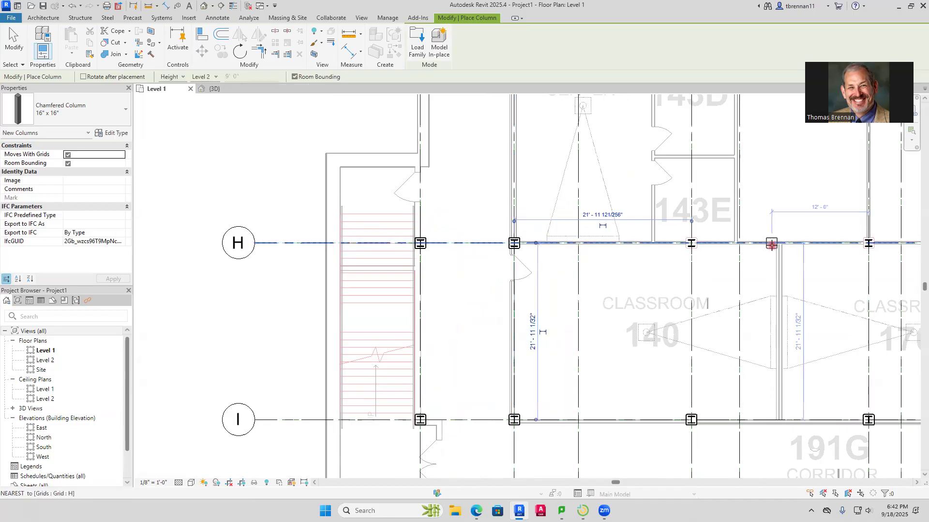
middle_click_drag(798, 265, 446, 284)
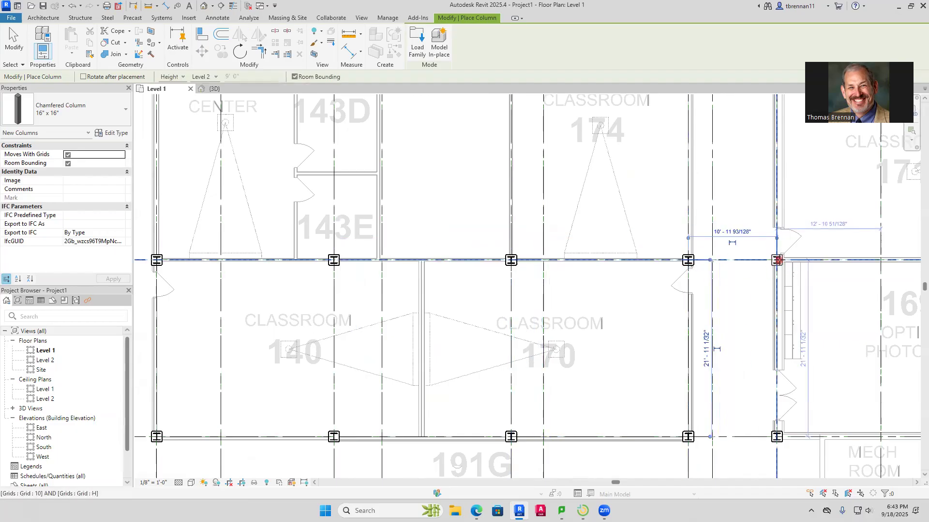
Place chamfered 16" x 16" columns on grid 15 at grids H and G, along the wall beside greenhouse 167B
middle_click_drag(696, 307, 381, 342)
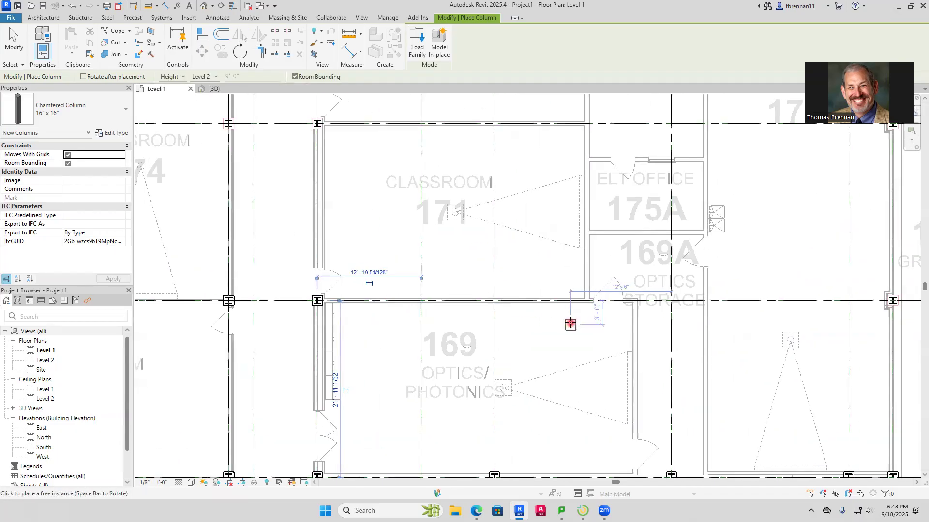
middle_click_drag(570, 323, 446, 325)
middle_click_drag(670, 302, 543, 309)
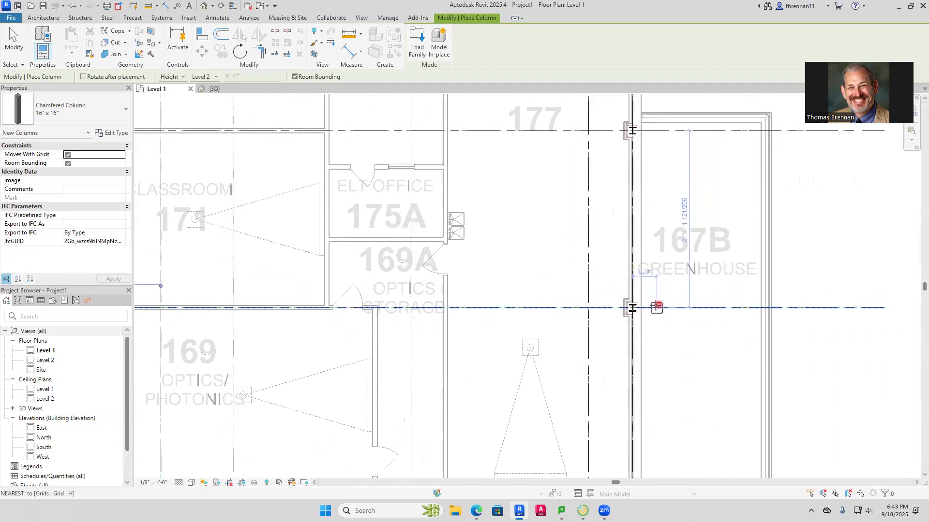
left_click(633, 305)
scroll(679, 261, "down", 2)
middle_click_drag(671, 283, 658, 412)
scroll(635, 291, "up", 5)
left_click(633, 281)
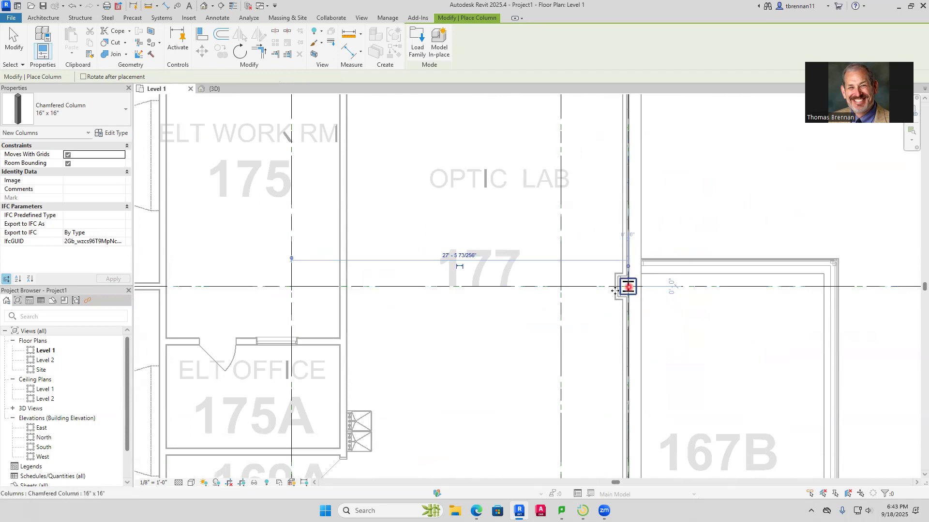
Place chamfered 16" x 16" columns on grids F and E at grids 15 and 14, at the far end of corridor 191S
scroll(417, 275, "down", 2)
middle_click_drag(425, 284, 416, 374)
scroll(416, 374, "down", 1)
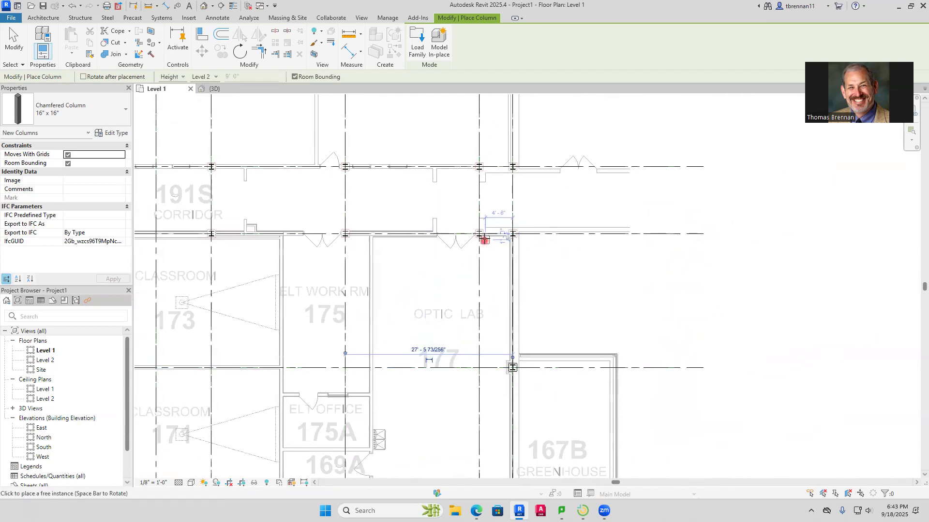
scroll(498, 235, "up", 5)
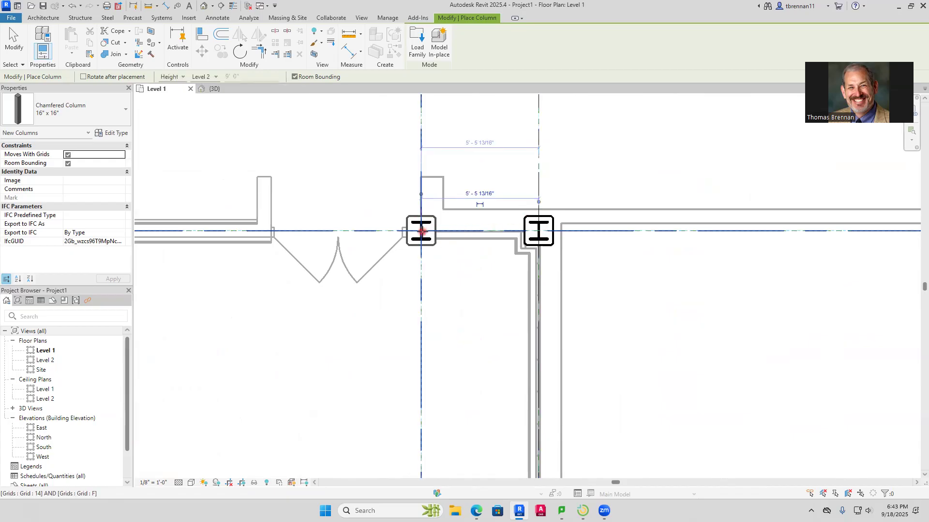
scroll(490, 220, "down", 2)
scroll(499, 177, "down", 2)
middle_click_drag(506, 173, 504, 343)
scroll(507, 288, "up", 5)
left_click(519, 254)
Place chamfered 16" x 16" columns on grid 13 at grids F and E, across corridor 191S
scroll(344, 285, "down", 5)
middle_click_drag(422, 301, 675, 294)
scroll(509, 317, "up", 3)
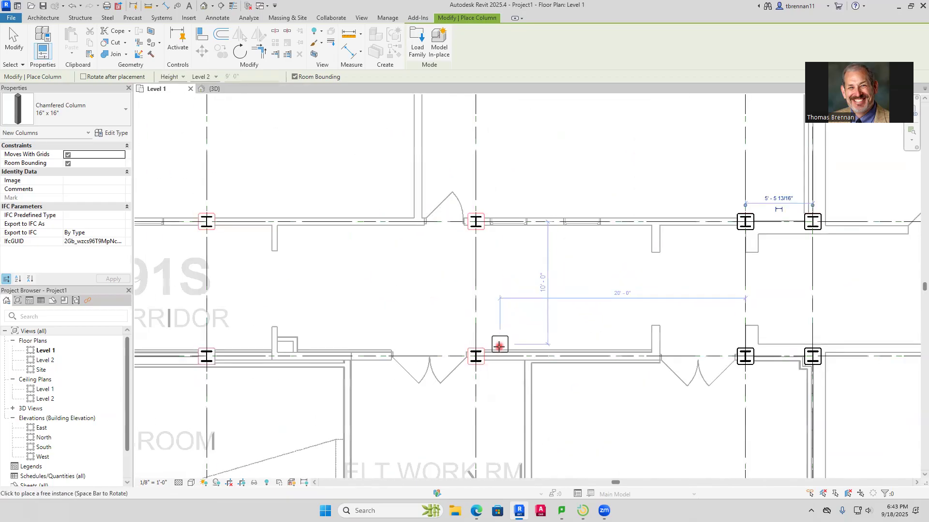
left_click(476, 357)
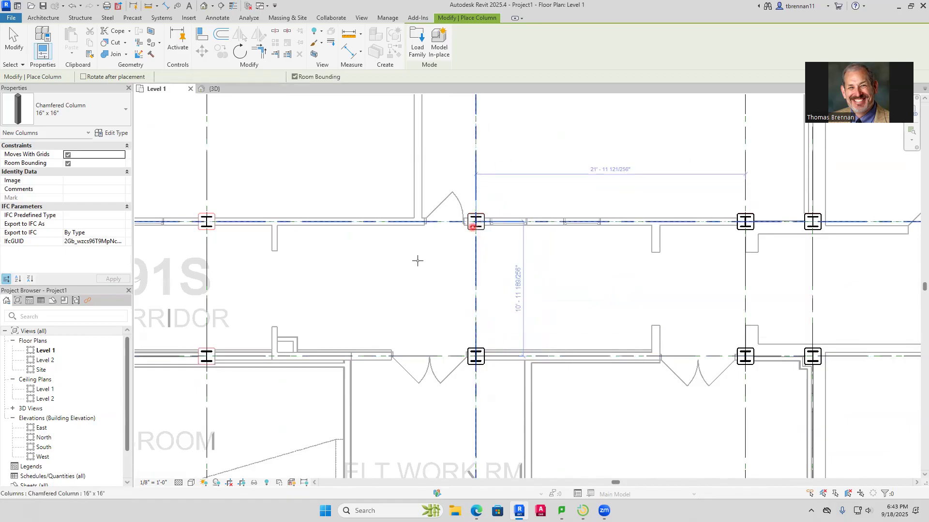
Place chamfered 16" x 16" columns on grids F and E at grids 12, 10 and 8, from corridor 191S to electrical closet 198C
scroll(382, 273, "down", 2)
middle_click_drag(349, 286, 698, 249)
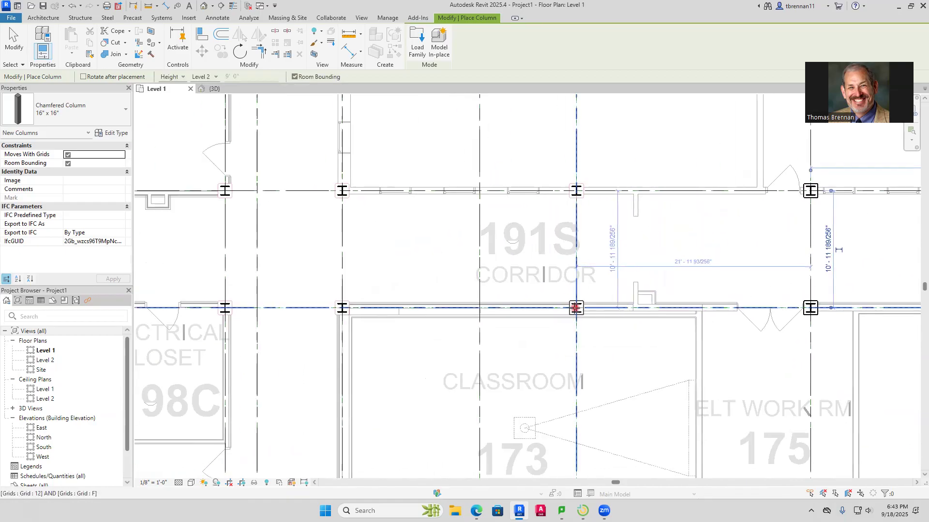
left_click(575, 306)
left_click(577, 190)
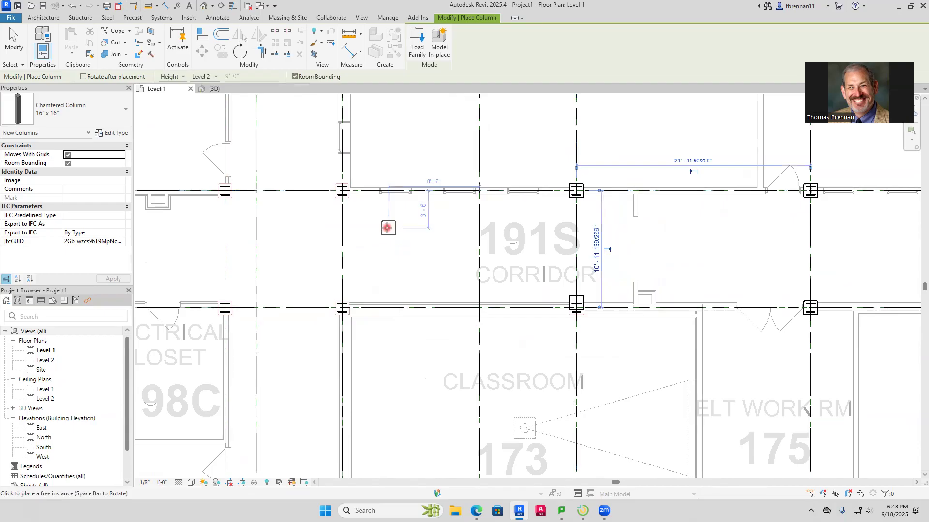
left_click(344, 308)
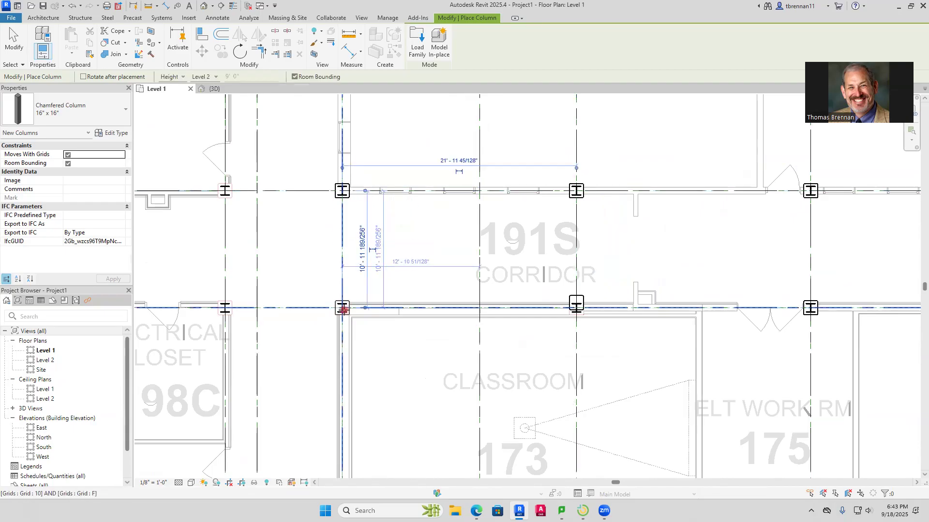
middle_click_drag(241, 289, 424, 280)
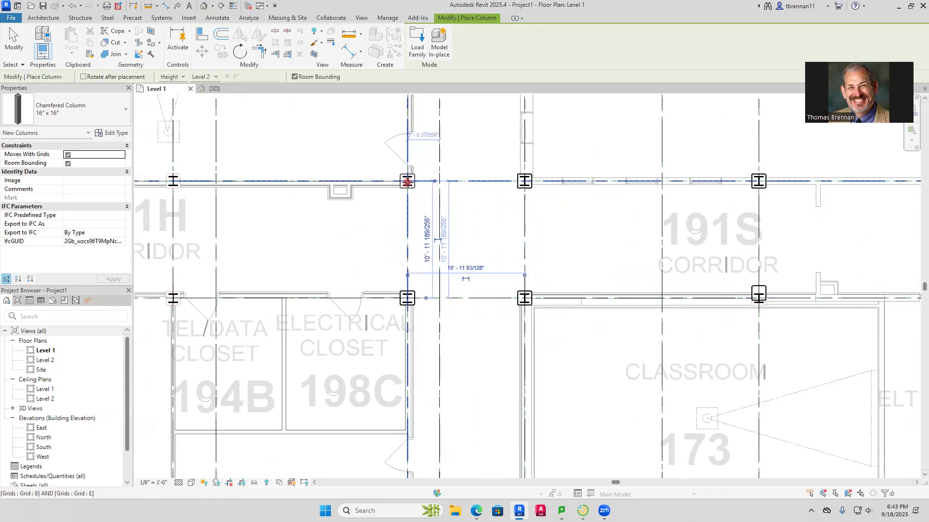
Place chamfered 16" x 16" columns on grids F and E at grids 6, 4 and 2, along both walls of corridor 191H
middle_click_drag(361, 255, 438, 299)
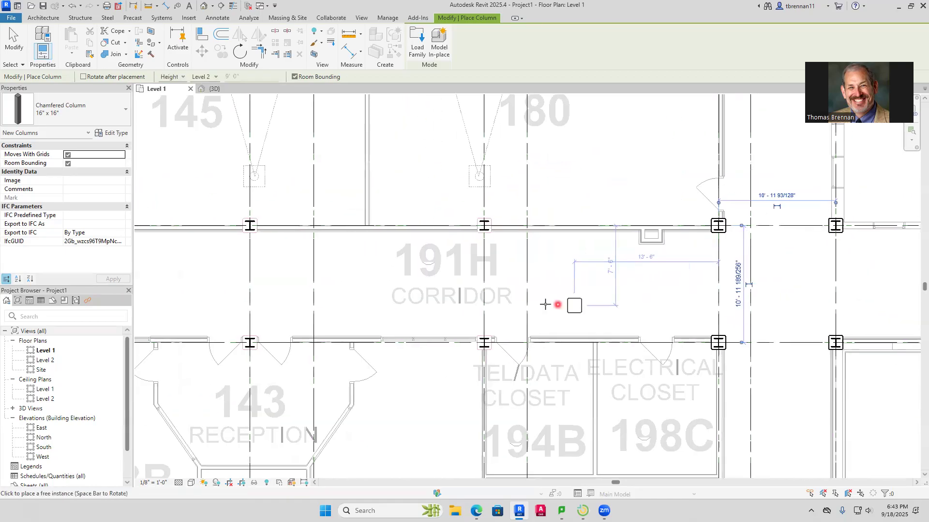
left_click(498, 239)
middle_click_drag(369, 284, 504, 304)
left_click(481, 205)
left_click(472, 203)
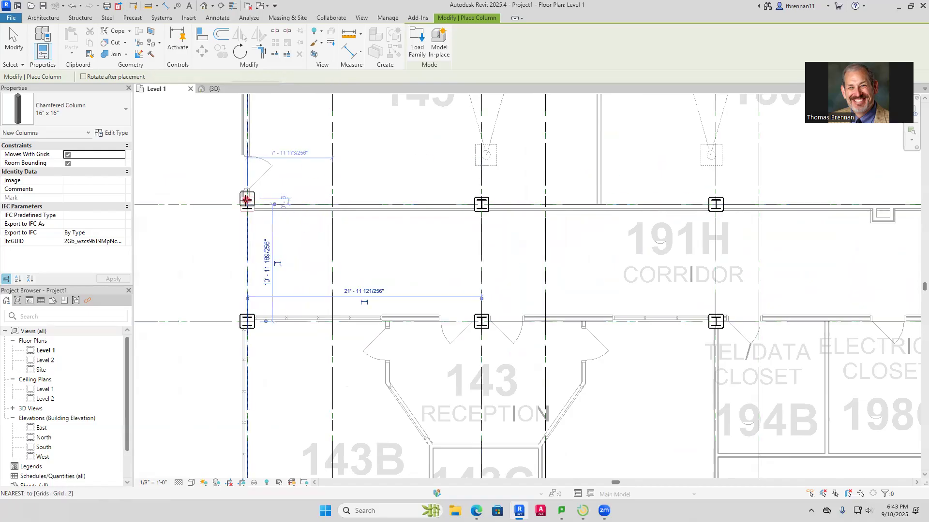
Place chamfered 16" x 16" columns on grid 1 at grids F and E, beside the exterior double doors of corridor 191H
scroll(244, 217, "down", 3)
middle_click_drag(249, 220, 493, 255)
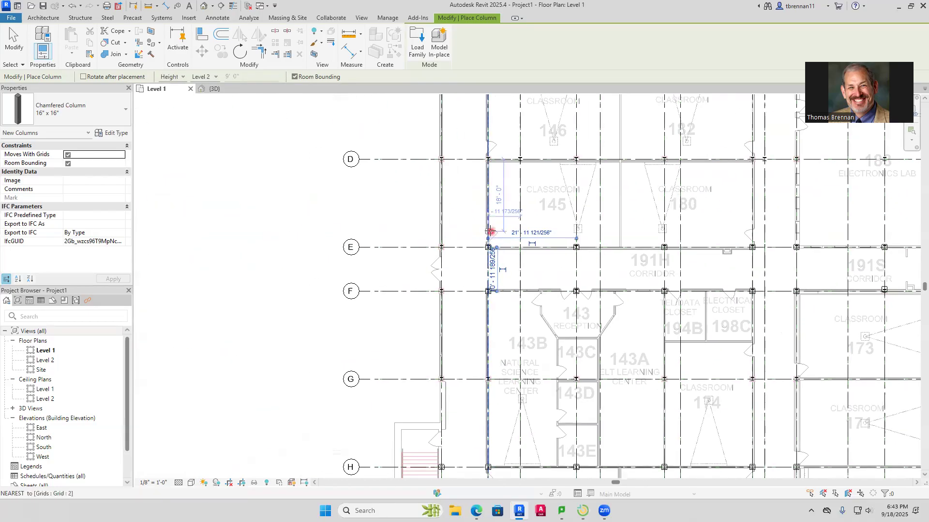
scroll(452, 259, "up", 6)
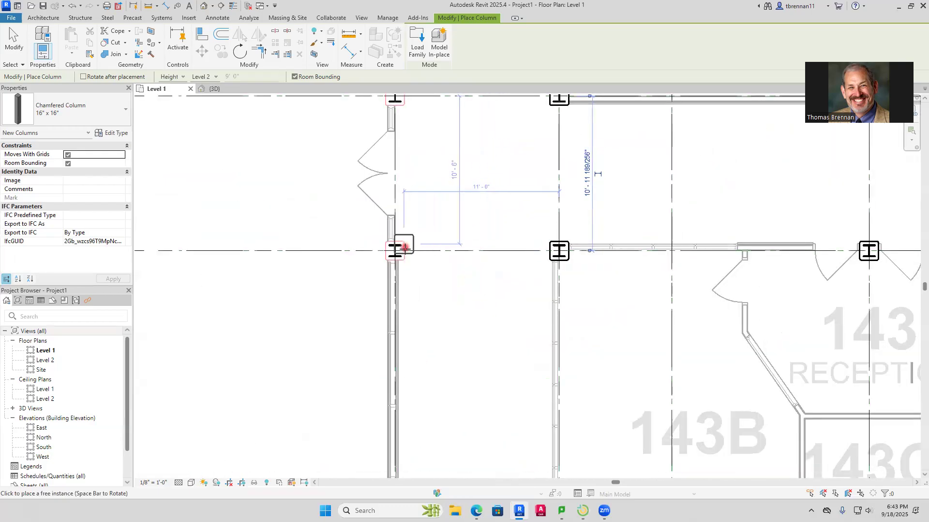
middle_click_drag(442, 161, 413, 323)
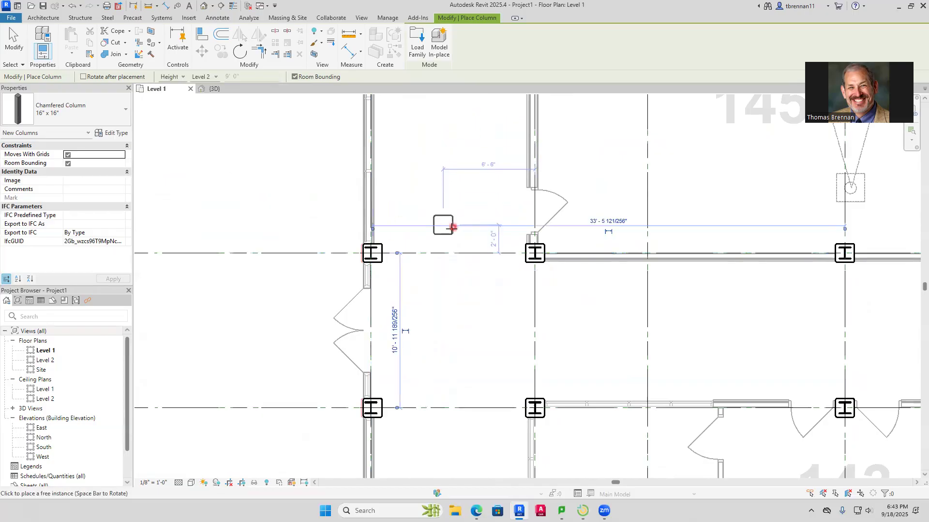
Place chamfered 16" x 16" columns on grid D at grids 1, 2, 3, 4 and 6, above classrooms 145 and 180
scroll(479, 213, "down", 5)
middle_click_drag(453, 182, 435, 296)
scroll(416, 253, "up", 5)
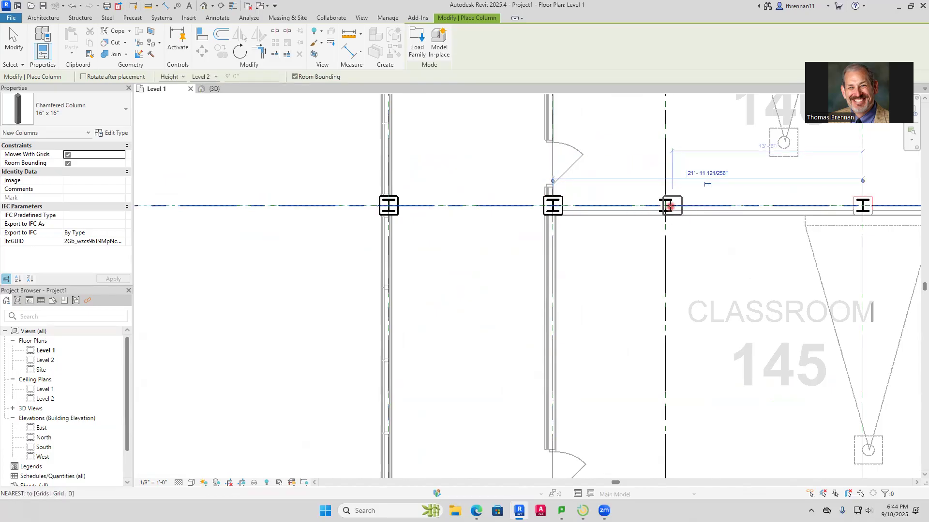
left_click(666, 206)
middle_click_drag(760, 248, 463, 270)
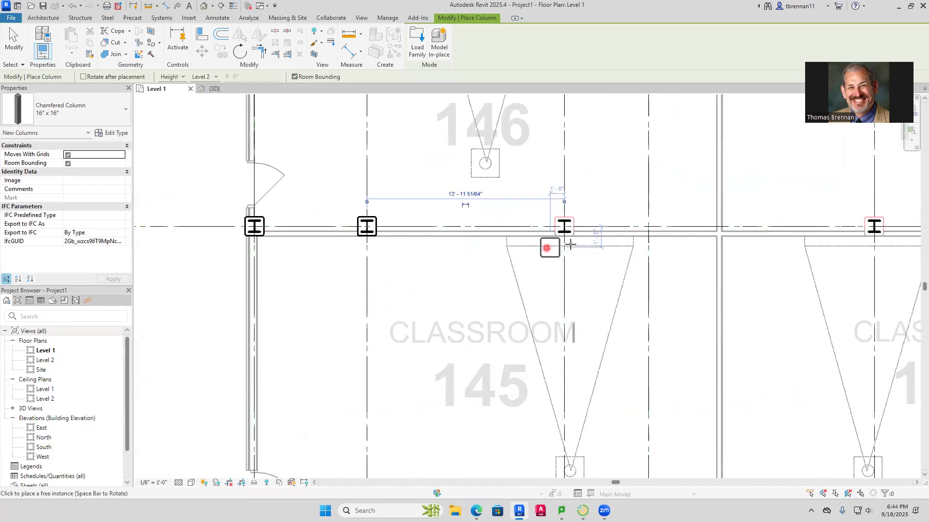
left_click(564, 226)
middle_click_drag(682, 245, 338, 242)
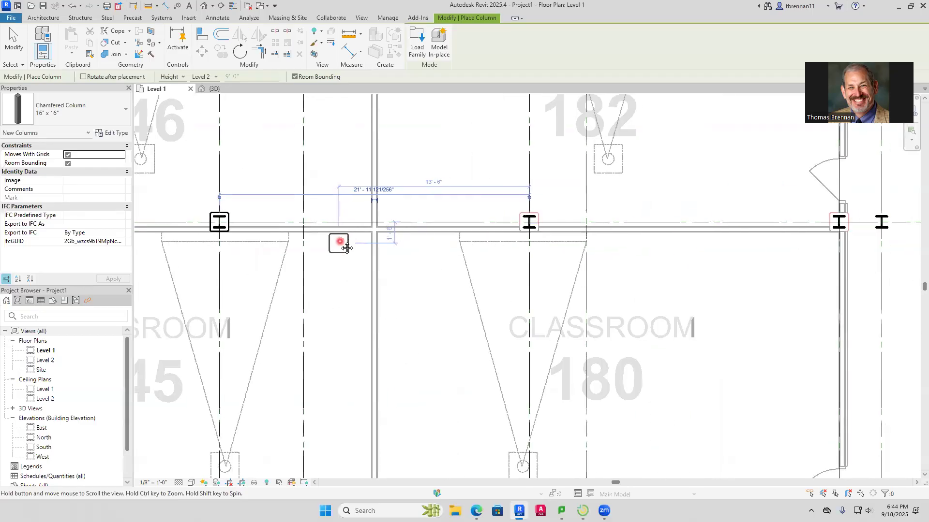
left_click(529, 220)
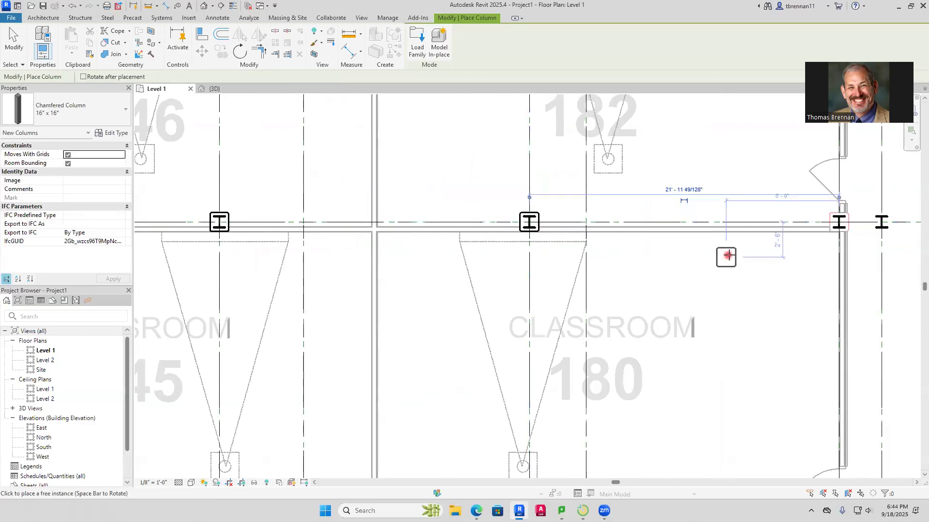
Place chamfered 16" x 16" columns on grid D at grids 8, 9 and 10, across the corridor beside classroom 180
middle_click_drag(726, 257, 425, 247)
left_click(558, 211)
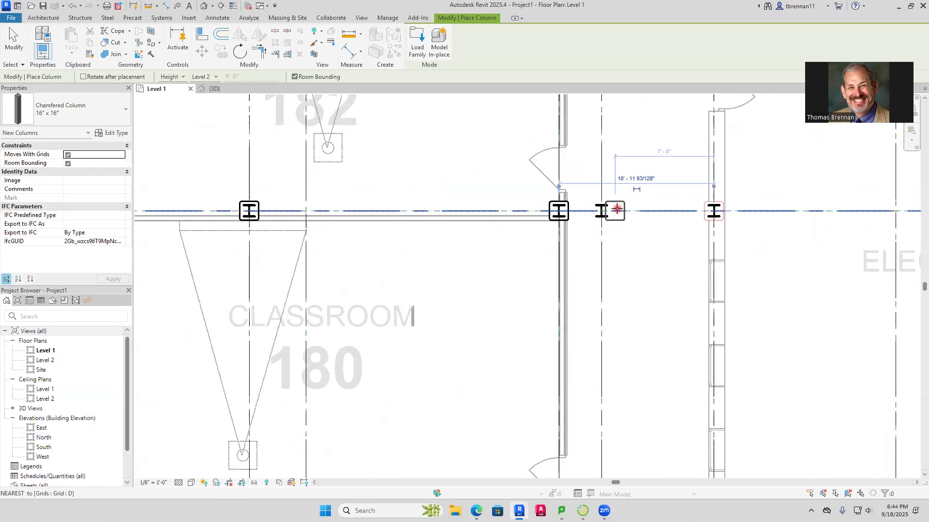
left_click(601, 210)
left_click(712, 211)
Place chamfered 16" x 16" columns on grid D at grids 12, 13 and 15, through electronics labs 183 and 176
scroll(791, 297, "down", 3)
middle_click_drag(809, 319, 353, 253)
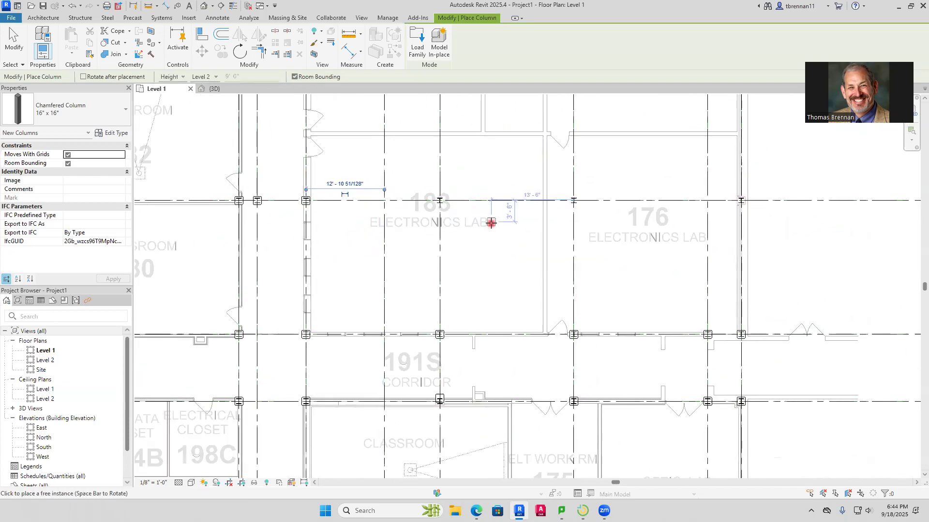
scroll(382, 216, "up", 4)
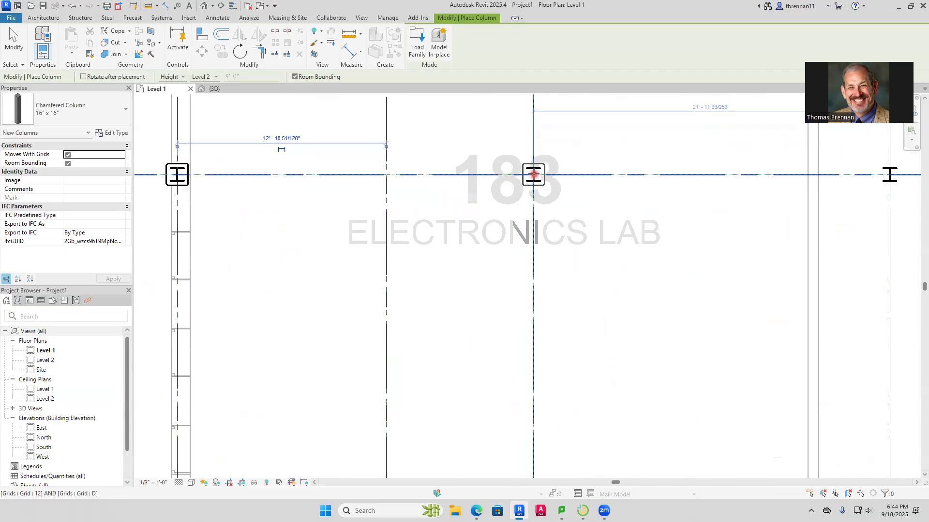
scroll(678, 225, "down", 1)
middle_click_drag(722, 235, 324, 244)
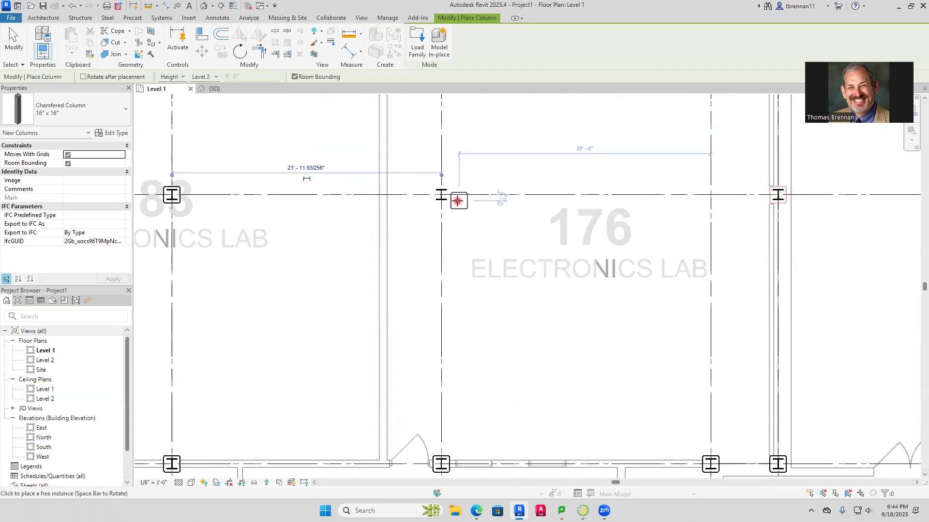
middle_click_drag(658, 222, 379, 239)
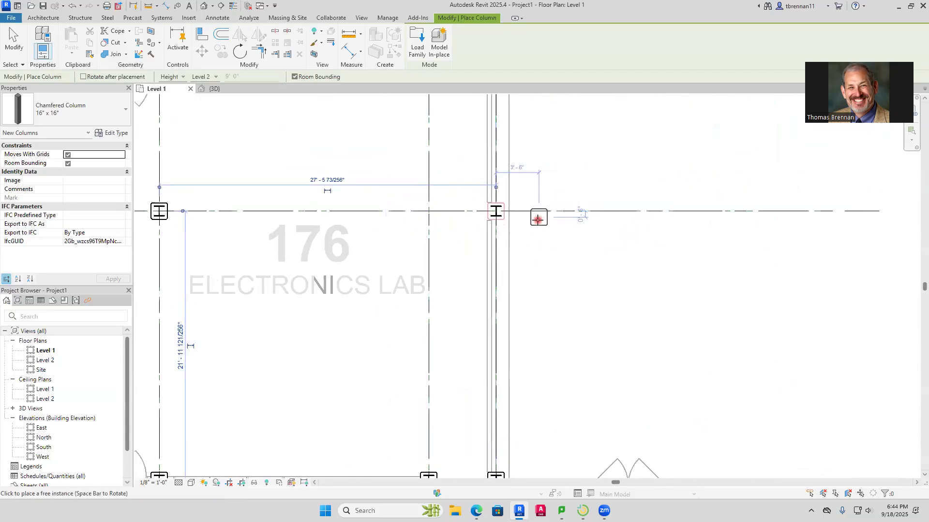
Place chamfered 16" x 16" columns around electronics lab 189, on grid C at grids 15 and 13 and grid B at grids 15, 14 and 13
scroll(697, 265, "down", 2)
middle_click_drag(723, 271, 438, 362)
scroll(411, 273, "down", 2)
scroll(392, 267, "down", 2)
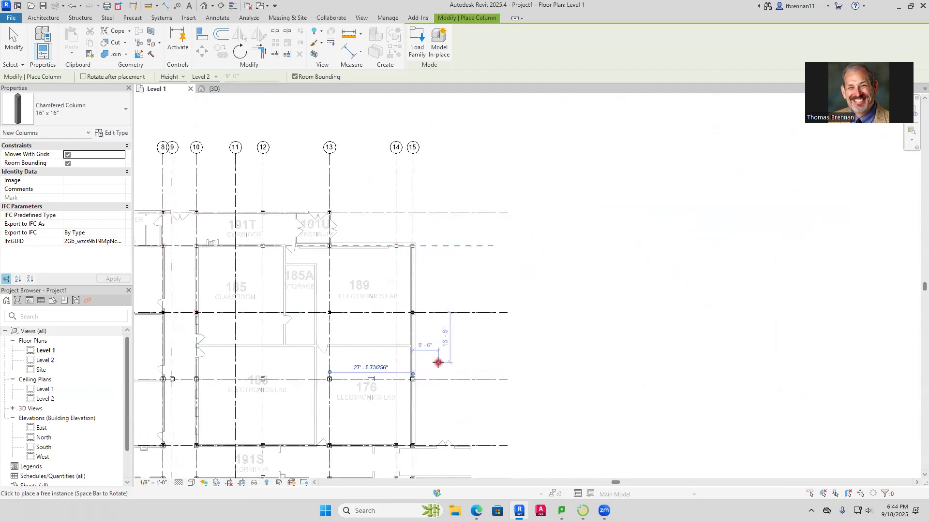
scroll(419, 321, "up", 5)
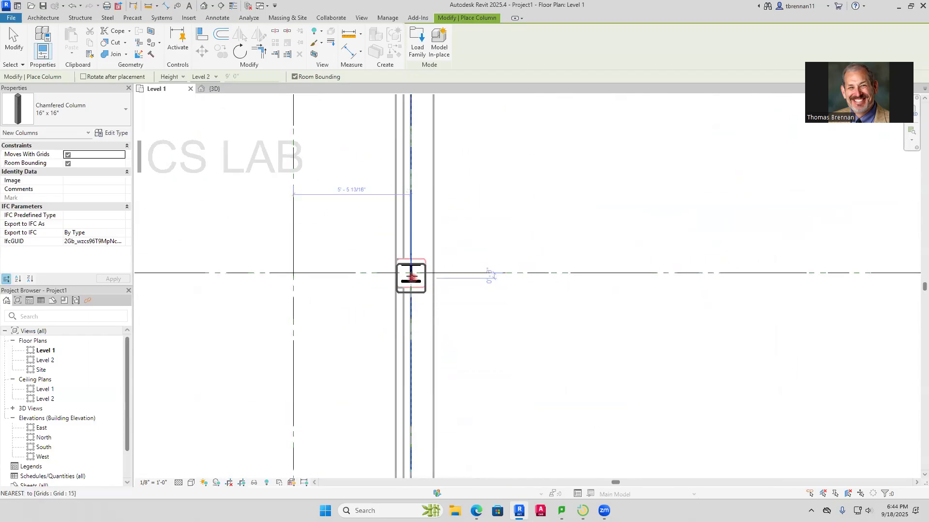
left_click(412, 273)
scroll(529, 332, "down", 3)
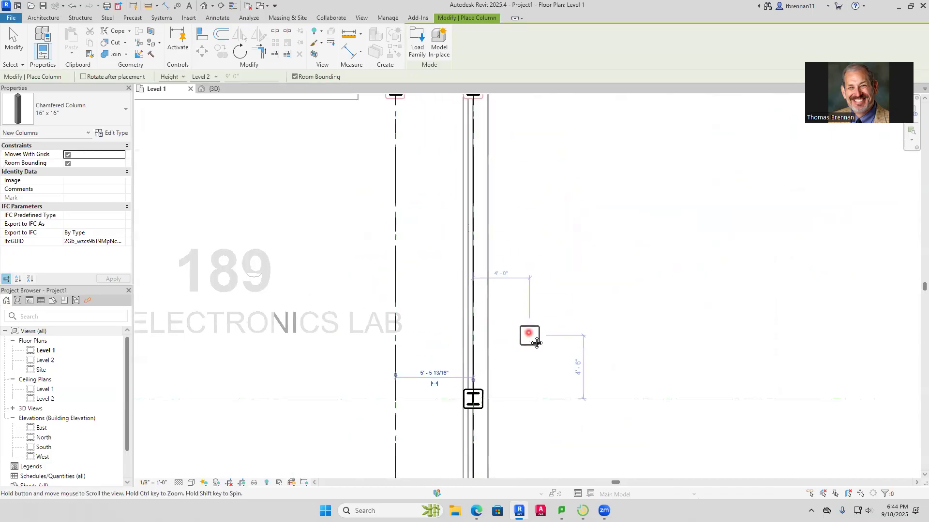
scroll(524, 166, "down", 1)
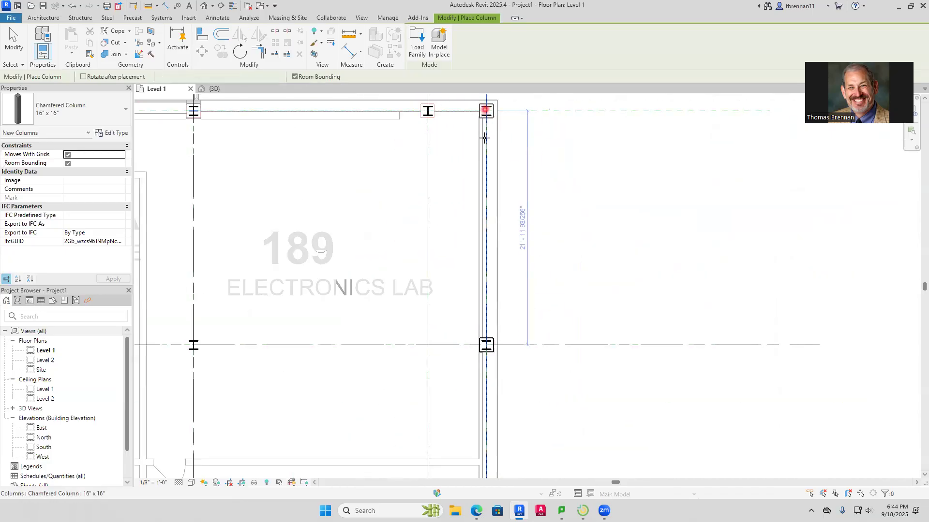
left_click(485, 110)
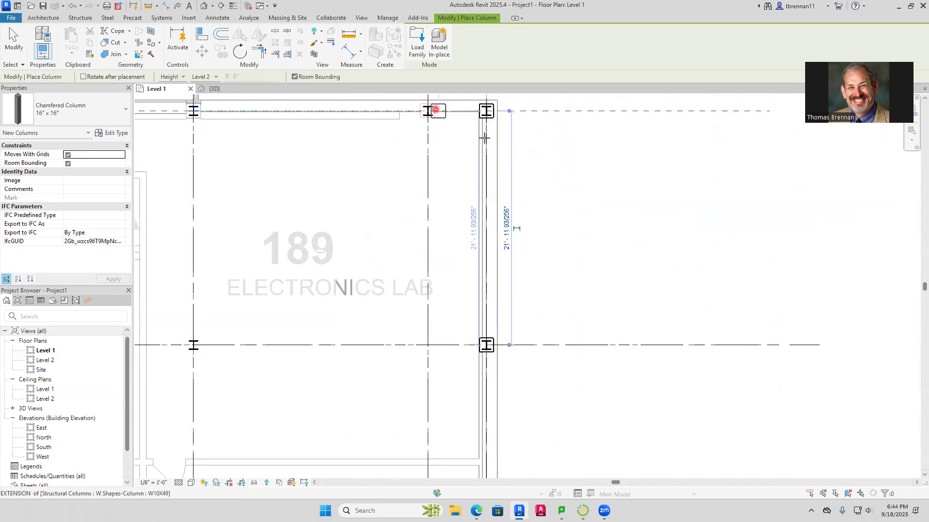
left_click(192, 346)
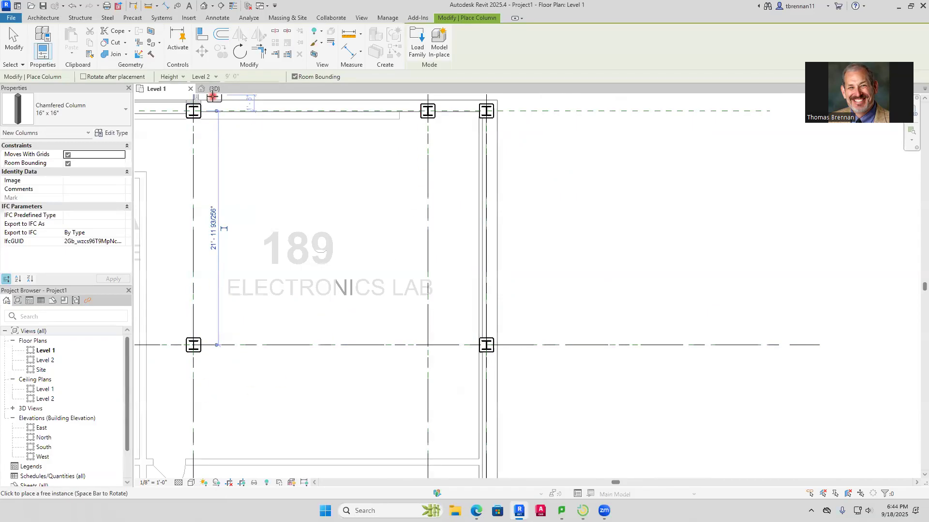
Open the 3D view and check along the building which steel columns still lack chamfered columns, up to grids A, B and C
left_click(212, 89)
scroll(643, 256, "down", 8)
scroll(642, 256, "up", 10)
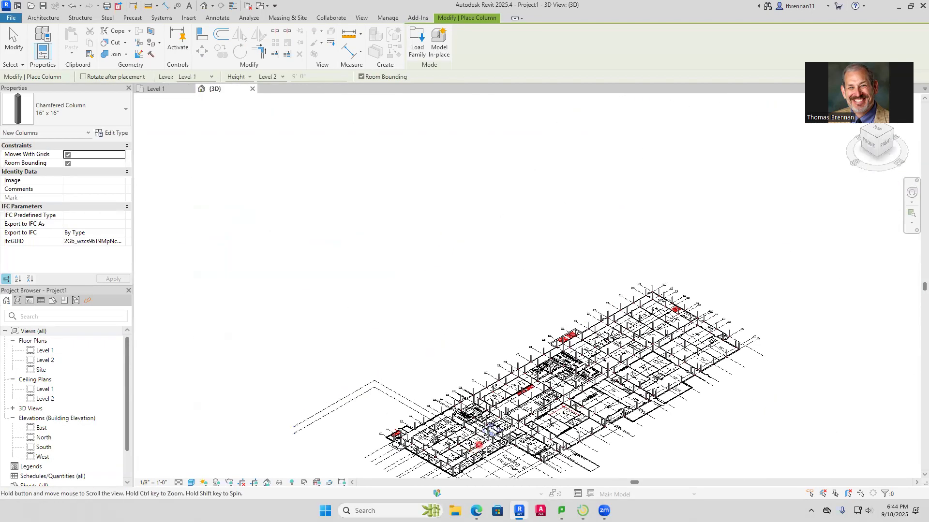
scroll(684, 383, "down", 4)
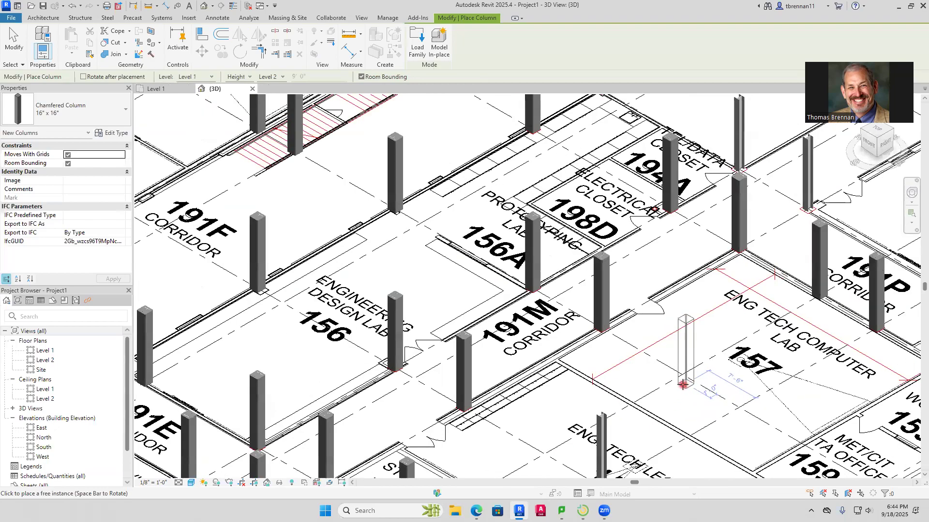
middle_click_drag(695, 375, 498, 520)
middle_click_drag(593, 404, 342, 516)
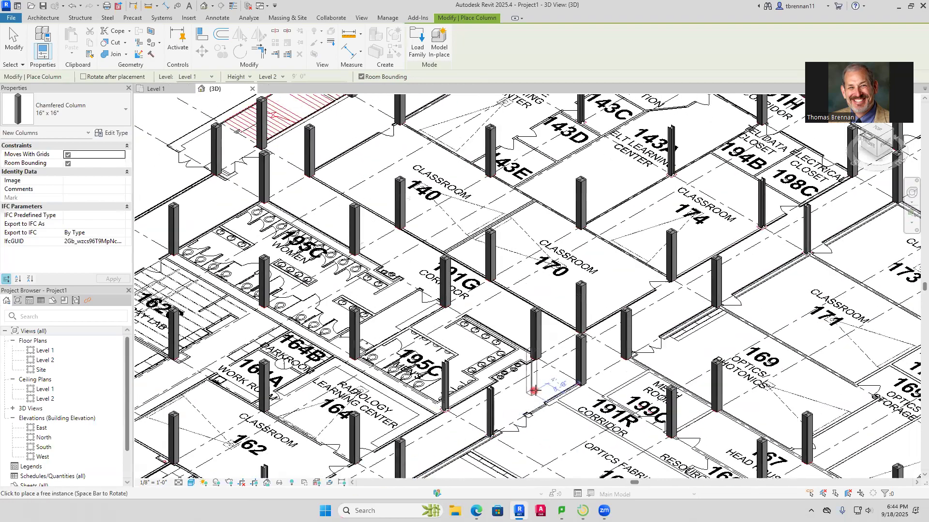
middle_click_drag(735, 283, 607, 408)
middle_click_drag(649, 273, 494, 484)
middle_click_drag(535, 356, 346, 491)
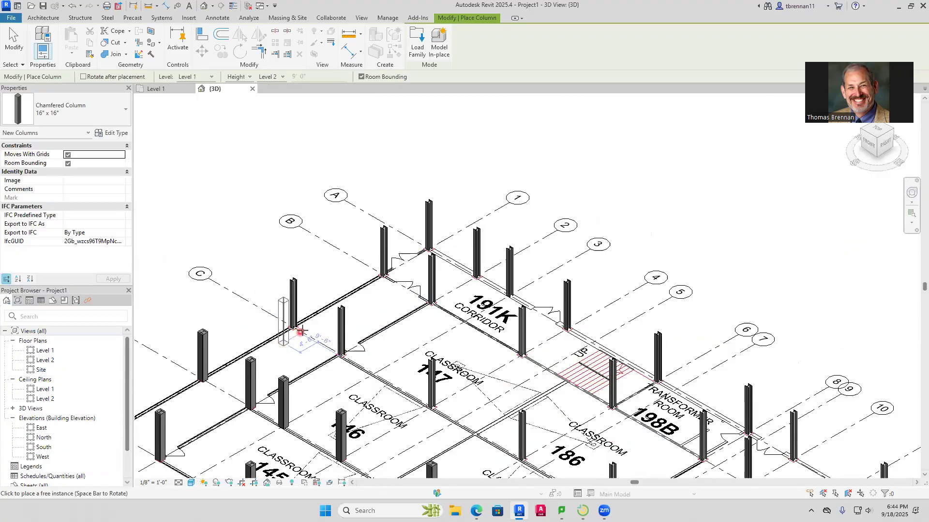
Place chamfered 16" x 16" columns around the steel on grid C at grids 1, 2, 4 and 6, alongside classroom 147
scroll(300, 333, "up", 5)
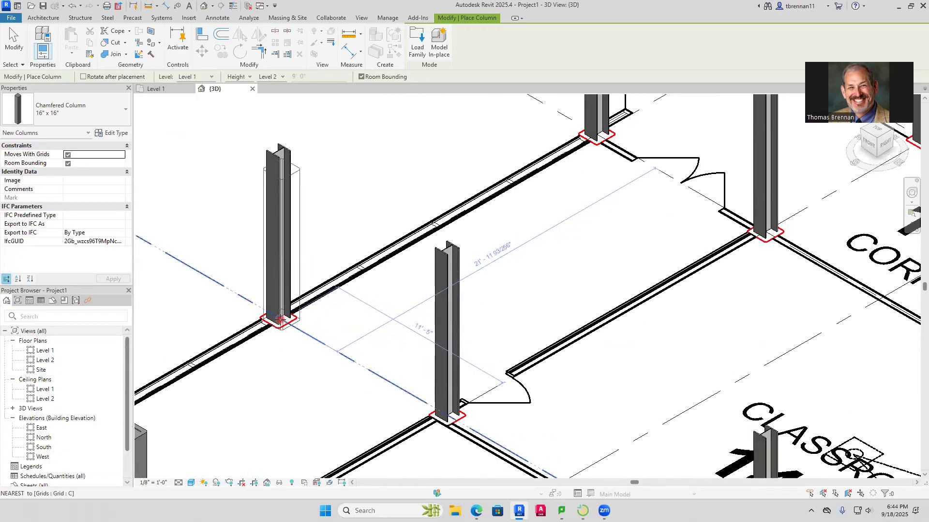
left_click(280, 319)
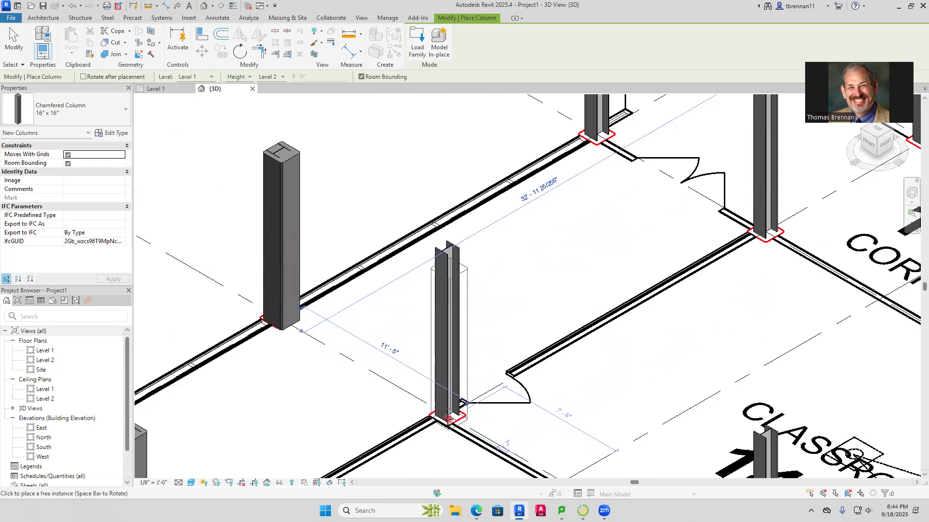
left_click(446, 420)
scroll(539, 419, "down", 2)
middle_click_drag(539, 421, 350, 202)
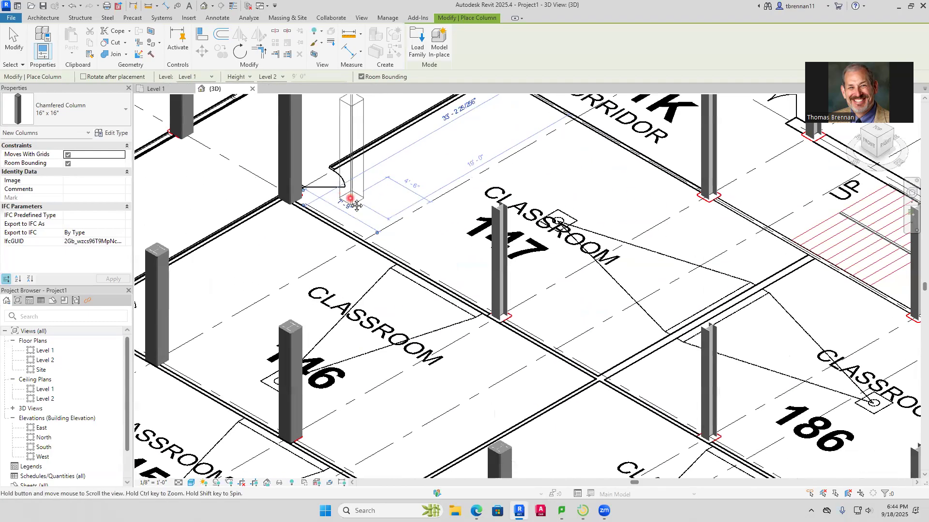
left_click(498, 318)
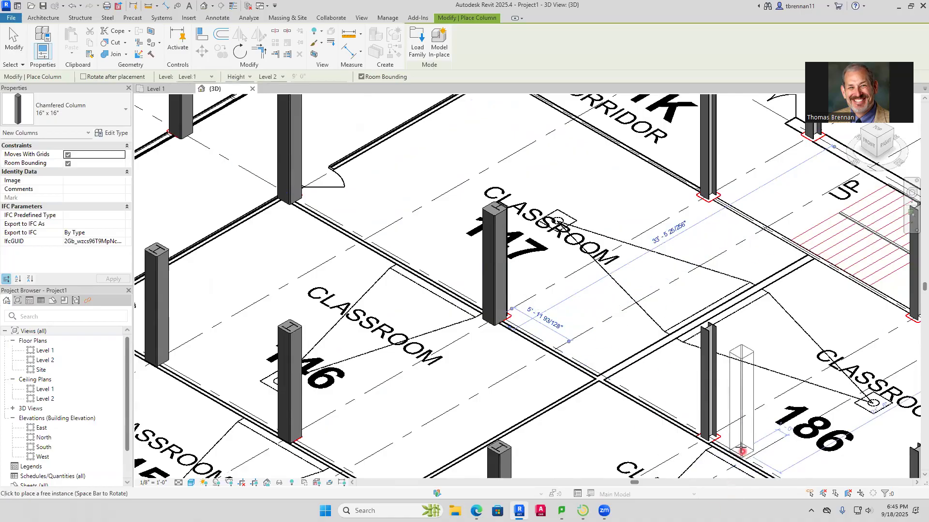
left_click(707, 437)
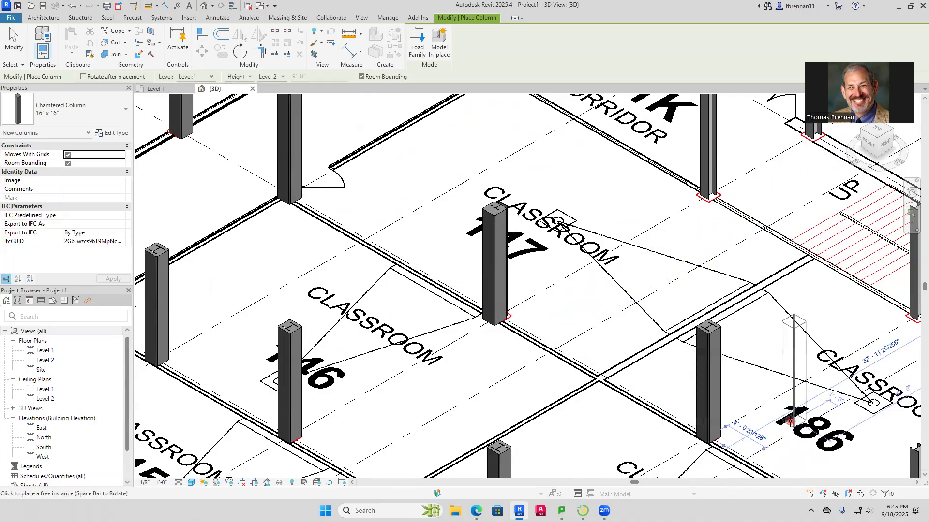
Place chamfered 16" x 16" columns on grid C at grids 8 and 10, between classrooms 186 and 185
scroll(769, 390, "down", 3)
middle_click_drag(857, 471, 608, 346)
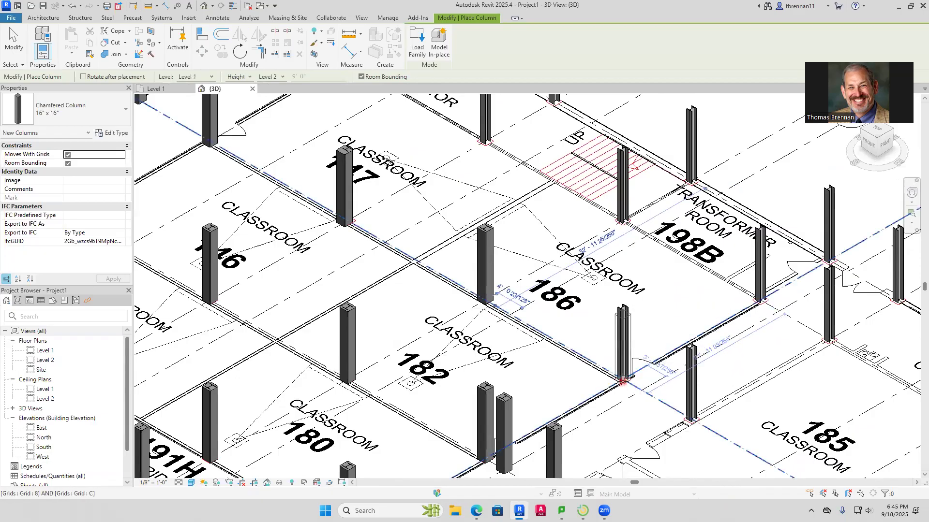
left_click(623, 382)
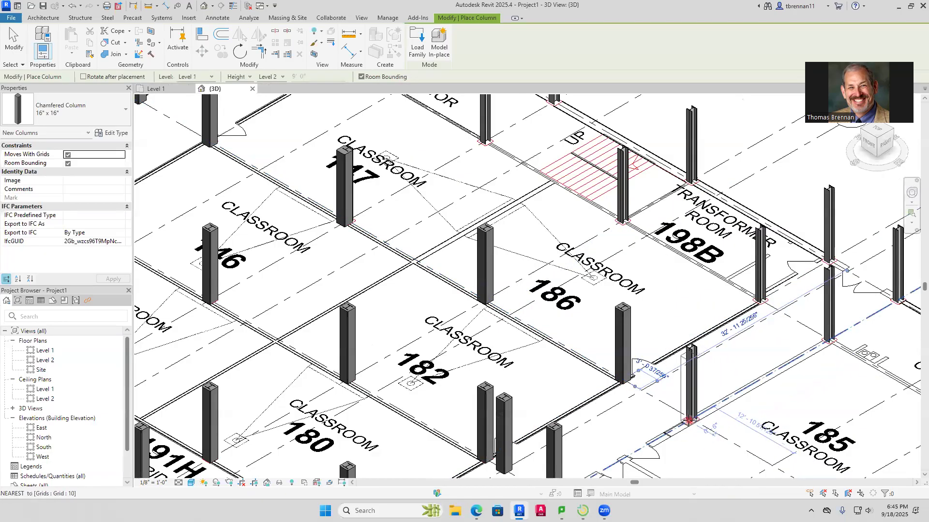
left_click(692, 416)
Place chamfered 16" x 16" columns on grids A and B at grids 10, 8 and 6, around transformer room 198B
middle_click_drag(786, 361, 595, 486)
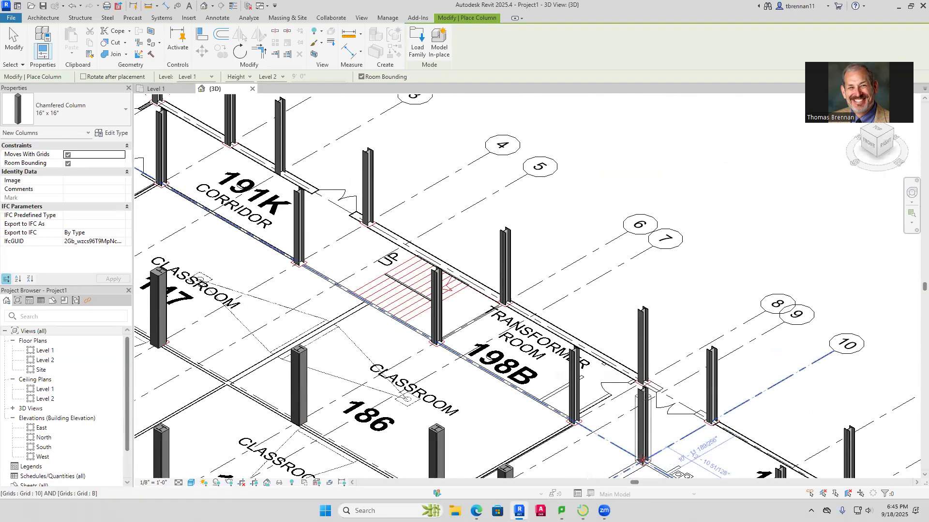
left_click(642, 459)
left_click(712, 415)
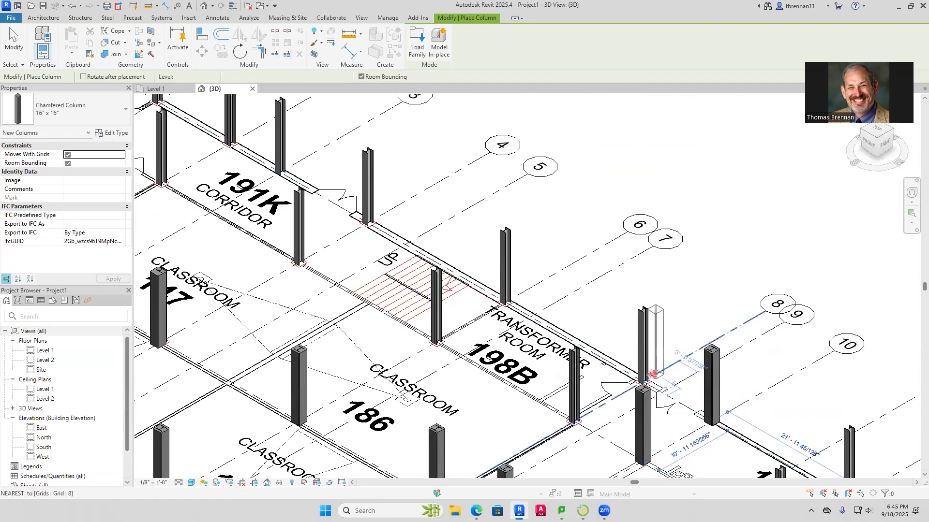
left_click(642, 382)
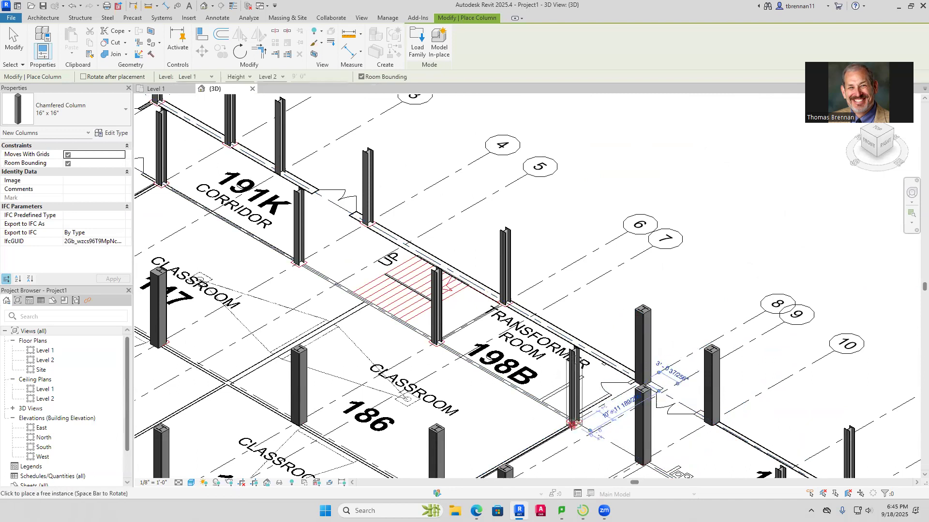
left_click(473, 335)
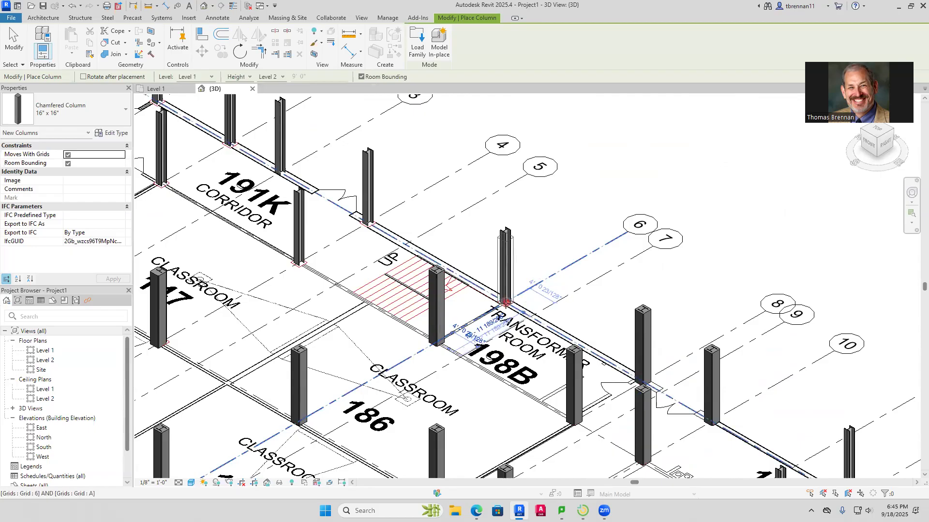
Place chamfered 16" x 16" columns around corridor 191K, on grids A and B at grids 4, 2 and 1 and on grid A at grid 3
middle_click_drag(404, 233, 532, 299)
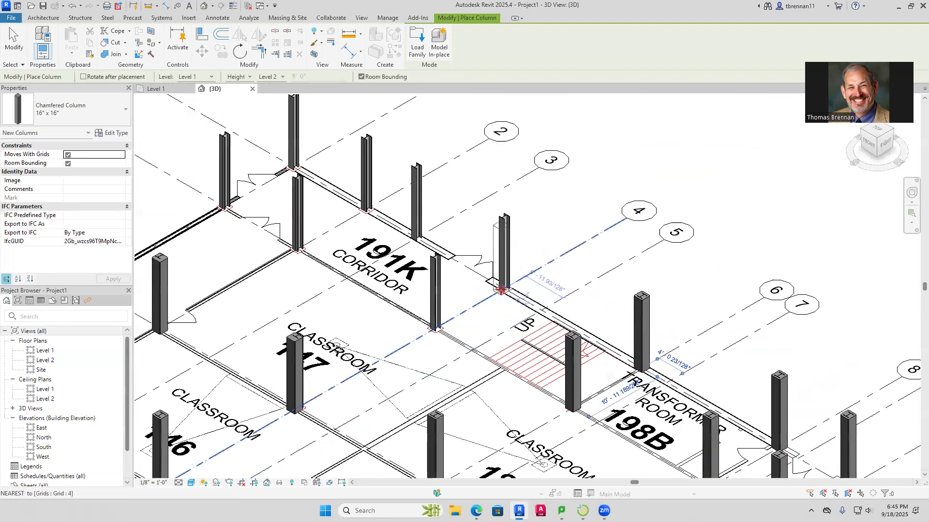
left_click(504, 290)
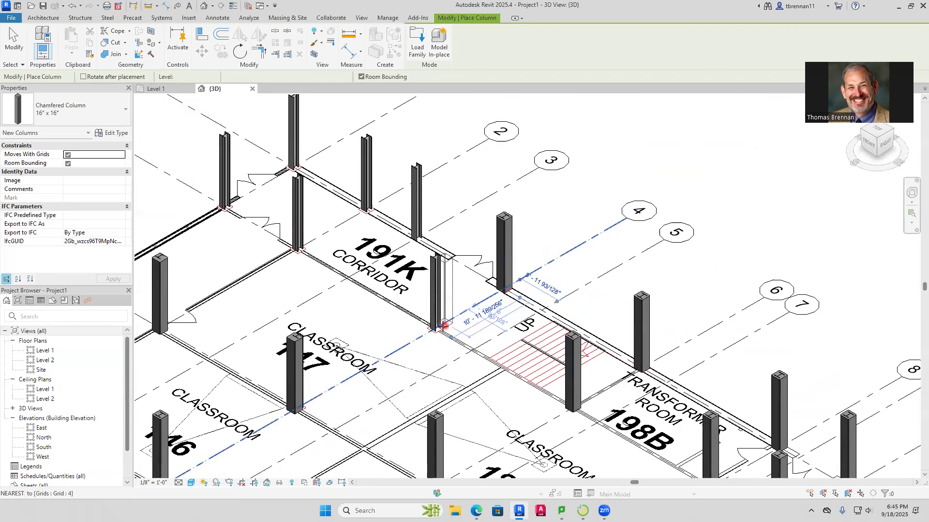
left_click(432, 330)
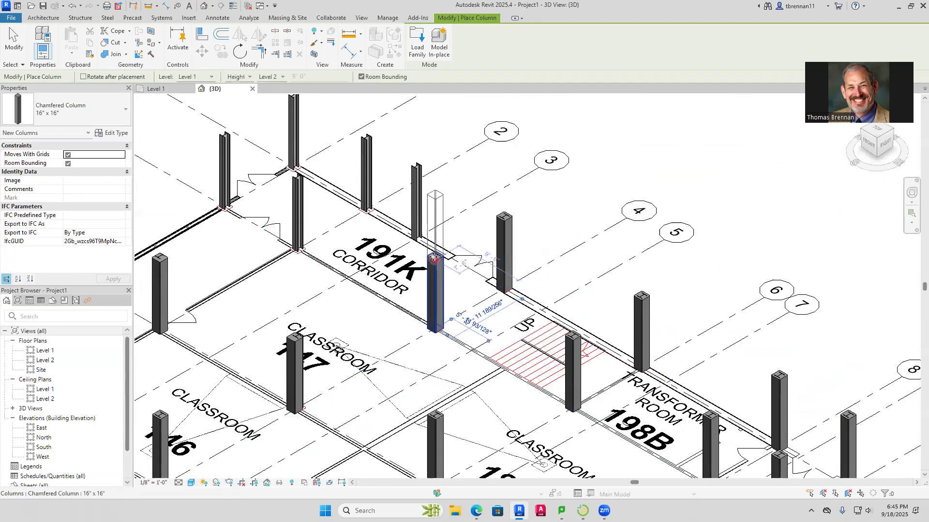
left_click(414, 238)
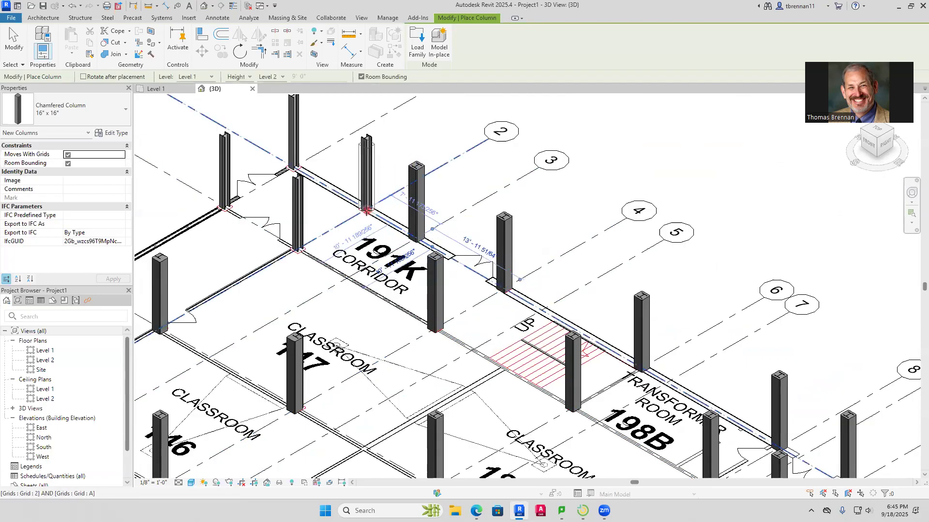
left_click(366, 210)
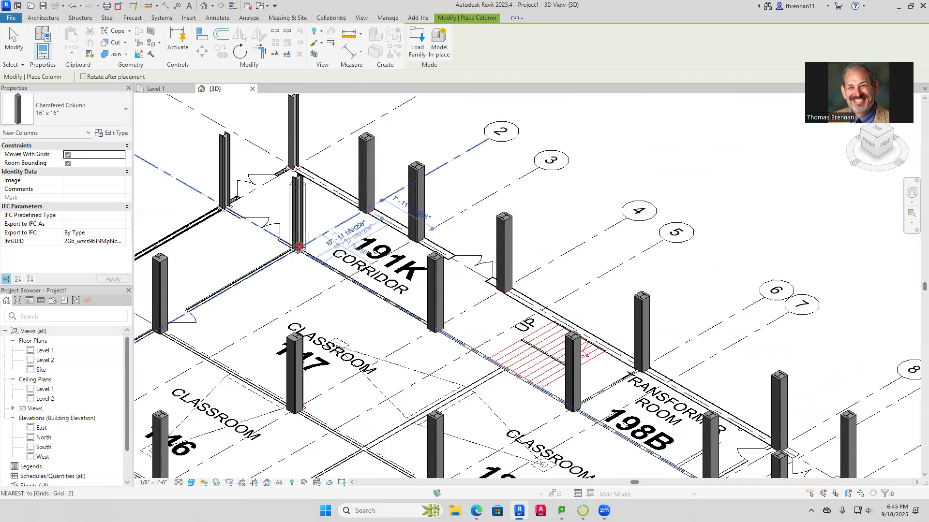
left_click(299, 248)
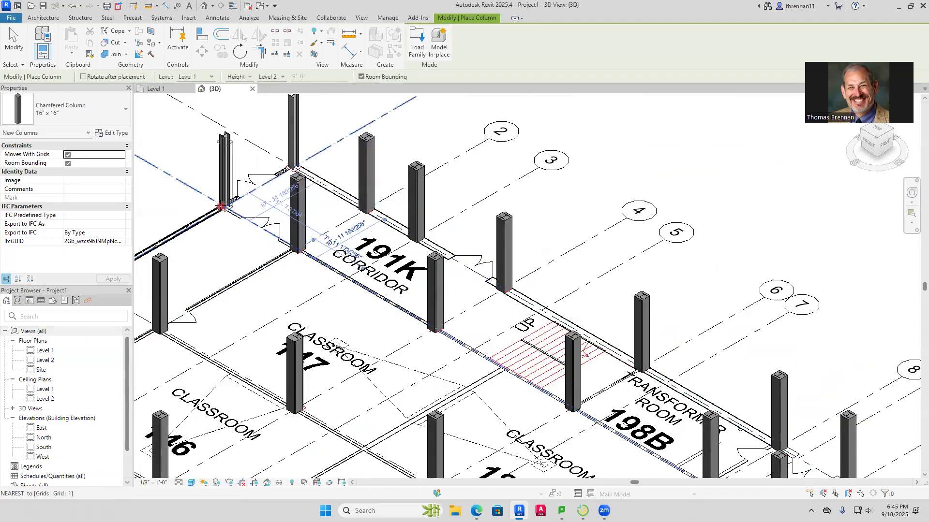
left_click(225, 206)
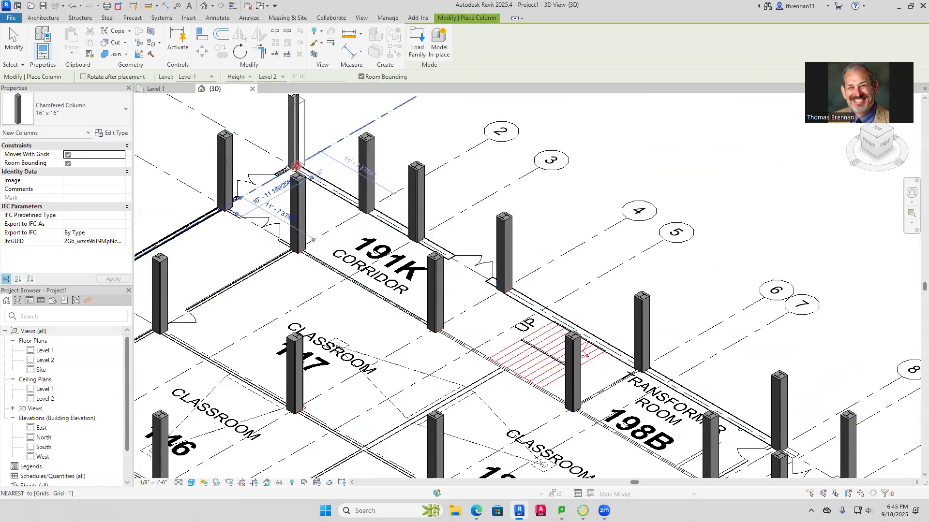
left_click(292, 166)
Place chamfered 16" x 16" columns on grids B and A at grid 12 and on grid A at grid 13, by corridor 191T and the vestibule
scroll(533, 341, "down", 3)
middle_click_drag(532, 341, 476, 193)
scroll(754, 307, "up", 1)
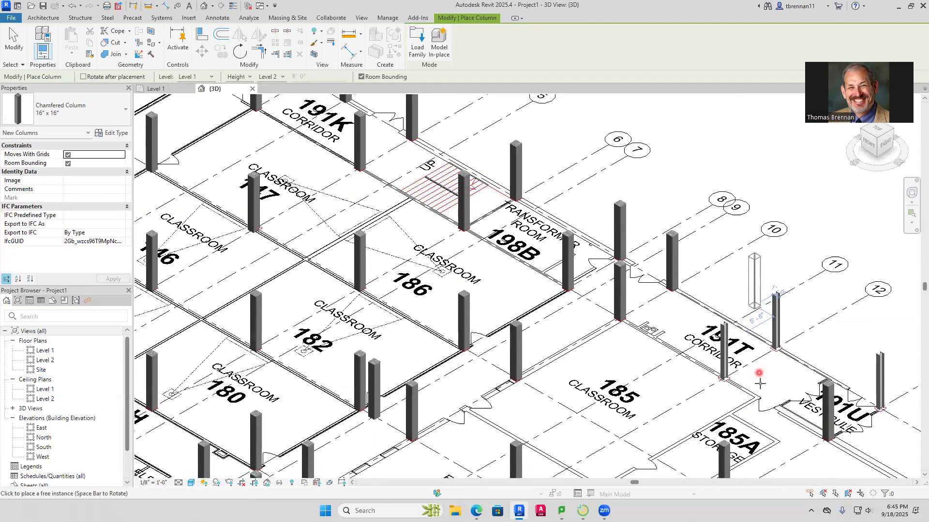
scroll(759, 384, "up", 3)
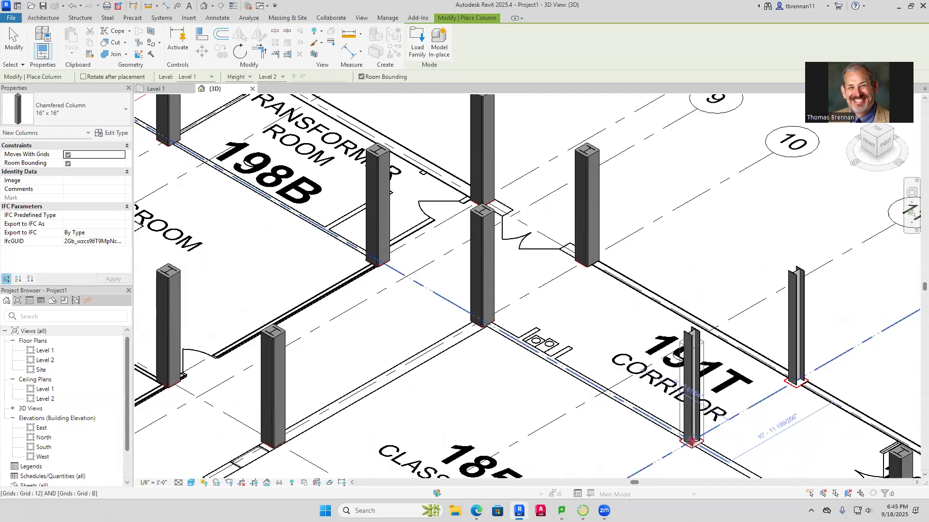
left_click(746, 428)
left_click(795, 382)
middle_click_drag(868, 464, 660, 271)
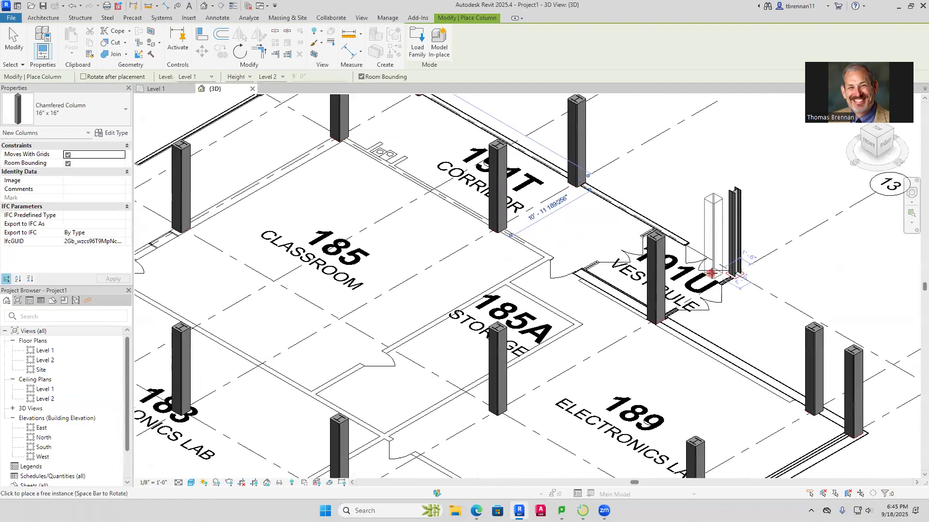
scroll(711, 273, "up", 2)
left_click(748, 274)
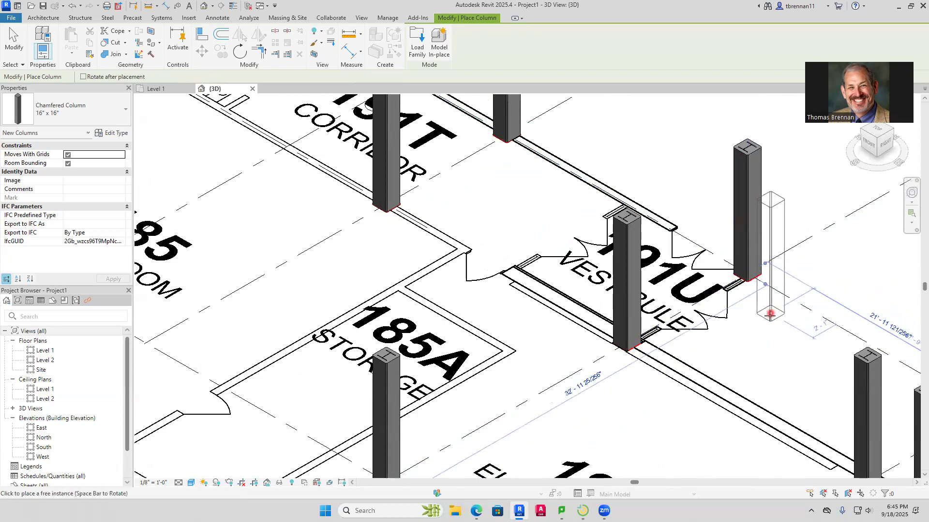
Place a chamfered 16" x 16" column on grid G at grid 6, between learning center 143A and classroom 174
scroll(721, 305, "down", 3)
scroll(550, 331, "down", 2)
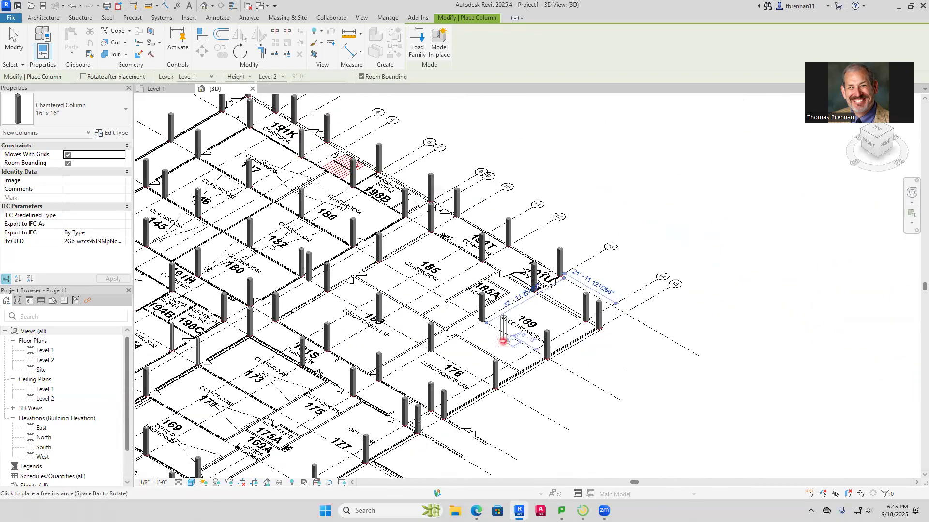
middle_click_drag(501, 338, 671, 353)
middle_click_drag(405, 317, 610, 304)
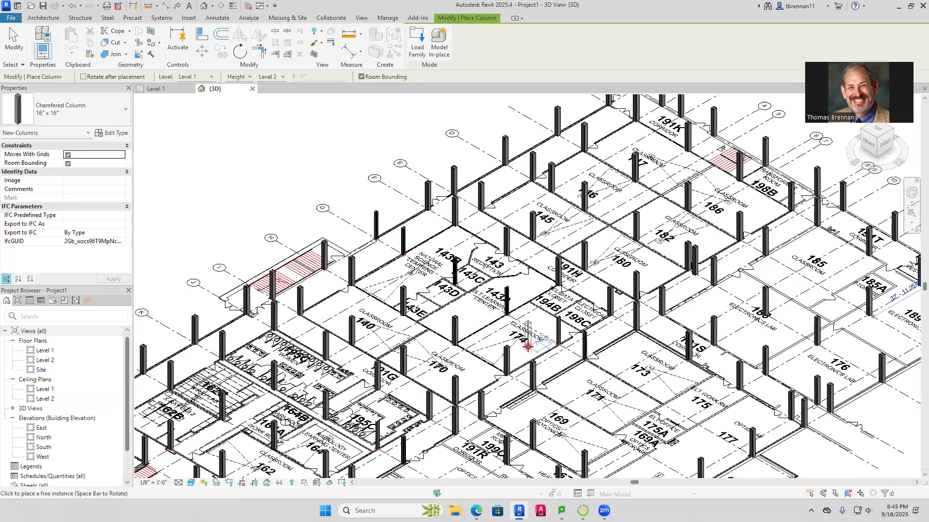
scroll(527, 346, "up", 5)
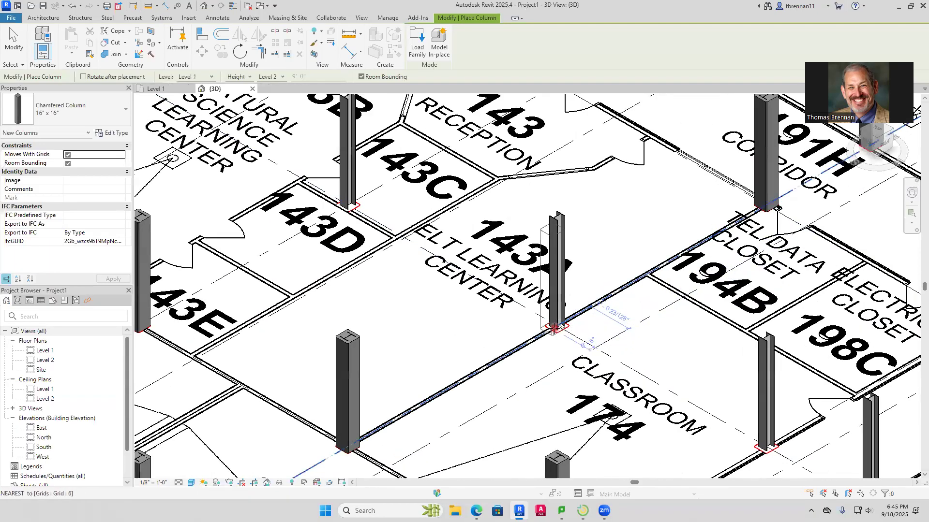
left_click(641, 353)
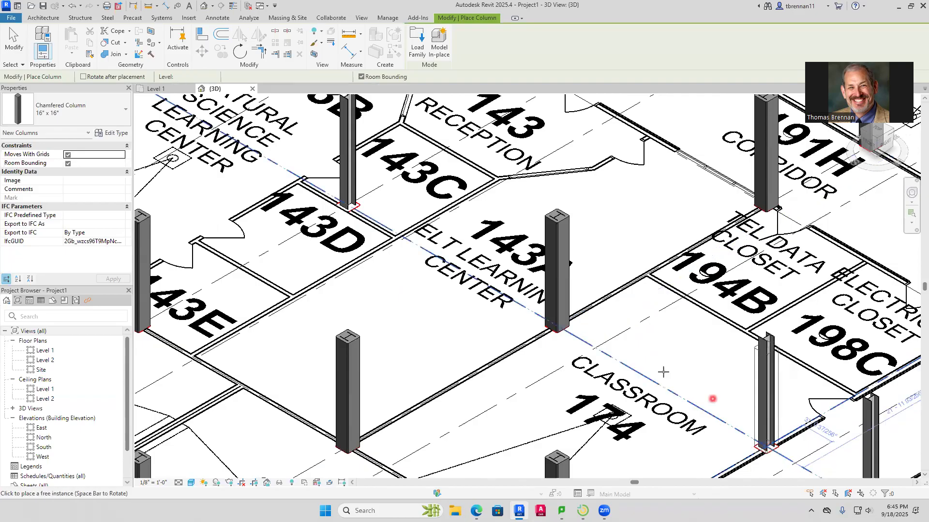
Place chamfered 16" x 16" columns on grid G at grids 4, 2 and 1, from room 143C past the Natural Science Learning Center
scroll(498, 426, "down", 2)
scroll(494, 386, "up", 5)
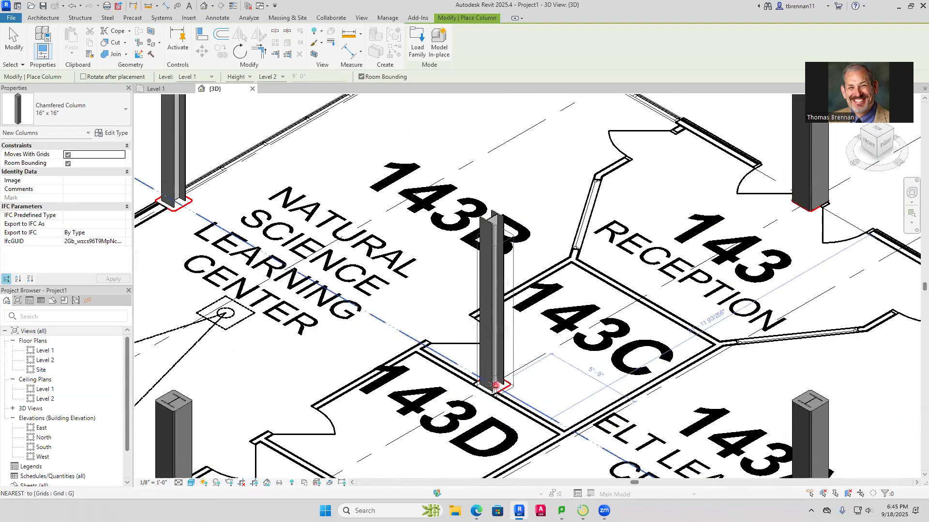
left_click(494, 385)
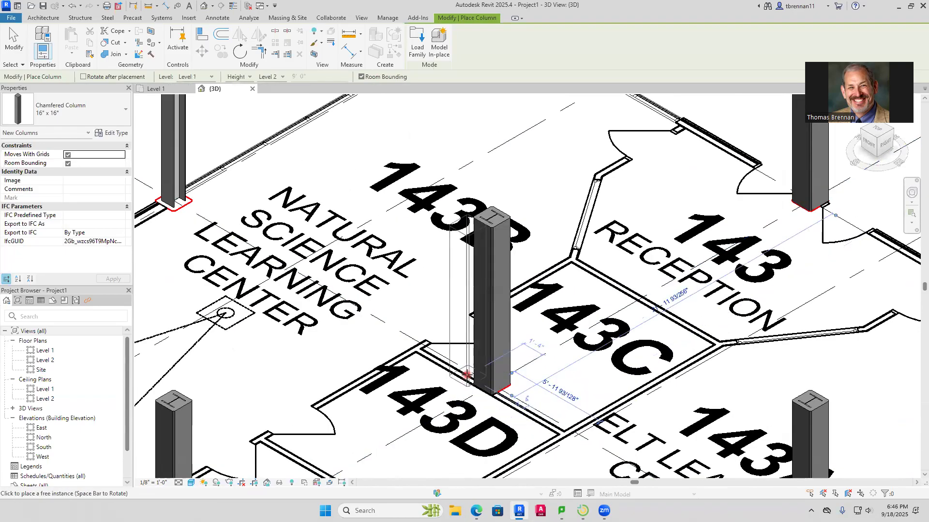
middle_click_drag(465, 372, 704, 519)
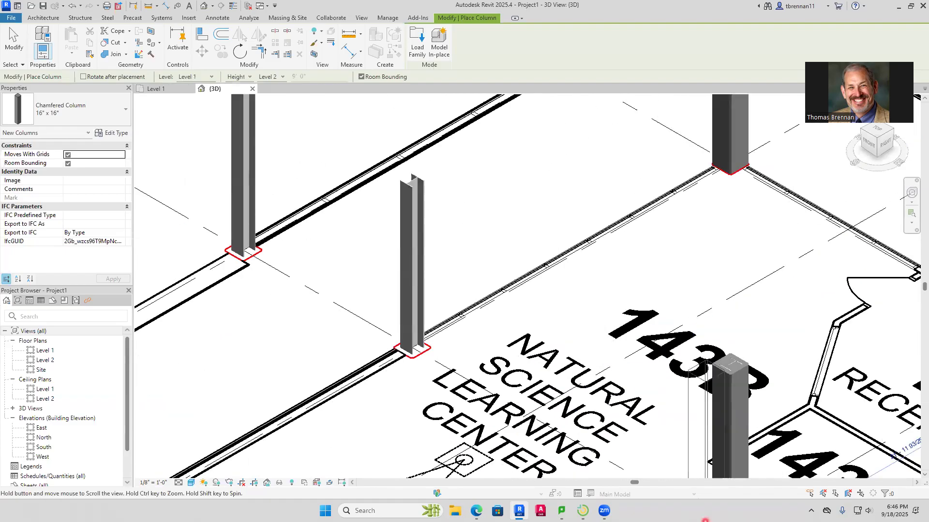
left_click(412, 348)
middle_click_drag(357, 311, 446, 384)
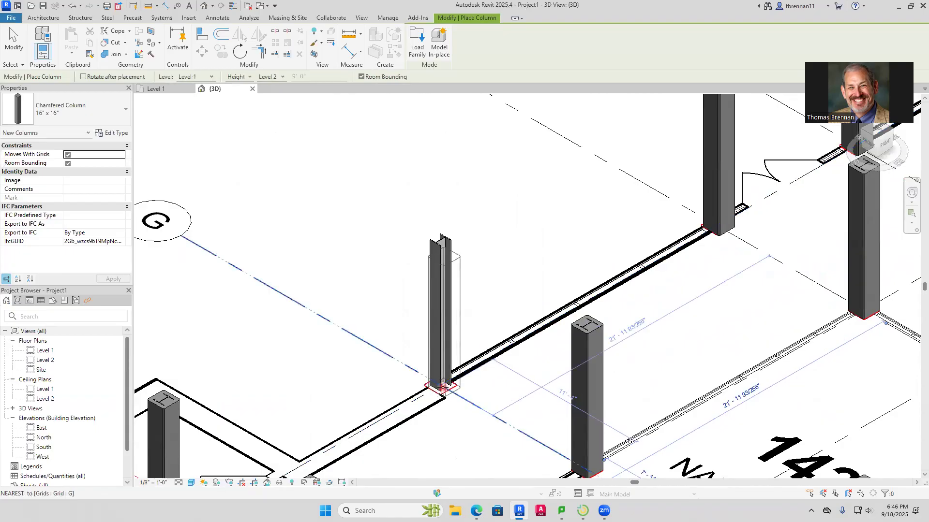
Place chamfered 16" x 16" columns on grid 1 at grids T and S, at the entrance near men's room 195A
scroll(472, 384, "down", 4)
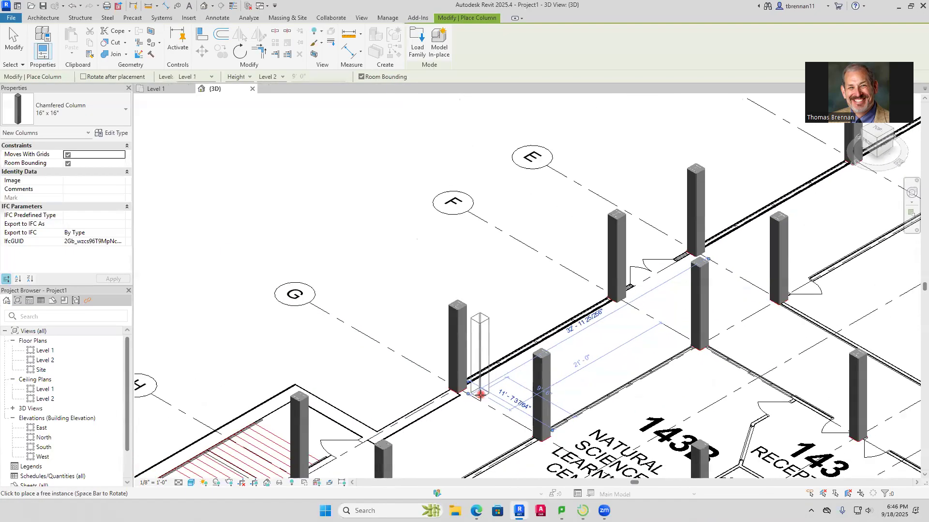
middle_click_drag(476, 387, 576, 217)
scroll(583, 296, "down", 5)
middle_click_drag(541, 304, 593, 143)
middle_click_drag(522, 258, 647, 177)
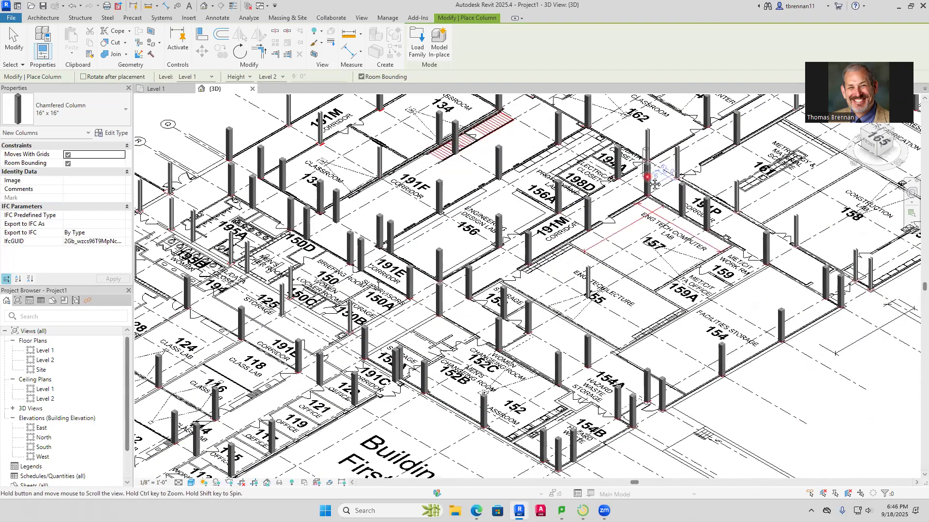
scroll(140, 215, "up", 6)
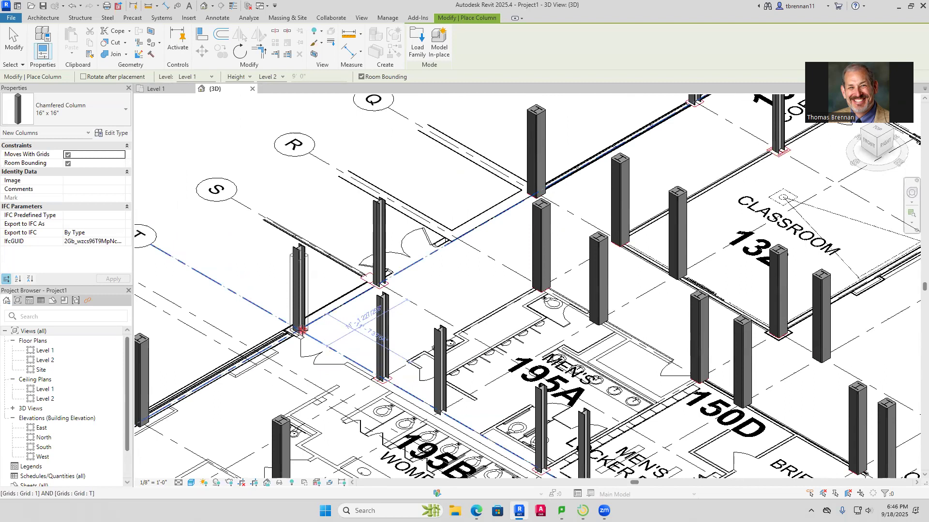
left_click(302, 330)
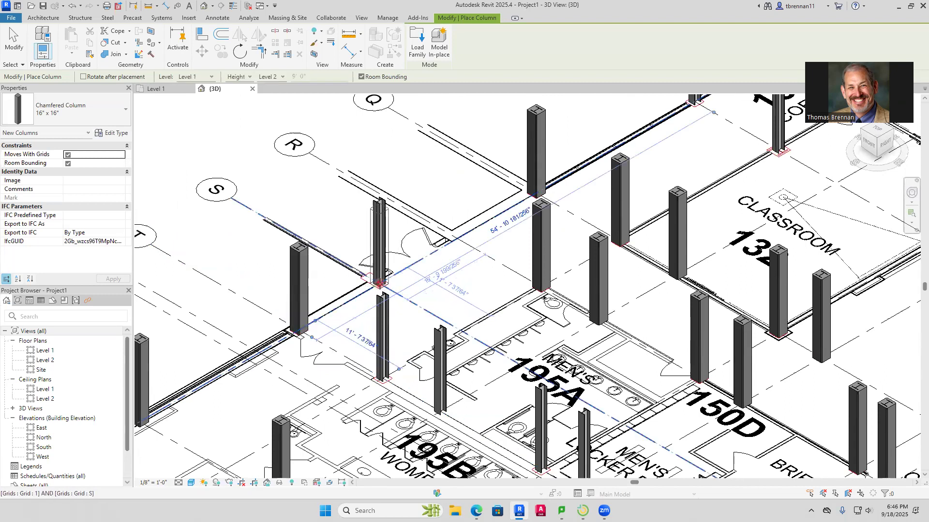
left_click(410, 302)
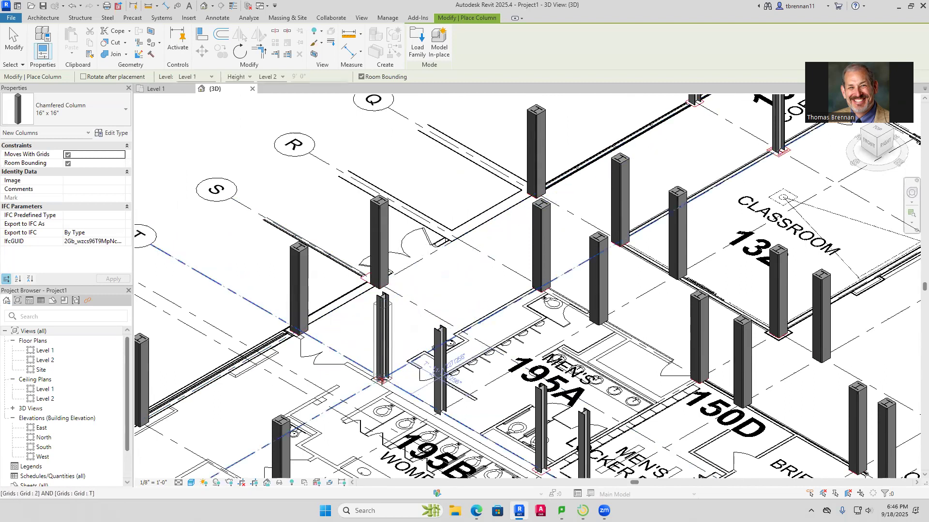
Place chamfered 16" x 16" columns on grid T from grid 2 to grid 5, between men's room 195A and women's room 195B
left_click(382, 380)
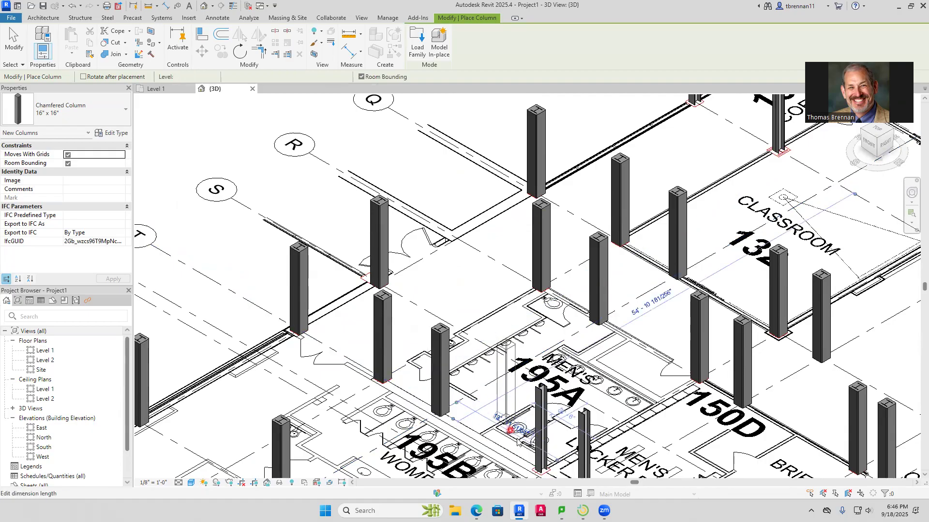
left_click(540, 468)
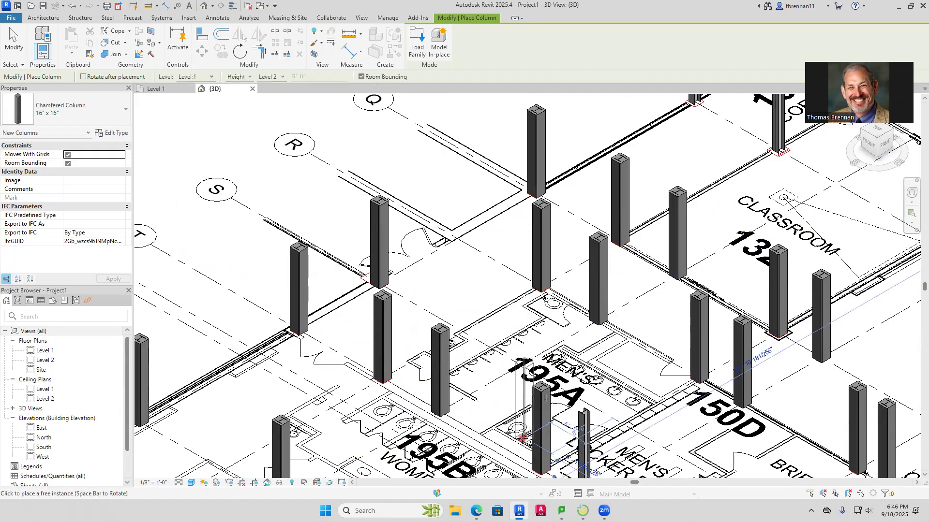
middle_click_drag(528, 441, 481, 206)
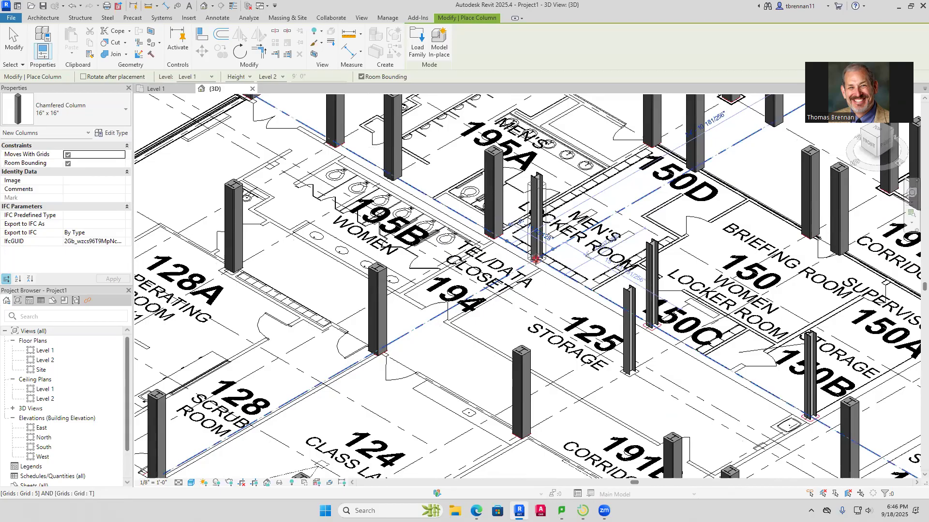
left_click(535, 259)
Place chamfered 16" x 16" columns around the bare steel beside storage 125, women's locker room 150C and storage 150B
left_click(632, 372)
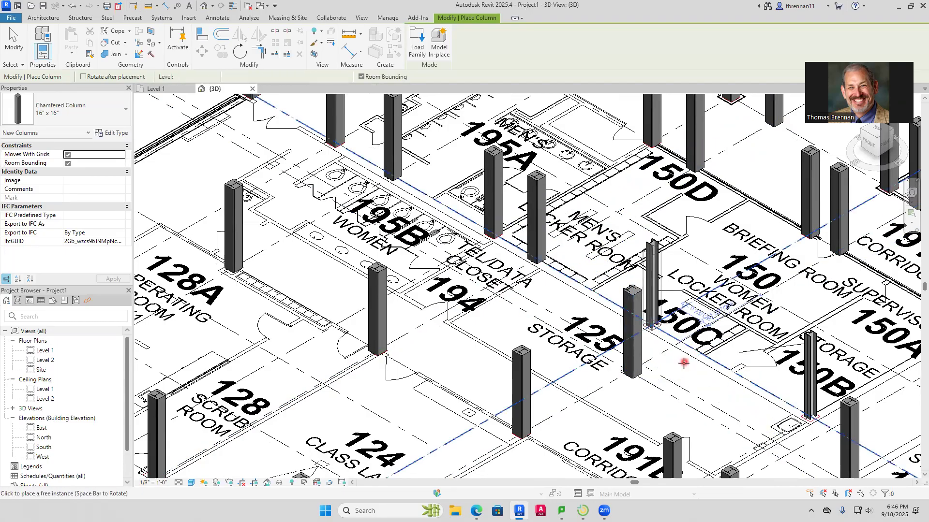
left_click(653, 328)
scroll(677, 363, "down", 1)
middle_click_drag(673, 382, 501, 279)
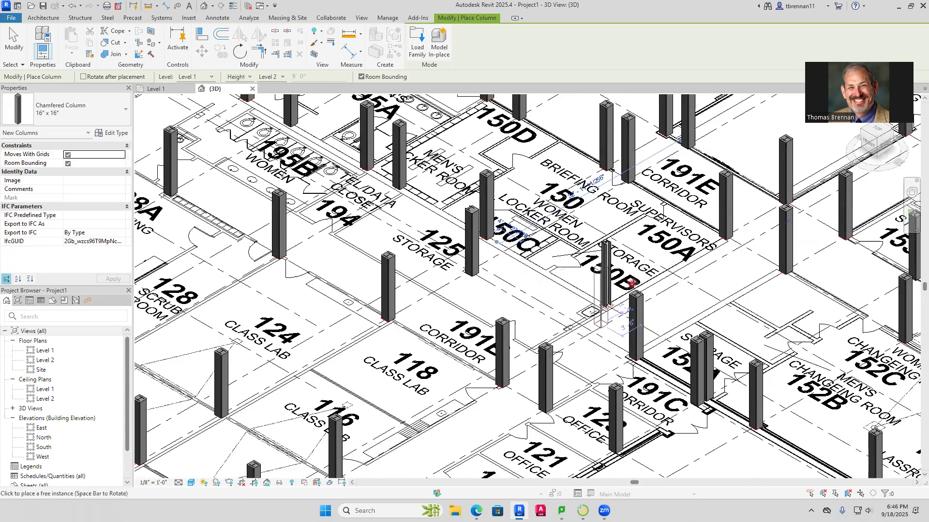
scroll(605, 325, "up", 2)
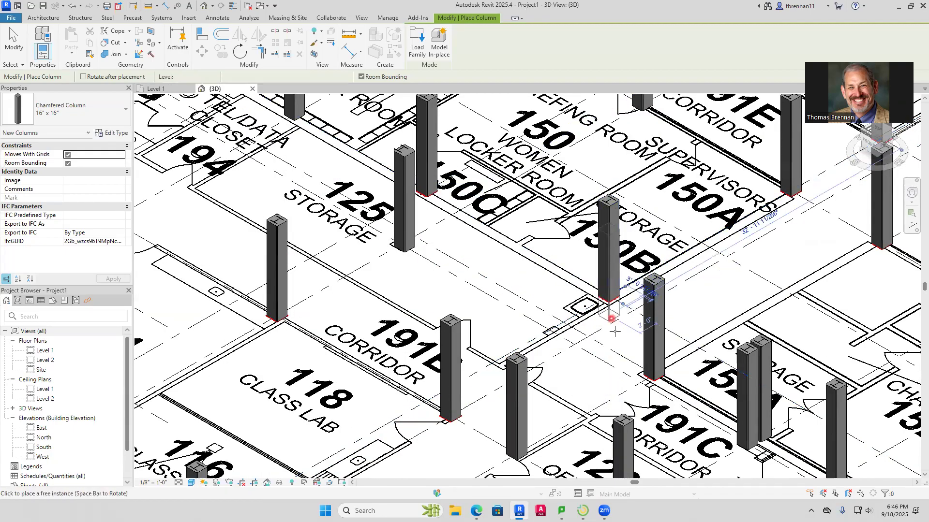
Place a chamfered 16" x 16" column around the bare steel on grid Z in corridor 191A
middle_click_drag(653, 414, 648, 292)
scroll(648, 290, "down", 1)
scroll(571, 331, "down", 1)
scroll(569, 350, "down", 2)
middle_click_drag(560, 353, 534, 388)
scroll(242, 333, "up", 4)
scroll(249, 334, "up", 2)
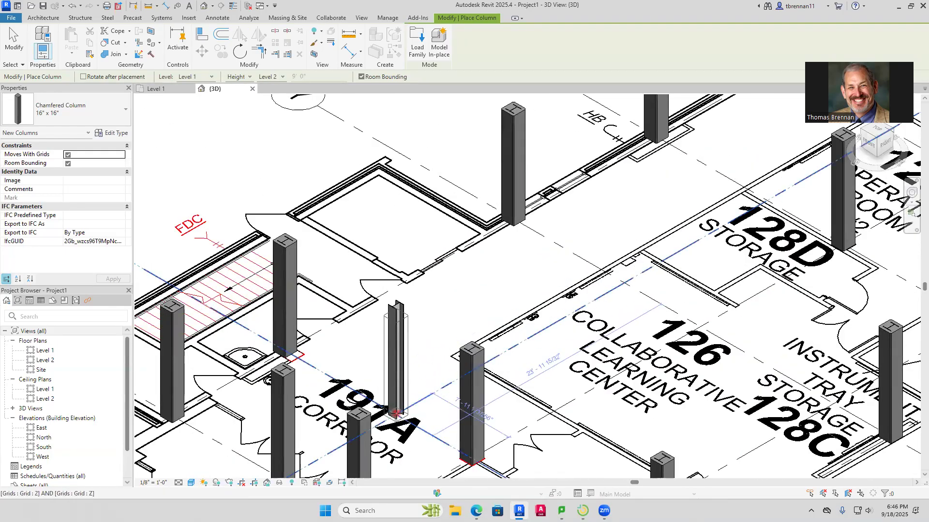
scroll(532, 319, "down", 4)
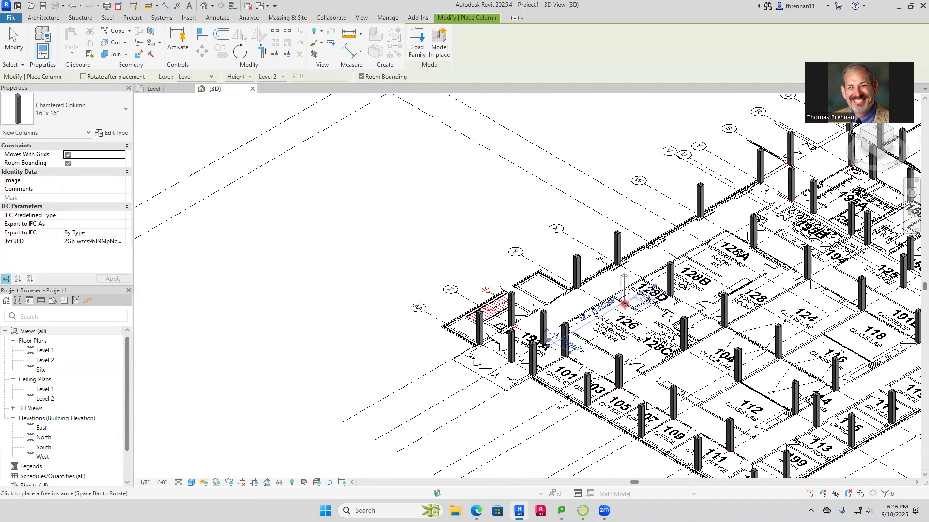
Place chamfered 16" x 16" columns on grid K at grid 10 and across the corridor at the corner of men's room 195C
middle_click_drag(600, 309, 350, 320)
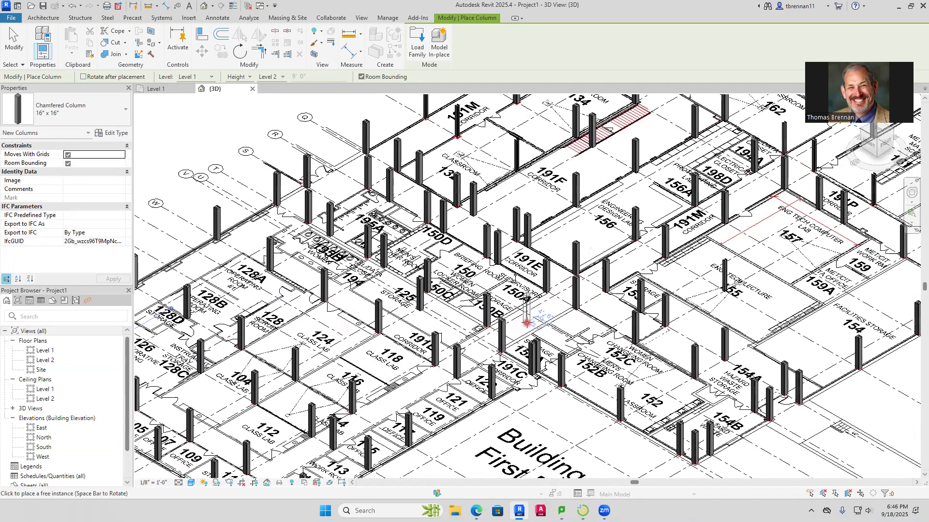
middle_click_drag(527, 323, 420, 369)
middle_click_drag(476, 312, 405, 390)
middle_click_drag(508, 329, 355, 406)
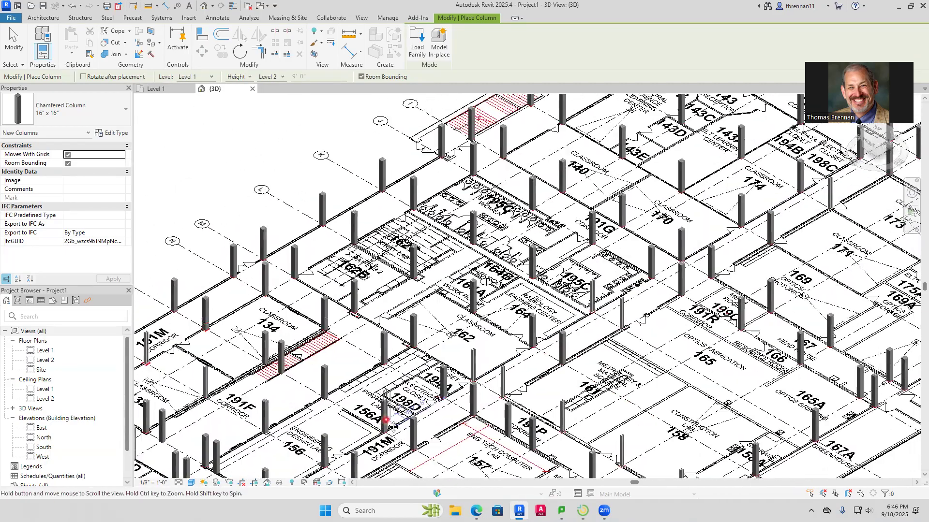
middle_click_drag(606, 353, 453, 431)
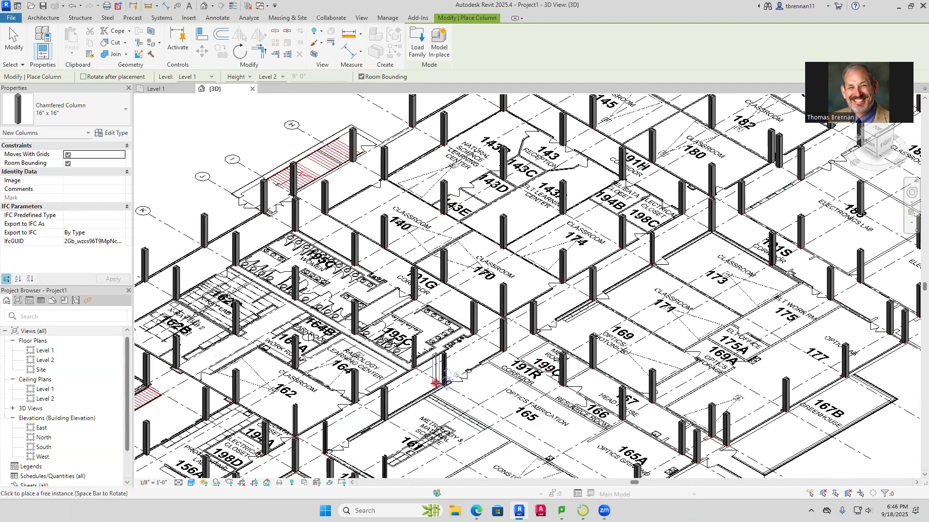
scroll(436, 383, "up", 5)
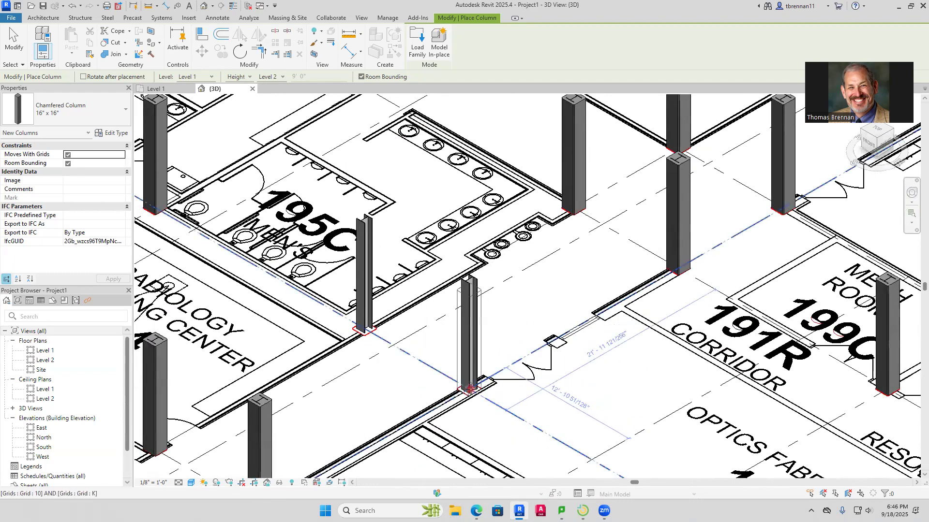
left_click(470, 389)
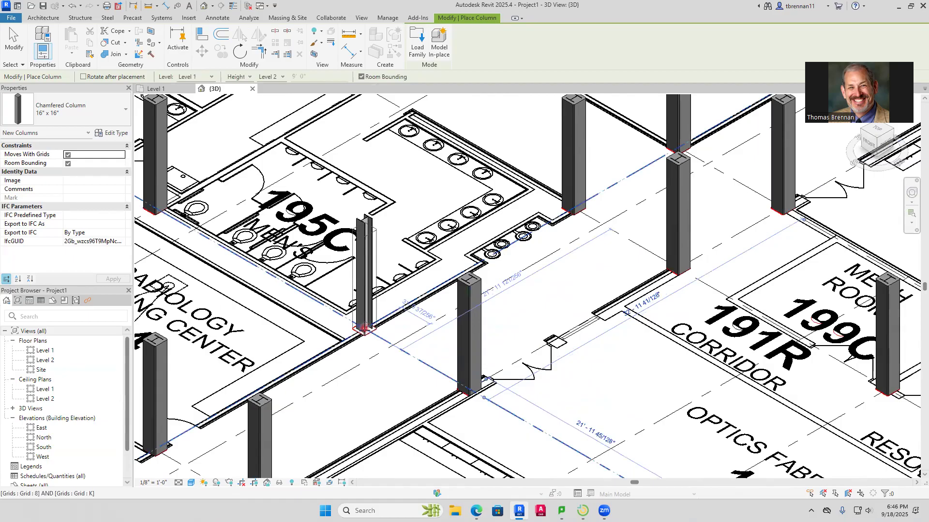
scroll(555, 358, "down", 6)
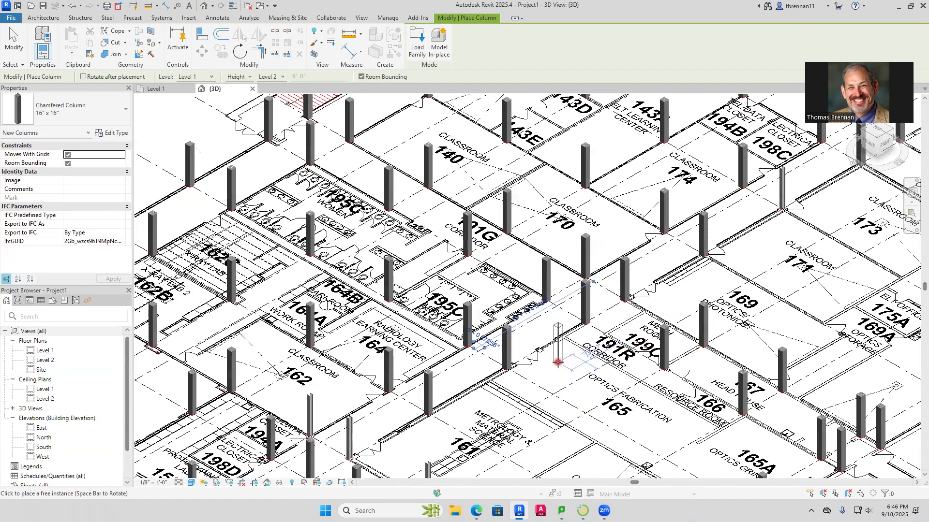
Place a chamfered 16" x 16" column on grid G around the bare steel by electrical closet 198C
scroll(555, 362, "down", 5)
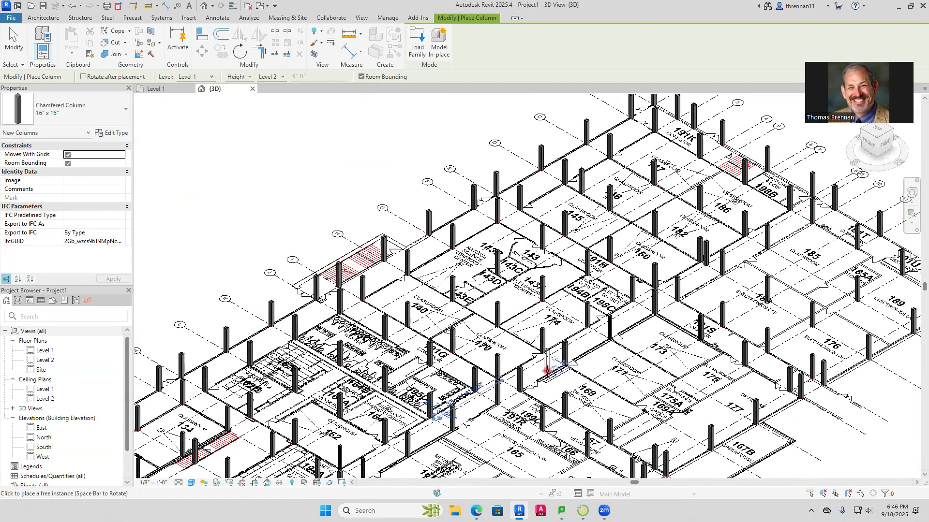
scroll(514, 422, "up", 8)
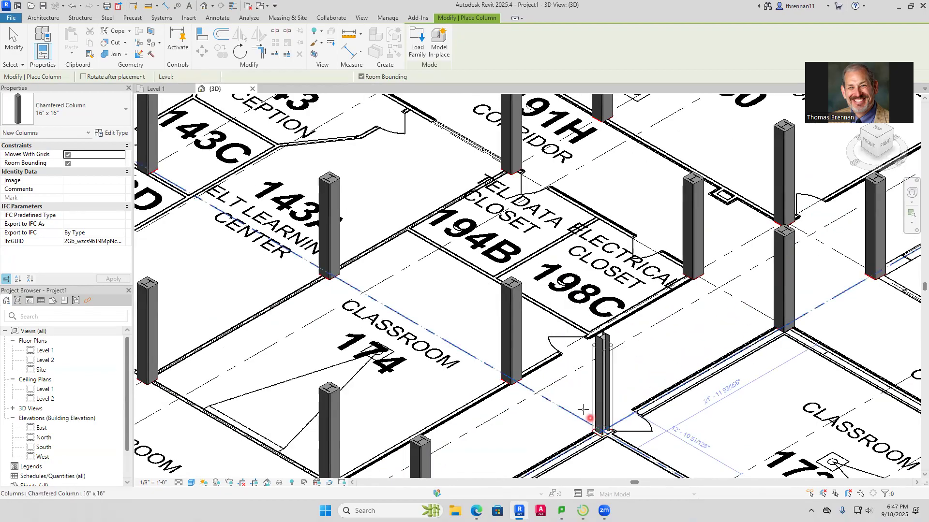
scroll(597, 426, "down", 3)
scroll(578, 401, "down", 3)
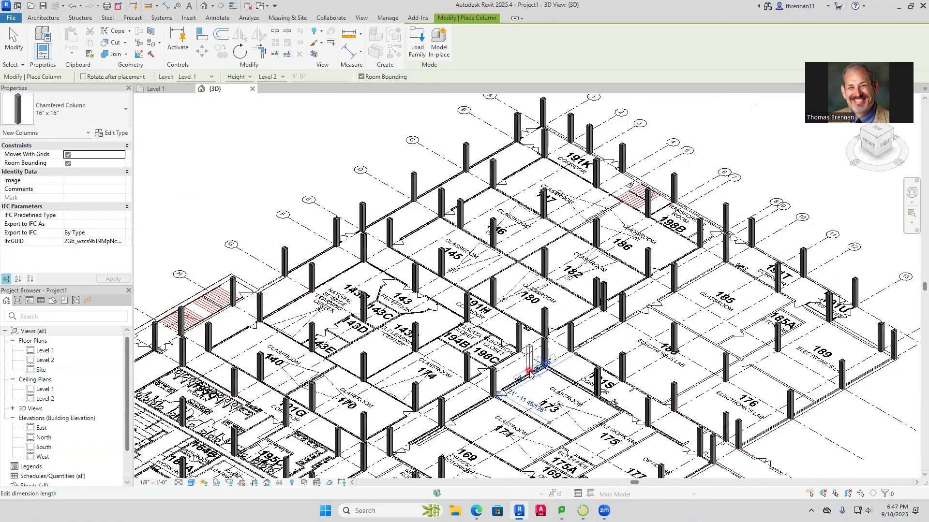
End column placement and turn on shadows in the 3D view of the whole building
scroll(530, 372, "down", 4)
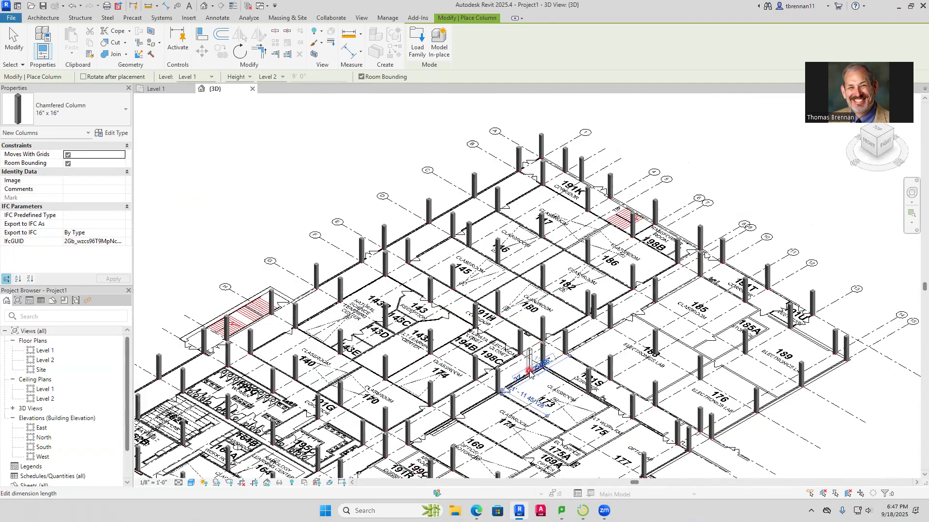
scroll(523, 373, "up", 5)
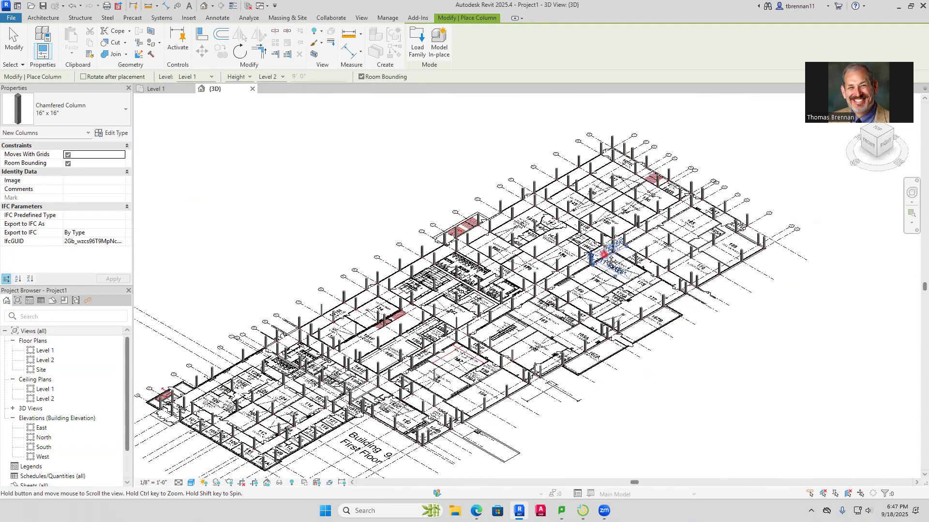
scroll(582, 341, "up", 2)
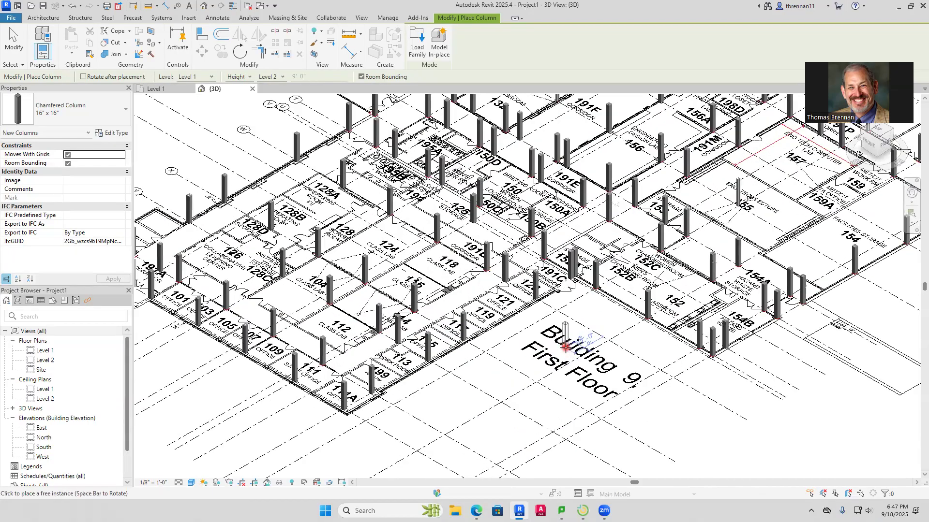
key("Escape")
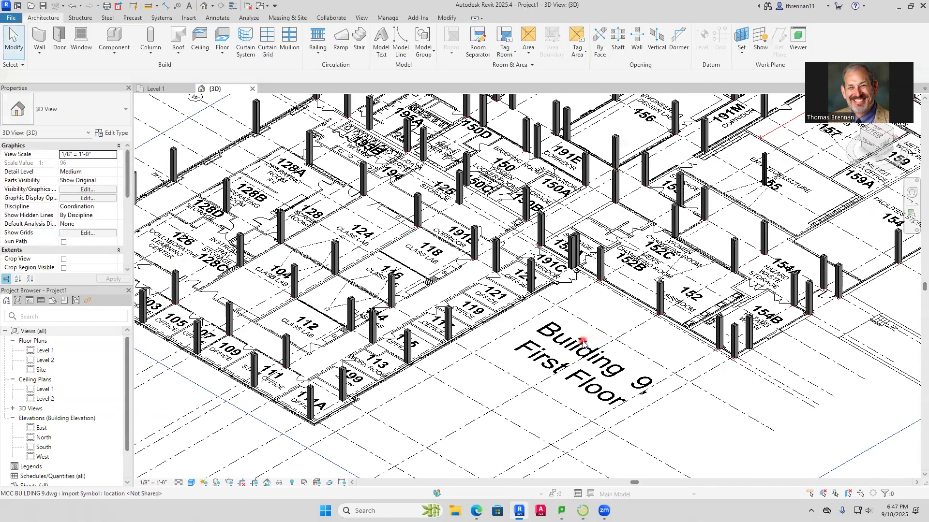
scroll(532, 377, "down", 3)
scroll(571, 358, "up", 3)
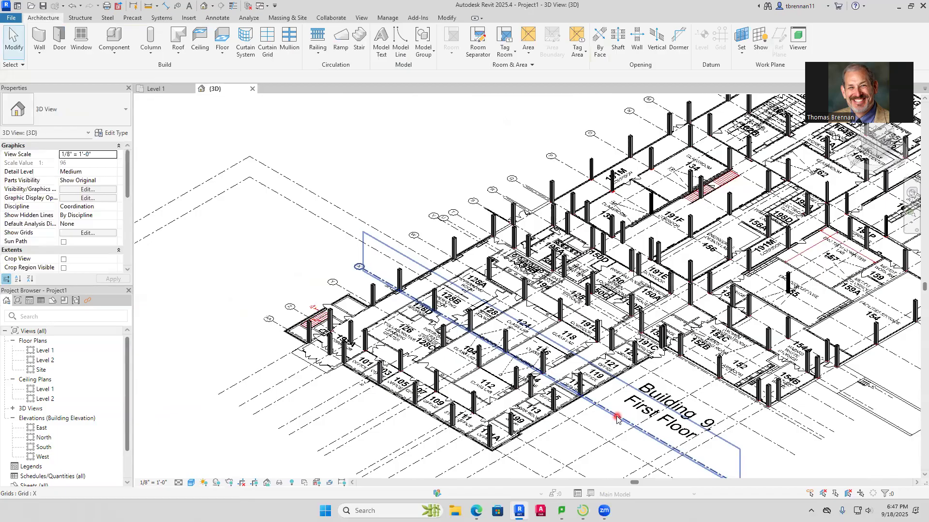
scroll(617, 418, "down", 5)
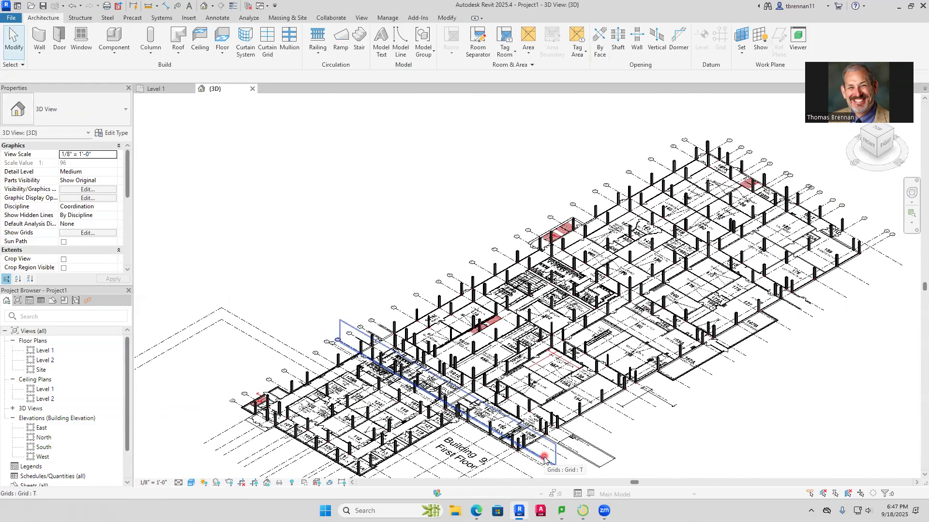
left_click(214, 483)
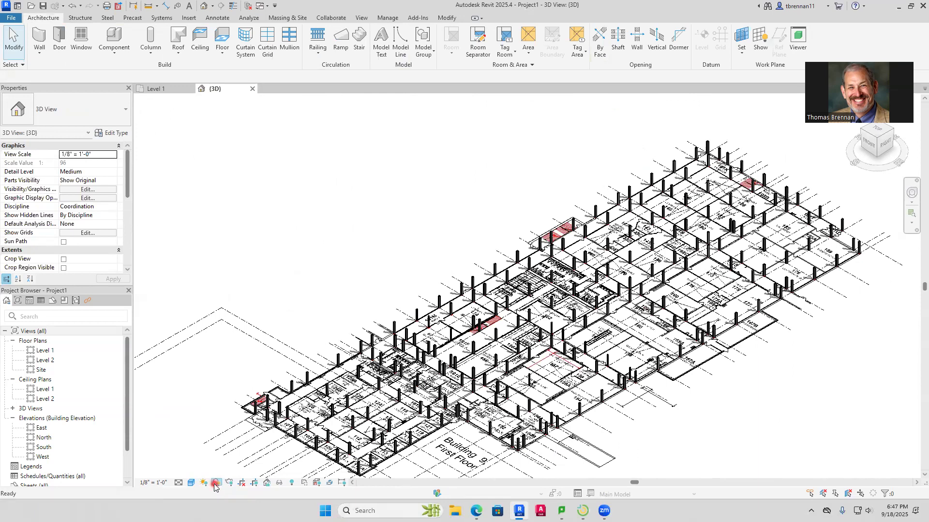
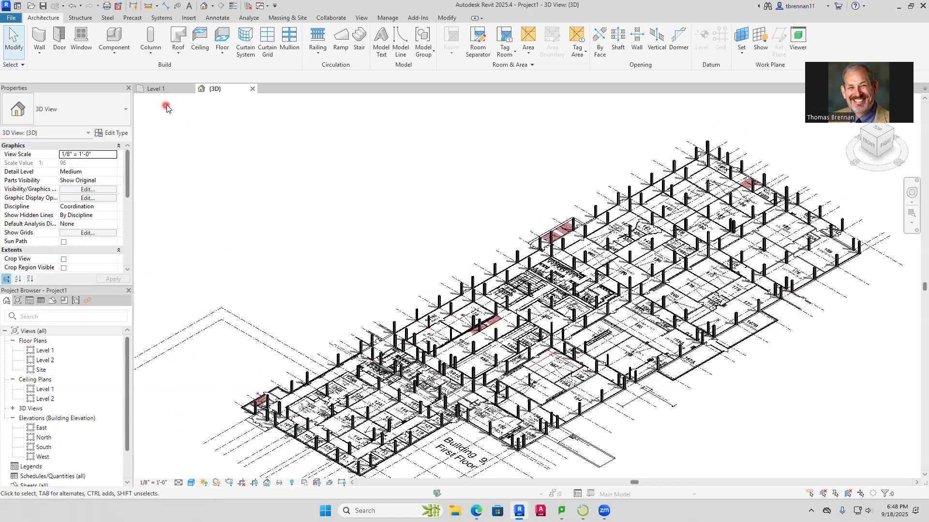
Measure the thickness of the front wall at the corridor 191A entrance vestibule on the Level 1 floor plan
left_click(160, 92)
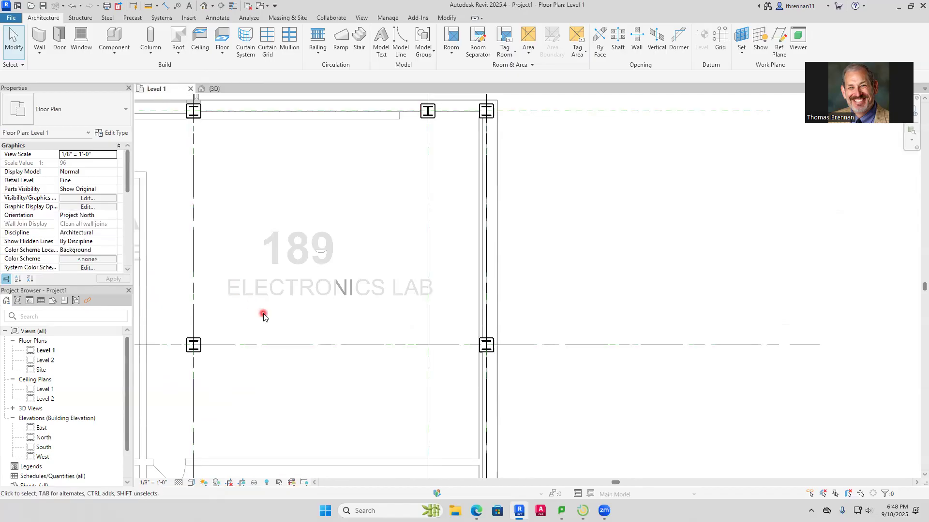
scroll(264, 315, "down", 6)
middle_click_drag(265, 315, 578, 189)
scroll(561, 222, "down", 2)
scroll(556, 296, "down", 2)
middle_click_drag(556, 297, 524, 225)
left_click(476, 340)
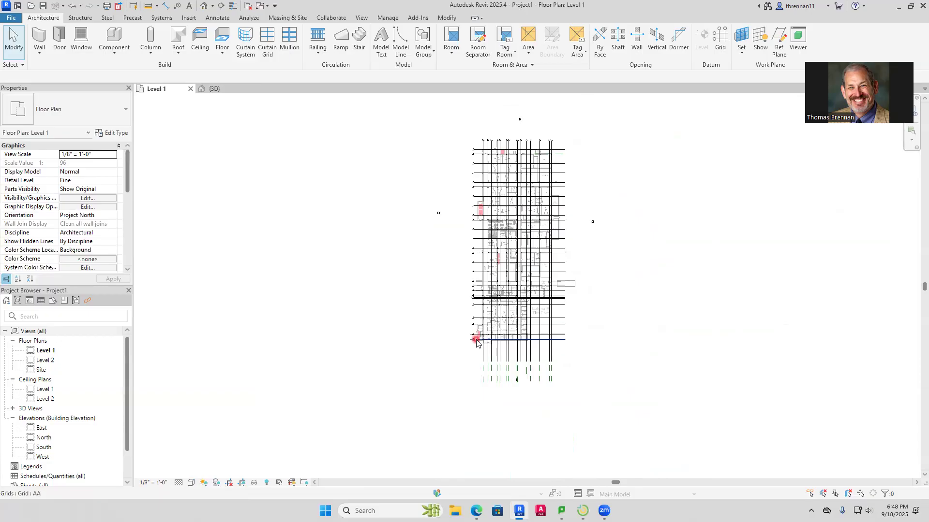
scroll(477, 340, "up", 8)
left_click(674, 410)
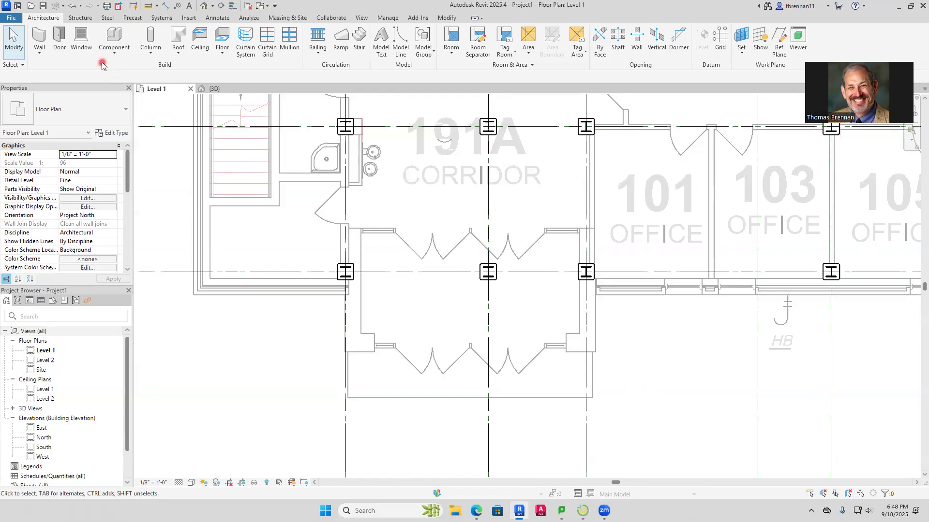
left_click(166, 6)
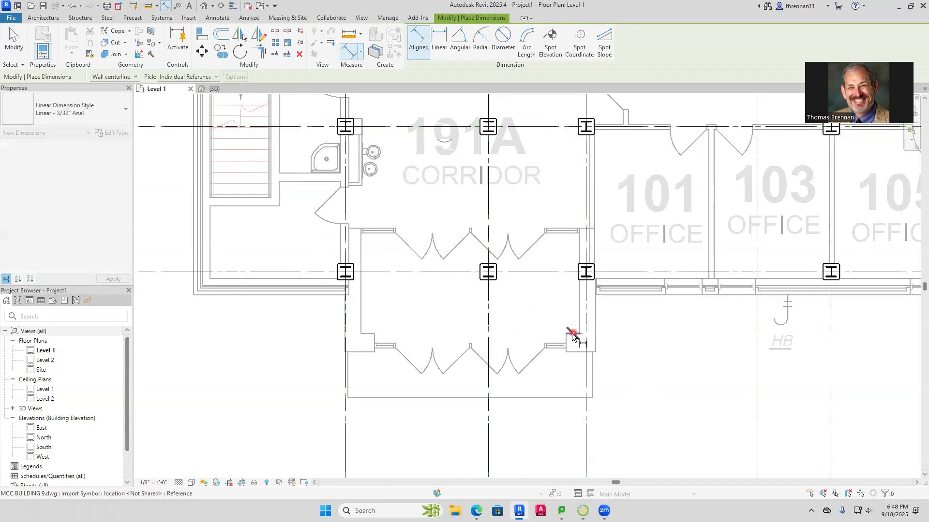
left_click(576, 352)
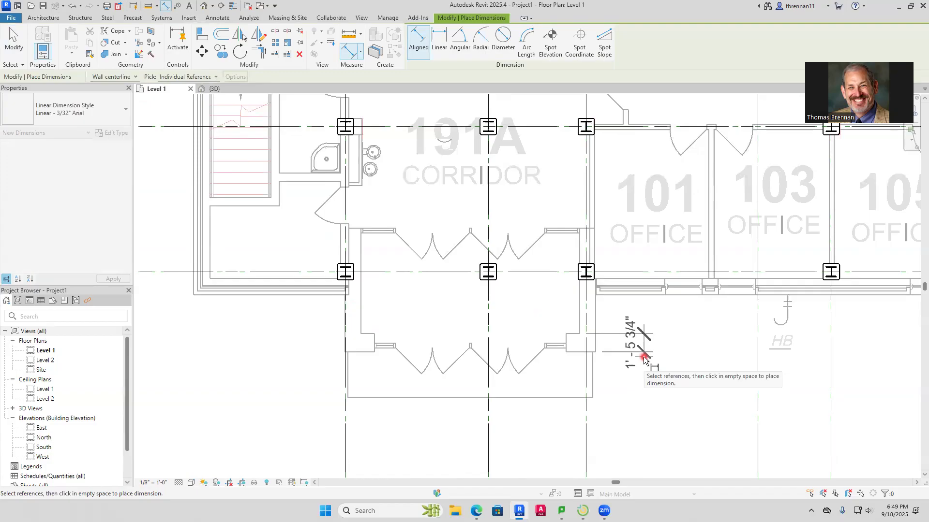
key("Escape")
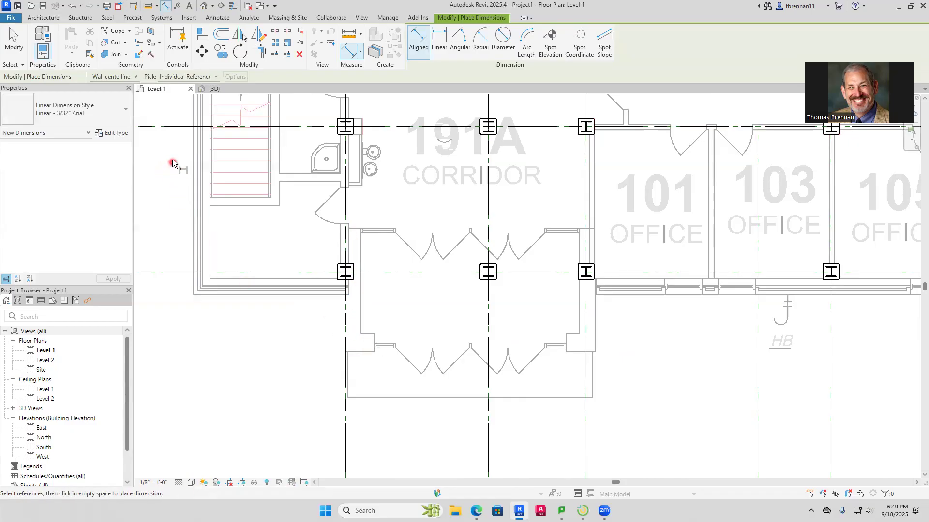
Start an architectural wall of type Basic Wall Generic - 1' 6", with its location line on Wall Centerline
left_click(44, 19)
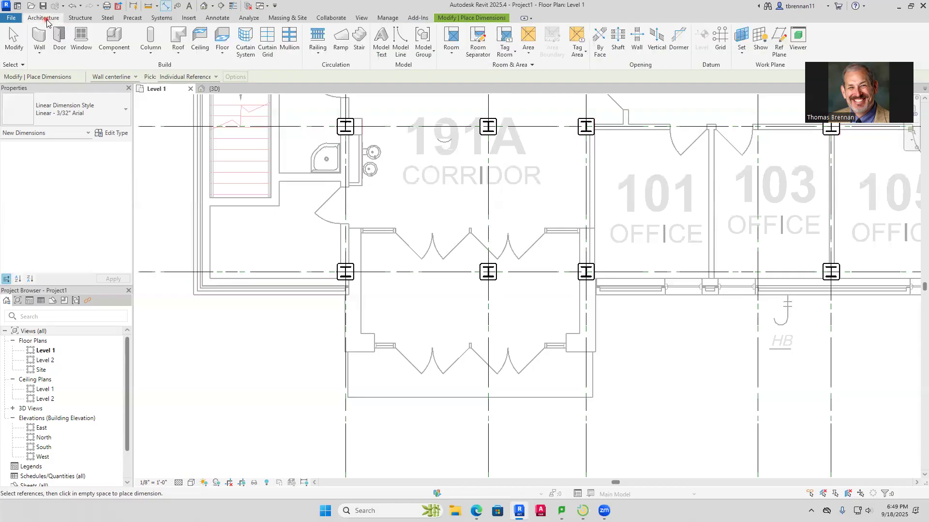
left_click(39, 54)
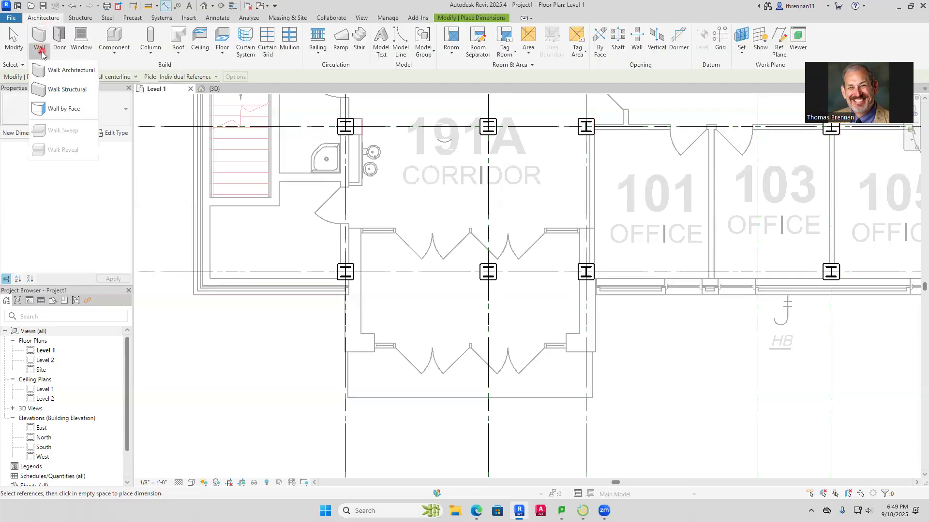
left_click(73, 73)
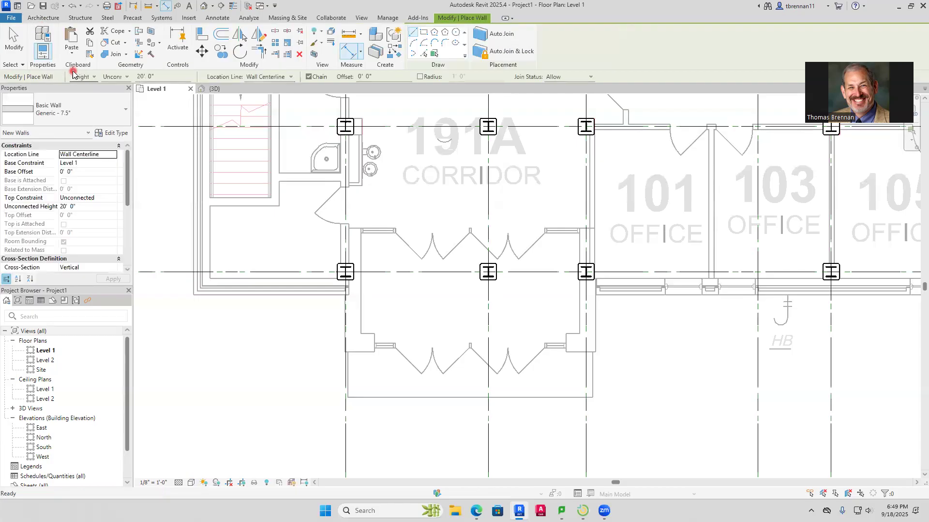
left_click(116, 110)
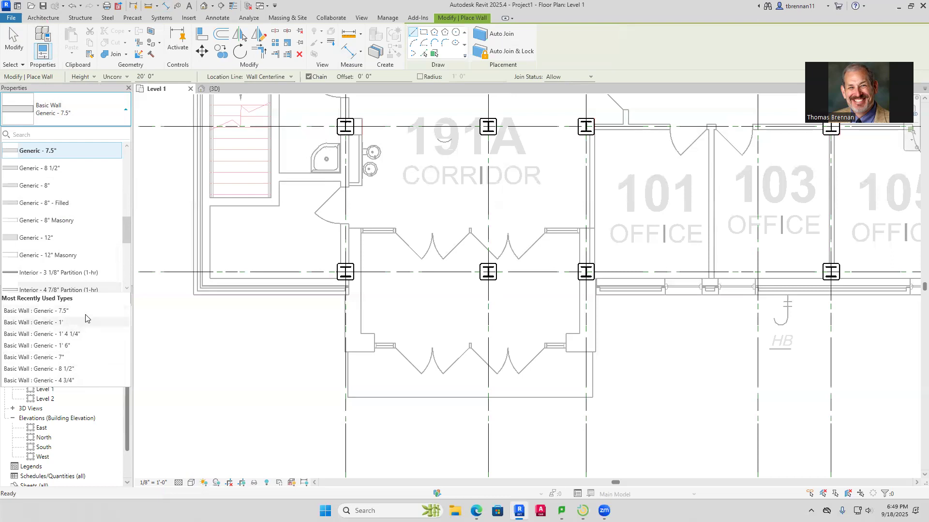
scroll(125, 258, "down", 2)
left_click_drag(124, 258, 128, 187)
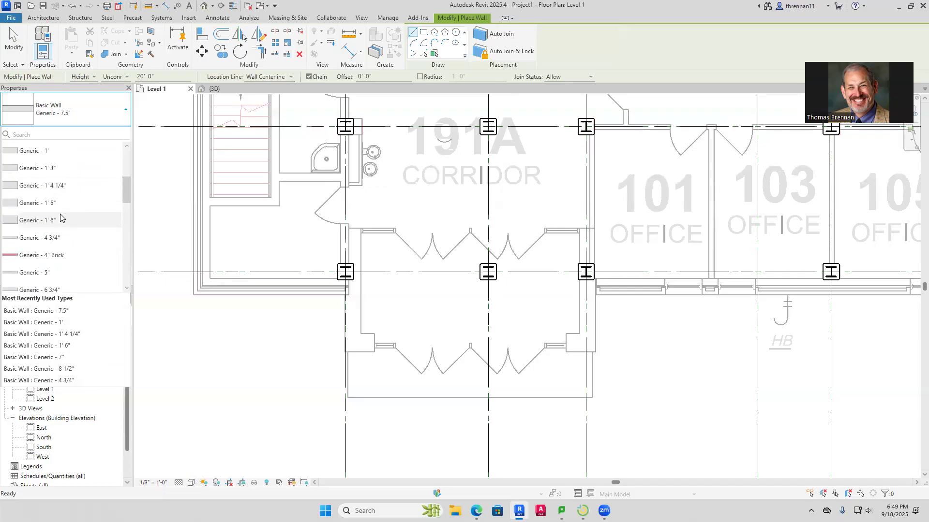
left_click(15, 222)
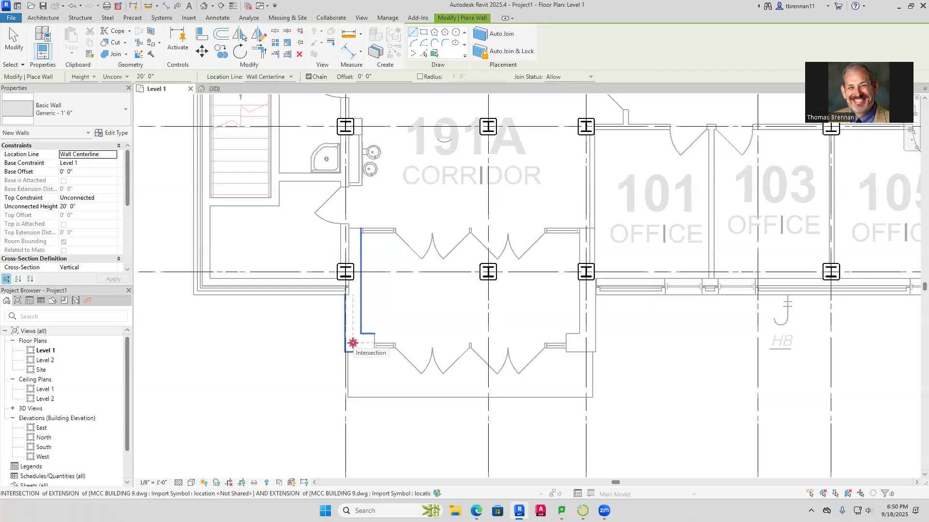
left_click(291, 77)
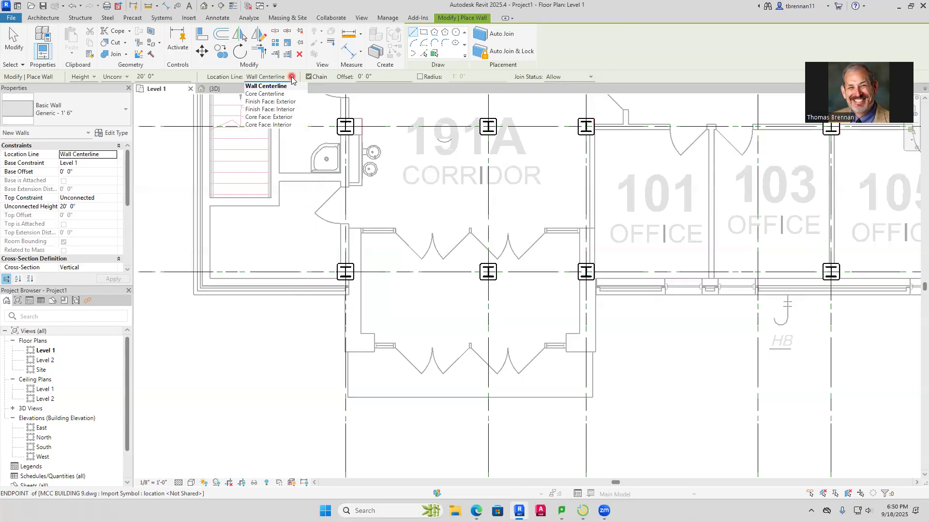
left_click(291, 79)
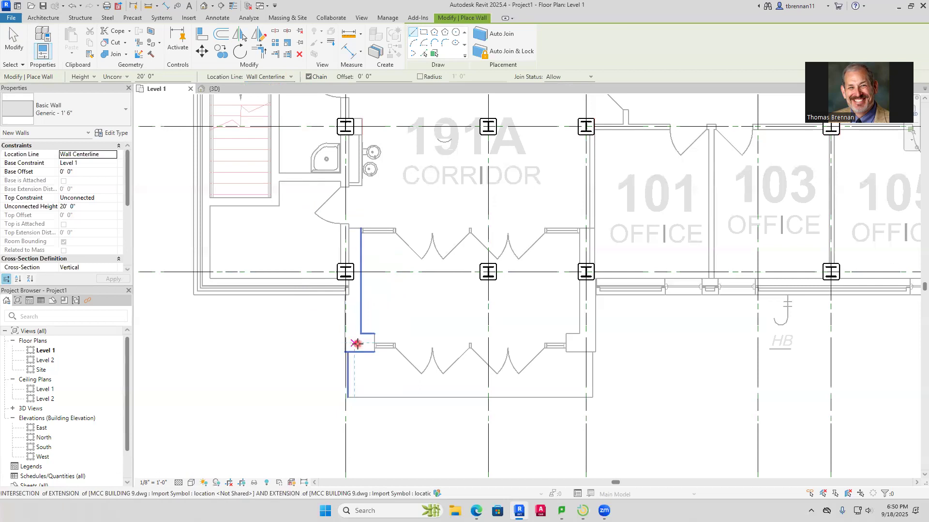
Draw the vestibule's front wall about 19' long and its side wall by office 101 up to the inner door line
left_click(354, 342)
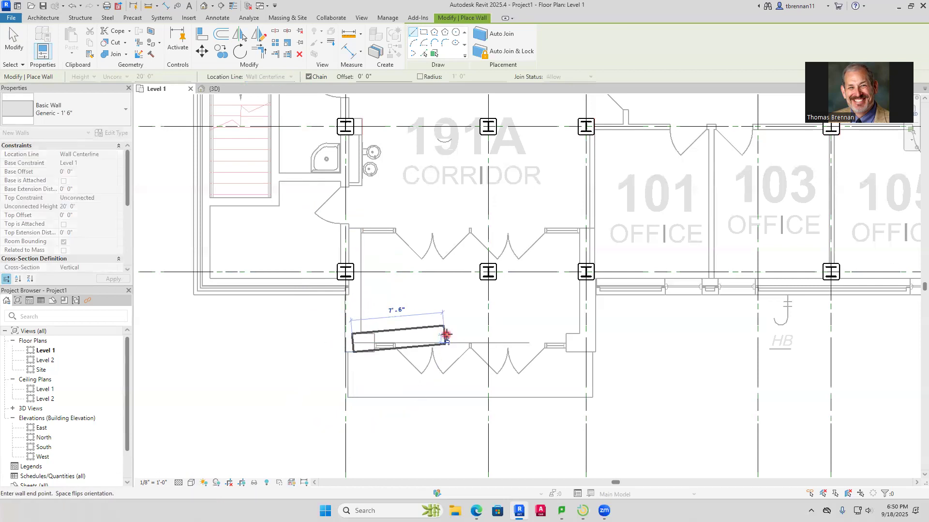
left_click(586, 343)
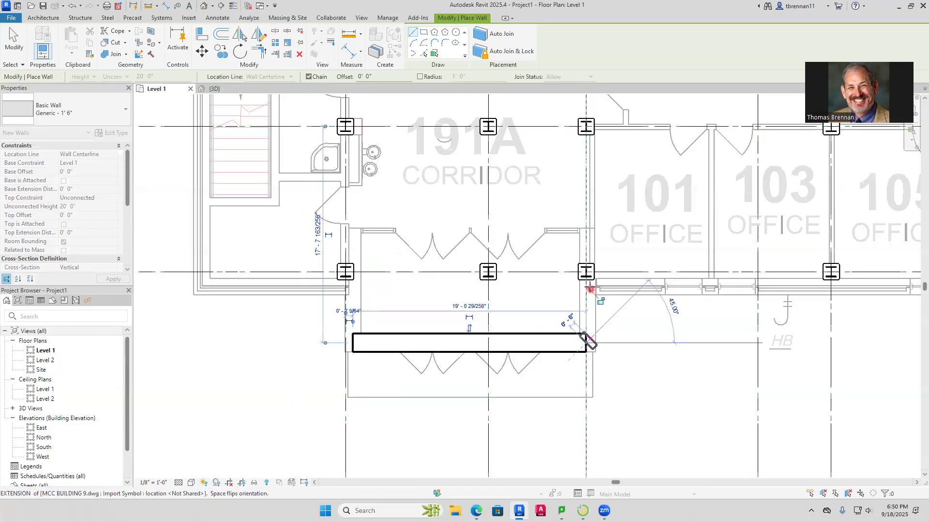
left_click(587, 229)
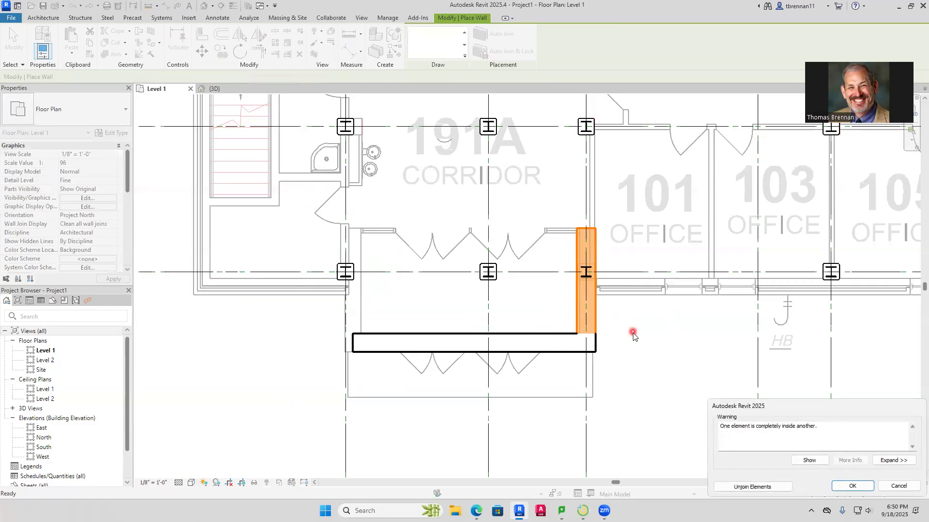
left_click(853, 487)
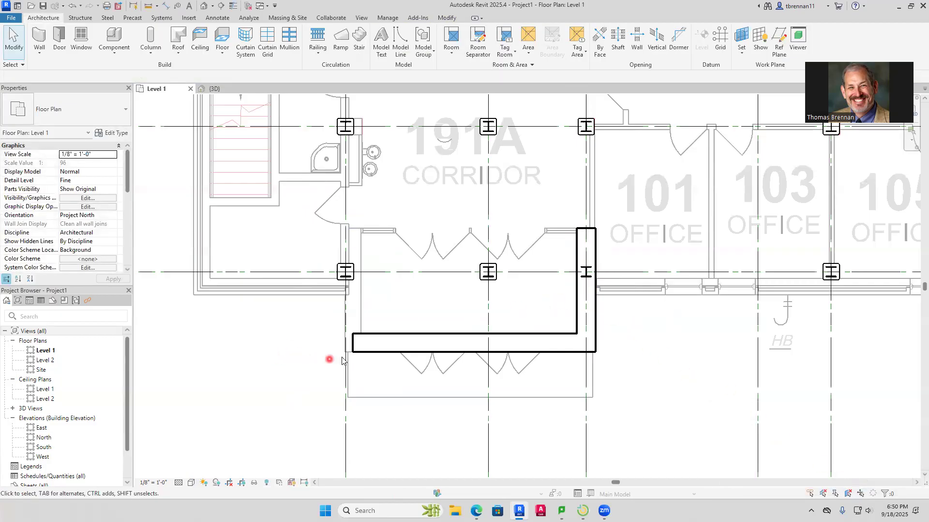
Draw the vestibule's opposite side wall, about 9' 4" long, from the front wall's free end to the inner door line
left_click(49, 46)
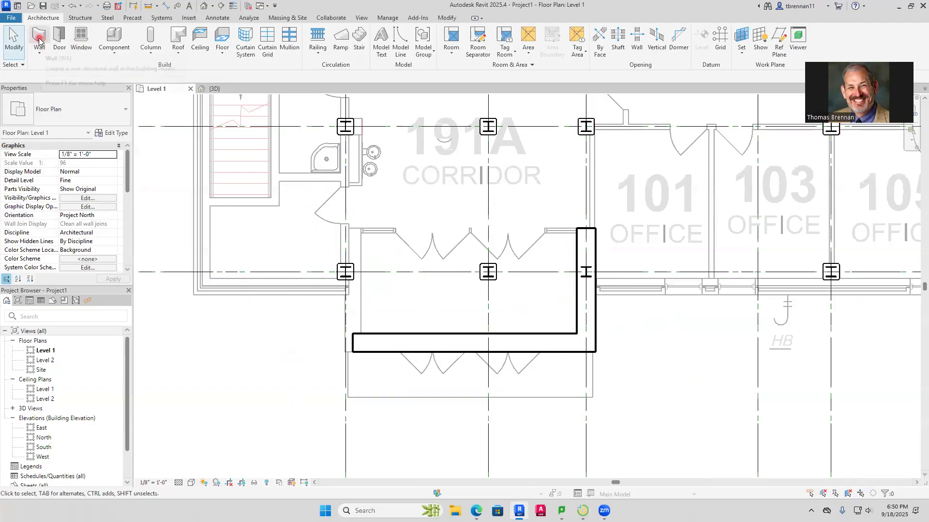
left_click(353, 344)
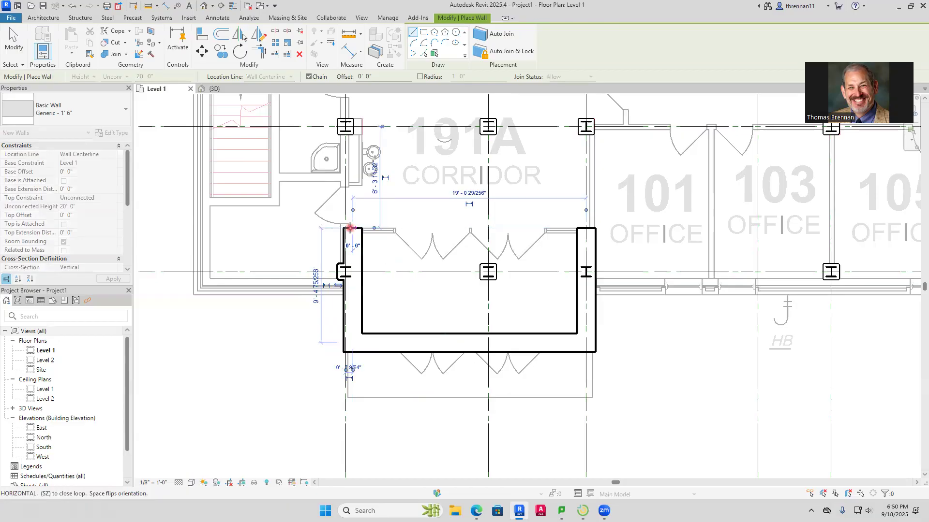
key("Escape")
key("Escape")
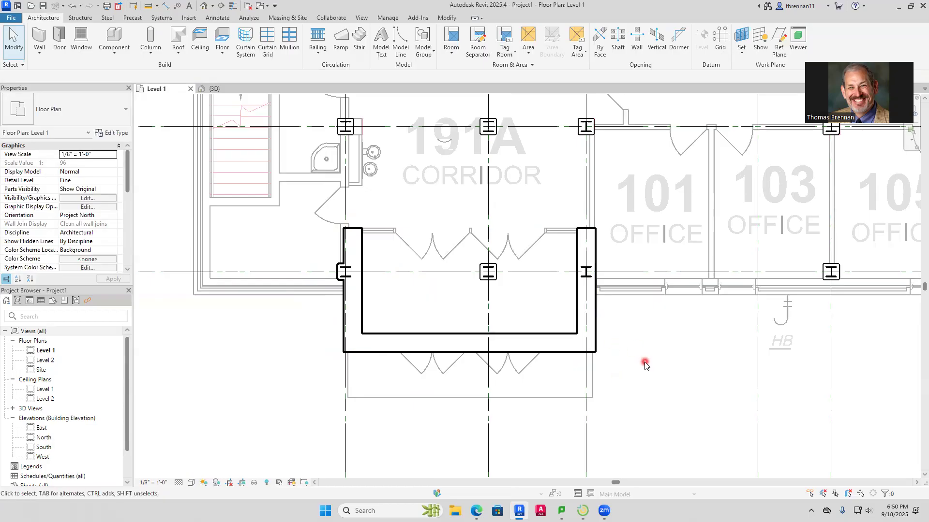
Examine the new vestibule walls at corridor 191A in the 3D view
left_click(220, 90)
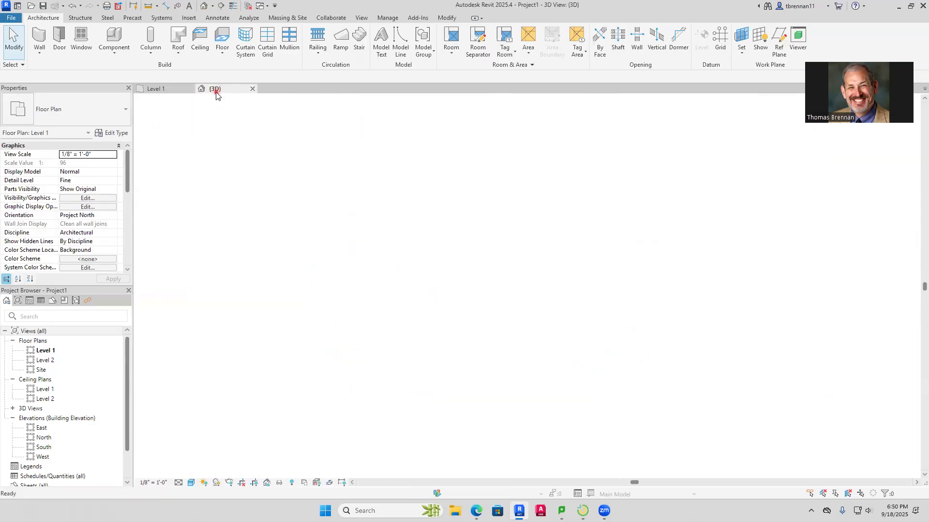
scroll(264, 433, "up", 5)
scroll(264, 433, "up", 3)
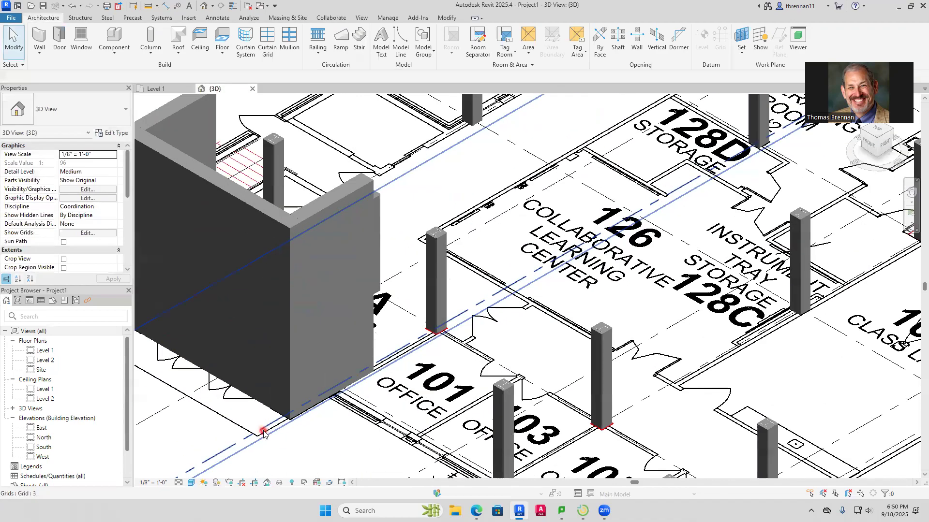
scroll(300, 424, "up", 2)
middle_click_drag(300, 424, 296, 459)
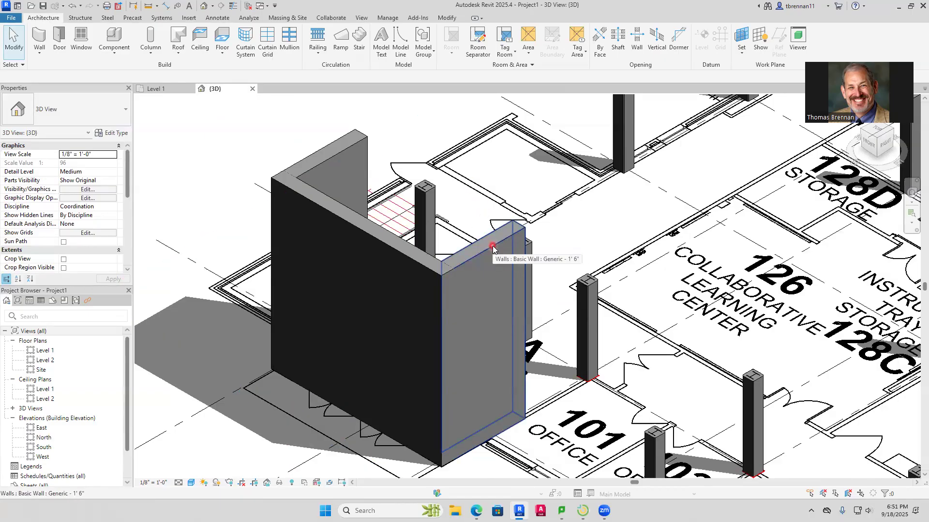
Set the top constraint of the whole chain of three vestibule walls to Up to level: Level 2
key("Tab")
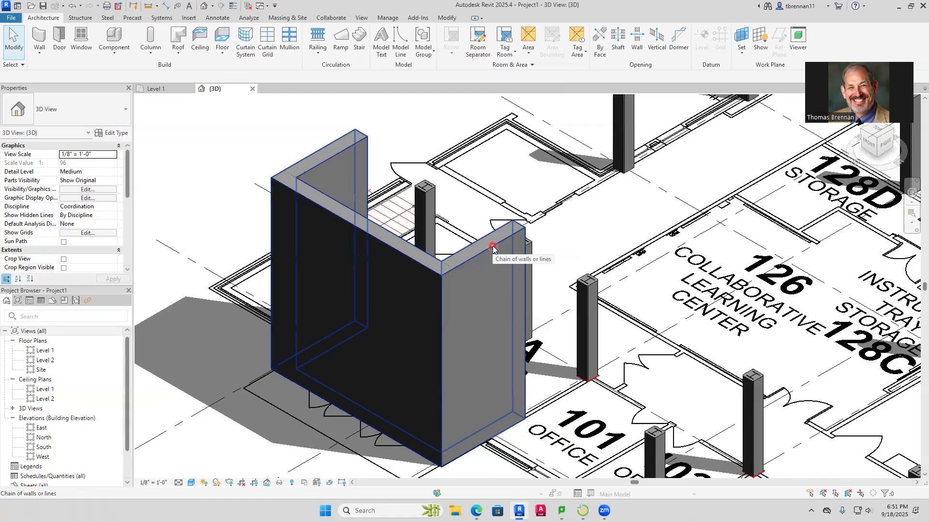
left_click(492, 247)
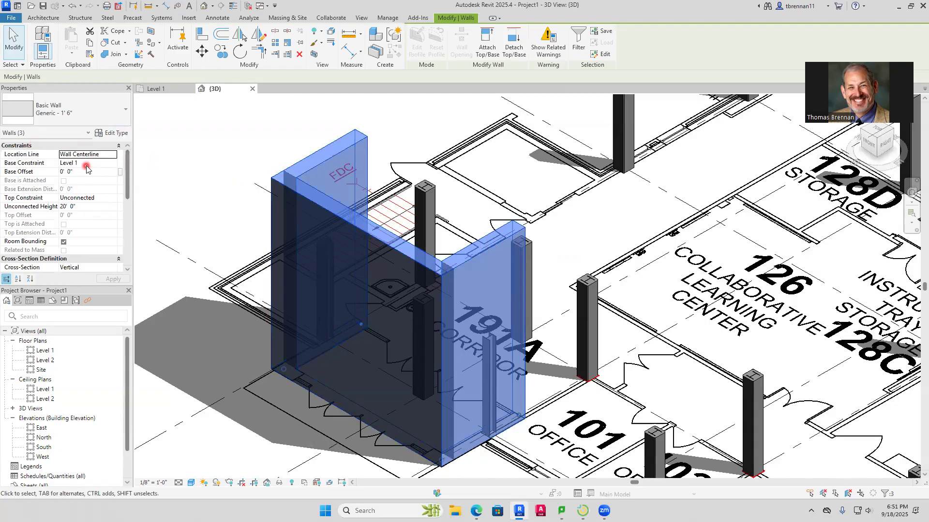
left_click(106, 199)
left_click(112, 199)
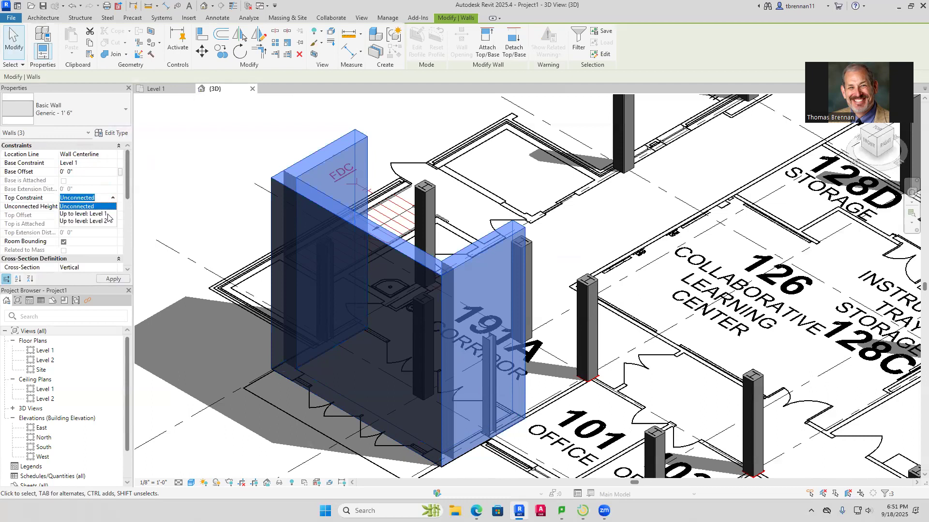
left_click(94, 223)
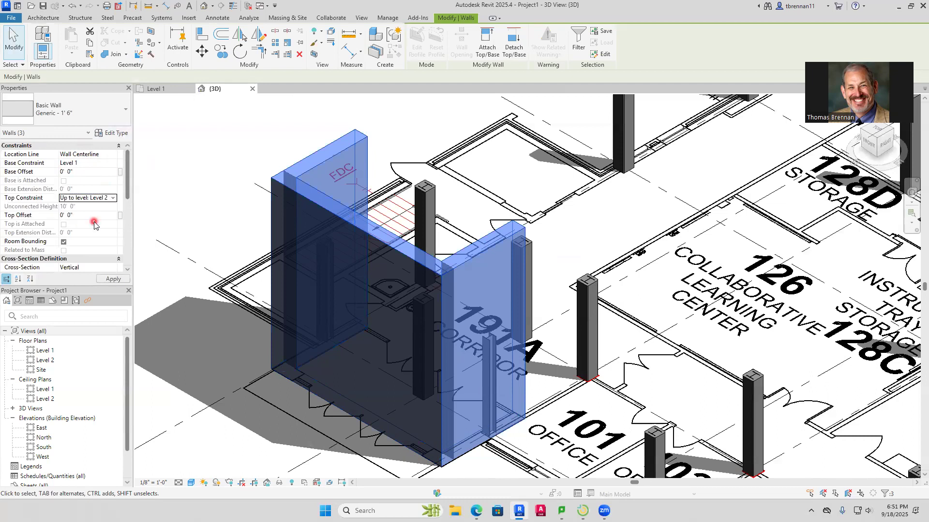
left_click(113, 279)
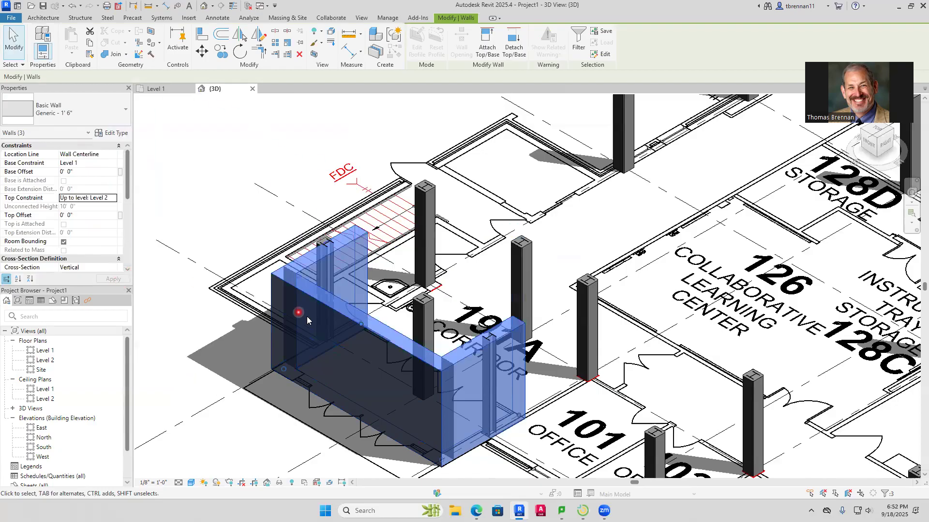
key("Escape")
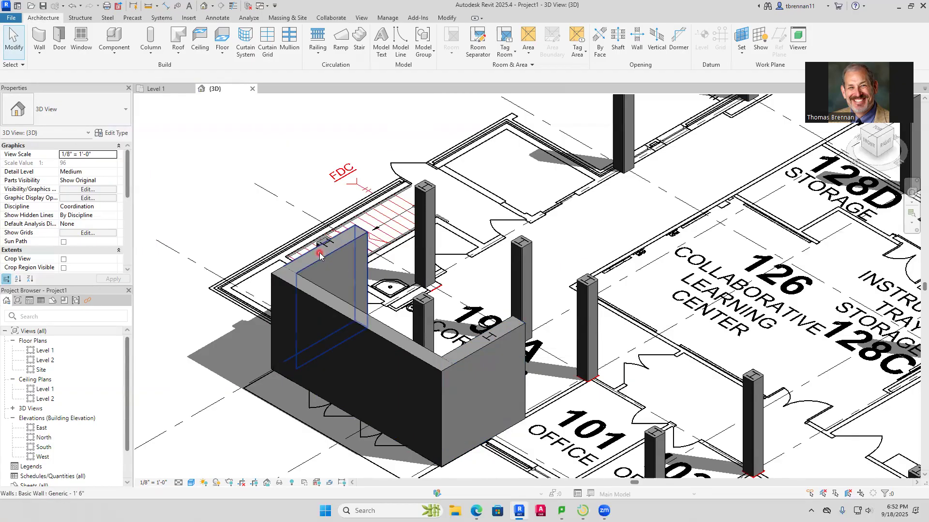
Undo the vestibule walls' top constraint change, keeping all three walls in place
key("ctrl+z")
key("ctrl+z")
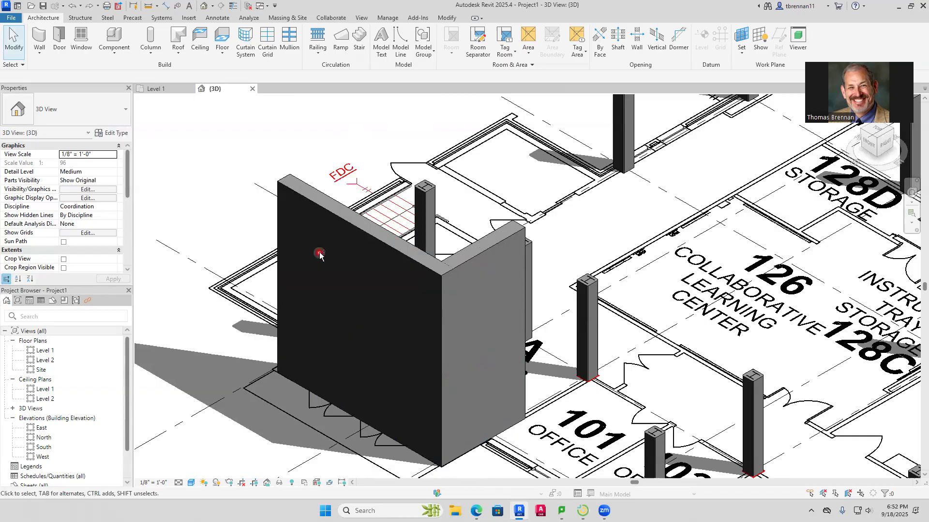
left_click(89, 6)
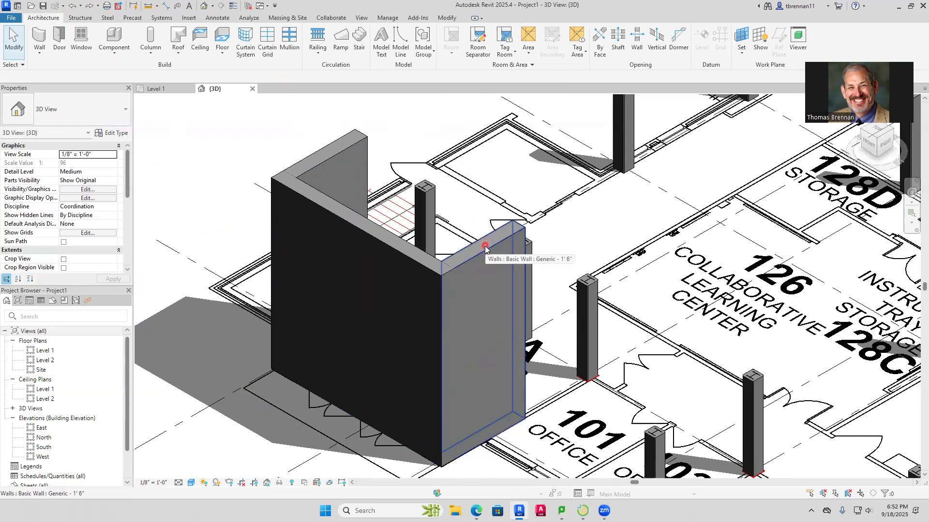
Set the top constraint of the chain of three vestibule walls to Up to level: Level 2
key("Tab")
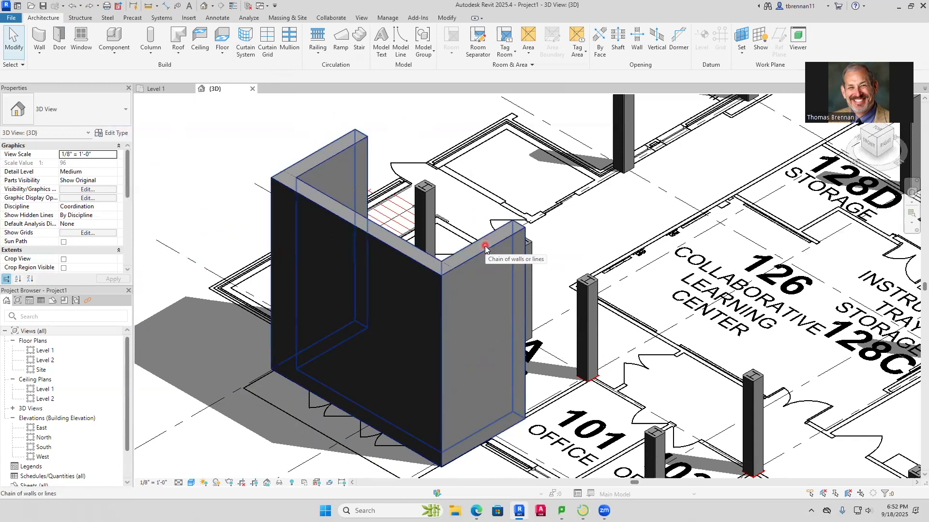
left_click(485, 247)
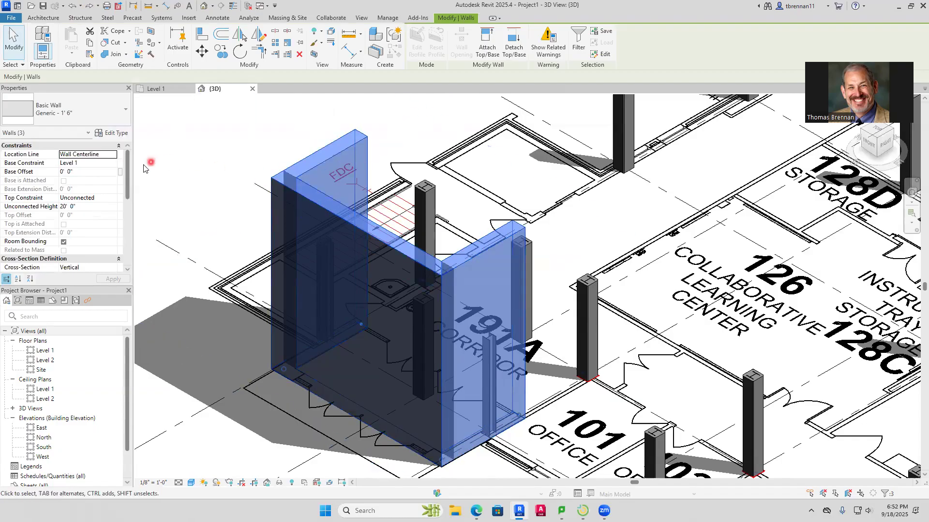
left_click(107, 200)
left_click(112, 199)
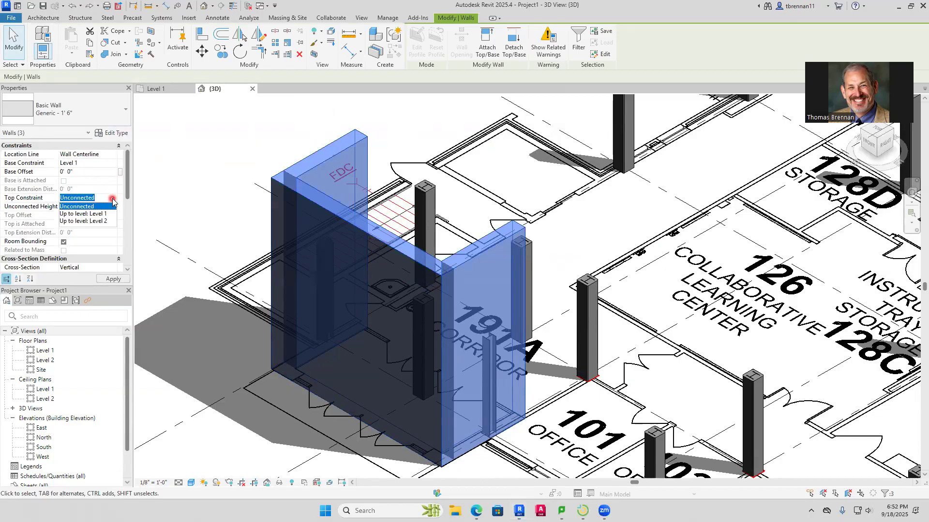
left_click(101, 222)
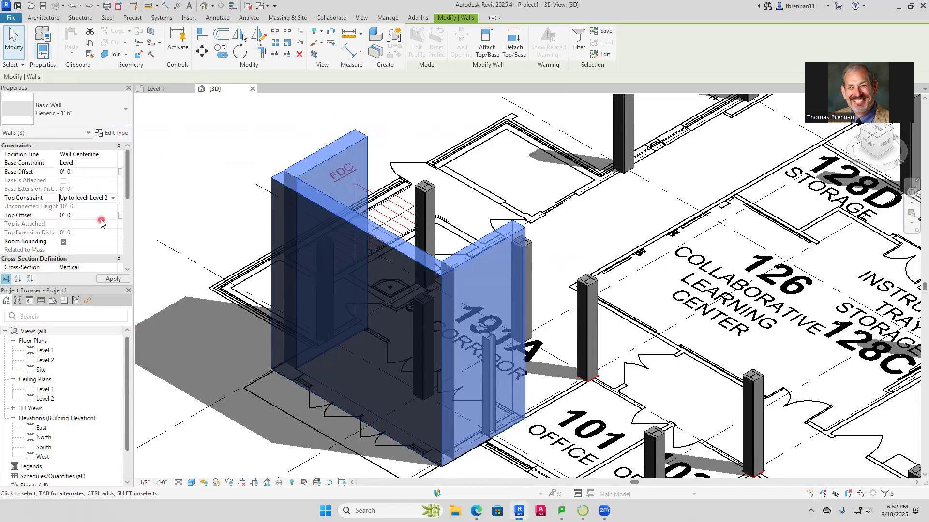
left_click(113, 279)
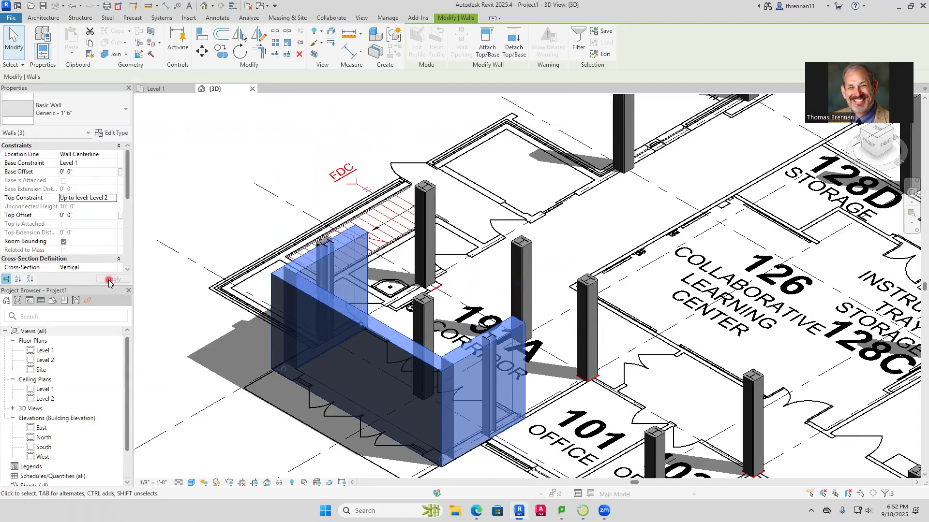
left_click(284, 189)
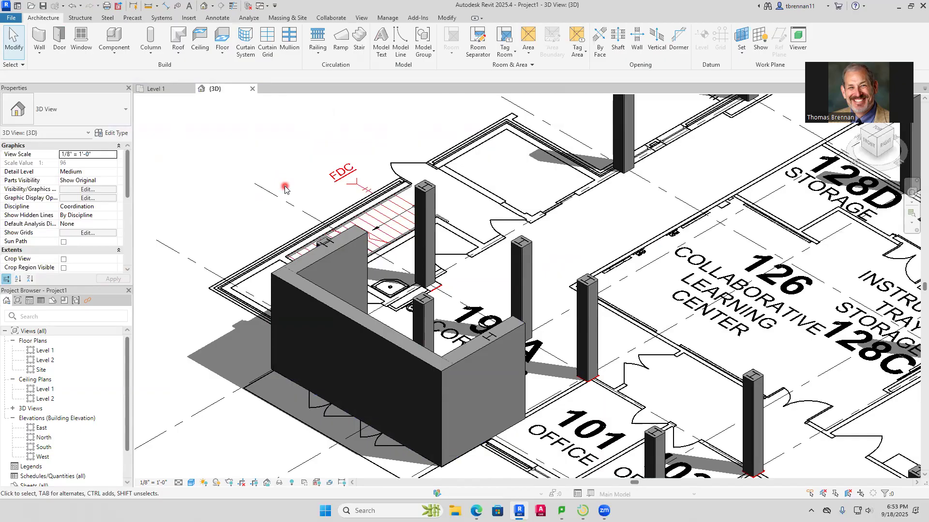
Measure the thickness of the stair block's lower exterior wall near grid AA in the Level 1 plan
left_click(156, 89)
scroll(393, 232, "down", 2)
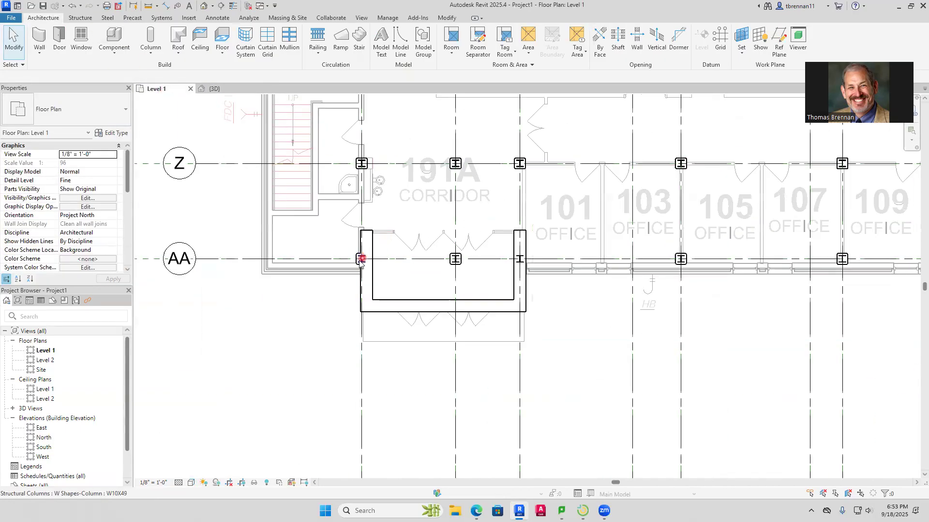
scroll(298, 269, "down", 4)
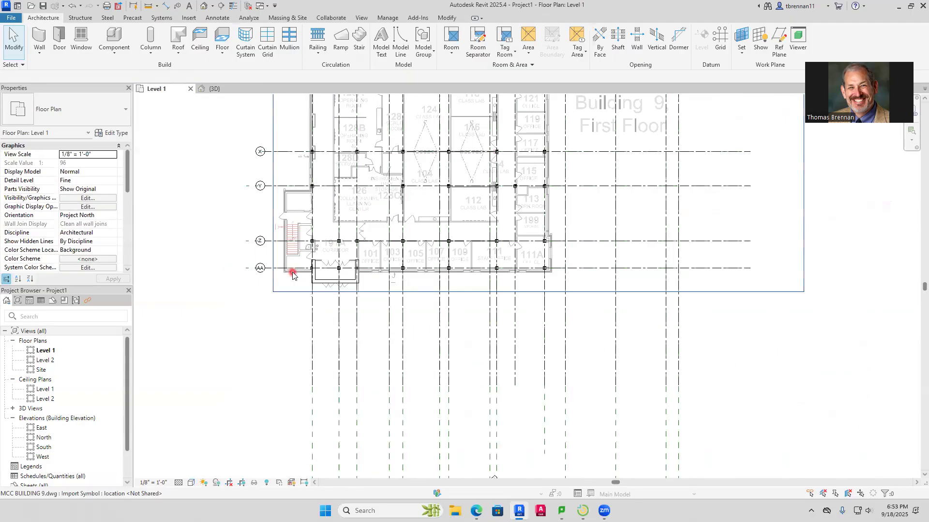
scroll(319, 207, "up", 2)
scroll(321, 290, "up", 3)
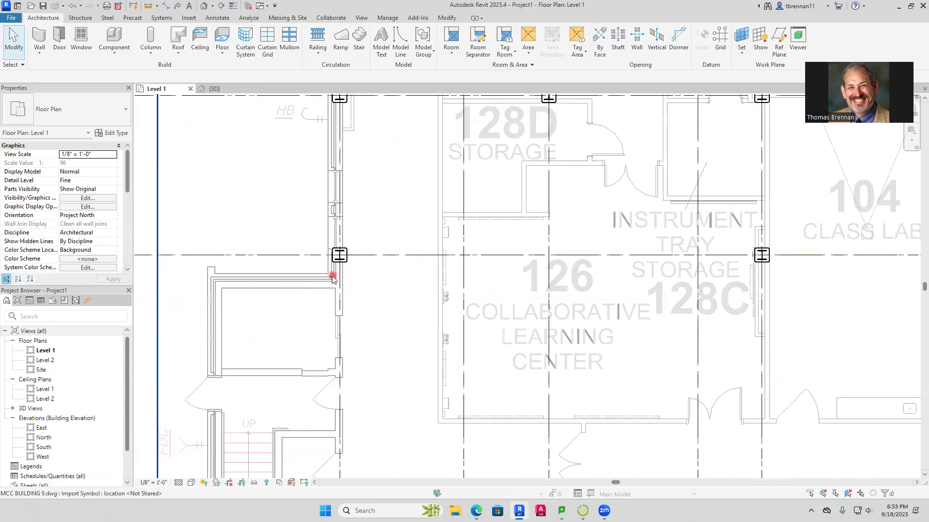
scroll(281, 309, "down", 4)
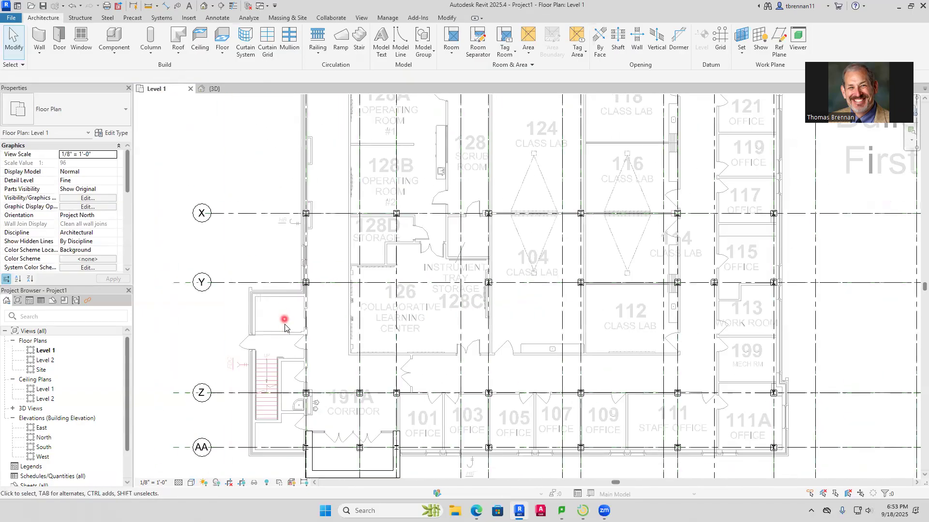
scroll(279, 438, "up", 4)
scroll(280, 439, "up", 6)
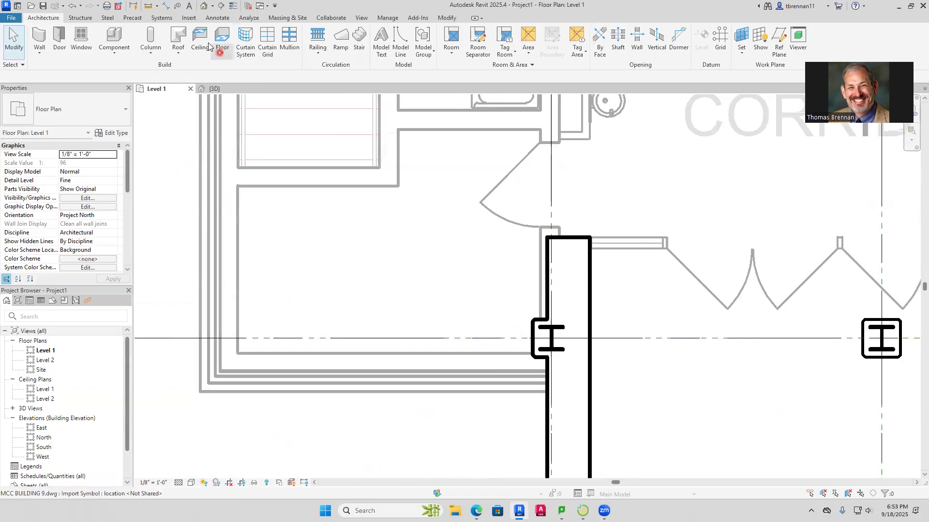
left_click(167, 6)
left_click(478, 353)
left_click(476, 391)
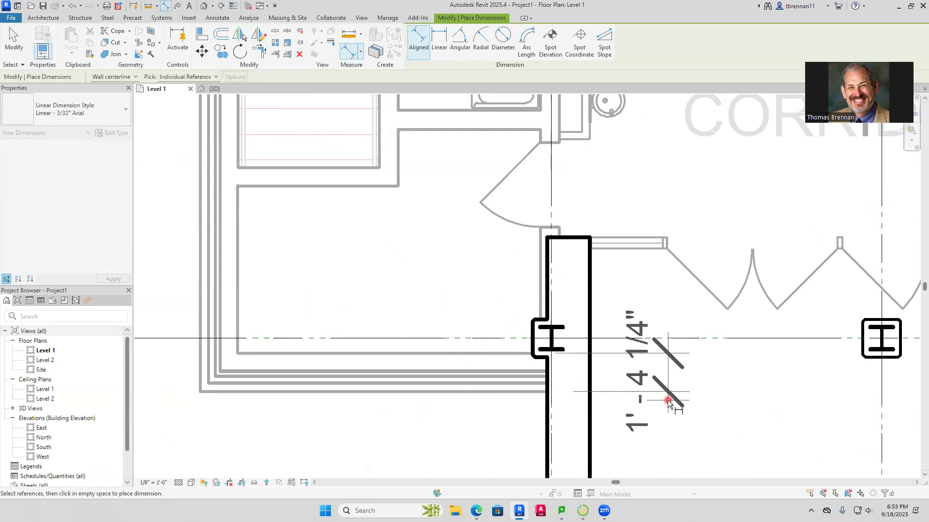
key("Escape")
key("Escape")
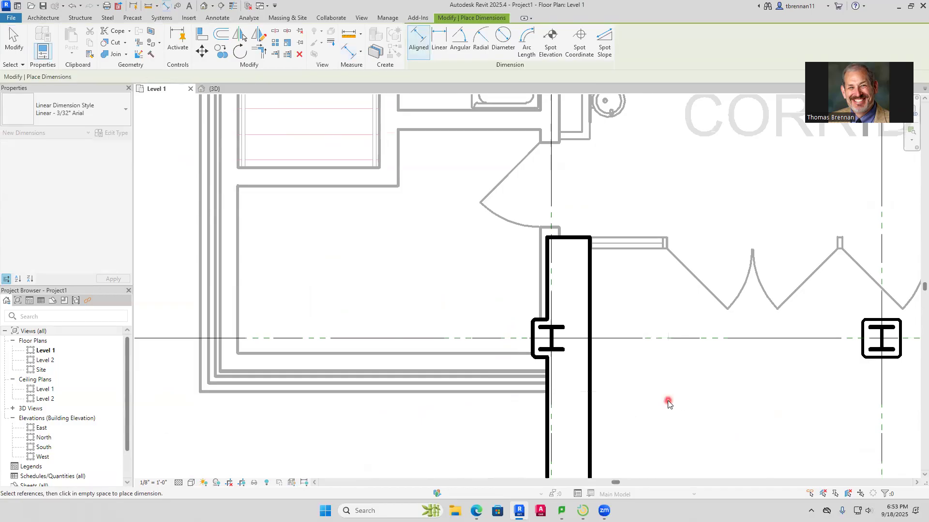
Set up a Generic - 1' 4 1/4" wall with the location line at Finish Face: Exterior, and display thin lines
left_click(39, 51)
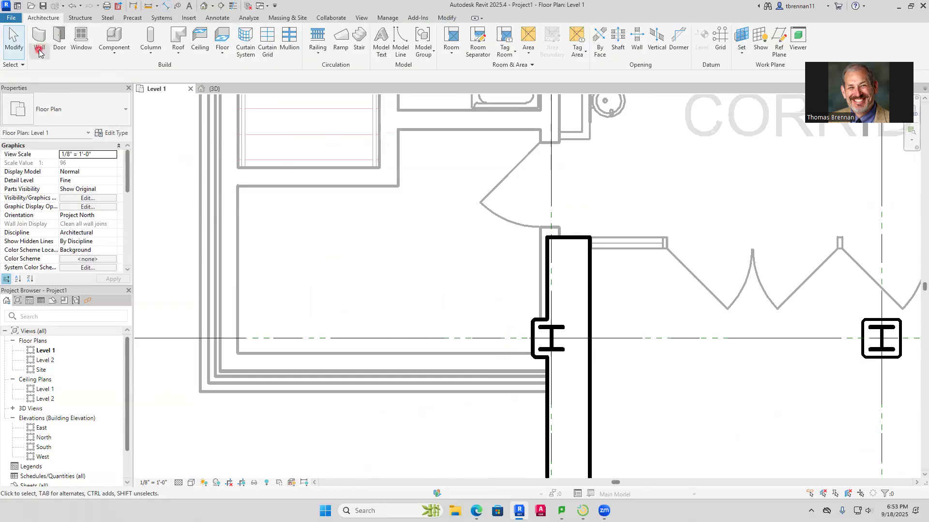
left_click(56, 69)
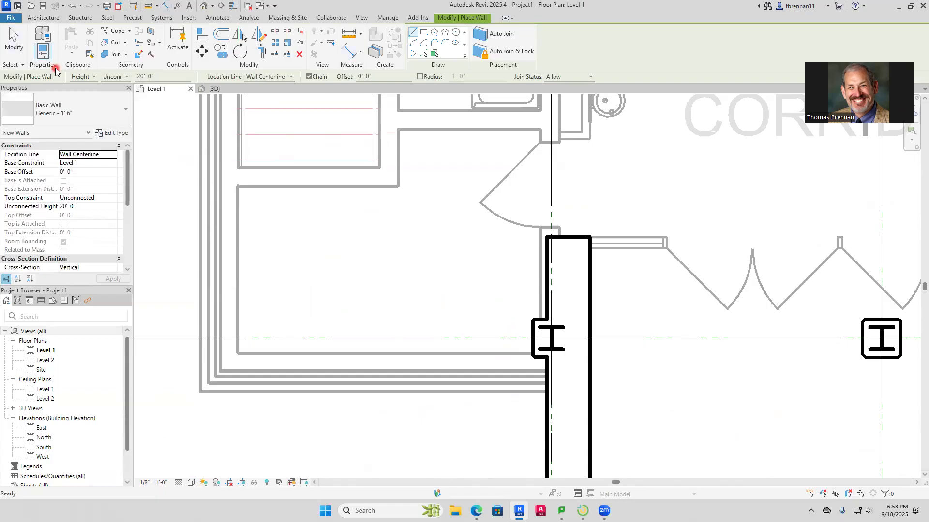
left_click(119, 112)
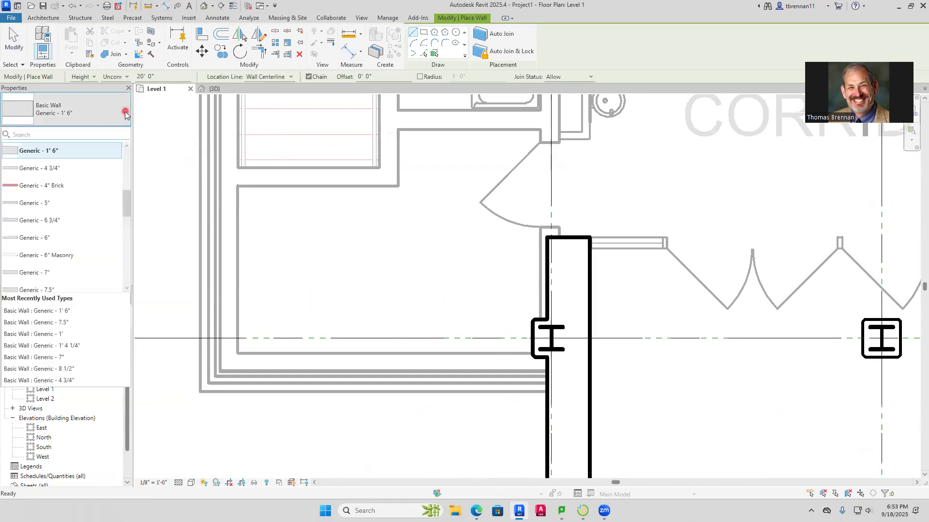
left_click(58, 346)
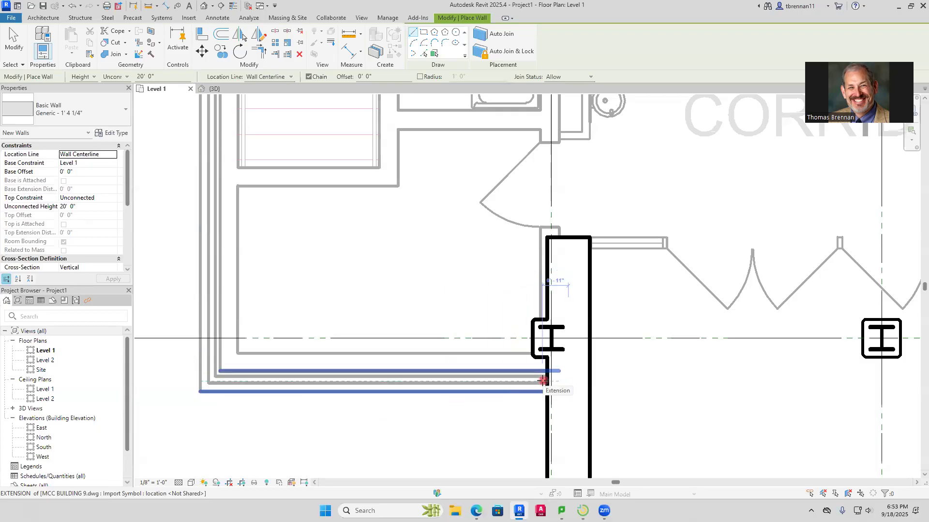
left_click(542, 381)
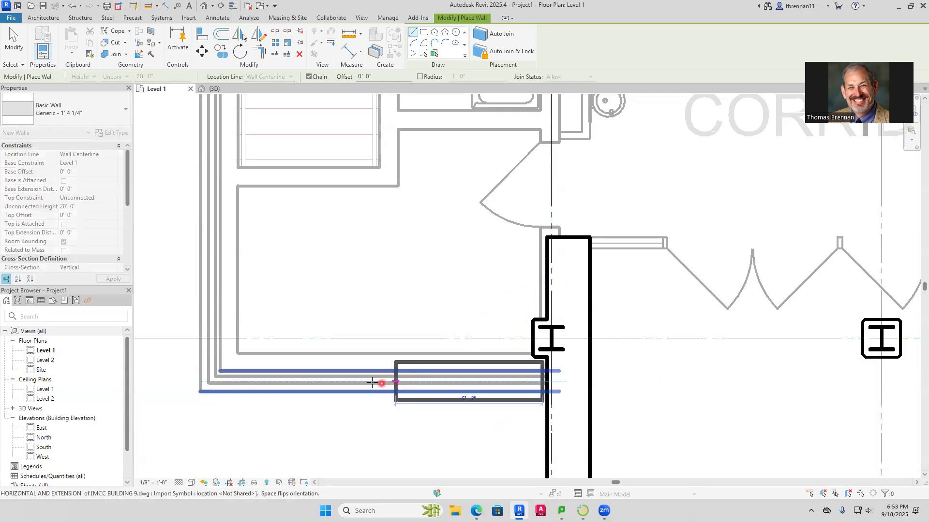
key("Escape")
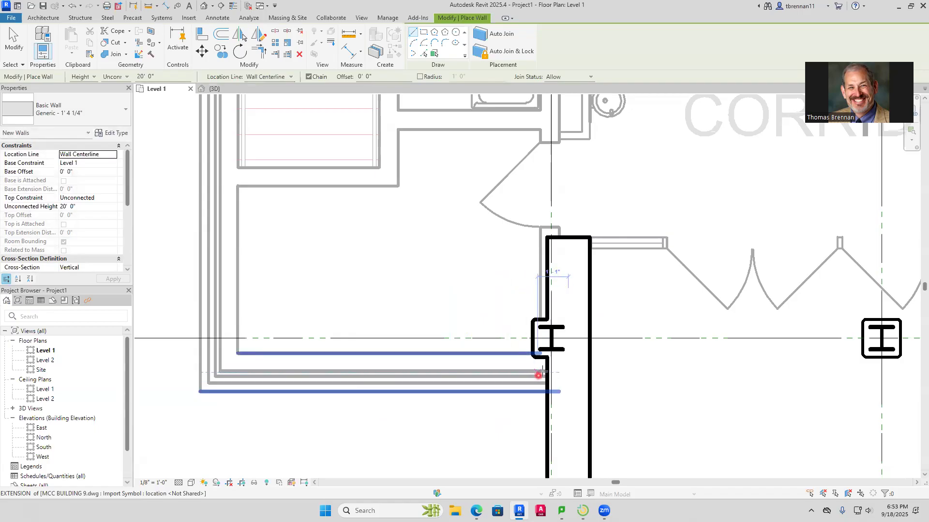
left_click(293, 78)
left_click(270, 101)
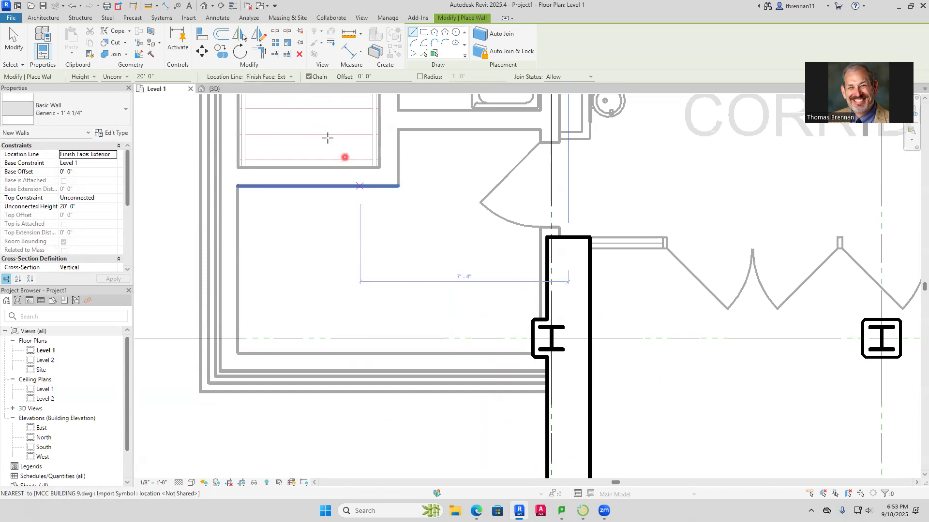
left_click(234, 7)
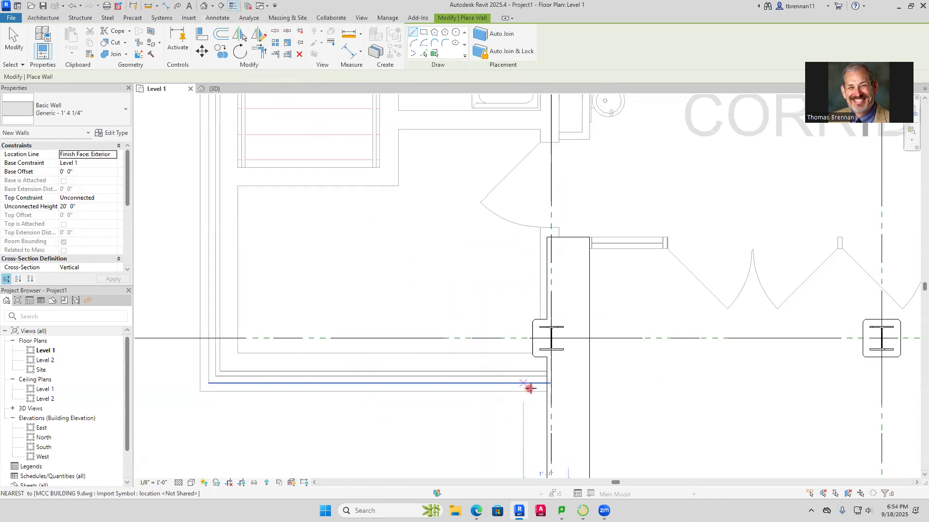
Draw the stair block's exterior walls from the vestibule wall about 12' 2" to the outer corner, up the outer side, and across to the main building near grid Y
left_click(546, 391)
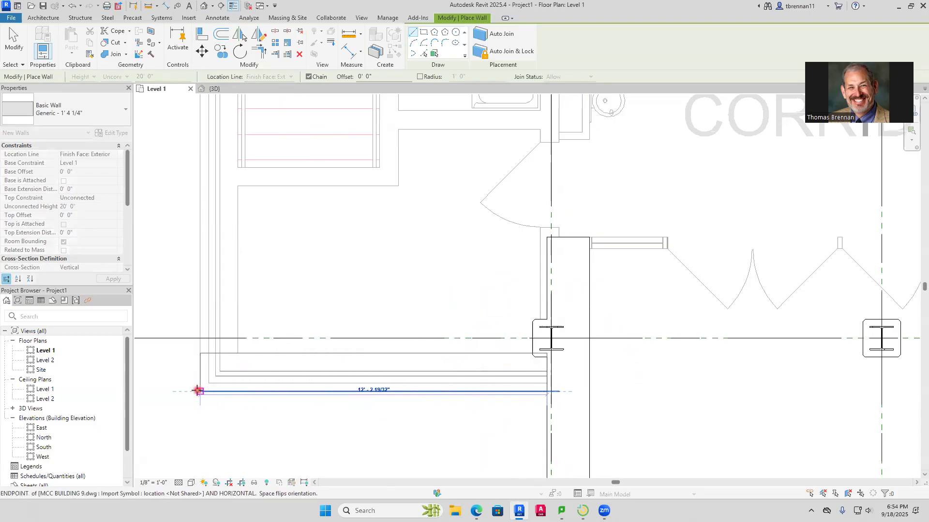
left_click(197, 391)
scroll(213, 172, "down", 1)
middle_click_drag(221, 120, 227, 367)
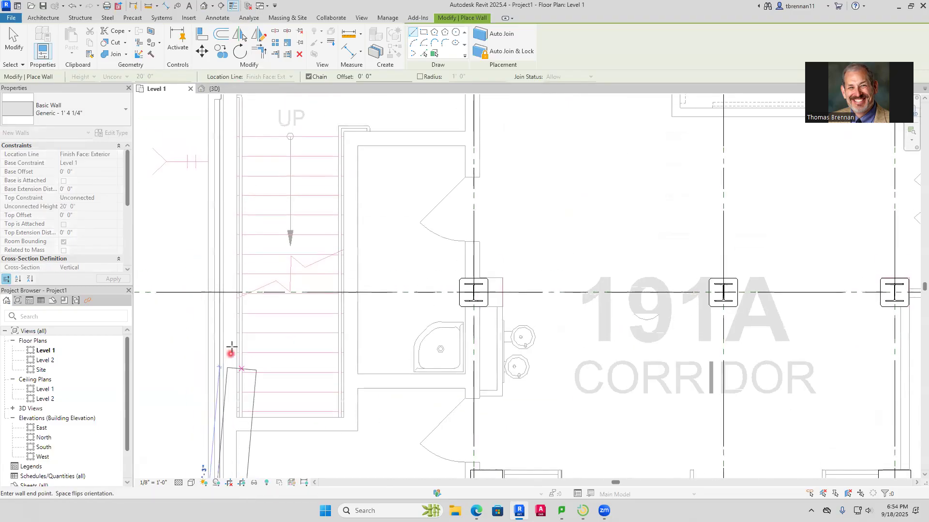
middle_click_drag(228, 120, 232, 461)
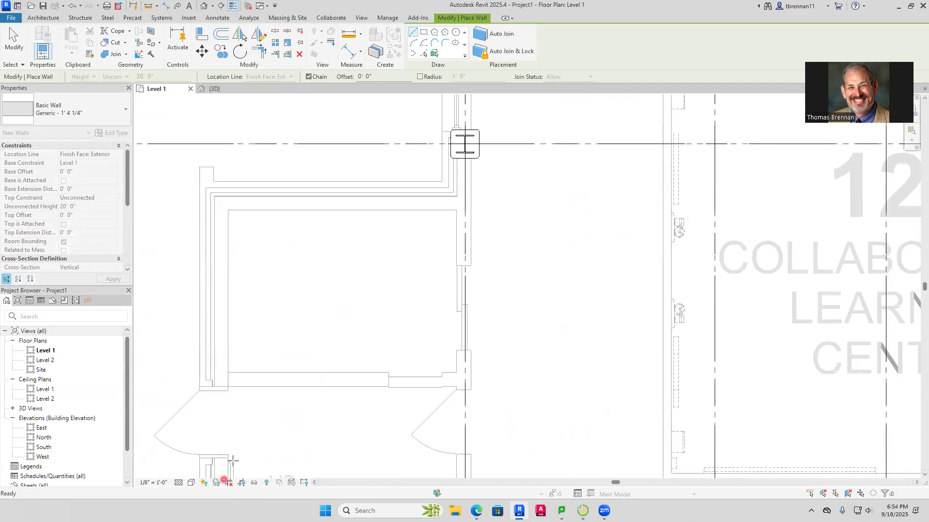
left_click(200, 183)
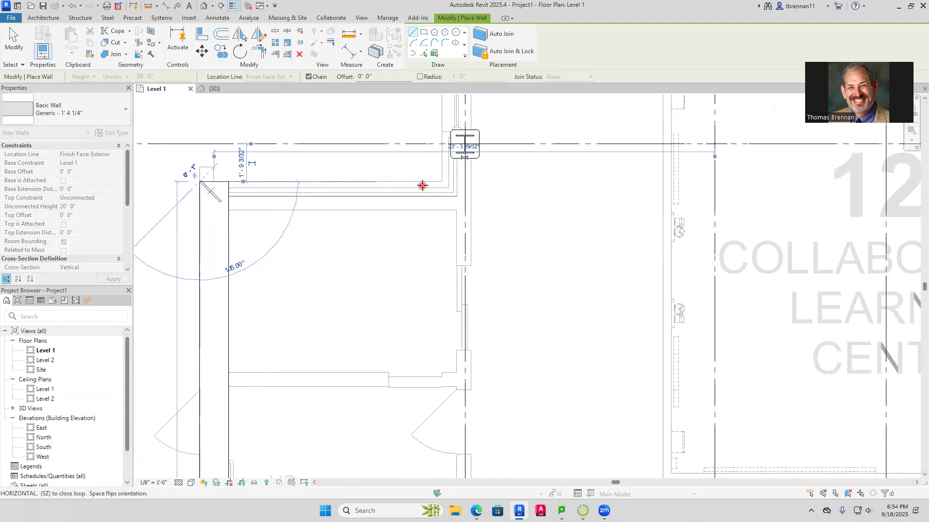
left_click(441, 180)
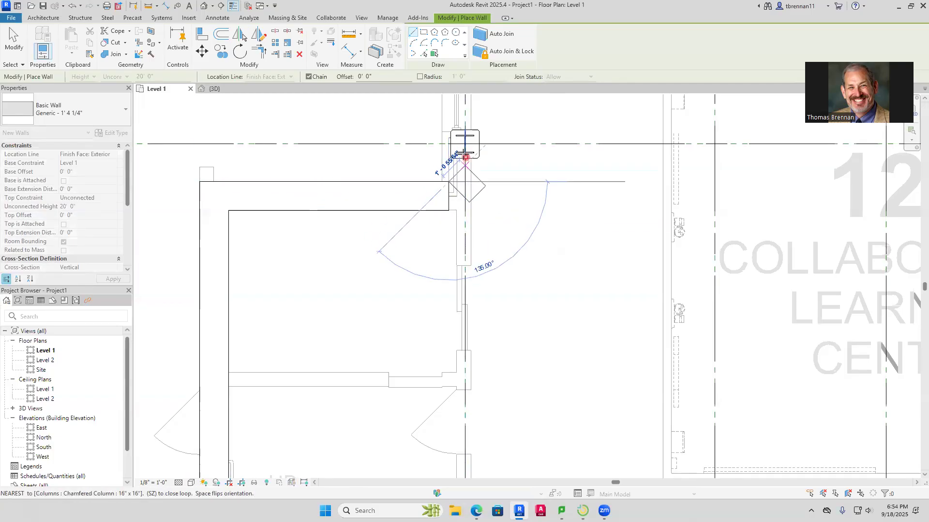
Examine the building's outer wall line from grid Y up past grid Q for the next wall's end point
scroll(461, 150, "down", 3)
middle_click_drag(467, 160, 423, 453)
scroll(428, 276, "down", 5)
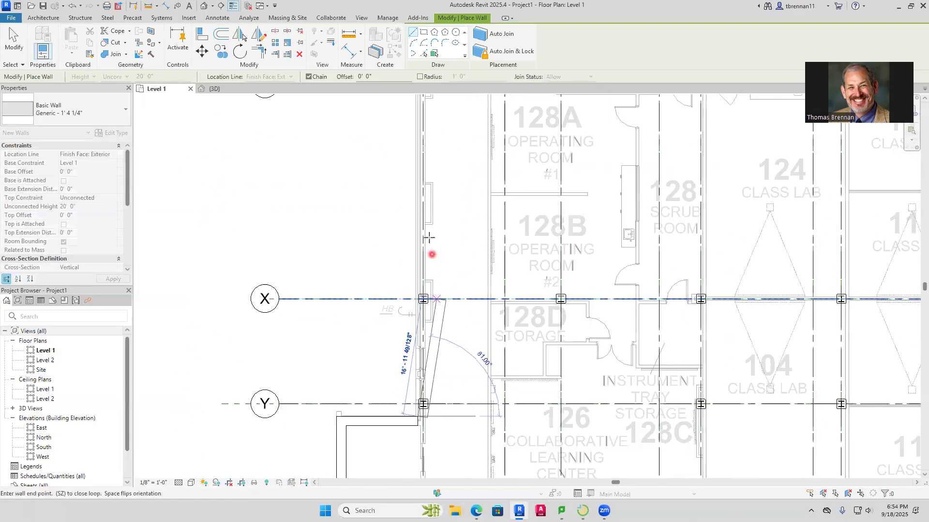
middle_click_drag(411, 269, 377, 457)
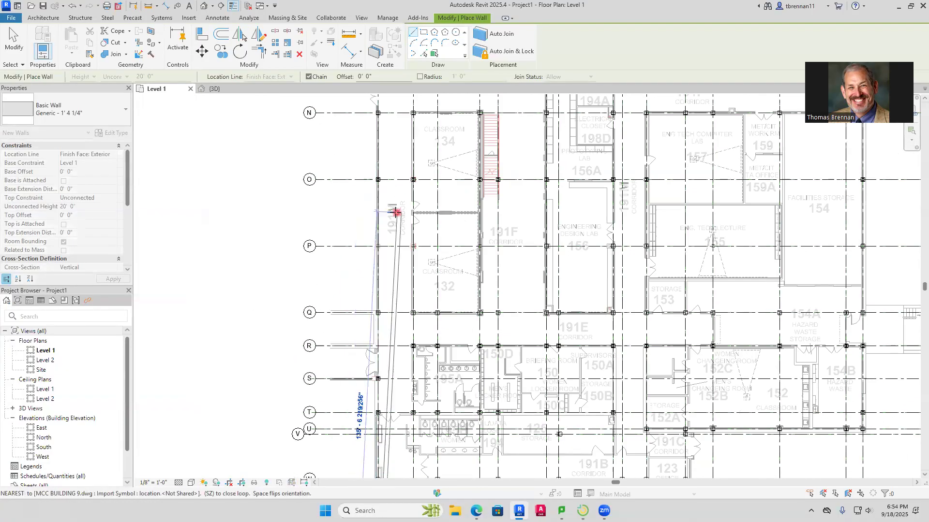
scroll(376, 399, "up", 2)
scroll(384, 305, "up", 4)
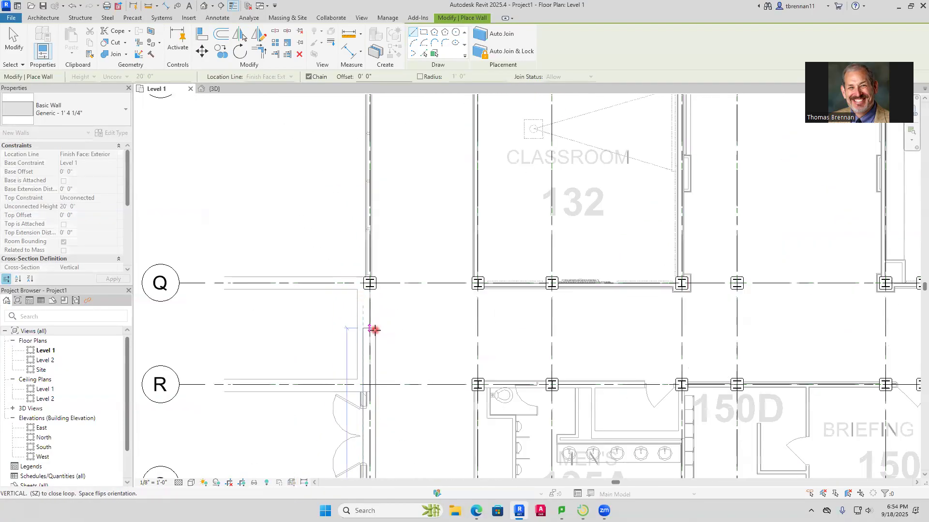
scroll(383, 326, "up", 2)
middle_click_drag(383, 325, 383, 356)
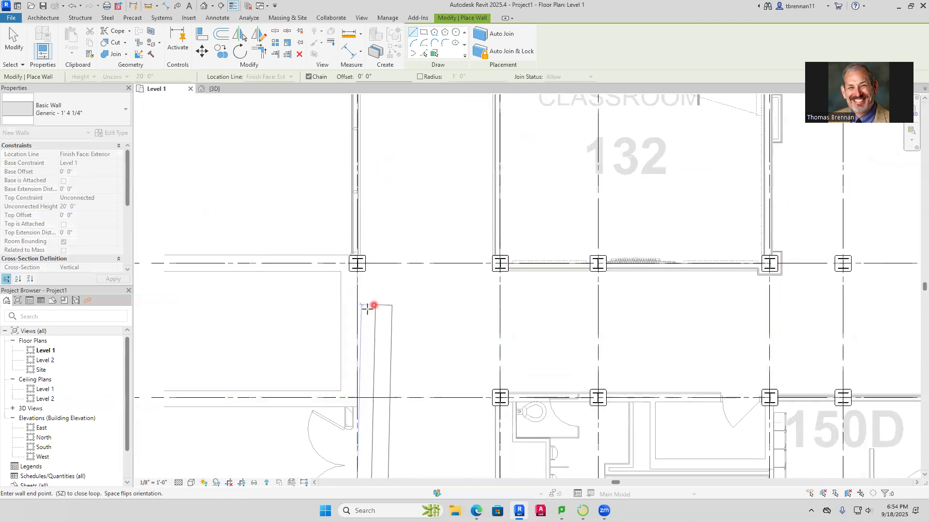
scroll(369, 406, "down", 2)
scroll(375, 209, "down", 3)
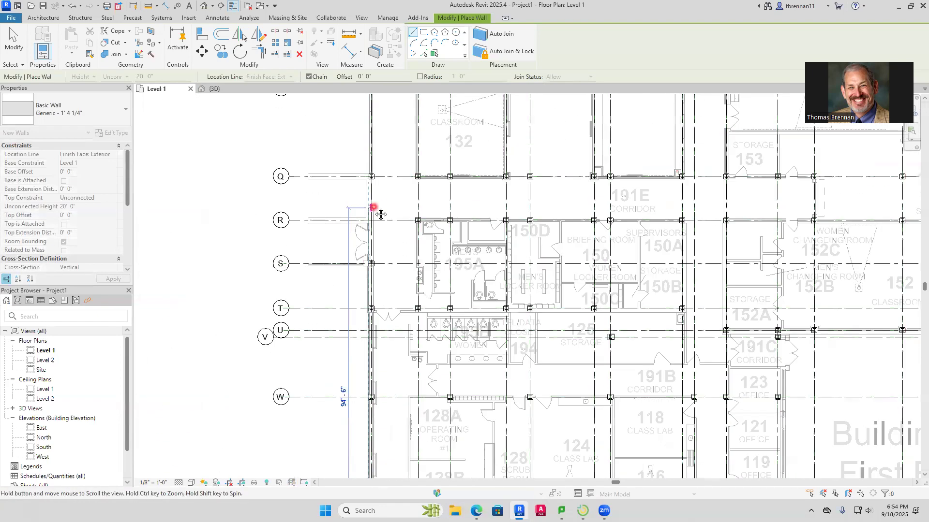
scroll(374, 353, "up", 4)
scroll(376, 353, "up", 3)
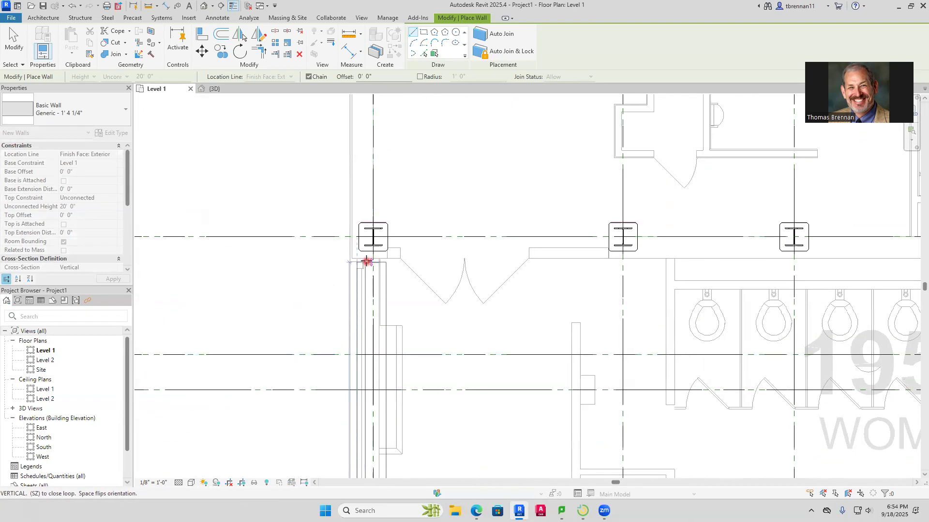
scroll(368, 332, "down", 4)
middle_click_drag(372, 366, 391, 127)
scroll(385, 318, "down", 2)
middle_click_drag(385, 335, 366, 160)
scroll(387, 145, "up", 6)
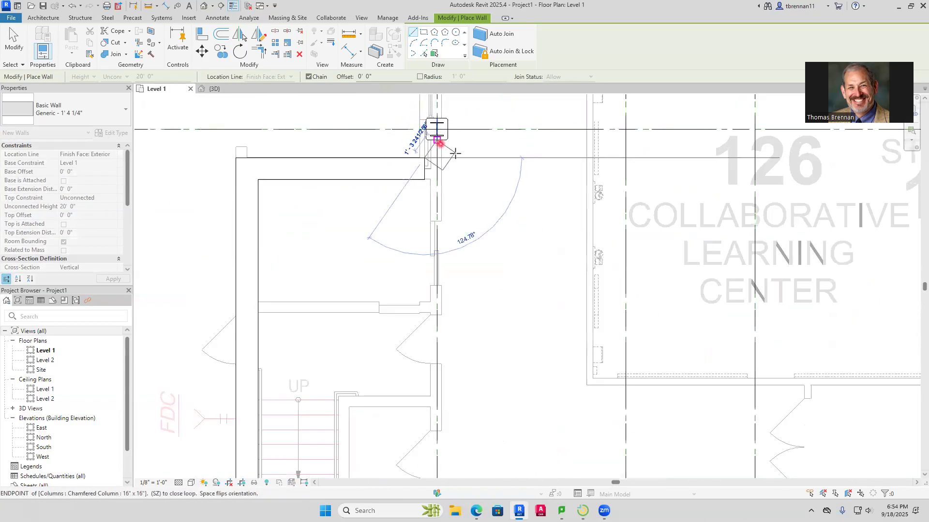
Draw the long exterior wall from the stair block's junction near grid Y up to the plan's wall end at grid T
middle_click_drag(465, 175, 420, 356)
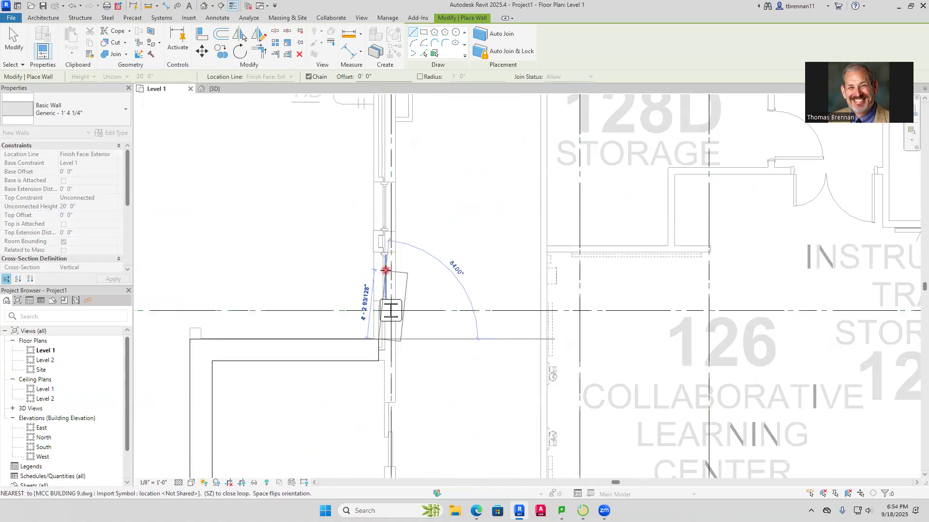
scroll(381, 252, "down", 4)
middle_click_drag(378, 241, 379, 392)
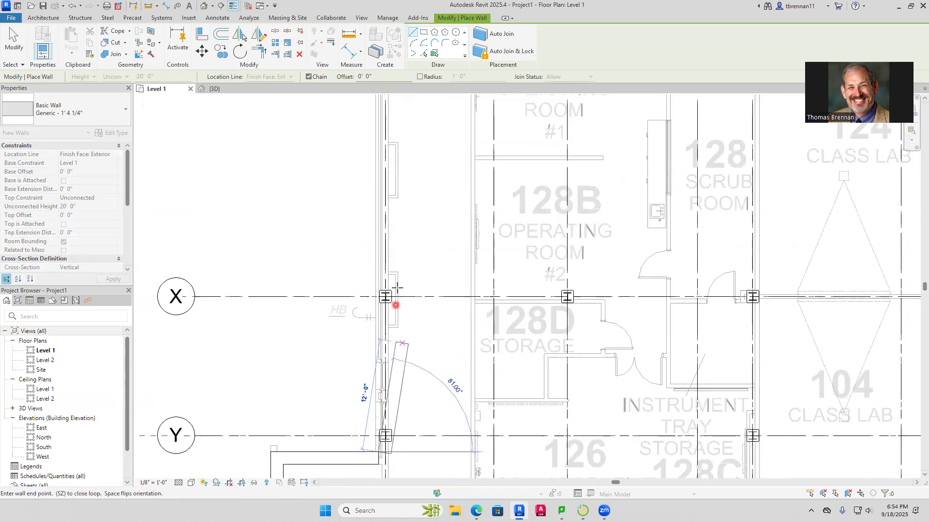
middle_click_drag(415, 230, 377, 446)
middle_click_drag(344, 273, 327, 351)
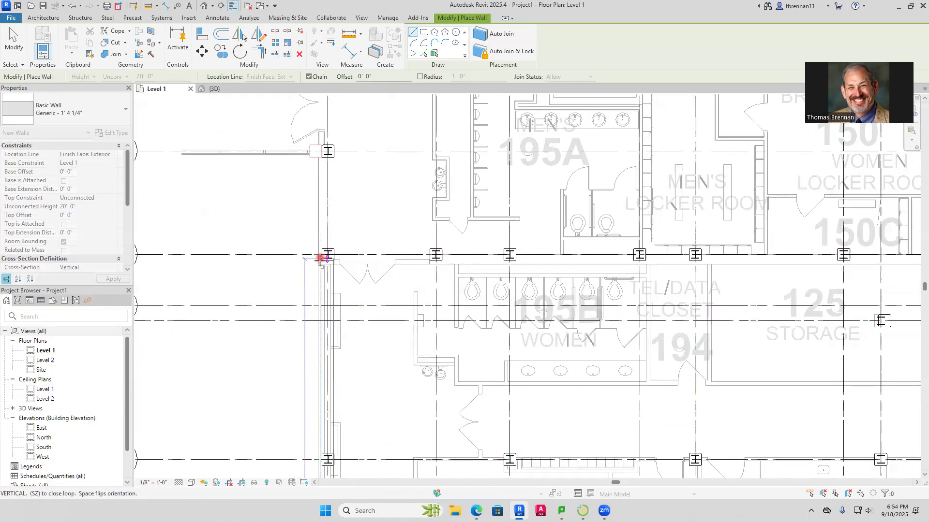
left_click(327, 264)
key("Escape")
key("Escape")
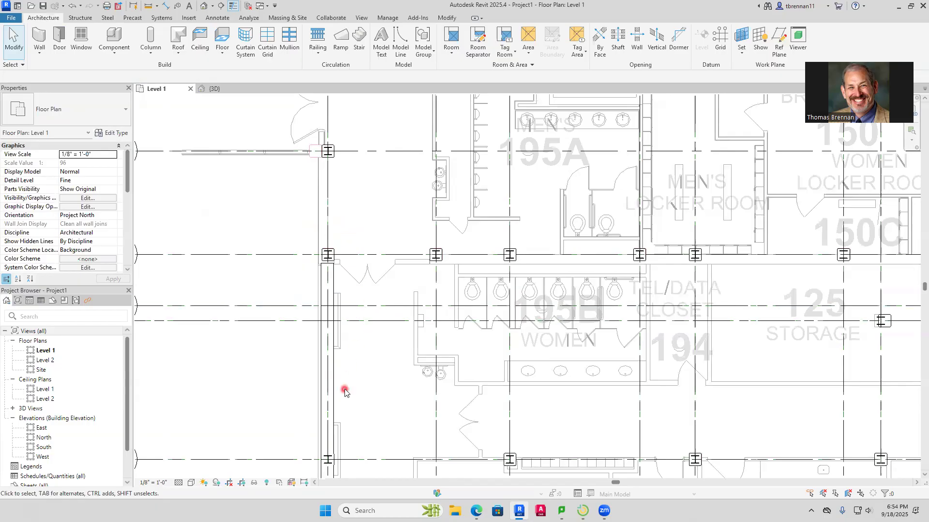
In the 3D view, select the chain of four Generic - 1' 4 1/4" walls and set their top constraint to Up to level: Level 2
left_click(214, 89)
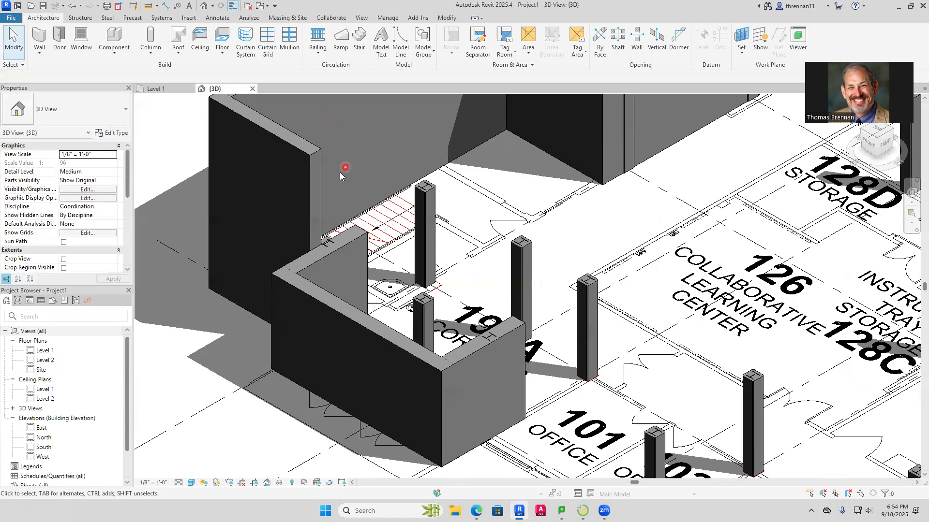
scroll(369, 153, "down", 4)
middle_click_drag(389, 232, 359, 294)
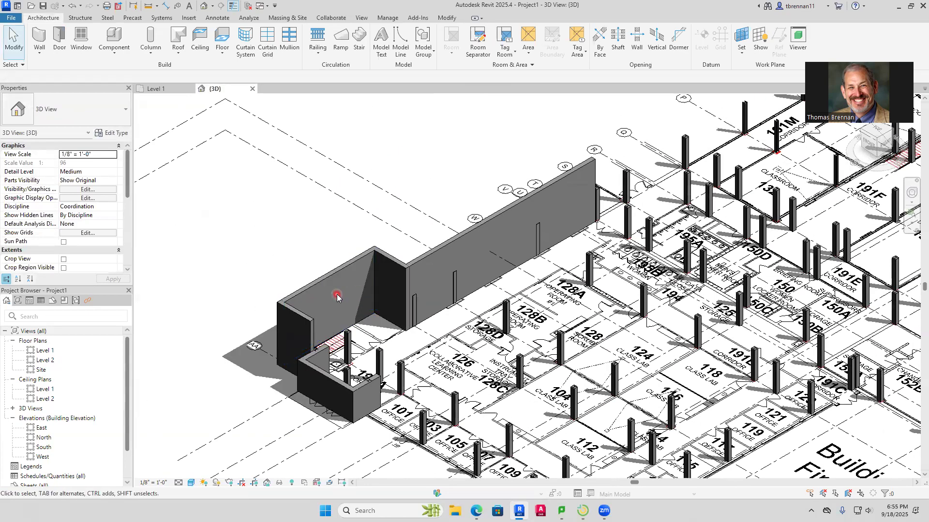
key("Tab")
left_click(299, 318)
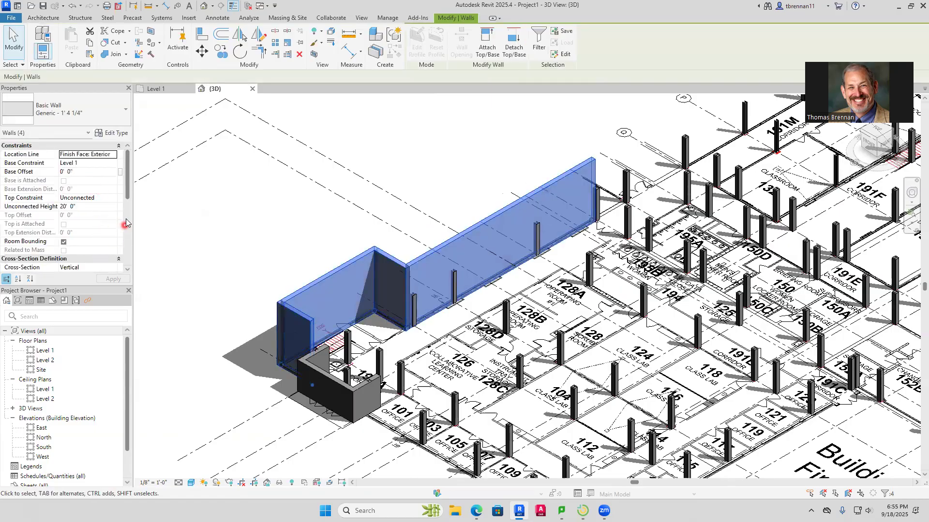
left_click(111, 198)
left_click(106, 222)
left_click(111, 277)
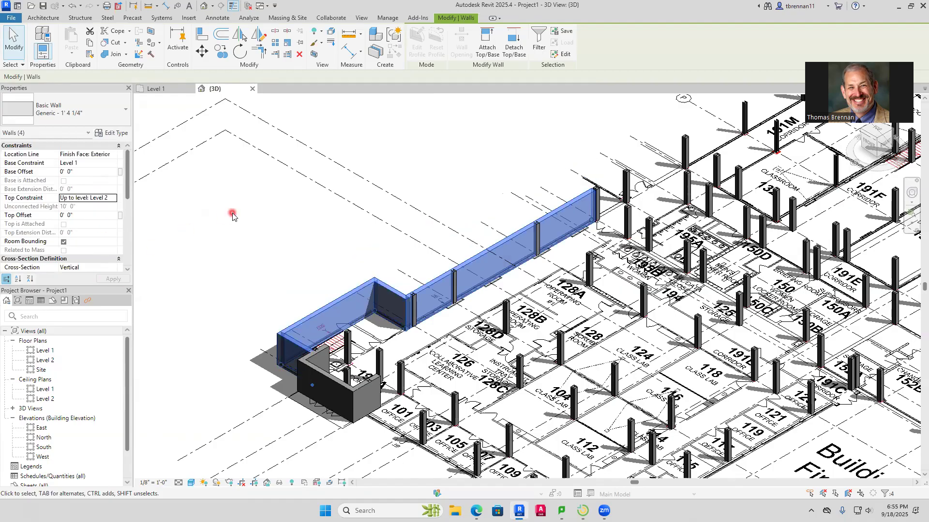
left_click(233, 216)
Examine the stair block and long exterior walls in 3D, along with the columns and outer building line beyond grid S
scroll(387, 310, "up", 3)
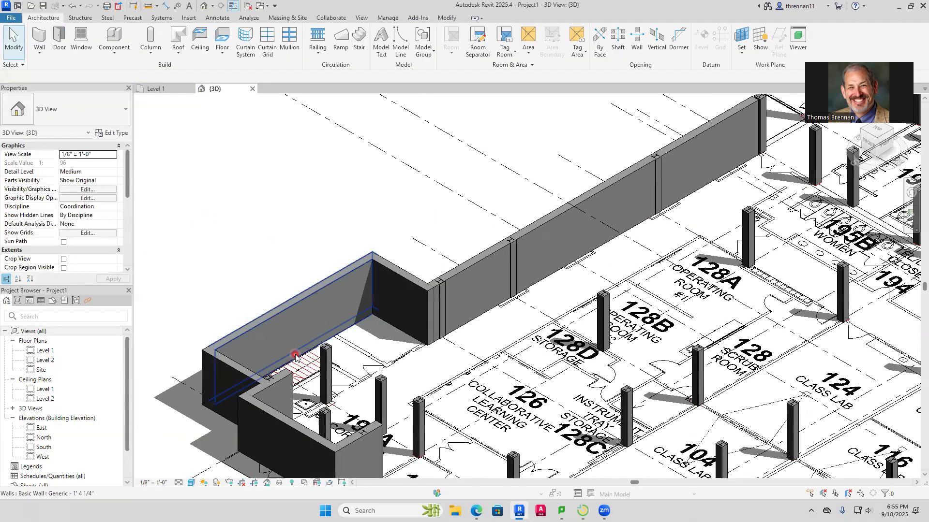
scroll(295, 357, "up", 2)
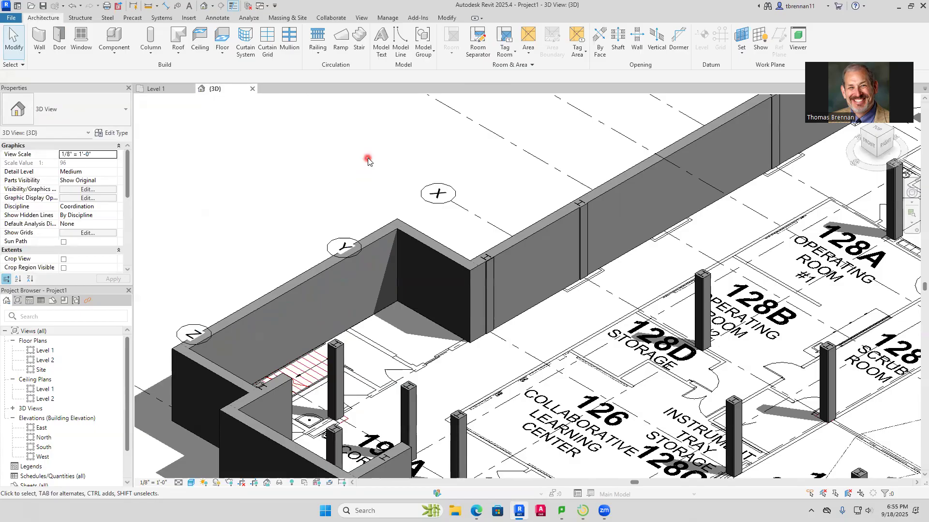
scroll(374, 157, "down", 4)
middle_click_drag(429, 128, 276, 305)
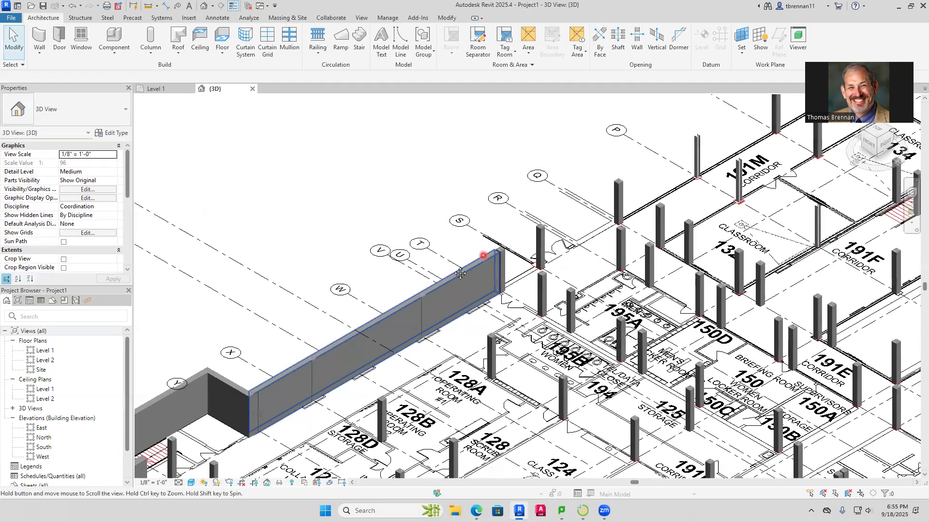
scroll(414, 261, "up", 2)
scroll(352, 250, "down", 3)
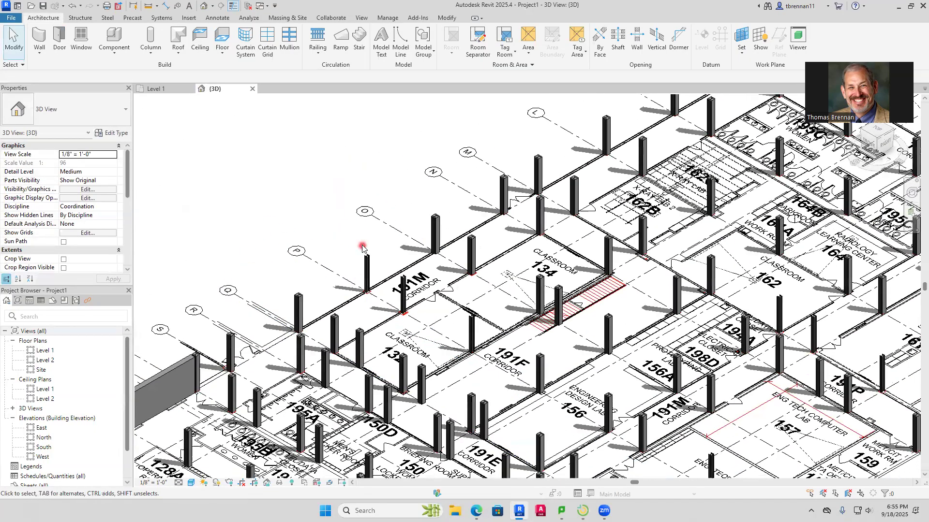
scroll(351, 250, "down", 2)
middle_click_drag(351, 250, 349, 280)
scroll(322, 319, "up", 3)
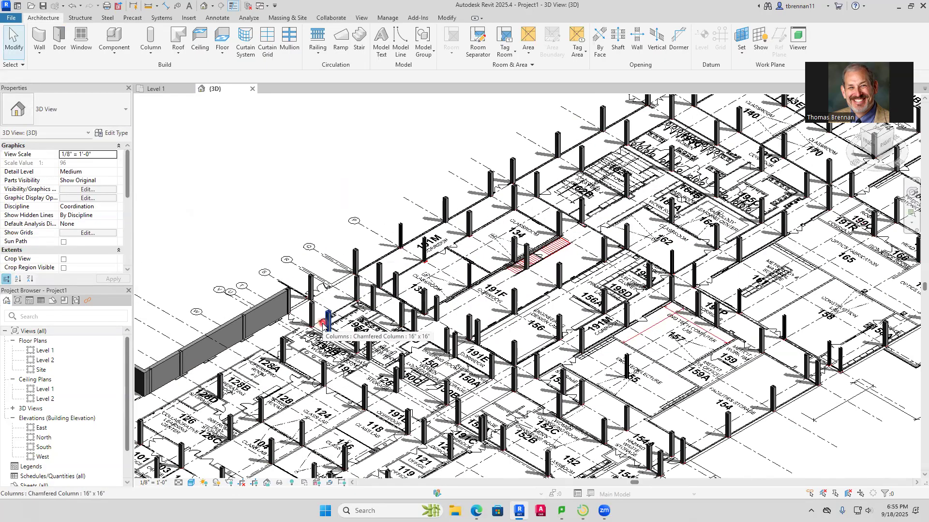
In the Level 1 plan, nudge the long exterior wall below grid T three increments left towards the plan's wall lines
key("ctrl+Tab")
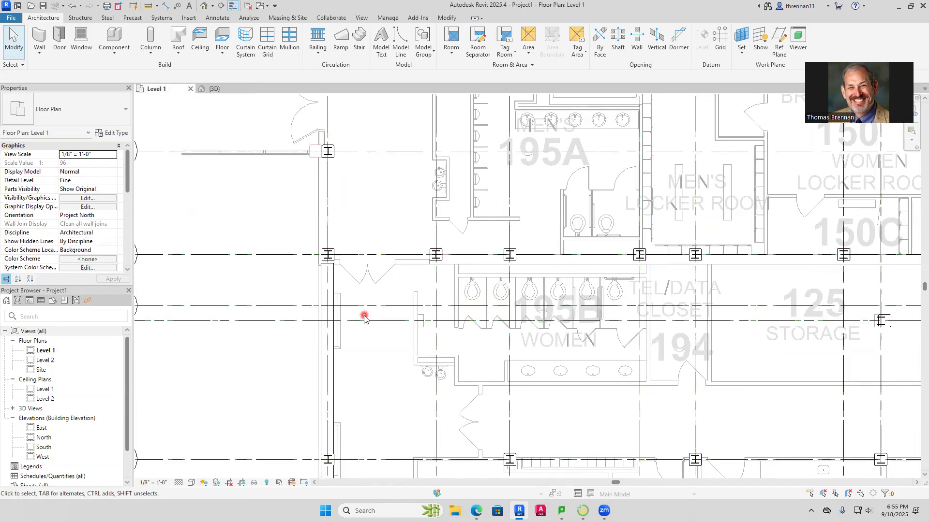
middle_click_drag(364, 316, 364, 386)
middle_click_drag(331, 269, 419, 303)
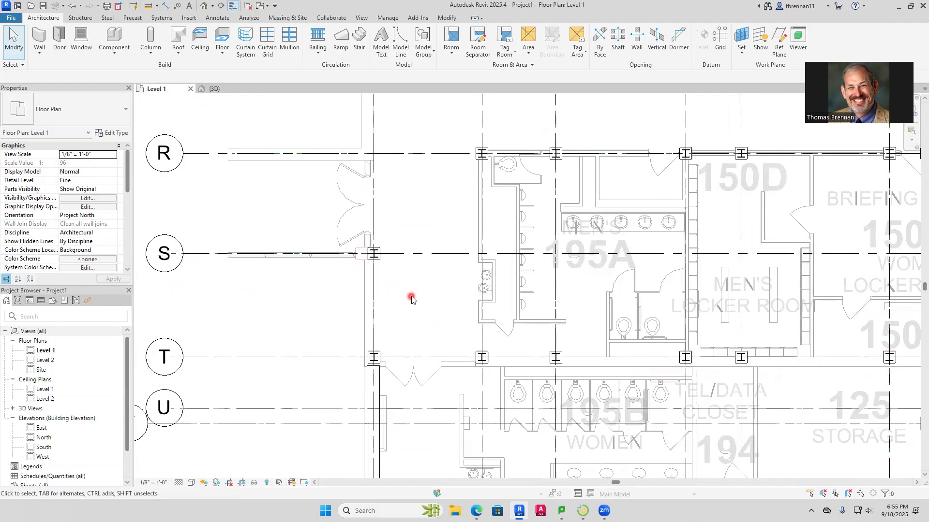
scroll(411, 299, "down", 2)
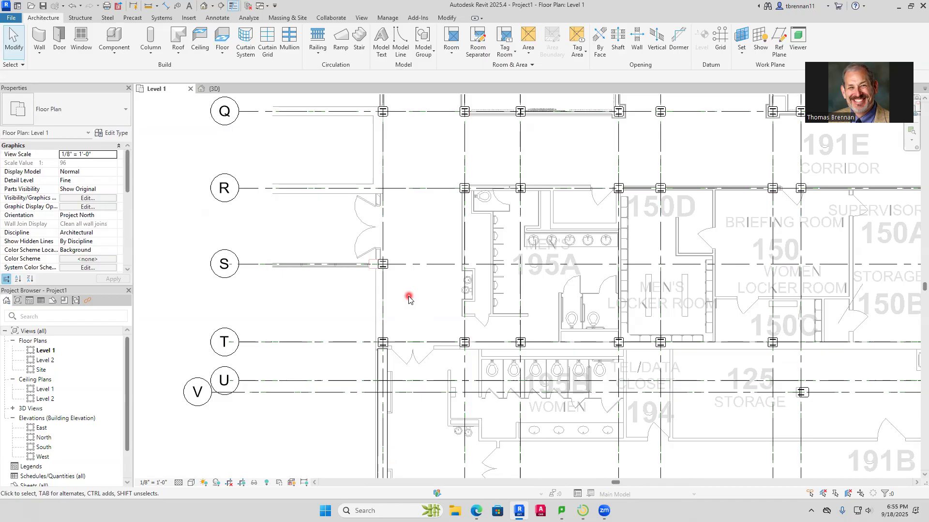
scroll(400, 433, "up", 3)
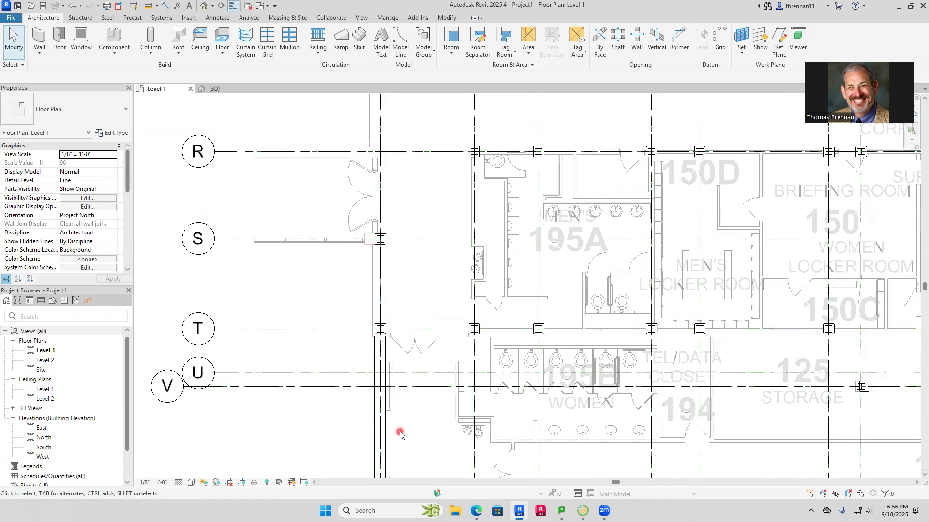
scroll(399, 434, "up", 2)
middle_click_drag(405, 439, 524, 313)
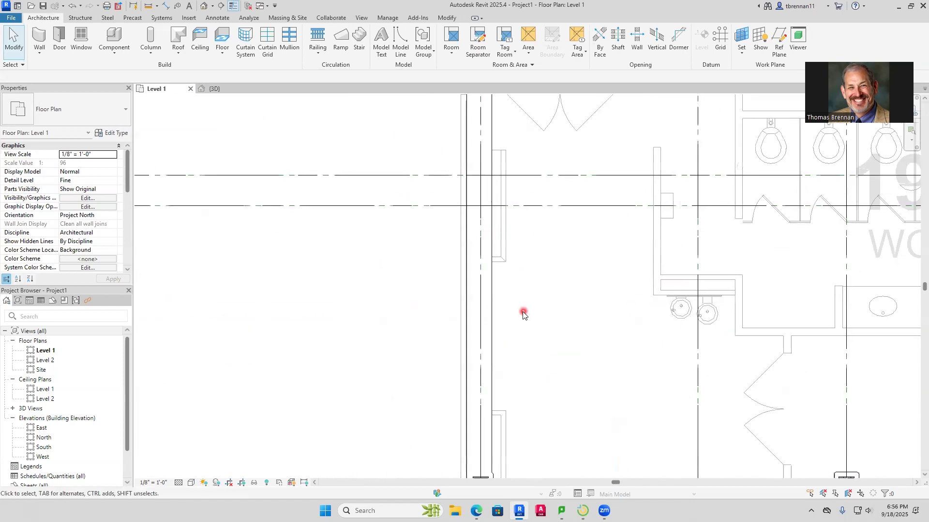
left_click(492, 330)
key("Left")
key("Left")
key("Left")
key("Left")
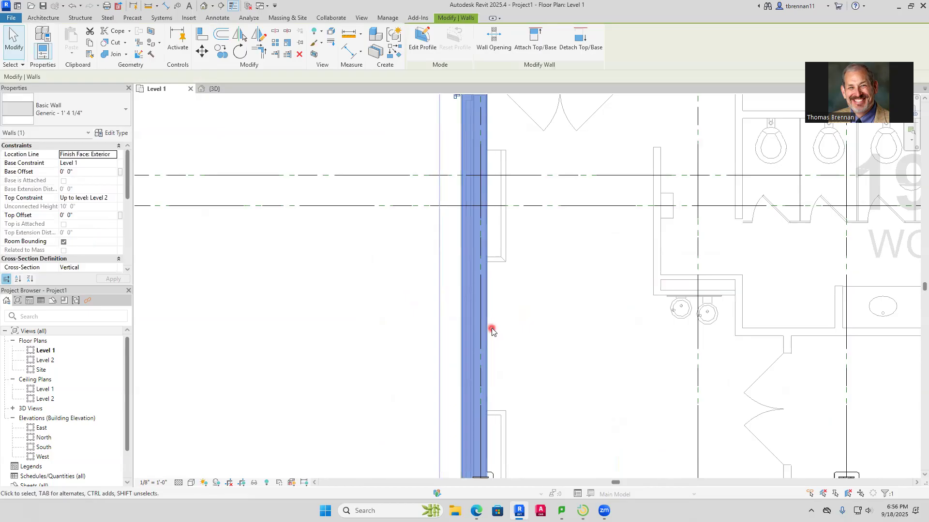
left_click(556, 280)
Start an architectural Generic - 1' 4 1/4" wall at the entrance vestibule below Office 101 and flip its thickness to the building's inner side
scroll(564, 295, "down", 5)
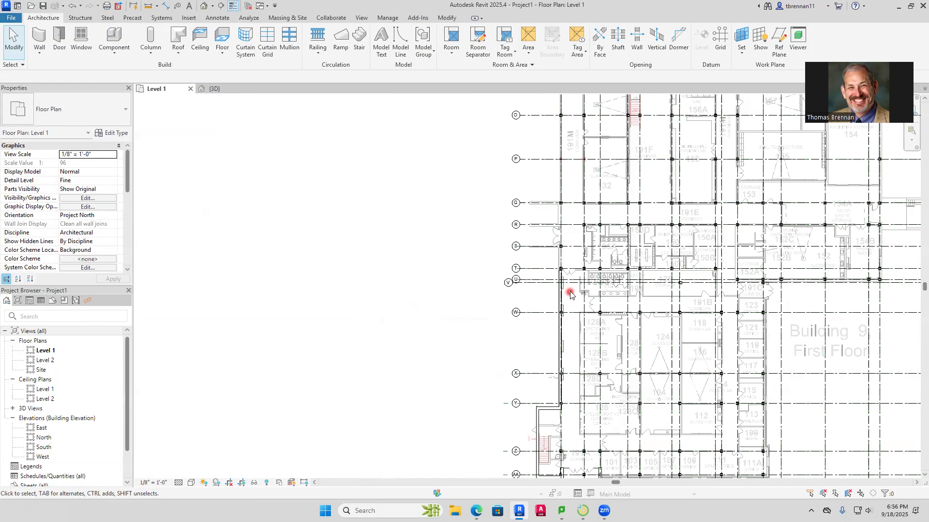
middle_click_drag(570, 294, 424, 274)
middle_click_drag(632, 369, 663, 300)
scroll(463, 361, "up", 6)
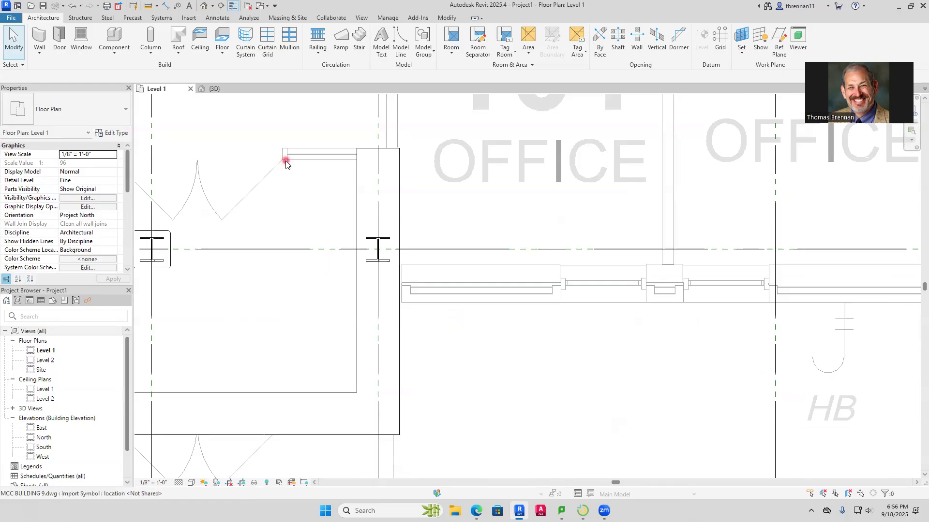
left_click(39, 57)
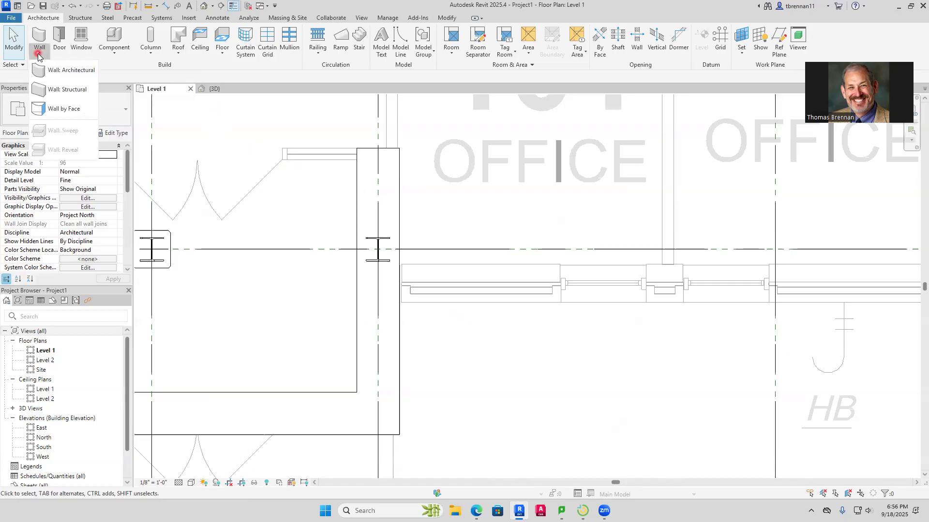
left_click(64, 70)
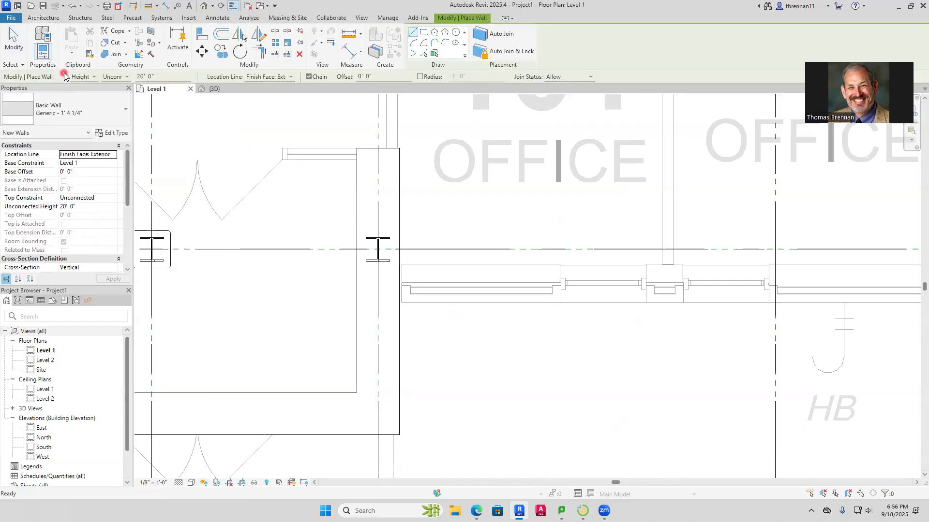
left_click(401, 303)
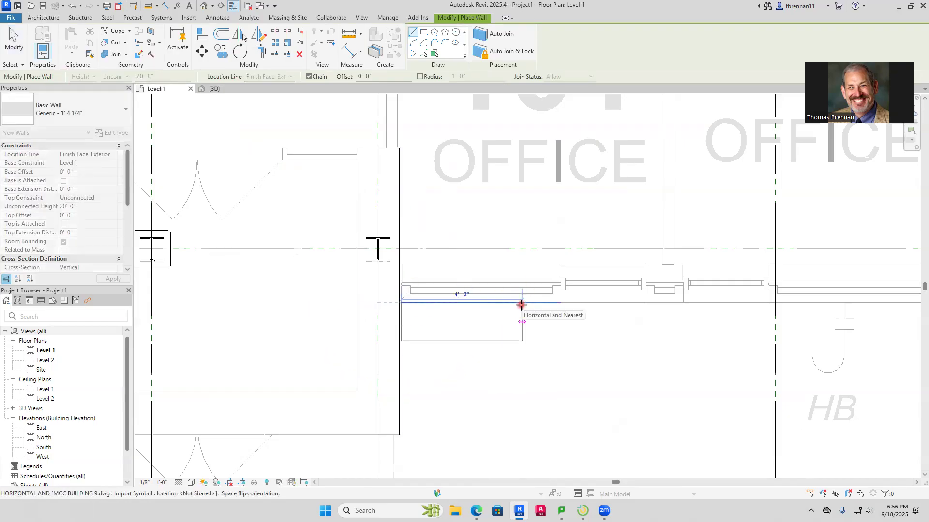
key("space")
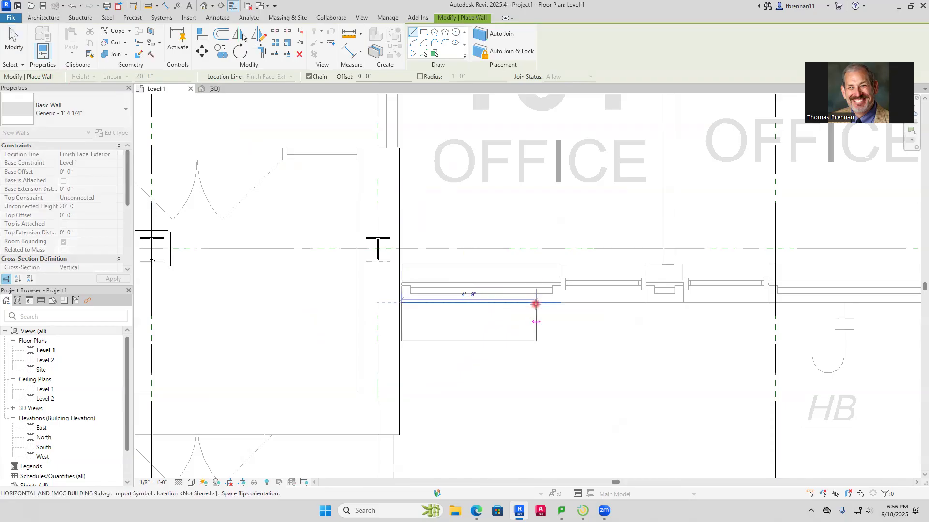
key("space")
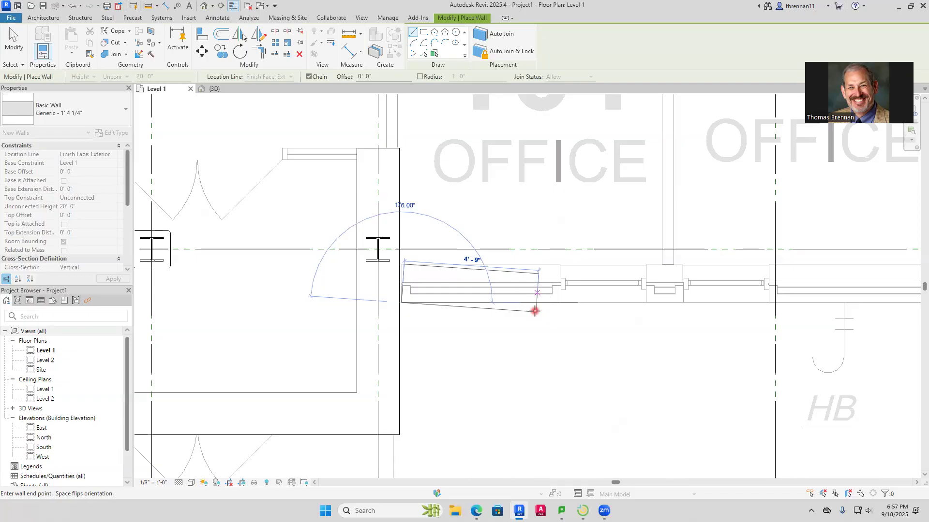
Run the wall horizontally along the offices and end it at the outer corner of Office 111A
scroll(595, 315, "down", 3)
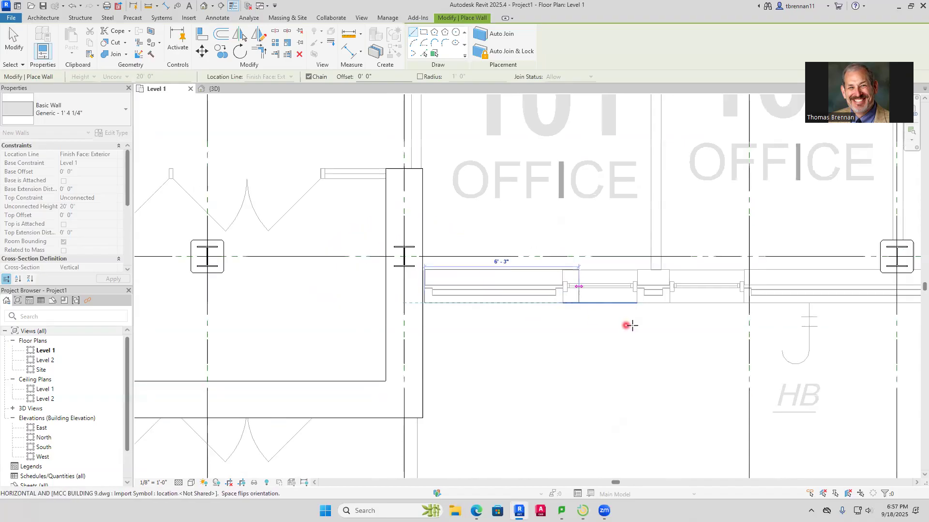
scroll(694, 313, "down", 3)
middle_click_drag(761, 326, 417, 337)
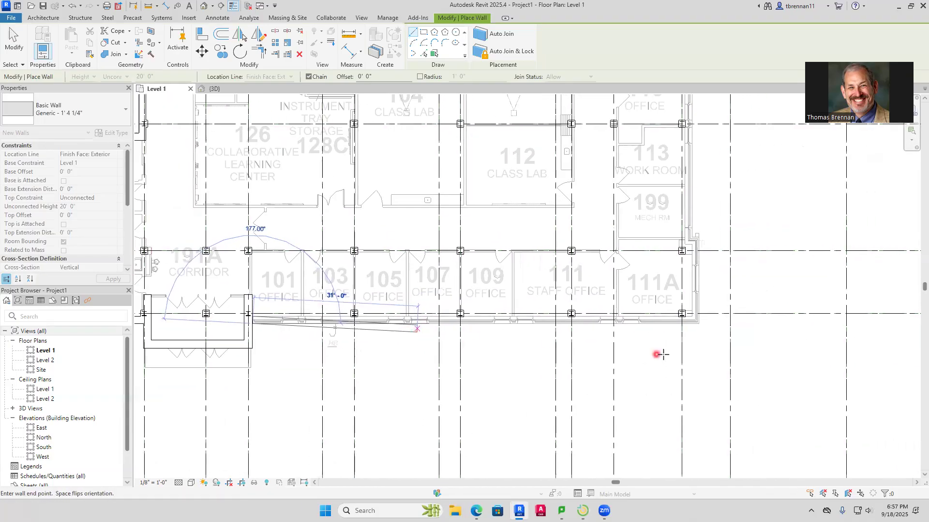
scroll(715, 319, "up", 5)
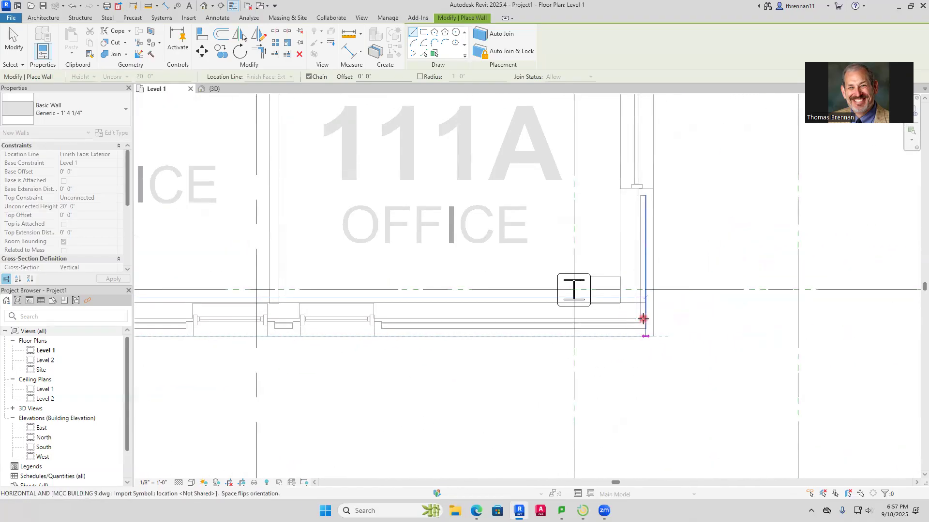
left_click(658, 337)
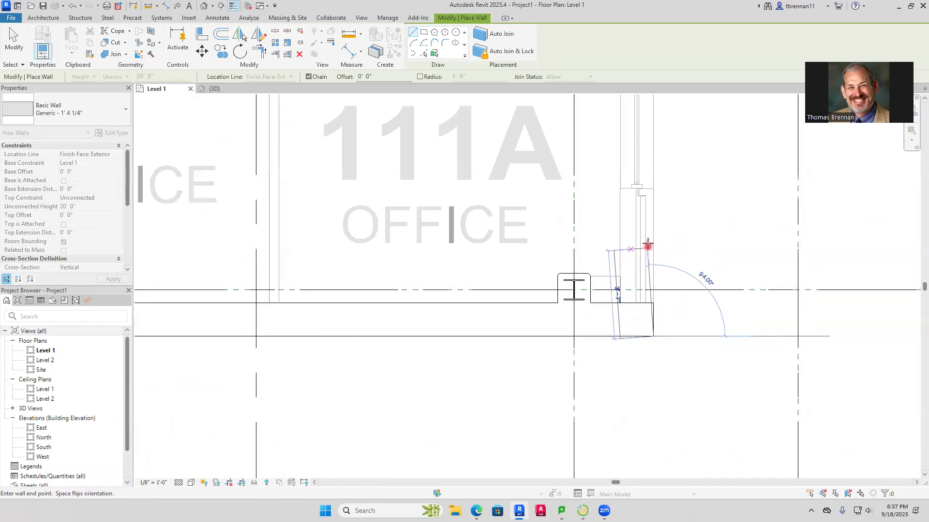
Draw the exterior wall up from Office 111A's outer corner to the jog near Mech Rm 199 and back in to the recessed wall line
scroll(665, 213, "down", 5)
middle_click_drag(660, 233, 597, 332)
scroll(614, 311, "up", 5)
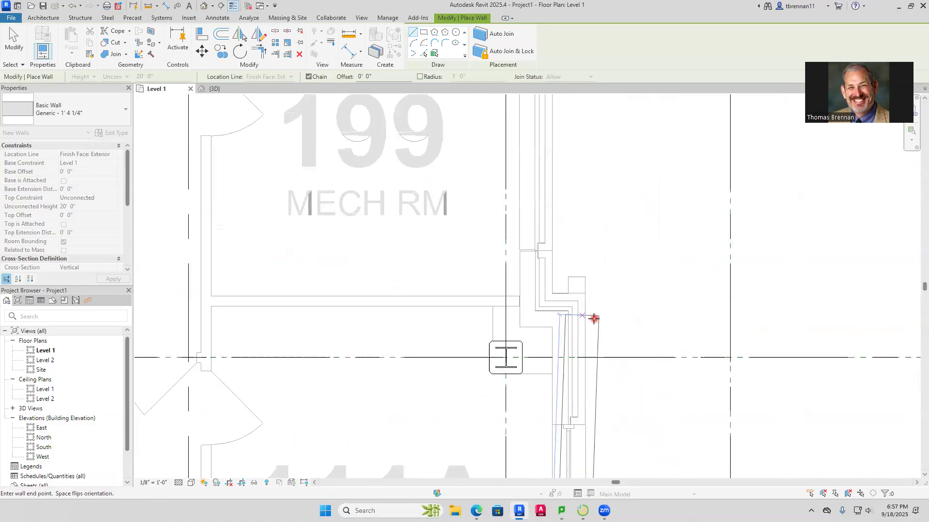
left_click(554, 294)
Draw the exterior wall from the jog near Mech Rm 199 up past the offices to the Corridor 191C entrance beside Office 123
scroll(556, 212, "down", 4)
middle_click_drag(559, 216, 527, 469)
scroll(525, 269, "down", 3)
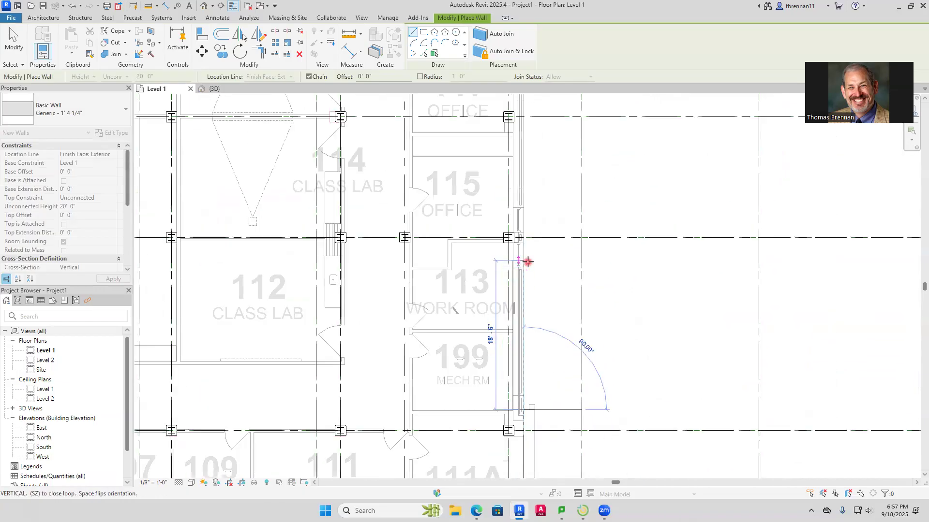
middle_click_drag(525, 242, 505, 464)
mouse_move(497, 232)
middle_mouse_down()
mouse_move(507, 287)
mouse_move(500, 479)
middle_mouse_up()
middle_click_drag(506, 261, 504, 356)
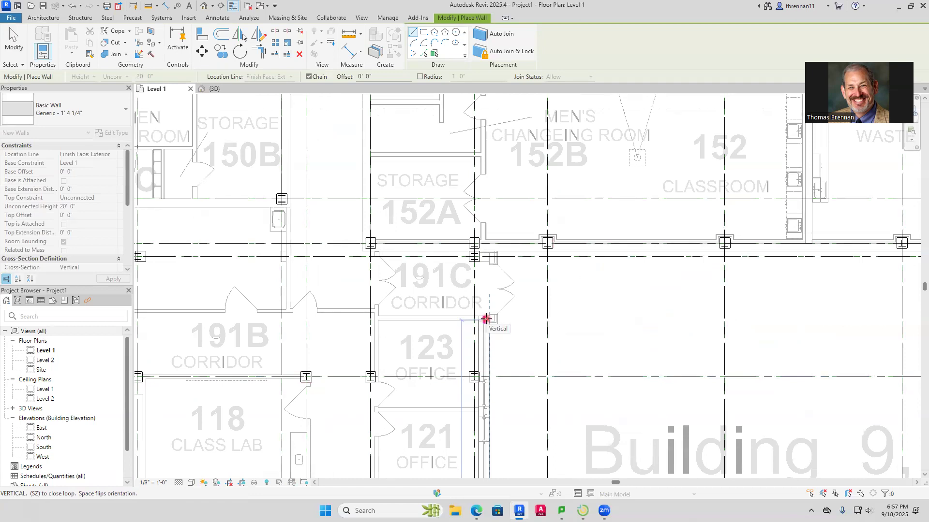
scroll(486, 319, "up", 5)
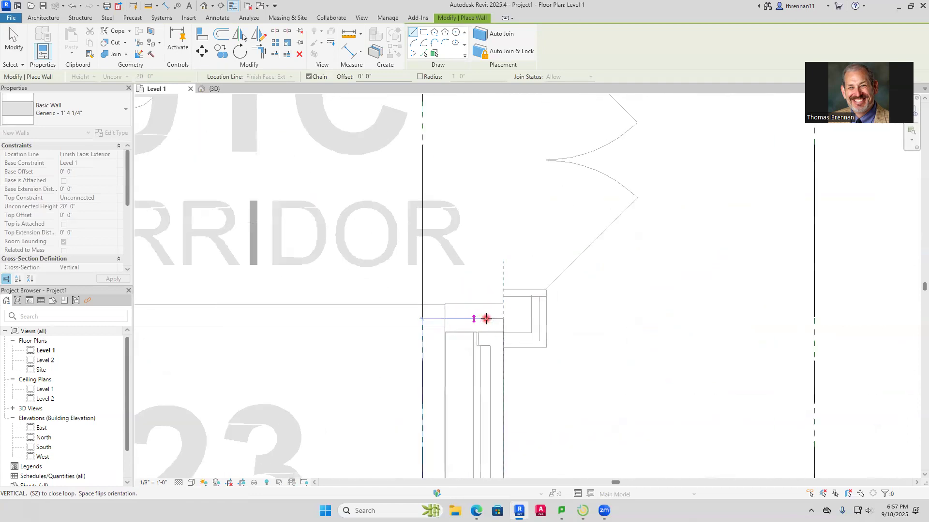
left_click(504, 346)
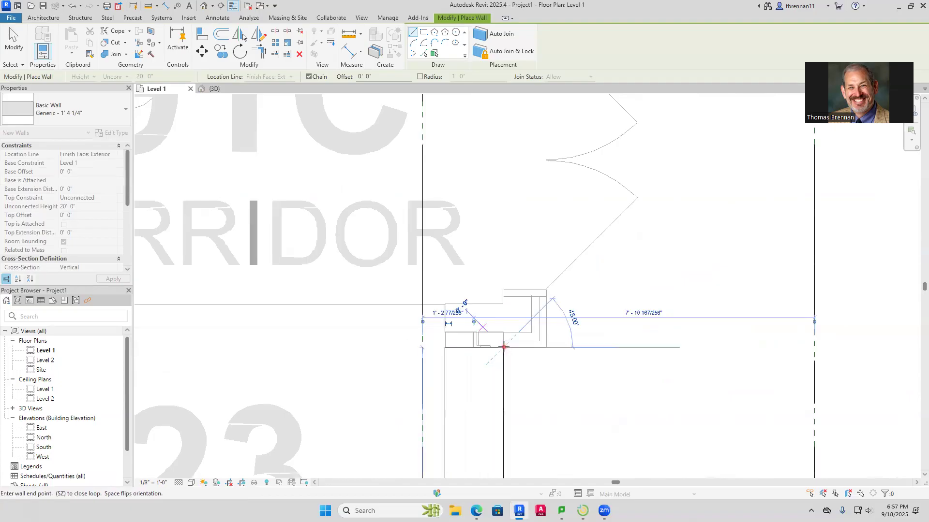
Draw the exterior wall out around the Corridor 191C entrance, up to its outer corner and back to the column, ending the run there
left_click(532, 172)
scroll(566, 165, "down", 2)
middle_click_drag(565, 165, 525, 361)
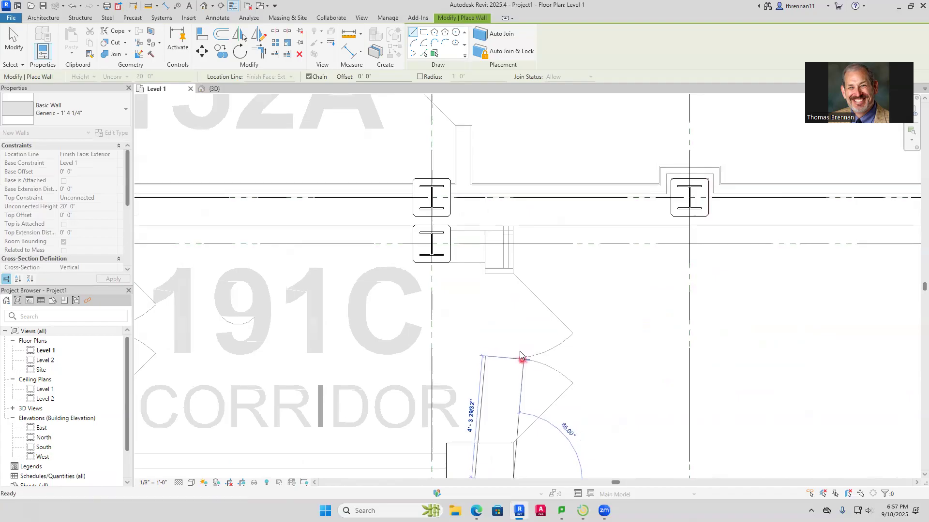
left_click(513, 226)
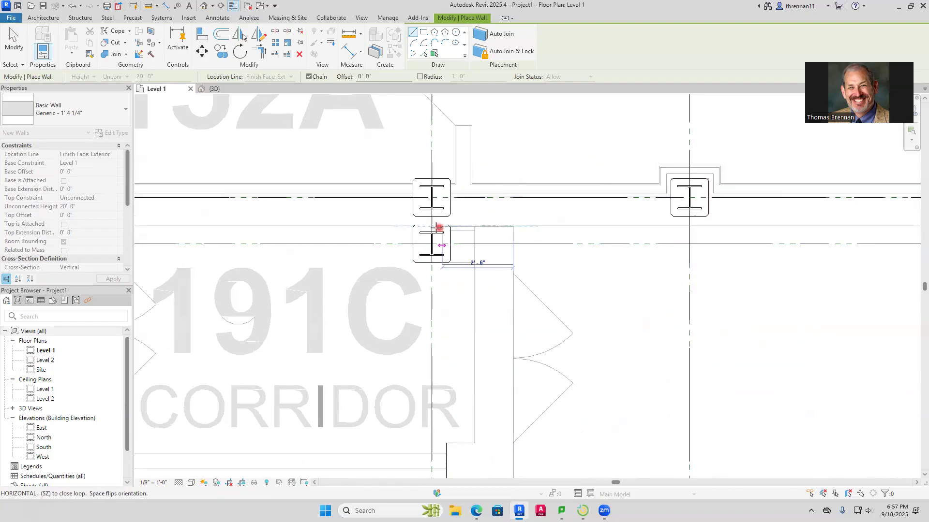
left_click(414, 225)
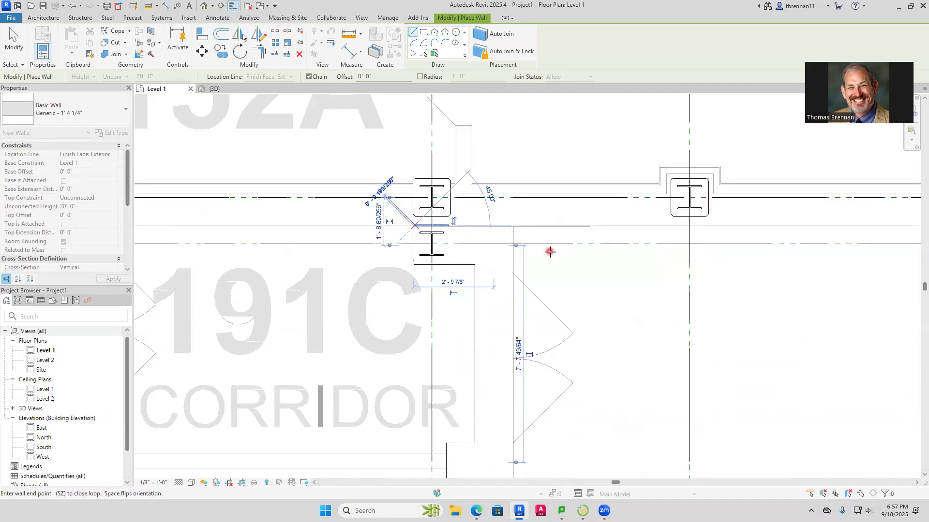
key("Escape")
key("Escape")
scroll(552, 256, "down", 6)
scroll(553, 267, "down", 6)
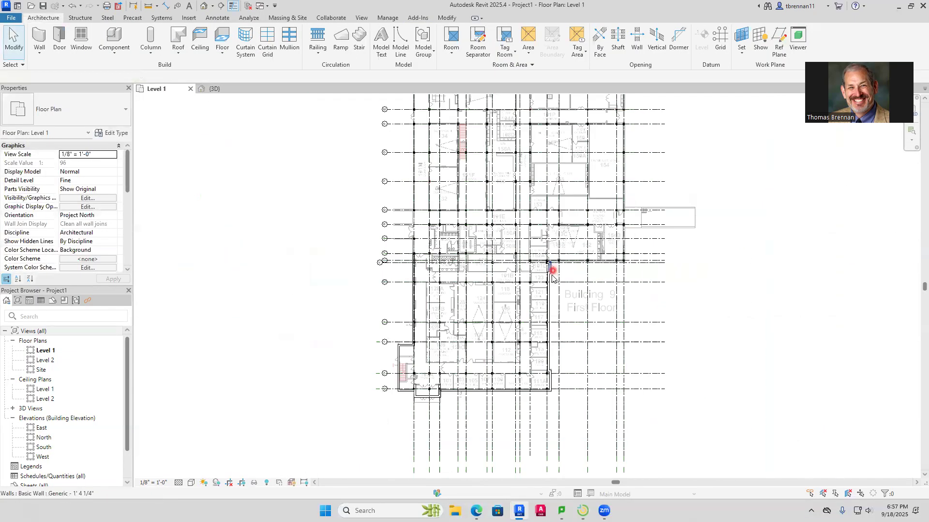
In the 3D view, select the chain of newly drawn exterior walls and set its top constraint to Up to level: Level 2
left_click(216, 89)
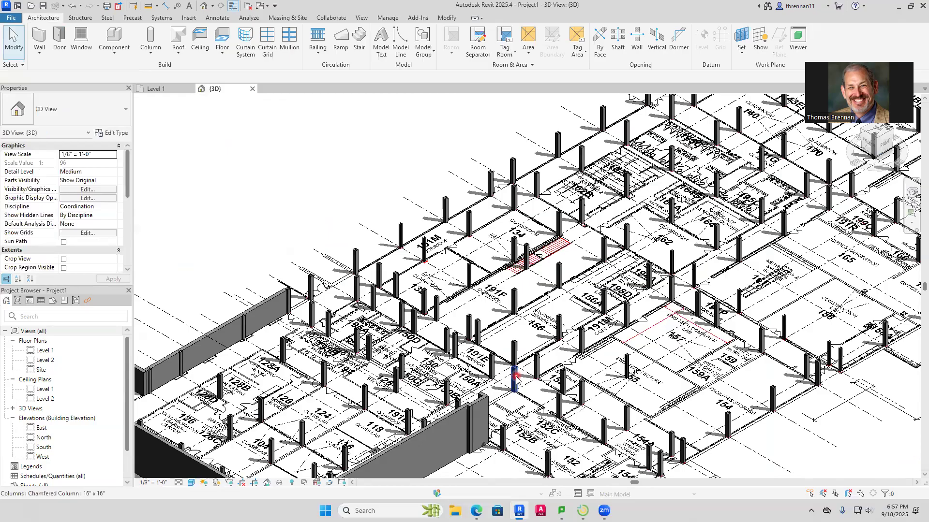
scroll(379, 372, "up", 5)
scroll(437, 362, "down", 2)
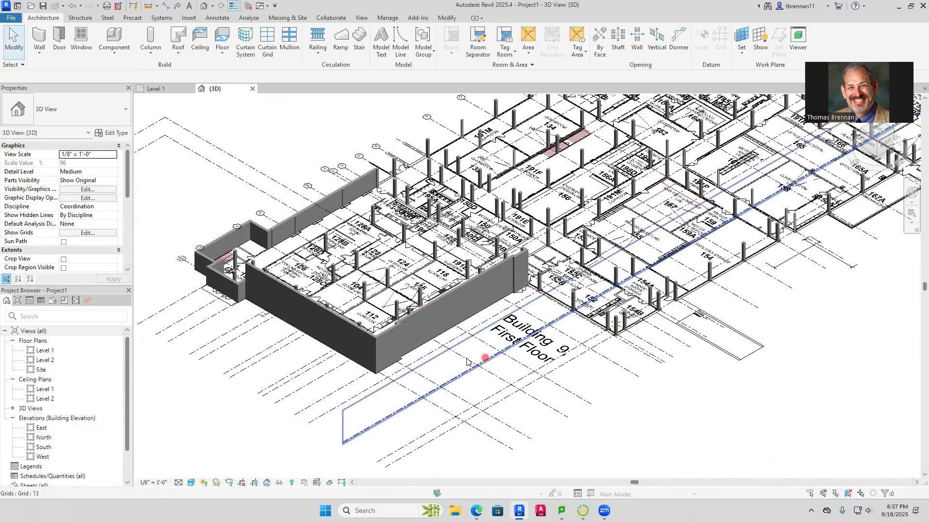
key("Tab")
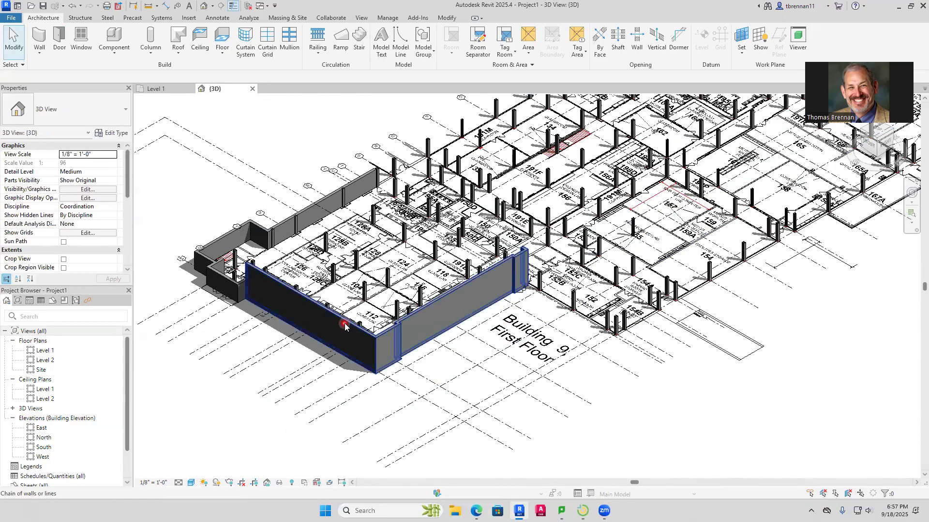
left_click(344, 326)
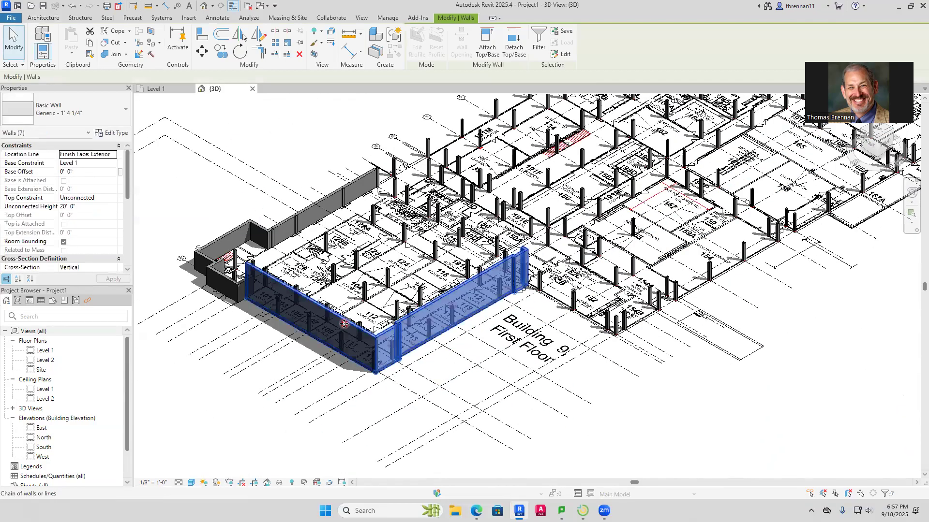
left_click(112, 200)
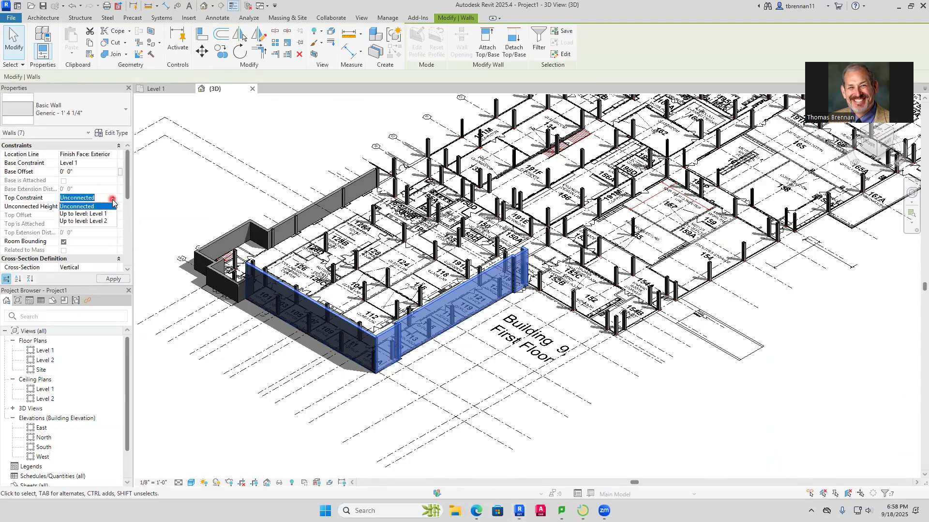
left_click(99, 222)
left_click(494, 350)
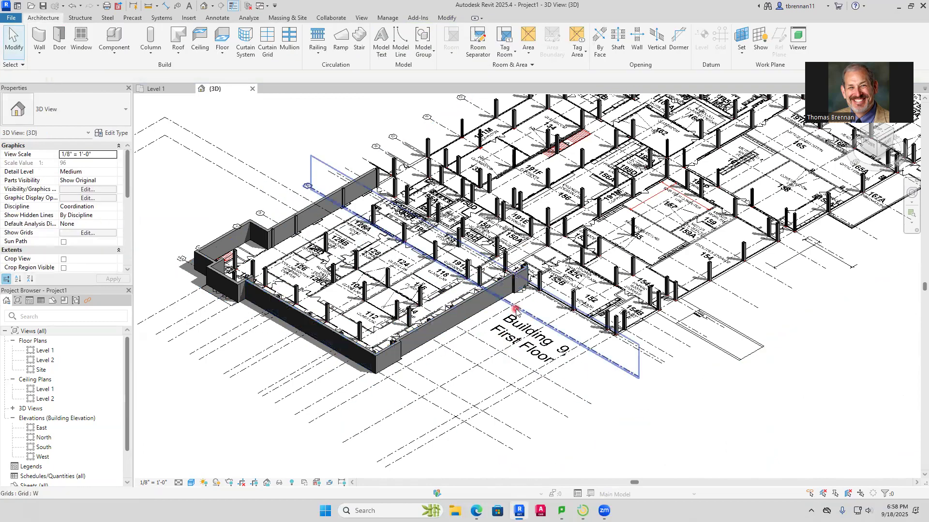
Examine the wall end at the Corridor 191C entrance in 3D, and the remaining building perimeter on the Level 1 plan
scroll(536, 283, "up", 5)
middle_click_drag(519, 292, 463, 323)
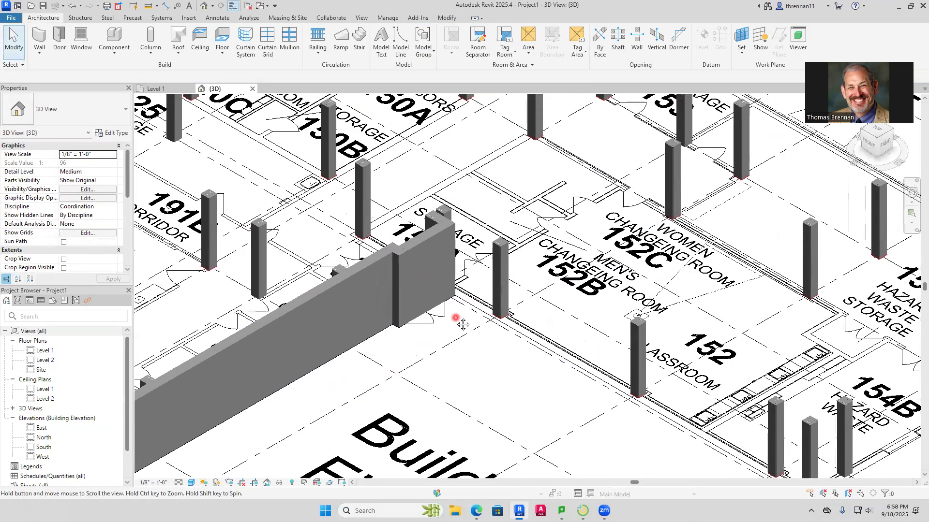
left_click(156, 89)
scroll(587, 261, "up", 5)
scroll(588, 248, "up", 5)
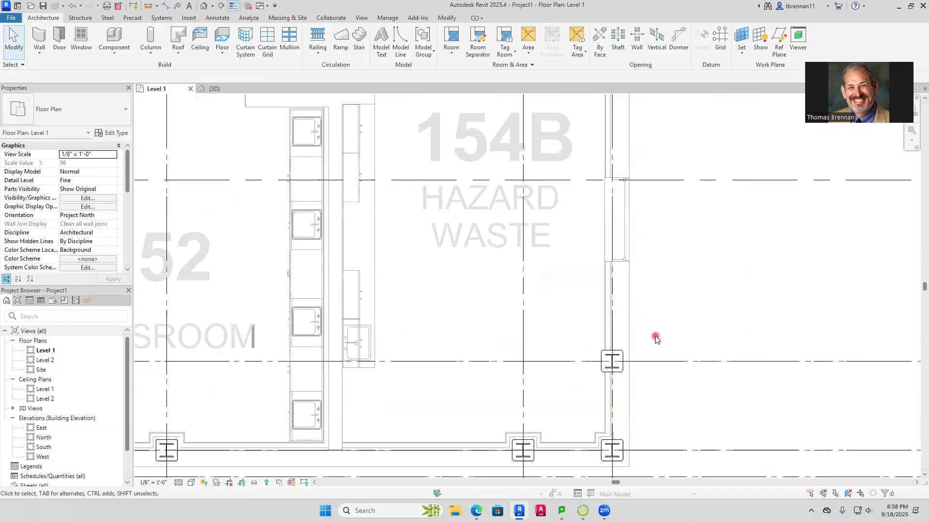
scroll(655, 339, "down", 5)
middle_click_drag(555, 402, 580, 267)
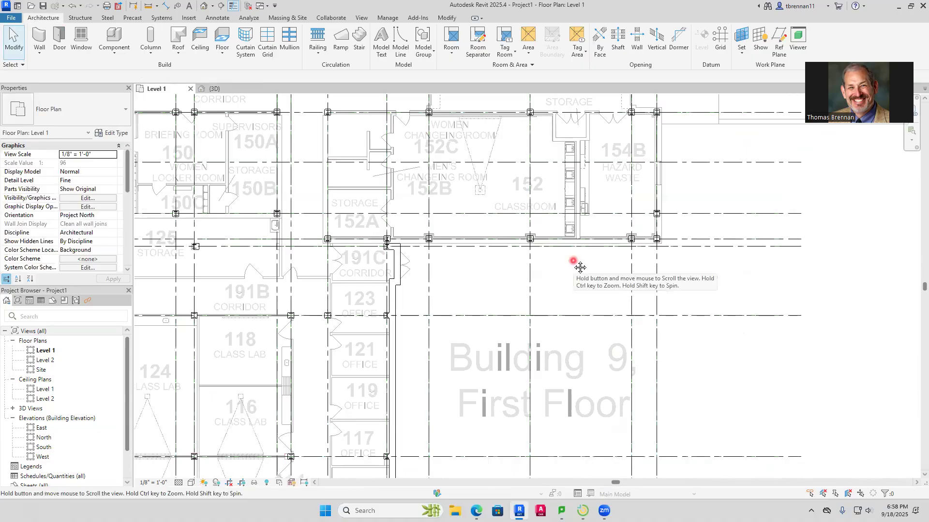
scroll(419, 319, "down", 3)
scroll(418, 316, "down", 3)
middle_click_drag(417, 317, 385, 443)
scroll(421, 332, "up", 3)
middle_click_drag(520, 267, 493, 439)
scroll(431, 340, "up", 1)
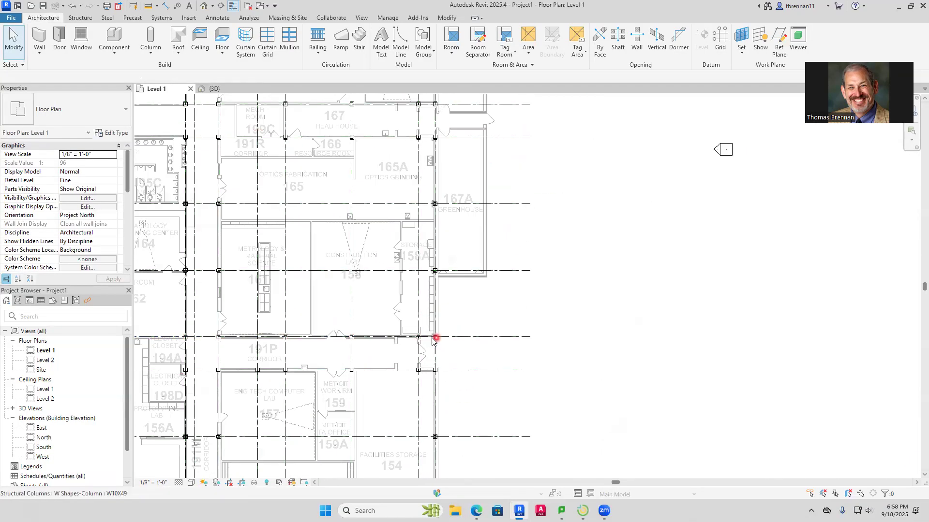
scroll(342, 319, "down", 5)
middle_click_drag(399, 400, 529, 158)
scroll(493, 195, "up", 3)
scroll(484, 204, "up", 2)
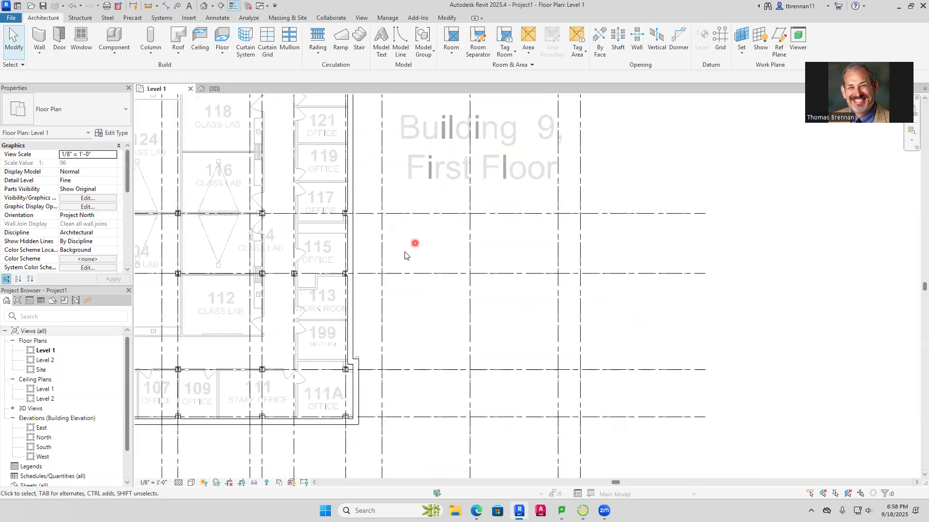
Select the long exterior wall along the offices and inspect it in 3D and at the Corridor 191C entrance in plan
left_click(351, 305)
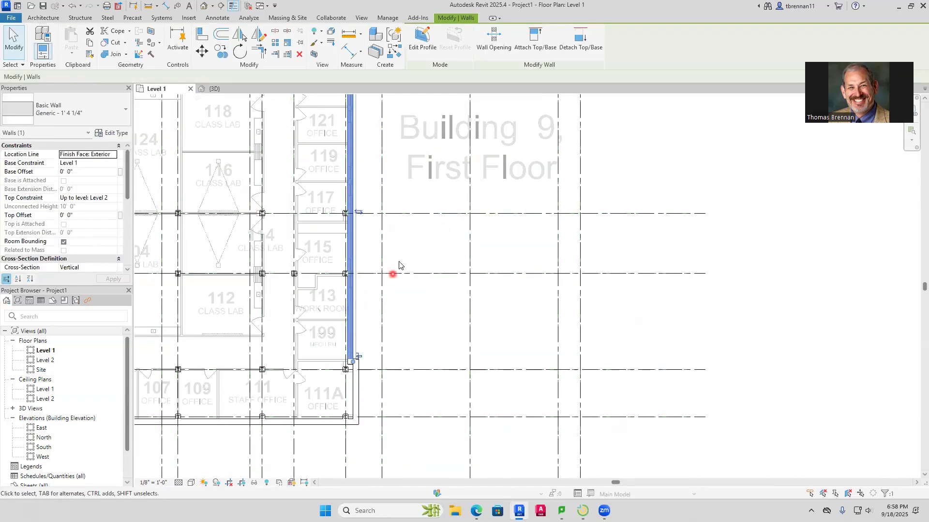
left_click(215, 89)
scroll(421, 184, "down", 3)
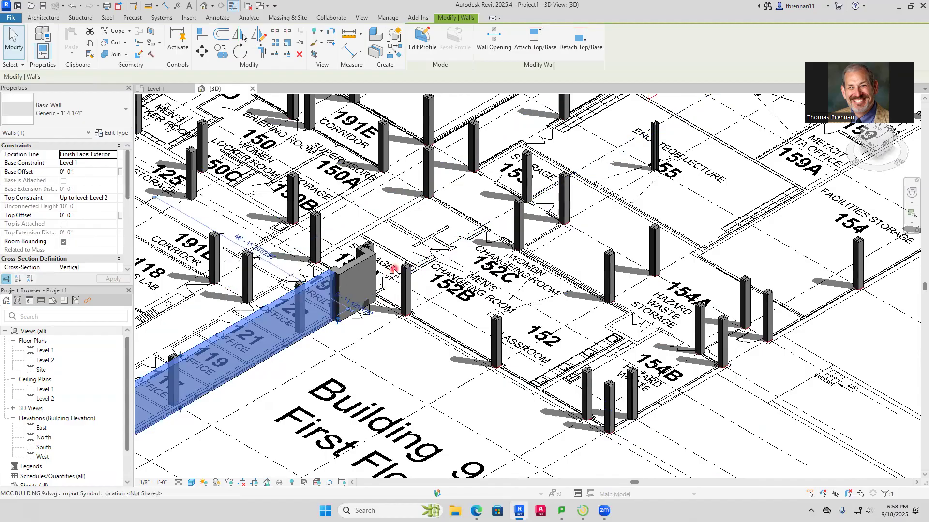
left_click(181, 86)
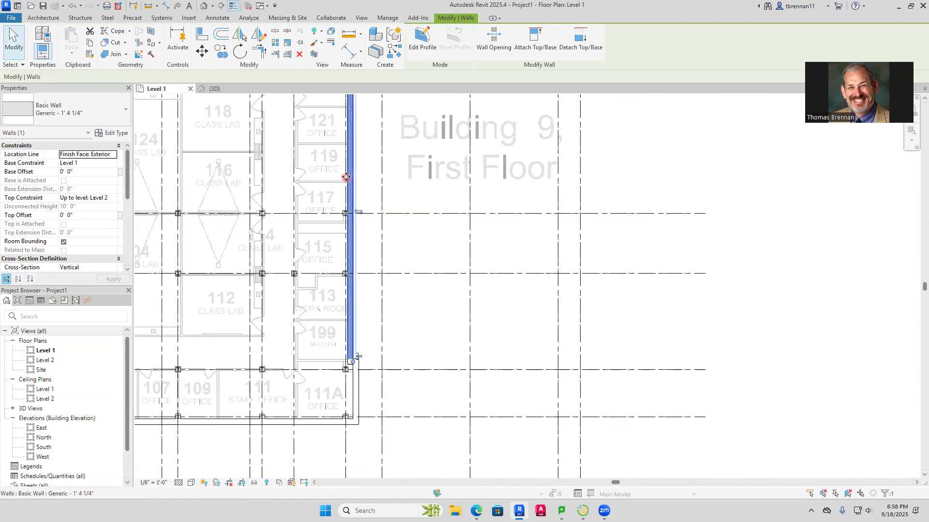
scroll(358, 294, "down", 3)
scroll(336, 263, "up", 5)
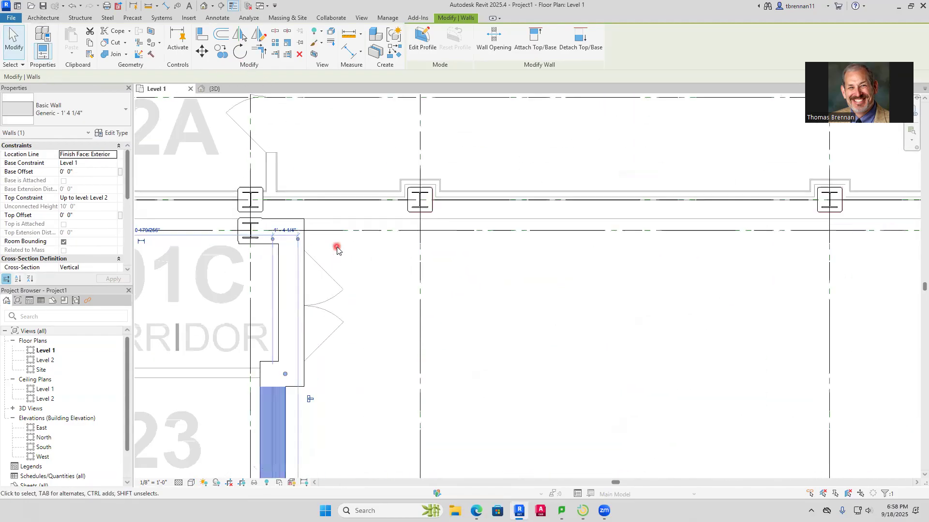
key("Escape")
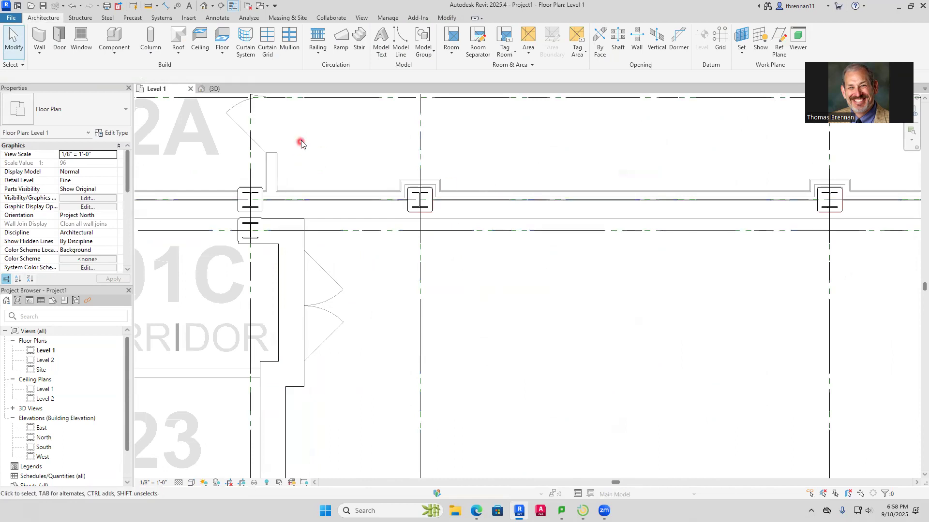
Measure the exterior wall thickness below Hazard Waste 154B on the imported plan with an aligned dimension
left_click(166, 6)
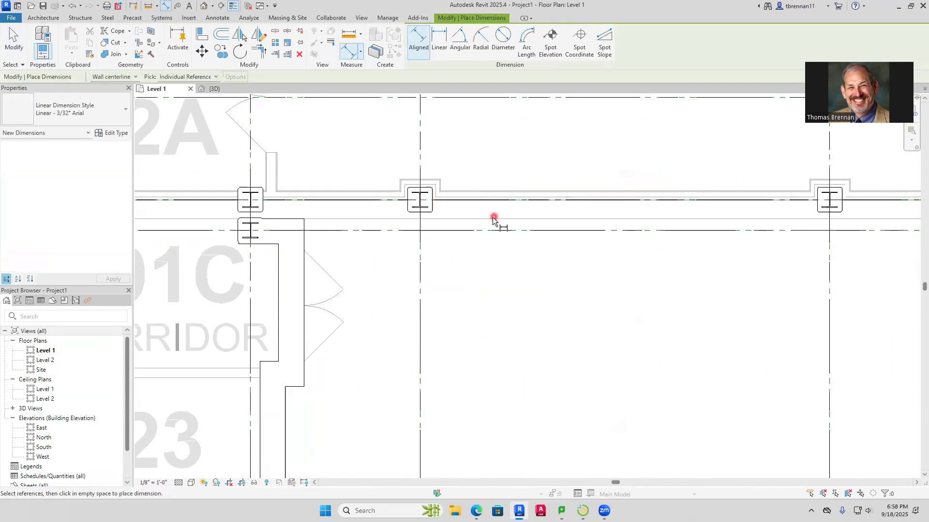
scroll(384, 251, "down", 1)
scroll(384, 251, "down", 3)
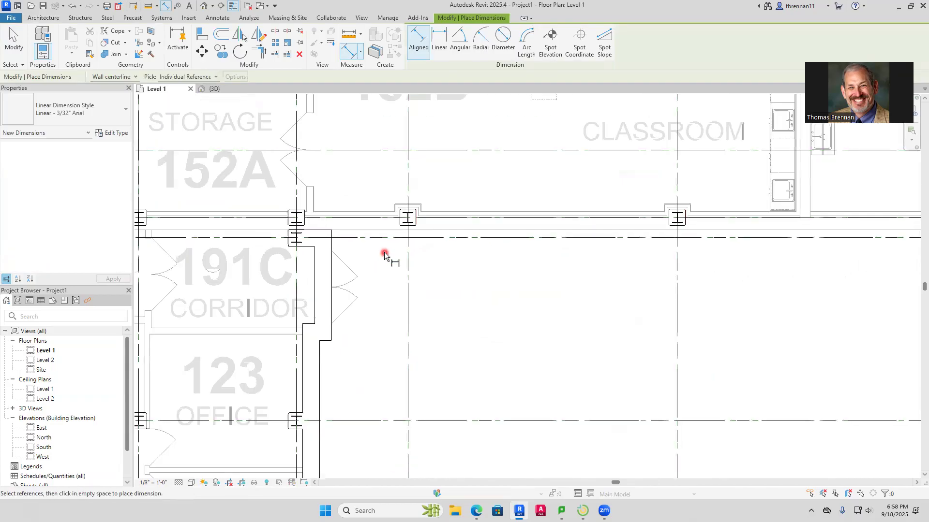
scroll(384, 263, "down", 2)
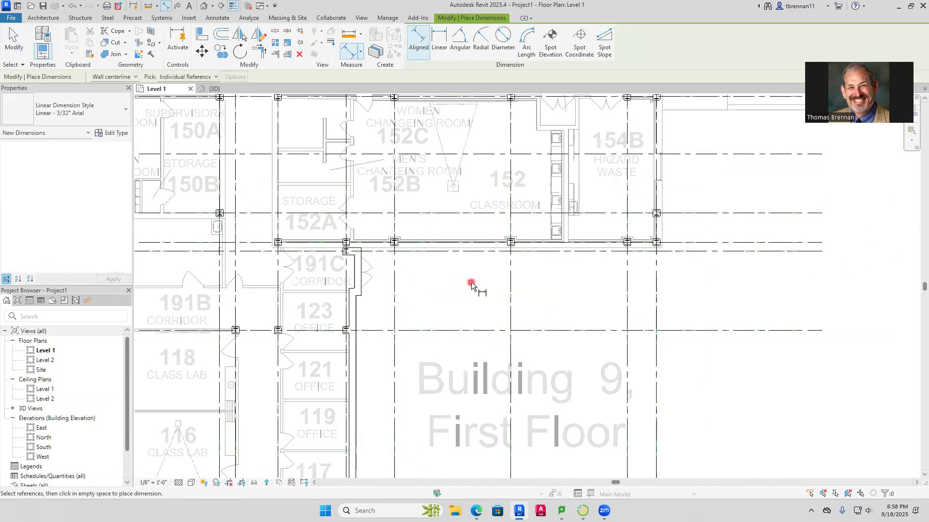
scroll(656, 271, "up", 6)
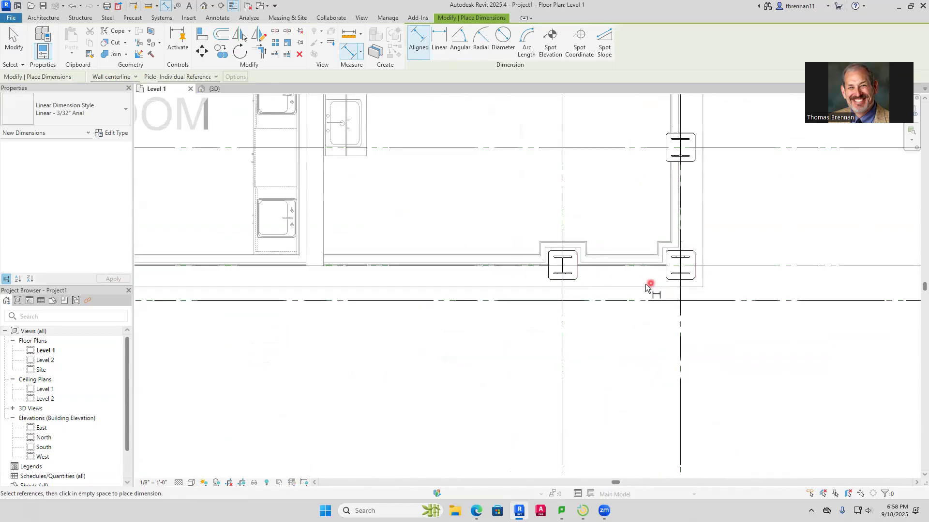
left_click(637, 287)
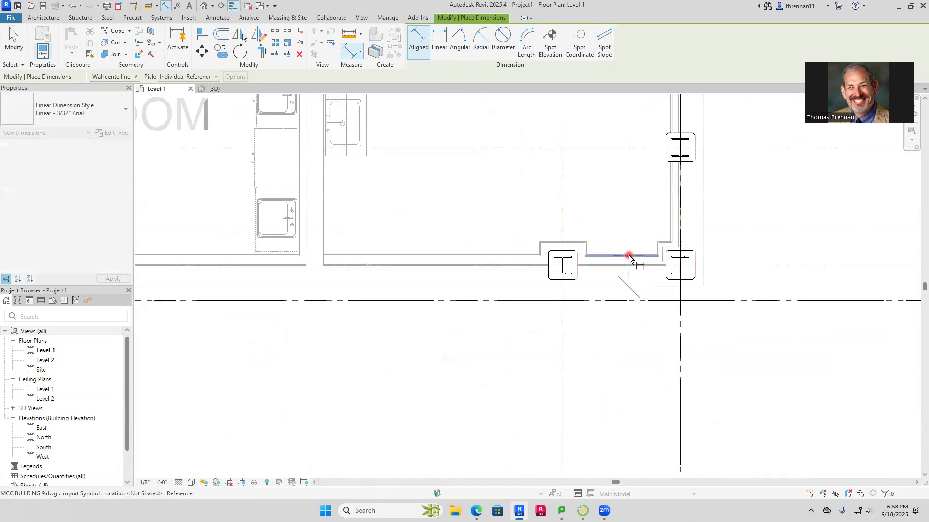
scroll(629, 257, "up", 4)
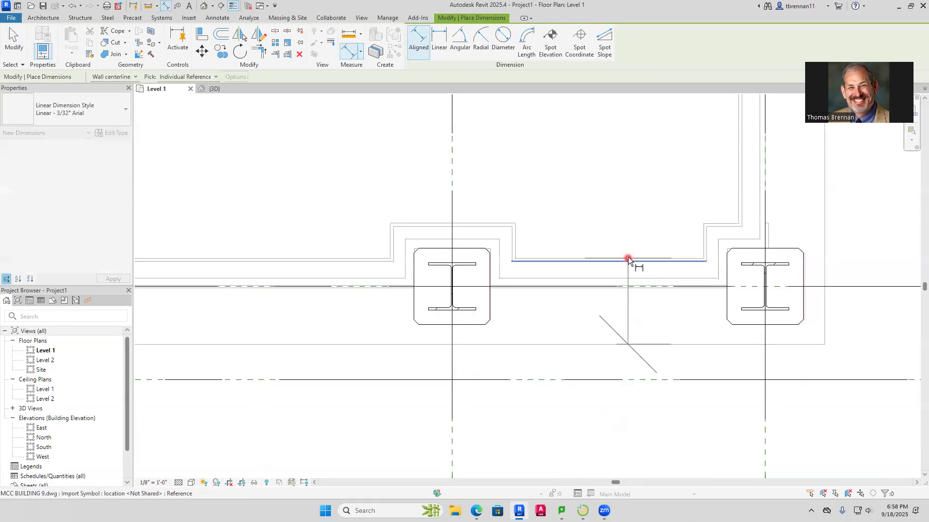
left_click(628, 257)
scroll(637, 271, "down", 2)
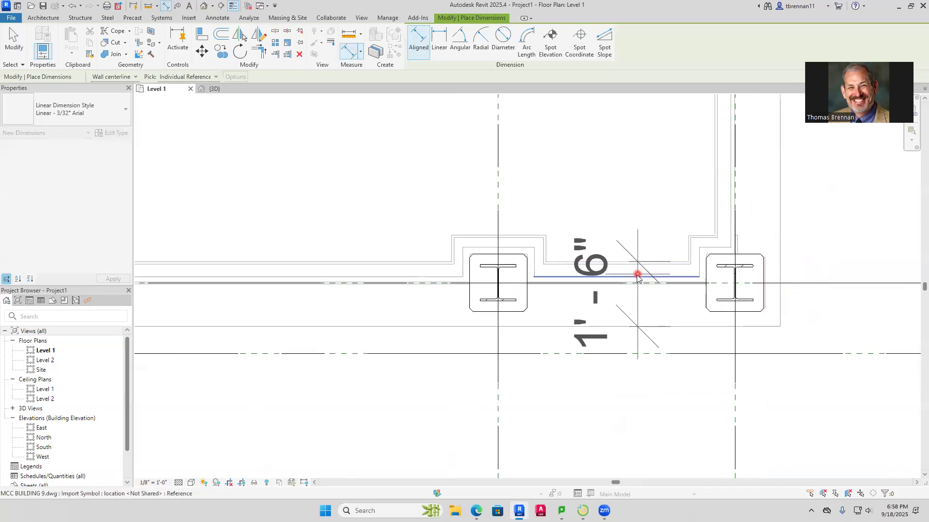
key("Escape")
key("Escape")
scroll(610, 290, "down", 5)
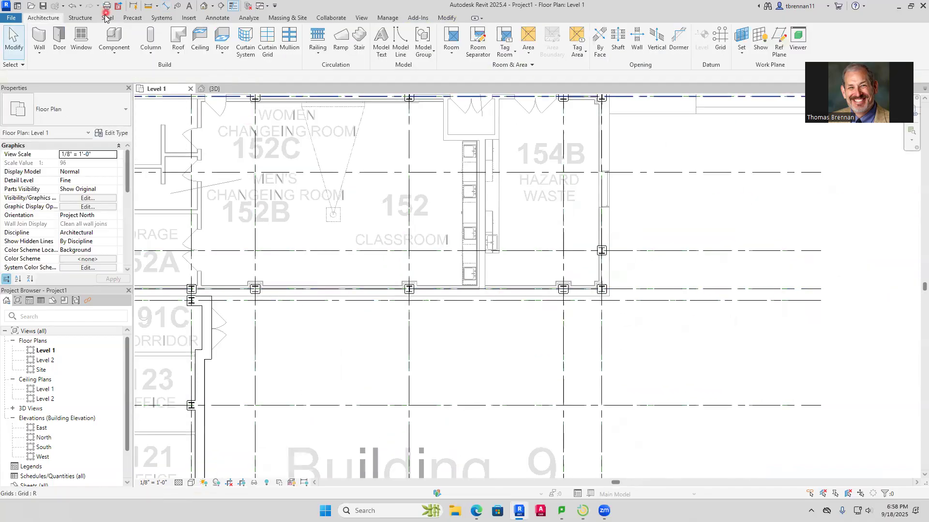
Draw a Generic - 1' 6" architectural wall from the Corridor 191C entrance corner to the outer corner below Hazard Waste 154B
left_click(39, 49)
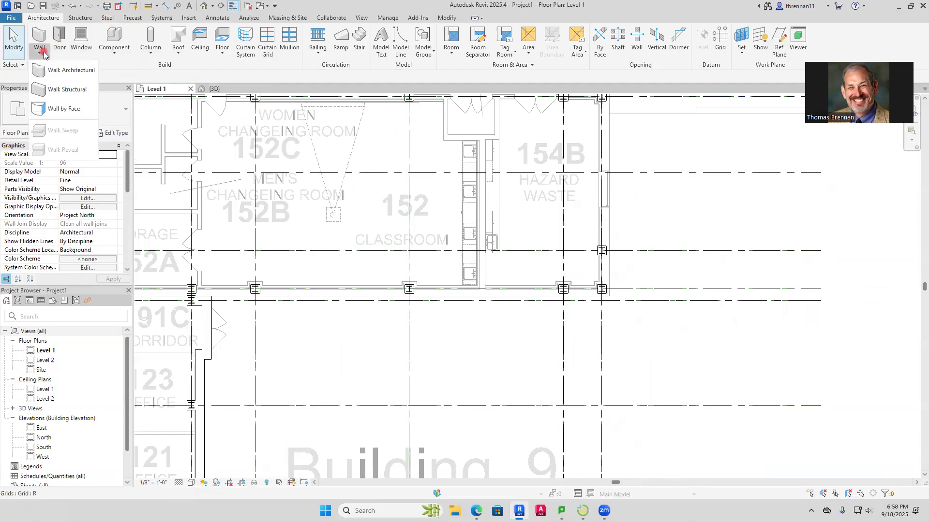
left_click(66, 73)
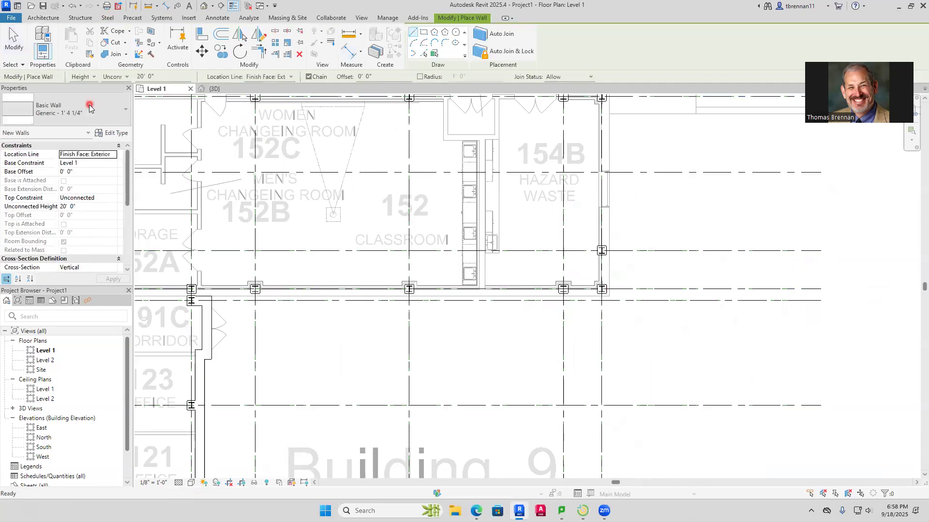
left_click(126, 120)
left_click(95, 186)
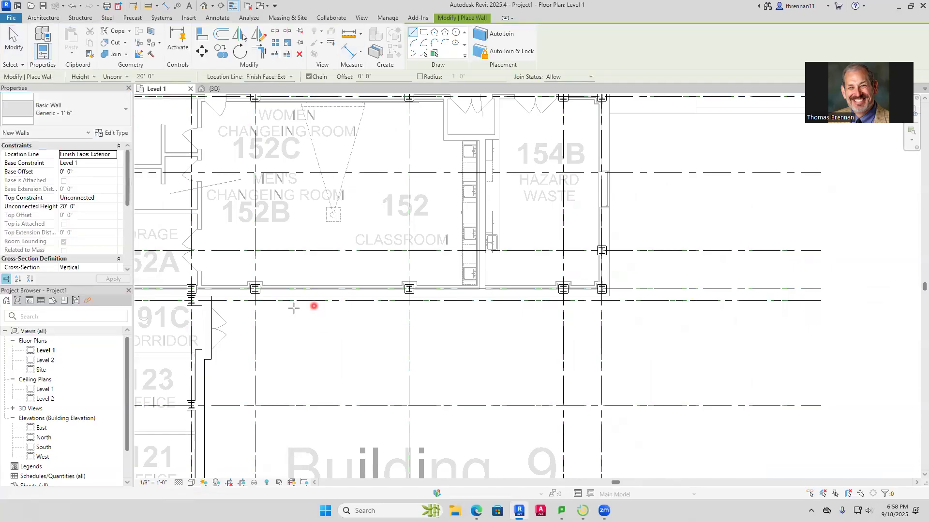
scroll(284, 314, "up", 5)
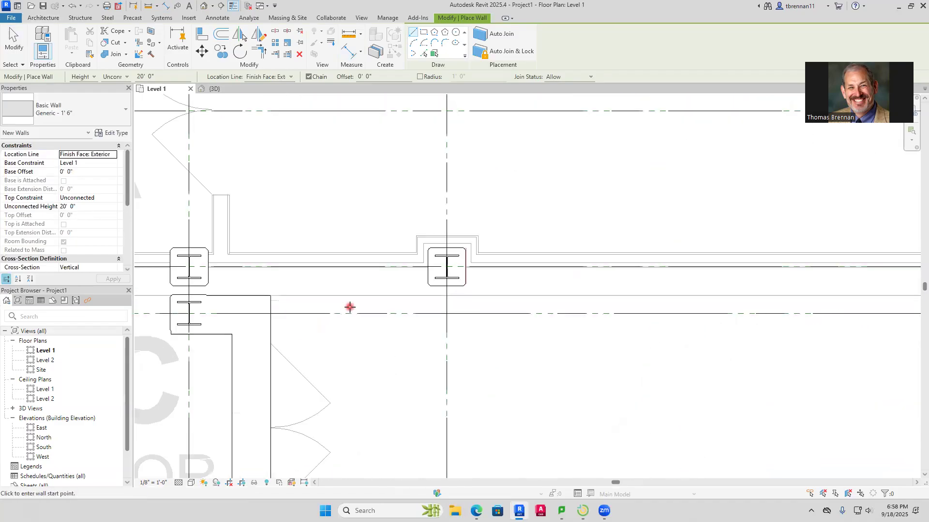
left_click(270, 295)
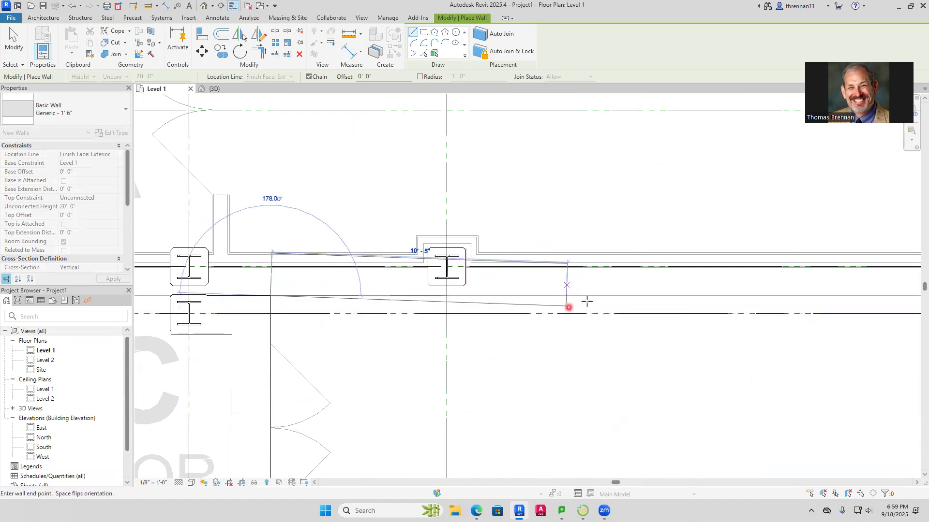
scroll(587, 300, "down", 4)
middle_click_drag(710, 302, 215, 303)
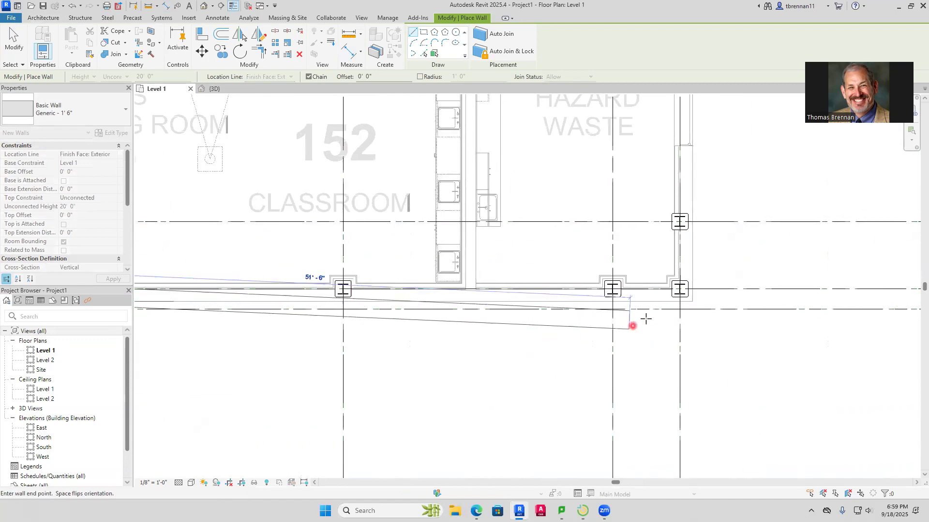
scroll(700, 292, "up", 3)
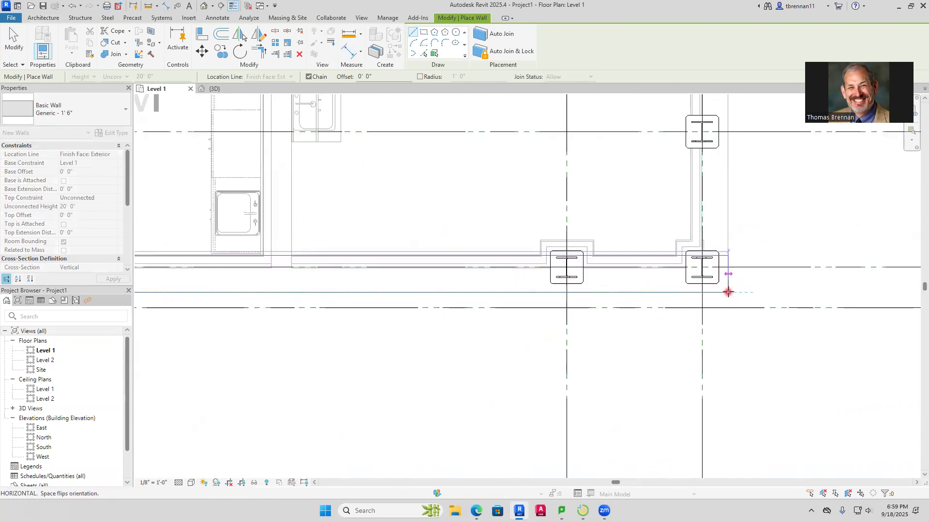
scroll(728, 294, "up", 4)
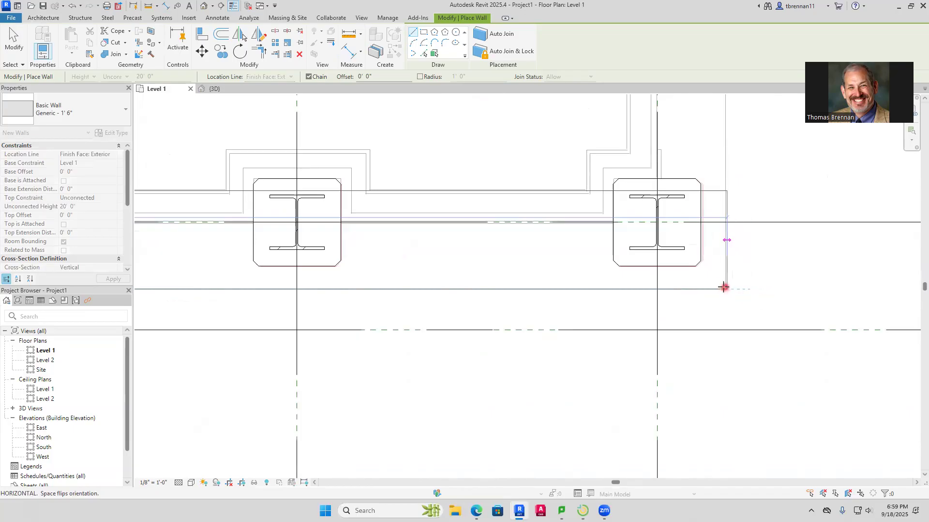
scroll(724, 286, "up", 4)
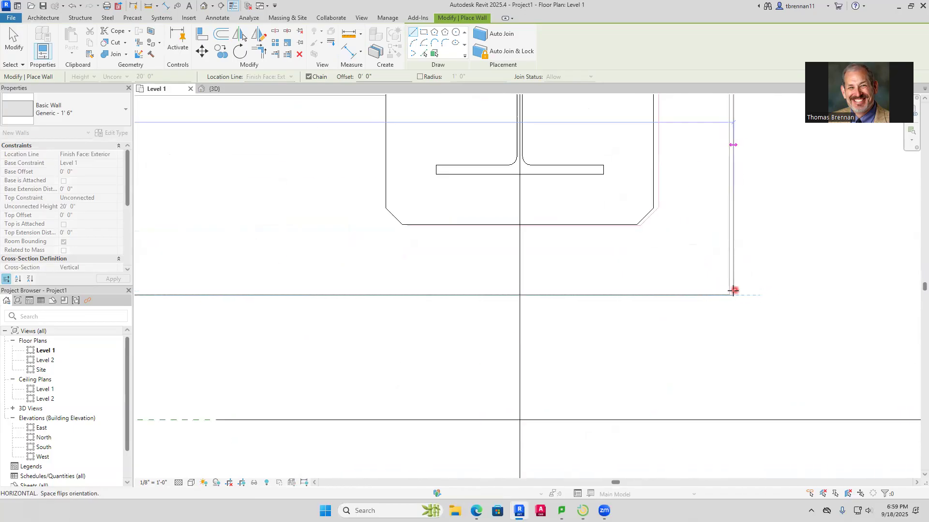
left_click(729, 295)
Continue the wall chain along Hazard Waste 154B and Facilities Storage 154 to the outer corner beside the recessed double-door entrance
scroll(750, 217, "down", 6)
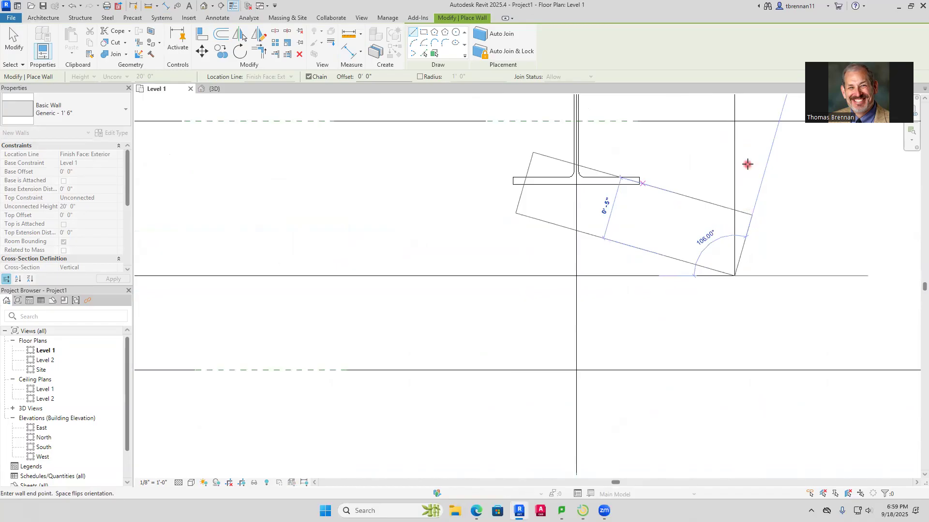
middle_click_drag(748, 172, 630, 510)
scroll(626, 356, "down", 5)
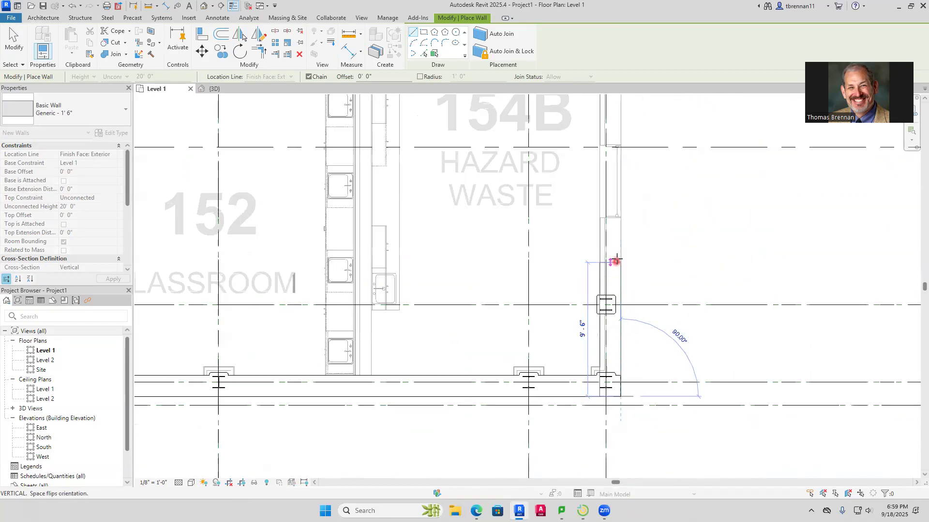
middle_click_drag(647, 154, 596, 389)
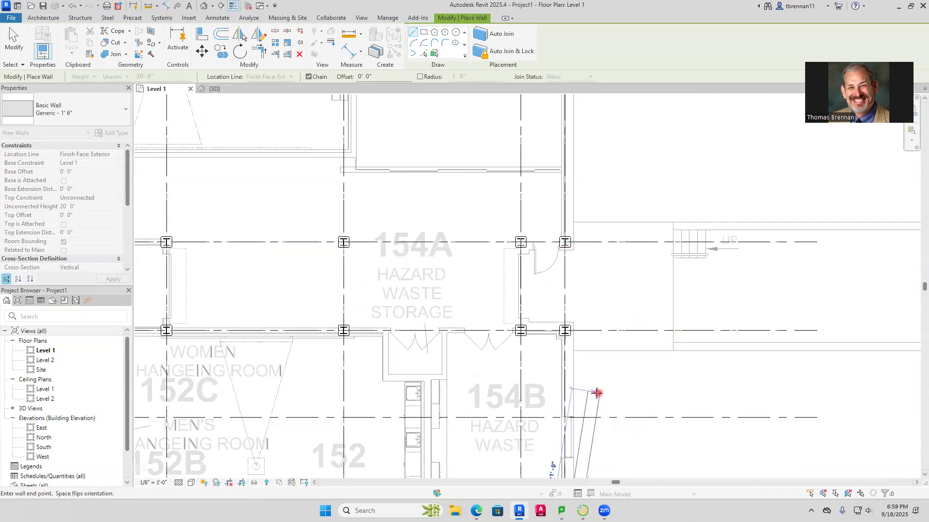
middle_click_drag(586, 238, 555, 454)
middle_click_drag(554, 121, 512, 373)
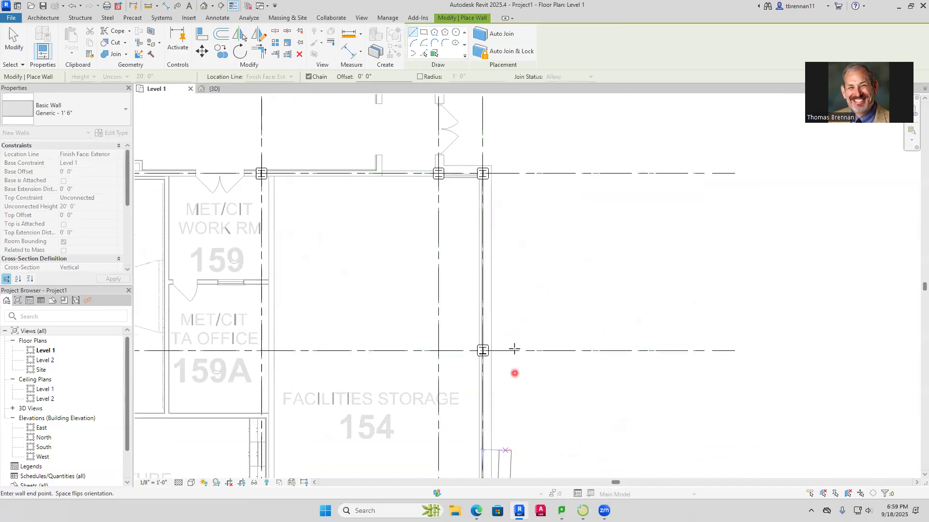
middle_click_drag(528, 273, 499, 338)
scroll(469, 232, "up", 2)
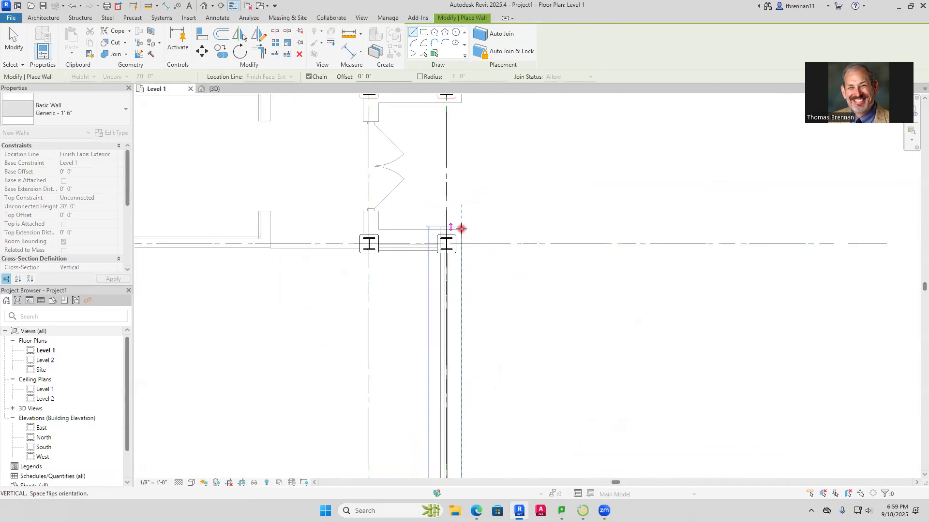
scroll(461, 229, "up", 4)
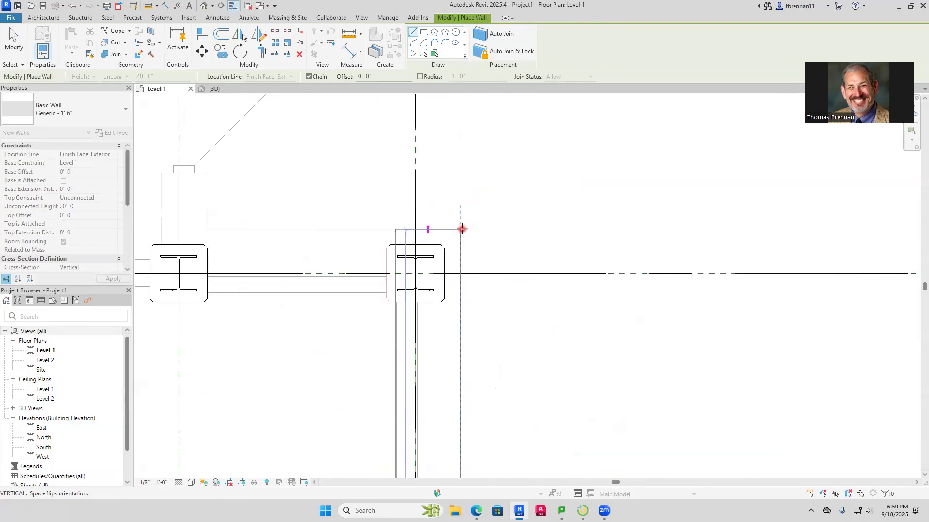
left_click(462, 228)
Trace the recessed double-door entrance with three wall segments, ending at the outer corner near Storage 158A
left_click(205, 230)
scroll(256, 111, "down", 1)
middle_click_drag(254, 114, 271, 307)
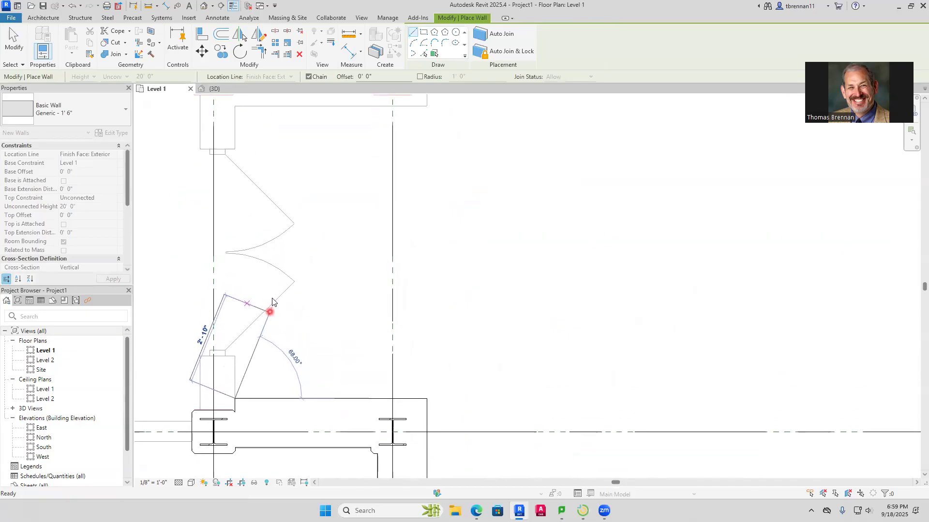
middle_click_drag(270, 149, 236, 341)
left_click(201, 299)
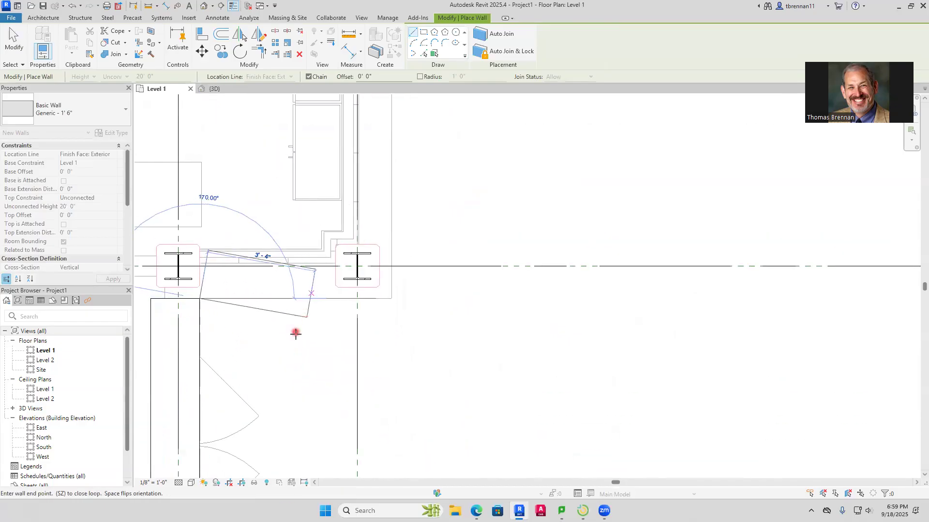
scroll(297, 332, "down", 2)
middle_click_drag(300, 333, 357, 338)
left_click(403, 315)
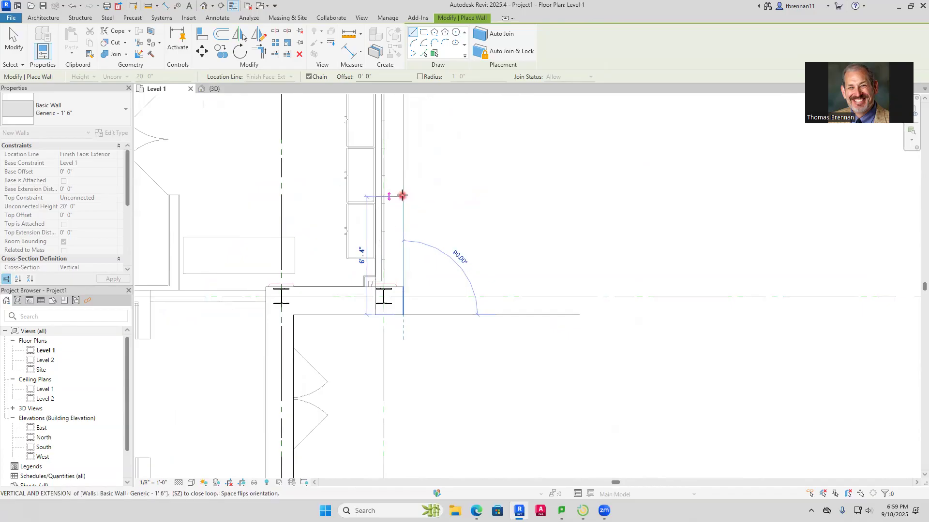
Extend the exterior wall straight past Storage 158A, the greenhouses and Optic Lab 177 to the building's far corner, and end the chain
scroll(406, 191, "down", 3)
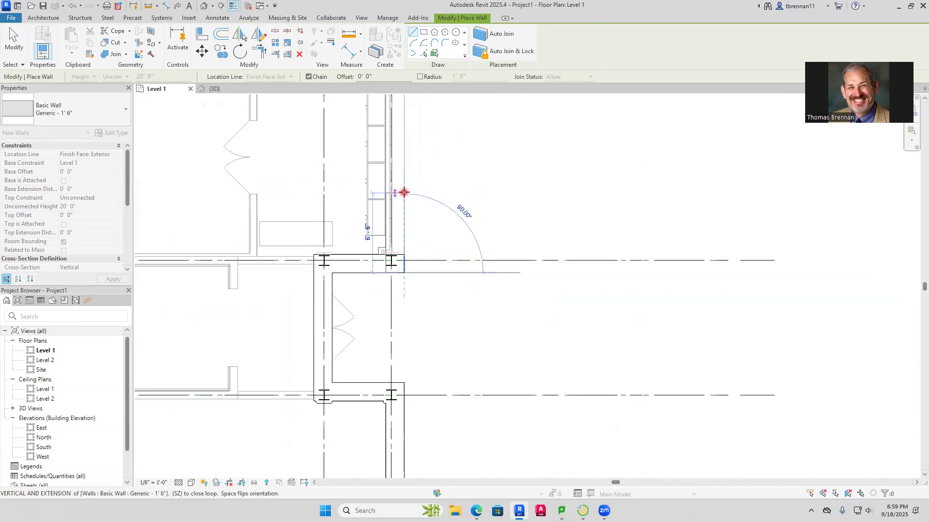
middle_click_drag(404, 188, 385, 356)
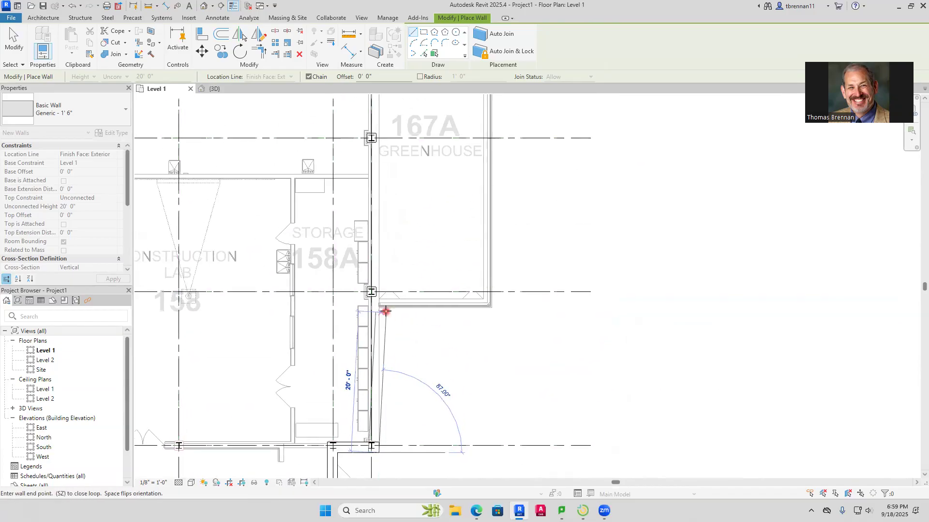
scroll(385, 309, "up", 2)
scroll(385, 309, "up", 3)
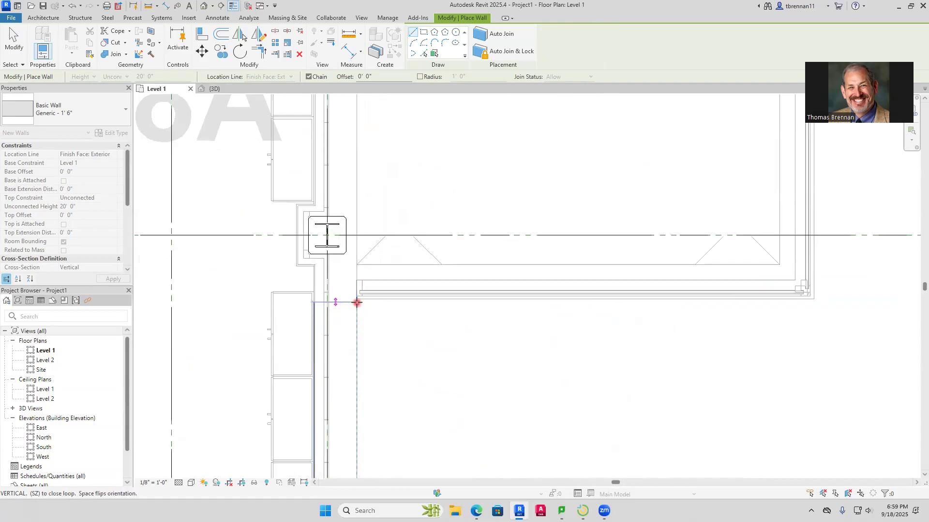
scroll(356, 302, "down", 5)
scroll(348, 338, "down", 3)
scroll(333, 218, "up", 5)
middle_click_drag(334, 195, 331, 451)
middle_click_drag(334, 256, 322, 462)
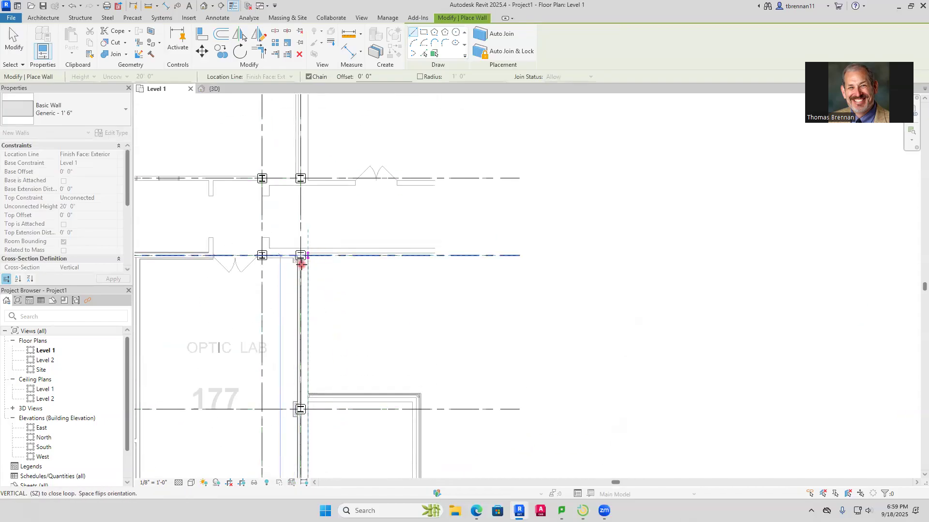
scroll(321, 370, "down", 3)
middle_click_drag(319, 339, 308, 425)
scroll(309, 185, "up", 2)
scroll(310, 181, "up", 4)
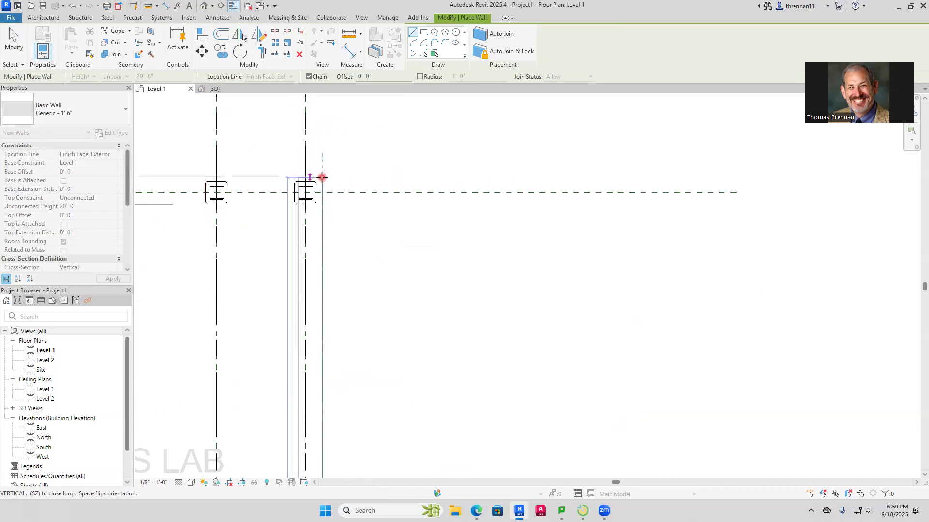
scroll(323, 176, "up", 3)
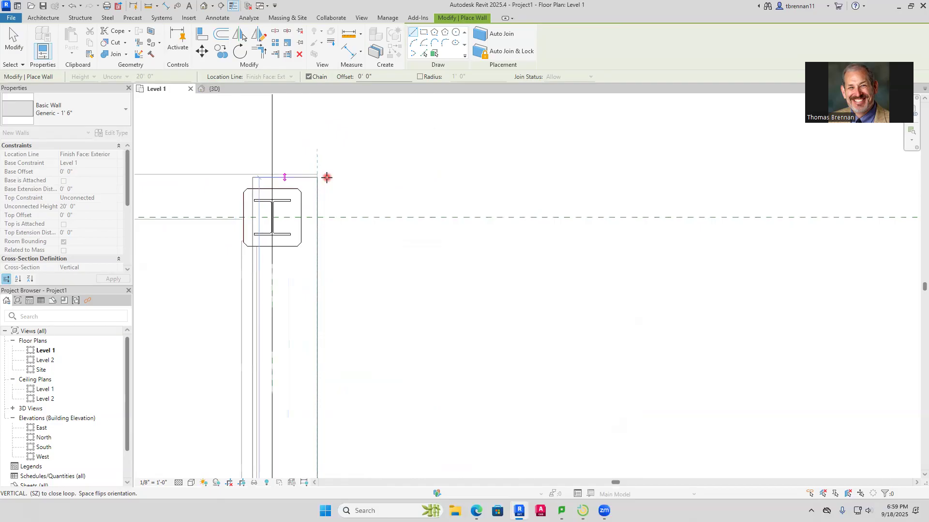
left_click(318, 174)
scroll(375, 196, "down", 2)
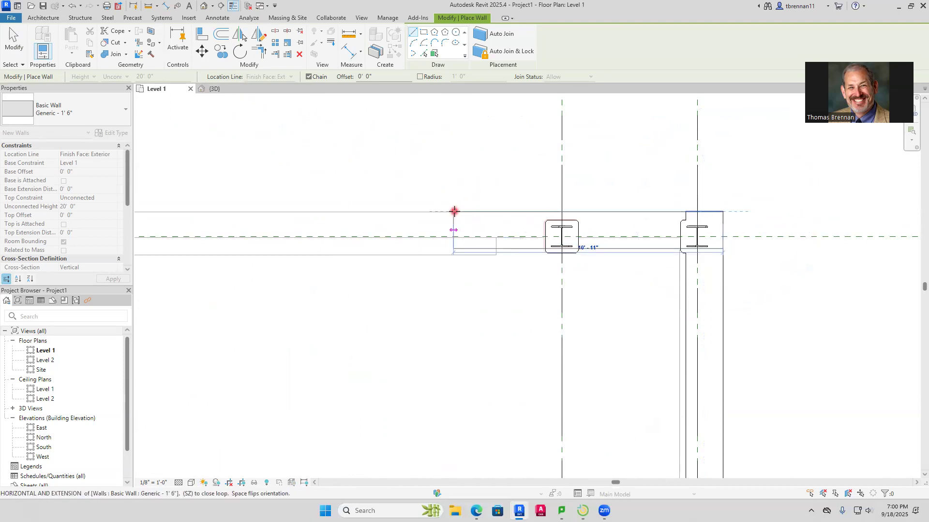
key("Escape")
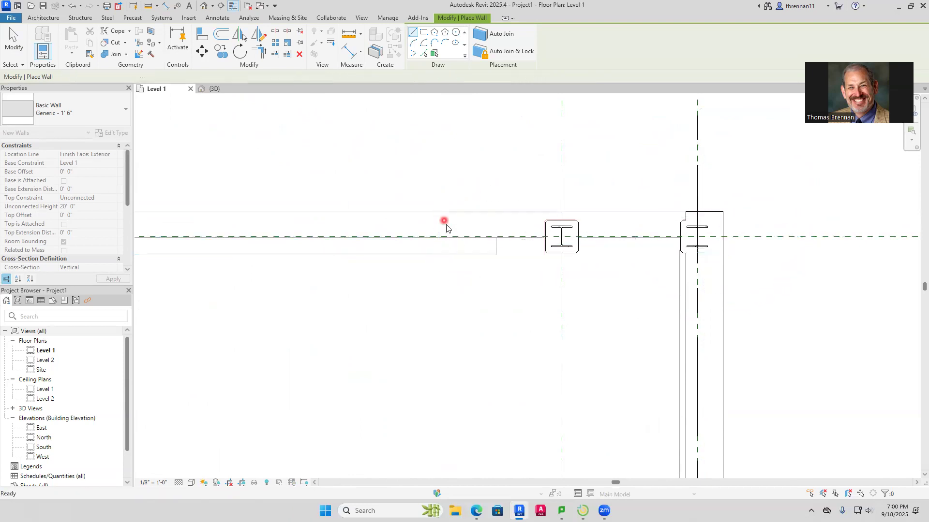
In the 3D view, select the new chain of 1' 6" exterior walls and set its top constraint to Up to level: Level 2
scroll(406, 329, "down", 8)
middle_click_drag(586, 305, 638, 170)
scroll(609, 155, "down", 4)
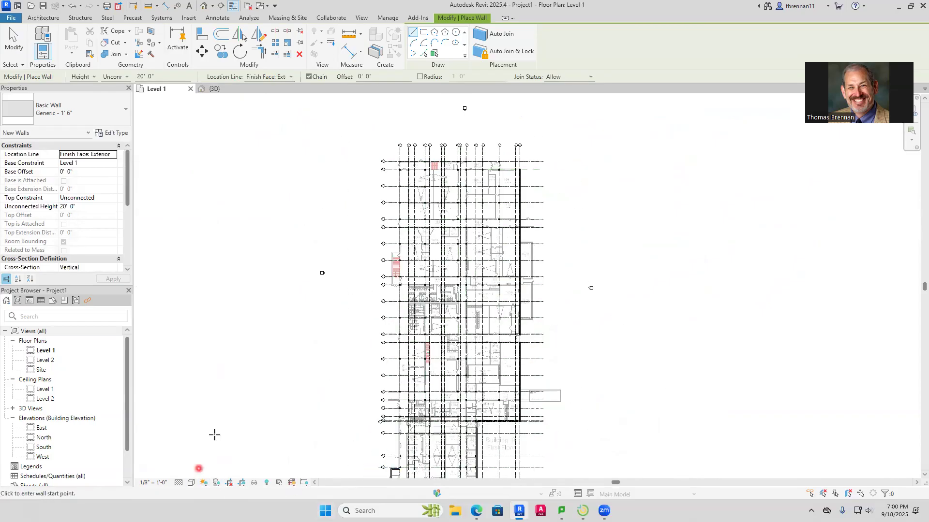
left_click(219, 90)
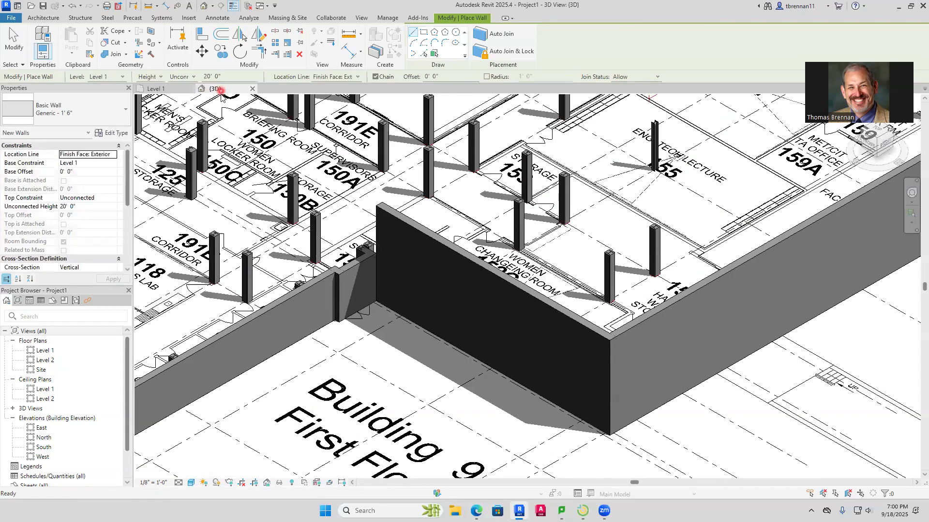
scroll(411, 317, "down", 5)
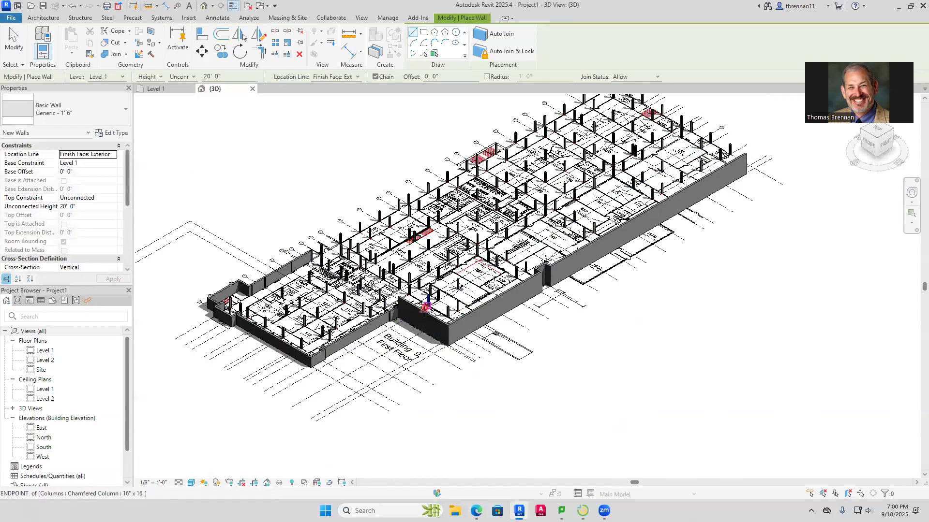
key("Escape")
key("Escape")
key("Tab")
left_click(434, 322)
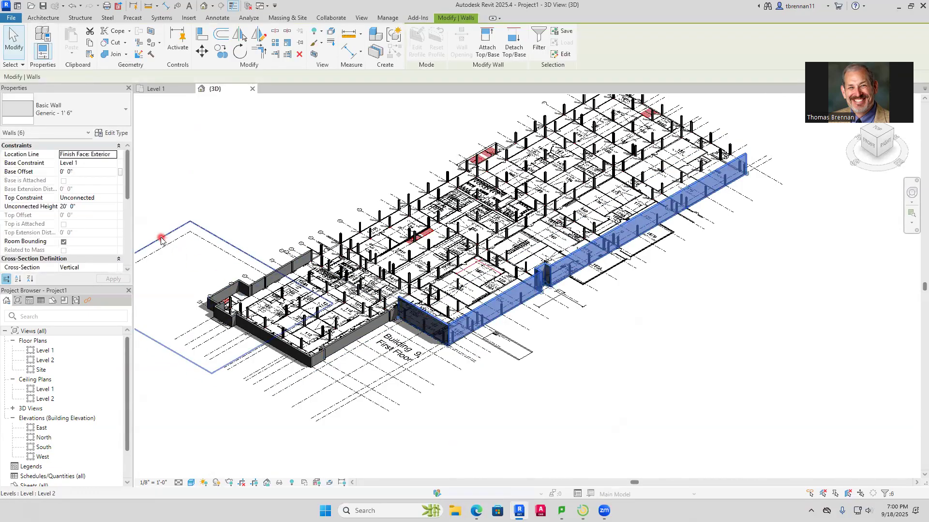
left_click(112, 198)
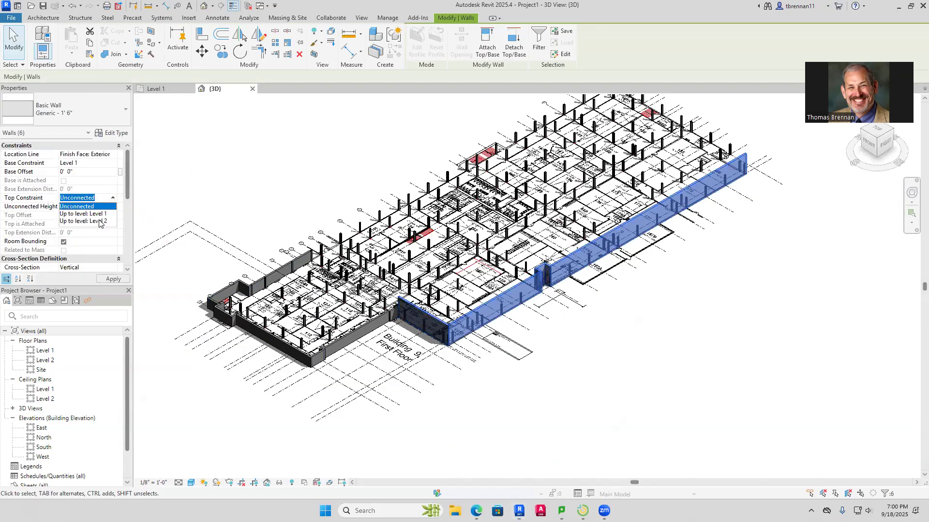
left_click(92, 221)
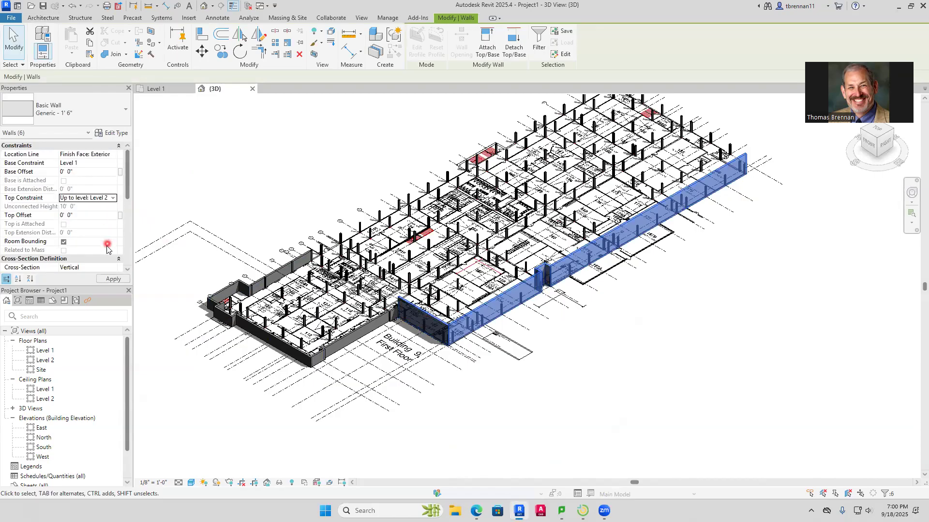
left_click(114, 279)
key("Escape")
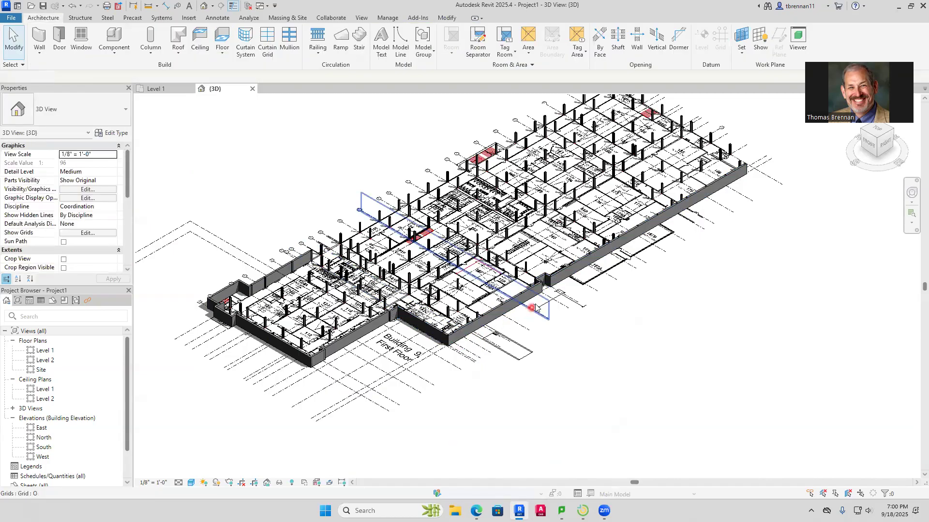
Inspect the far end of the new exterior wall and the Vestibule 191U area in 3D
scroll(567, 291, "up", 3)
middle_click_drag(570, 318, 535, 435)
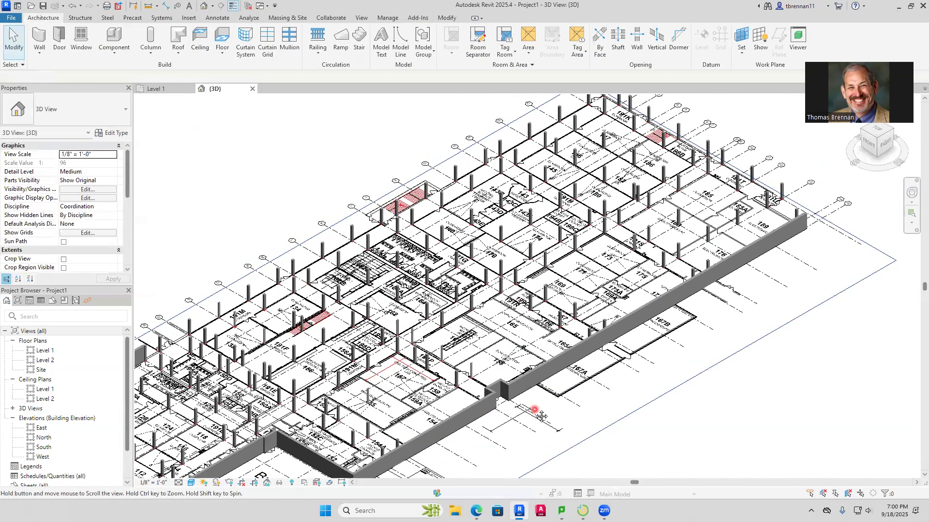
scroll(694, 200, "up", 2)
scroll(701, 209, "up", 5)
middle_click_drag(781, 223, 340, 397)
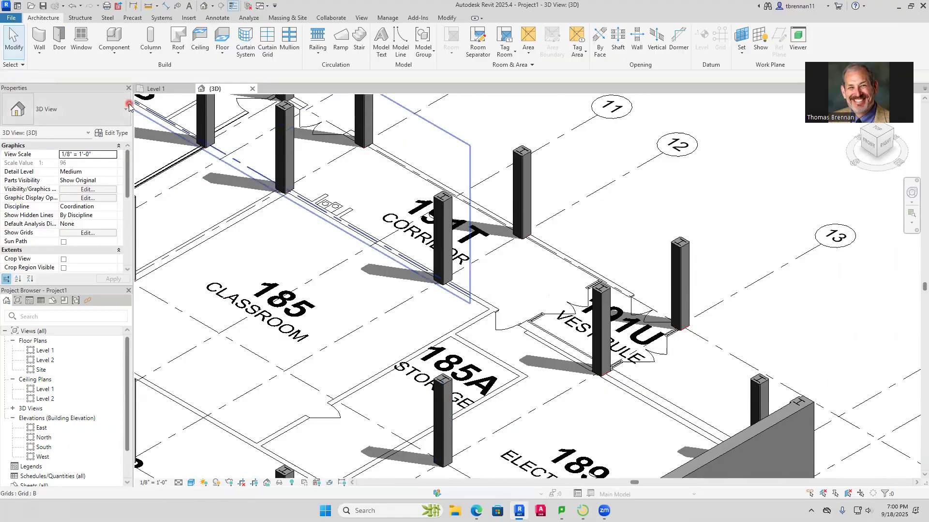
Return to the Level 1 floor plan around Vestibule 191U and Electronics Lab 189
left_click(156, 89)
scroll(486, 203, "up", 6)
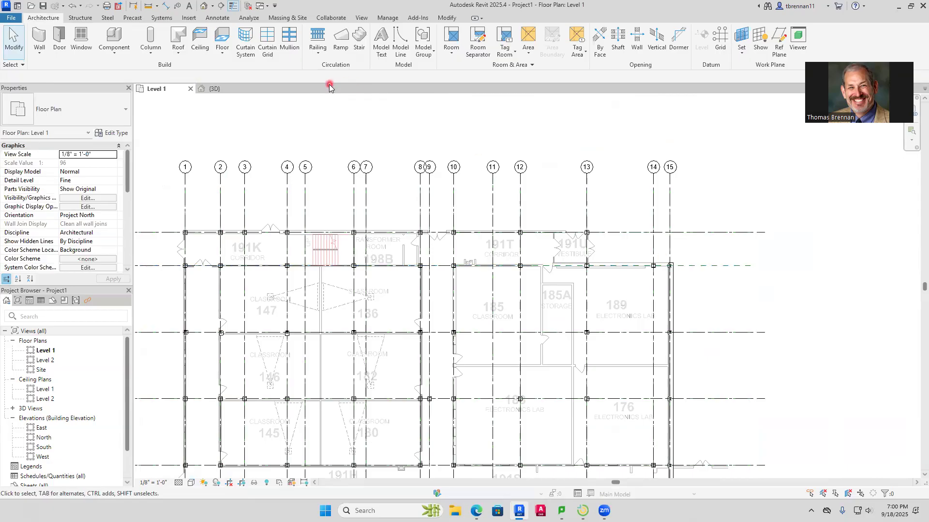
left_click(38, 51)
left_click(51, 72)
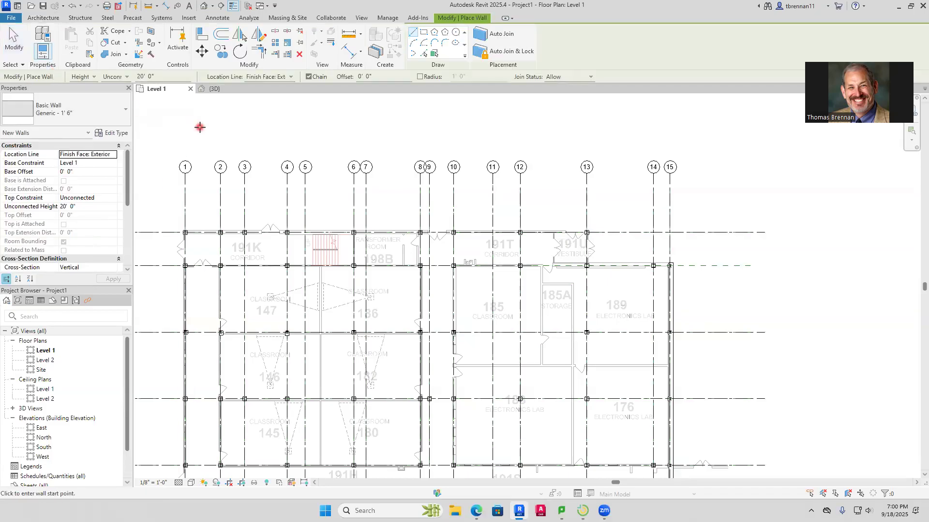
left_click(293, 77)
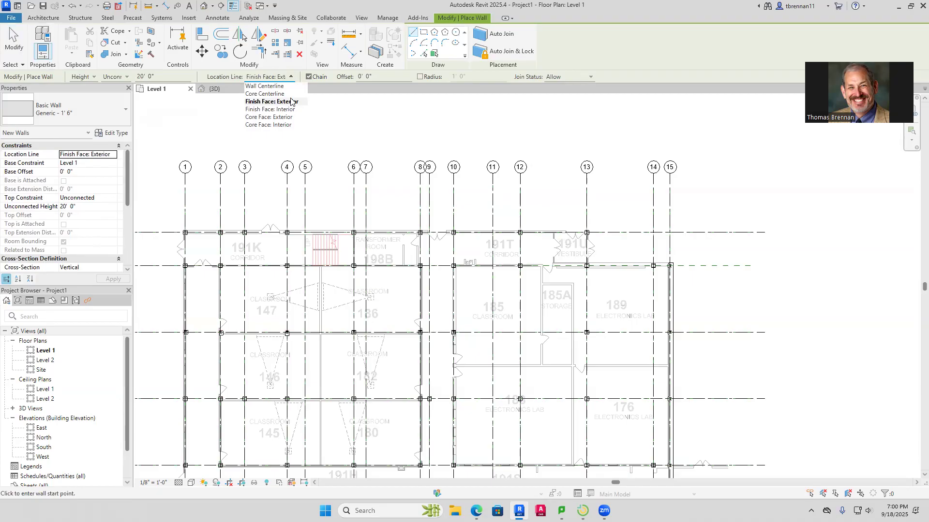
key("Escape")
key("Escape")
Check the exterior wall thickness between grids 14 and 15 with an aligned dimension, without placing it
scroll(592, 185, "up", 10)
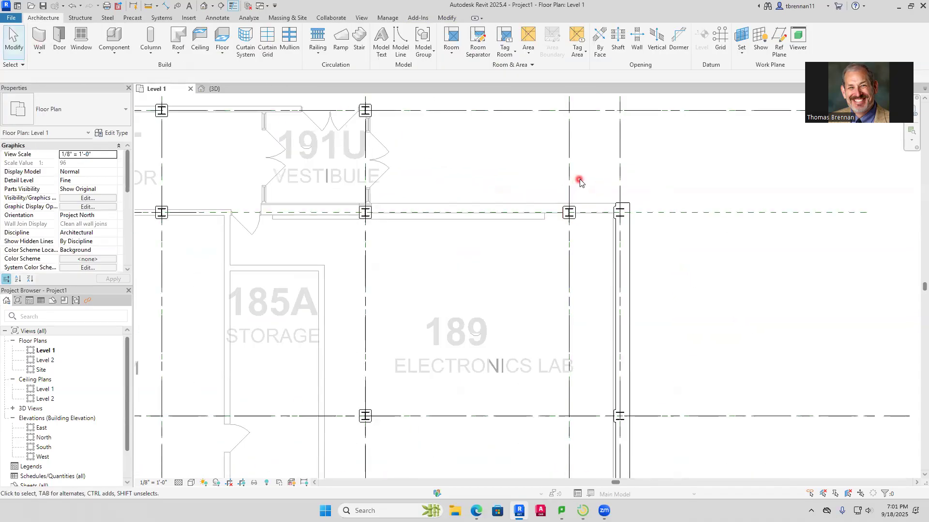
left_click(166, 5)
left_click(617, 240)
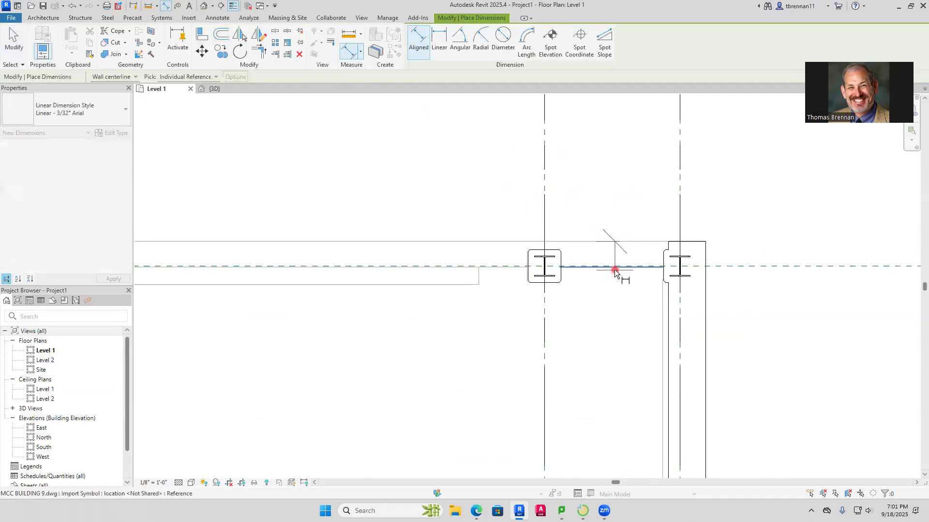
left_click(615, 269)
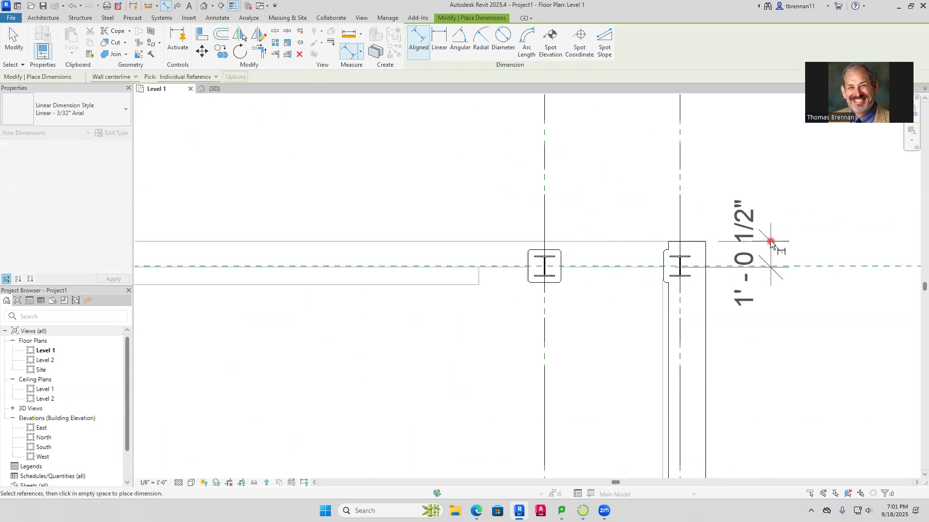
key("Escape")
key("Escape")
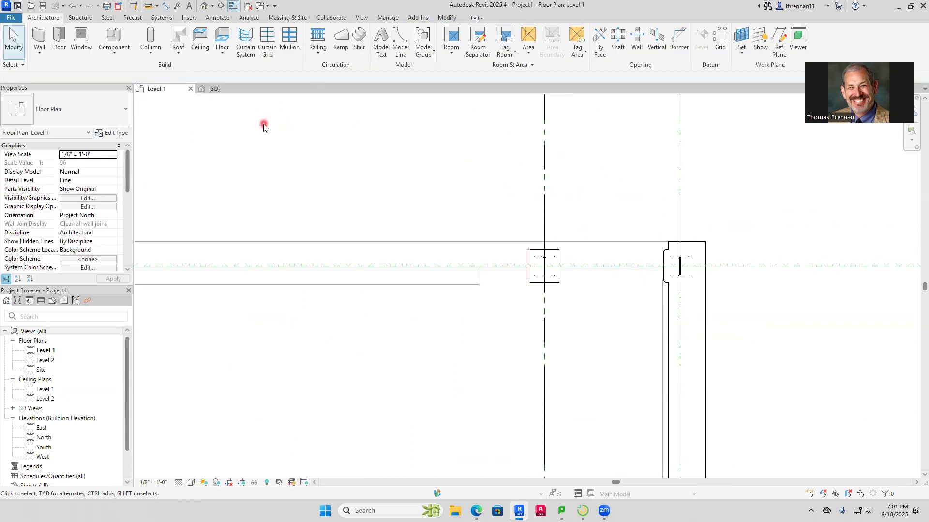
Draw a Generic - 1' architectural wall from the outer corner at grid 15 along Electronics Lab 189 to the door opening beside Vestibule 191U, flipped inward
left_click(44, 49)
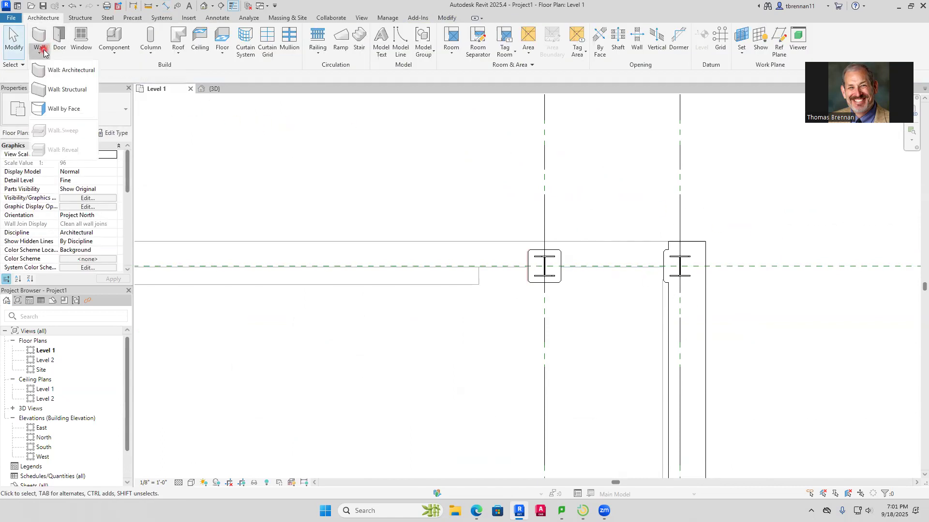
left_click(58, 71)
left_click(121, 119)
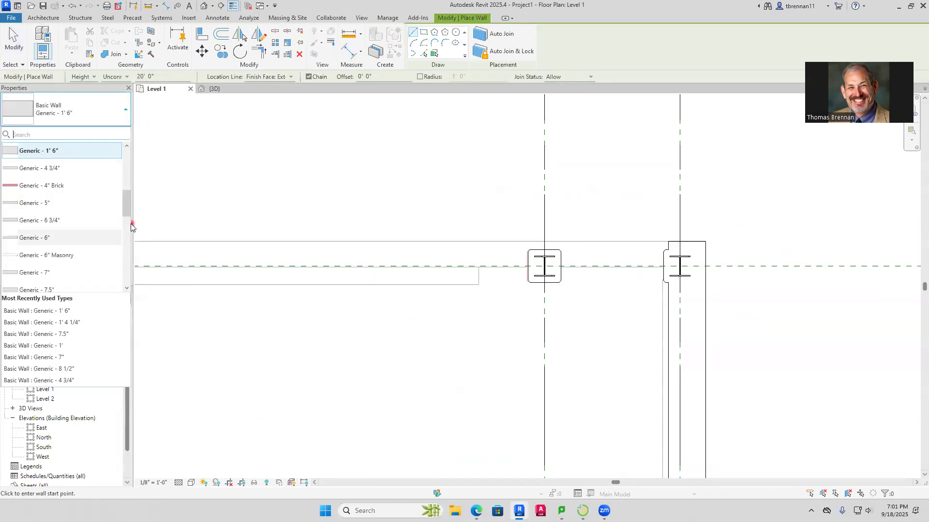
left_click_drag(125, 206, 129, 183)
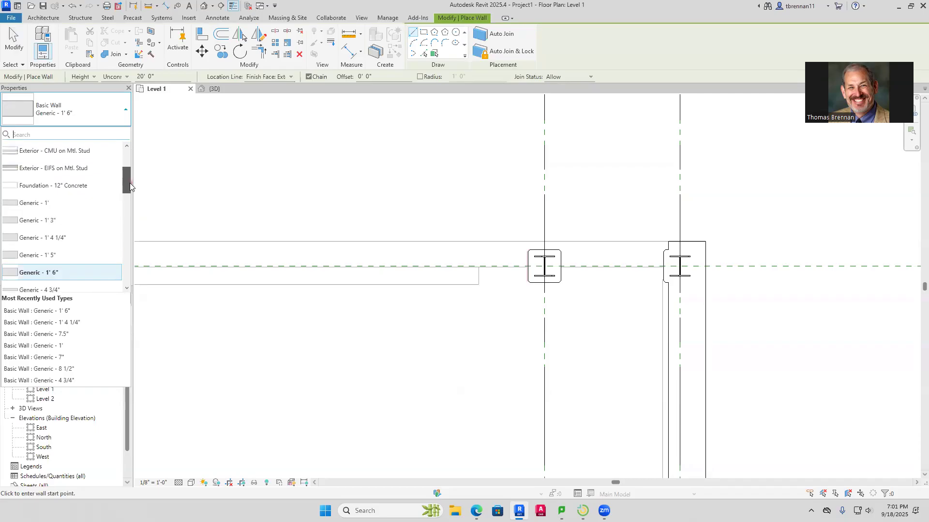
left_click(60, 205)
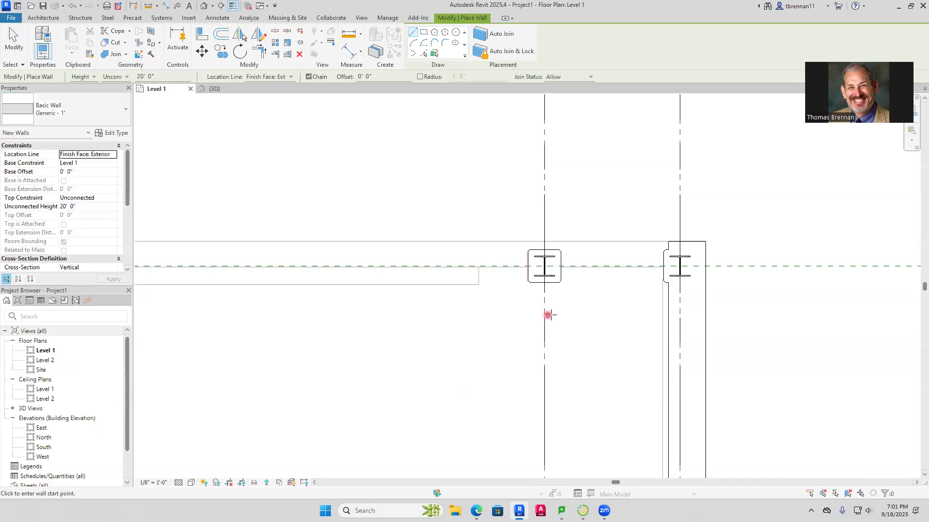
left_click(705, 241)
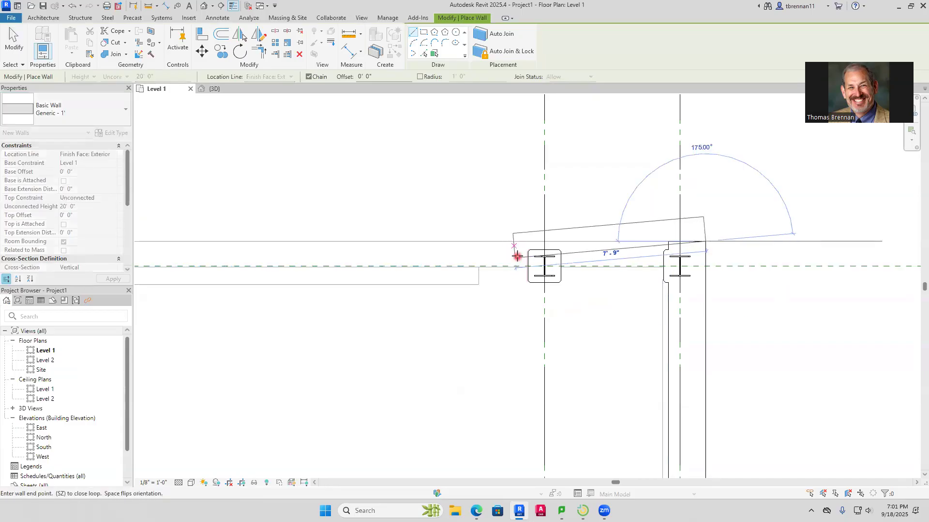
key("space")
scroll(523, 251, "down", 2)
middle_click_drag(522, 250, 885, 240)
middle_click_drag(511, 222, 763, 199)
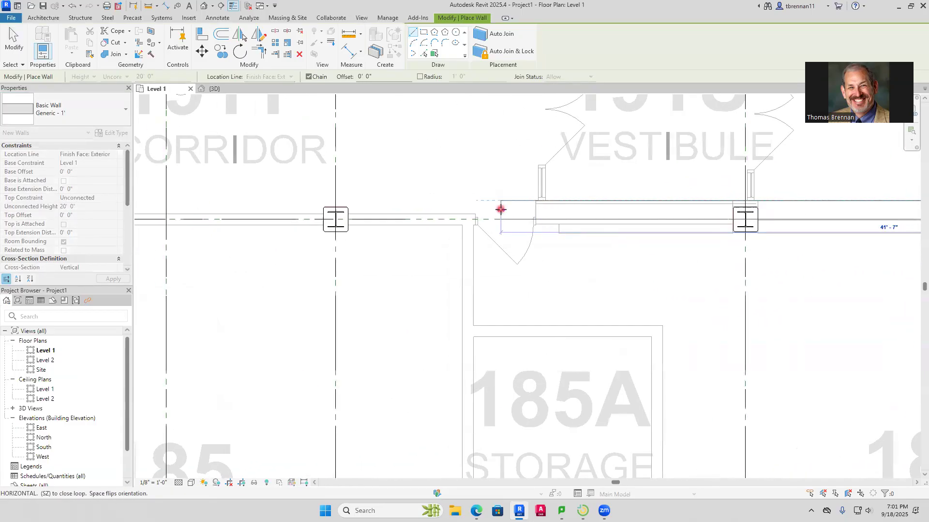
left_click(536, 207)
key("Escape")
key("Escape")
Review the Level 1 plan from Vestibule 191U through the classrooms and optics labs down to Corridor 191C
scroll(581, 311, "down", 4)
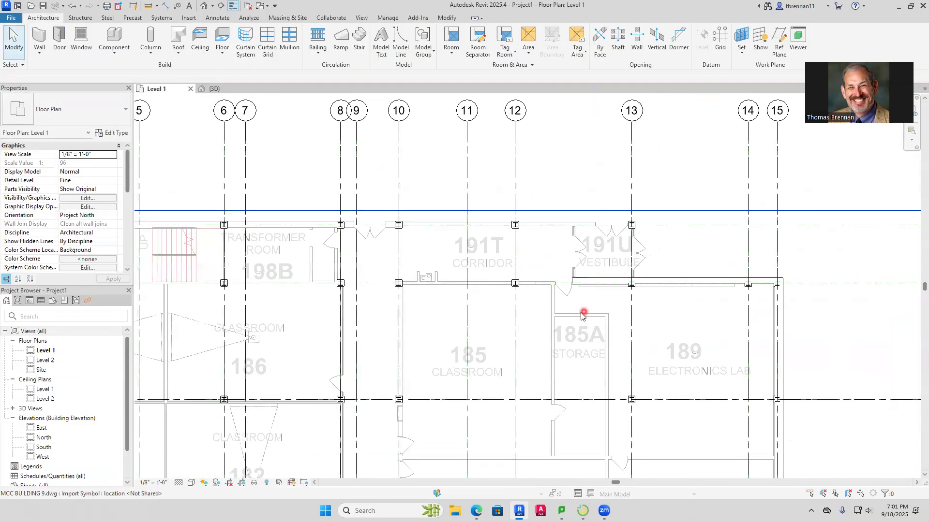
middle_click_drag(571, 315, 615, 304)
middle_click_drag(468, 269, 575, 269)
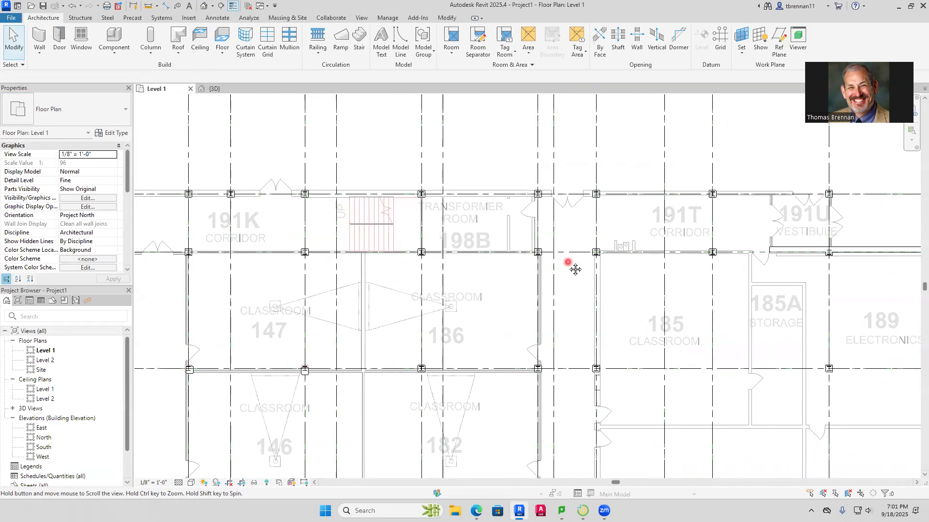
middle_click_drag(491, 317, 477, 143)
middle_click_drag(476, 335, 491, 160)
middle_click_drag(498, 393, 342, 298)
middle_click_drag(530, 334, 434, 409)
middle_click_drag(484, 284, 457, 365)
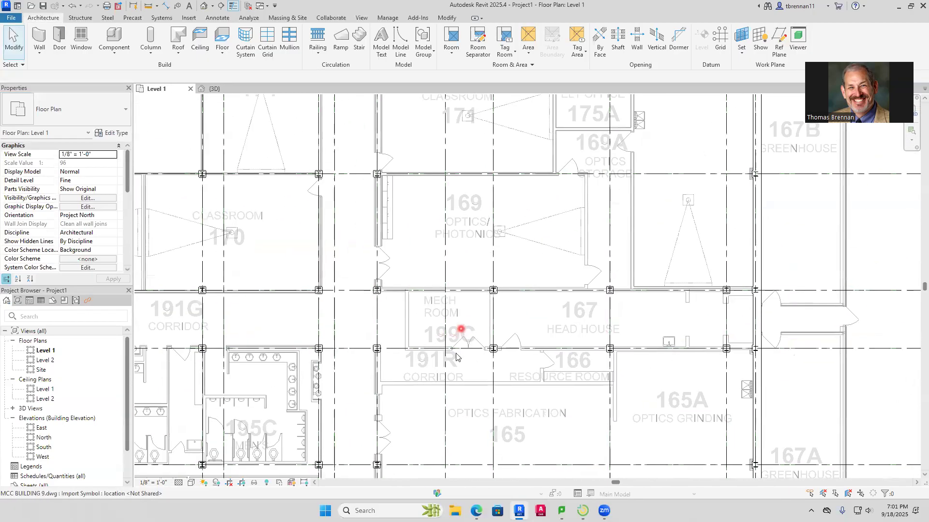
scroll(463, 369, "up", 3)
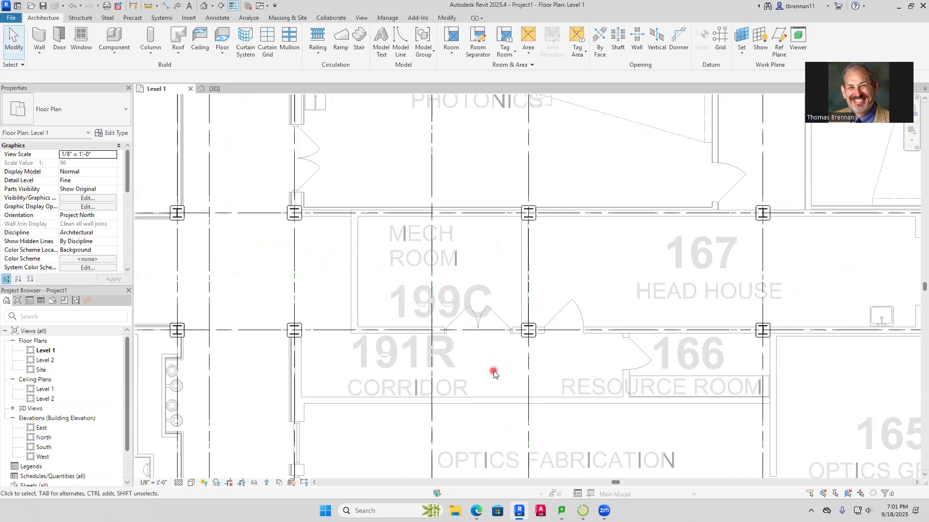
scroll(493, 373, "down", 5)
middle_click_drag(480, 375, 476, 243)
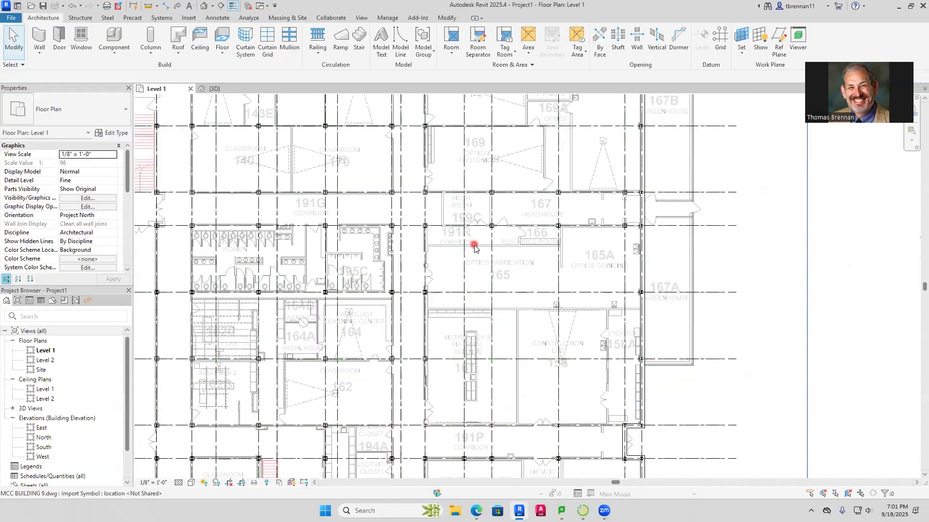
scroll(474, 245, "down", 1)
middle_click_drag(489, 353, 488, 213)
middle_click_drag(475, 335, 478, 242)
middle_click_drag(490, 415, 488, 367)
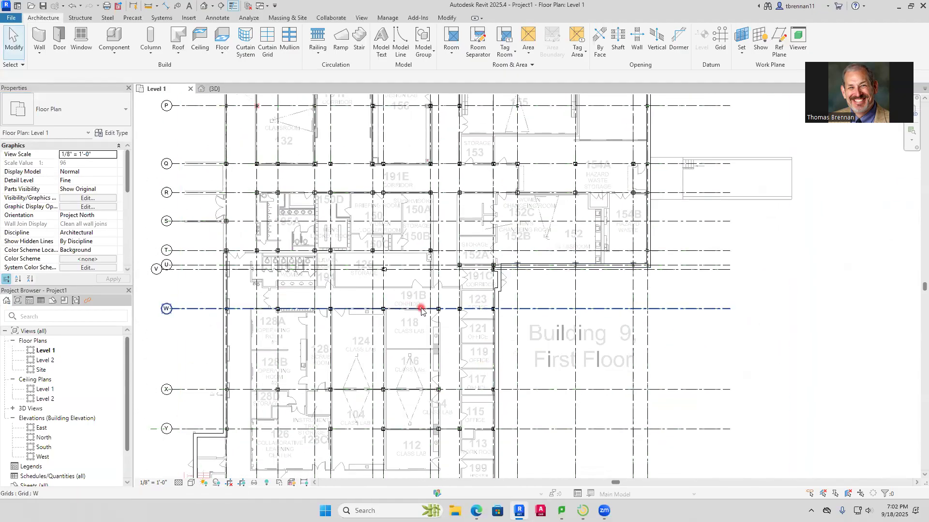
Place two facing 36" x 84" Single-Flush doors as an outward-swinging pair in the exterior wall at Corridor 191C
scroll(425, 271, "up", 6)
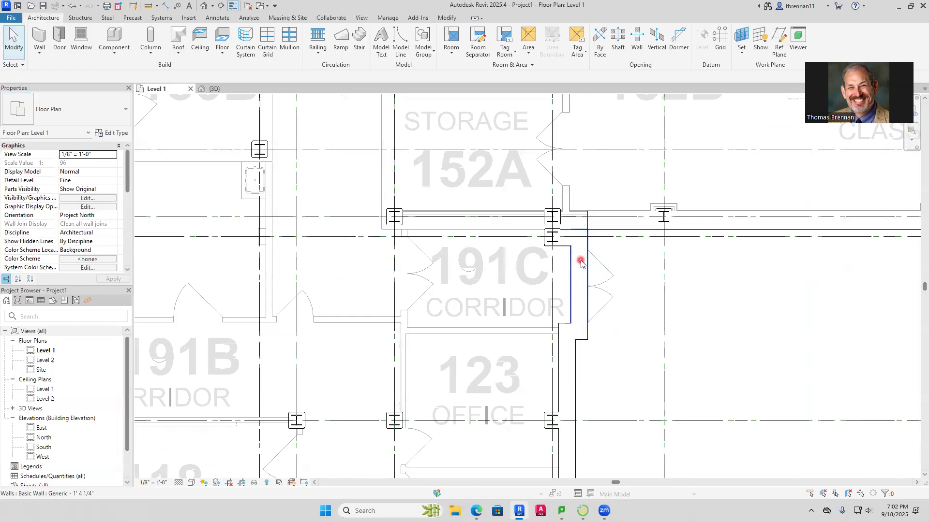
left_click(59, 44)
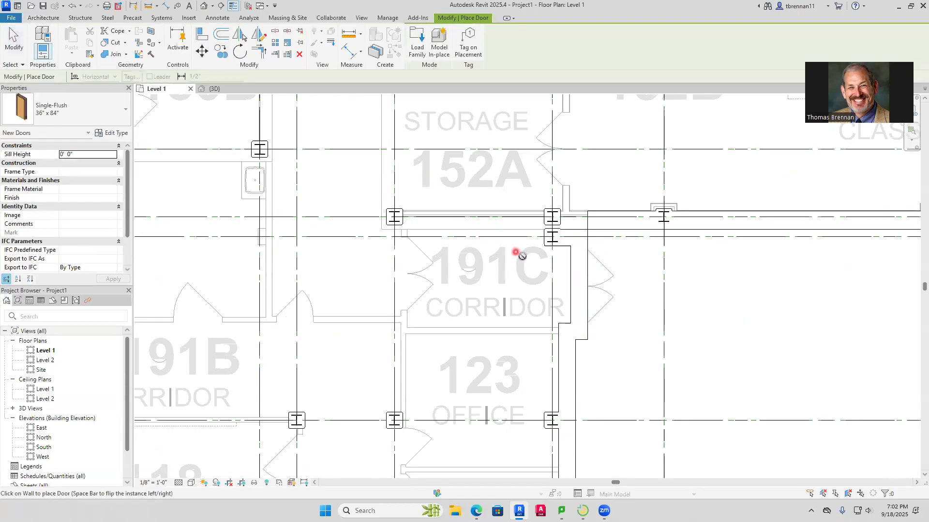
key("space")
left_click(587, 267)
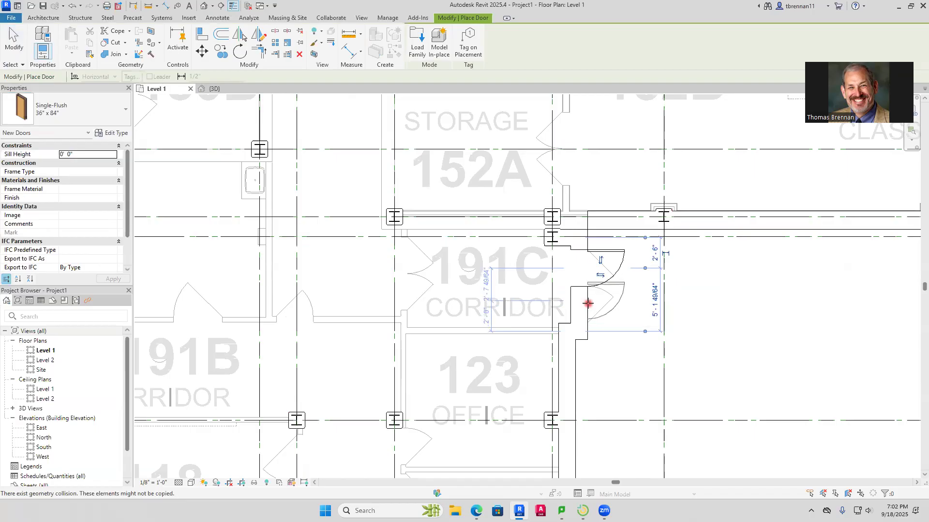
key("space")
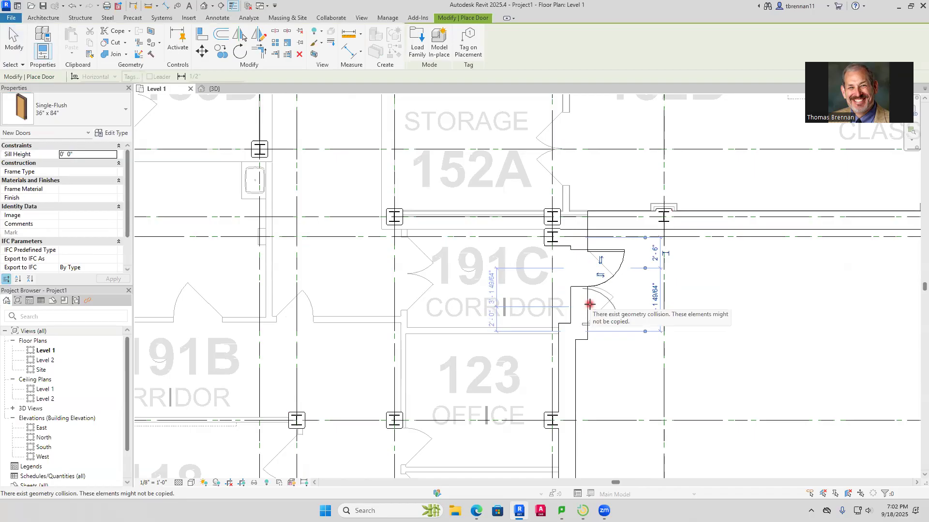
scroll(590, 302, "up", 4)
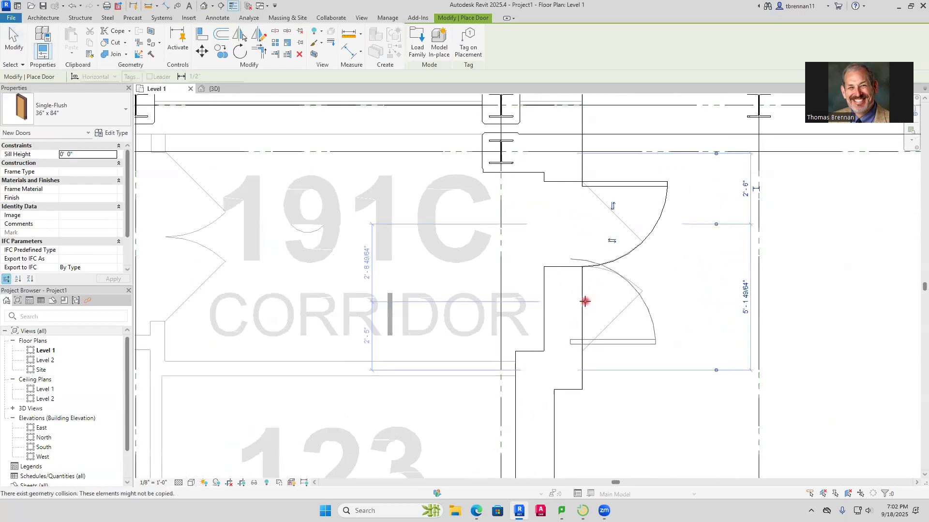
left_click(584, 309)
key("Escape")
key("Escape")
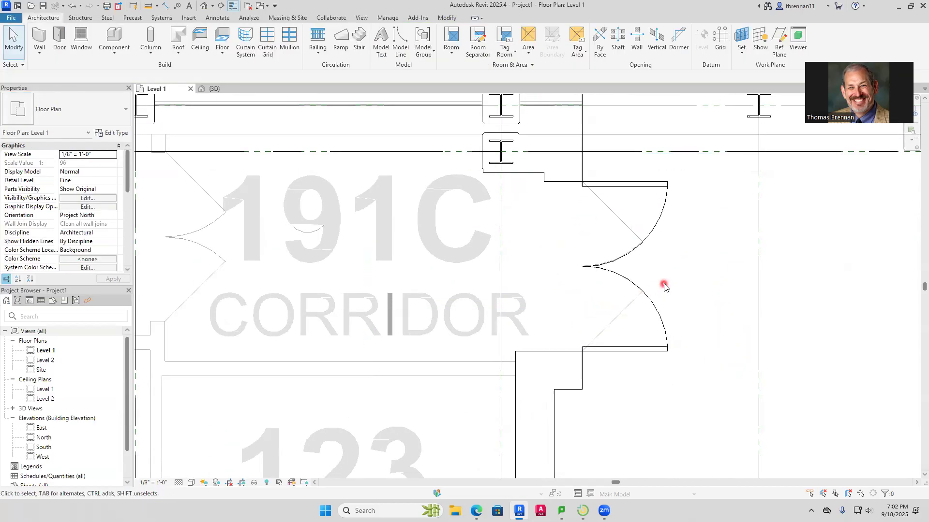
scroll(696, 302, "down", 2)
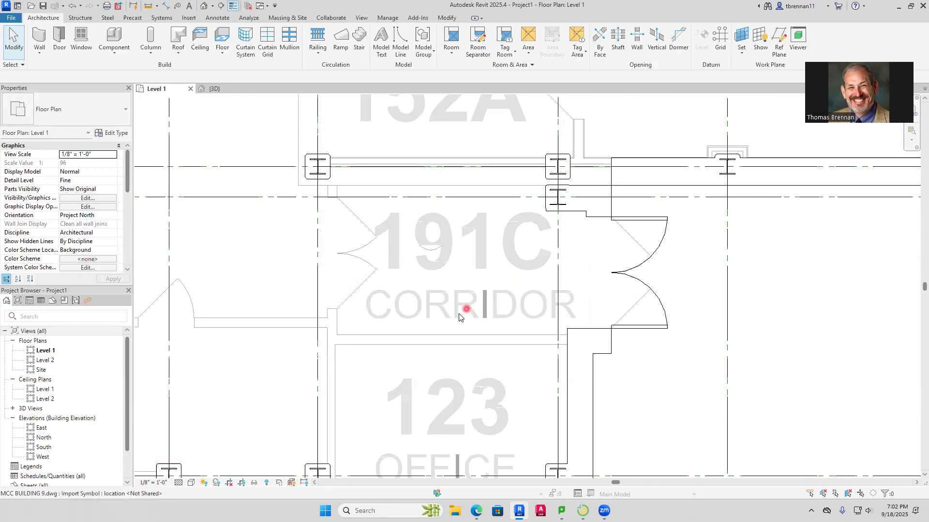
scroll(457, 313, "down", 3)
scroll(461, 315, "down", 2)
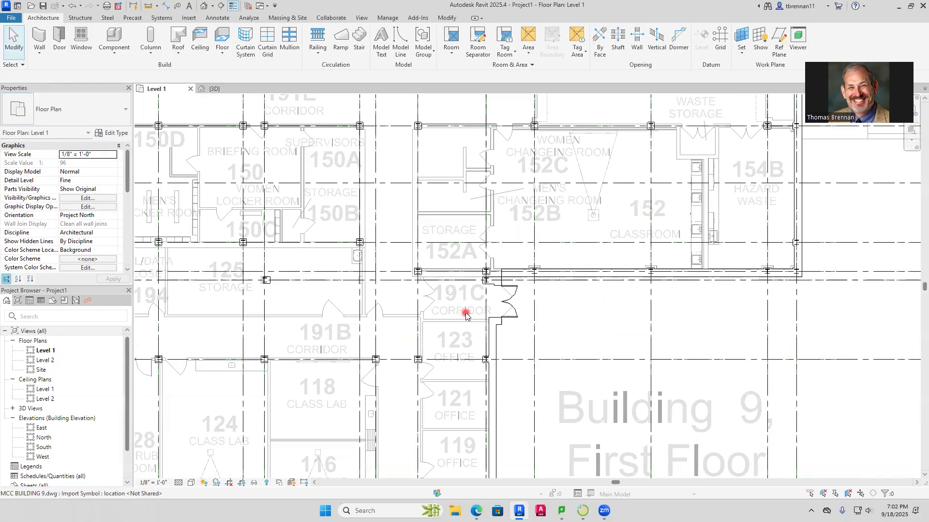
scroll(466, 314, "up", 4)
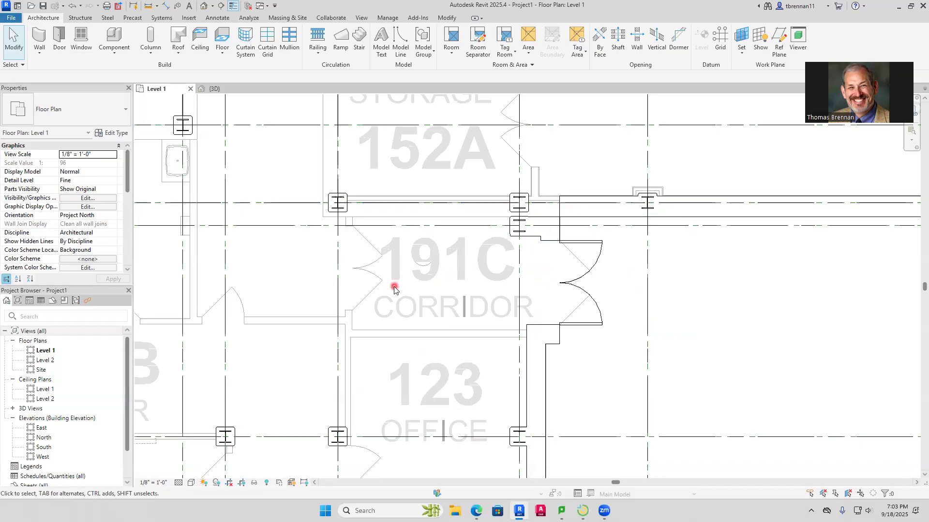
scroll(401, 291, "down", 3)
scroll(401, 290, "down", 2)
Examine the exterior side opposite Corridor 191C, from grid AA up to the double doors and the unmodeled wall stretch between grids R and T
middle_click_drag(403, 292, 774, 437)
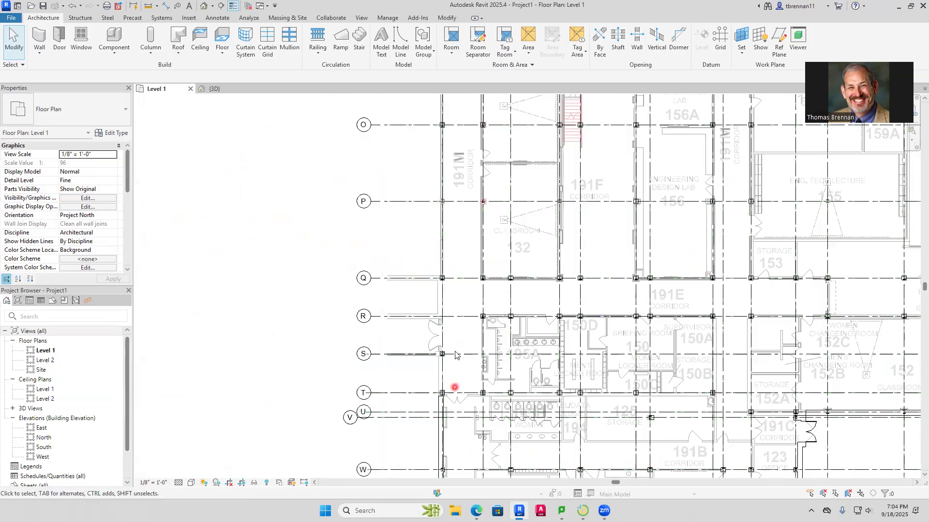
middle_click_drag(455, 387, 474, 233)
middle_click_drag(490, 379, 503, 132)
middle_click_drag(477, 264, 464, 359)
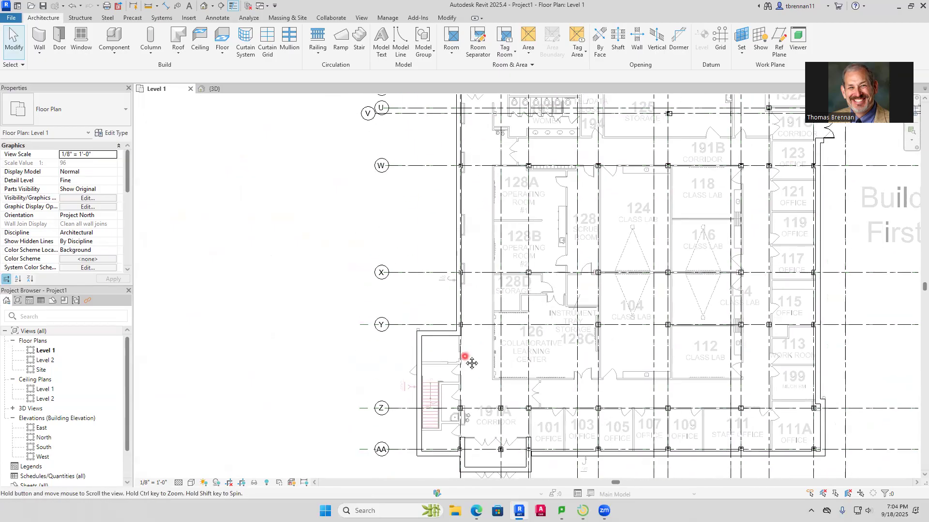
middle_click_drag(461, 186, 437, 378)
middle_click_drag(441, 303, 448, 388)
scroll(428, 350, "up", 4)
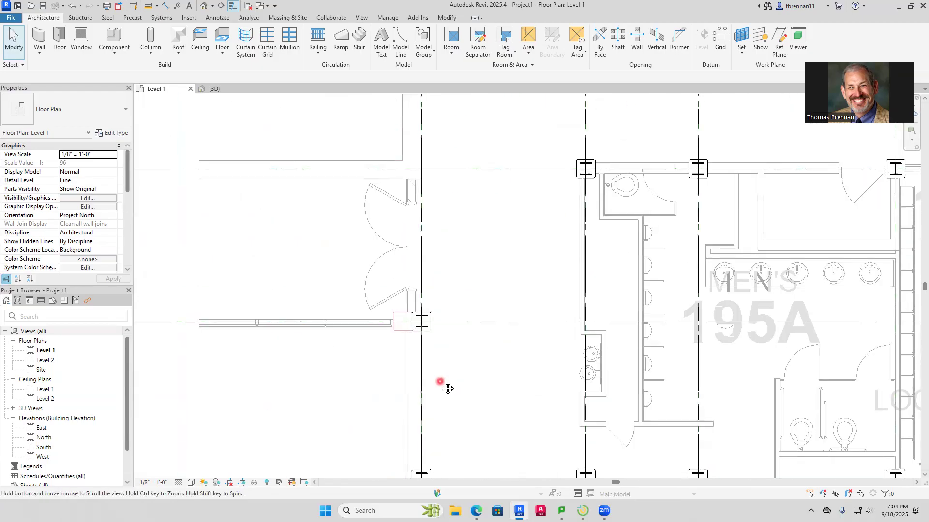
scroll(447, 388, "up", 1)
scroll(448, 388, "down", 3)
middle_click_drag(444, 395, 453, 283)
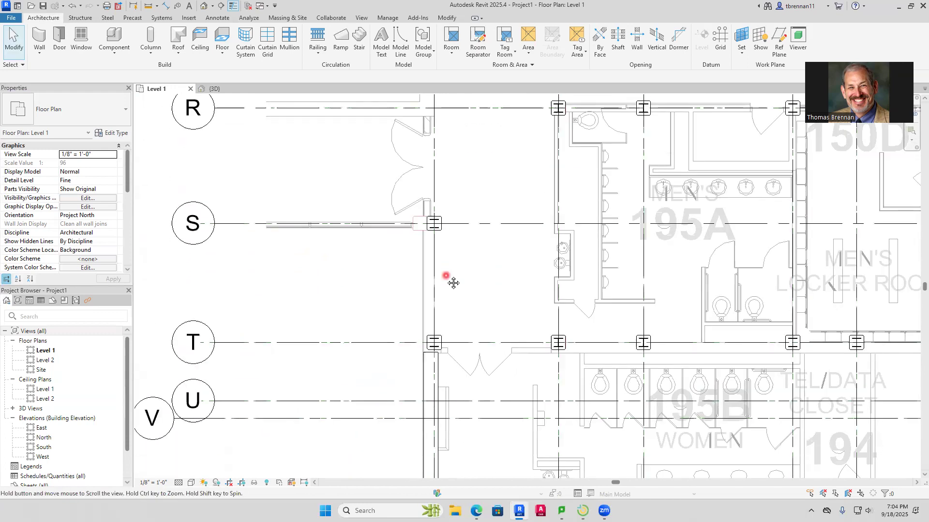
scroll(417, 302, "up", 3)
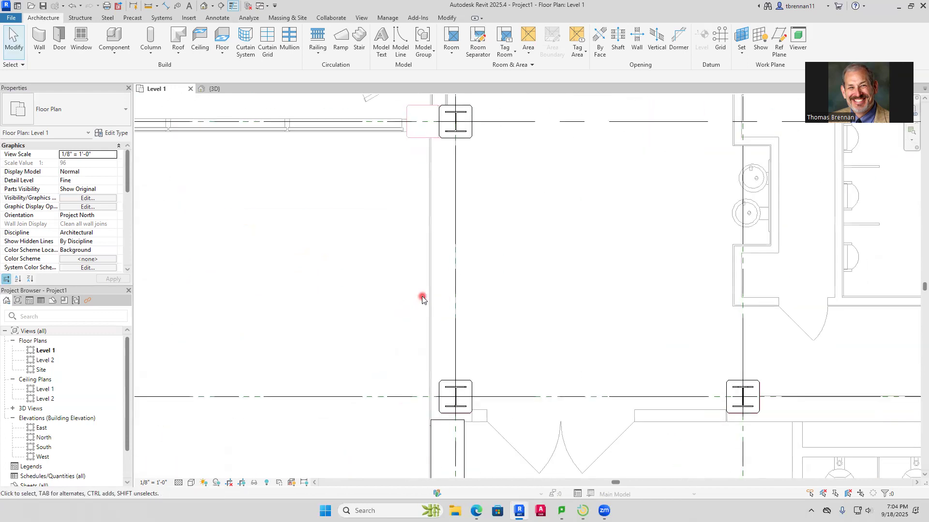
scroll(269, 171, "down", 1)
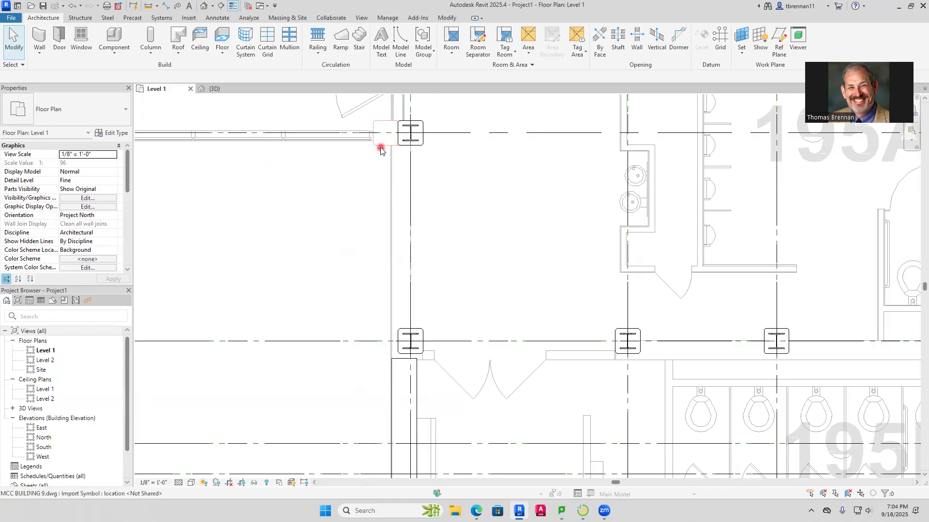
middle_click_drag(484, 225, 489, 294)
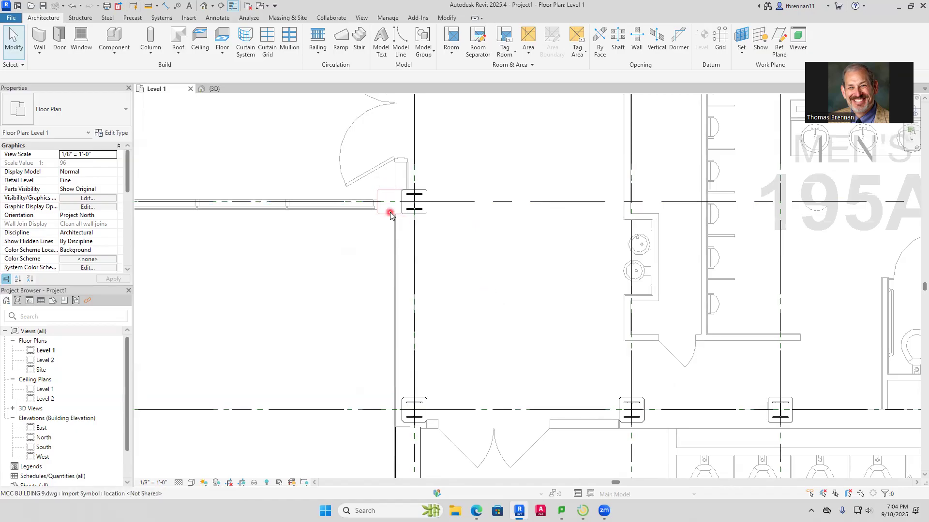
Select the 16" x 16" chamfered column on grid S beside the unmodeled wall stretch and examine the columns in the 3D view
left_click(213, 89)
scroll(272, 147, "down", 5)
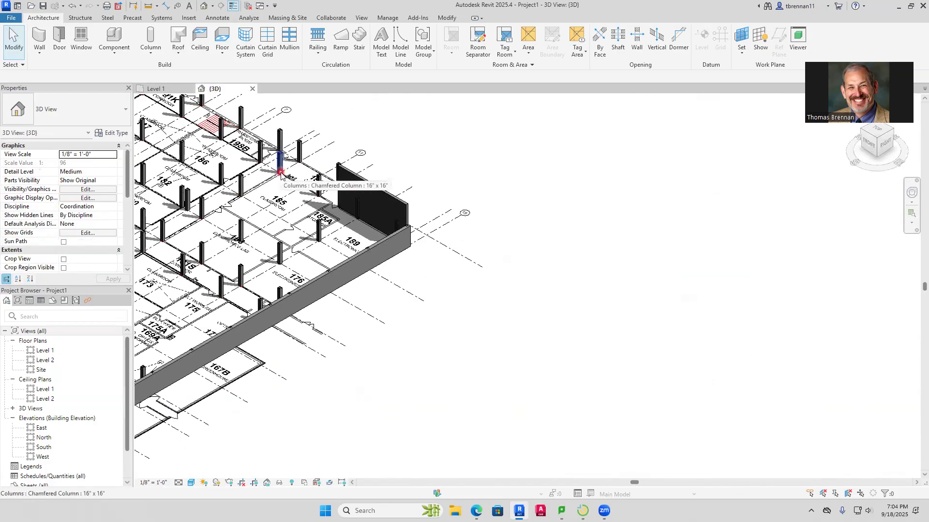
left_click(158, 88)
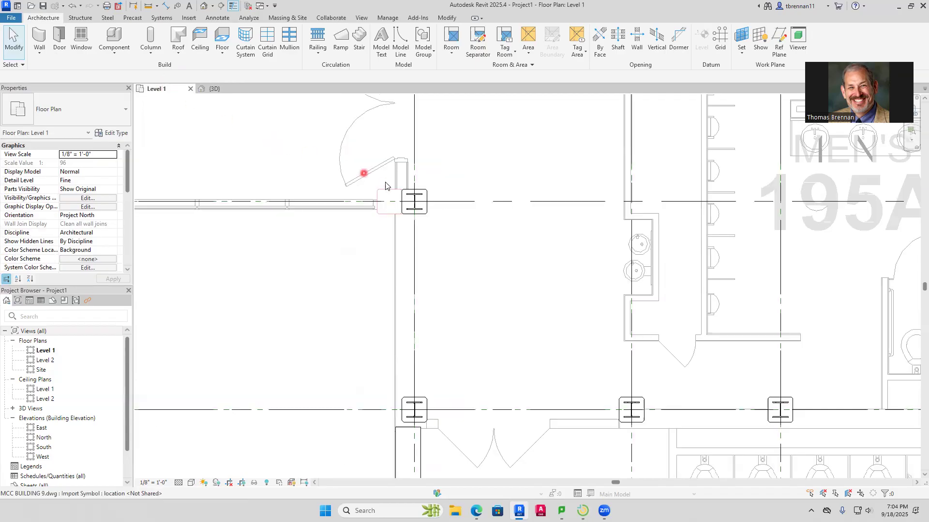
left_click(406, 207)
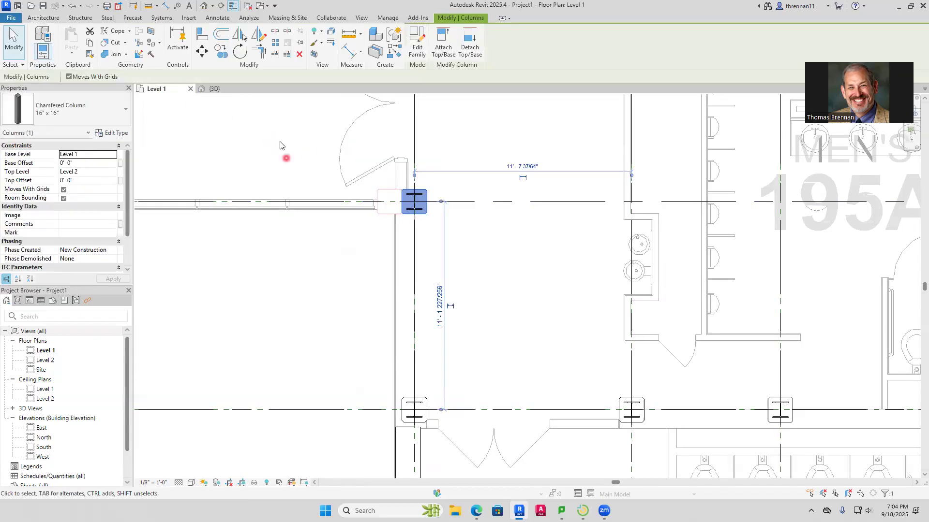
left_click(214, 89)
scroll(503, 223, "up", 5)
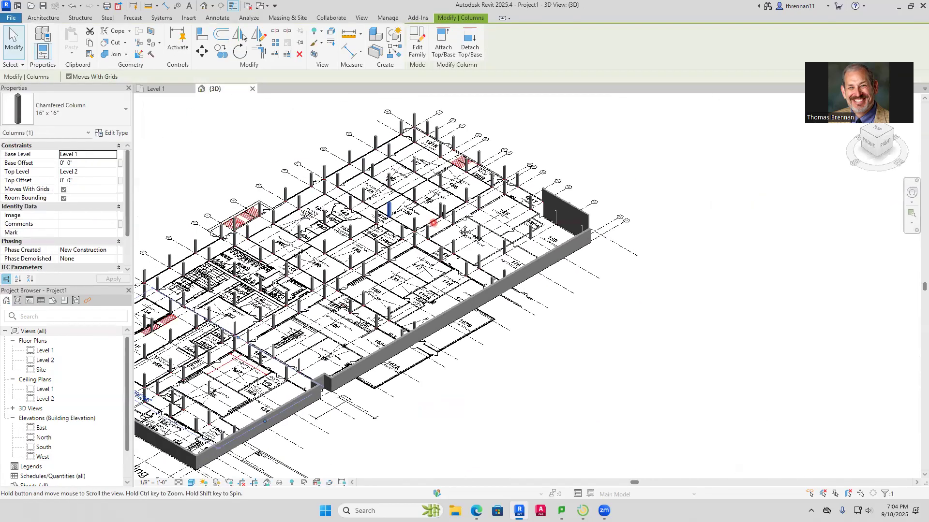
scroll(503, 223, "up", 5)
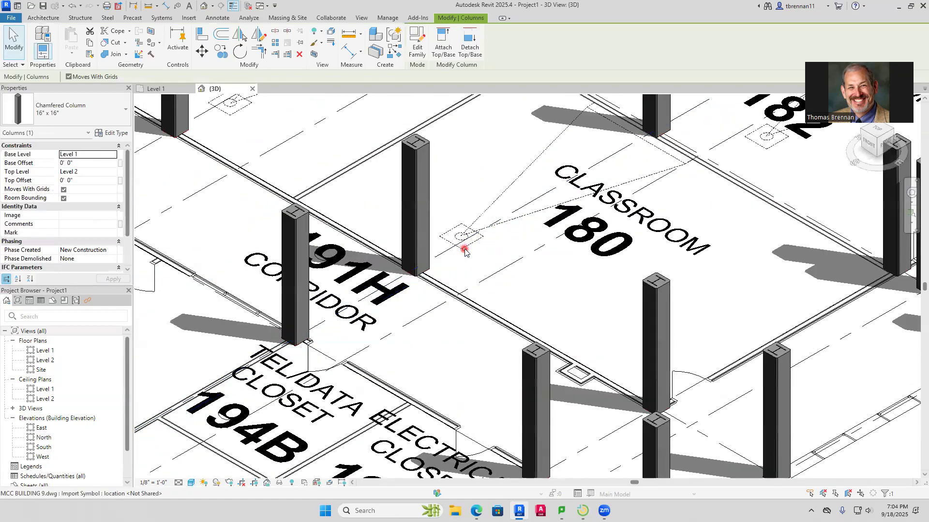
scroll(465, 248, "up", 3)
middle_click_drag(472, 257, 517, 258)
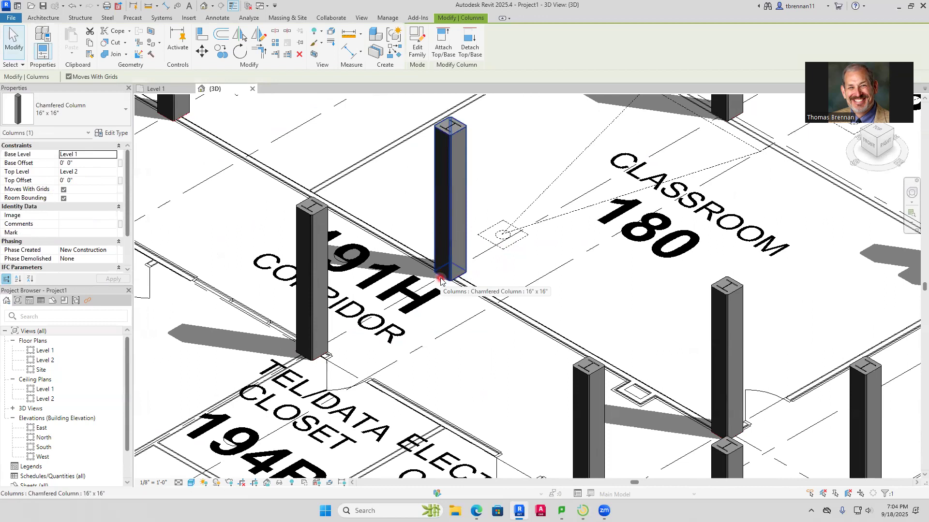
left_click(161, 89)
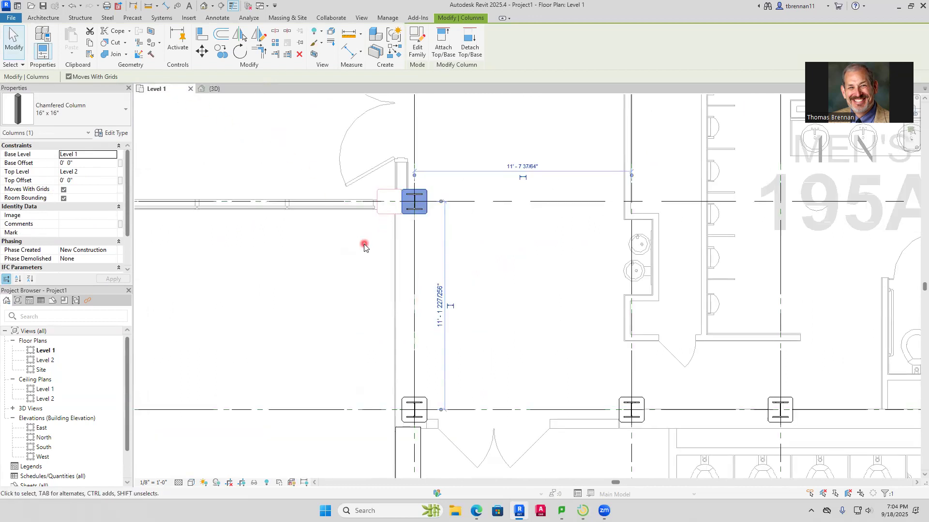
scroll(364, 247, "down", 2)
middle_click_drag(360, 251, 364, 298)
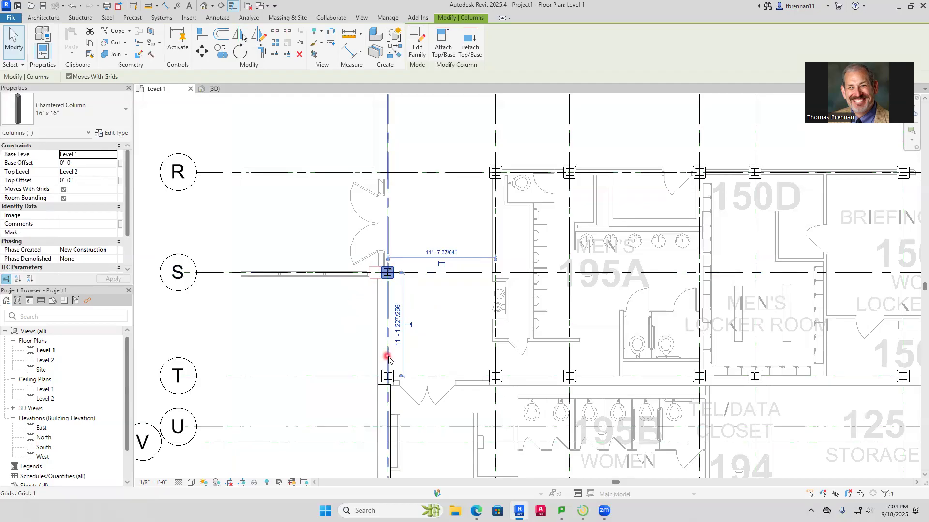
scroll(390, 355, "up", 4)
scroll(383, 300, "up", 3)
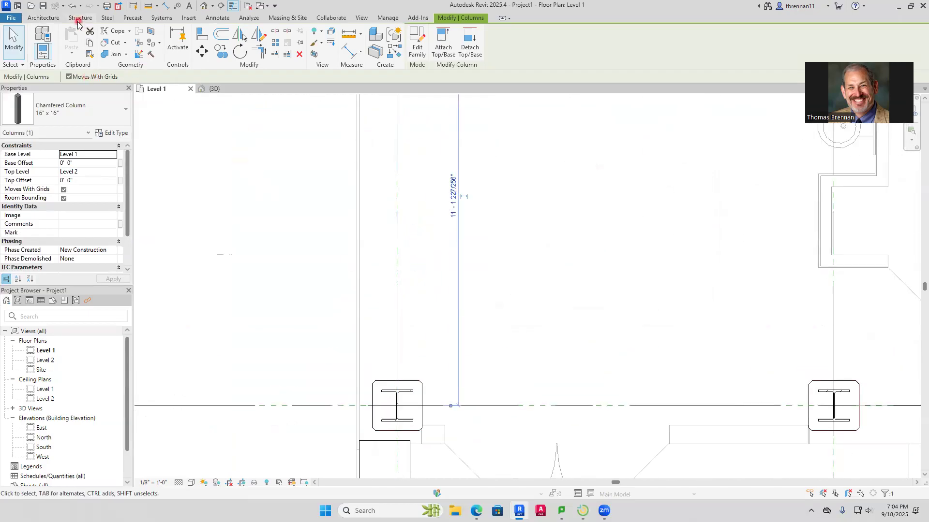
left_click(165, 8)
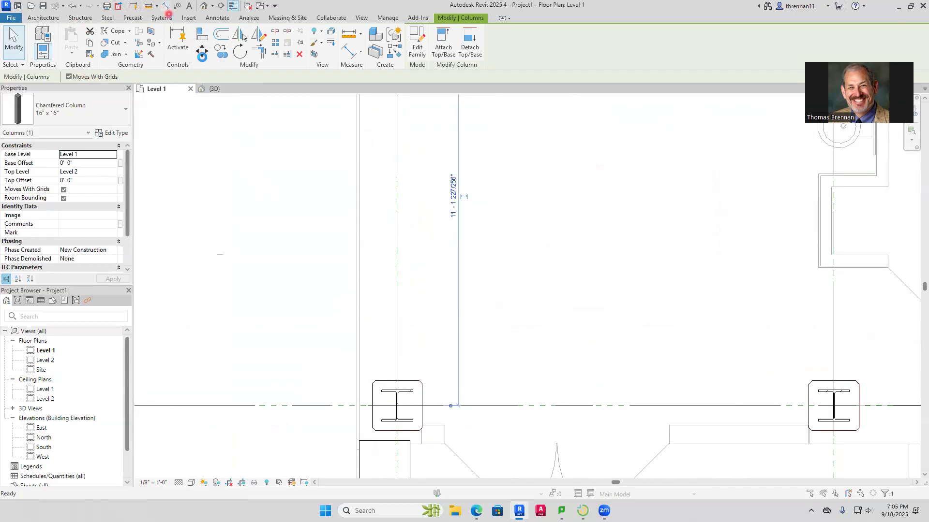
left_click(527, 291)
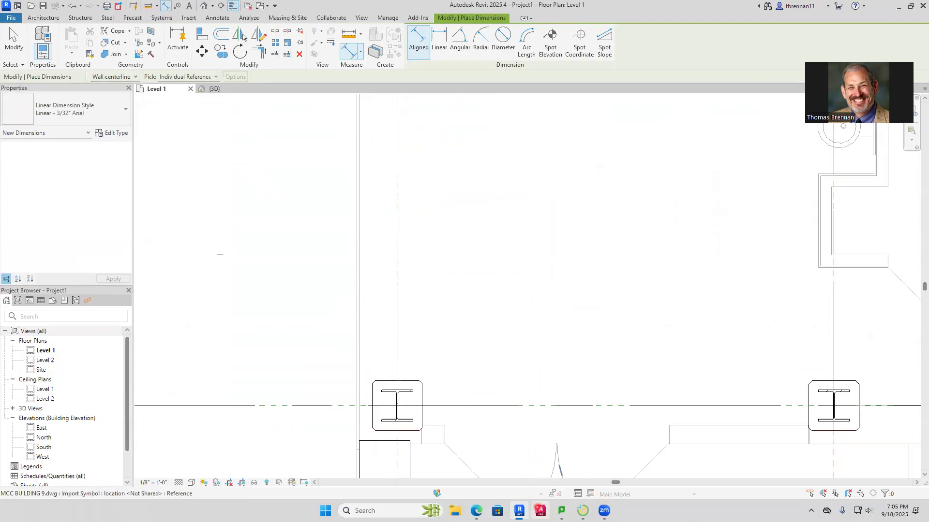
Switch to Edge, open the Building 9 Project module and check the required file name in the BUILDING 9 - REVIT FLOOR PLAN assignment description
left_click(476, 455)
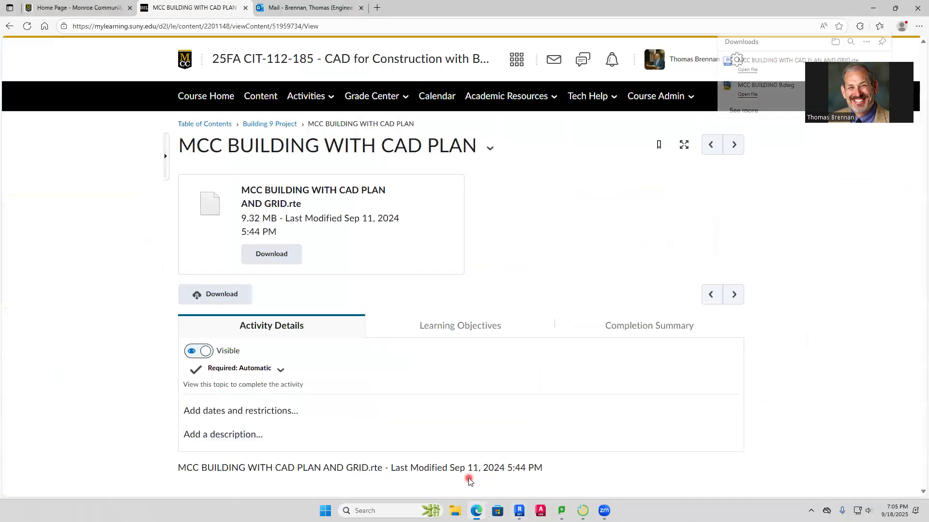
left_click(273, 125)
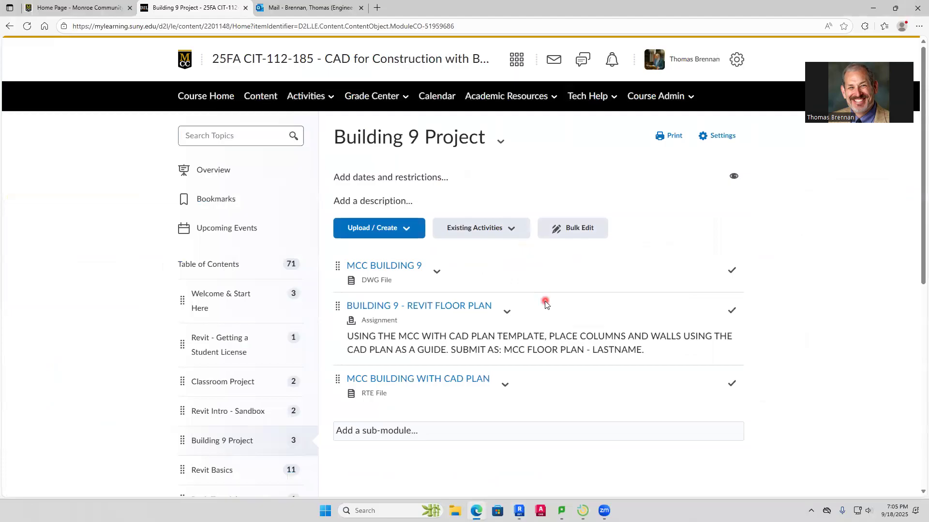
scroll(543, 303, "down", 2)
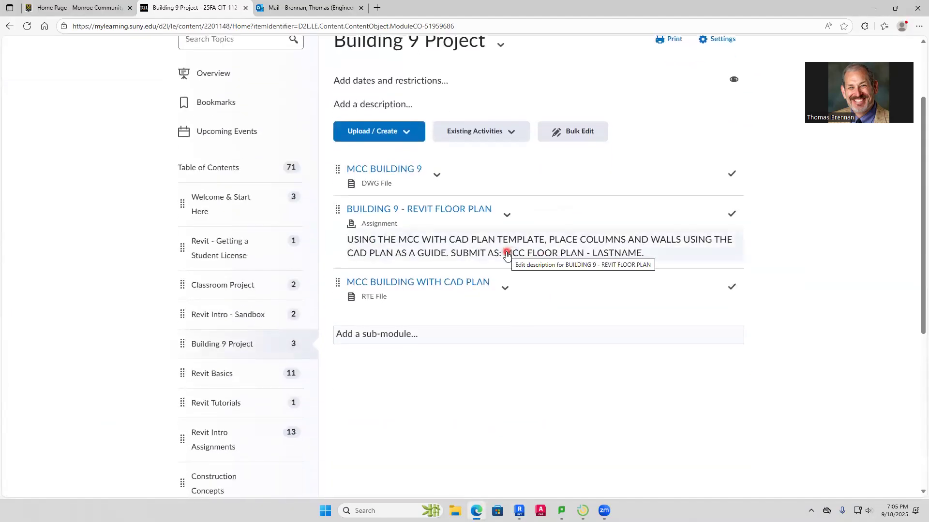
left_click(506, 255)
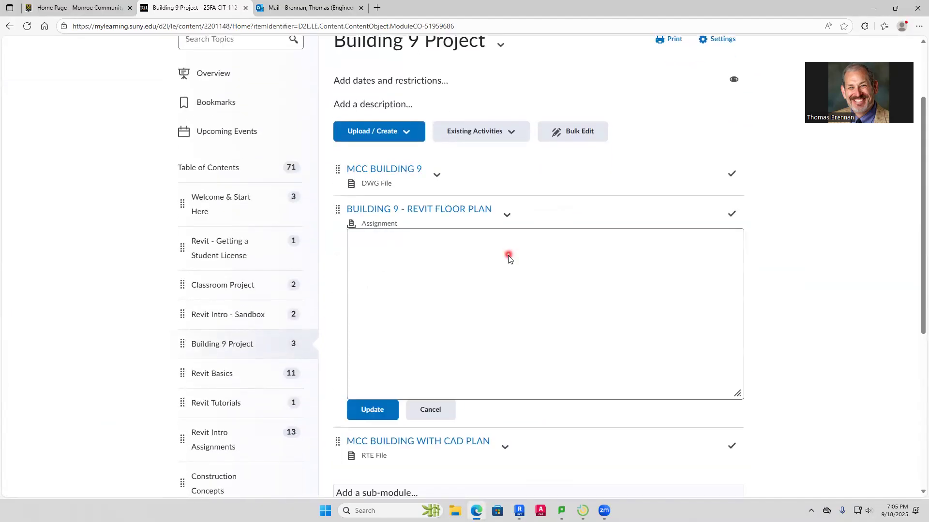
left_click_drag(535, 276, 621, 277)
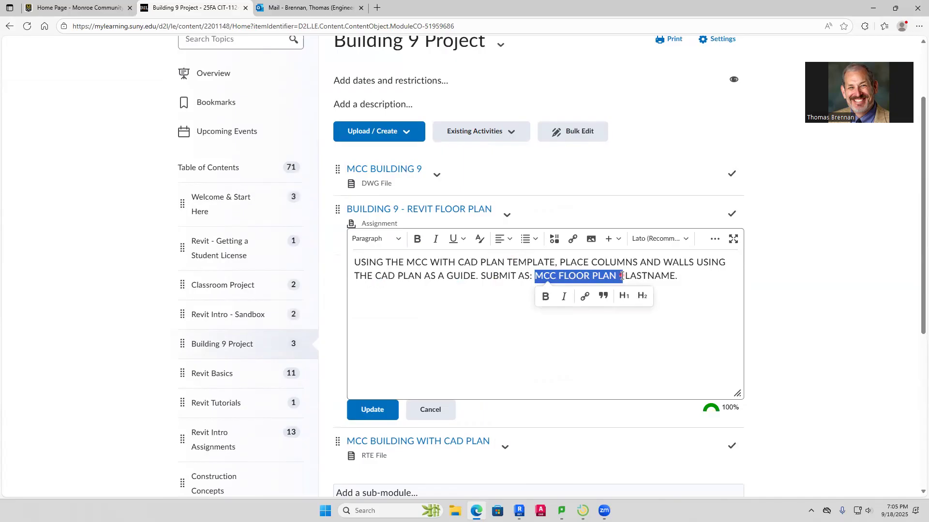
left_click_drag(622, 276, 677, 276)
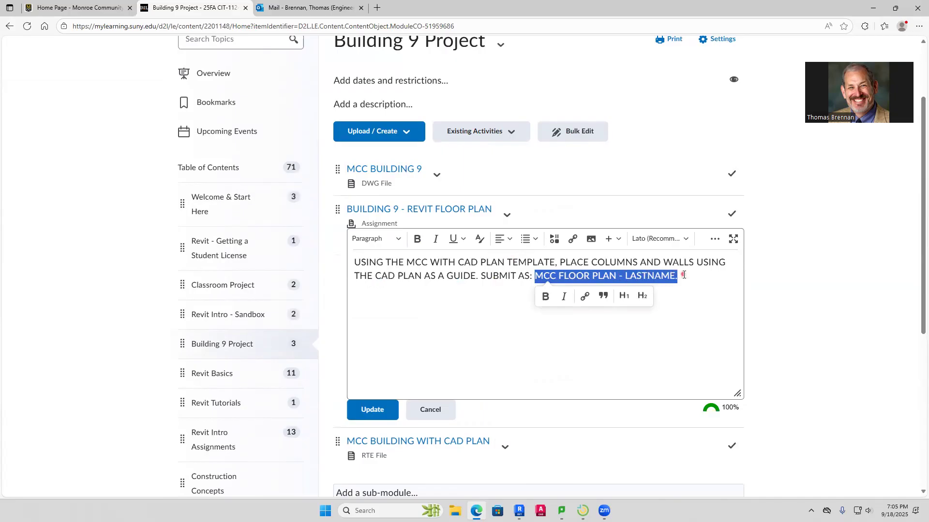
left_click(652, 357)
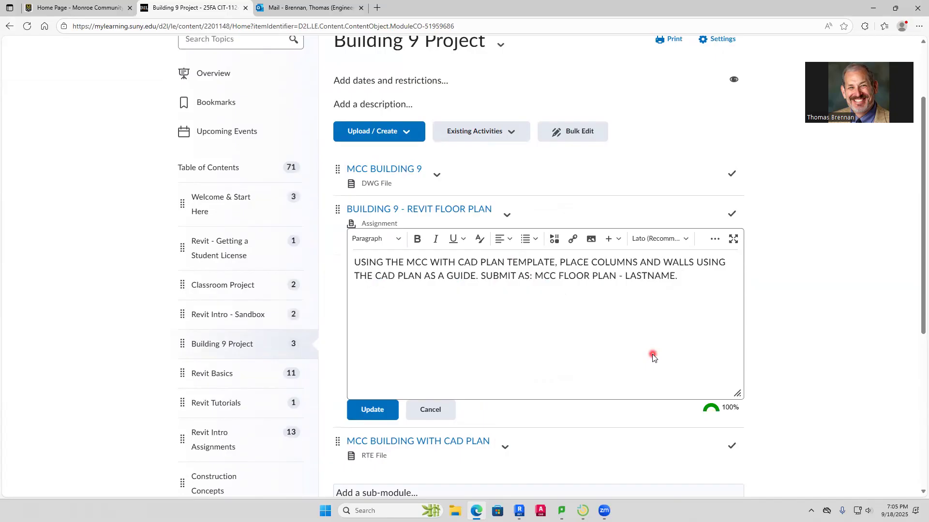
Switch back to Revit and start saving the model as a project file, with the Desktop as the destination
key("alt+Tab")
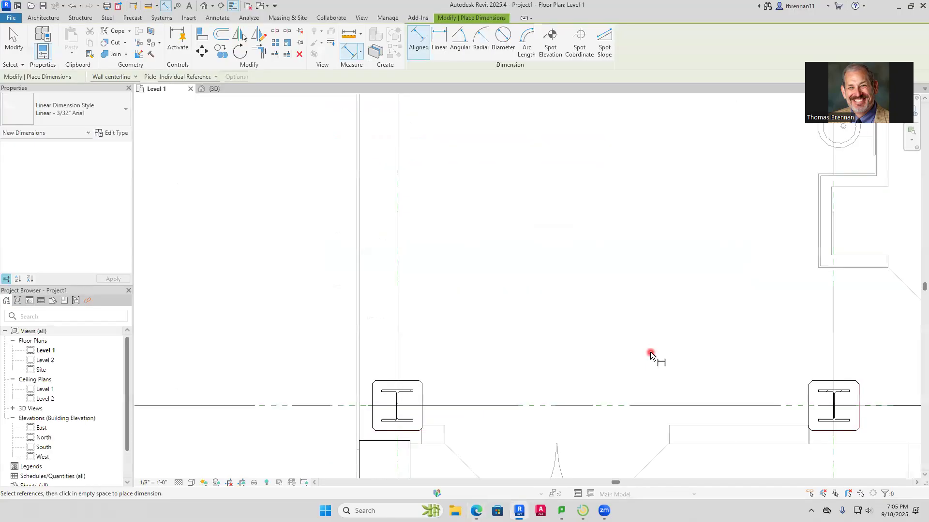
left_click(41, 19)
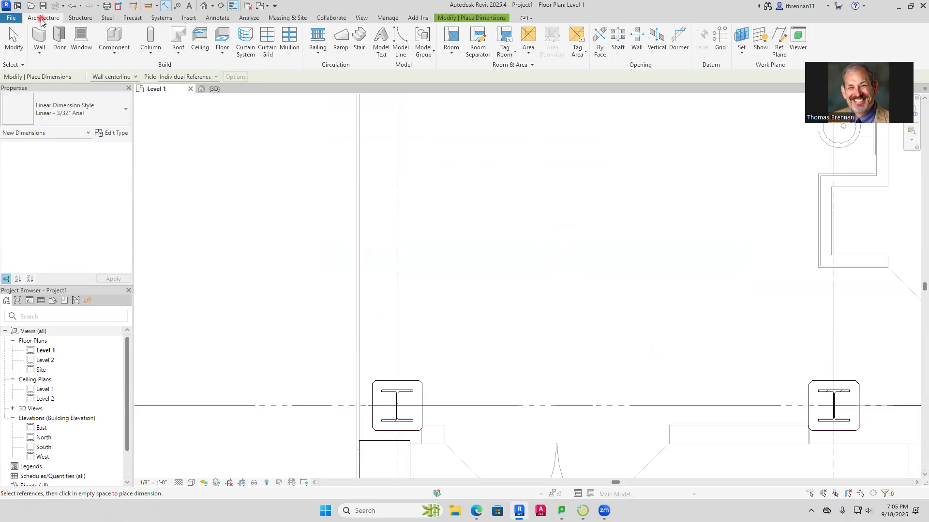
left_click(10, 18)
mouse_move(43, 142)
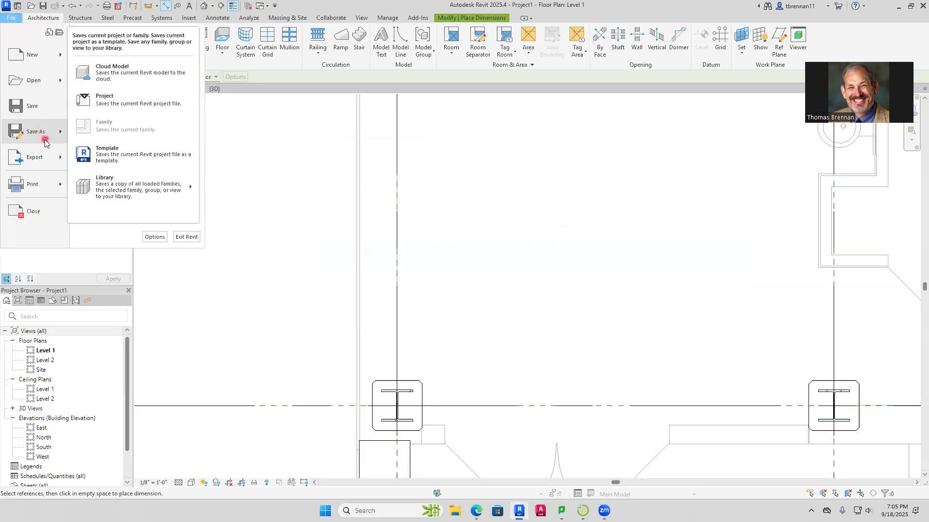
left_click(133, 94)
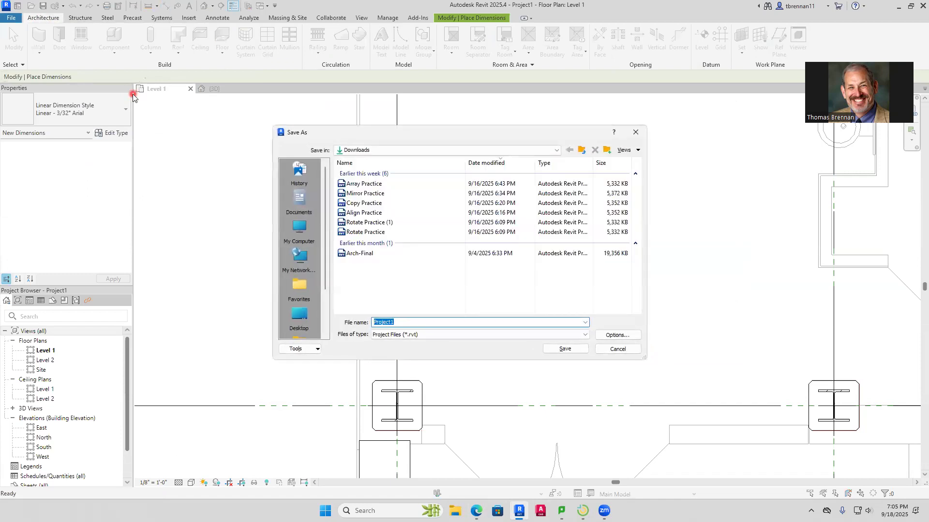
left_click(300, 319)
Name the project file "MCC FLOOR PLAN - " followed by the instructor's last name and " - SEPTEMBER 18, 2025", and save it
double_click(409, 323)
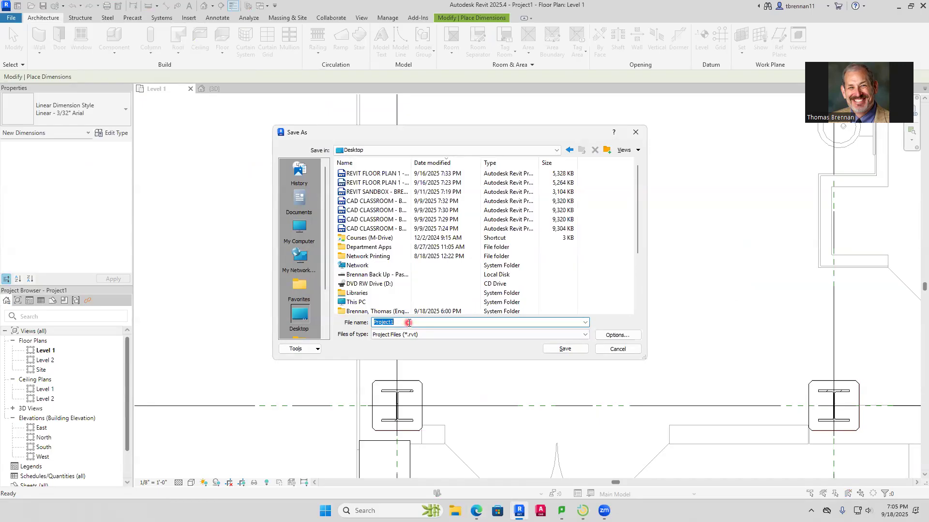
type("MCC FLOOR PLAN - BRENNAN - SEPTEMBER")
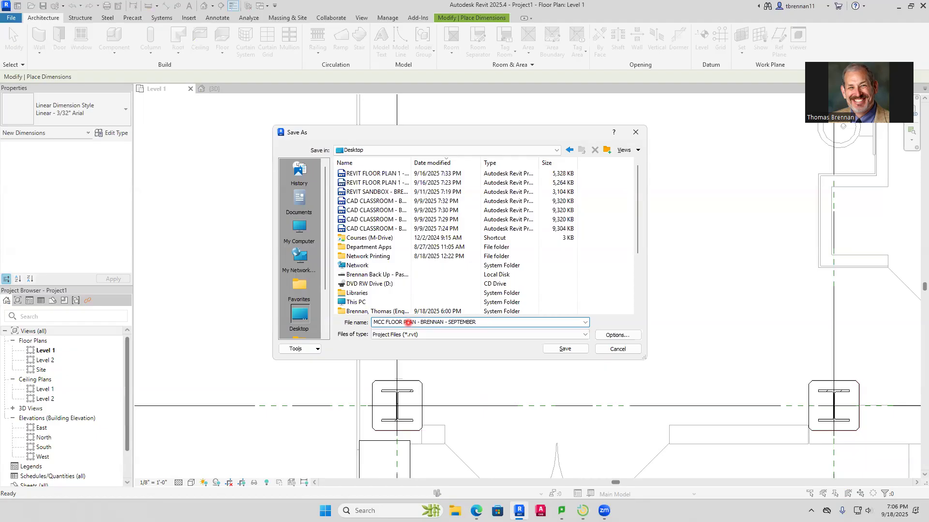
type("18, 2025")
key("Return")
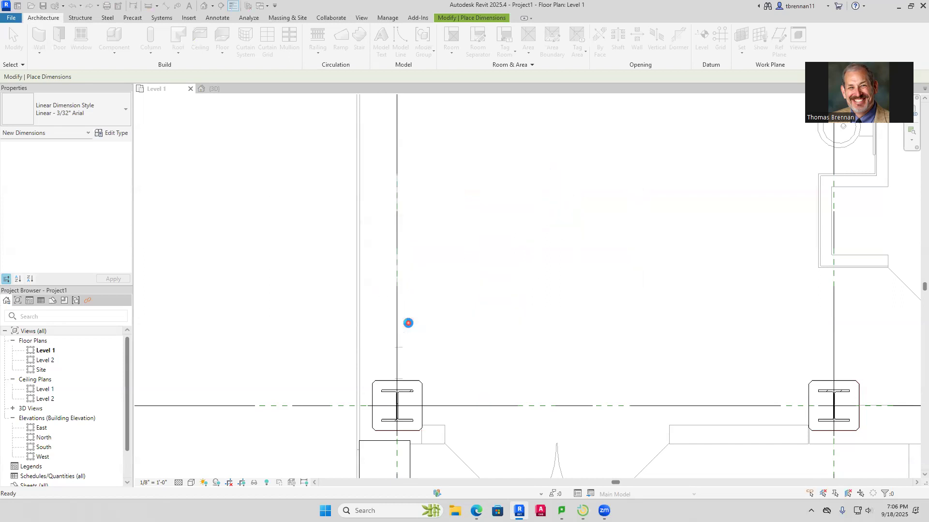
scroll(452, 300, "down", 3)
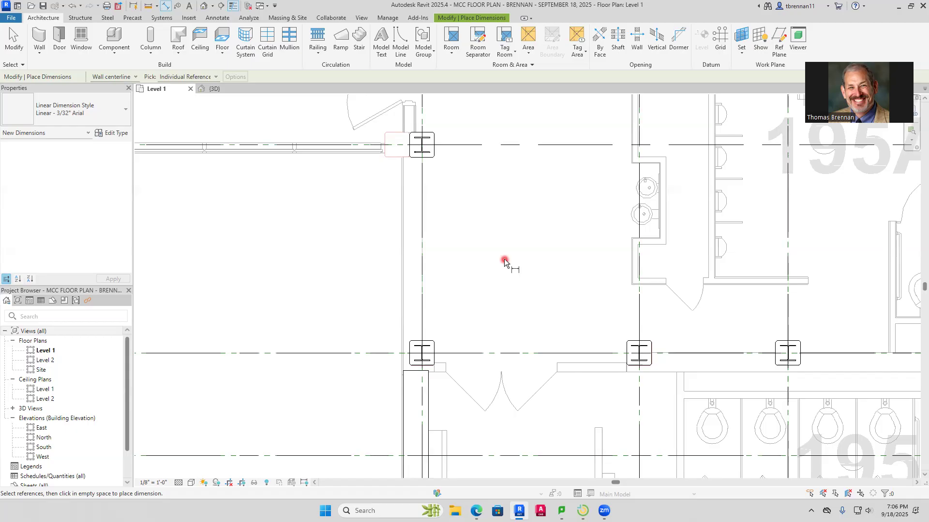
Measure the imported wall's thickness from its outer line to the vertical reference plane through the columns, south of grid S
middle_click_drag(504, 259, 518, 273)
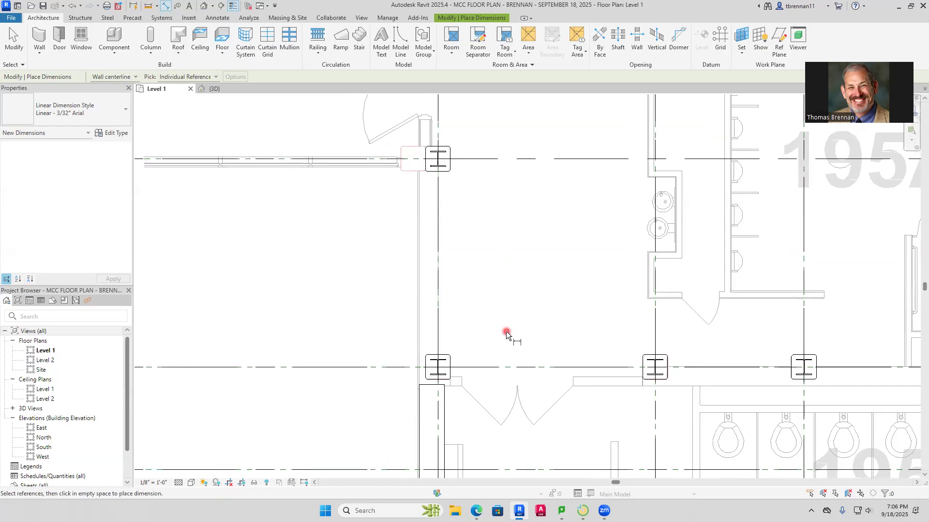
middle_click_drag(504, 327, 544, 334)
scroll(472, 290, "up", 5)
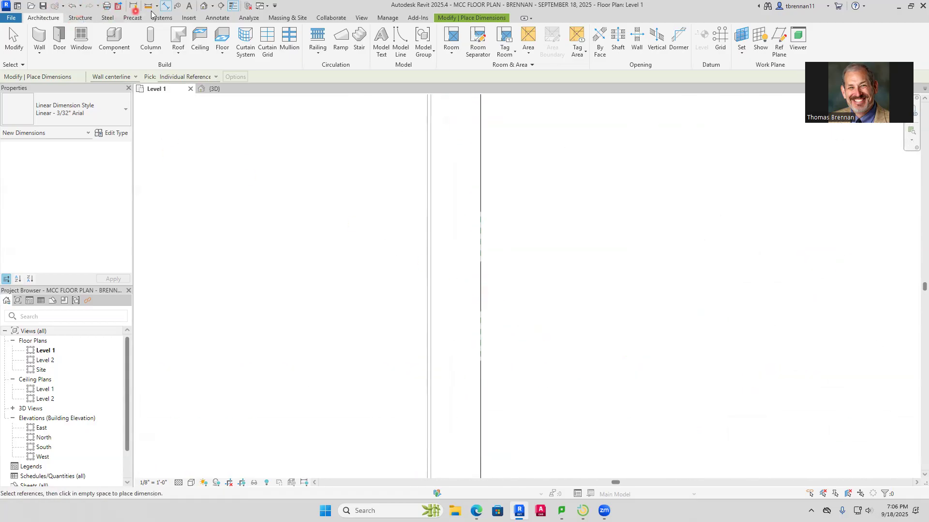
left_click(427, 345)
left_click(481, 344)
key("Escape")
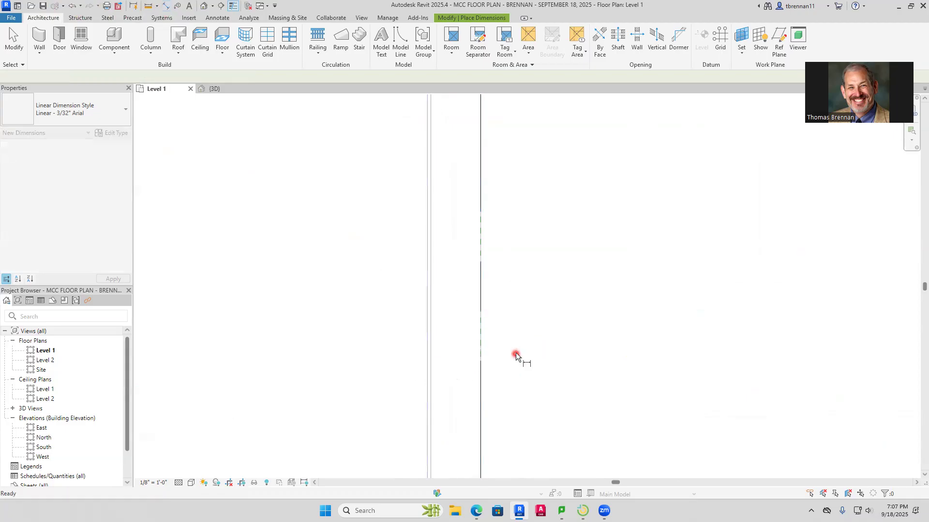
key("Escape")
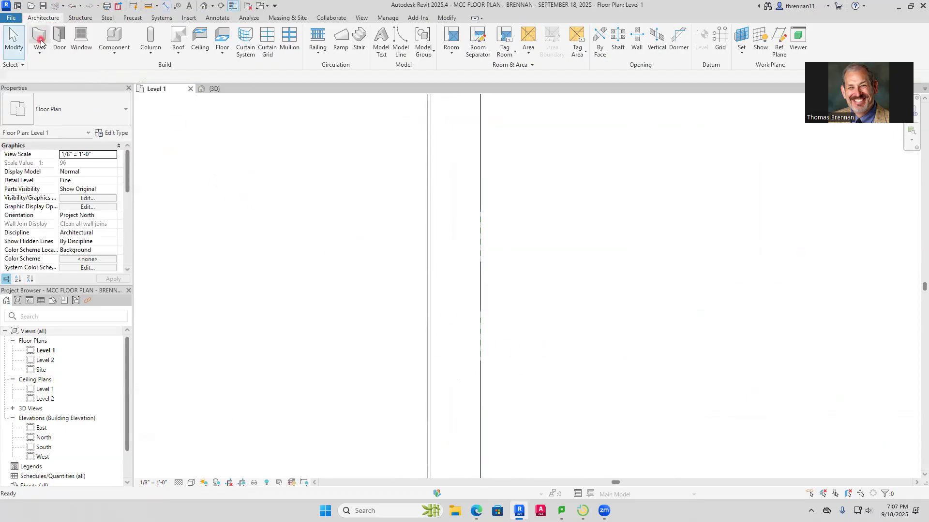
Draw a Generic - 1' wall about 12'-2" long from the end of the 1' 4 1/4" wall north to the column center on grid S
left_click(40, 43)
scroll(440, 394, "down", 3)
scroll(439, 393, "down", 3)
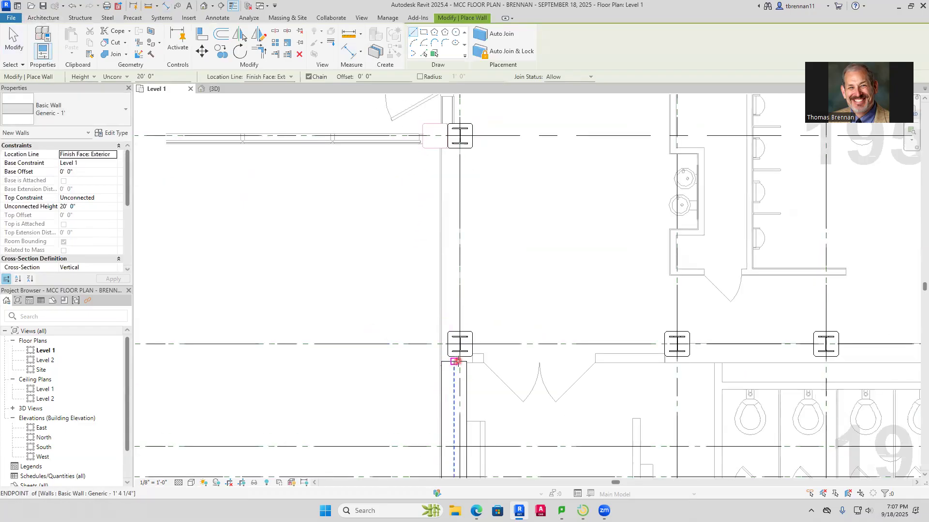
left_click(455, 361)
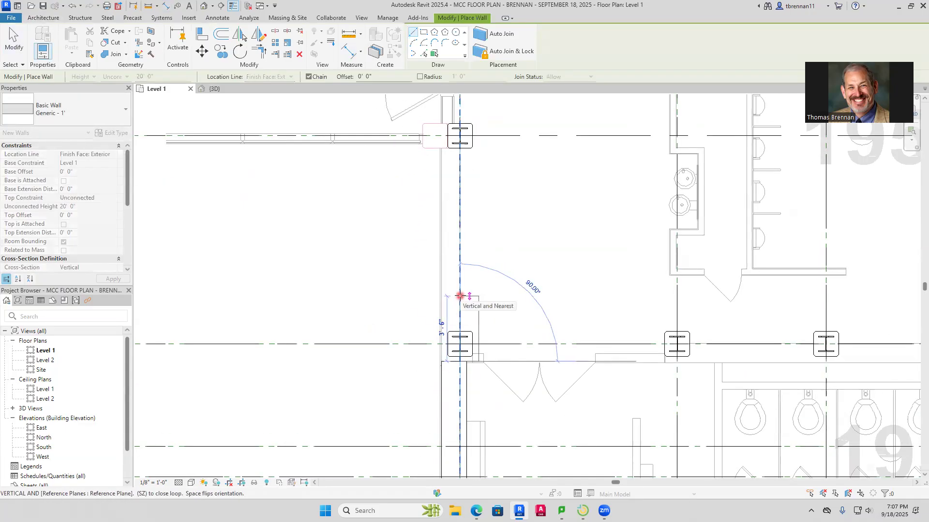
middle_click_drag(472, 150, 448, 317)
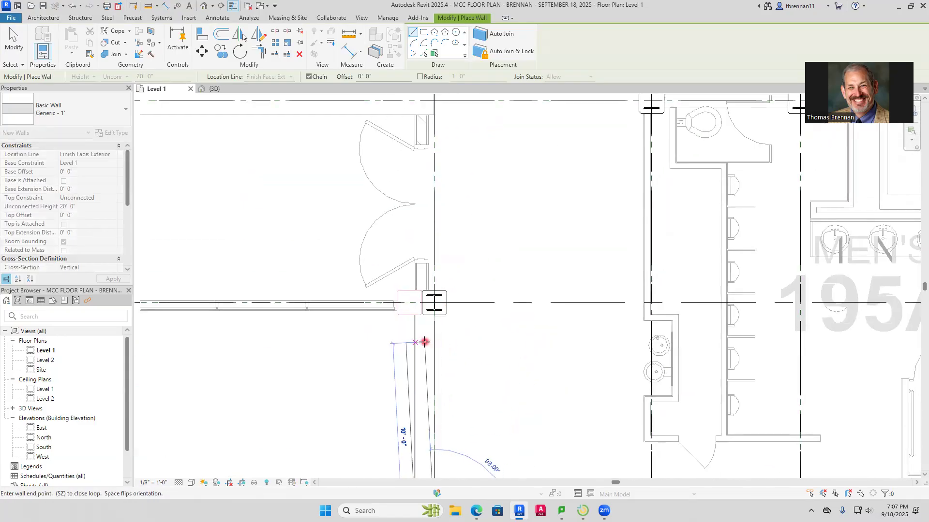
left_click(435, 301)
scroll(442, 266, "up", 4)
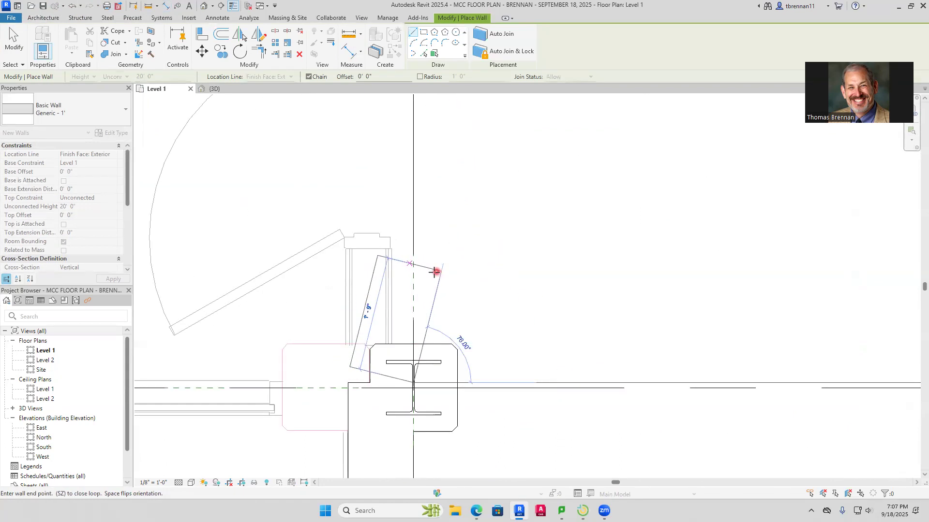
key("Escape")
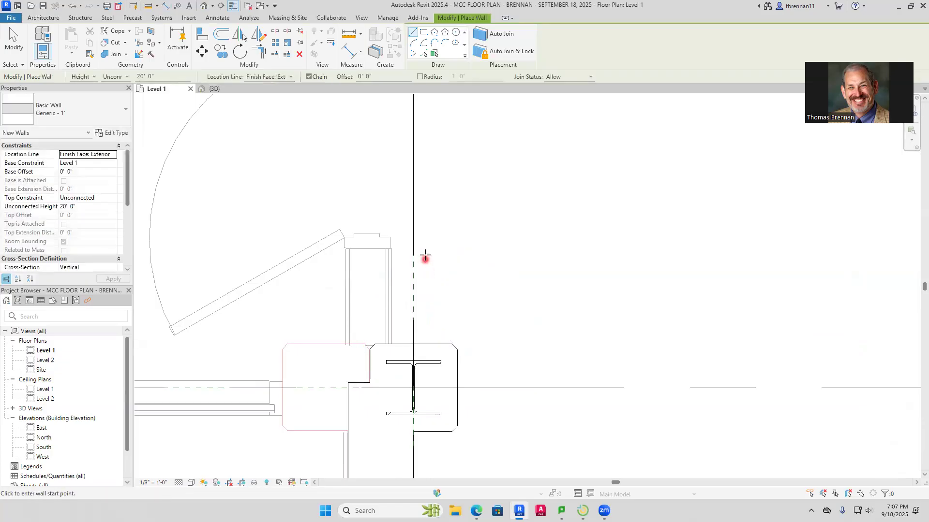
Measure the thickness of the imported wall stub between the grid S column and the double door opening
left_click(165, 6)
left_click(392, 292)
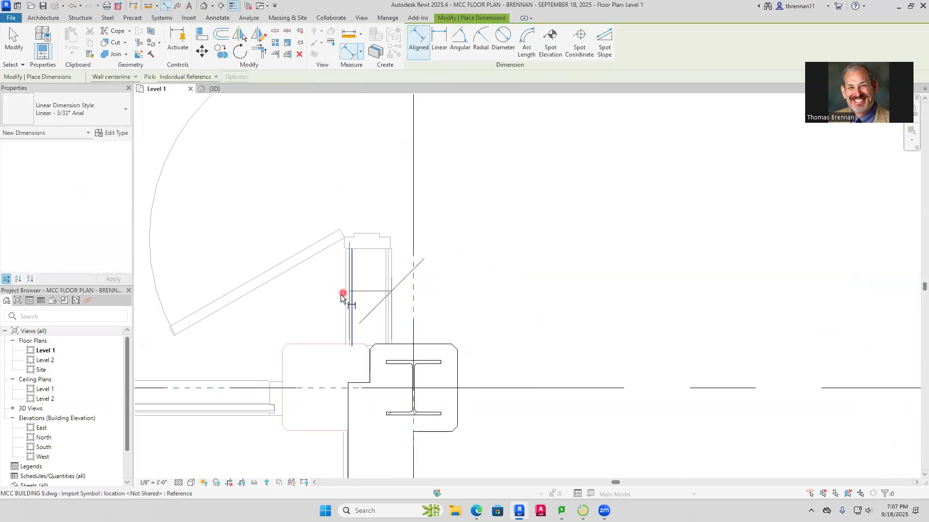
key("Escape")
key("Escape")
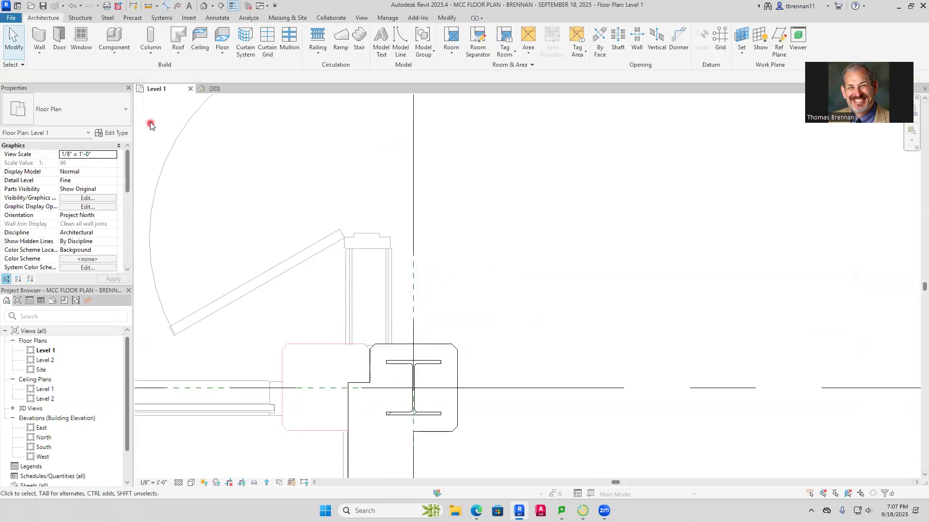
Draw a Generic - 8 1/2" wall about 9'-4" long from the grid S column across the double door opening to just below grid R, flipped onto the imported lines
left_click(39, 40)
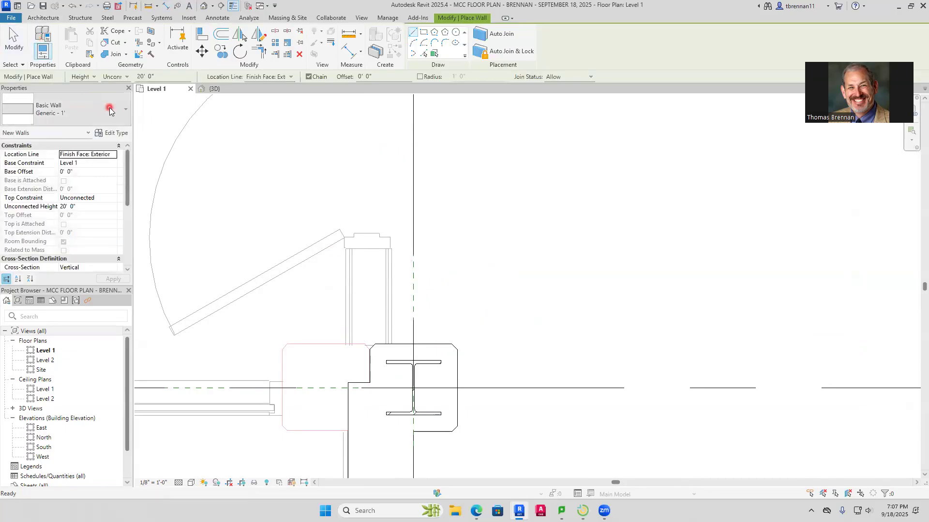
left_click(125, 113)
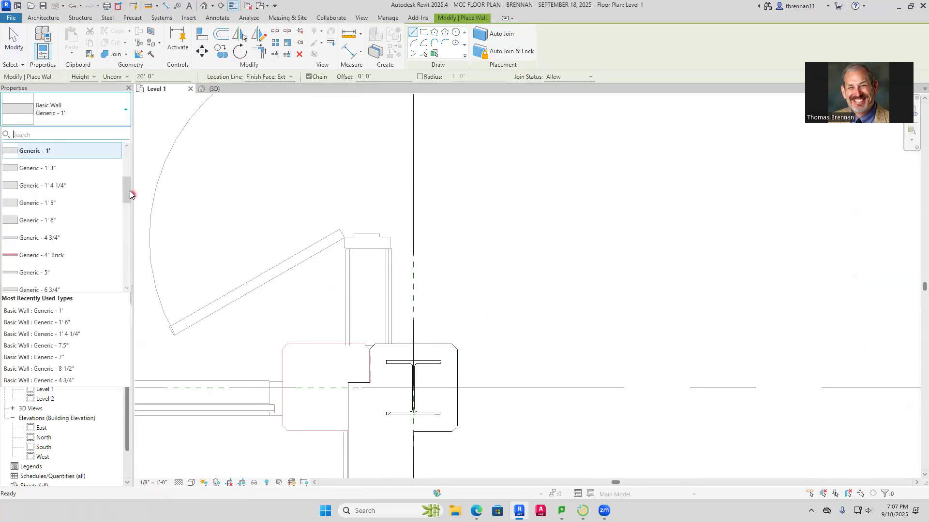
scroll(128, 186, "up", 2)
left_click_drag(127, 188, 122, 215)
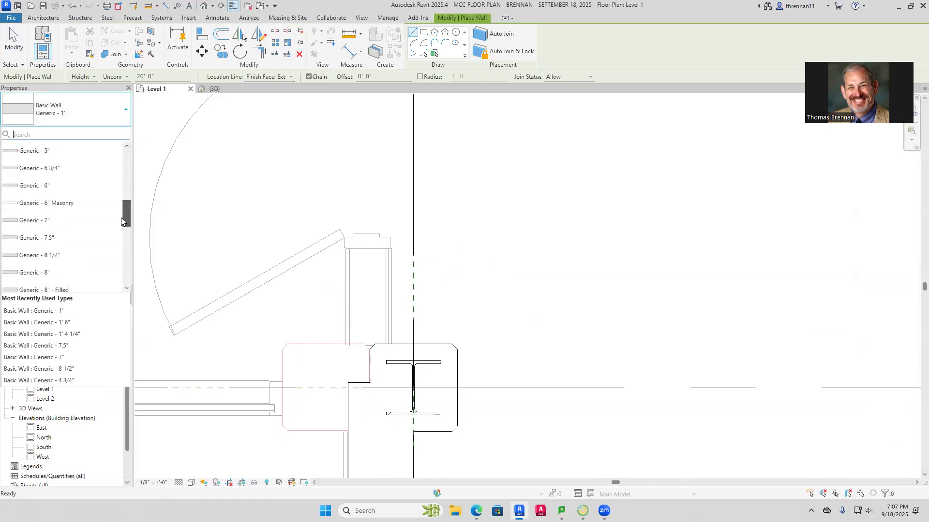
left_click(37, 221)
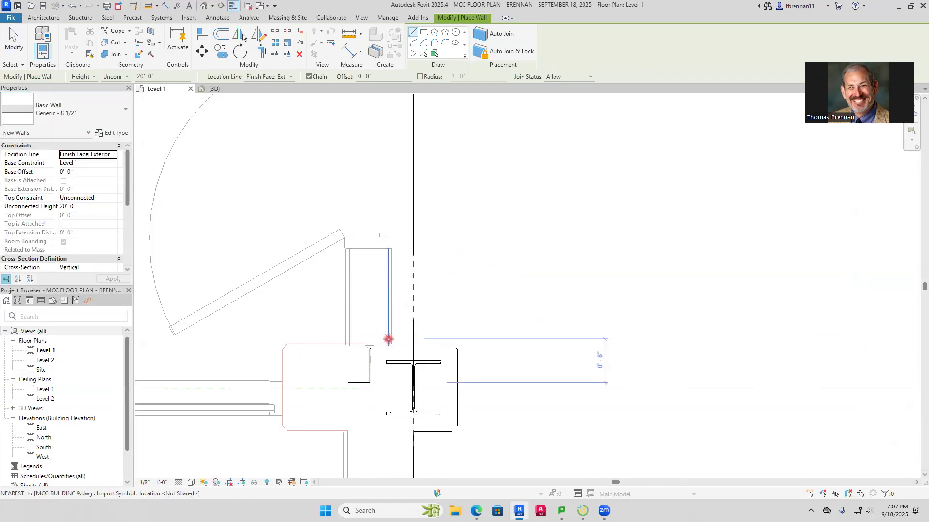
left_click(390, 344)
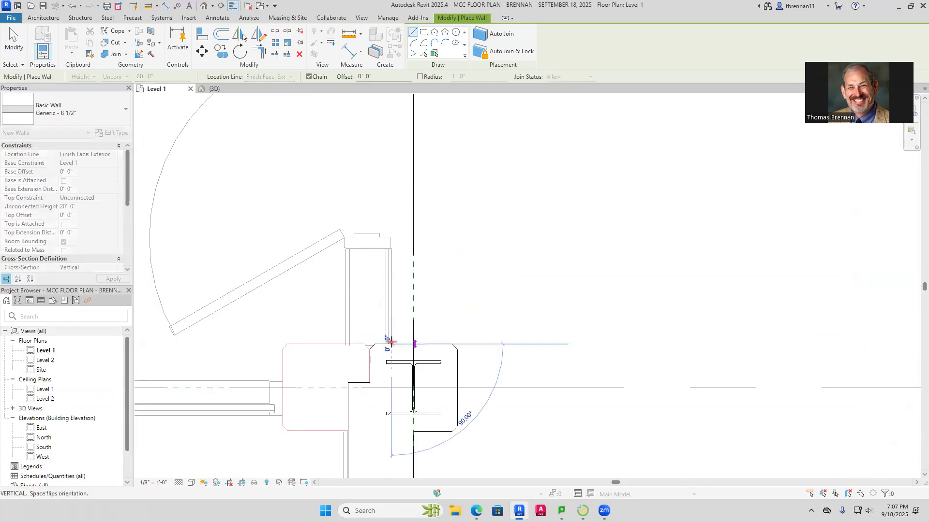
key("space")
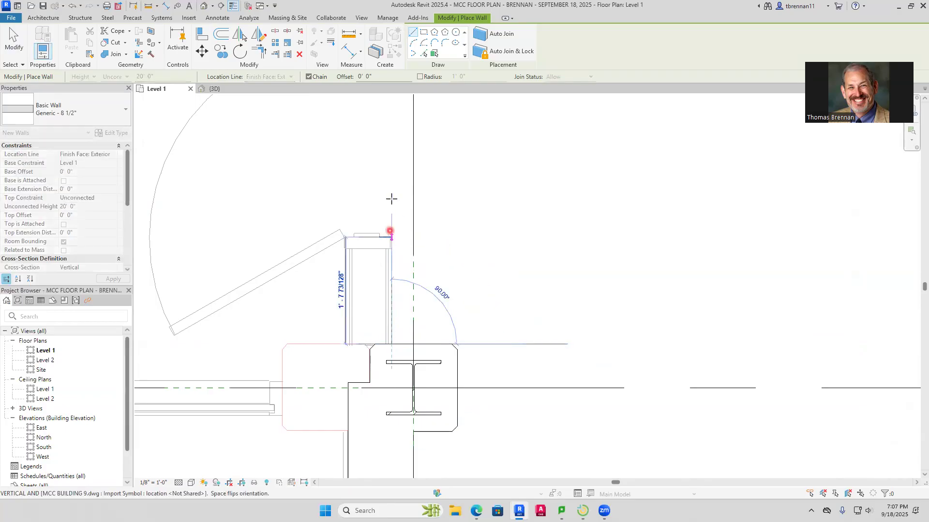
scroll(392, 139, "down", 1)
middle_click_drag(392, 139, 380, 299)
middle_click_drag(375, 197, 365, 425)
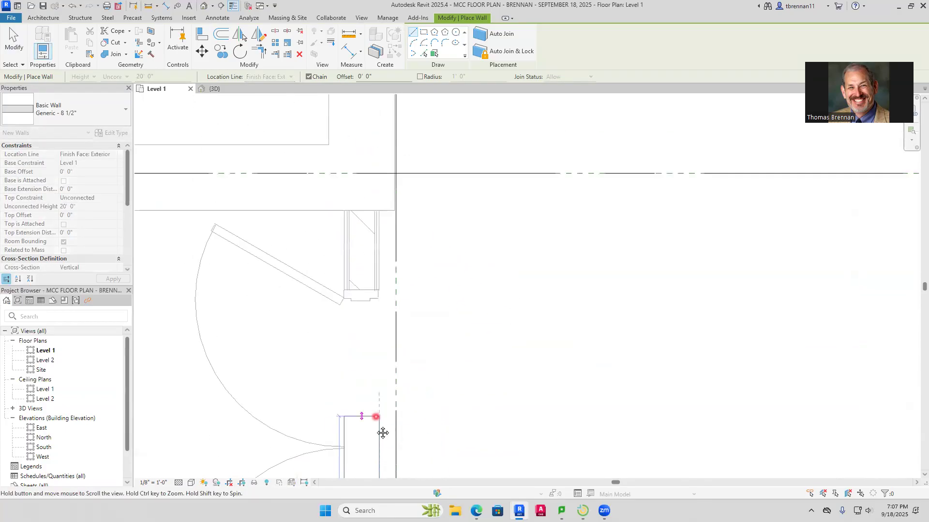
left_click(379, 218)
key("Escape")
key("Escape")
Measure from the imported wall's outer line to the vertical reference plane between grids Q and R
scroll(440, 237, "down", 3)
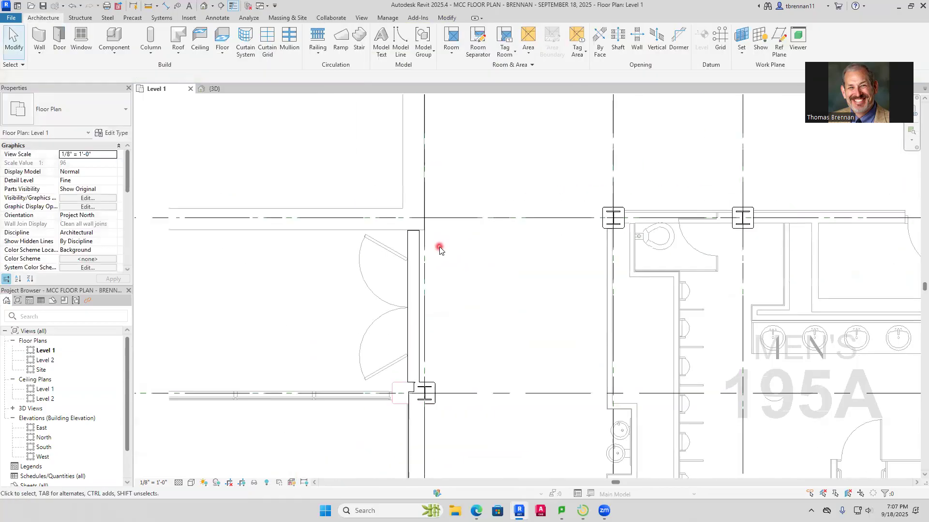
scroll(440, 249, "down", 3)
middle_click_drag(445, 247, 407, 336)
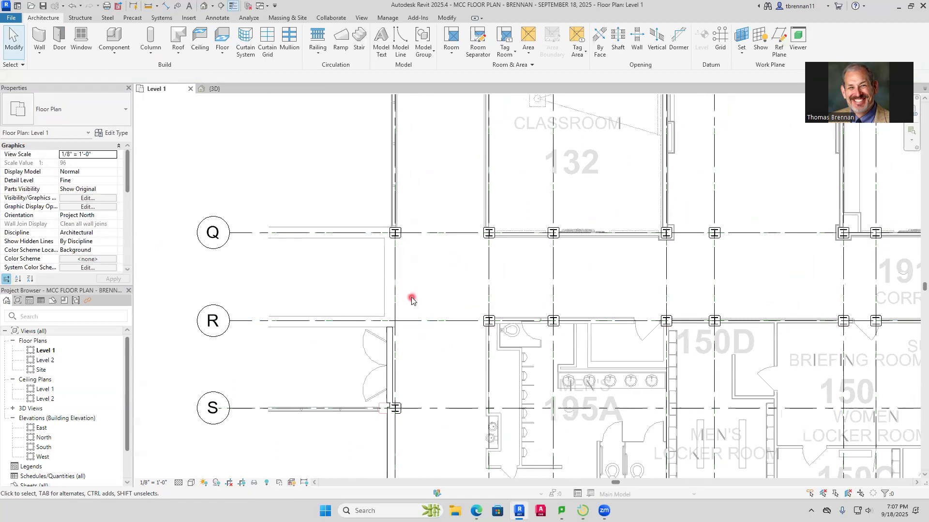
scroll(406, 288, "up", 3)
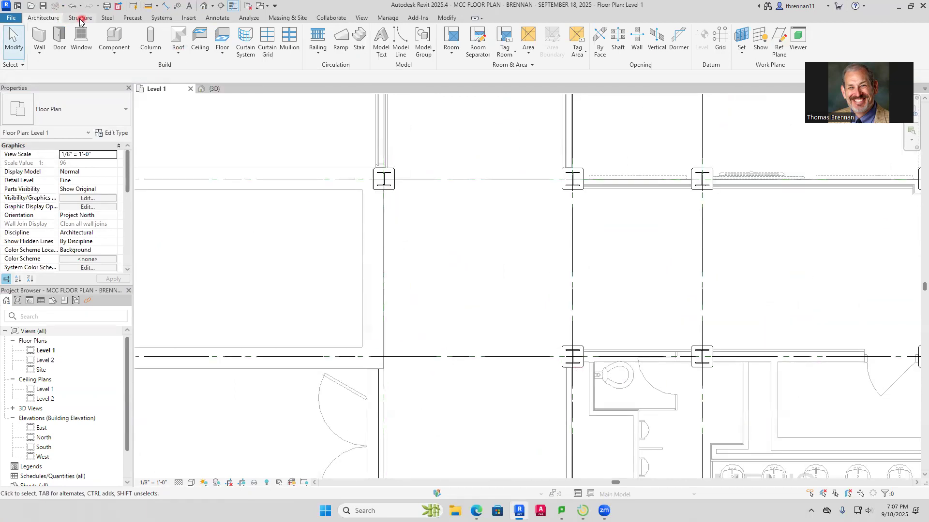
left_click(163, 9)
scroll(345, 228, "up", 2)
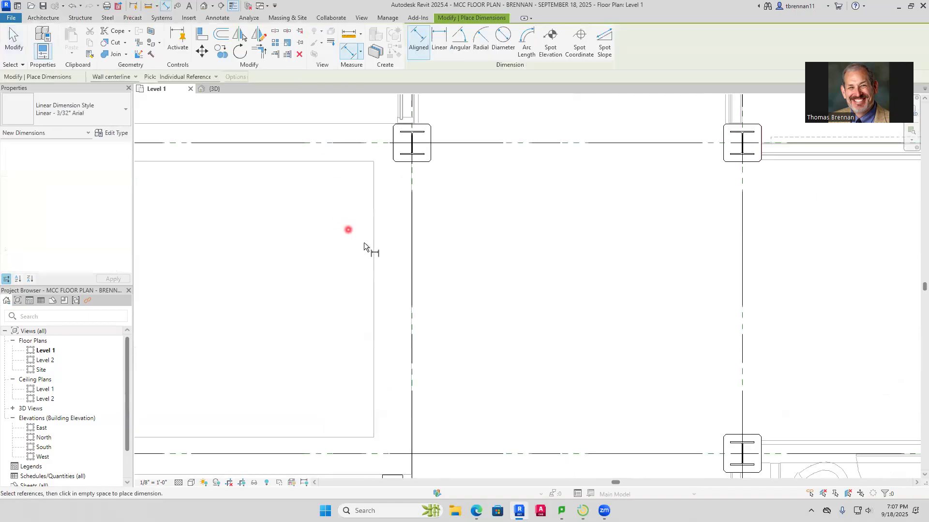
left_click(373, 259)
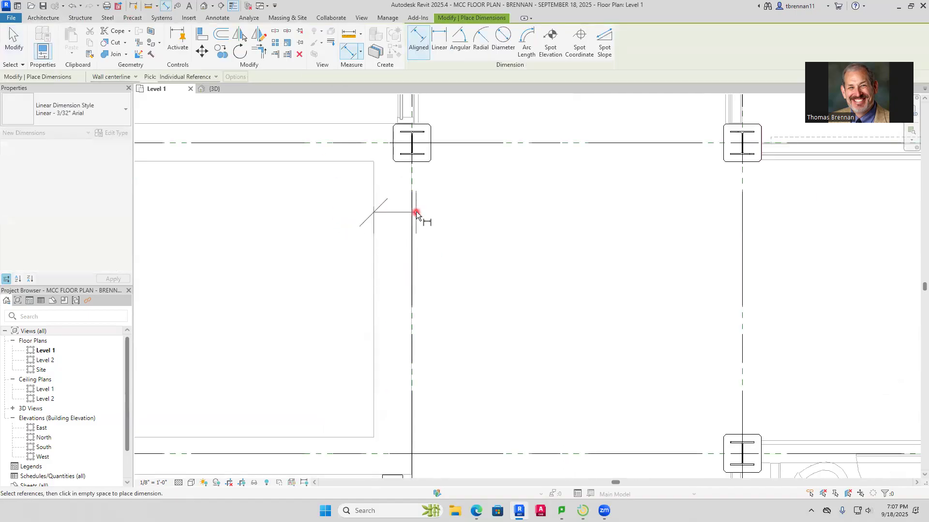
scroll(417, 215, "up", 5)
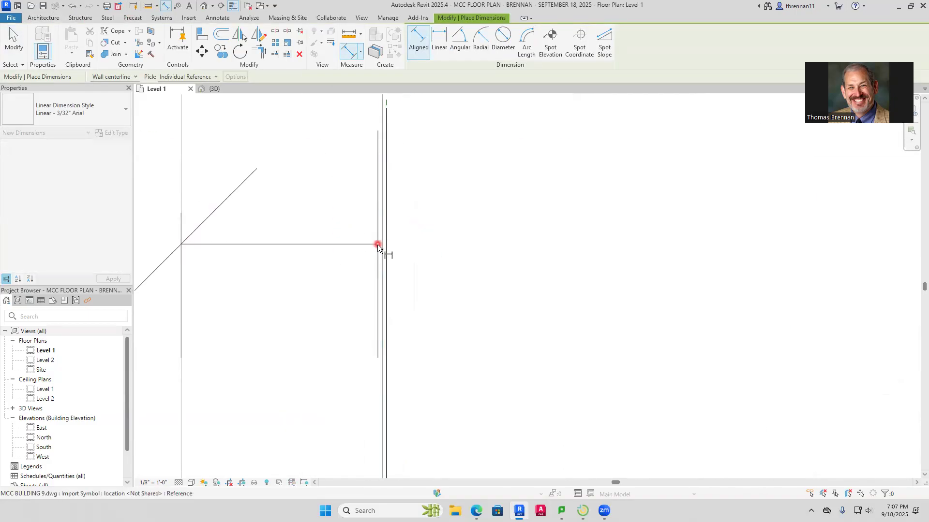
scroll(382, 245, "up", 4)
scroll(451, 315, "down", 6)
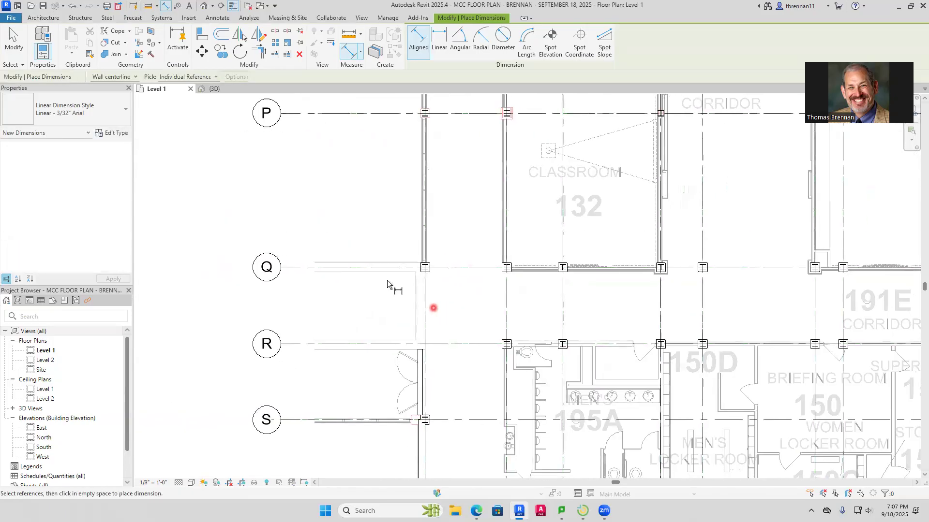
Draw a Generic - 1' 6" wall about 12'-4" long on the reference plane, from the 8 1/2" wall's north end to the grid Q column's upper edge
left_click(40, 18)
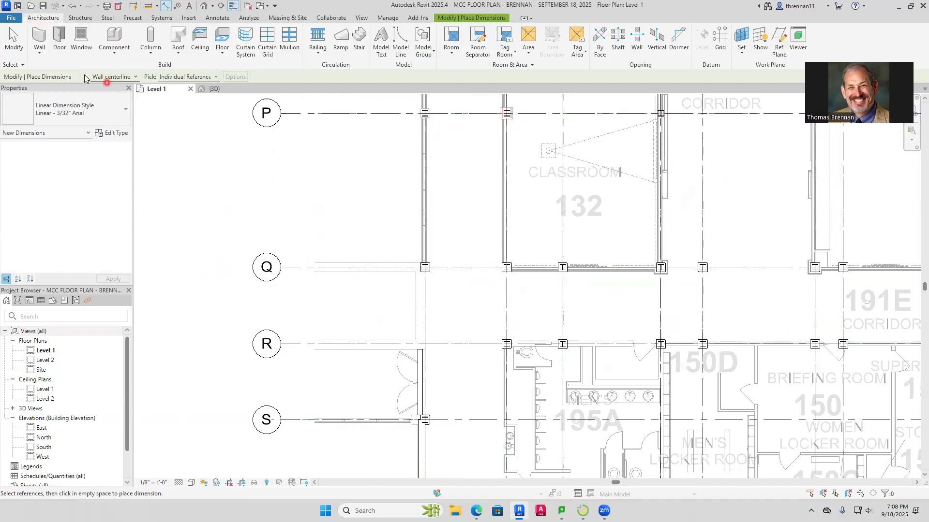
left_click(42, 57)
left_click(62, 70)
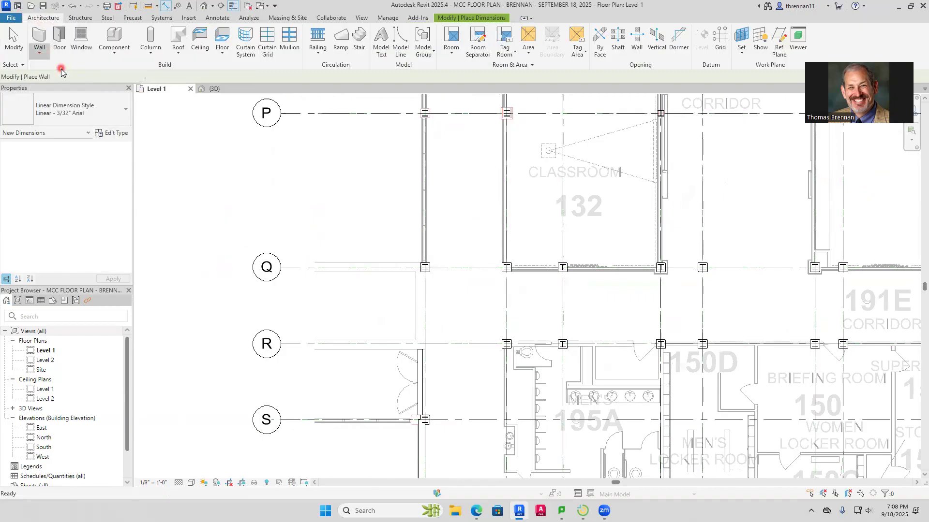
left_click(121, 113)
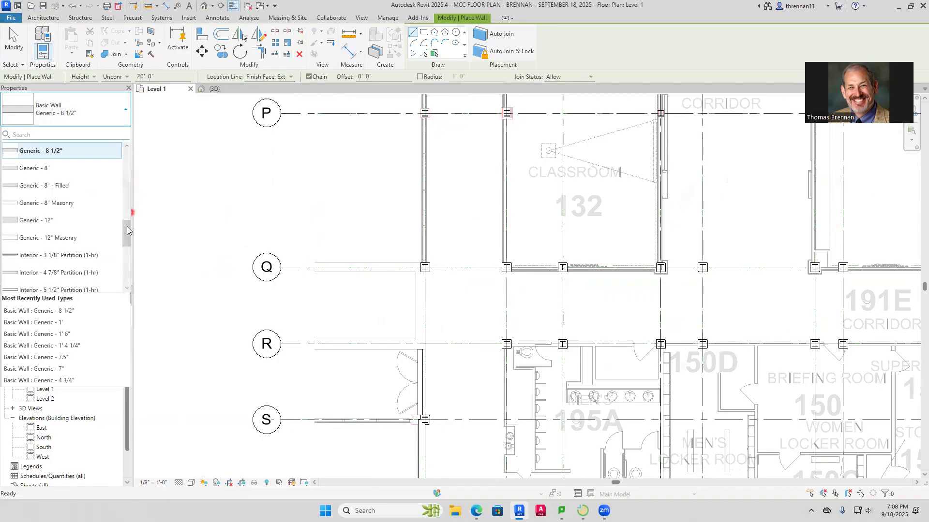
left_click_drag(126, 243, 120, 203)
left_click(40, 186)
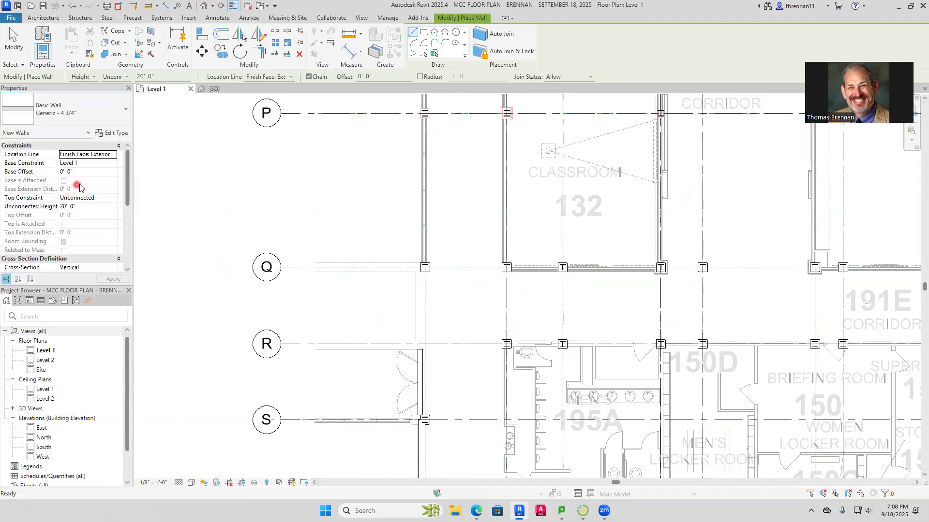
left_click(125, 114)
left_click_drag(127, 199, 128, 184)
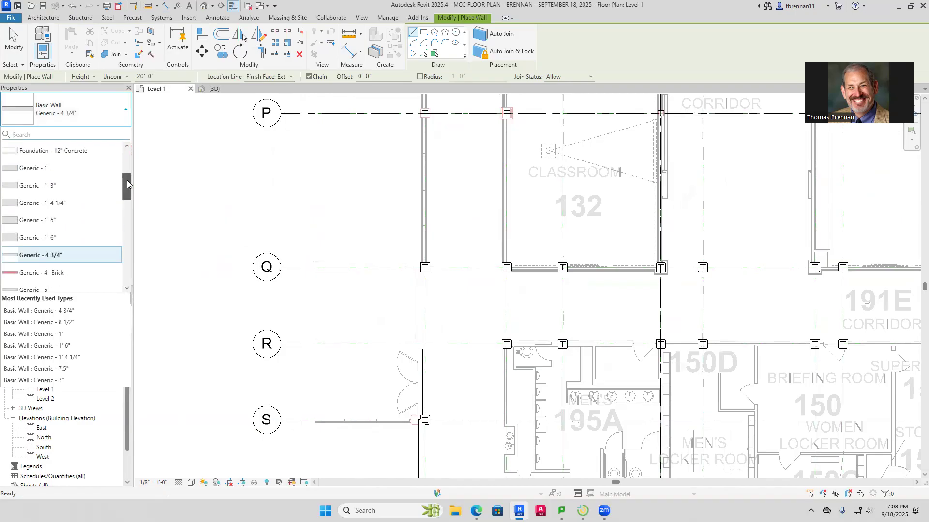
left_click(58, 238)
scroll(411, 343, "up", 6)
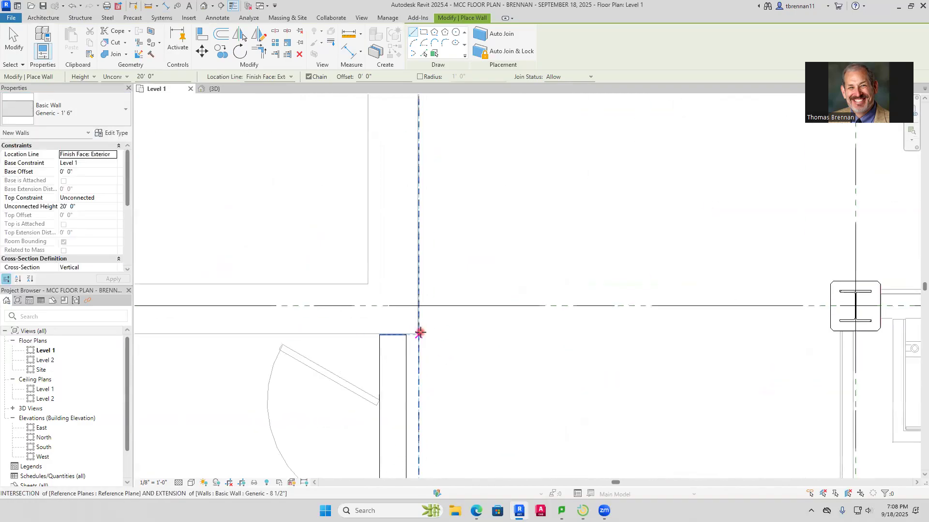
left_click(419, 334)
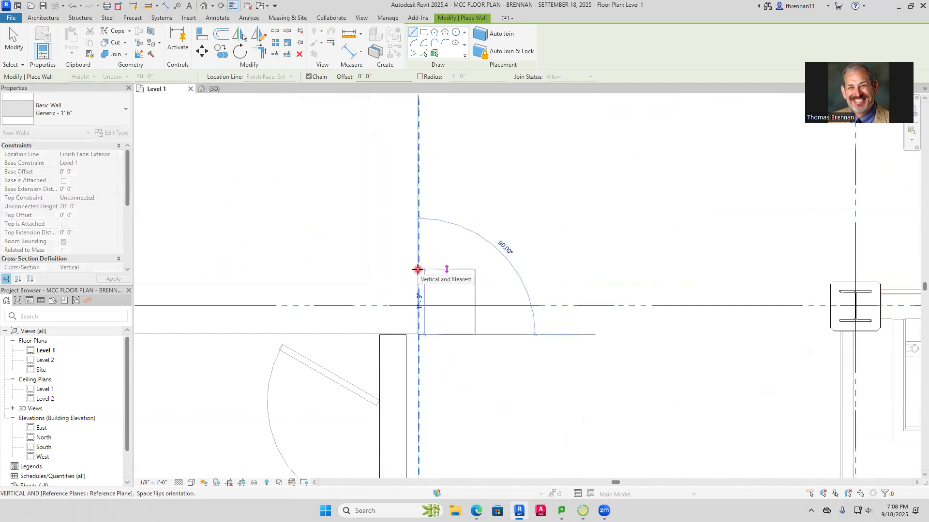
scroll(418, 201, "down", 4)
middle_click_drag(419, 201, 428, 471)
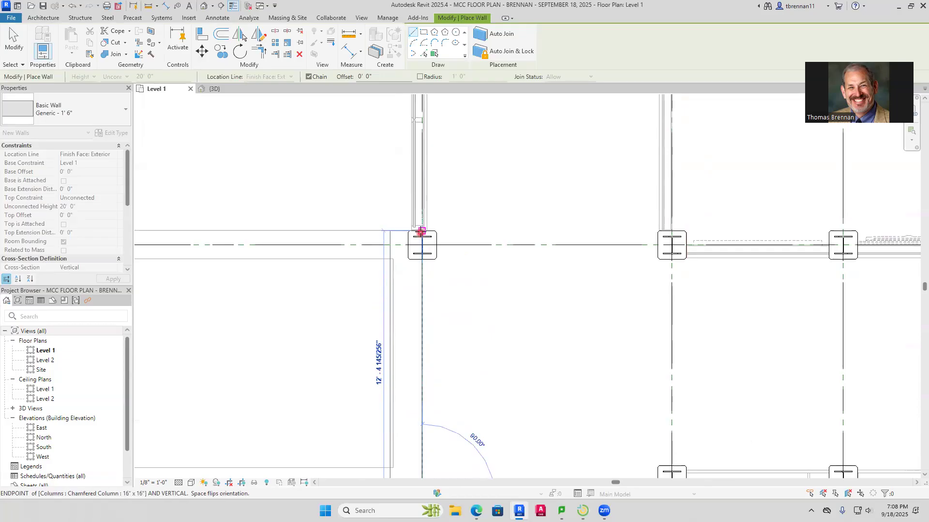
left_click(421, 230)
key("Escape")
key("Escape")
scroll(460, 348, "down", 5)
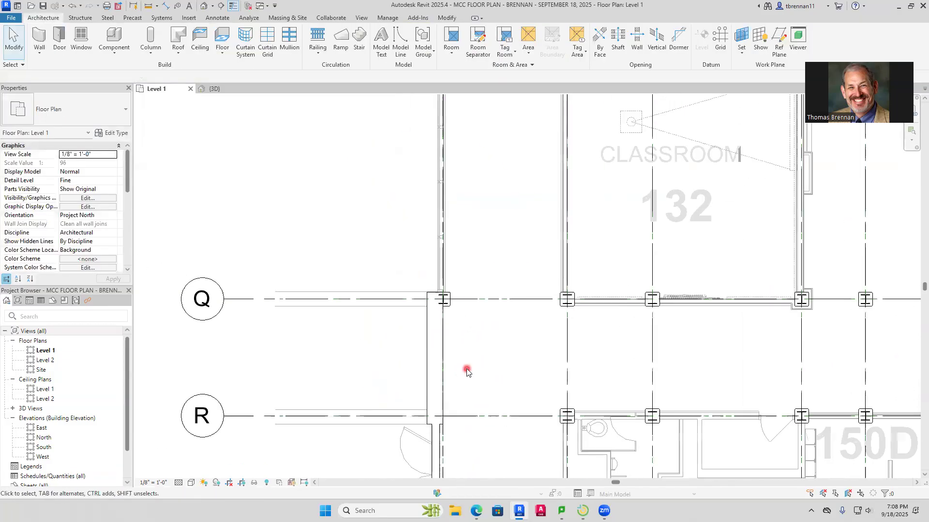
middle_click_drag(467, 344, 450, 387)
scroll(437, 376, "up", 6)
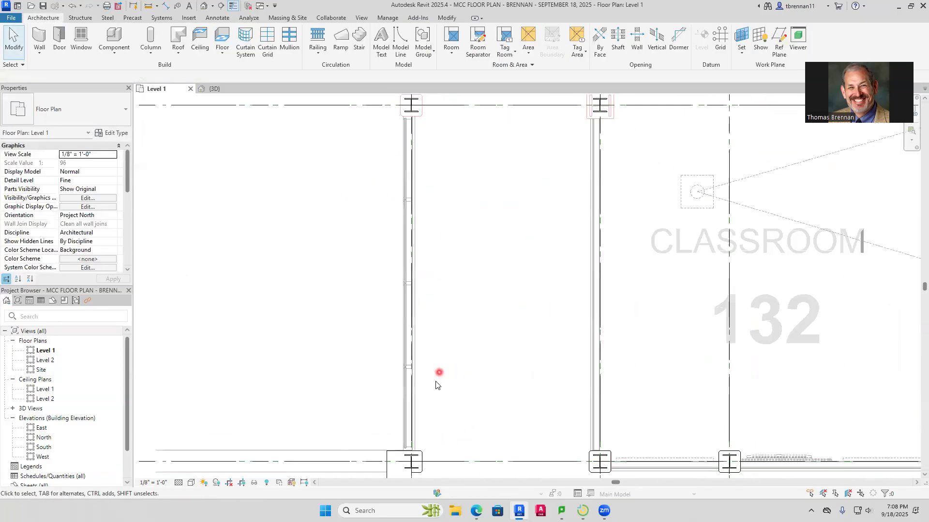
Measure the overall thickness of the imported exterior wall north of the grid Q column
scroll(398, 409, "up", 3)
scroll(430, 390, "up", 3)
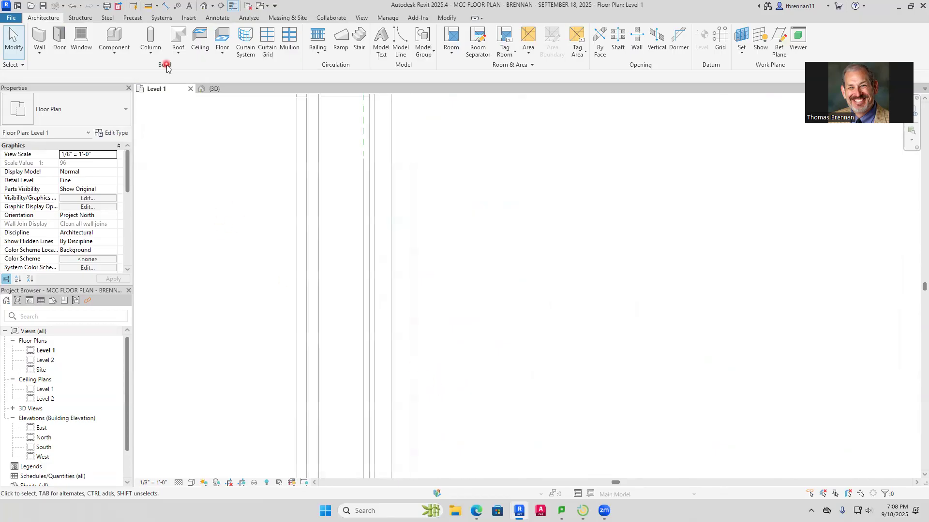
left_click(165, 6)
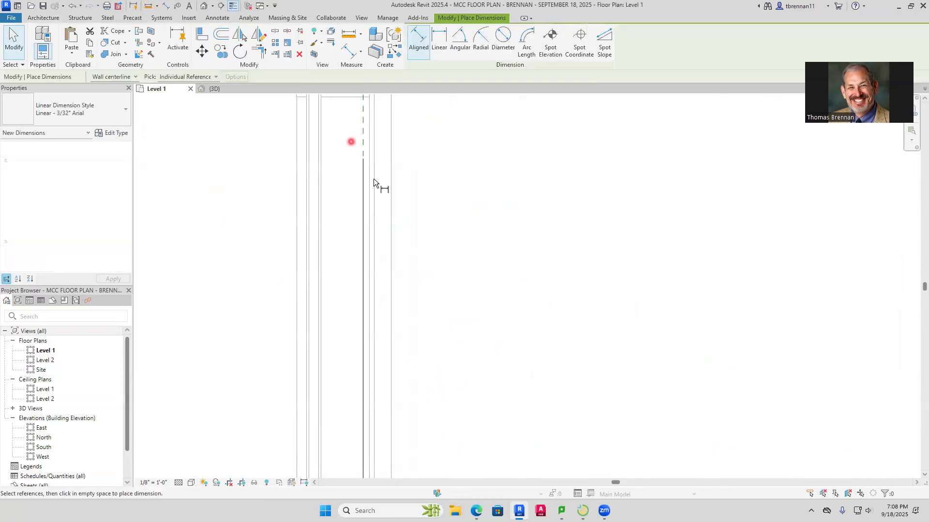
left_click(390, 272)
left_click(297, 276)
scroll(447, 309, "down", 2)
scroll(458, 345, "down", 2)
key("Escape")
key("Escape")
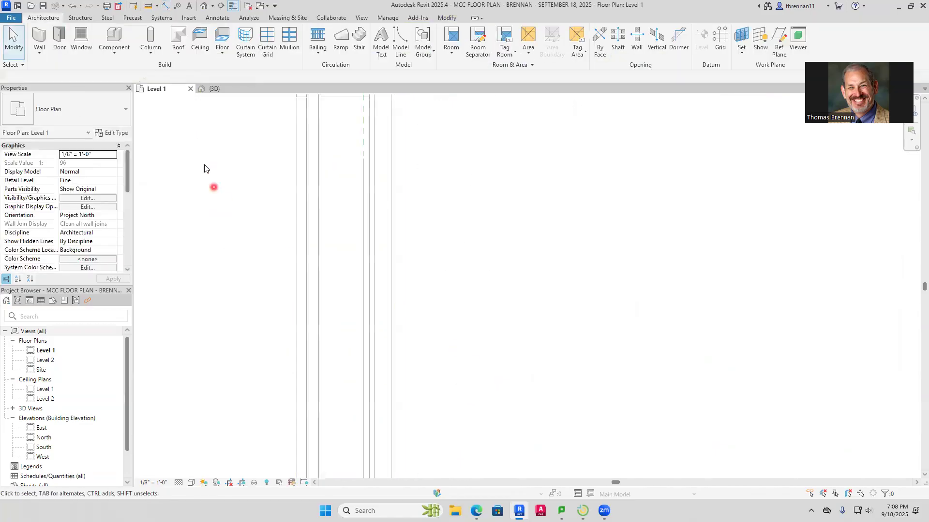
Draw a Generic - 8 1/2" wall from the grid Q column's upper edge north to the grid J column, flipped onto the imported lines
left_click(40, 53)
left_click(62, 71)
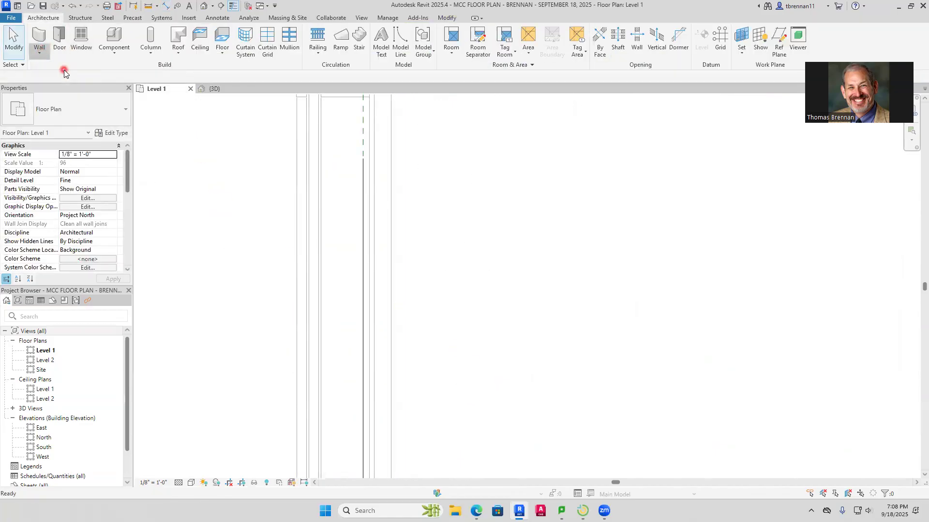
left_click(124, 121)
left_click_drag(128, 201, 123, 281)
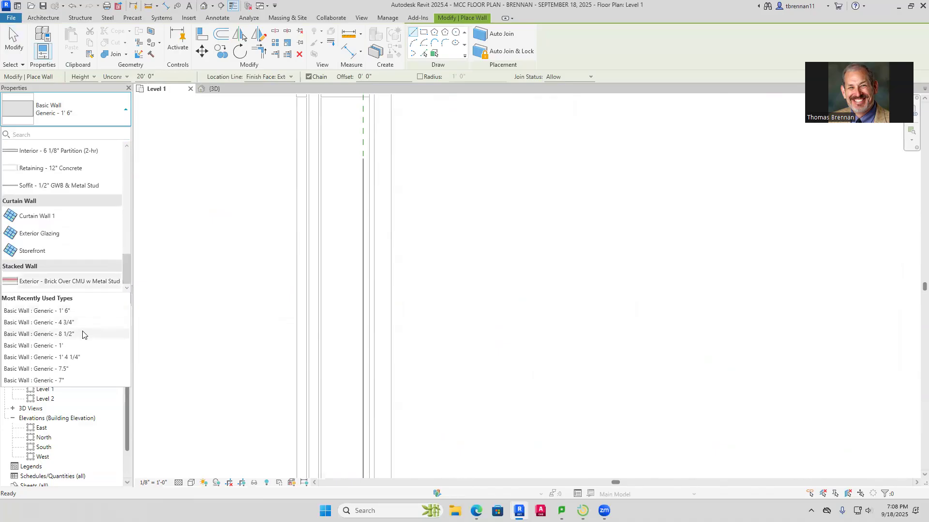
left_click(121, 333)
scroll(397, 351, "down", 4)
middle_click_drag(400, 354, 370, 217)
scroll(361, 340, "up", 8)
scroll(327, 296, "up", 2)
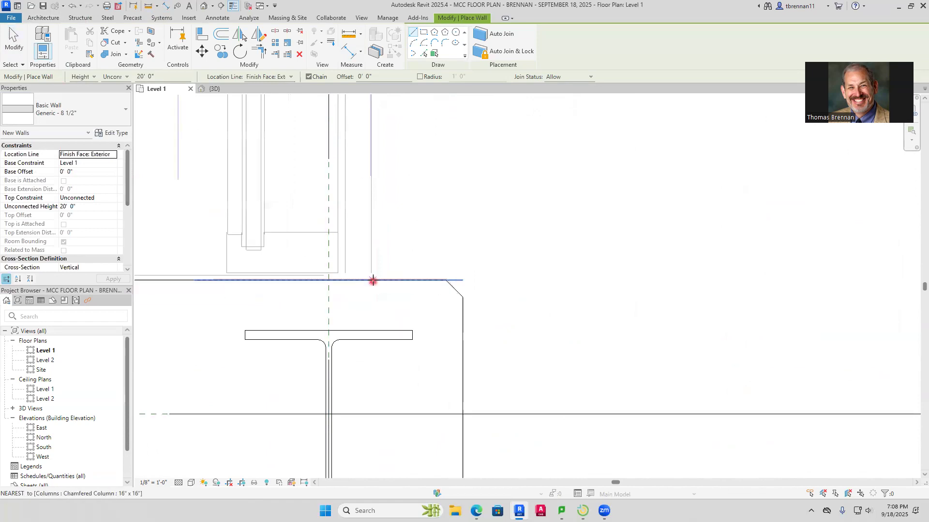
left_click(372, 281)
scroll(339, 197, "down", 2)
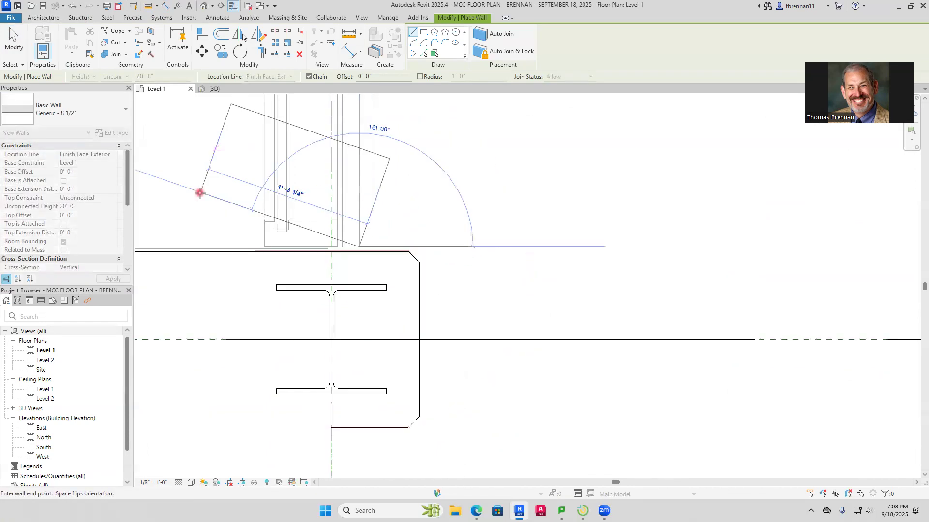
key("space")
scroll(323, 190, "down", 2)
scroll(350, 164, "down", 4)
middle_click_drag(346, 162, 299, 520)
scroll(308, 261, "down", 1)
middle_click_drag(308, 218, 282, 505)
scroll(279, 246, "down", 1)
scroll(290, 215, "down", 1)
mouse_move(291, 199)
middle_mouse_down()
mouse_move(298, 307)
mouse_move(223, 392)
middle_mouse_up()
middle_click_drag(253, 207, 223, 485)
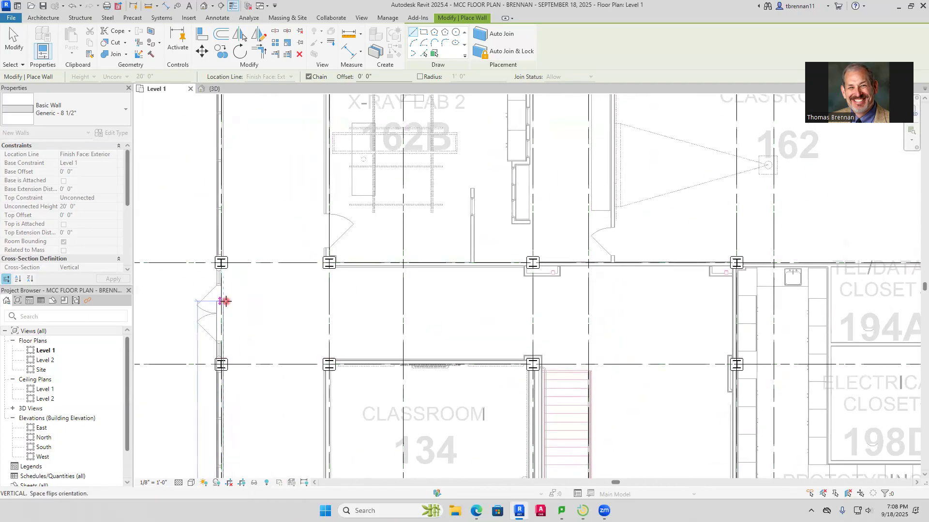
scroll(226, 206, "down", 3)
middle_click_drag(233, 215, 222, 365)
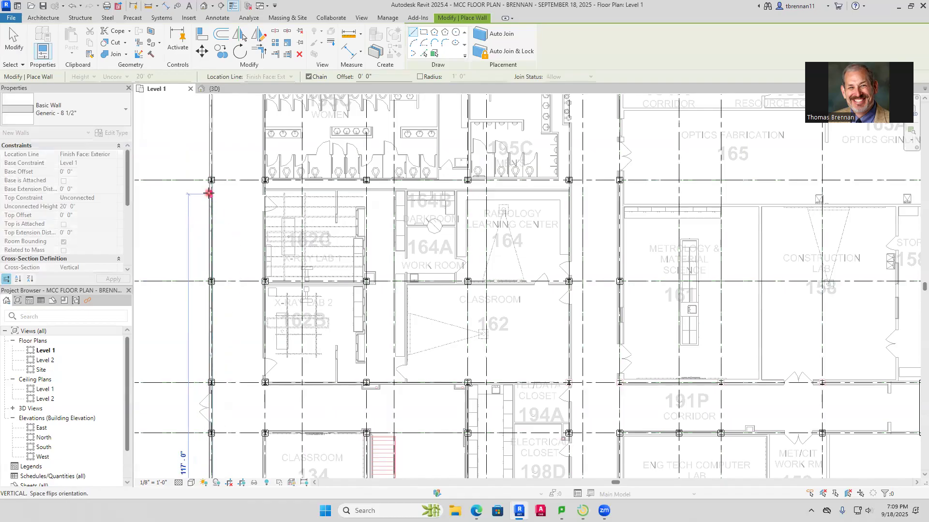
middle_click_drag(208, 193, 201, 423)
scroll(181, 302, "up", 2)
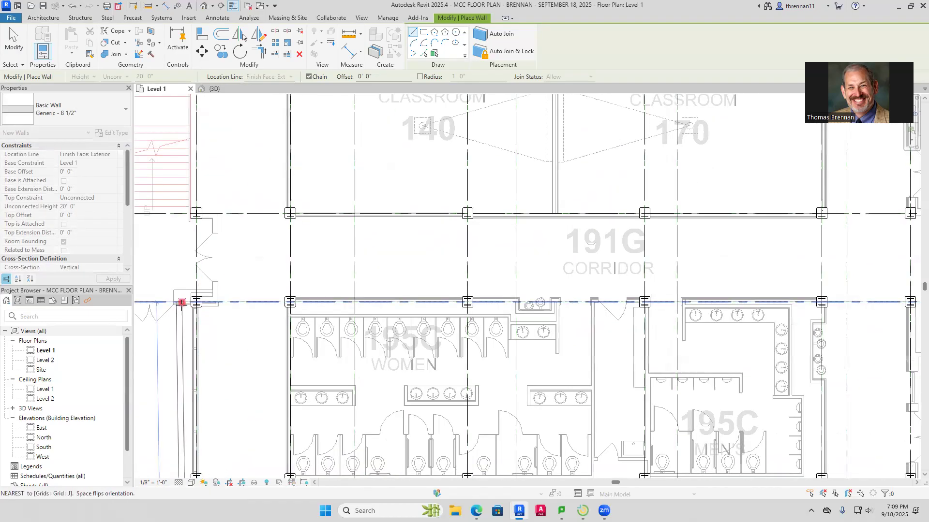
scroll(181, 302, "up", 2)
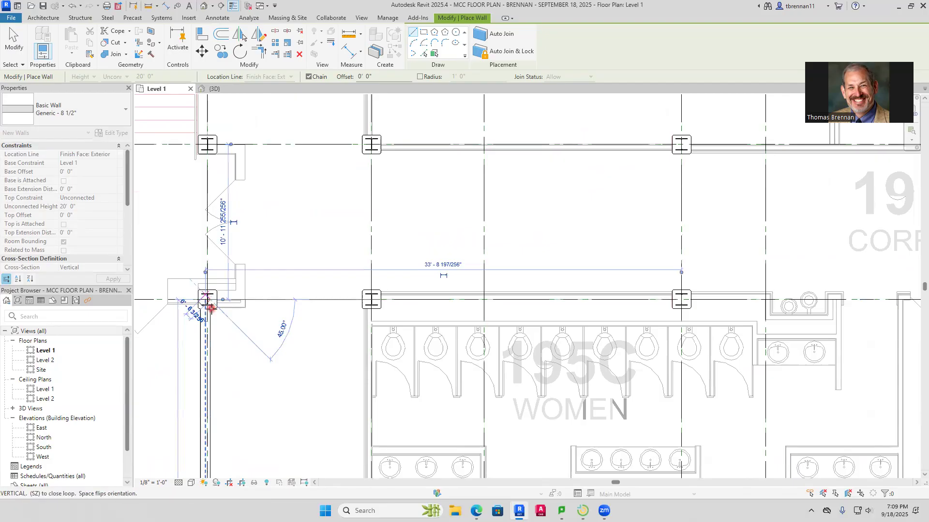
key("Escape")
key("Escape")
Measure the thickness of the imported horizontal wall stub beside the grid J column
scroll(239, 382, "down", 6)
middle_click_drag(244, 385, 291, 232)
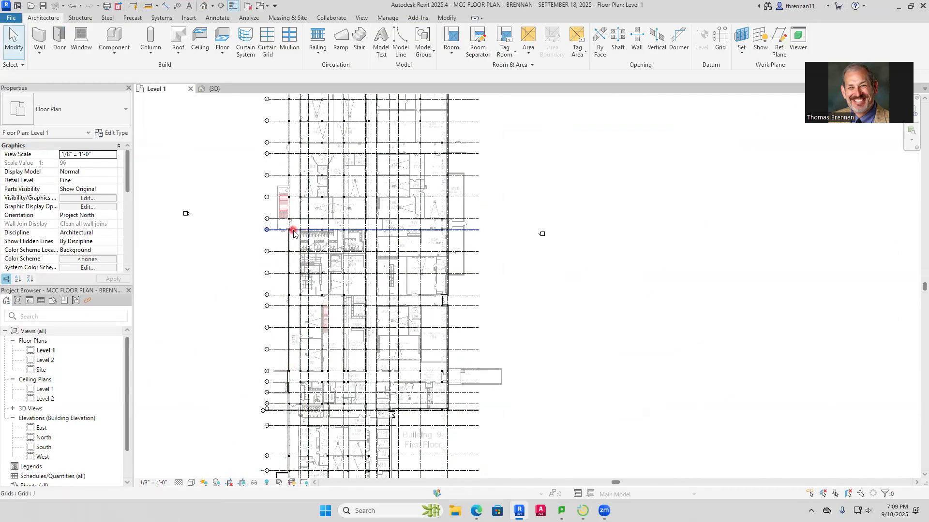
scroll(281, 239, "up", 8)
scroll(258, 307, "up", 3)
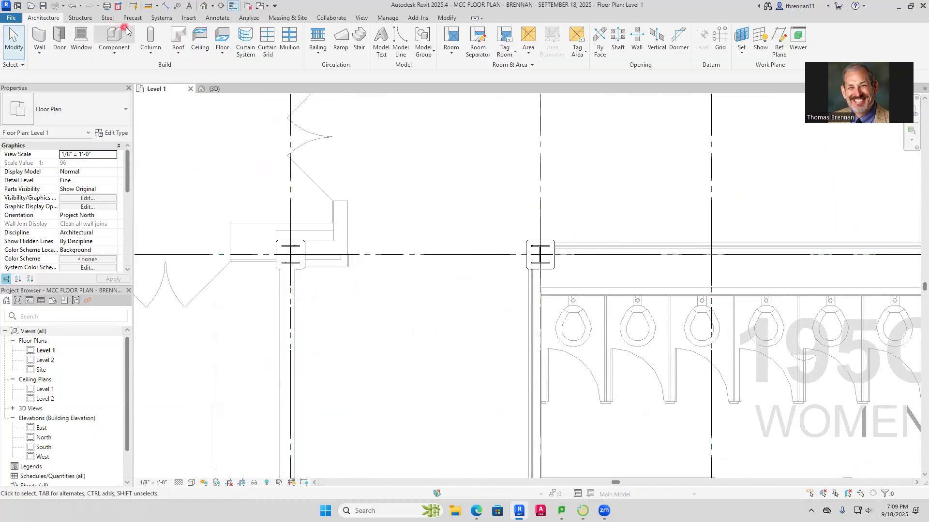
left_click(146, 7)
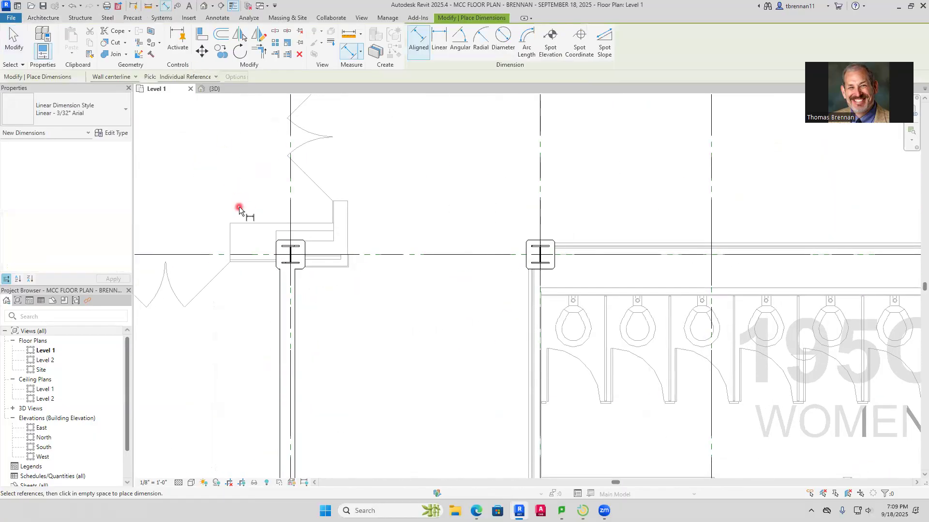
scroll(269, 272, "up", 5)
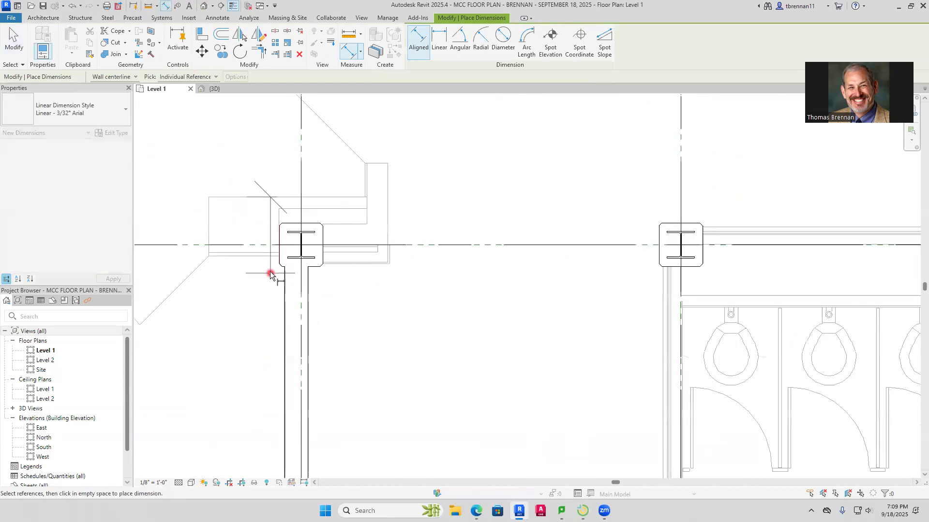
left_click(247, 247)
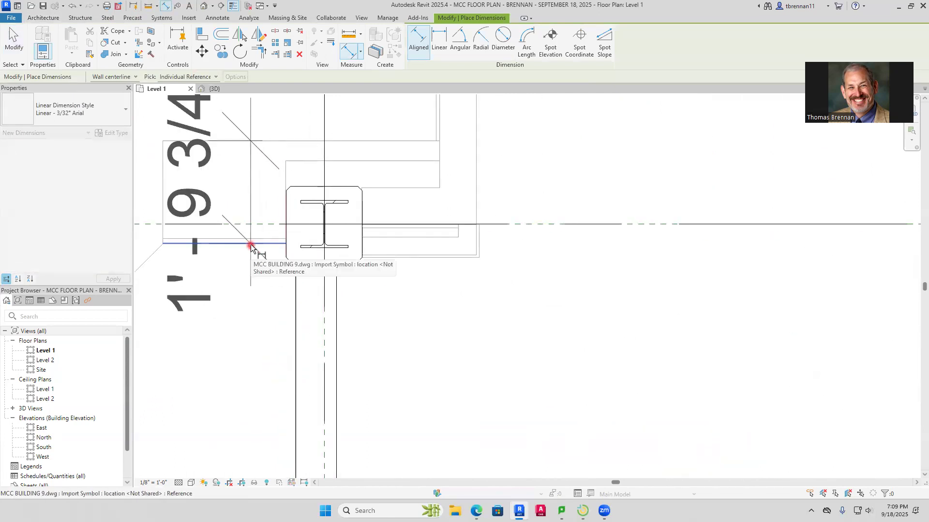
scroll(248, 247, "down", 2)
scroll(250, 248, "down", 2)
key("Escape")
key("Escape")
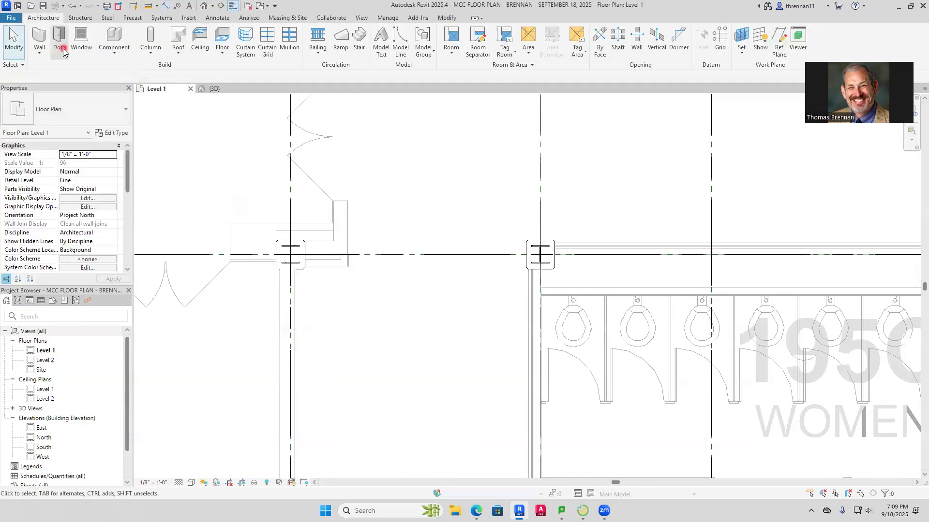
Draw a Generic - 1' 6" wall about 5'-6" long eastward along the imported stub's upper line, across the grid J column
left_click(40, 55)
left_click(54, 37)
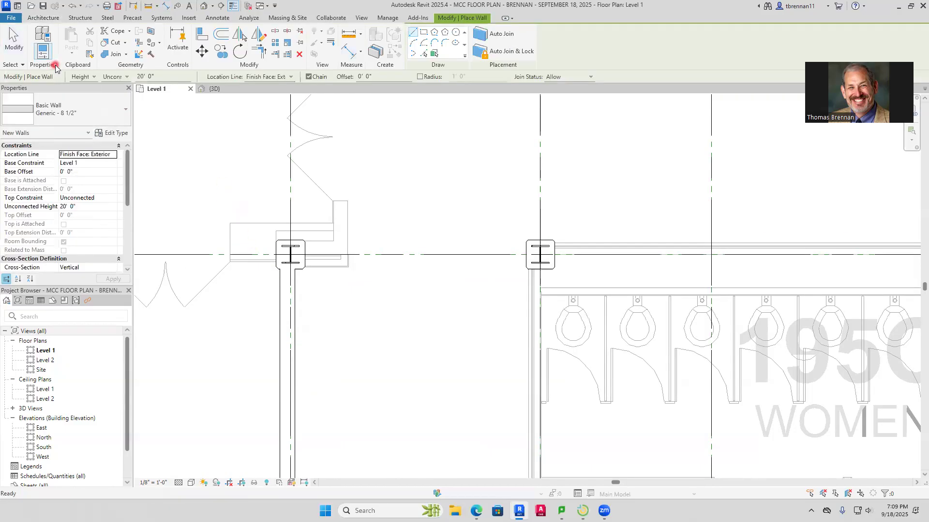
left_click(124, 119)
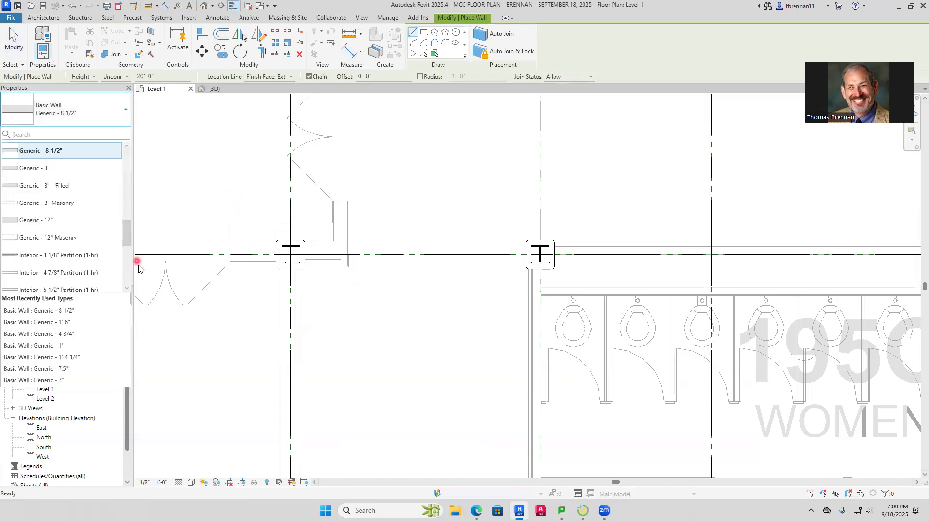
left_click(131, 233)
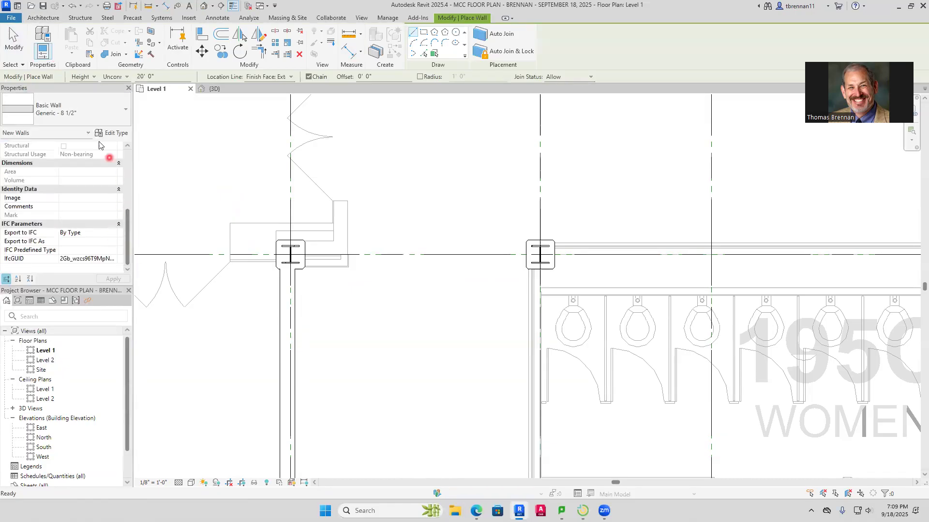
left_click(129, 110)
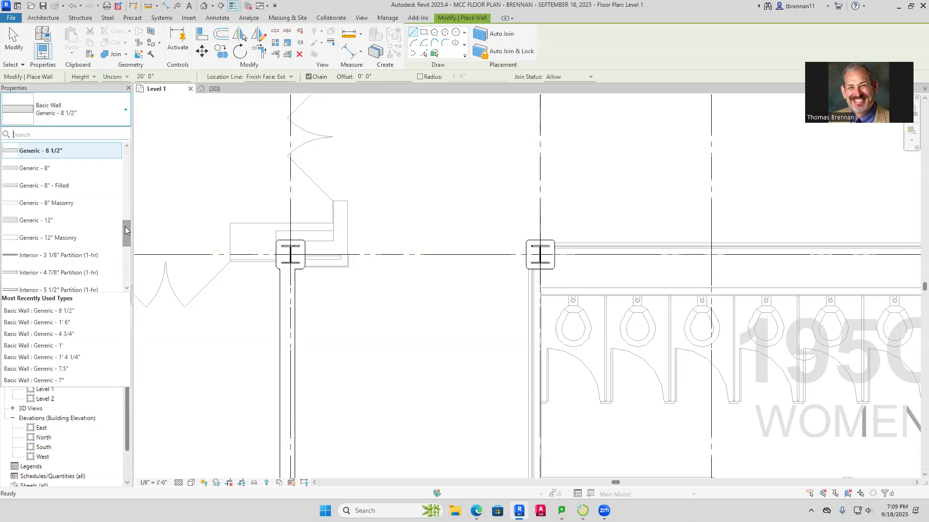
left_click_drag(125, 226, 127, 249)
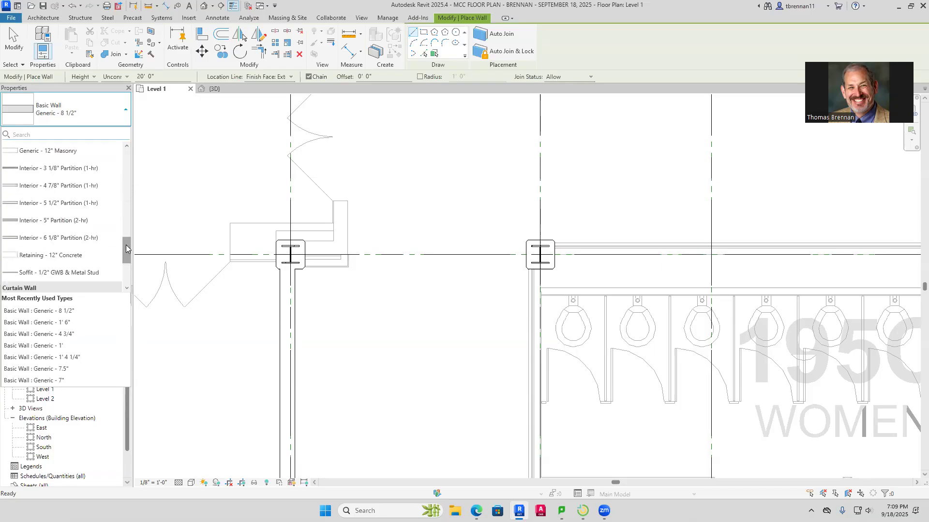
left_click(101, 323)
scroll(257, 265, "up", 2)
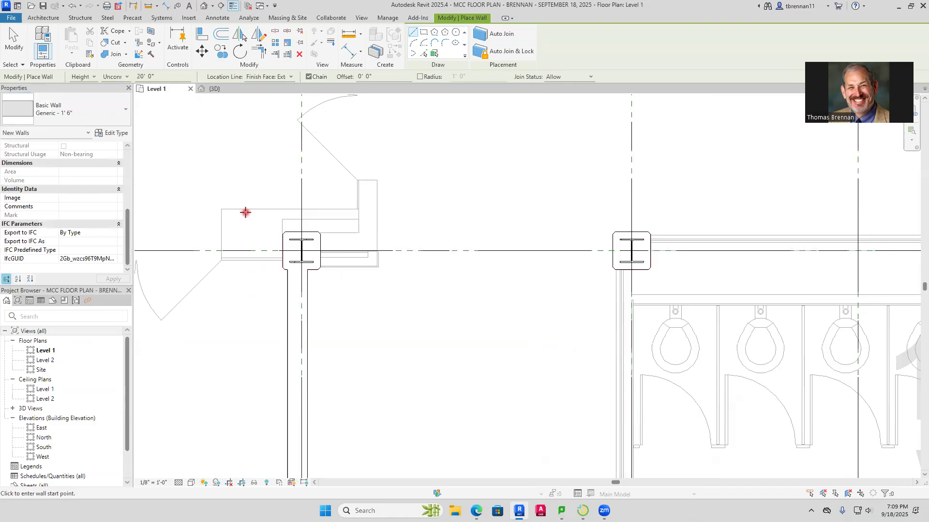
left_click(225, 208)
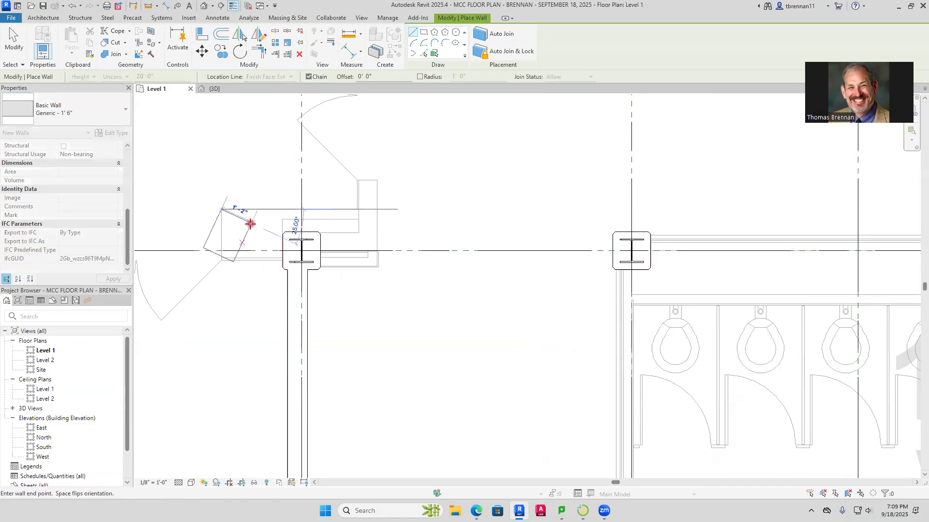
left_click(379, 213)
key("Escape")
key("Escape")
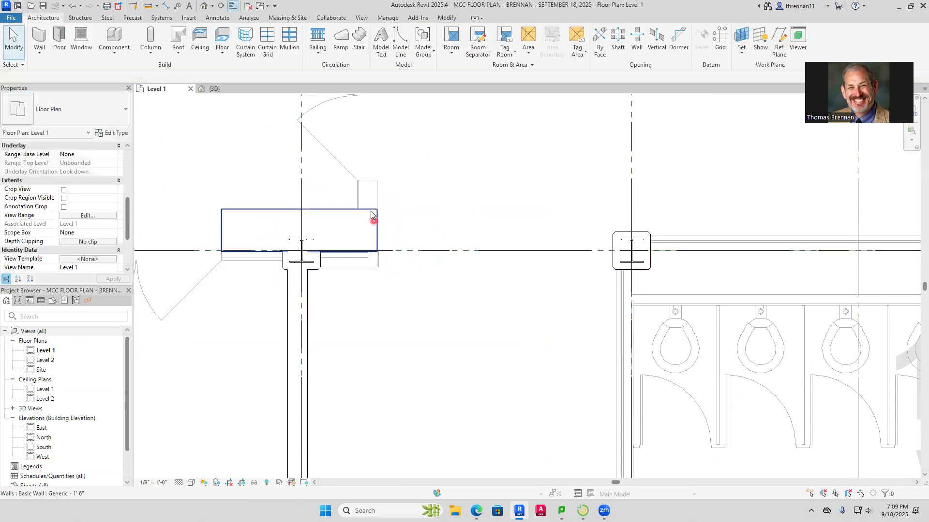
Measure the thickness of the imported vertical wall stub above the double door, just below grid I
scroll(382, 213, "down", 1)
scroll(384, 213, "down", 2)
middle_click_drag(383, 211, 378, 311)
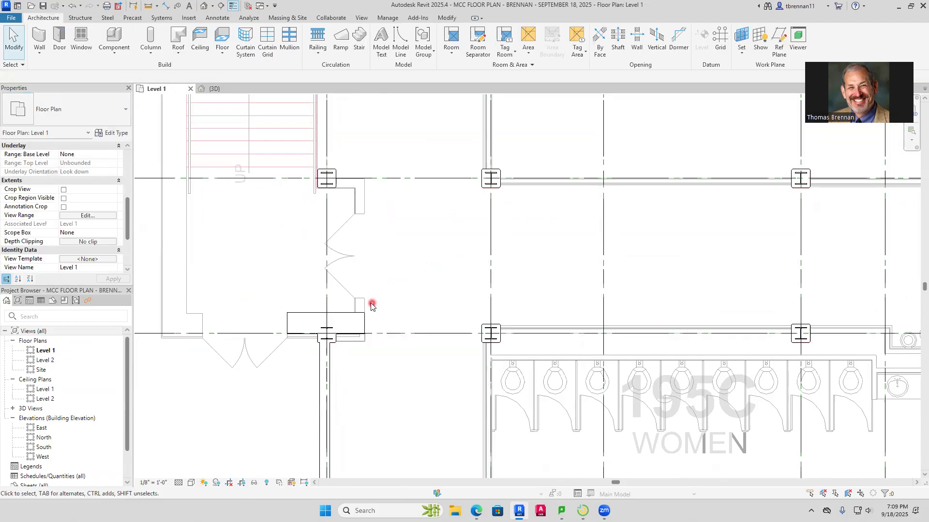
left_click(169, 9)
scroll(349, 228, "up", 4)
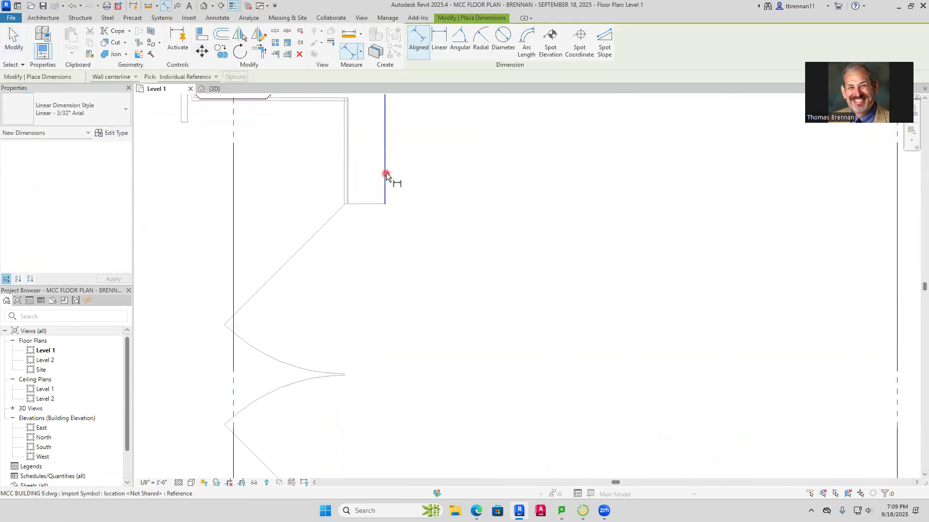
left_click(345, 167)
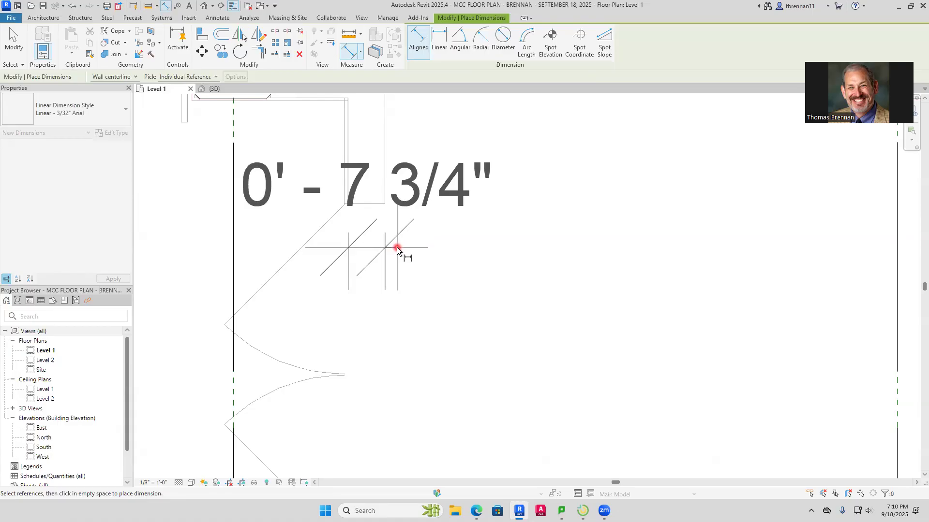
key("Escape")
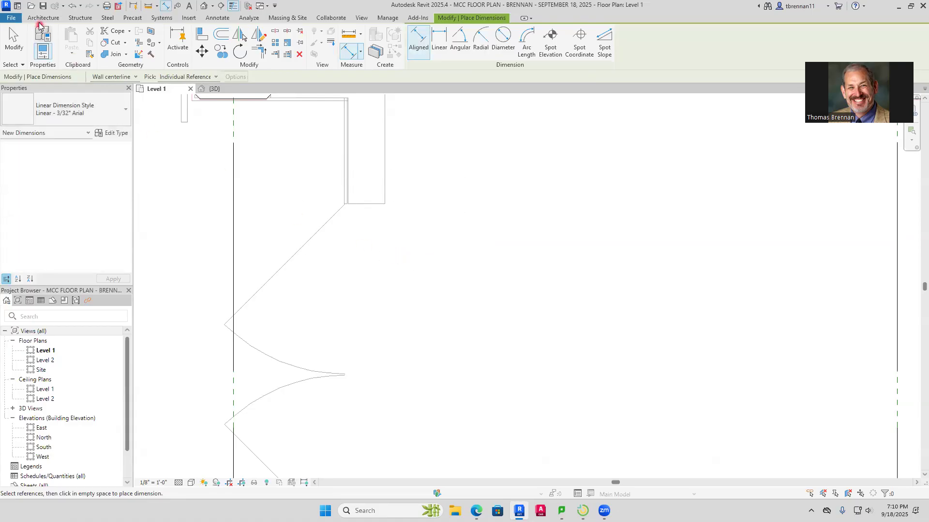
Draw a Generic - 7.5" architectural wall from the upper-east corner of the Generic - 1' 6" wall at grid J about 9'-6" north to grid I
left_click(41, 20)
left_click(40, 52)
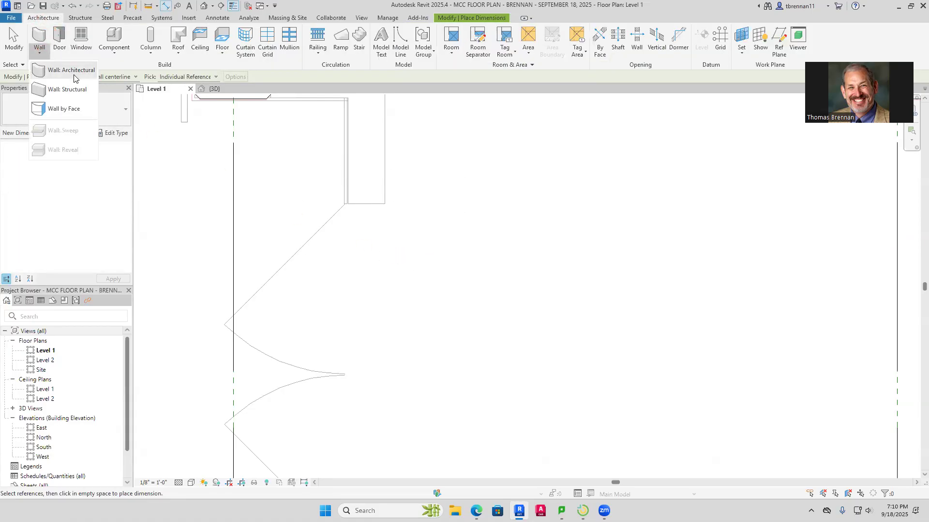
left_click(72, 72)
left_click(126, 110)
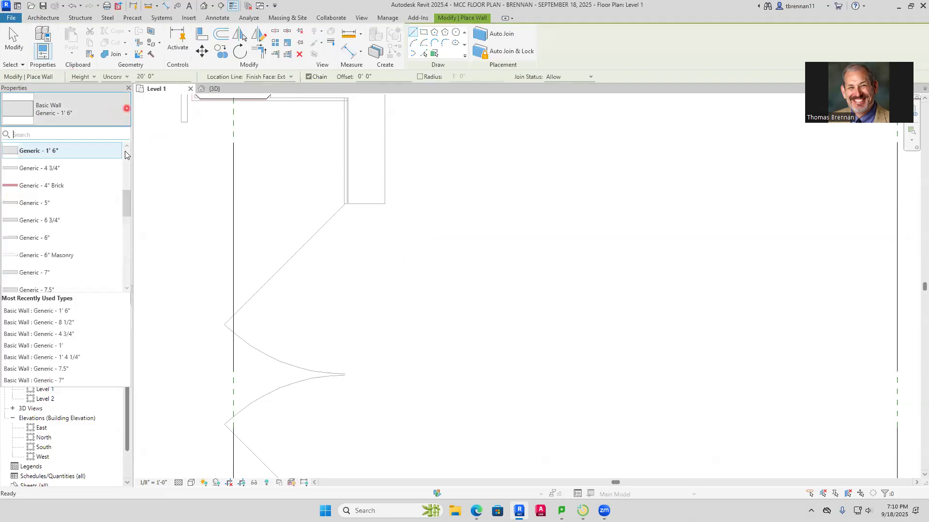
scroll(125, 208, "down", 1)
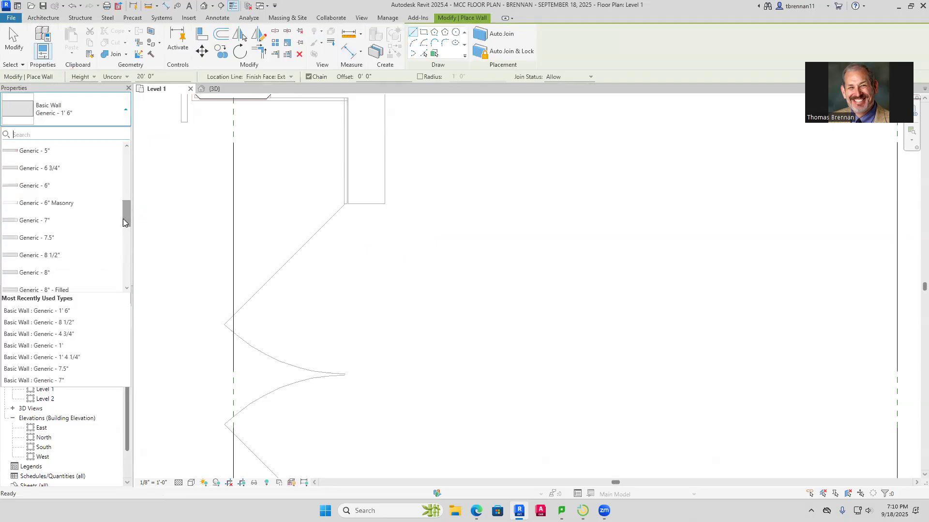
left_click(56, 238)
scroll(290, 242, "up", 2)
middle_click_drag(306, 238, 382, 275)
scroll(365, 340, "down", 3)
scroll(402, 328, "up", 3)
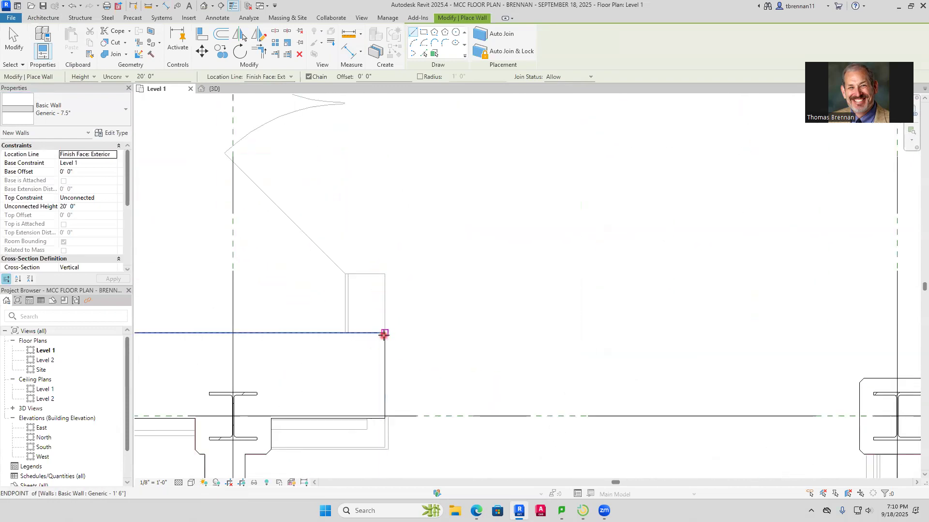
left_click(387, 333)
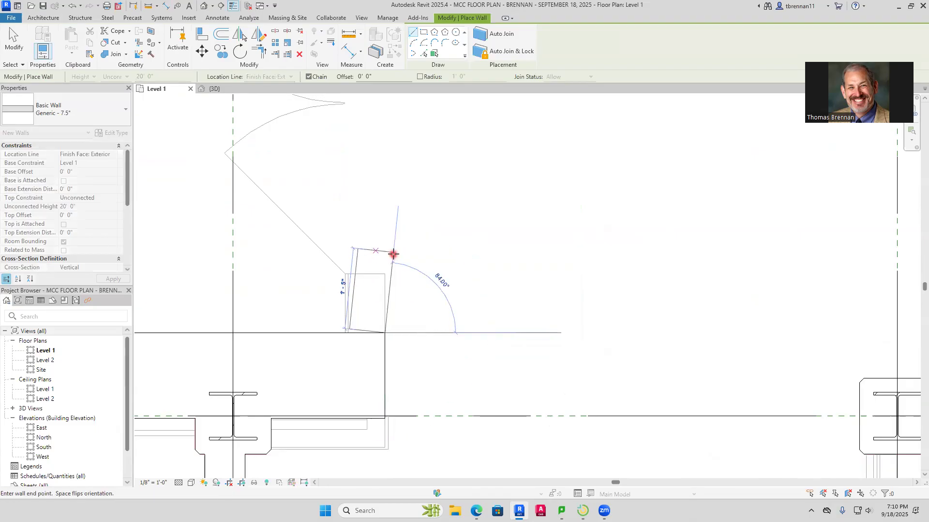
scroll(394, 253, "down", 2)
middle_click_drag(384, 217, 382, 456)
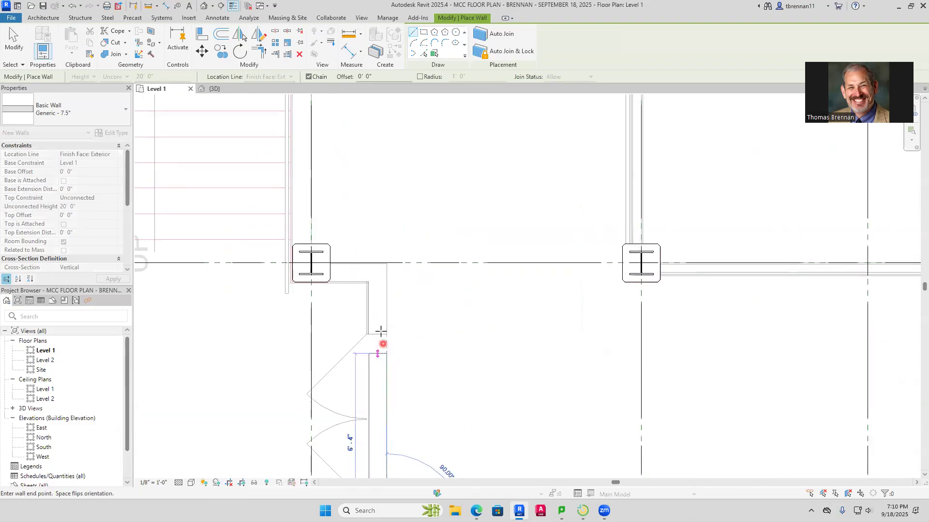
left_click(387, 263)
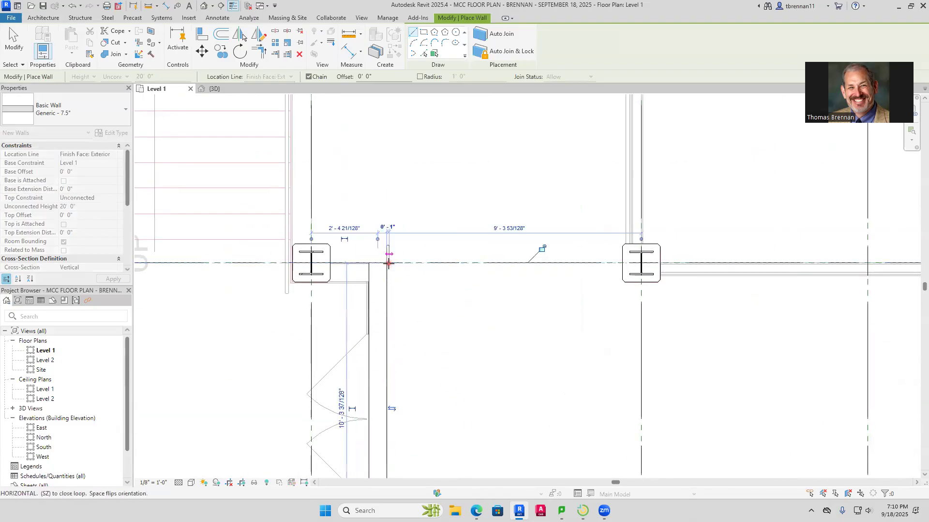
Continue the Generic - 7.5" wall west along grid I to the column's centre and north along grid 1 to the stairwell's upper outer line
left_click(312, 260)
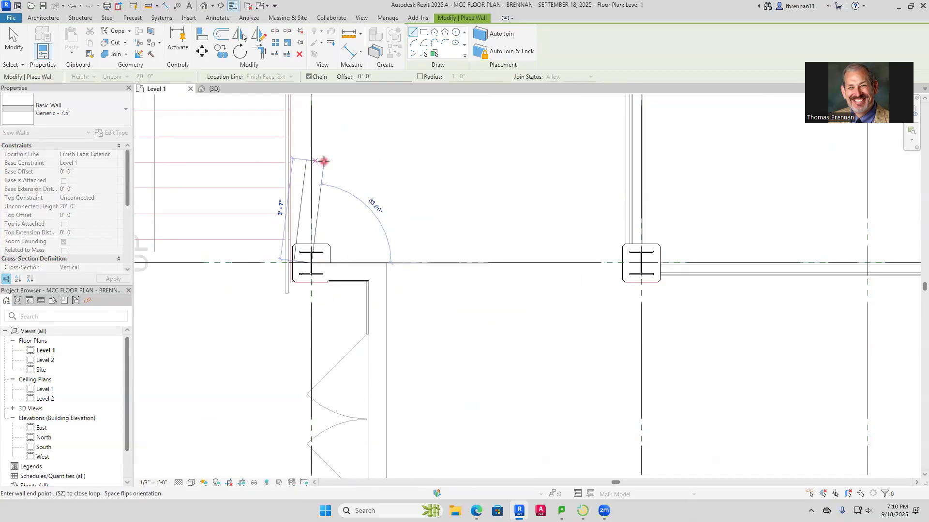
scroll(325, 161, "down", 2)
middle_click_drag(326, 162, 361, 413)
scroll(367, 342, "down", 7)
middle_click_drag(369, 322, 361, 419)
scroll(359, 299, "up", 5)
scroll(341, 226, "up", 1)
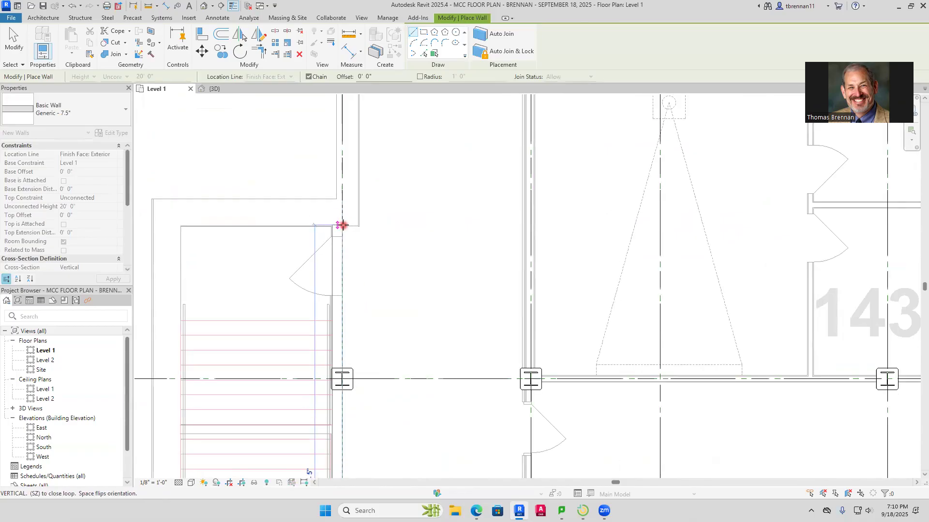
left_click(339, 198)
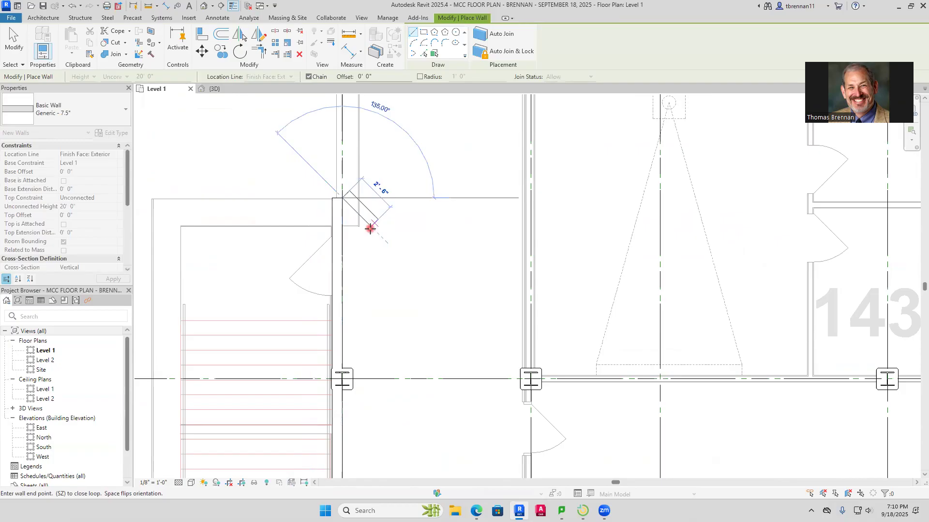
key("Escape")
key("Escape")
Draw a short Generic - 1' 6" wall westward along the upper line of the imported stub west of the double door at grid J
scroll(368, 242, "down", 4)
middle_click_drag(337, 268, 330, 194)
scroll(327, 385, "up", 5)
scroll(328, 387, "up", 3)
middle_click_drag(325, 384, 369, 325)
middle_click_drag(283, 301, 342, 300)
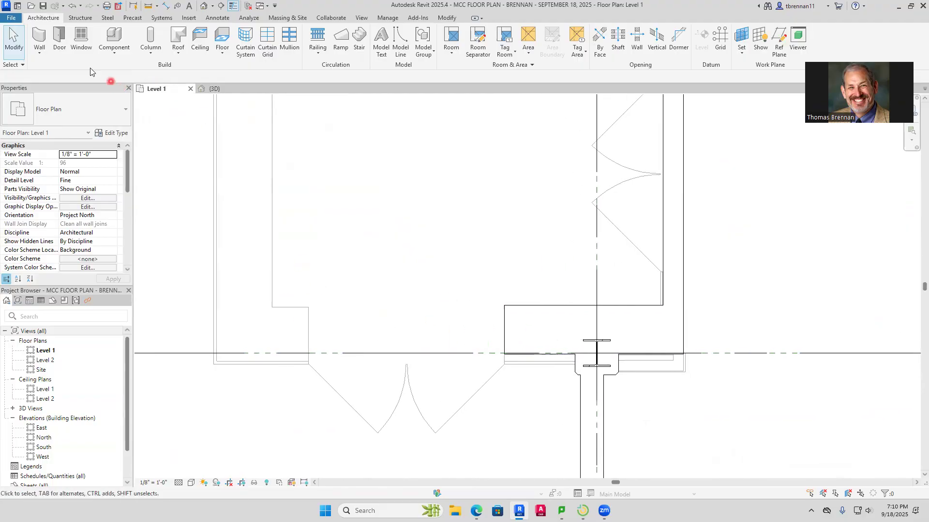
left_click(43, 53)
left_click(62, 70)
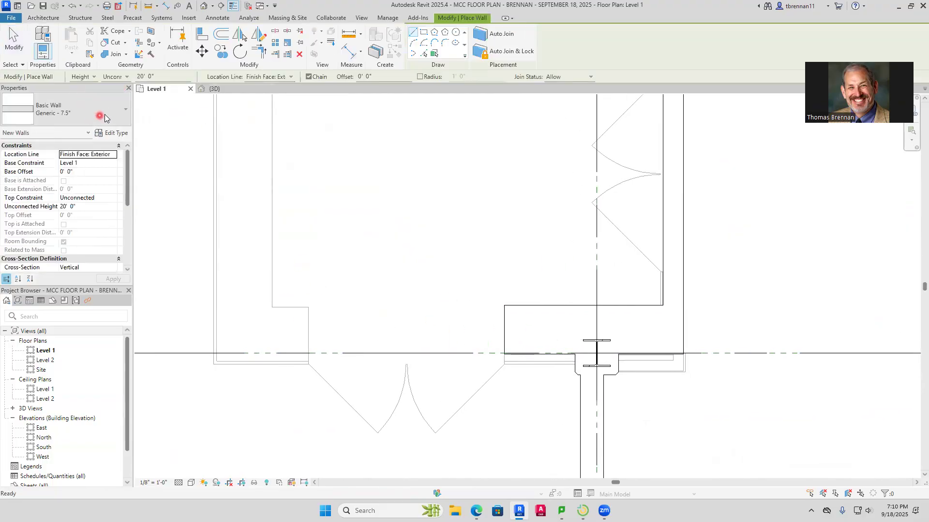
left_click(125, 119)
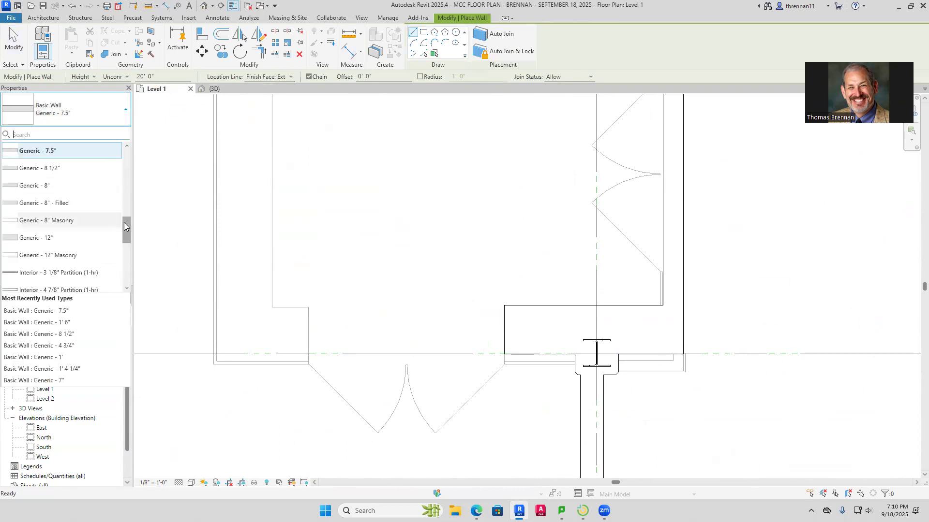
left_click(37, 323)
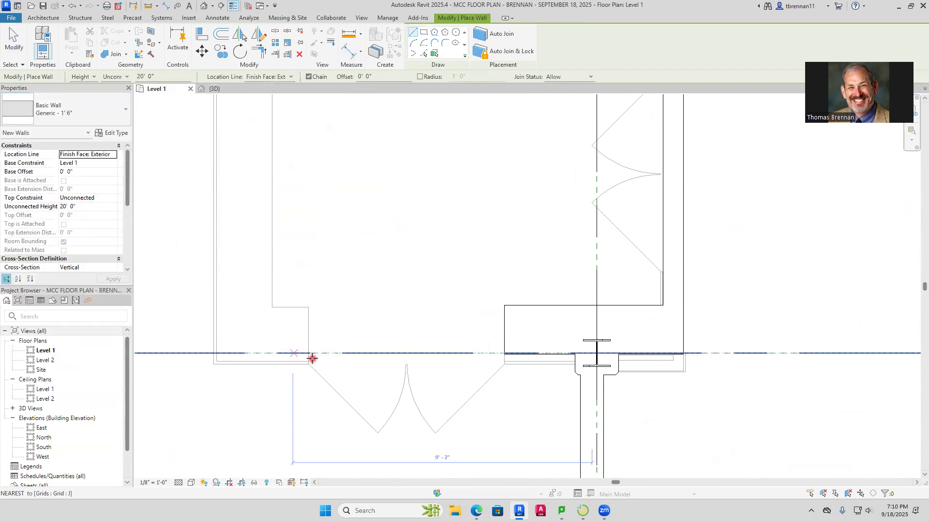
left_click(307, 307)
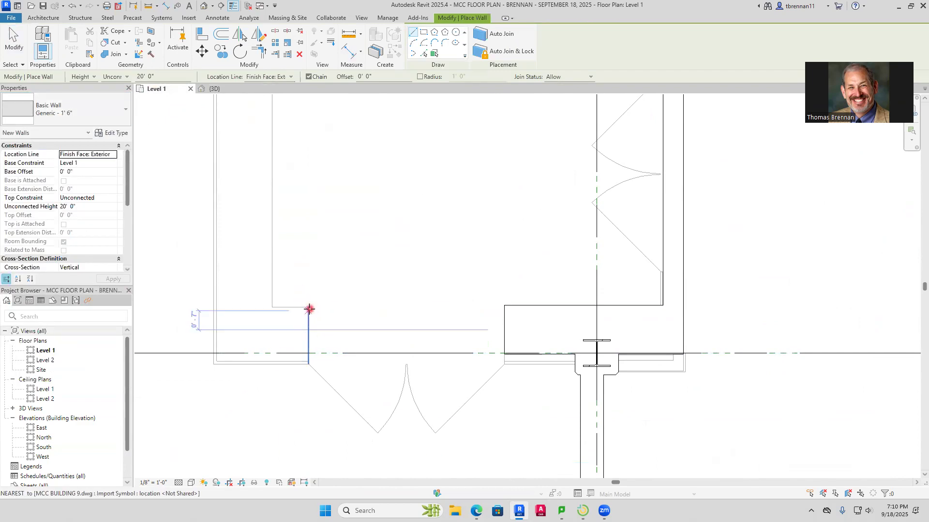
left_click(272, 308)
Continue the Generic - 1' 6" wall north along the stairwell's west inner line and about 9'-11 1/2" east to the grid 1 wall
scroll(279, 216, "down", 3)
middle_click_drag(279, 190, 262, 410)
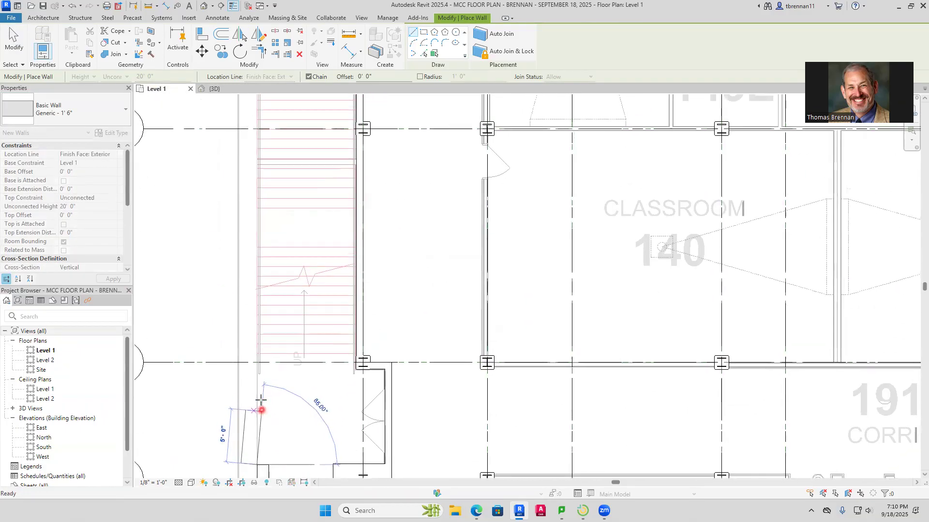
scroll(262, 213, "down", 3)
middle_click_drag(262, 216, 235, 434)
scroll(234, 248, "up", 4)
scroll(234, 341, "up", 4)
left_click(220, 323)
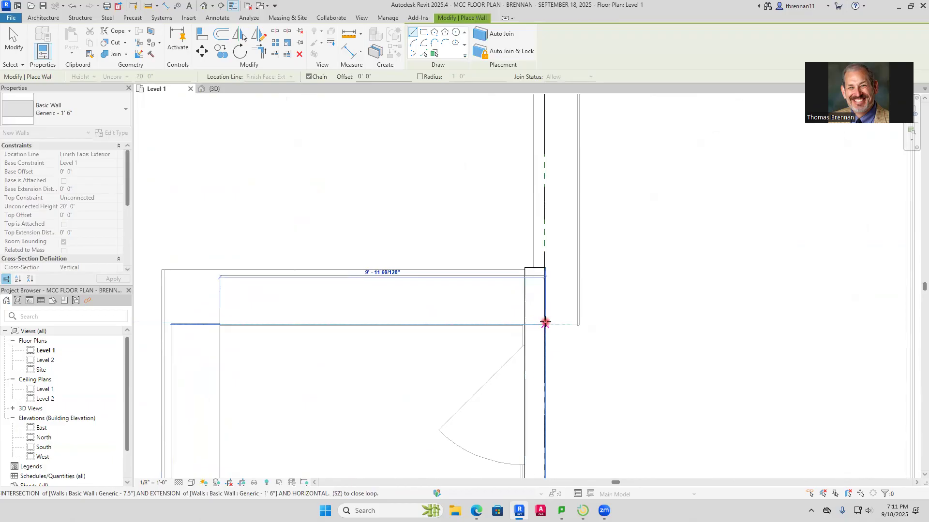
left_click(546, 322)
key("Escape")
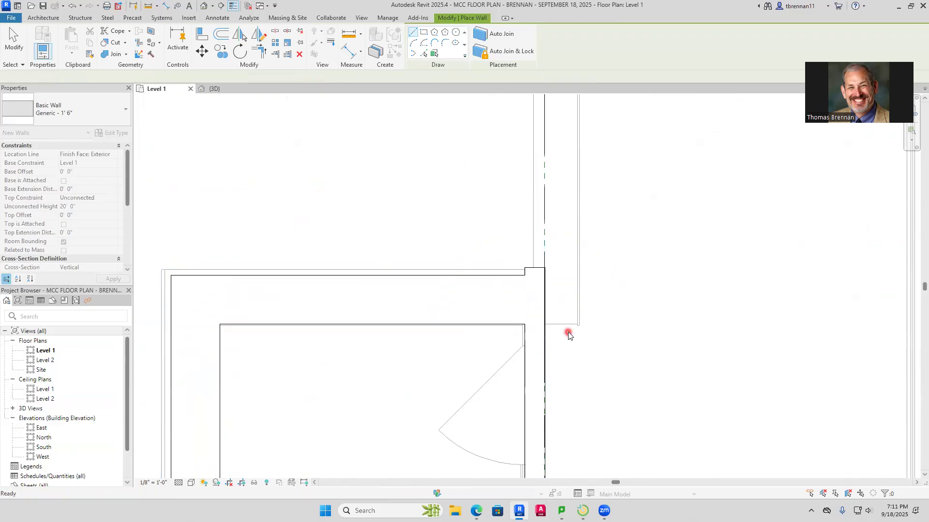
key("Escape")
Measure the thickness of the imported vertical wall on grid 1 between the stairwell and grid G
scroll(568, 334, "down", 5)
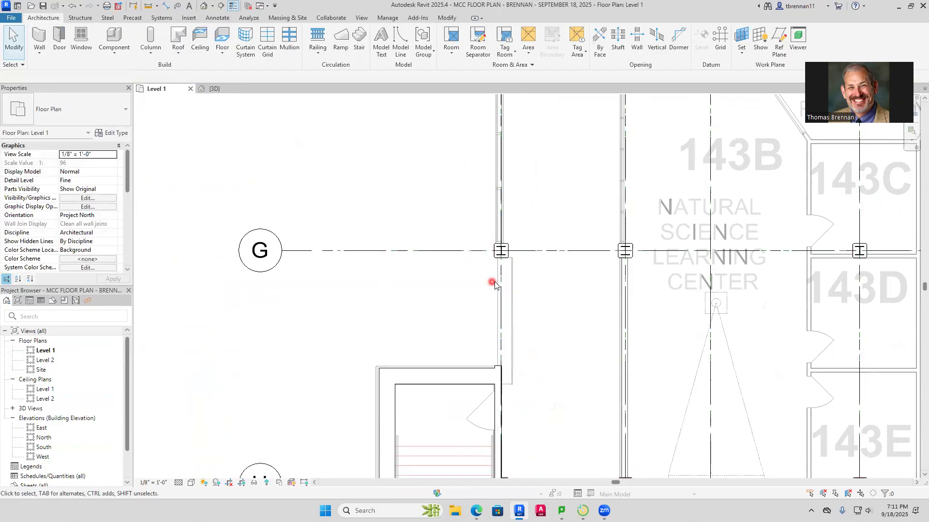
scroll(522, 347, "up", 2)
scroll(521, 347, "up", 2)
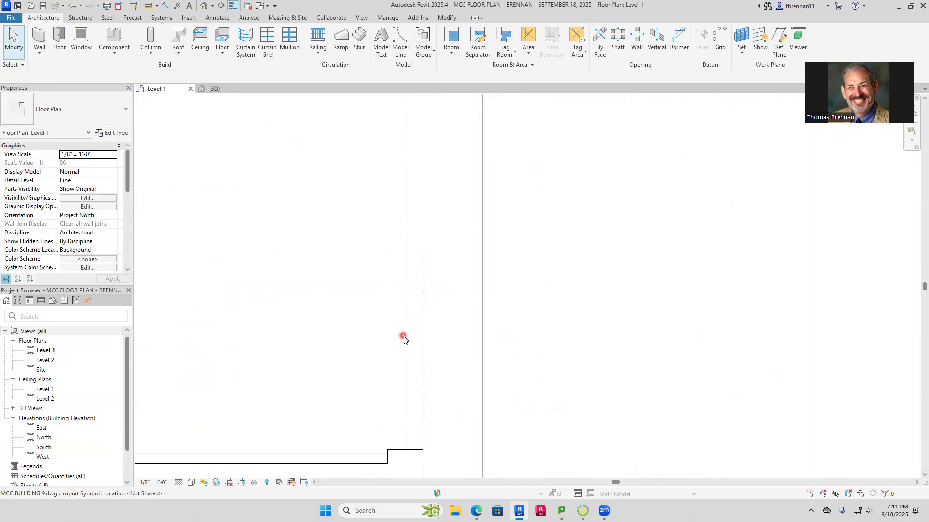
left_click(168, 7)
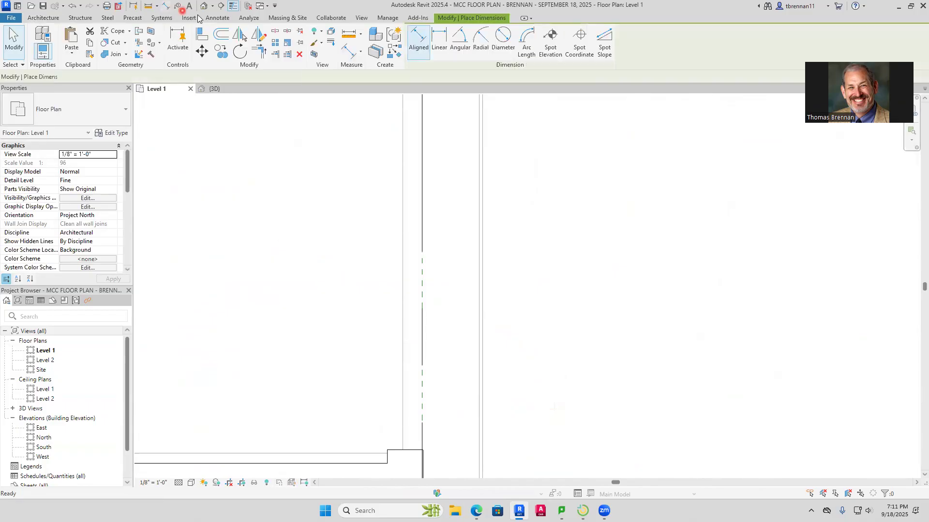
left_click(481, 245)
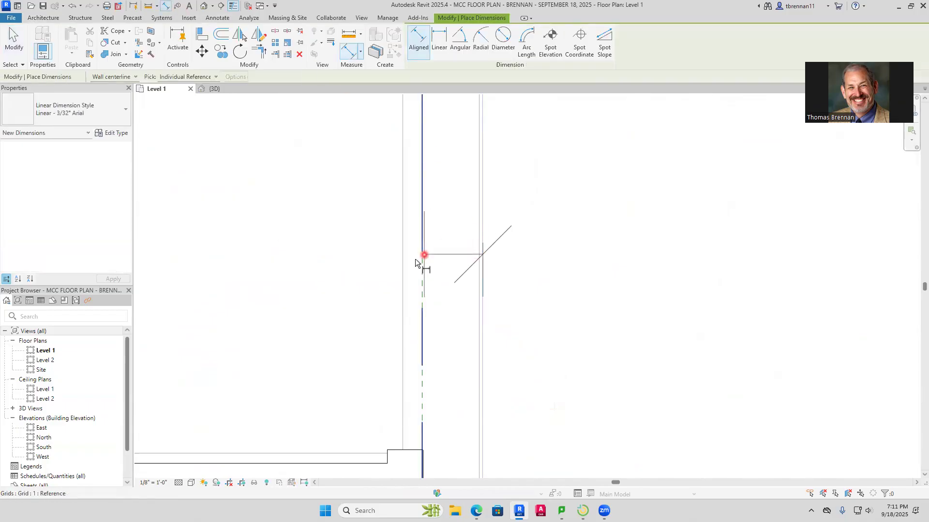
left_click(404, 265)
key("Escape")
key("Escape")
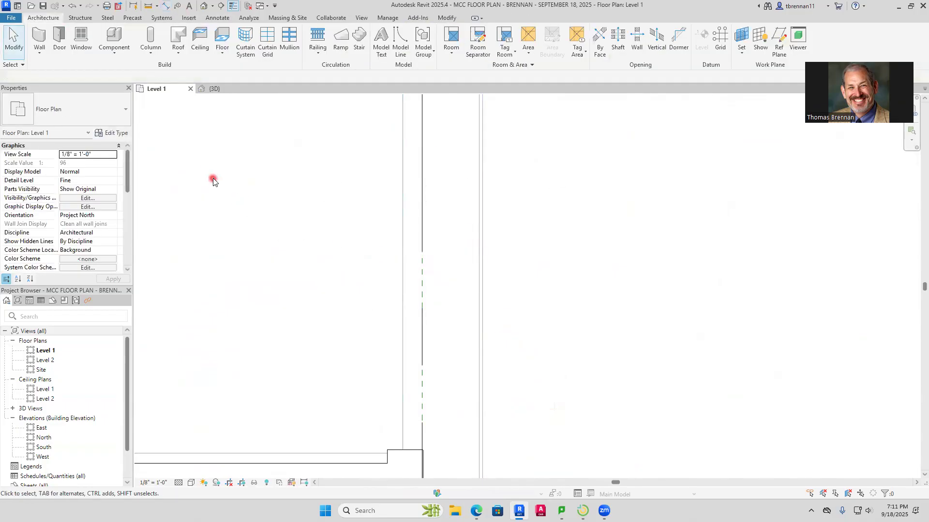
Draw a Generic - 1' 5" wall, flipped onto the imported lines, from the stairwell's upper inner line about 11'-10" north to the grid G column's lower edge
left_click(42, 51)
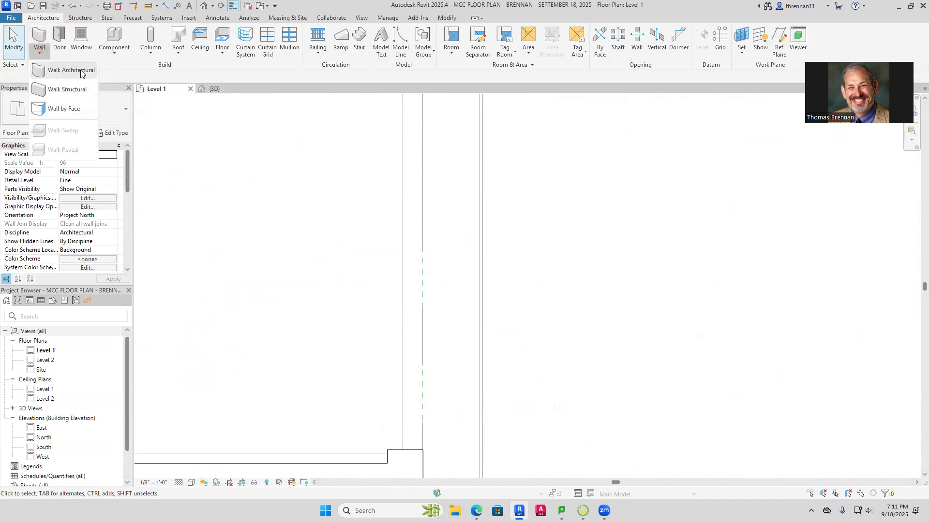
left_click(72, 70)
left_click(125, 119)
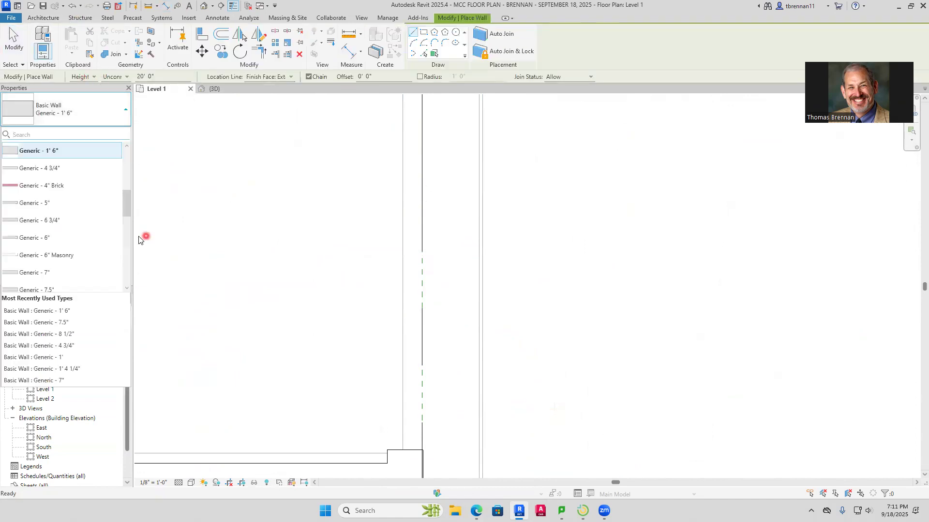
mouse_move(129, 201)
left_mouse_down()
mouse_move(136, 227)
mouse_move(130, 193)
left_mouse_up()
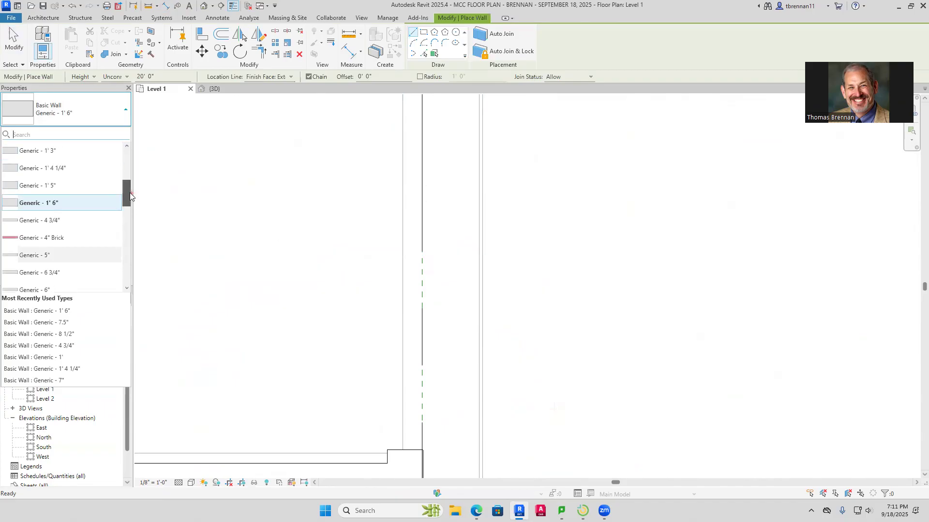
left_click(73, 169)
left_click(125, 113)
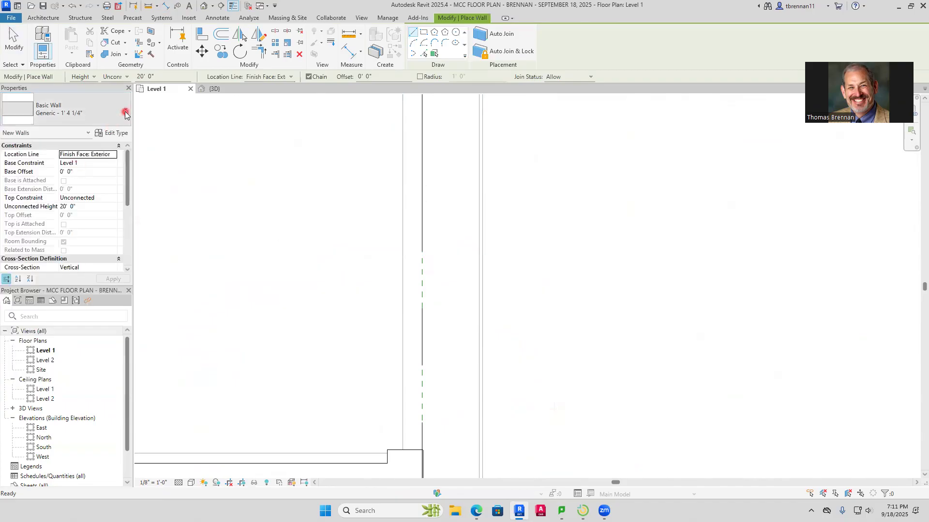
left_click(69, 165)
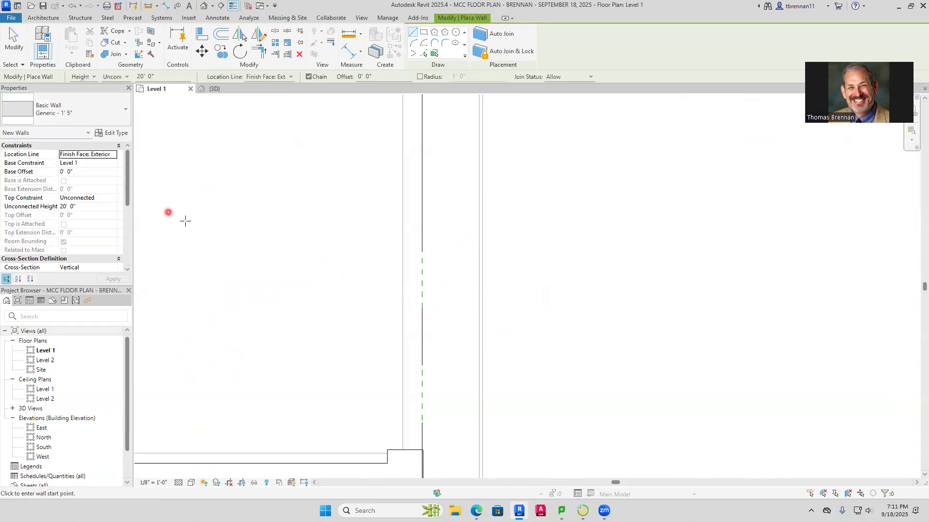
scroll(428, 455, "down", 4)
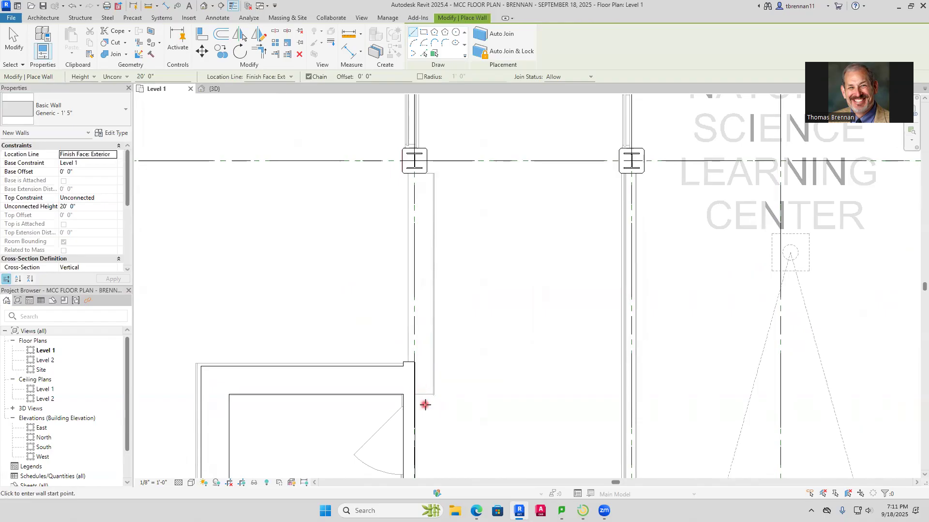
scroll(408, 364, "up", 3)
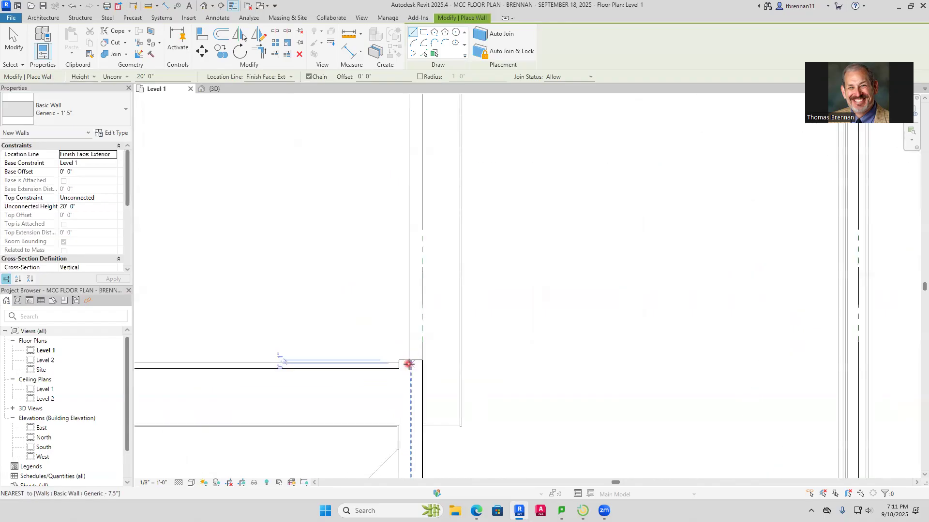
left_click(460, 425)
key("space")
scroll(456, 276, "down", 1)
middle_click_drag(457, 305, 430, 506)
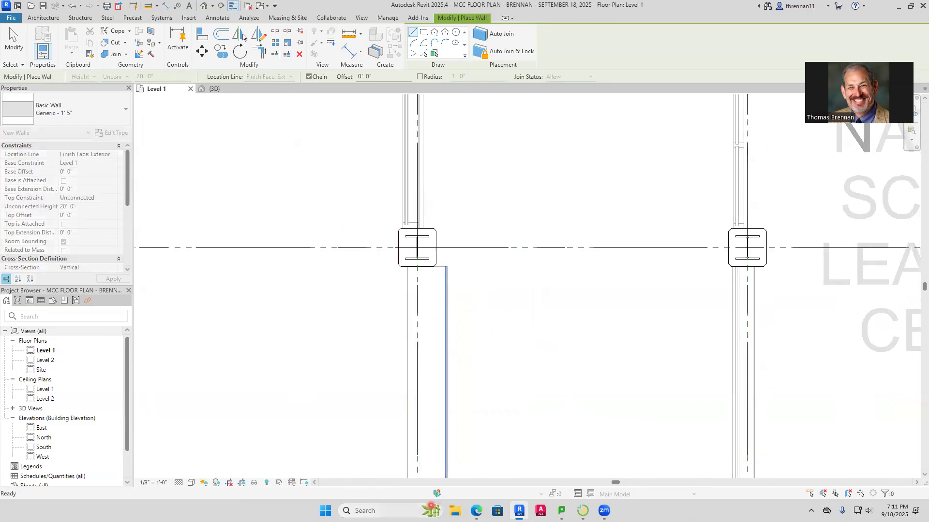
left_click(444, 266)
key("Escape")
key("Escape")
scroll(477, 286, "down", 2)
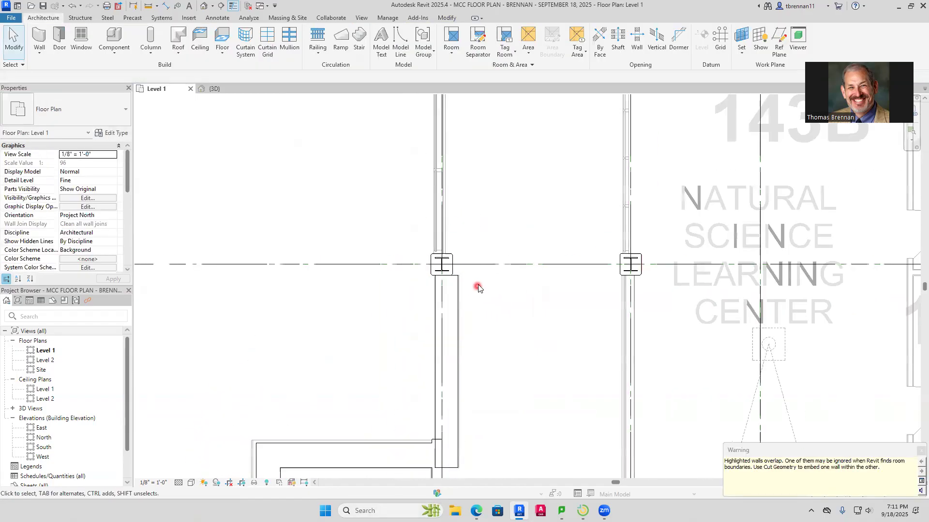
Measure the thickness of the imported vertical wall on grid 1 just north of the grid G column
middle_click_drag(475, 286, 445, 341)
scroll(445, 324, "up", 2)
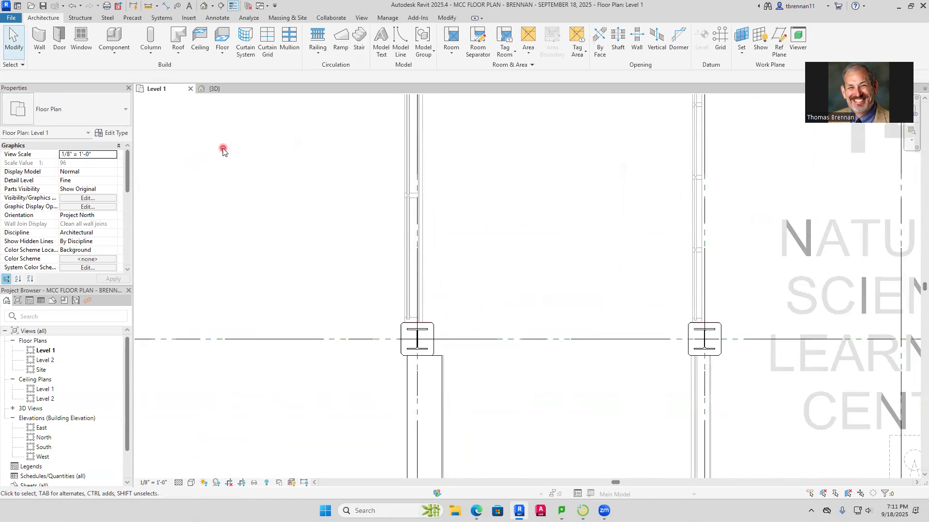
left_click(170, 6)
scroll(422, 292, "up", 5)
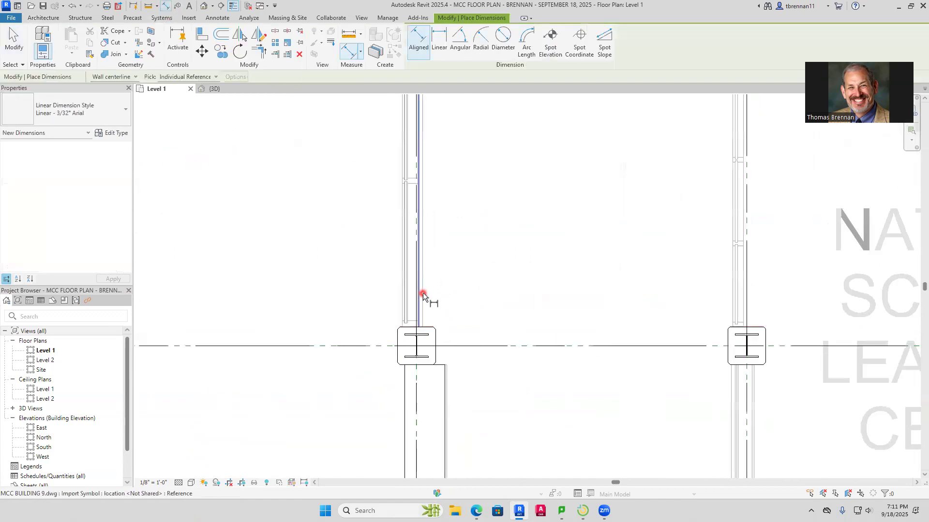
left_click(413, 357)
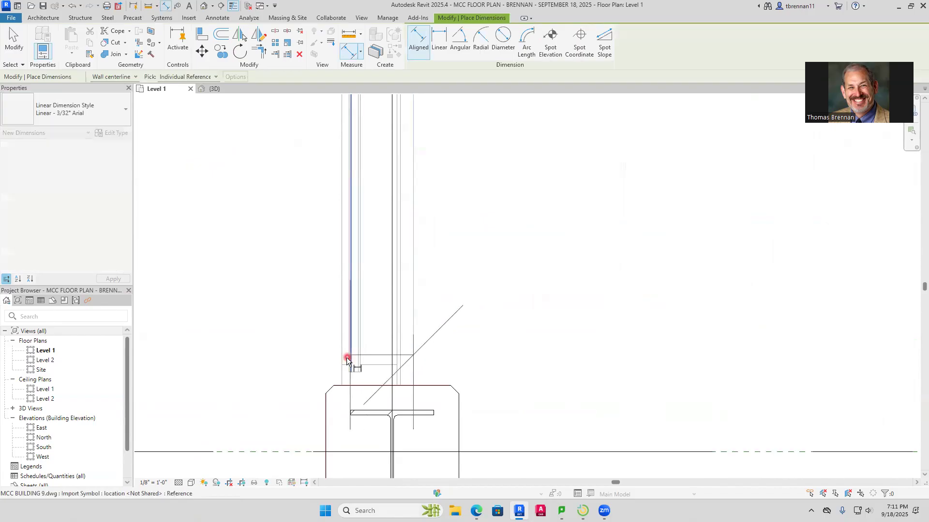
left_click(342, 365)
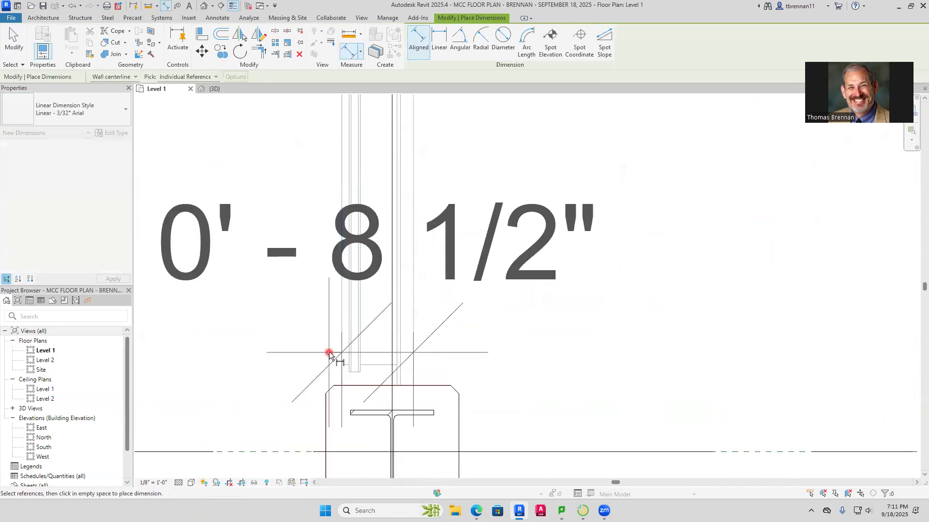
key("Escape")
key("Escape")
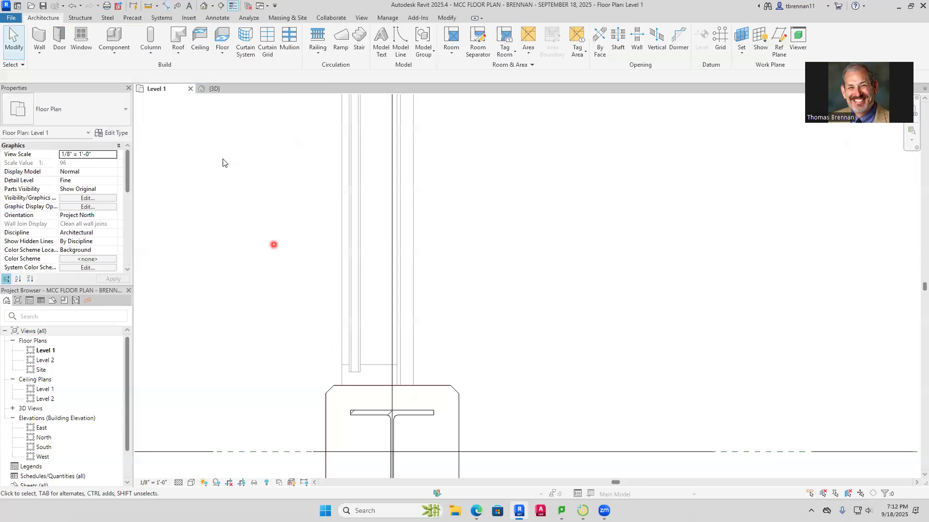
Draw a Generic - 8 1/2" wall along the imported line on grid 1, from the grid G column's upper edge north to the grid A column
left_click(39, 52)
left_click(64, 72)
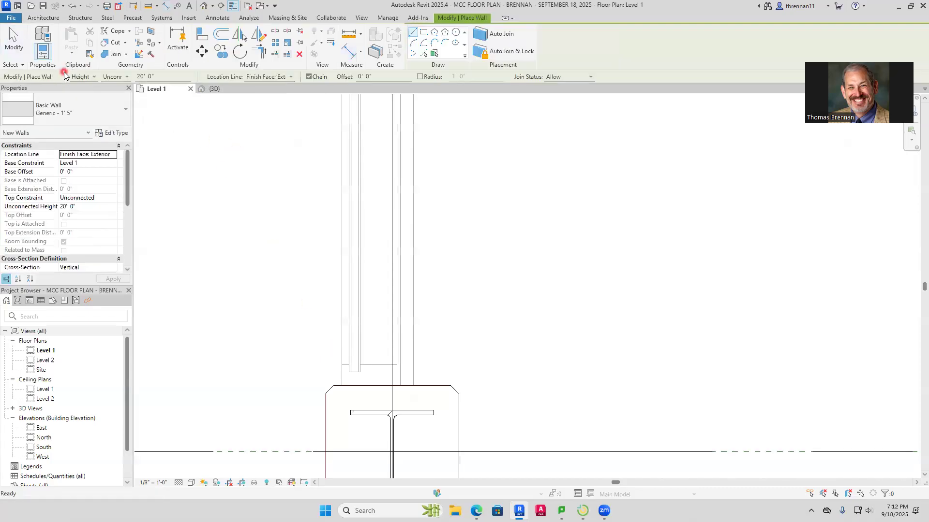
left_click(124, 115)
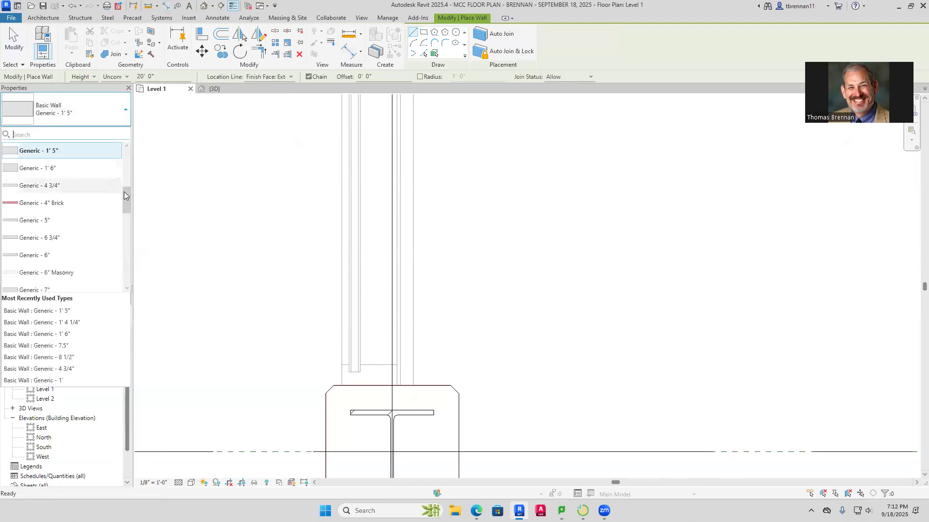
left_click_drag(126, 193, 120, 220)
left_click(63, 201)
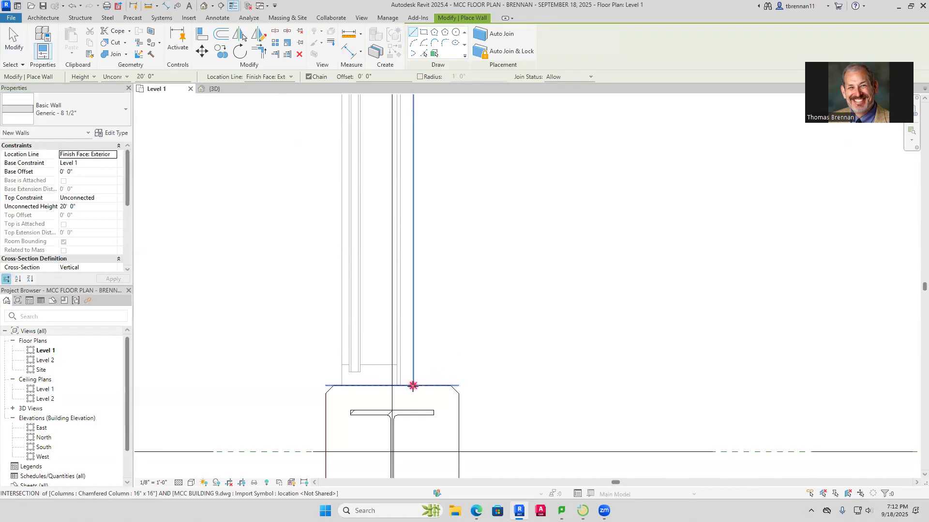
left_click(413, 386)
scroll(421, 275, "down", 4)
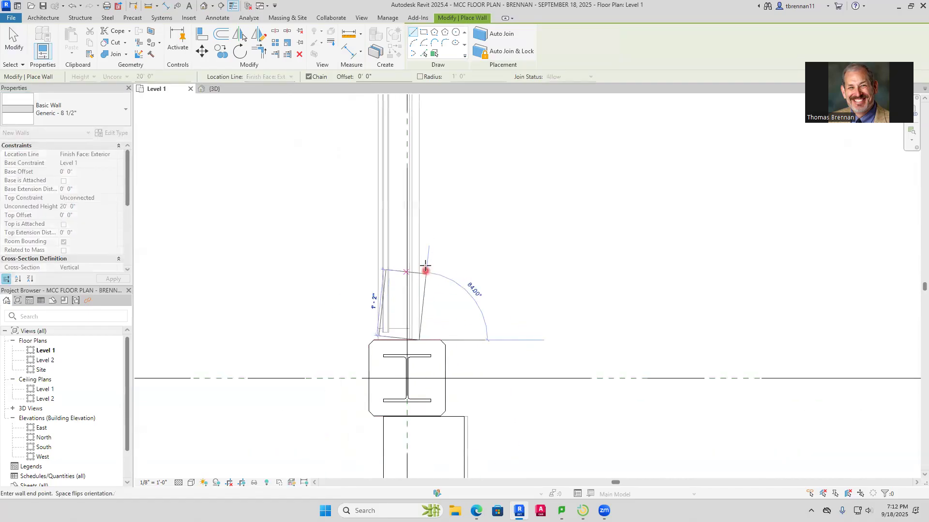
scroll(413, 238, "down", 3)
middle_click_drag(414, 237, 364, 473)
middle_click_drag(364, 165, 327, 437)
scroll(323, 272, "down", 3)
middle_click_drag(369, 232, 363, 435)
mouse_move(338, 254)
middle_mouse_down()
mouse_move(307, 430)
mouse_move(315, 410)
mouse_move(311, 315)
mouse_move(286, 420)
middle_mouse_up()
middle_click_drag(276, 184, 271, 271)
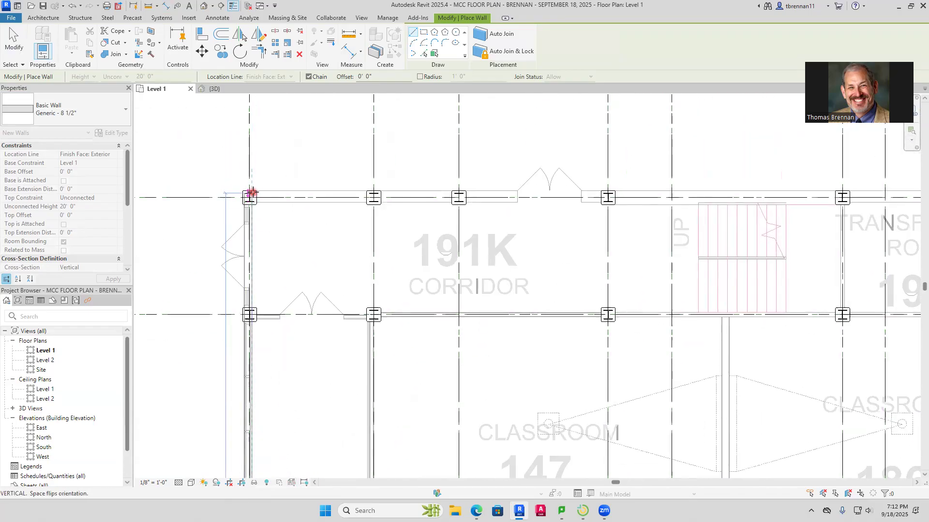
key("Escape")
key("Escape")
Examine the Level 1 plan from grid A down to grid AA, checking the traced perimeter walls against the imported floor plan
scroll(442, 335, "down", 8)
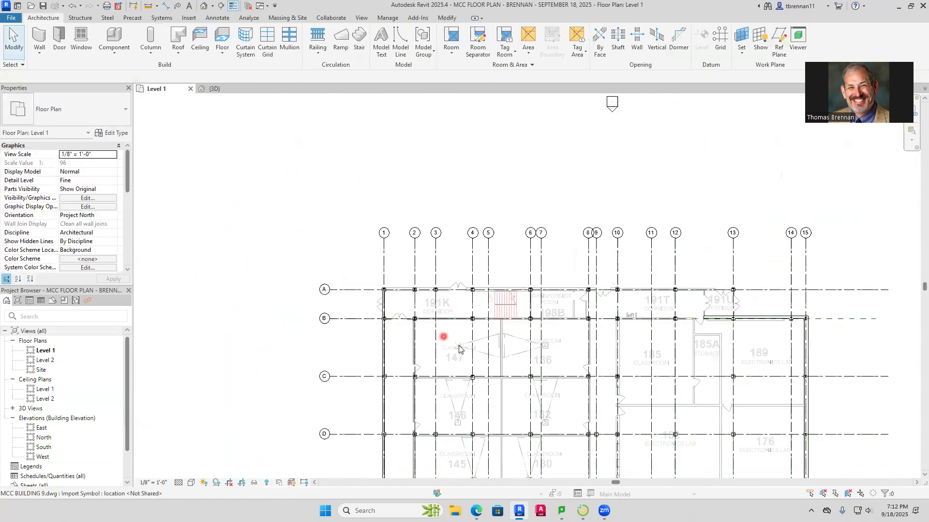
scroll(460, 344, "up", 6)
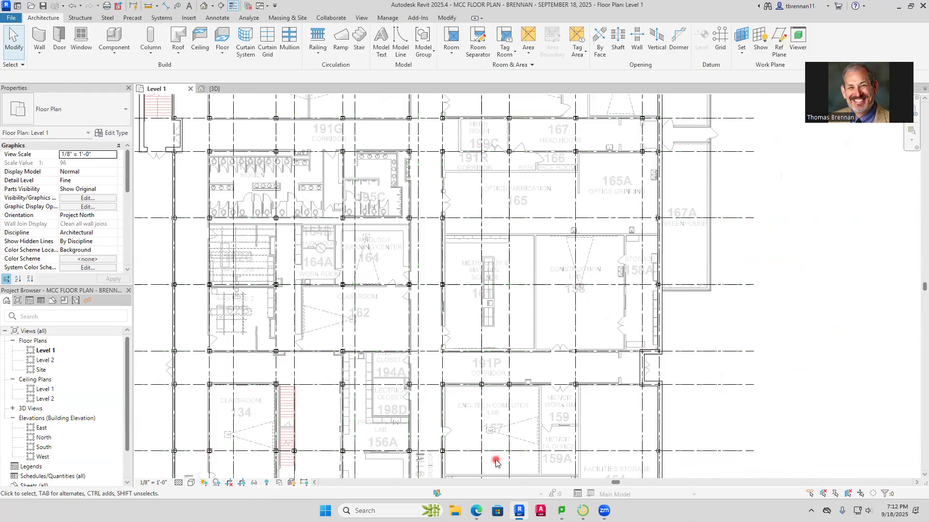
scroll(494, 460, "down", 2)
middle_click_drag(494, 460, 497, 222)
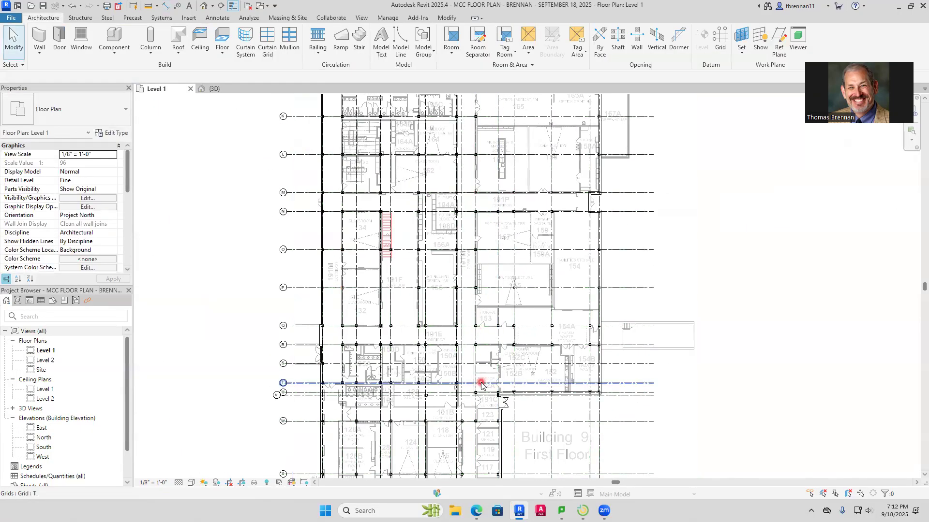
middle_click_drag(480, 381, 491, 223)
scroll(472, 334, "up", 2)
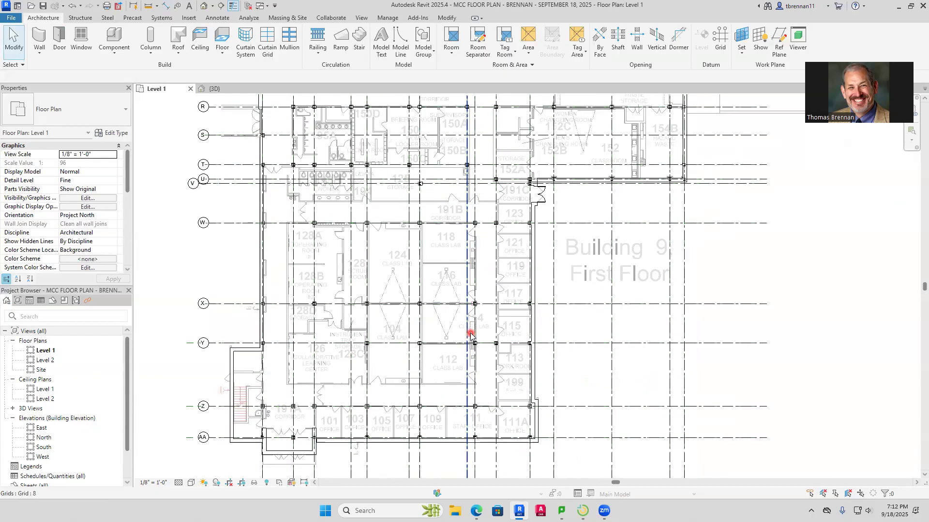
middle_click_drag(393, 296, 414, 441)
mouse_move(359, 363)
middle_mouse_down()
mouse_move(349, 351)
mouse_move(348, 362)
middle_mouse_up()
middle_click_drag(362, 263, 348, 389)
mouse_move(353, 291)
middle_mouse_down()
mouse_move(346, 357)
mouse_move(381, 202)
middle_mouse_up()
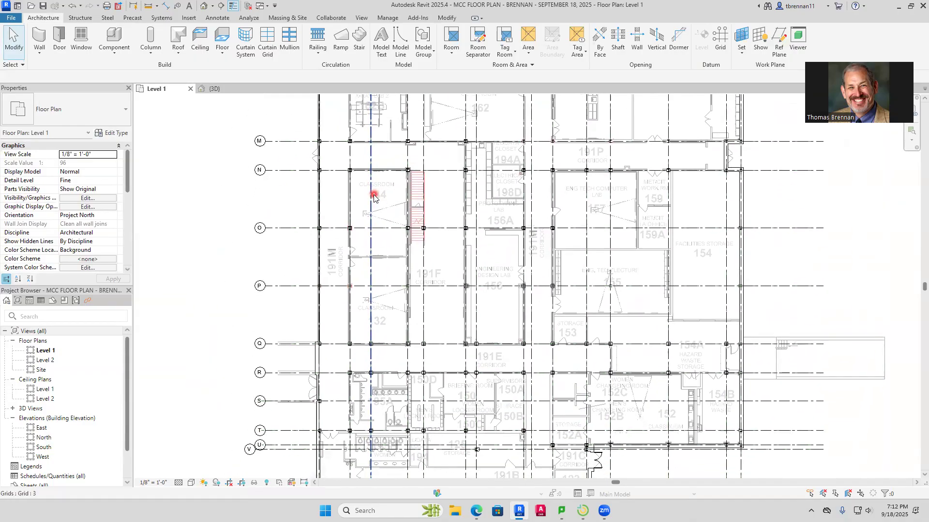
middle_click_drag(437, 360, 438, 239)
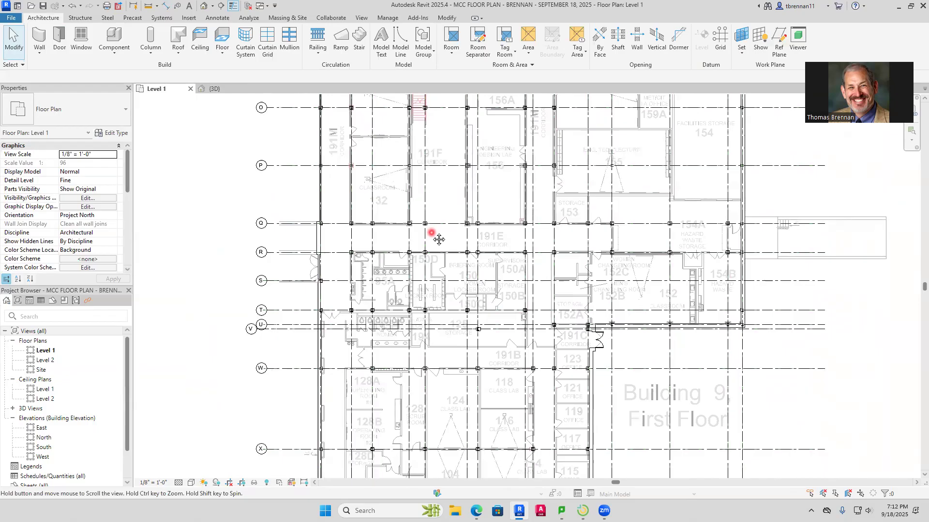
scroll(370, 369, "up", 4)
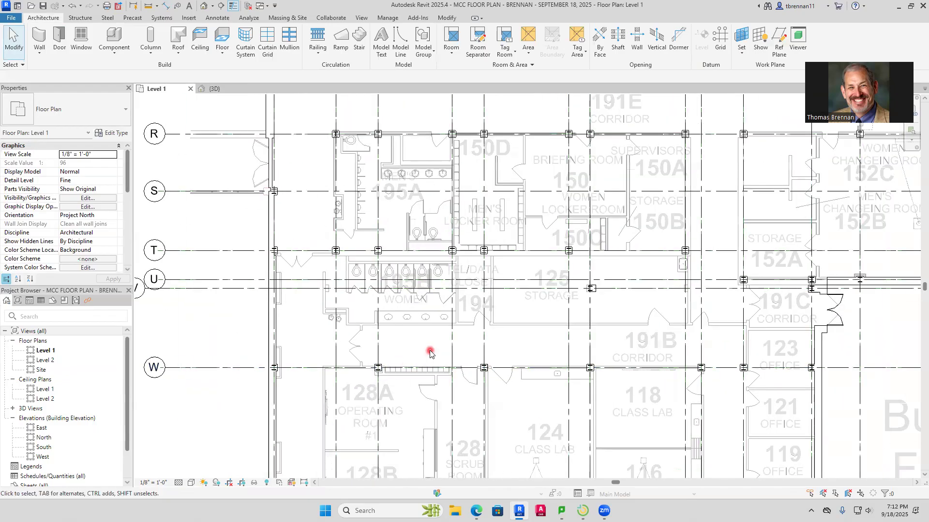
middle_click_drag(429, 354, 424, 144)
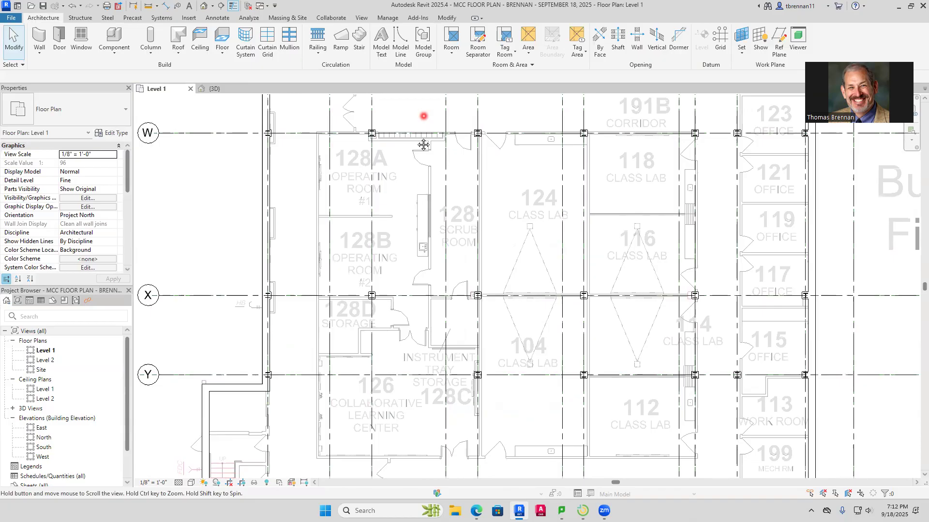
Inspect the west perimeter wall around grids Q to T, including the imported double door between grids R and S
middle_click_drag(424, 145, 542, 385)
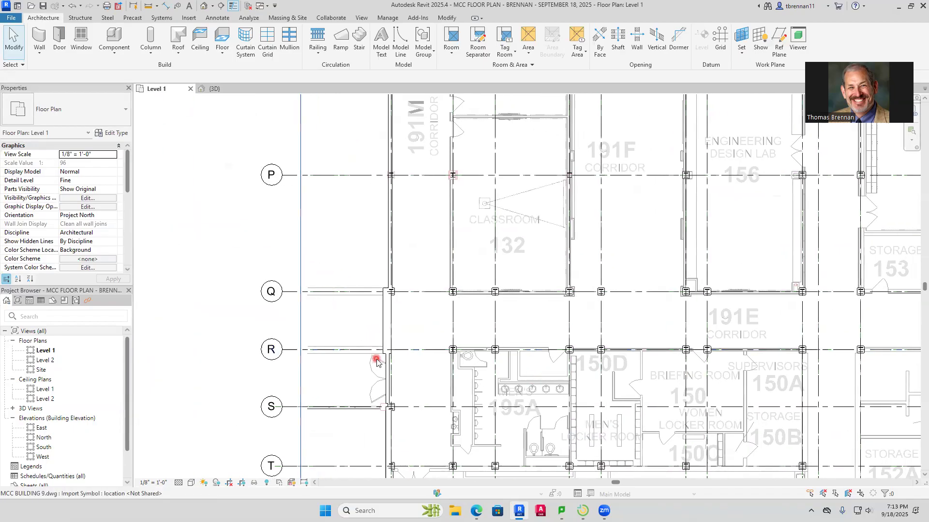
scroll(411, 421, "up", 5)
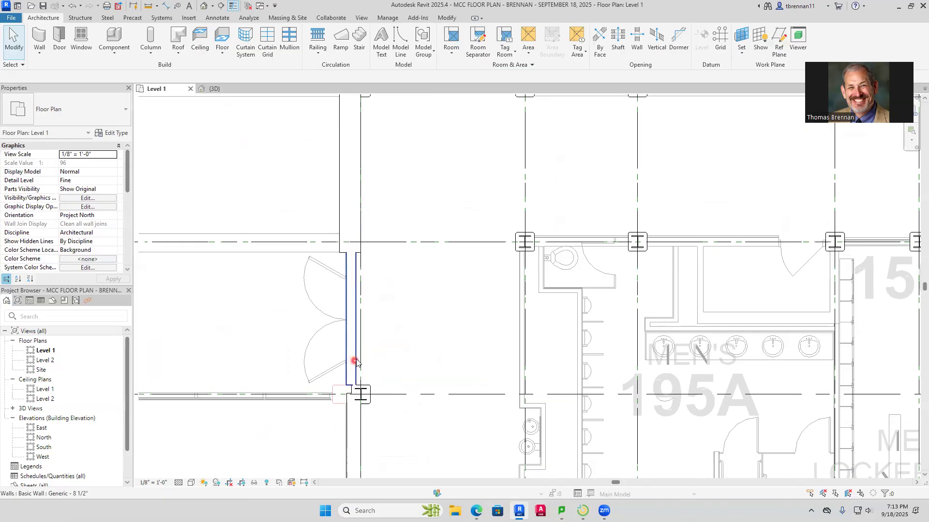
scroll(411, 201, "down", 5)
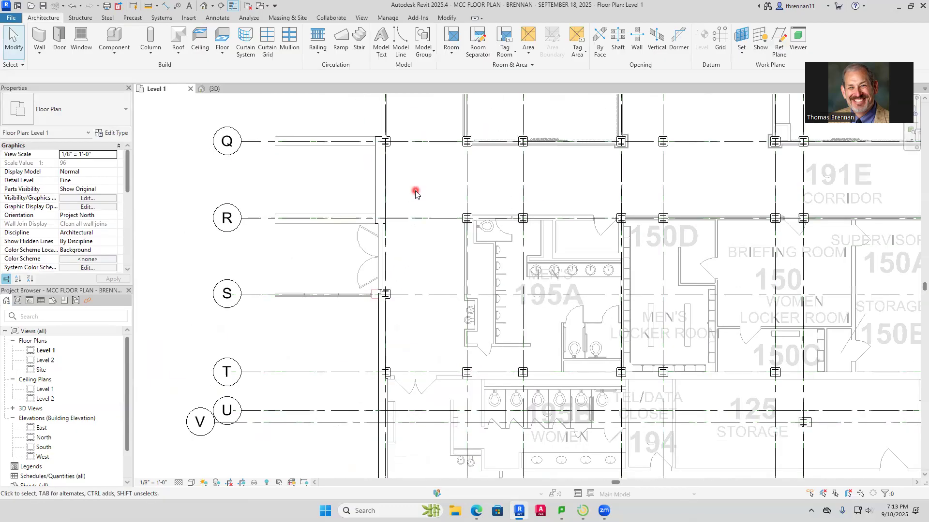
scroll(410, 201, "down", 5)
middle_click_drag(411, 207, 398, 364)
scroll(403, 261, "down", 1)
middle_click_drag(403, 265, 395, 353)
scroll(395, 353, "up", 1)
In the 3D view, set the top constraint of the three-wall chain on the west side south of the stairwell to Up to level: Level 2
left_click(215, 92)
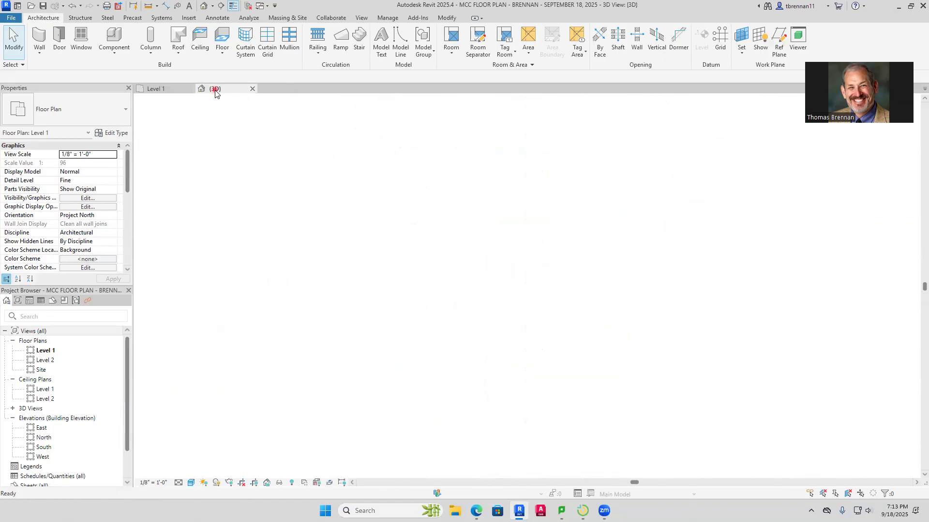
scroll(457, 231, "down", 2)
scroll(420, 196, "down", 3)
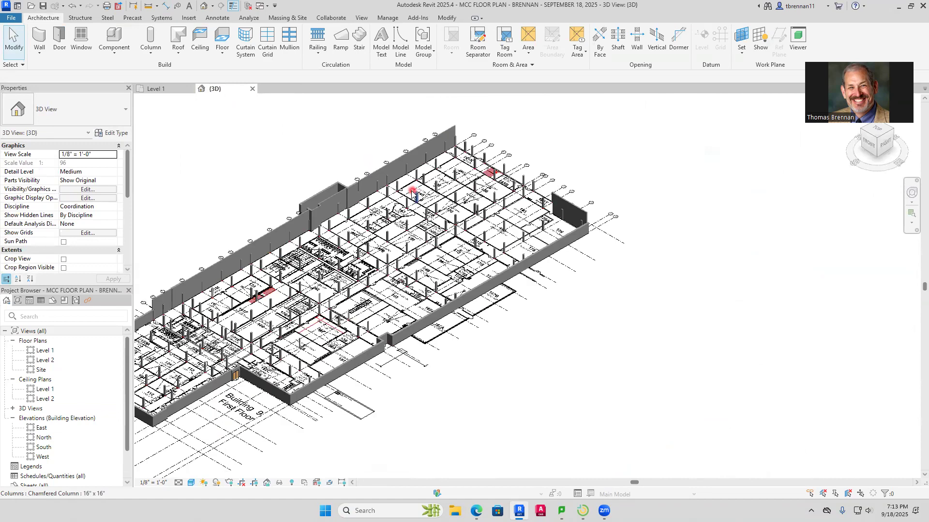
scroll(435, 195, "up", 1)
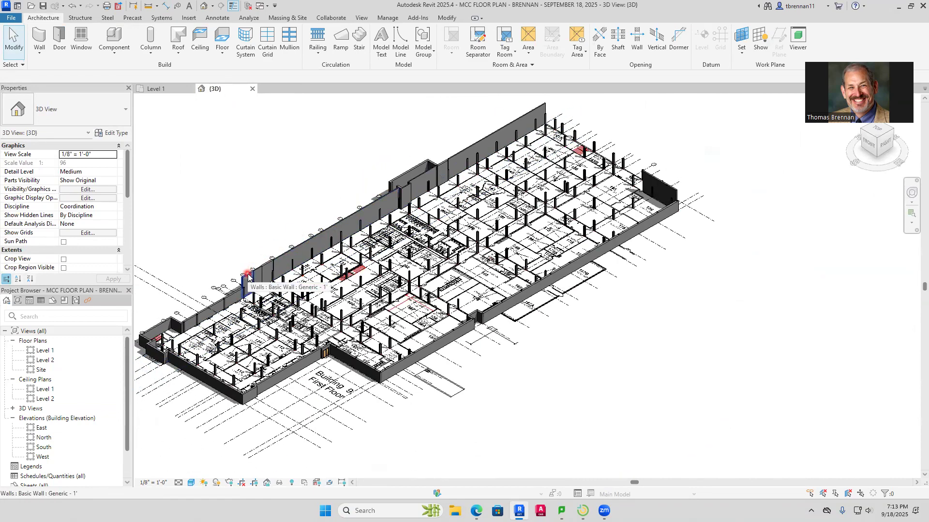
key("Tab")
key("Tab")
key("Tab")
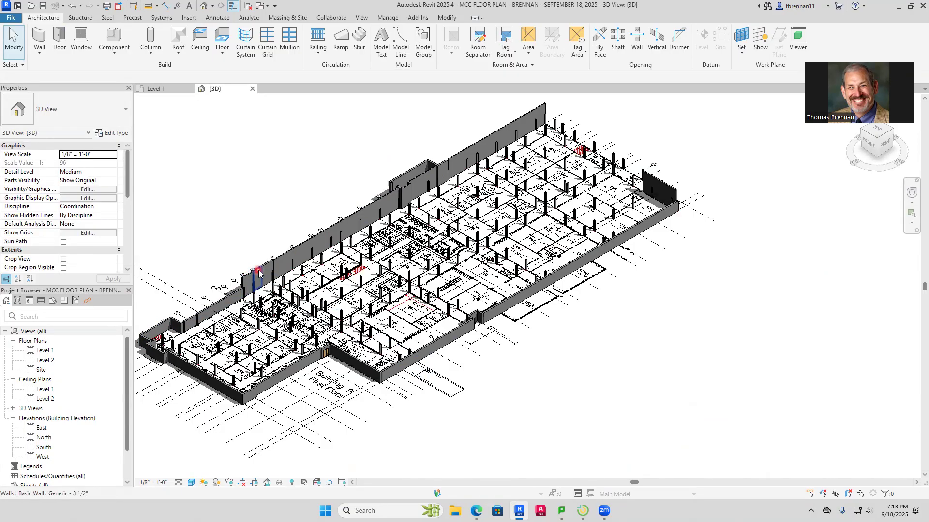
key("Tab")
left_click(258, 272)
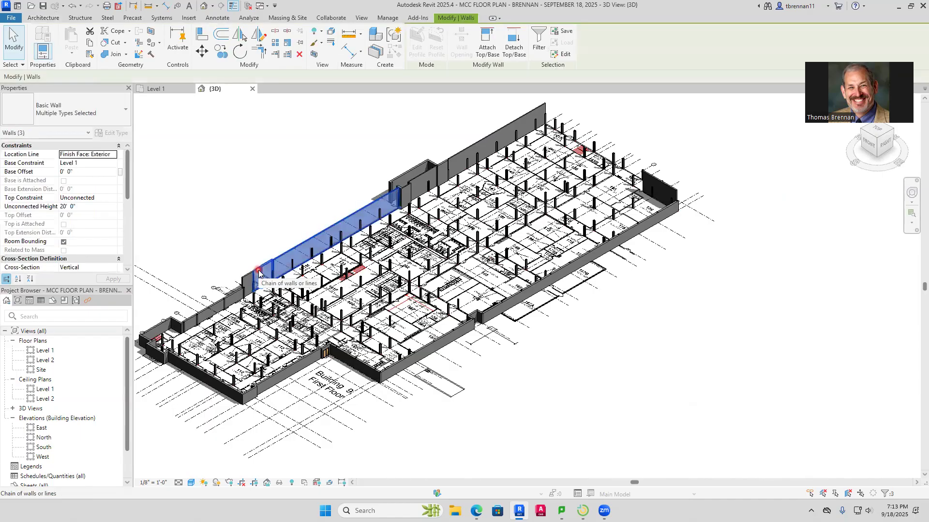
left_click_drag(126, 193, 127, 196)
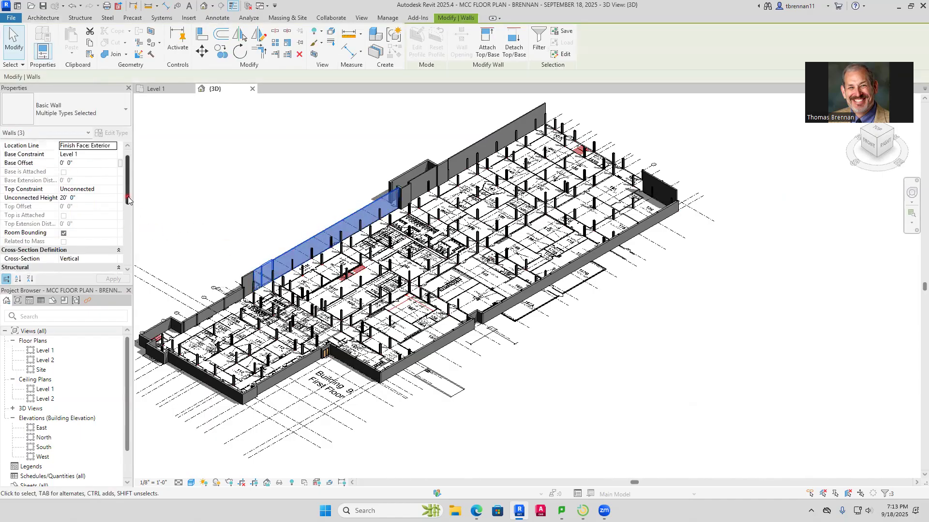
left_click(110, 190)
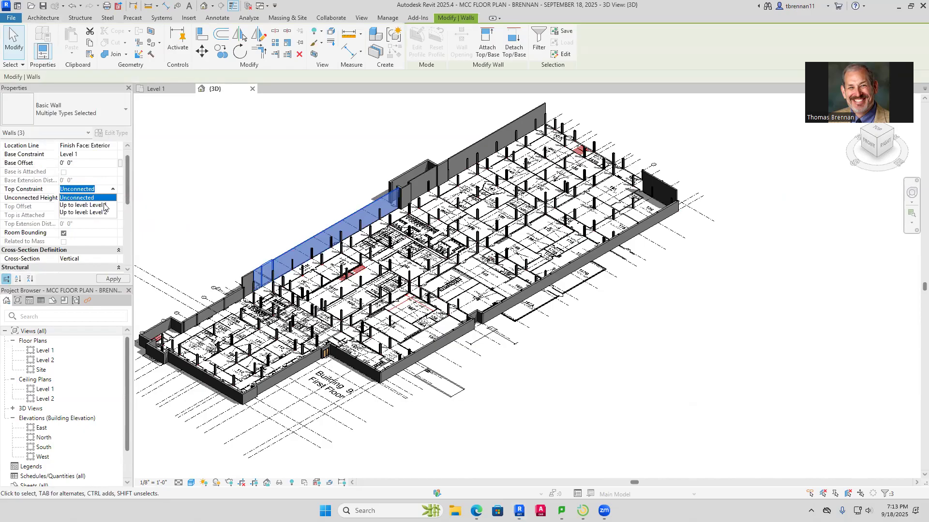
left_click(100, 213)
key("Escape")
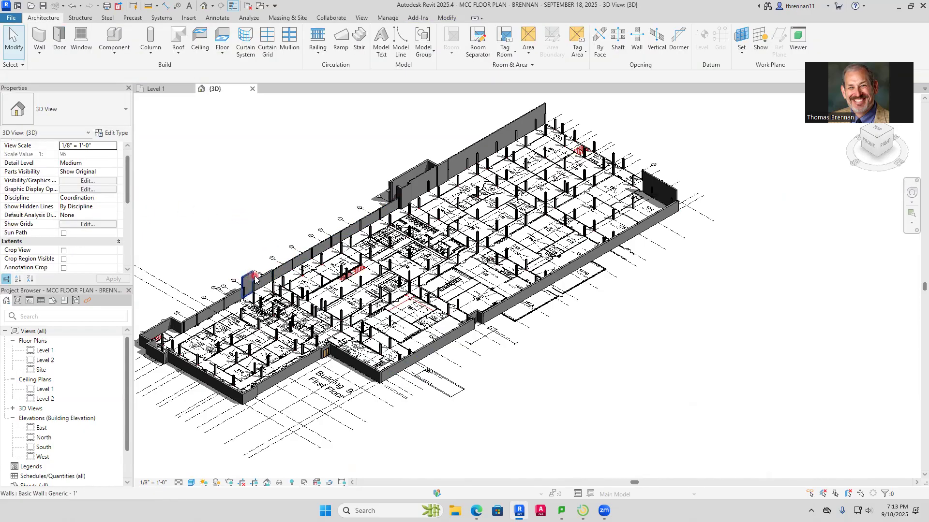
Set the top constraint of the tall Generic - 1' wall at the south end of that chain to Up to level: Level 2
left_click(248, 281)
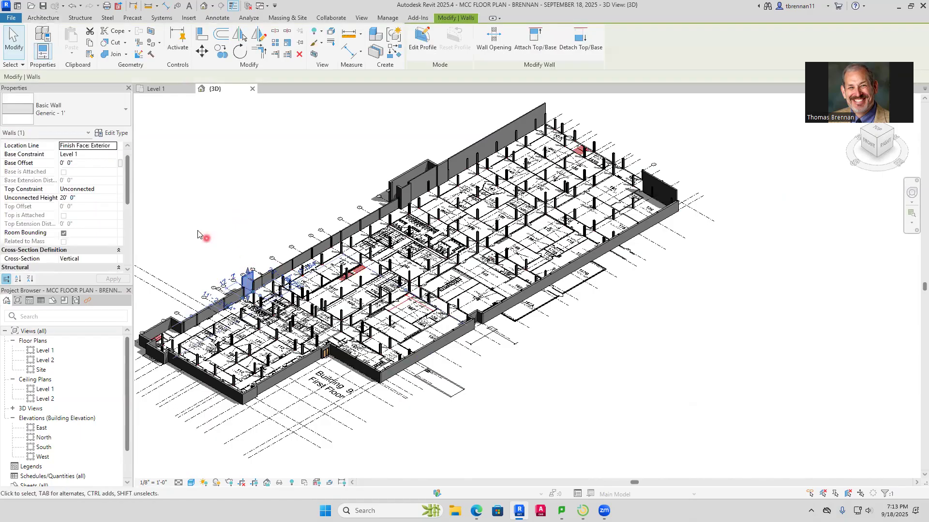
left_click(109, 193)
left_click(112, 190)
left_click(96, 213)
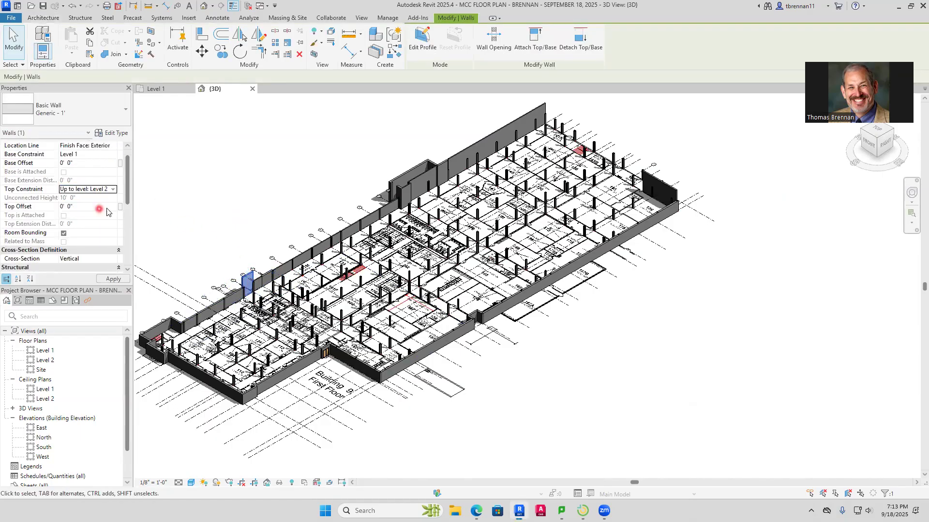
Inspect the tall wall chain and stairwell walls near grid J in 3D, and return to the Level 1 plan
left_click(405, 192)
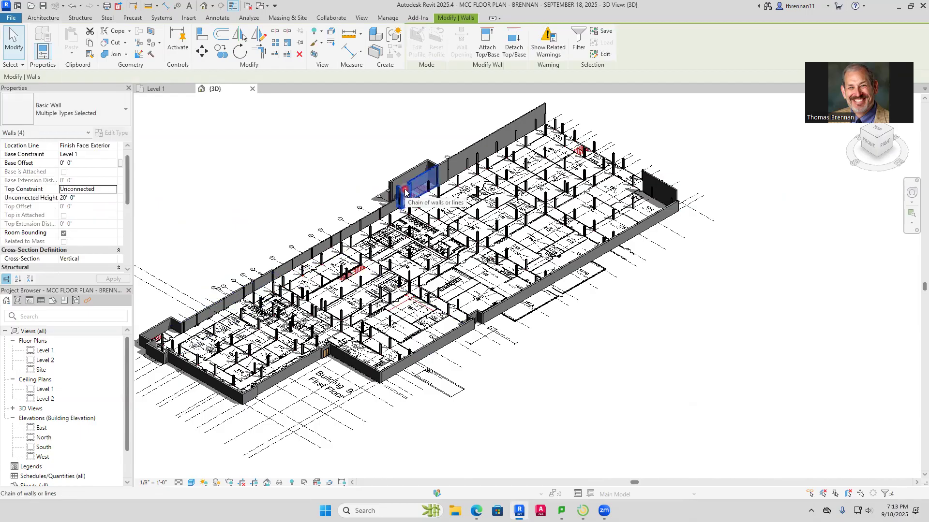
key("Escape")
scroll(409, 188, "up", 6)
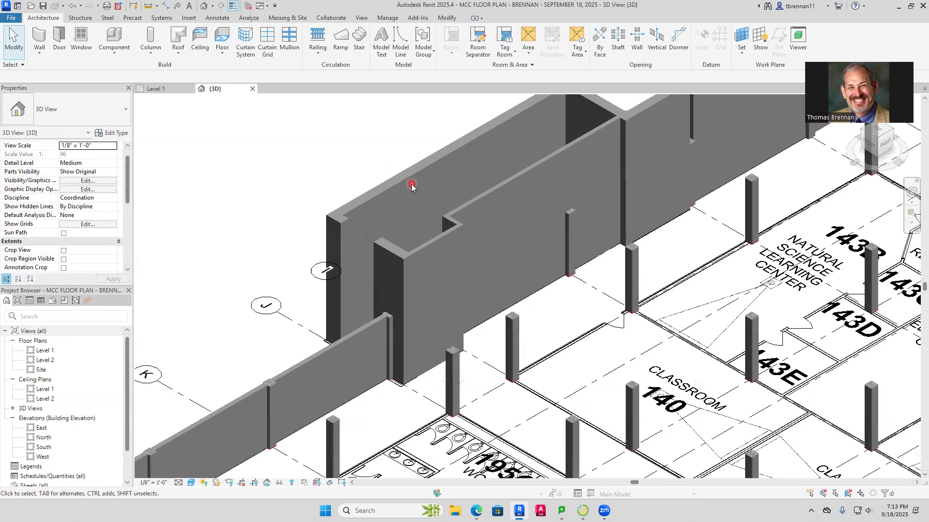
scroll(408, 278, "down", 3)
scroll(408, 276, "up", 2)
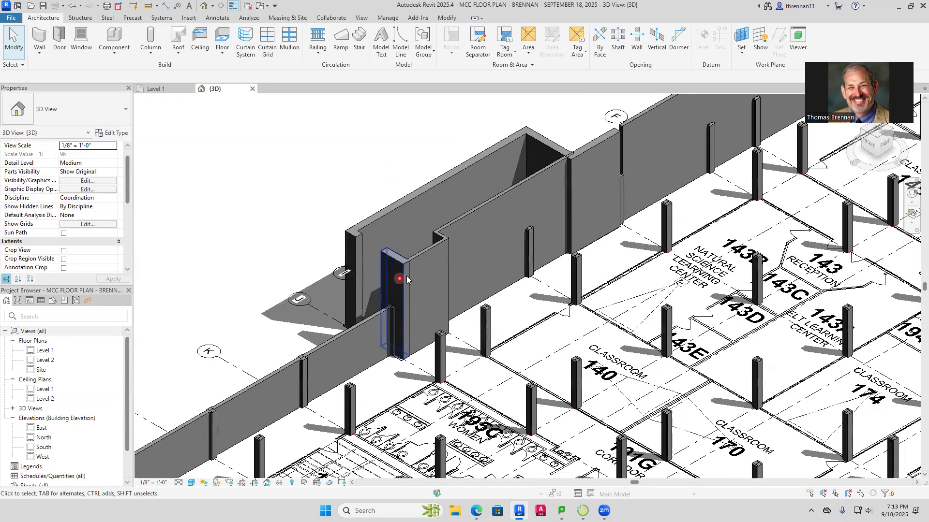
left_click(155, 89)
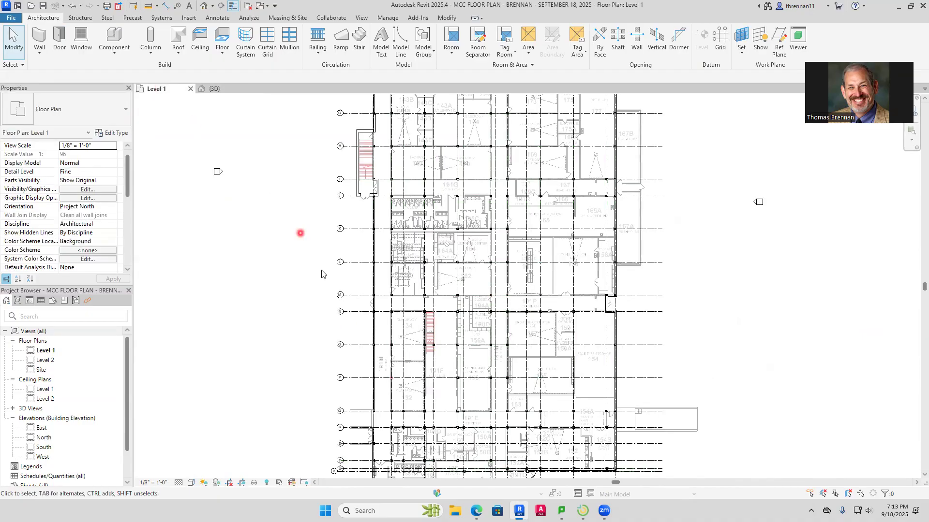
Inspect the Generic - 7.5" and Generic - 1' 6" stairwell walls between grids I and J in 3D and the Level 1 plan
left_click(214, 89)
left_click(425, 256)
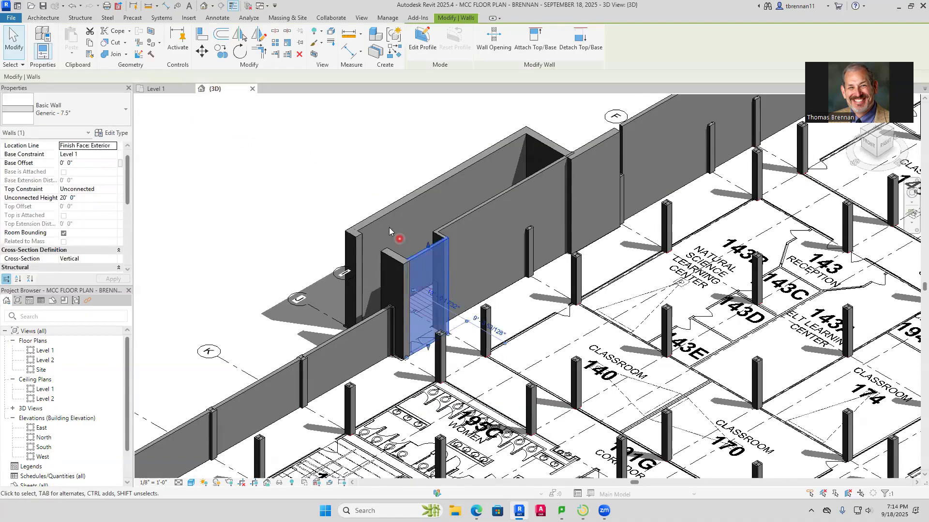
left_click(156, 89)
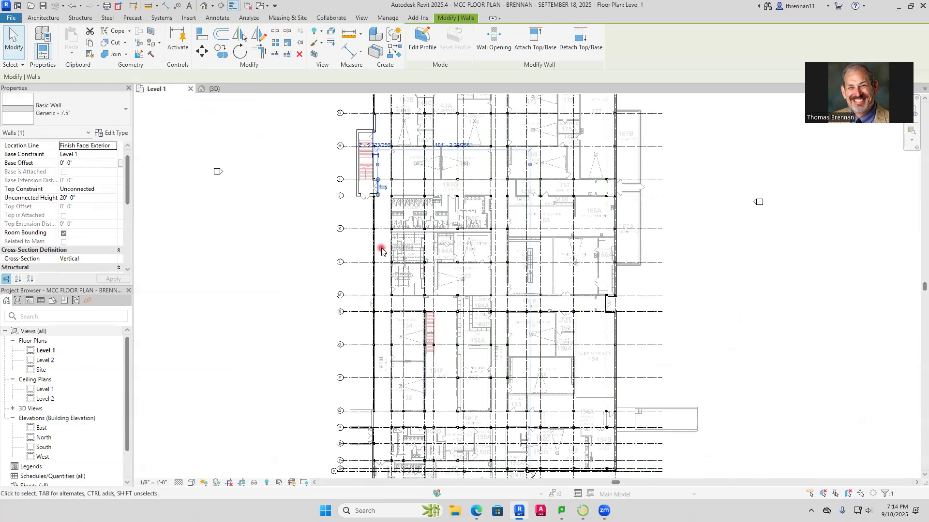
scroll(382, 218, "up", 2)
scroll(382, 218, "up", 2)
middle_click_drag(386, 240, 360, 313)
scroll(351, 243, "up", 1)
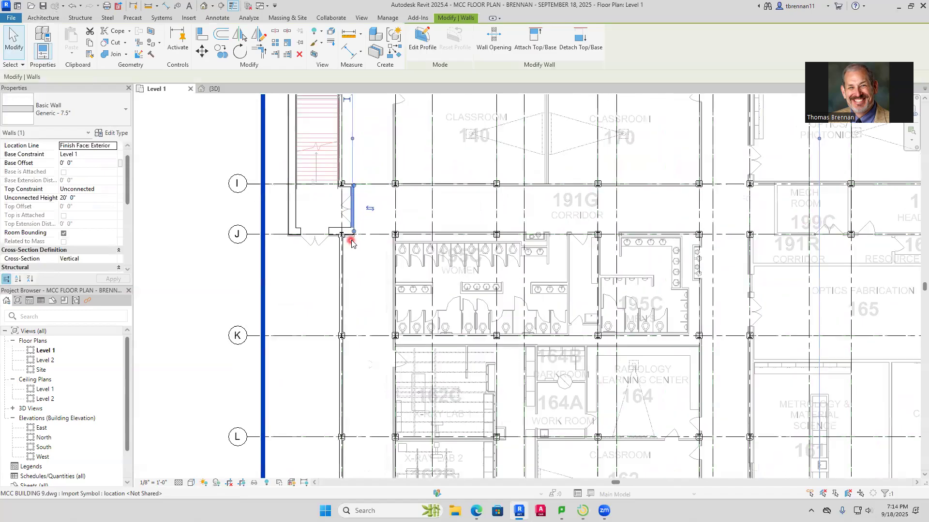
scroll(351, 243, "up", 5)
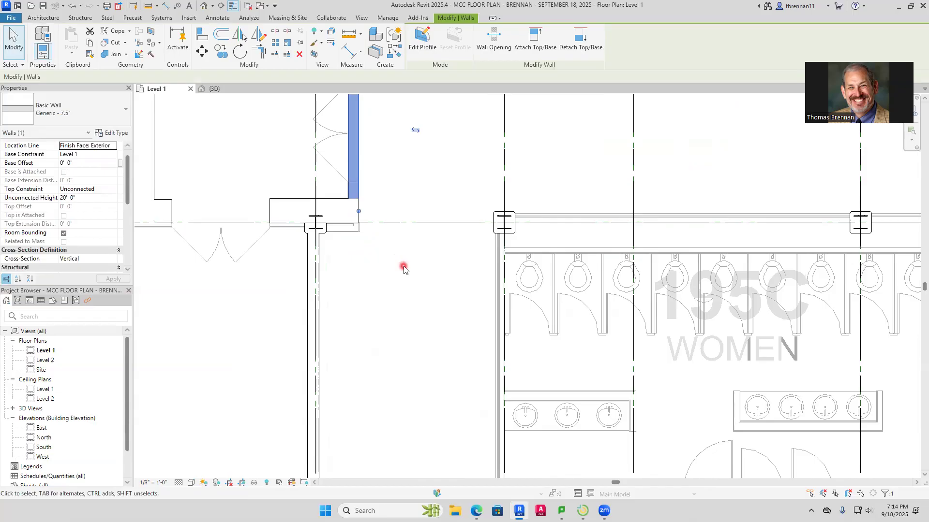
middle_click_drag(410, 275, 567, 307)
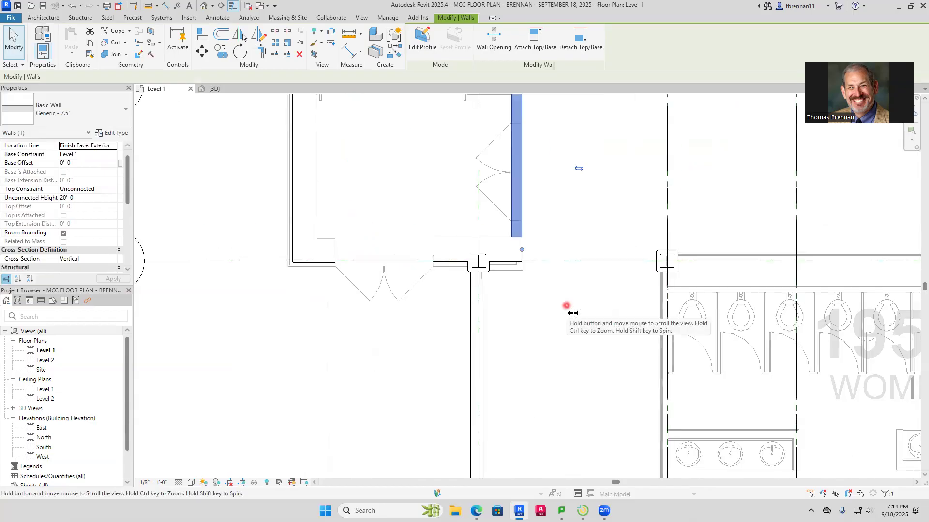
left_click(450, 240)
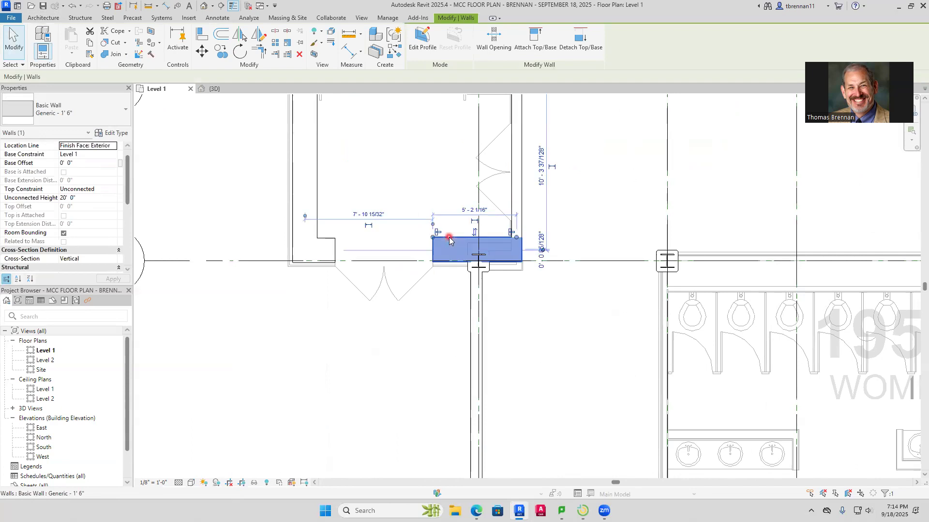
key("Escape")
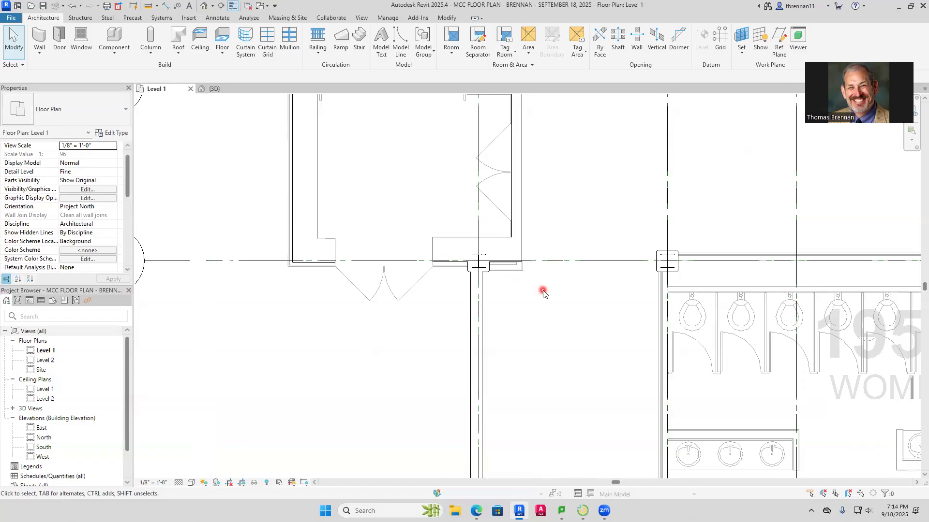
Inspect the Generic - 8 1/2" west perimeter wall from grid J southward to the column corner at corridor 191K
left_click(471, 316)
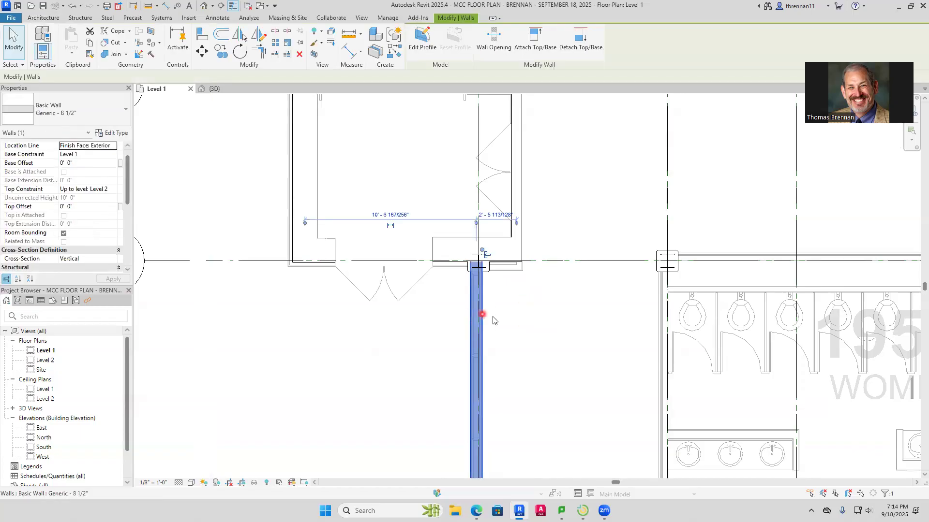
scroll(518, 350, "down", 5)
middle_click_drag(515, 358, 493, 311)
scroll(489, 311, "up", 3)
scroll(490, 272, "up", 4)
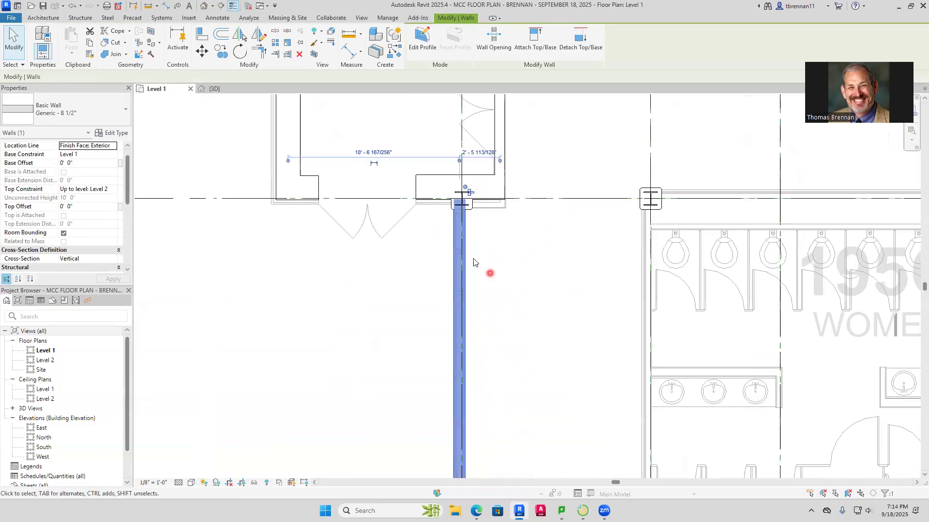
middle_click_drag(523, 345, 528, 178)
scroll(518, 250, "up", 2)
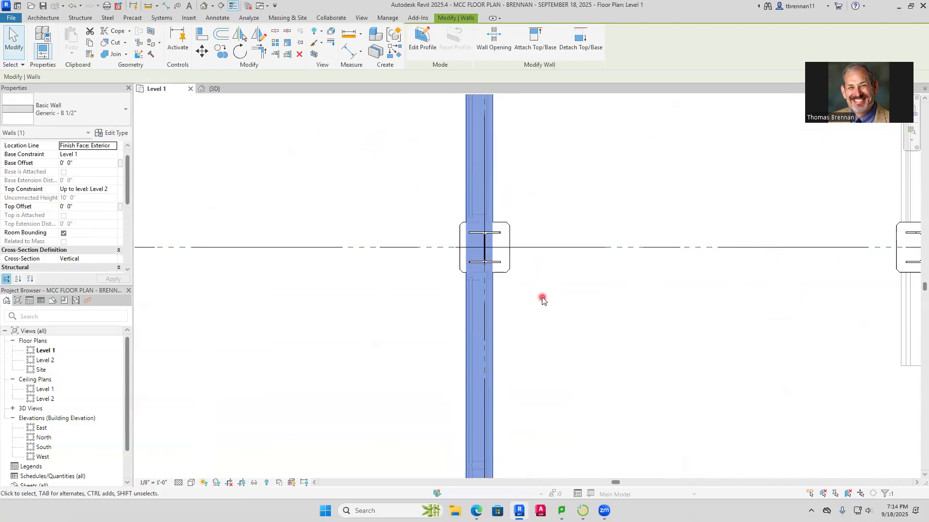
left_click(542, 301)
scroll(542, 300, "down", 10)
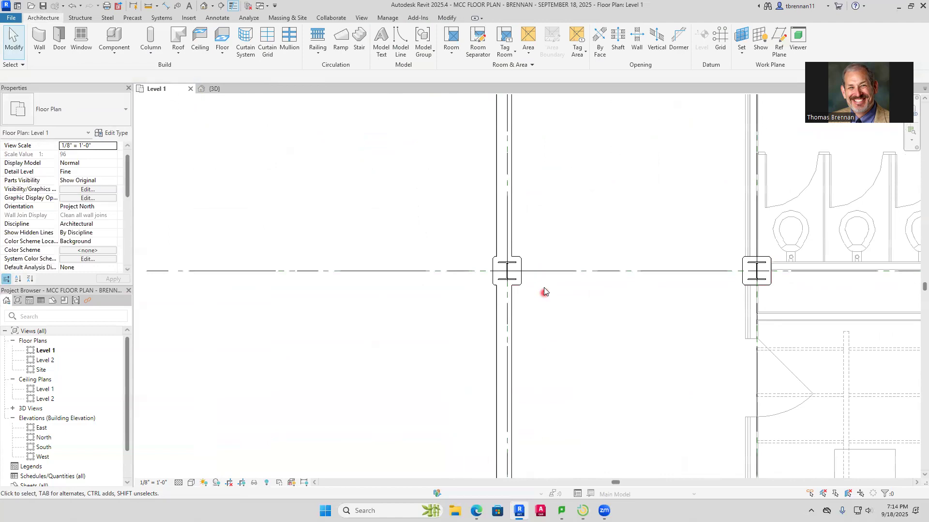
middle_click_drag(542, 290, 528, 232)
scroll(529, 232, "up", 5)
scroll(284, 219, "up", 5)
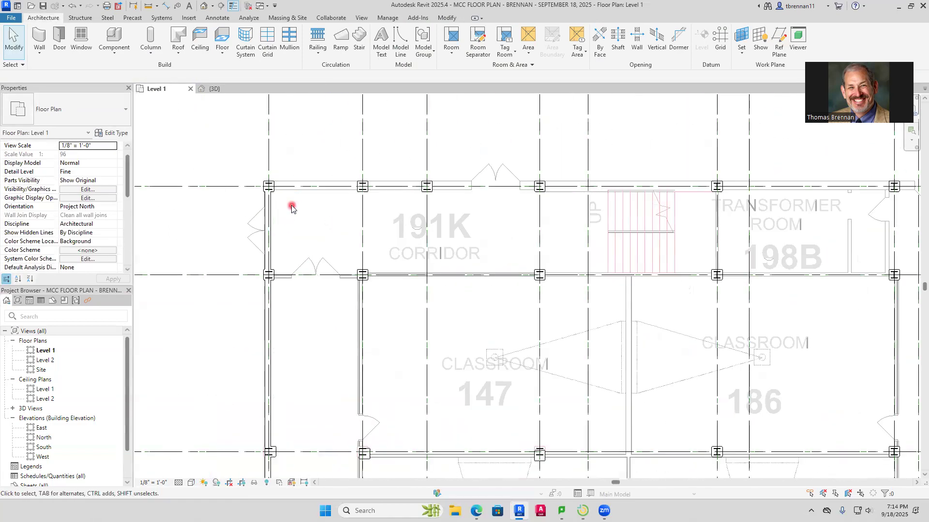
Measure the thickness of the imported wall along the north side of corridor 191K with an aligned dimension, without placing it
left_click(168, 6)
left_click(299, 172)
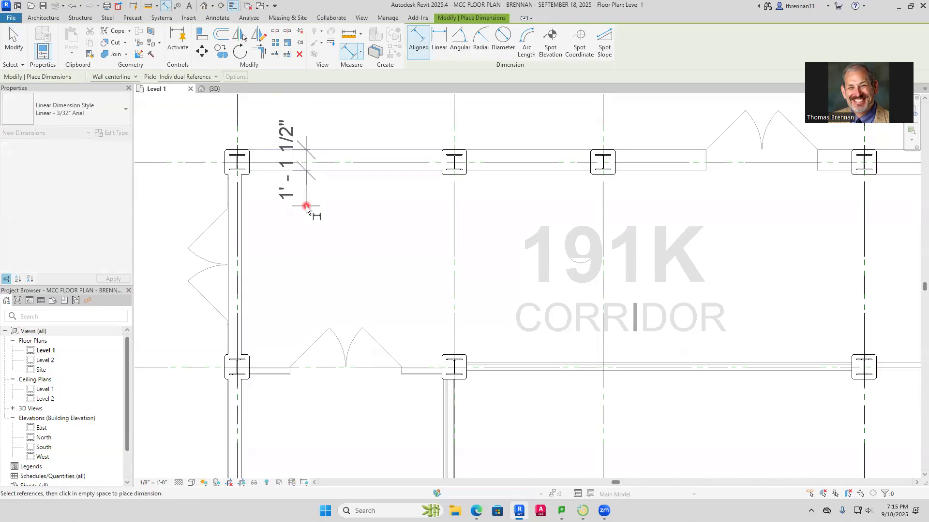
key("Escape")
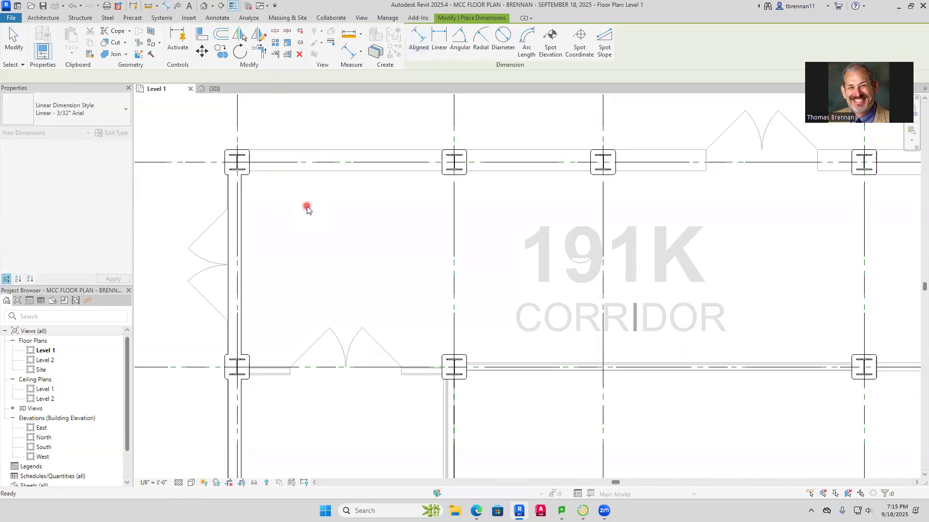
key("Escape")
Draw a Generic - 1' architectural wall along the north side of corridor 191K from the west corner column to grid 10
left_click(41, 58)
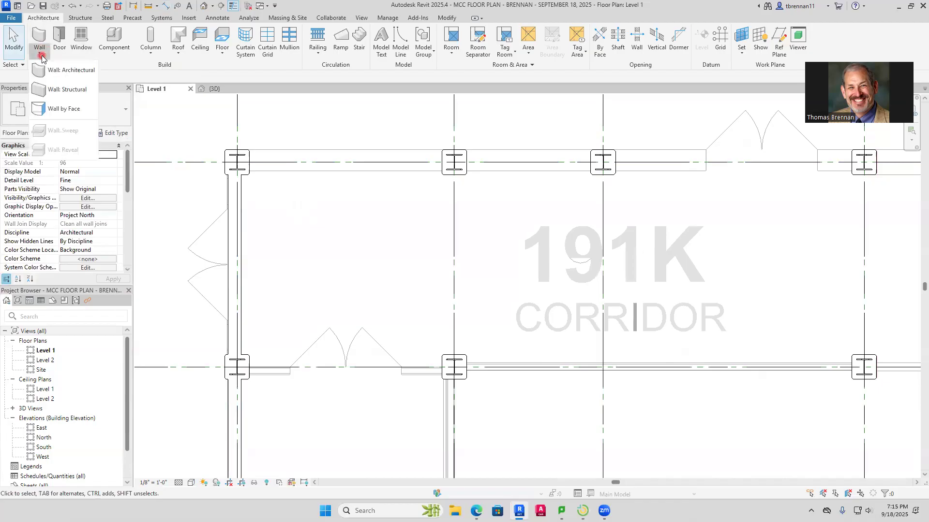
left_click(71, 76)
left_click(122, 114)
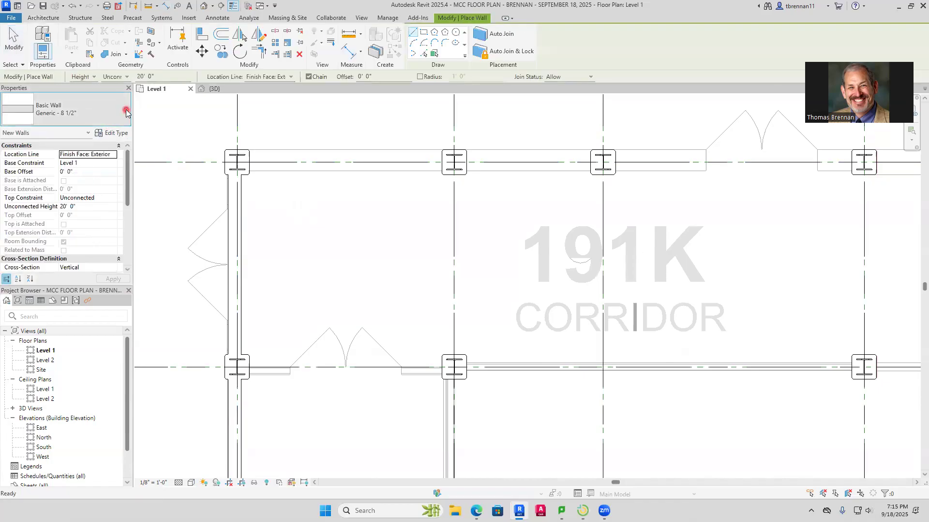
left_click_drag(125, 228, 138, 184)
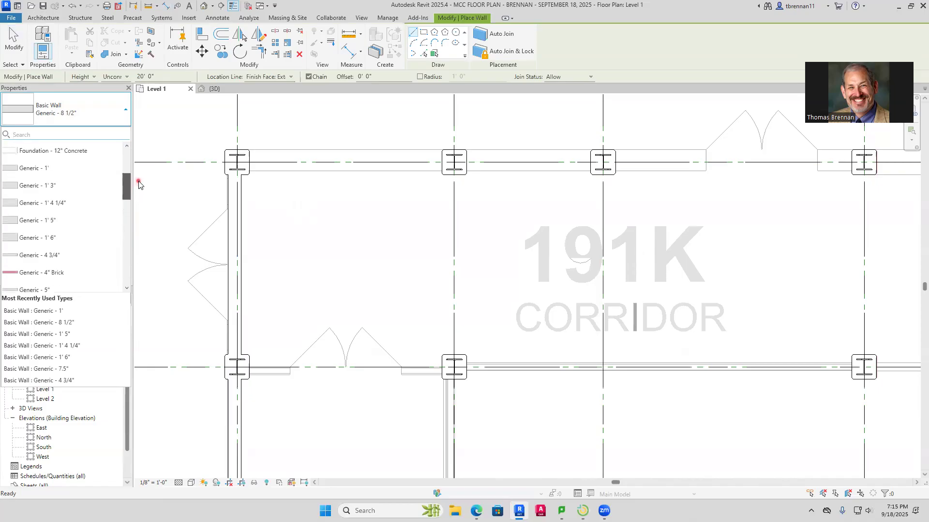
left_click(50, 169)
left_click(246, 148)
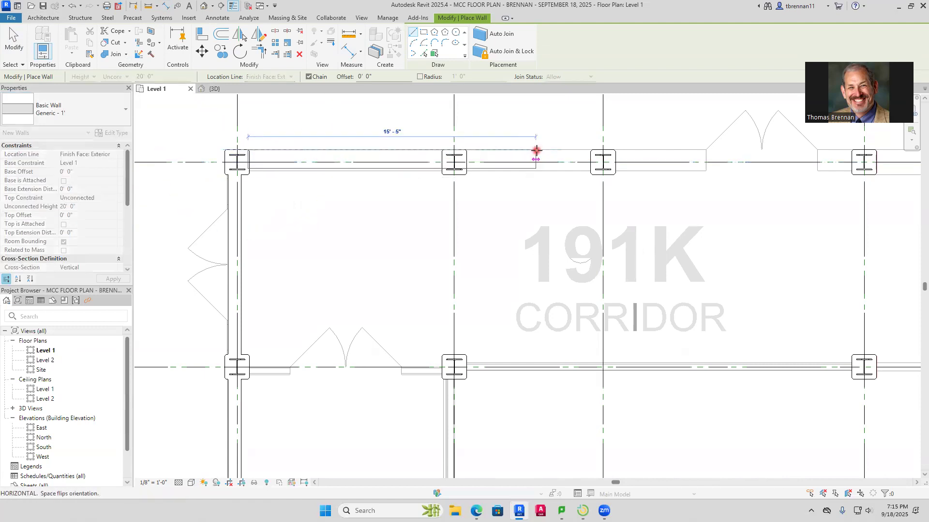
scroll(536, 150, "down", 3)
middle_click_drag(538, 153, 295, 228)
middle_click_drag(536, 235, 176, 232)
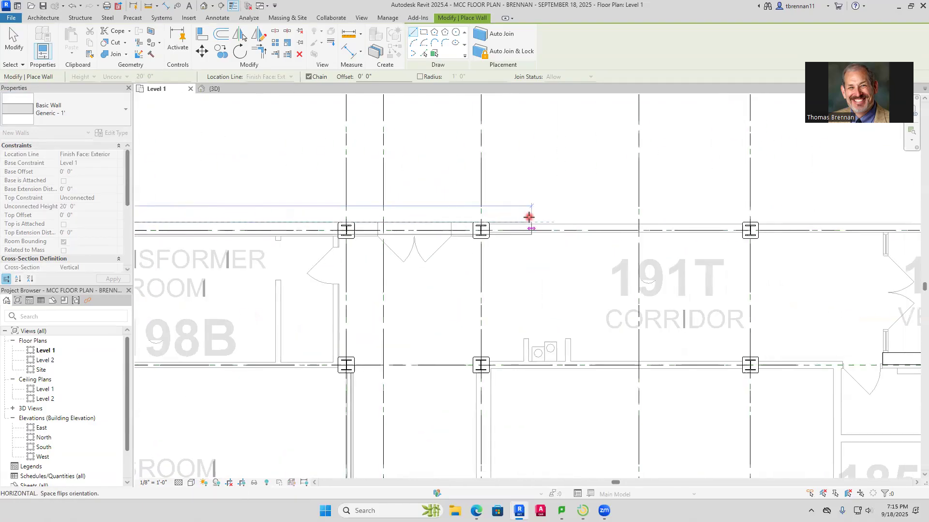
middle_click_drag(529, 217, 145, 201)
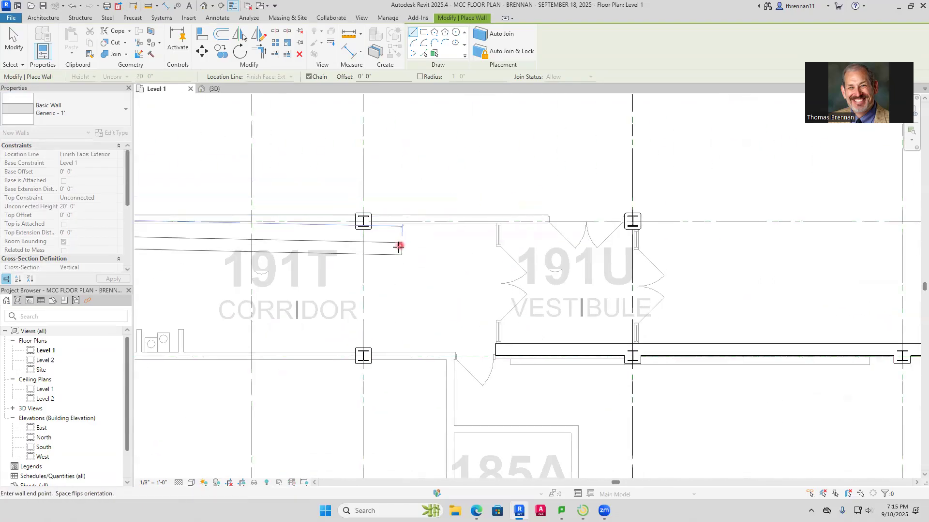
middle_click_drag(305, 217, 494, 205)
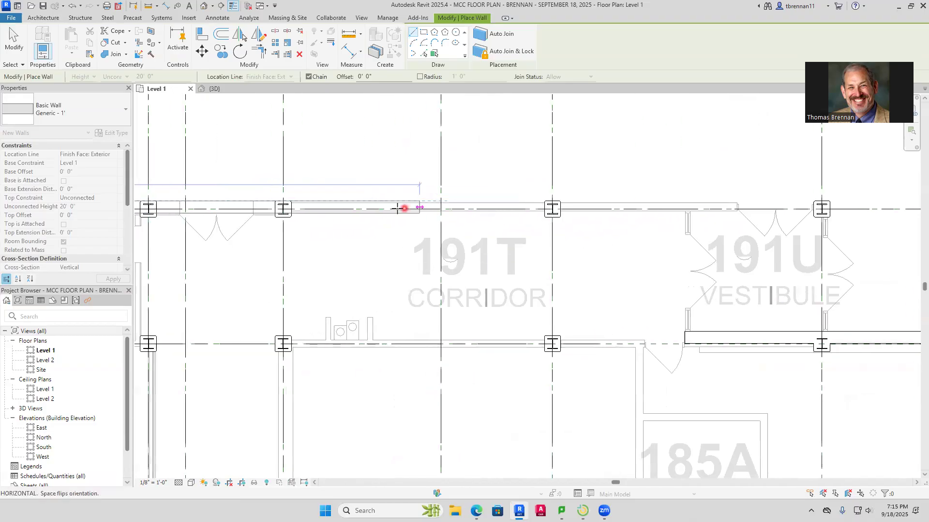
middle_click_drag(261, 213, 408, 234)
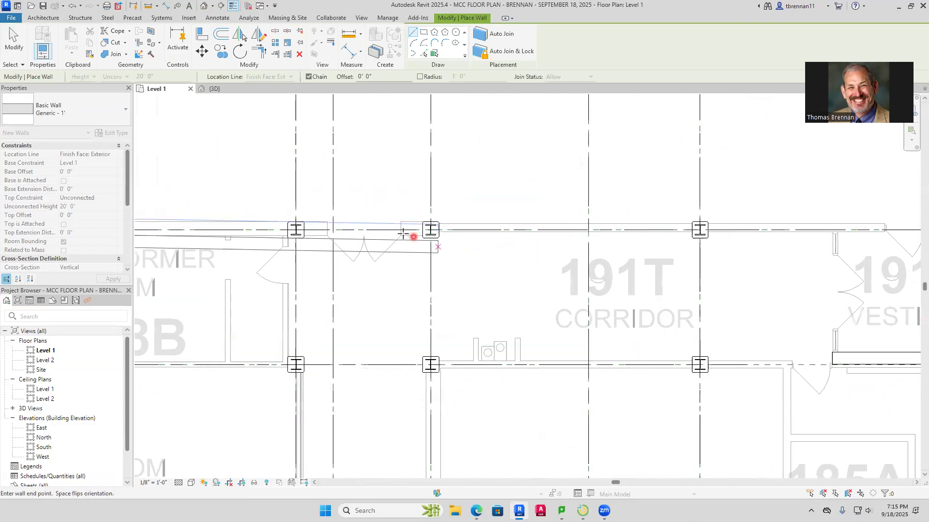
left_click(430, 219)
key("Escape")
key("Escape")
Measure the thickness of the imported wall east of the grid 10 column along corridor 191T, without placing the dimension
scroll(448, 232, "up", 4)
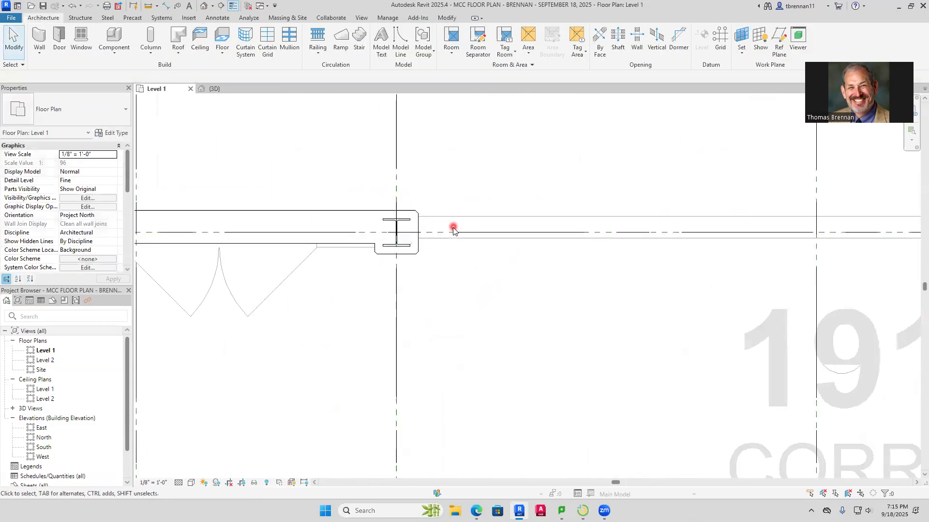
scroll(454, 229, "up", 3)
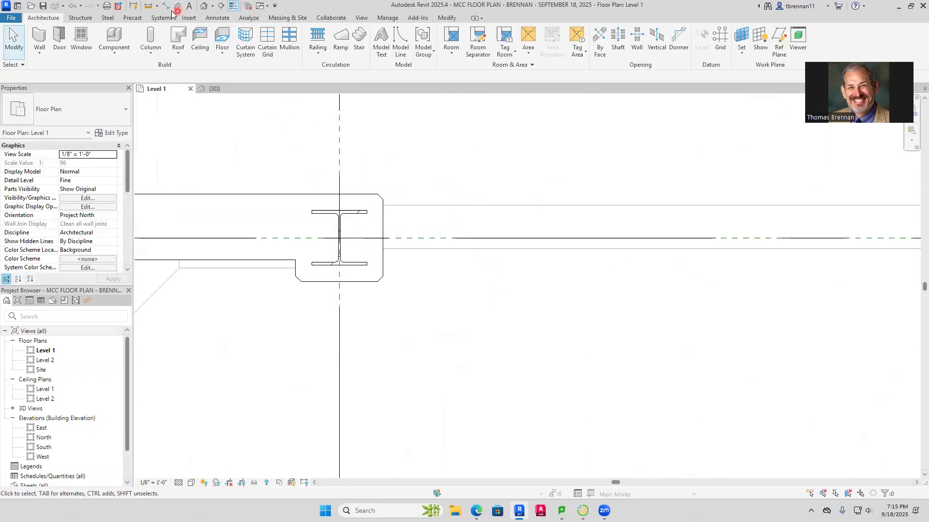
left_click(169, 8)
left_click(429, 205)
left_click(444, 248)
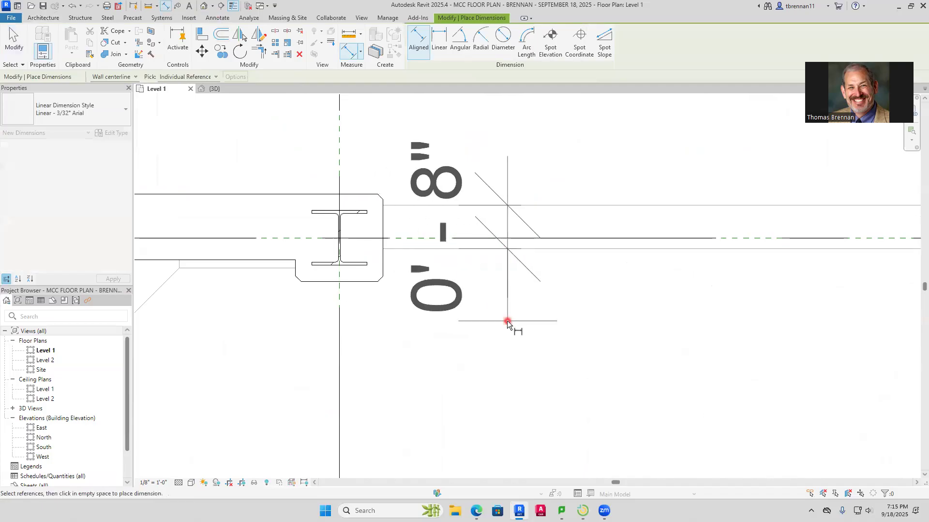
key("Escape")
key("Escape")
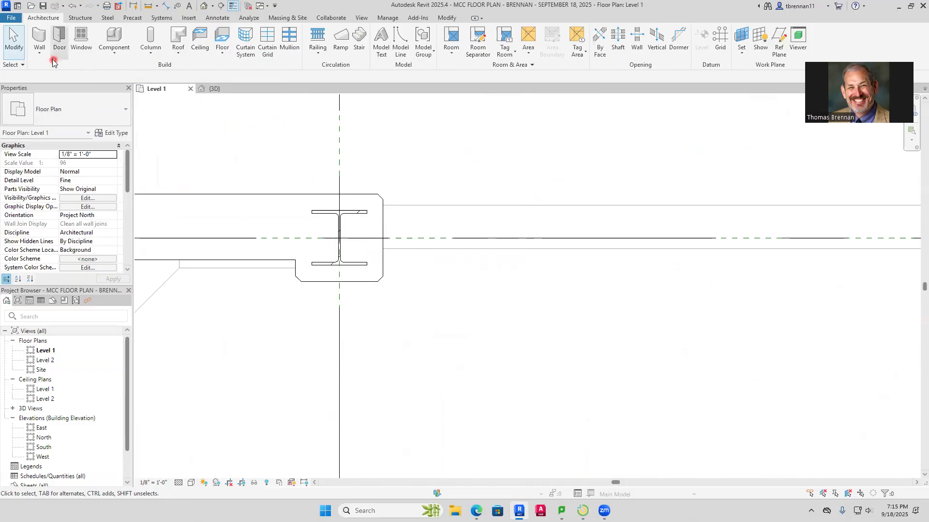
Draw a Generic - 8" architectural wall along corridor 191T from the grid 10 column to the column at the northeast corner of vestibule 191U
left_click(39, 51)
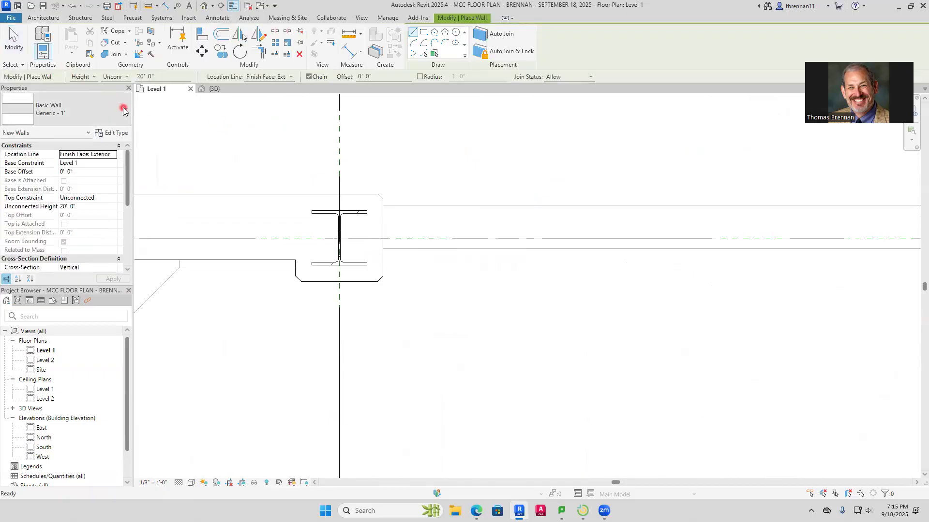
left_click(125, 109)
left_click_drag(131, 189, 127, 222)
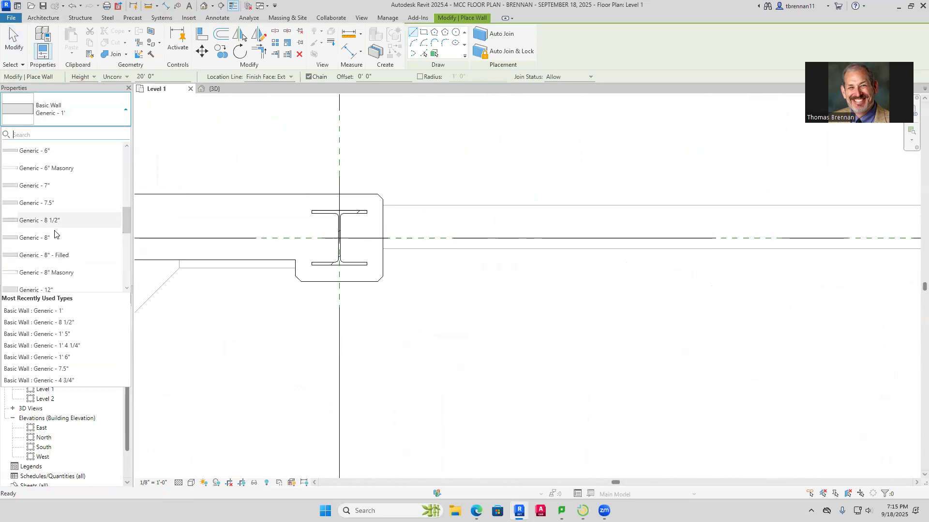
left_click(36, 238)
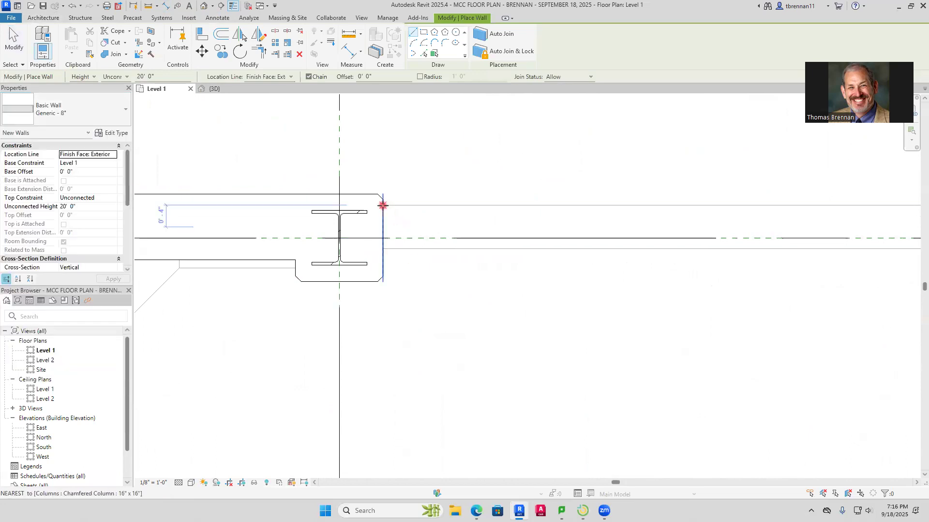
left_click(383, 205)
scroll(593, 245, "down", 3)
middle_click_drag(607, 249, 379, 290)
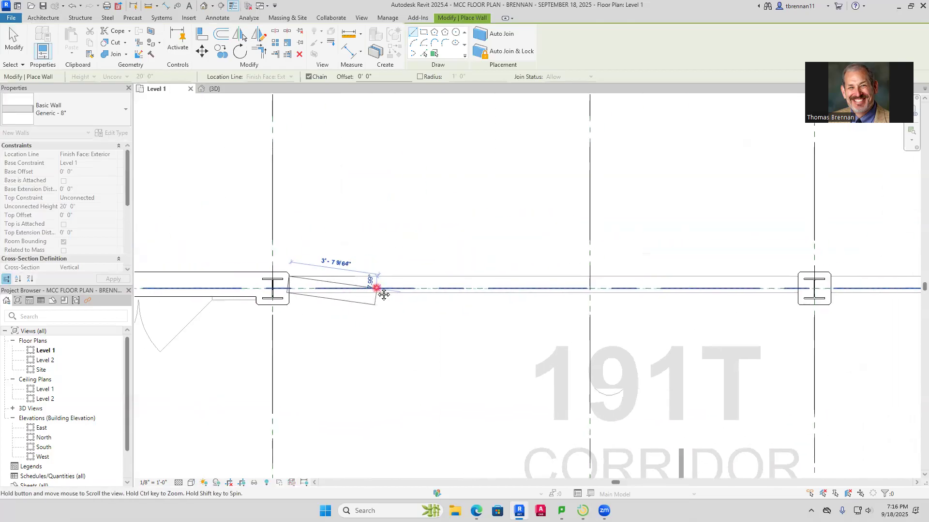
middle_click_drag(560, 307, 191, 269)
middle_click_drag(630, 293, 341, 321)
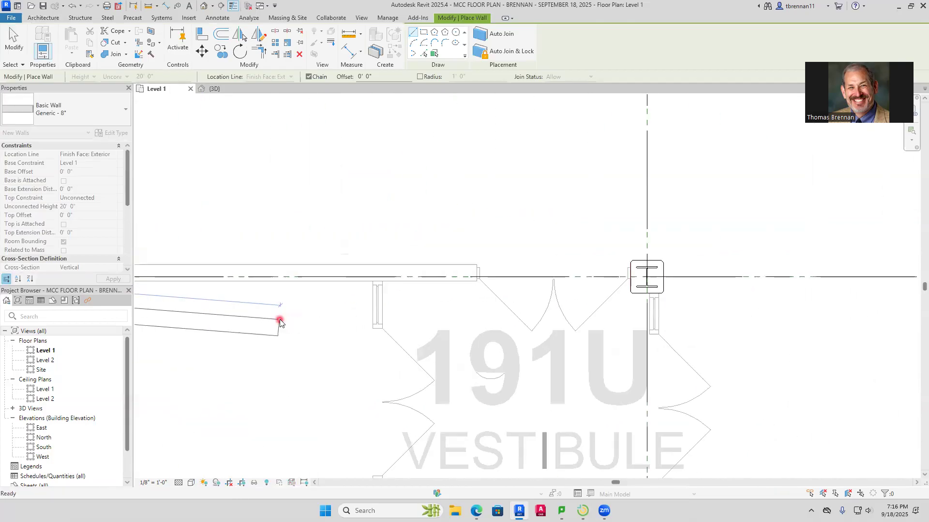
scroll(563, 282, "down", 2)
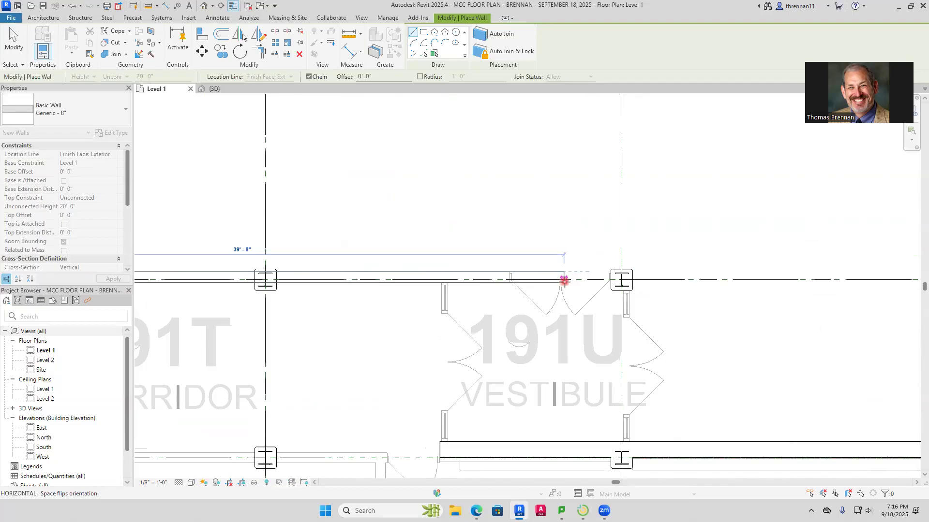
scroll(607, 277, "down", 2)
middle_click_drag(595, 278, 413, 261)
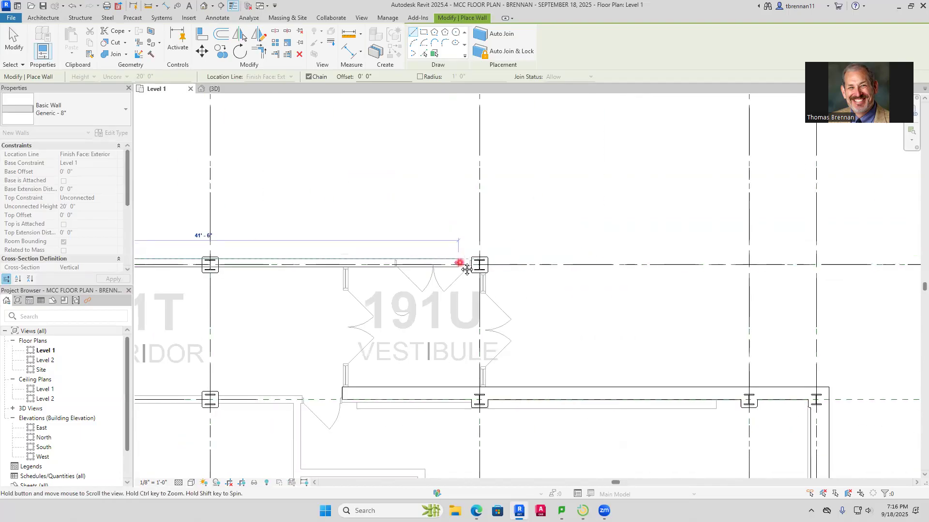
scroll(479, 281, "up", 5)
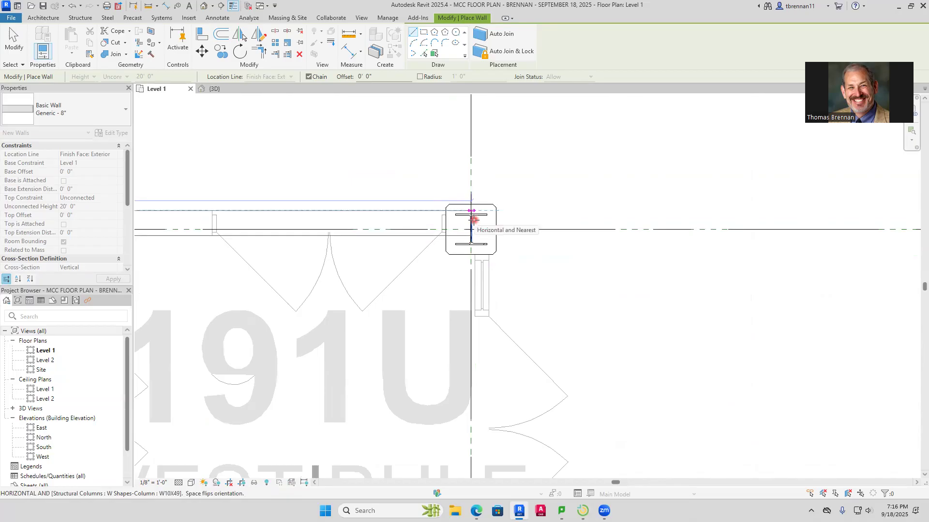
left_click(473, 220)
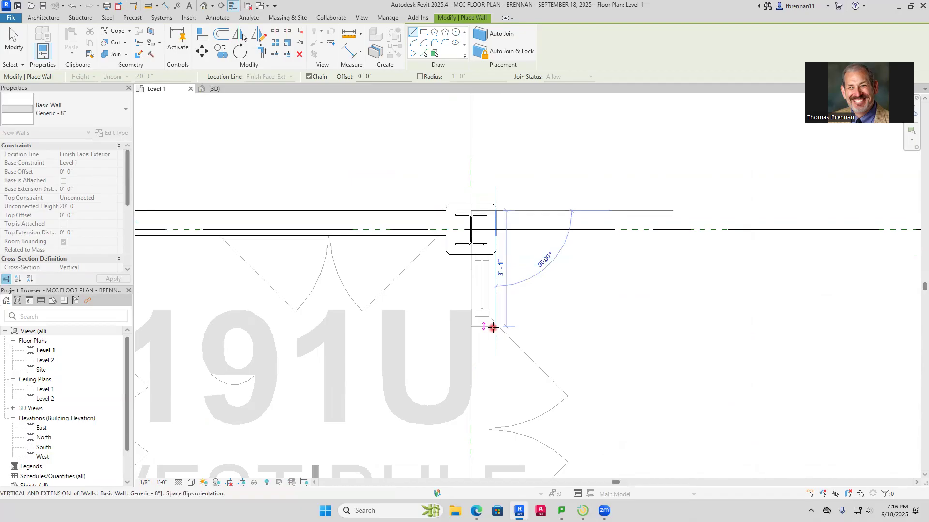
Try to draw a Generic - 8" wall down the east side of vestibule 191U between the two grid 13 columns
middle_click_drag(495, 437, 487, 151)
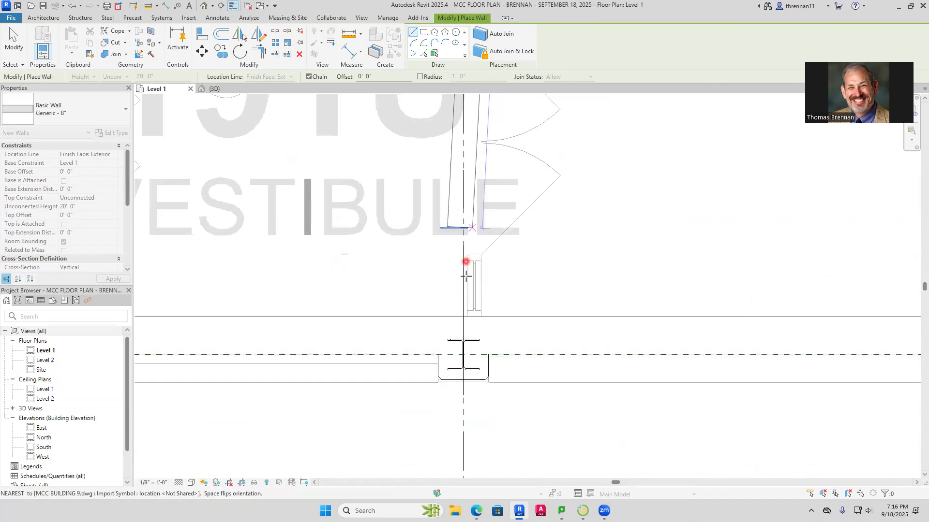
left_click(479, 324)
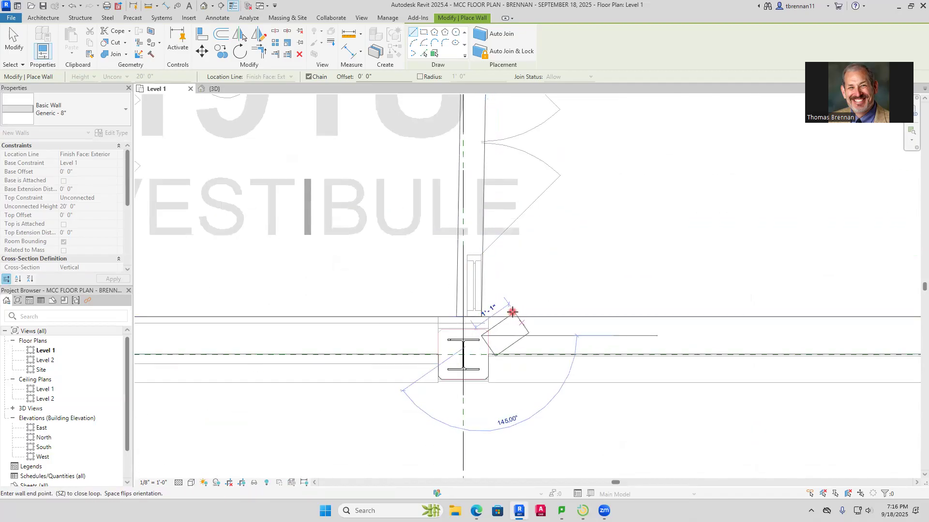
key("Escape")
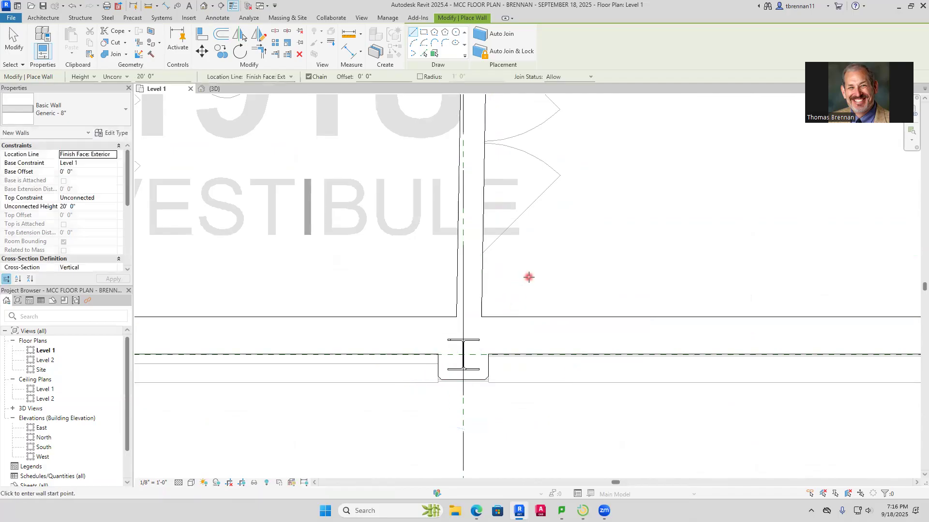
scroll(524, 218, "down", 4)
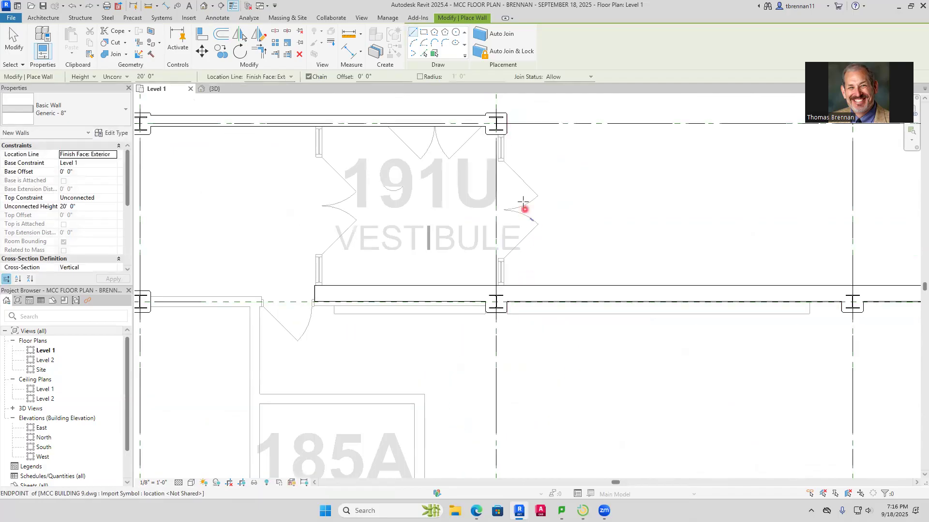
scroll(522, 159, "up", 3)
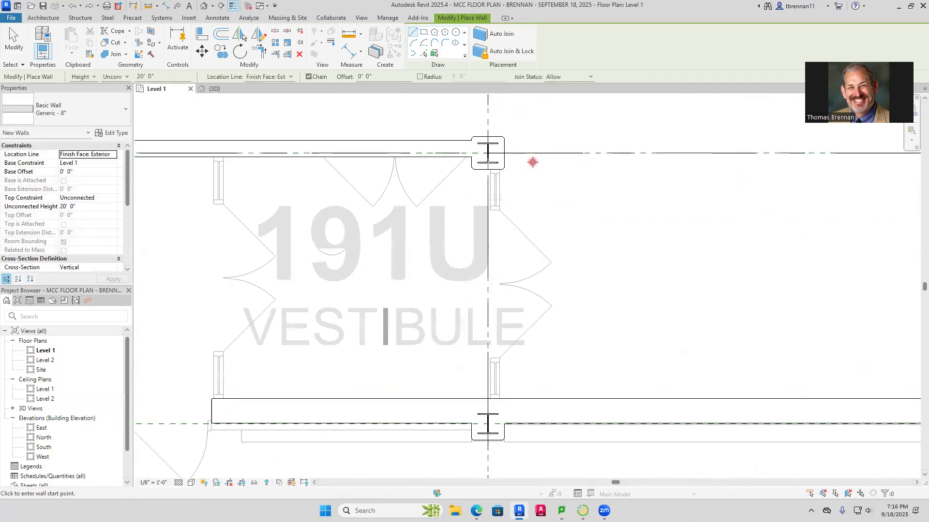
key("d")
key("i")
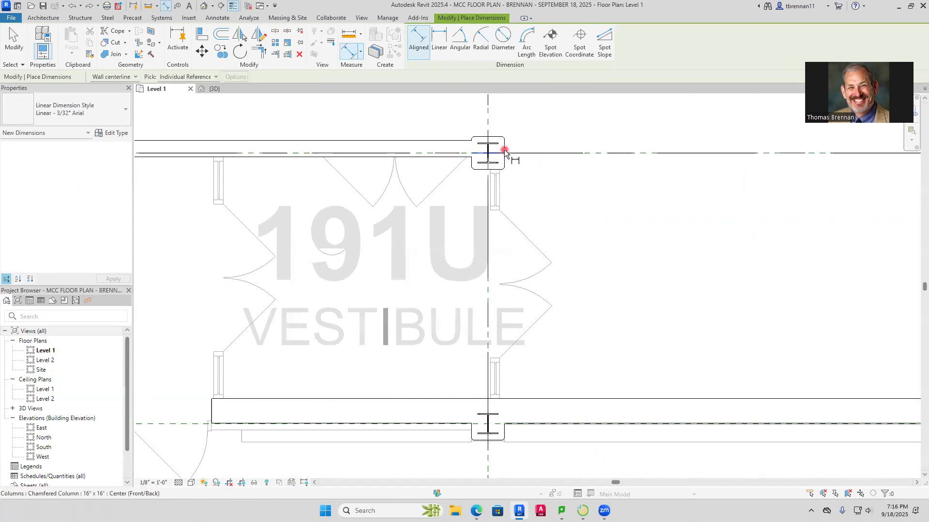
key("Escape")
key("Escape")
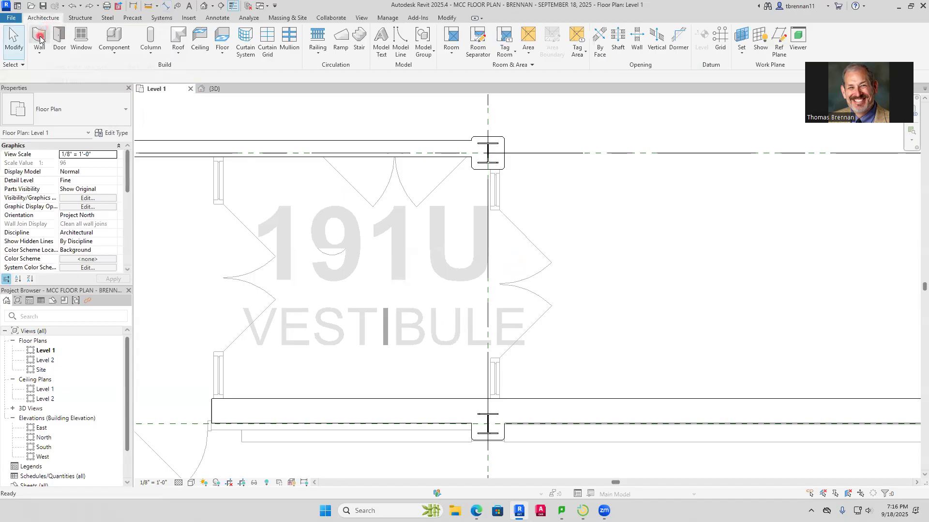
Draw a vertical Generic - 8" wall from the east face of vestibule 191U's northeast column to the wall on its south side
left_click(40, 38)
left_click(504, 207)
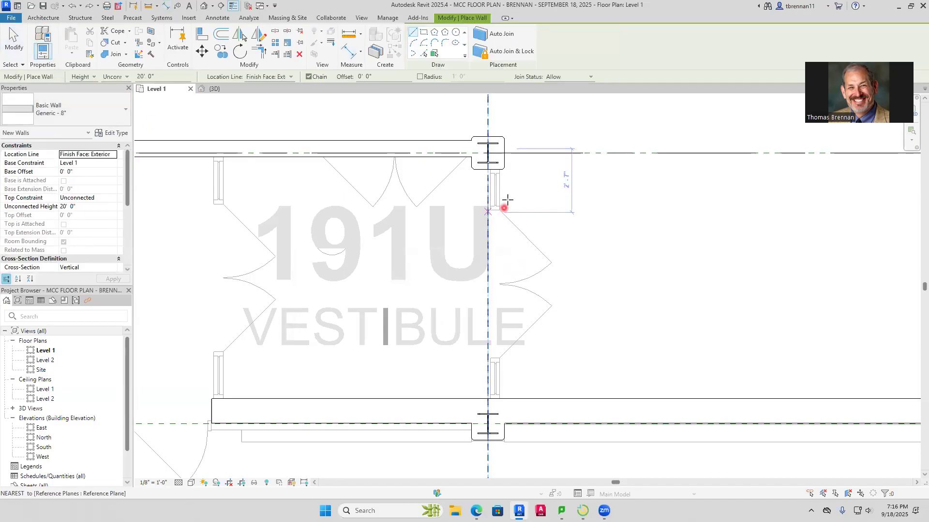
left_click(504, 155)
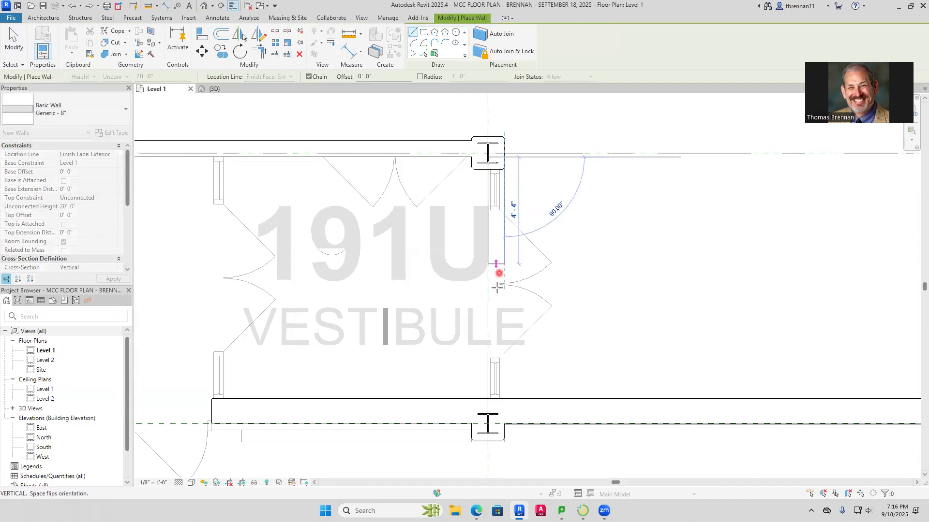
left_click(497, 405)
key("Escape")
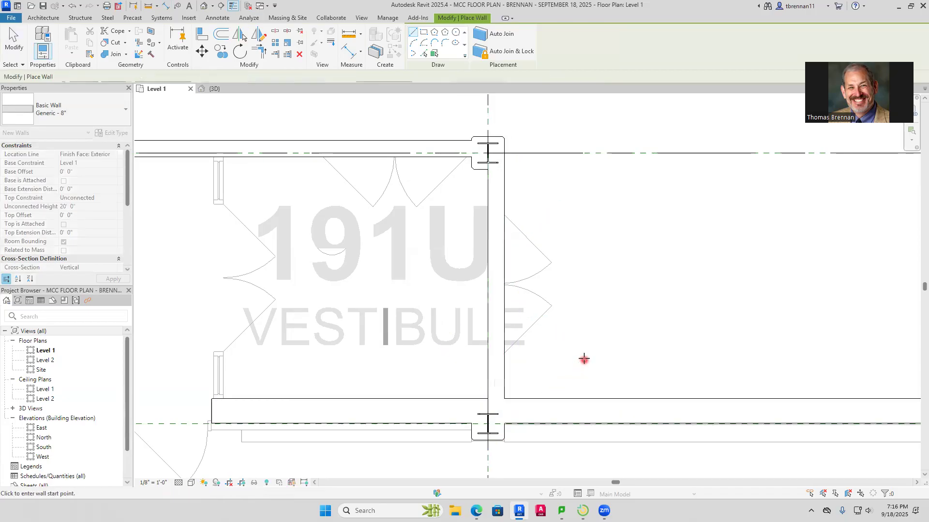
key("Escape")
Examine the walls along the north corridors in plan and the whole building in the 3D view
scroll(587, 338, "down", 5)
middle_click_drag(581, 332, 645, 244)
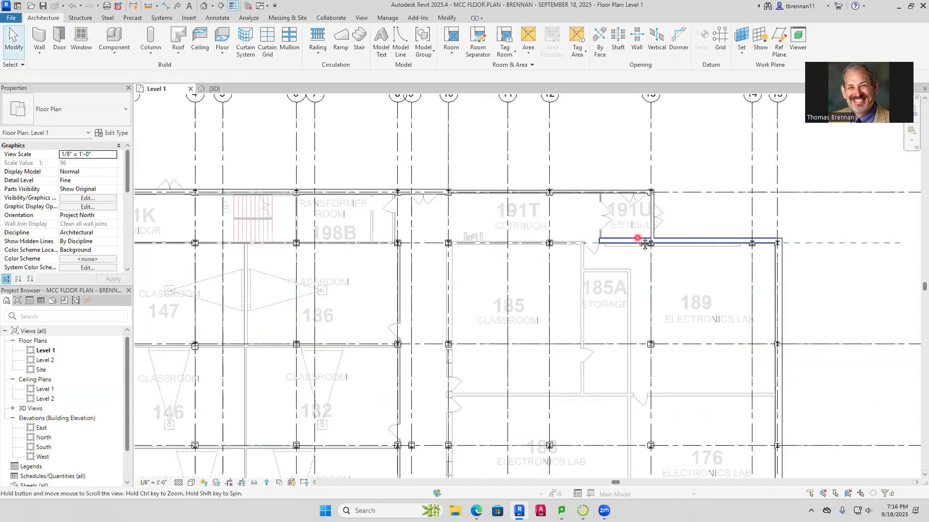
scroll(485, 258, "up", 2)
middle_click_drag(338, 261, 460, 290)
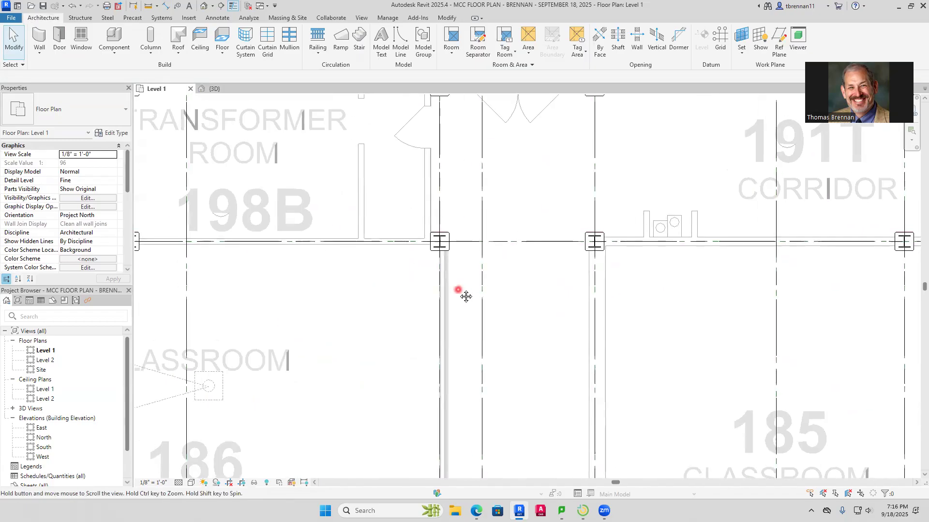
middle_click_drag(282, 209, 636, 332)
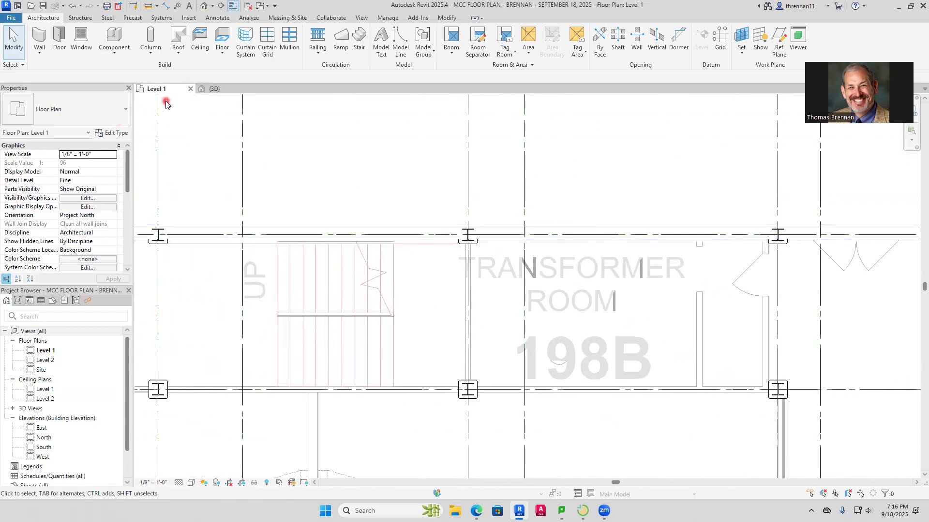
left_click(209, 89)
scroll(321, 186, "down", 4)
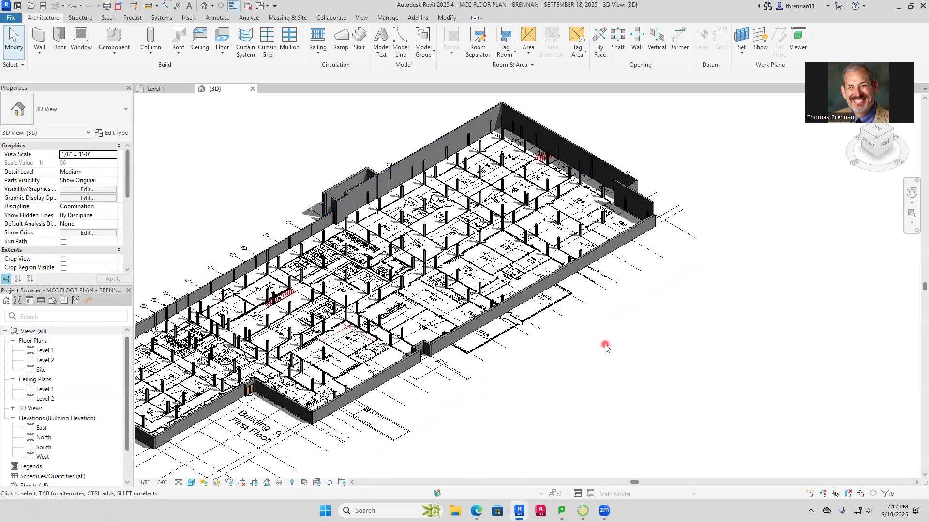
scroll(629, 353, "down", 4)
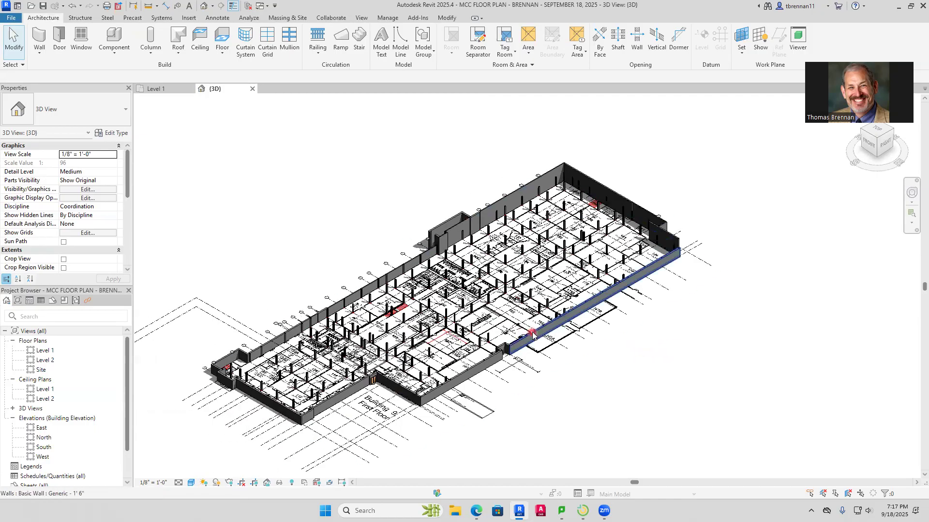
Temporarily isolate the wall category in the 3D view to inspect the perimeter walls, and reset the isolation
left_click(534, 335)
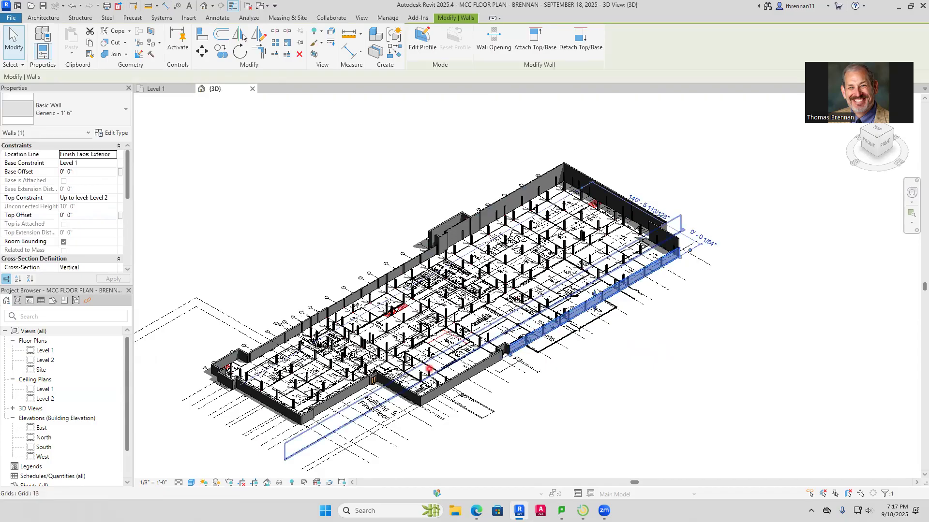
left_click(280, 483)
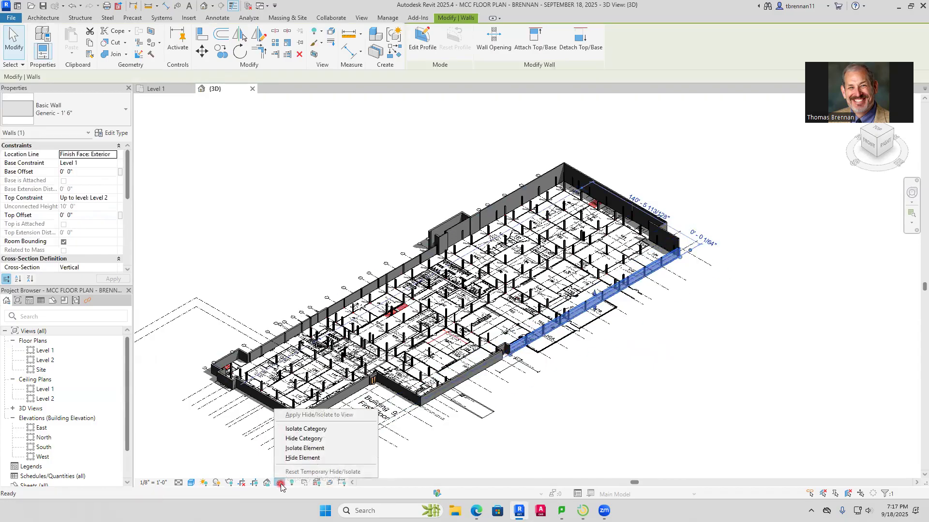
left_click(323, 432)
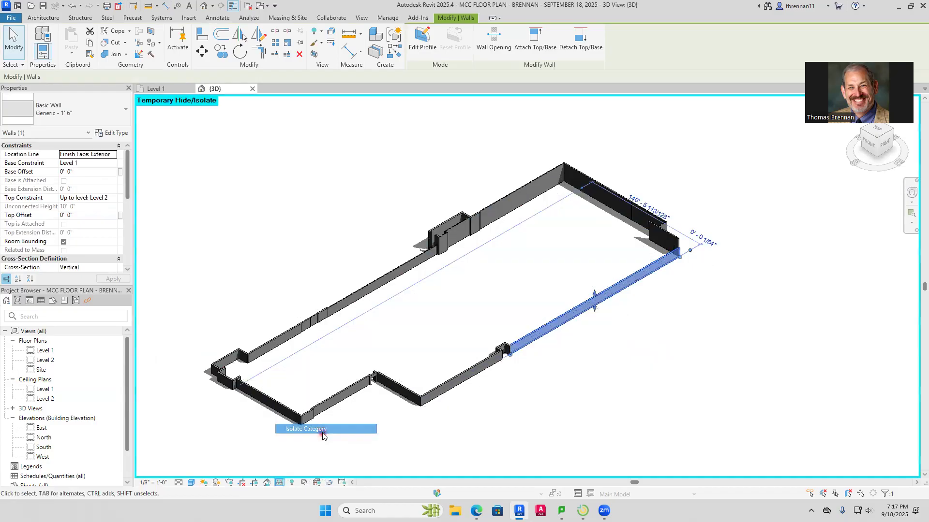
left_click(516, 452)
key("h")
key("r")
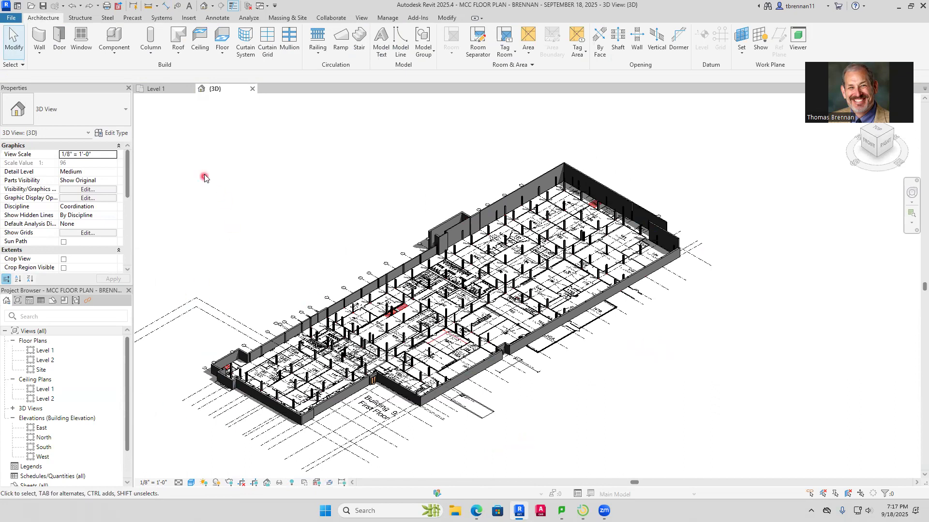
Save the project and isolate the wall category in the 3D view
left_click(44, 8)
left_click(591, 384)
left_click(463, 375)
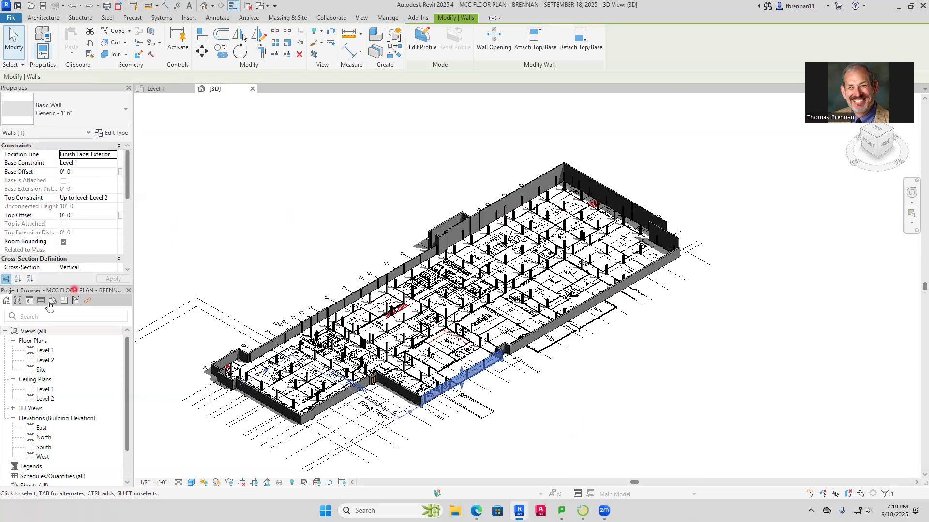
left_click(34, 319)
mouse_move(277, 489)
left_mouse_down()
mouse_move(288, 472)
mouse_move(577, 399)
left_mouse_up()
left_click(279, 484)
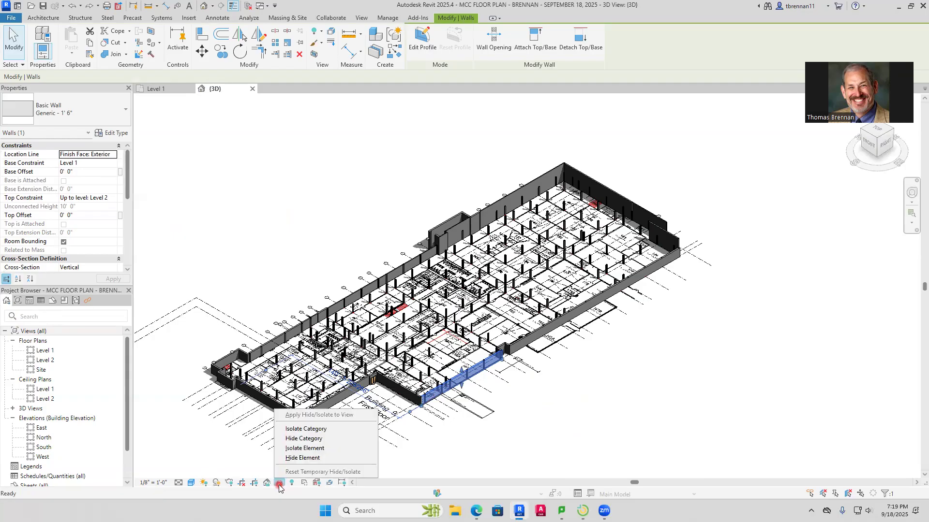
left_click(341, 428)
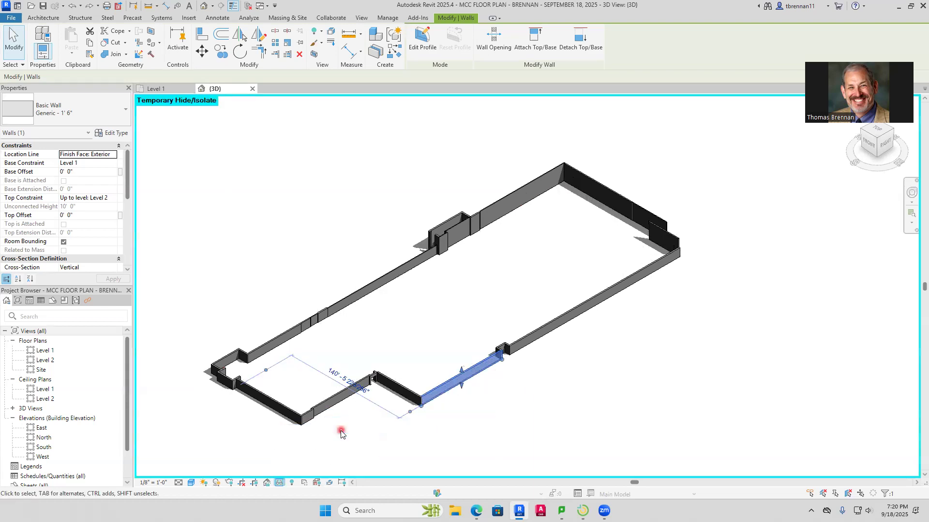
left_click(507, 425)
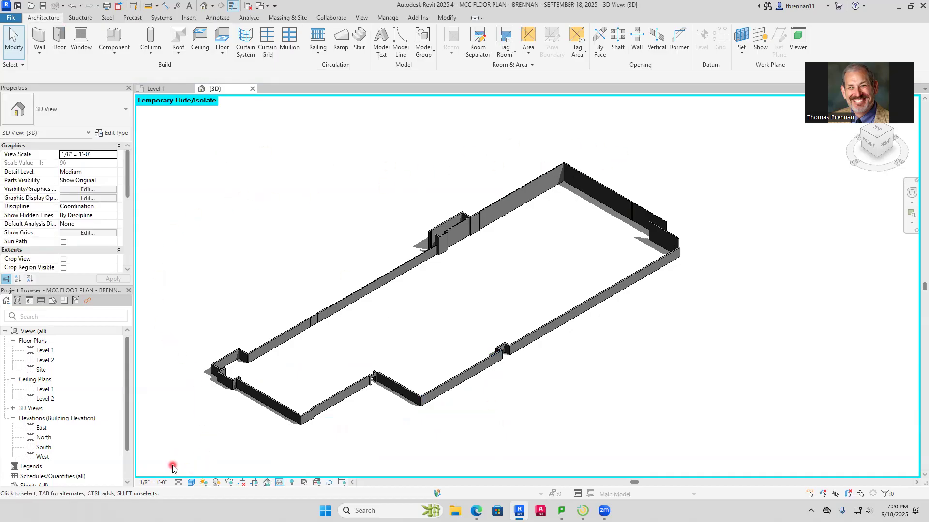
Set the top constraint of all isolated walls to Up to level: Level 2 and reset the temporary isolation
left_click_drag(172, 468, 759, 154)
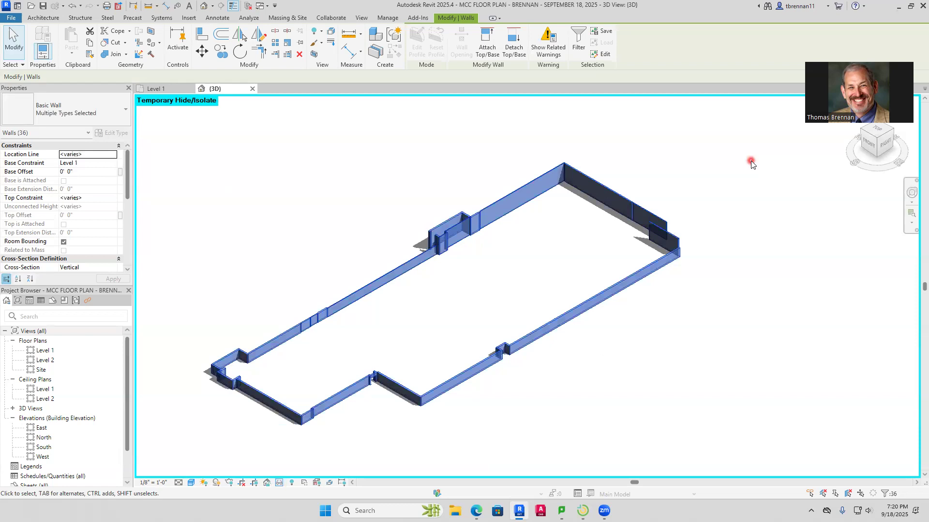
left_click(113, 199)
left_click(113, 200)
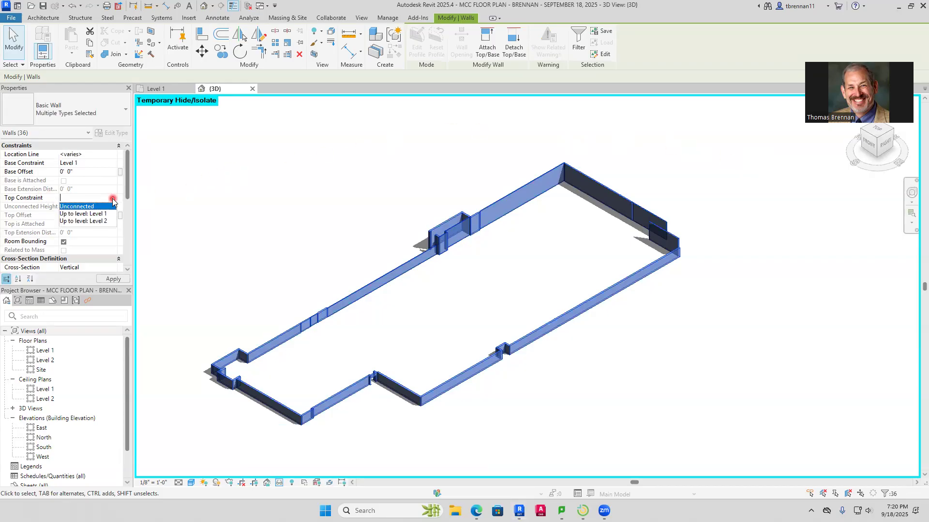
left_click(102, 222)
left_click(117, 282)
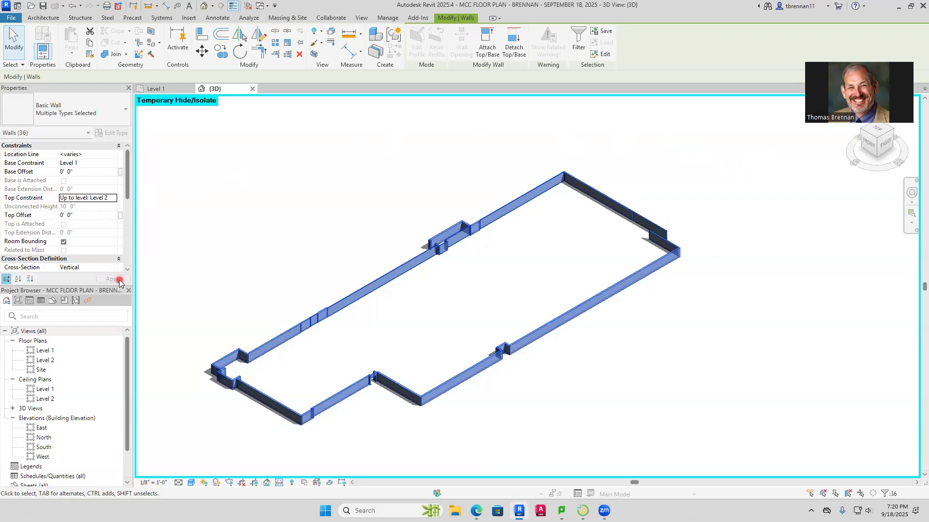
left_click(277, 215)
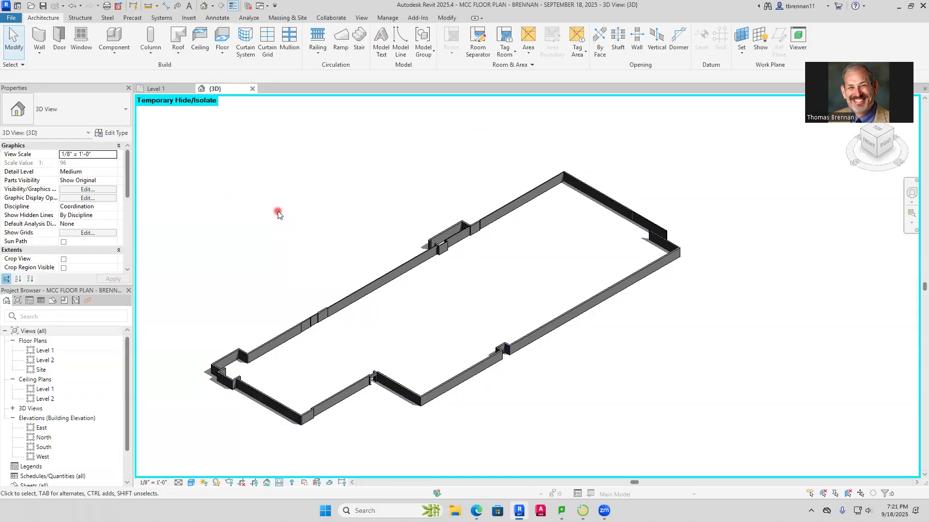
left_click(280, 483)
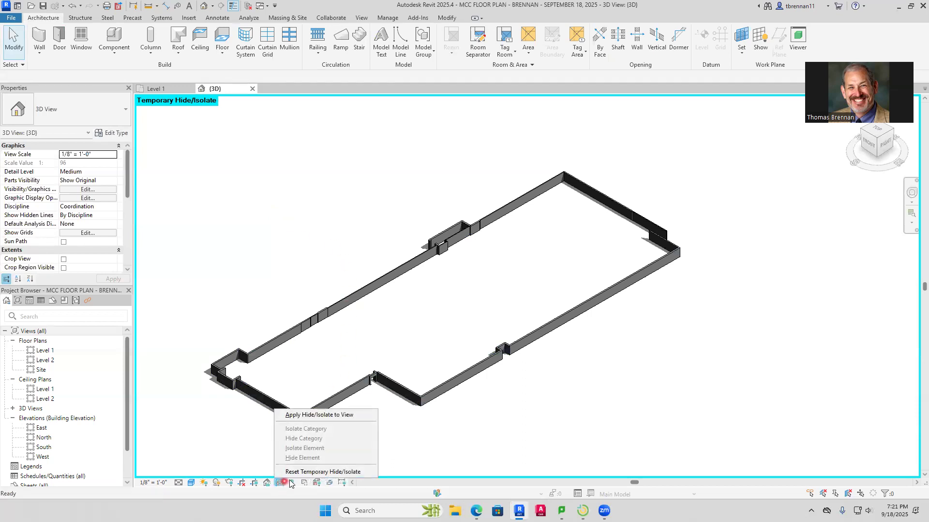
left_click(339, 472)
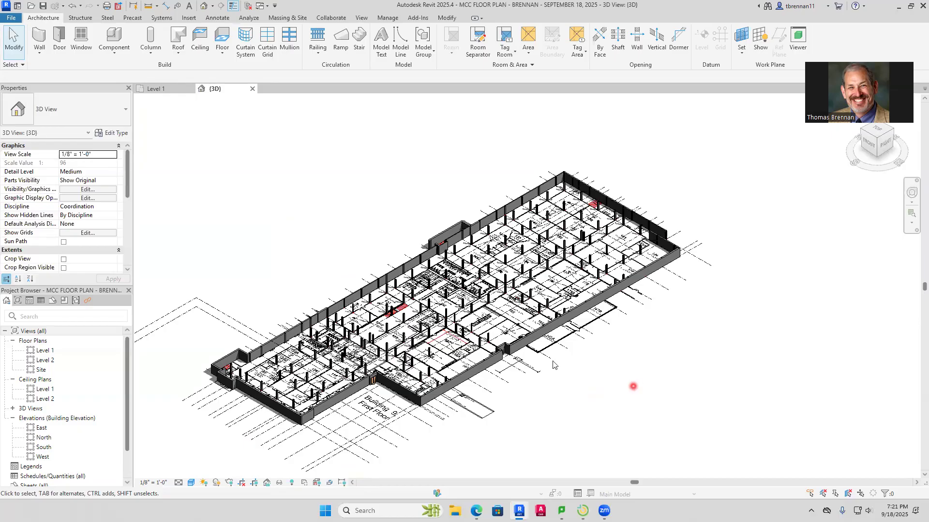
Return to the Level 1 plan and examine the imported double-door opening south of corridor 191K between grids 1 and 2
left_click(159, 89)
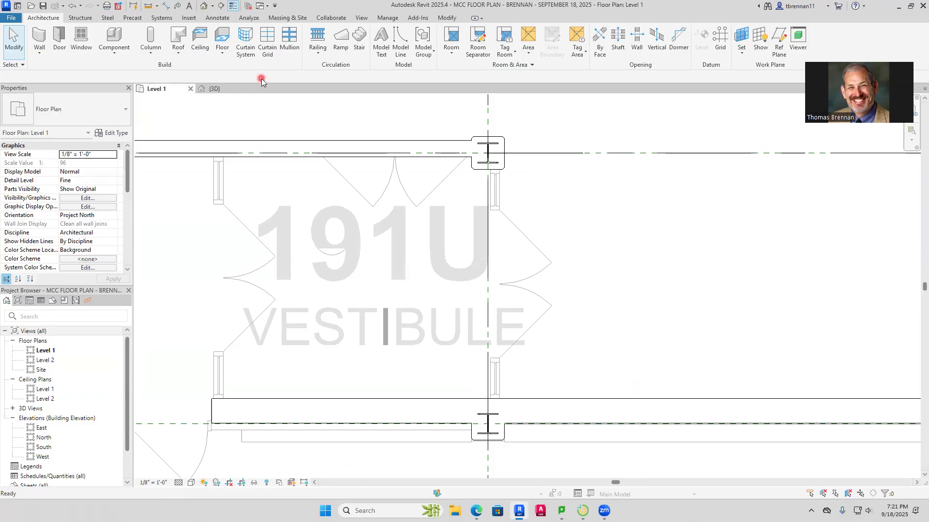
scroll(411, 291, "down", 3)
scroll(400, 306, "down", 3)
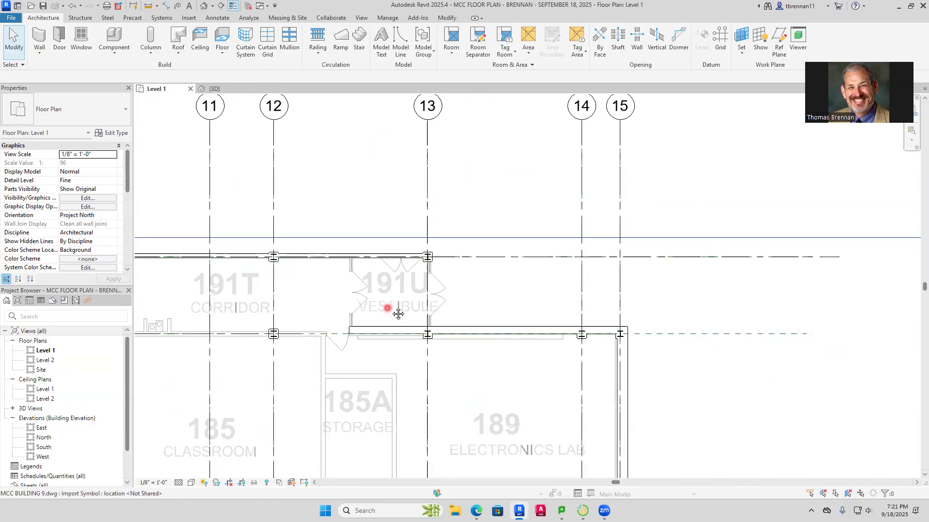
middle_click_drag(399, 312, 501, 255)
scroll(303, 308, "up", 1)
middle_click_drag(303, 307, 448, 271)
scroll(258, 260, "up", 8)
scroll(304, 258, "down", 11)
scroll(329, 259, "down", 2)
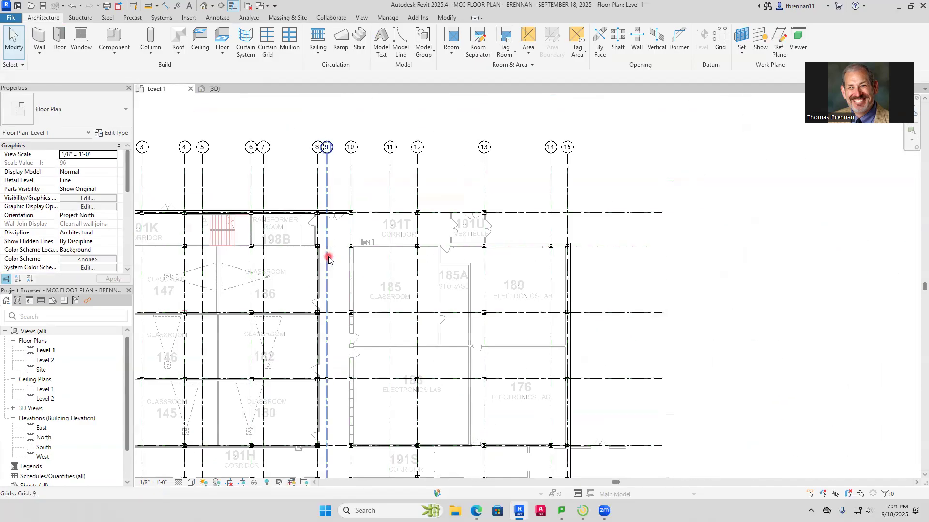
scroll(327, 260, "down", 1)
scroll(386, 259, "down", 2)
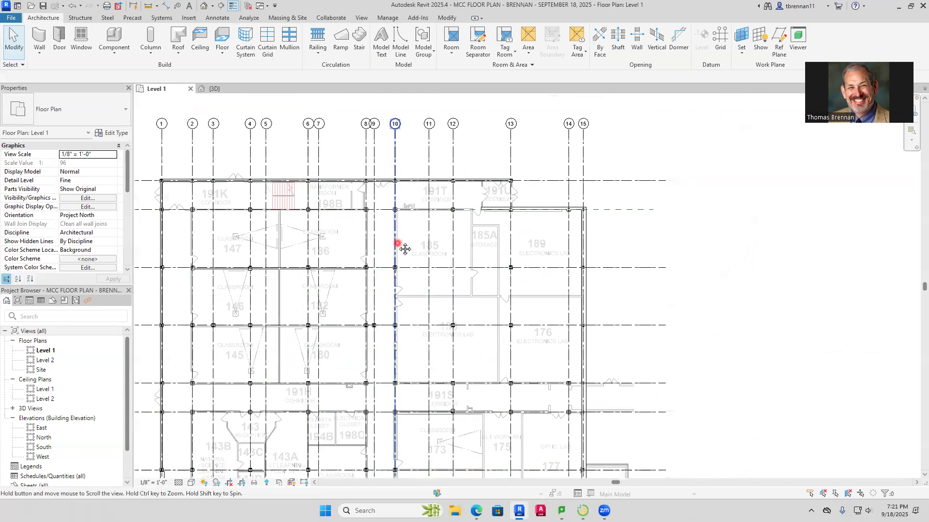
scroll(480, 210, "up", 1)
scroll(373, 203, "up", 2)
scroll(371, 164, "up", 1)
scroll(371, 164, "up", 2)
middle_click_drag(373, 145, 369, 274)
scroll(361, 228, "up", 4)
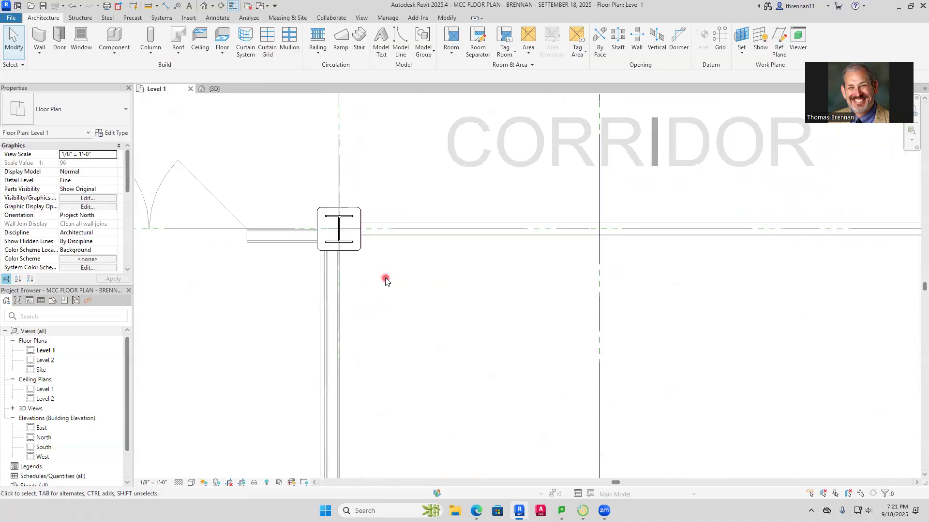
middle_click_drag(385, 281, 549, 286)
middle_click_drag(292, 297, 398, 280)
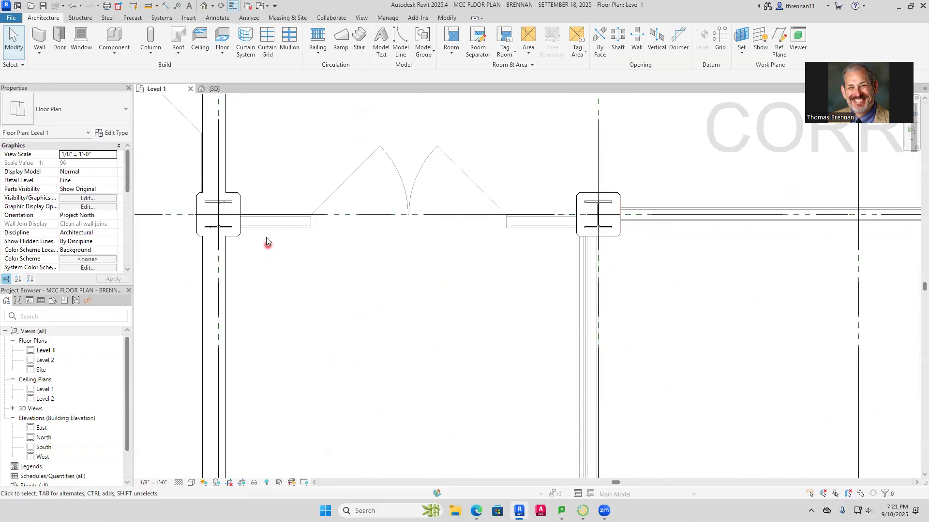
Measure the thickness of the imported wall segment beside the double-door opening between grids 1 and 2 with an aligned dimension
left_click(42, 52)
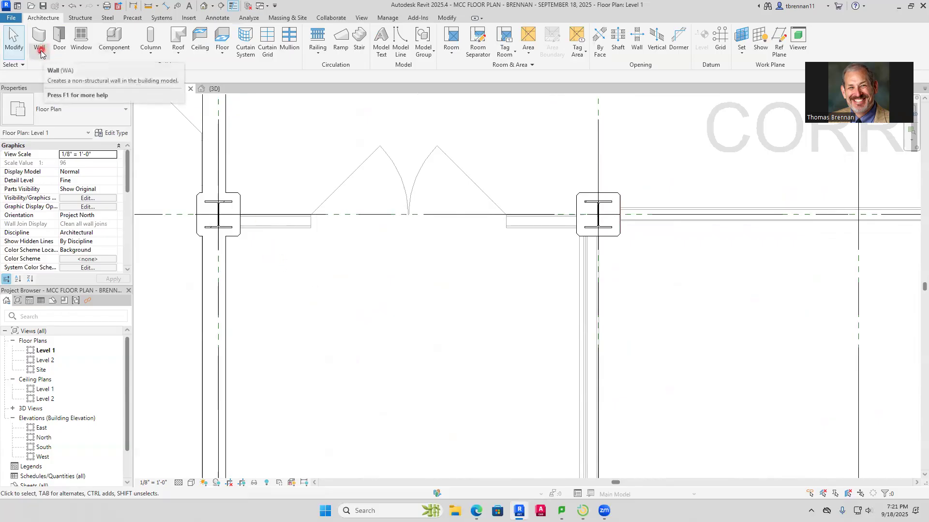
left_click(166, 7)
scroll(243, 227, "up", 5)
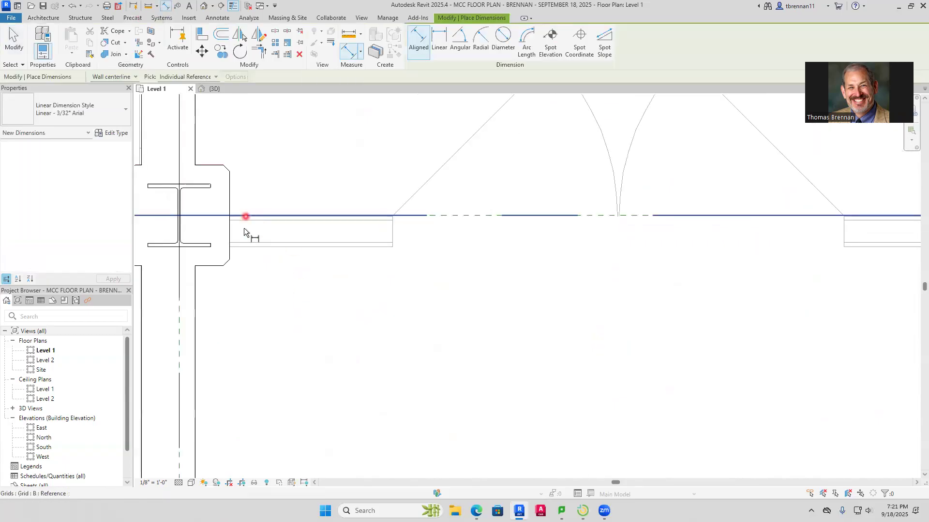
left_click(256, 269)
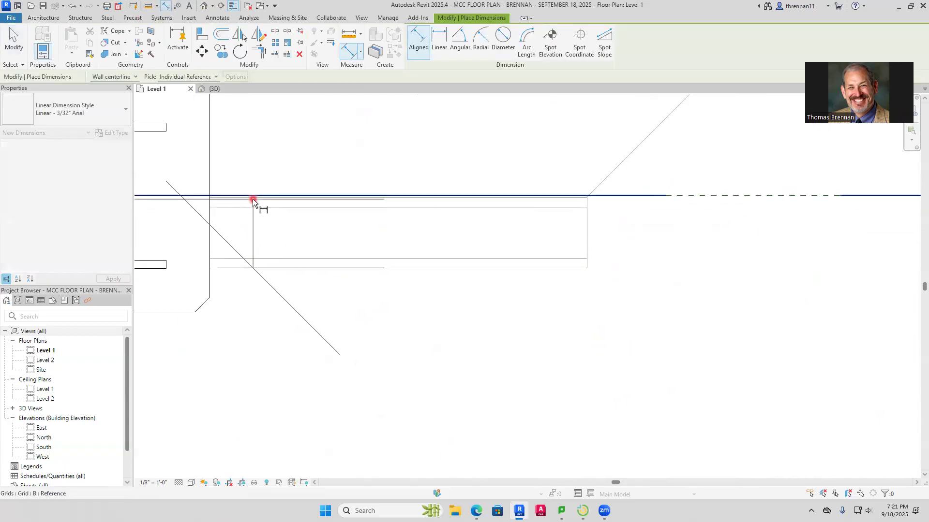
left_click(257, 199)
scroll(292, 219, "up", 5)
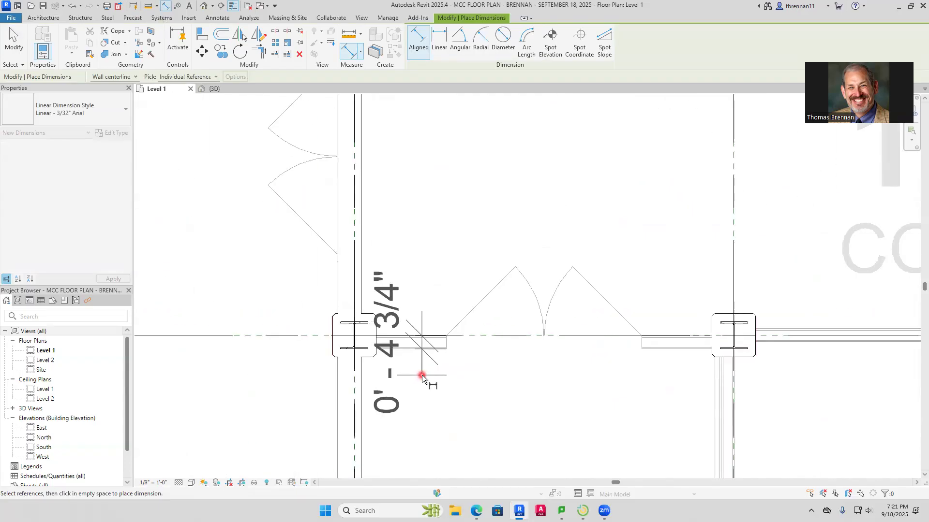
key("Escape")
key("Escape")
scroll(359, 329, "down", 3)
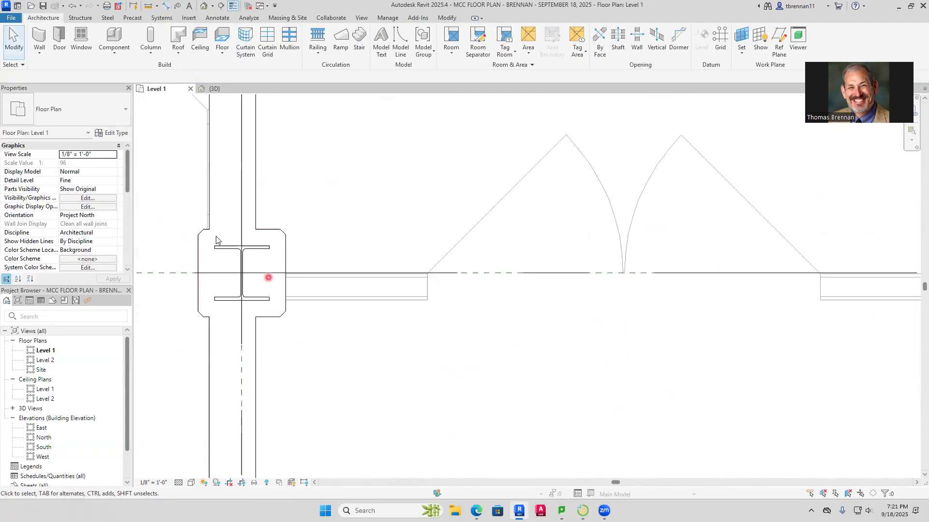
Draw a Generic - 4 3/4" architectural wall about 10'-3 5/8" long across the double-door opening, between the grid 1 and 2 columns
left_click(40, 53)
left_click(60, 71)
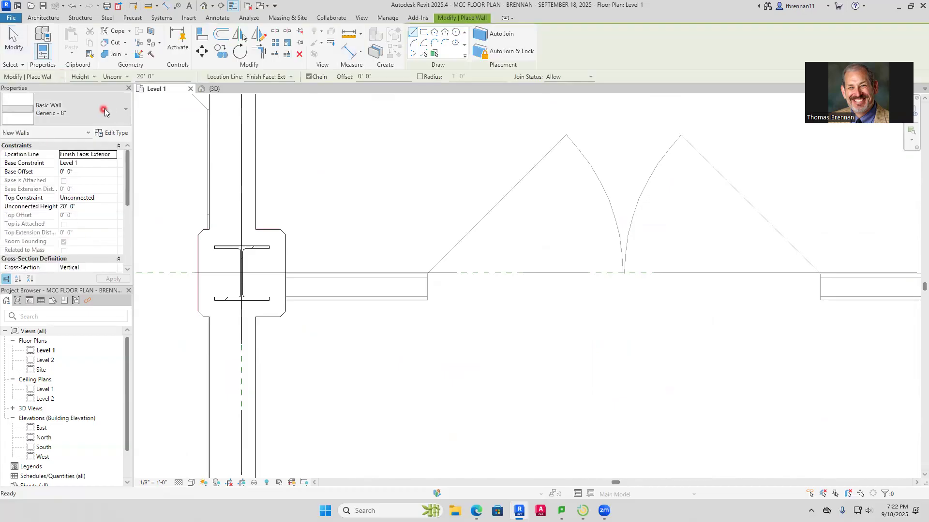
left_click(122, 112)
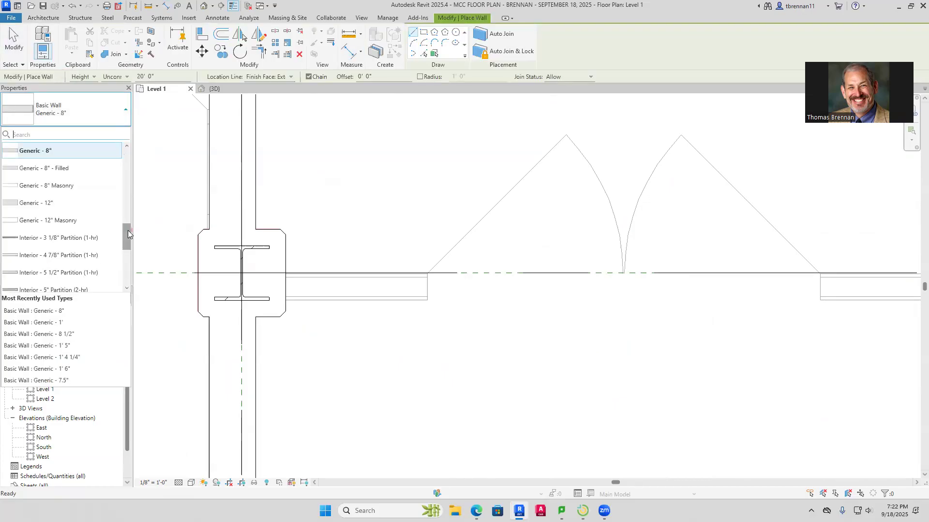
left_click_drag(127, 235, 137, 196)
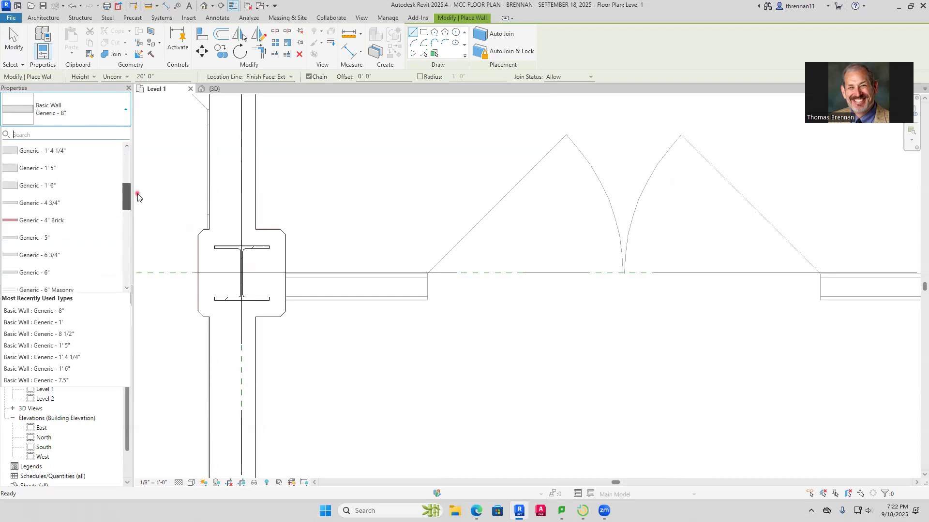
left_click(73, 209)
left_click(285, 300)
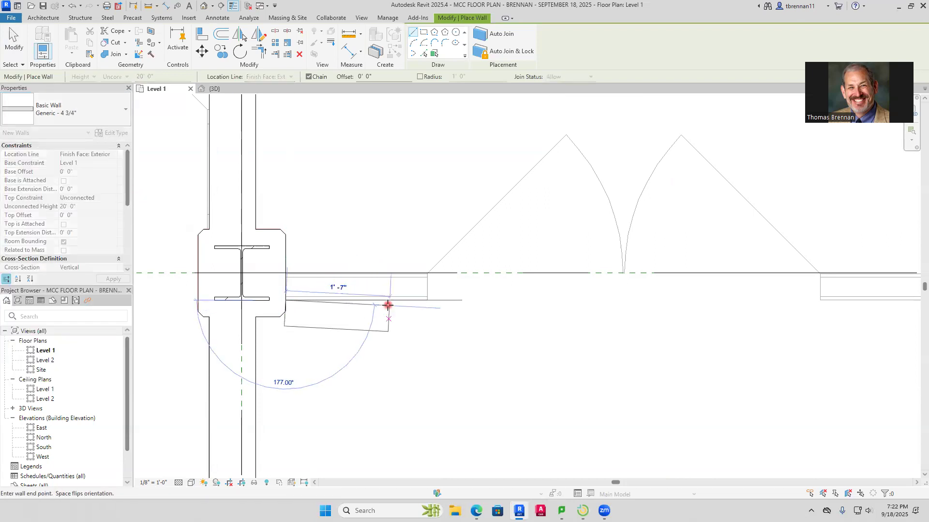
scroll(644, 311, "down", 3)
scroll(411, 319, "down", 1)
middle_click_drag(411, 320, 196, 264)
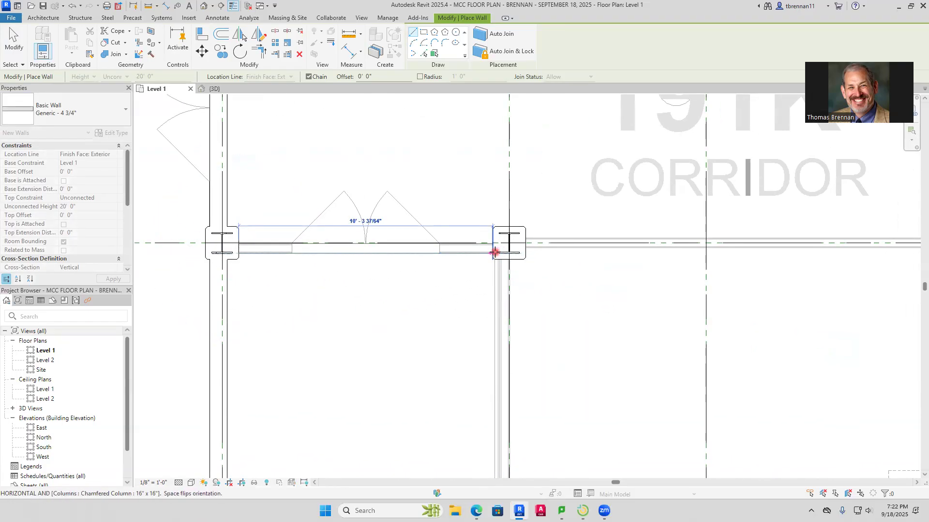
left_click(495, 252)
key("Escape")
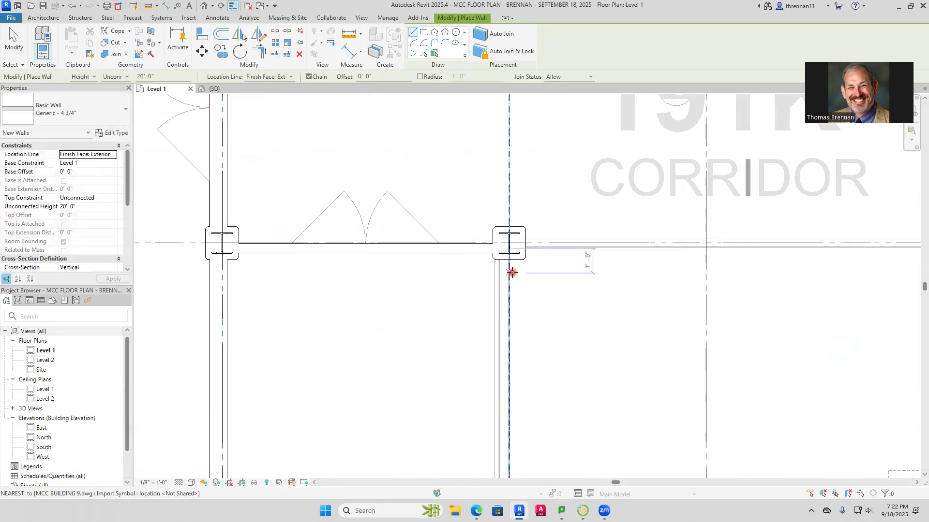
Draw a flipped Generic - 4 3/4" wall along grid B from the grid 2 column to the grid 8 column, tracing the imported south corridor wall
scroll(500, 269, "up", 7)
middle_click_drag(555, 263, 364, 432)
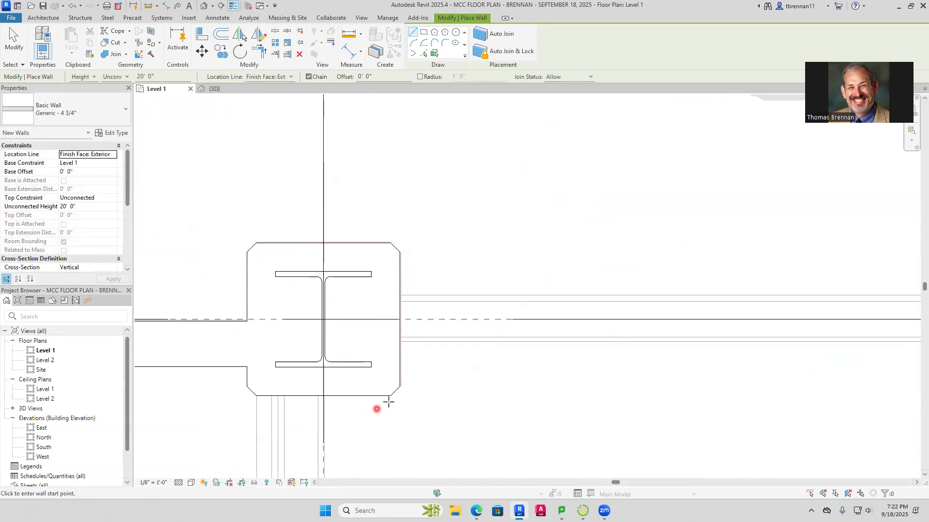
scroll(420, 373, "down", 2)
scroll(483, 397, "down", 4)
middle_click_drag(503, 404, 341, 322)
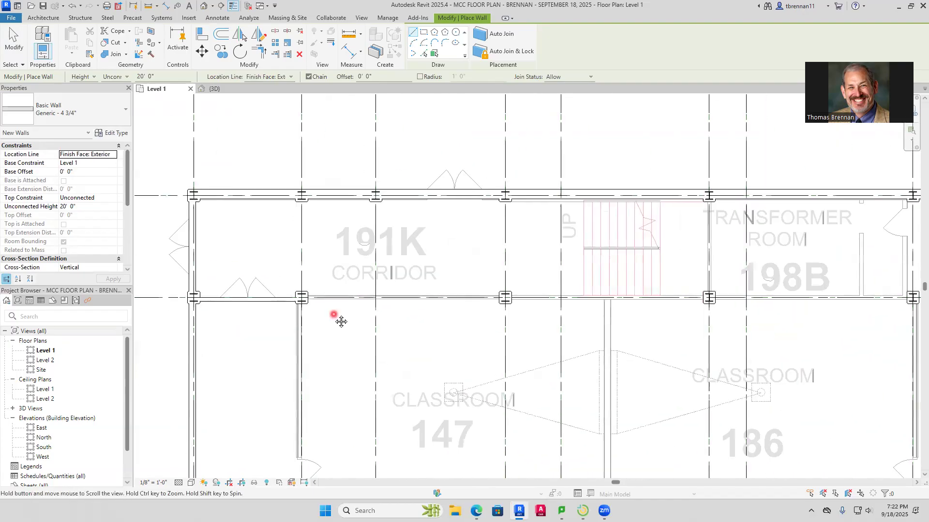
scroll(302, 304, "up", 7)
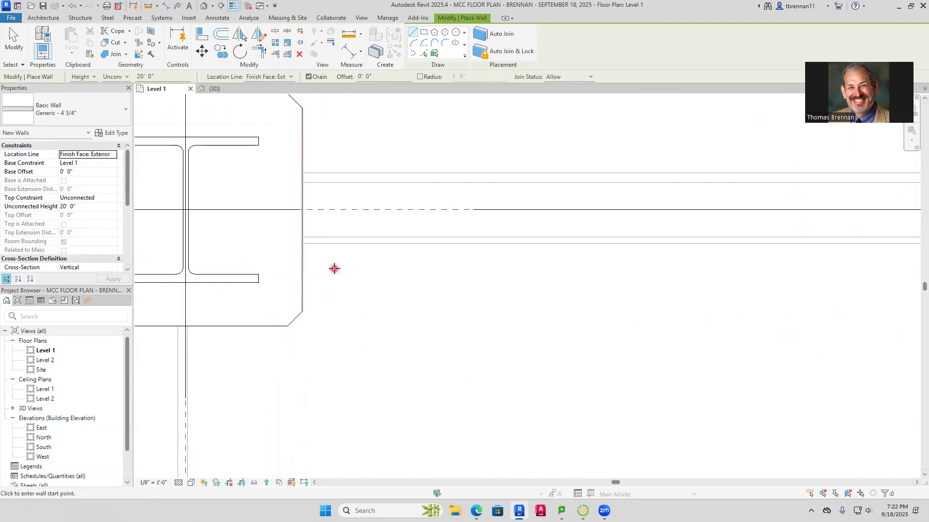
left_click(303, 244)
key("space")
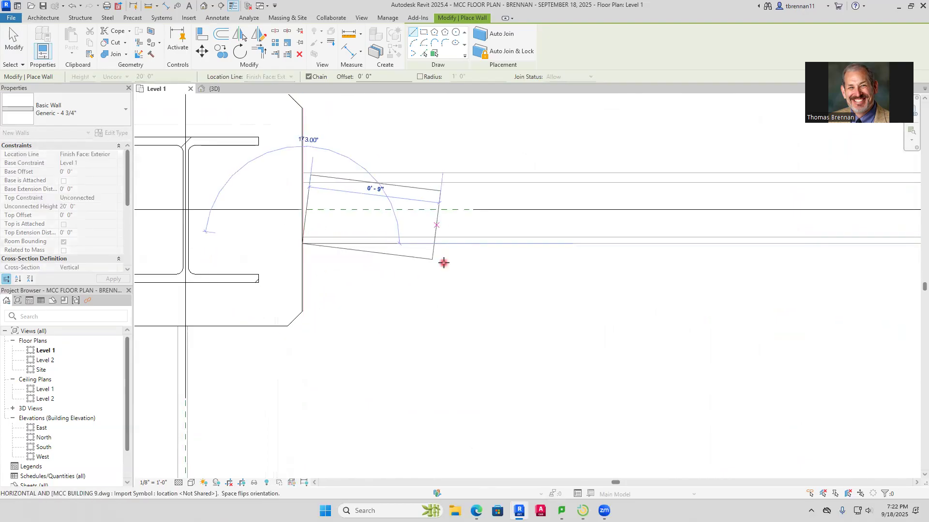
scroll(503, 283, "down", 6)
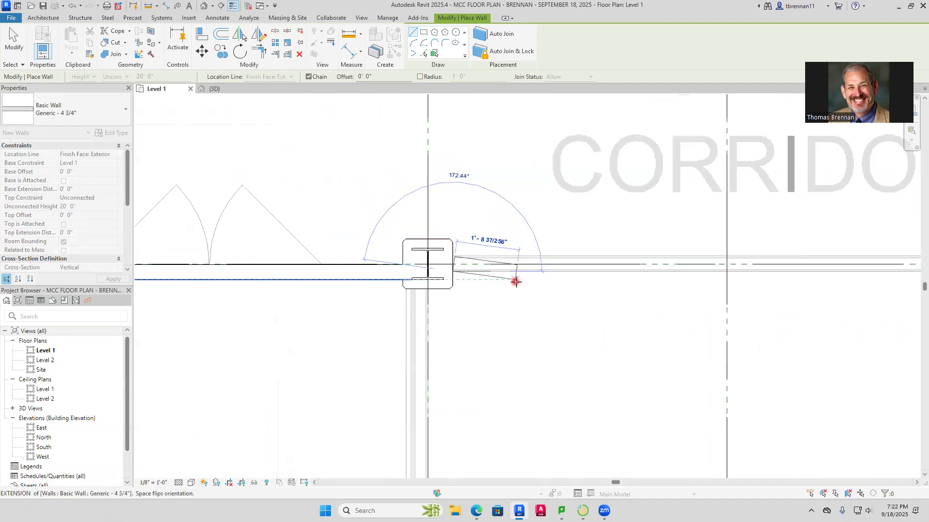
middle_click_drag(539, 275, 32, 239)
middle_click_drag(528, 248, 204, 327)
middle_click_drag(646, 332, 197, 331)
scroll(536, 314, "down", 3)
middle_click_drag(539, 315, 346, 344)
scroll(470, 333, "up", 5)
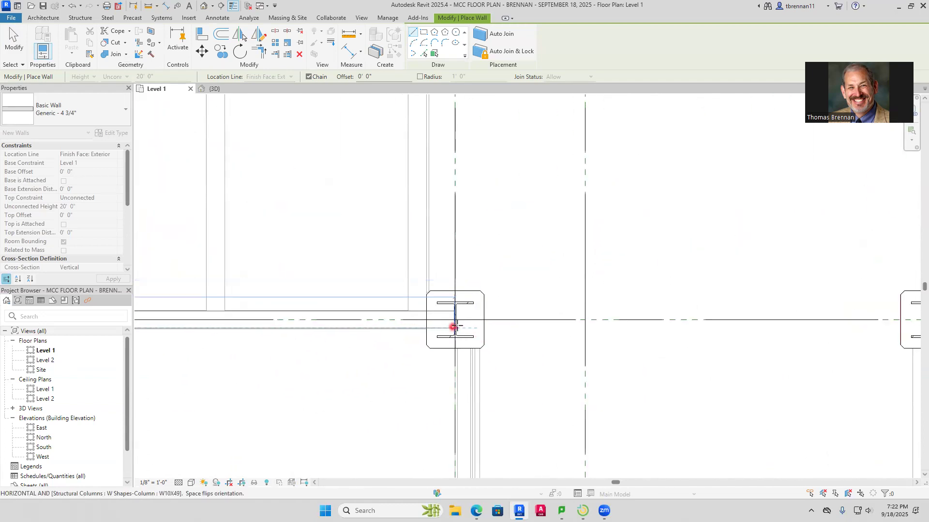
left_click(464, 324)
key("Escape")
scroll(488, 353, "down", 4)
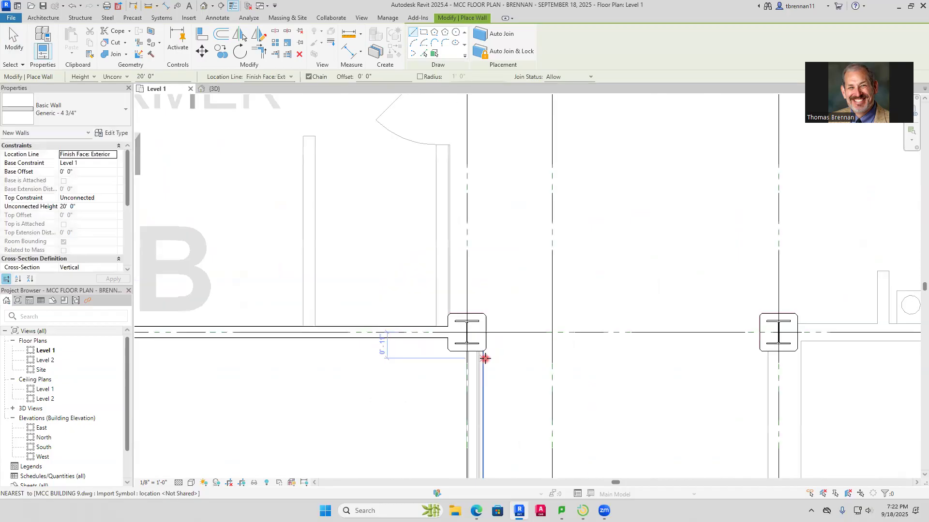
scroll(487, 356, "up", 8)
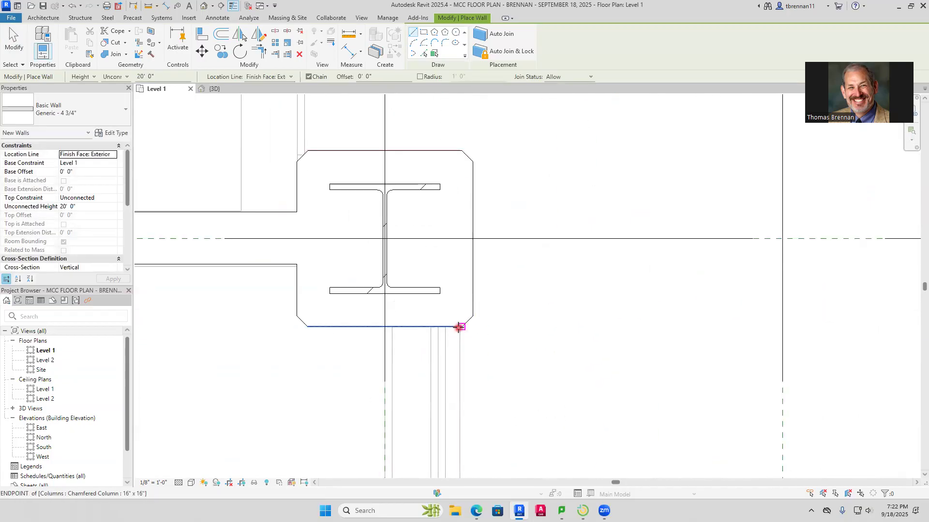
left_click(458, 328)
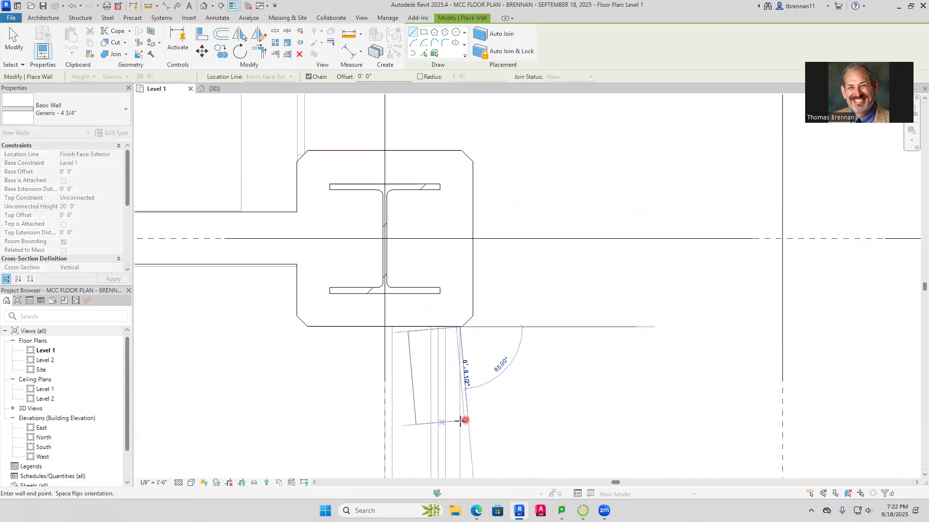
scroll(457, 420, "down", 5)
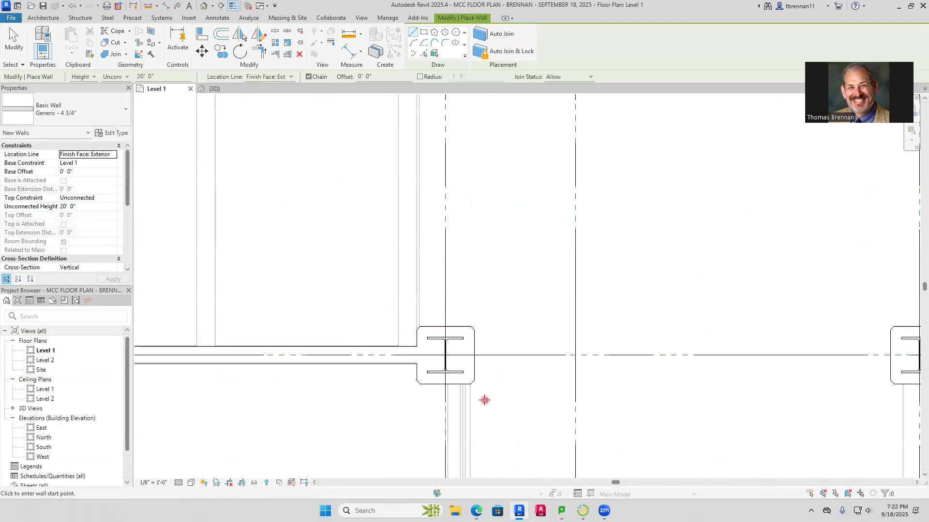
middle_click_drag(483, 401, 483, 215)
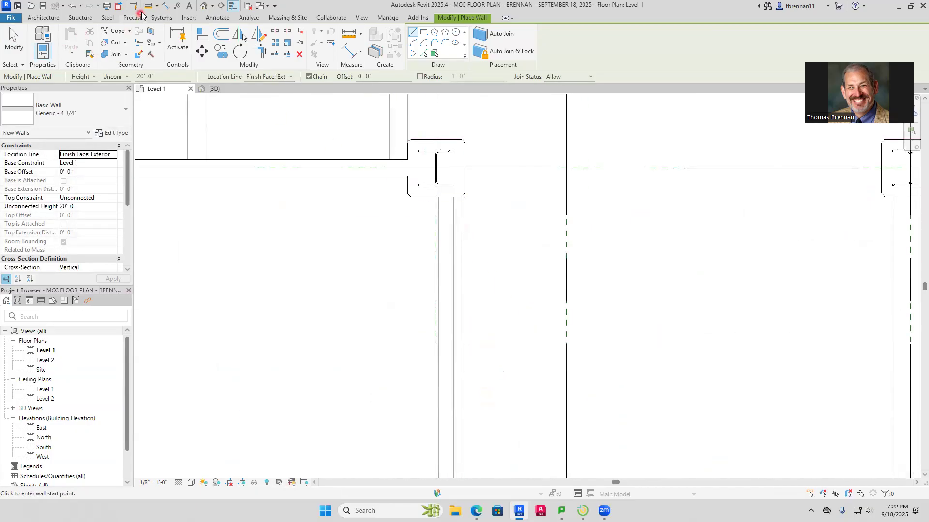
Measure the thickness of the imported wall along grid 8 at Classroom 186's door opening with an aligned dimension
left_click(164, 6)
scroll(470, 219, "up", 6)
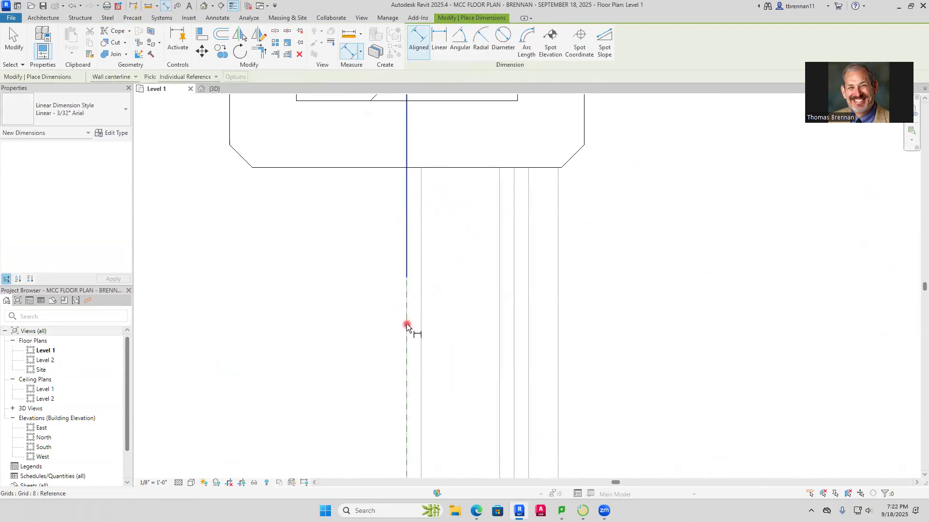
scroll(423, 304, "down", 8)
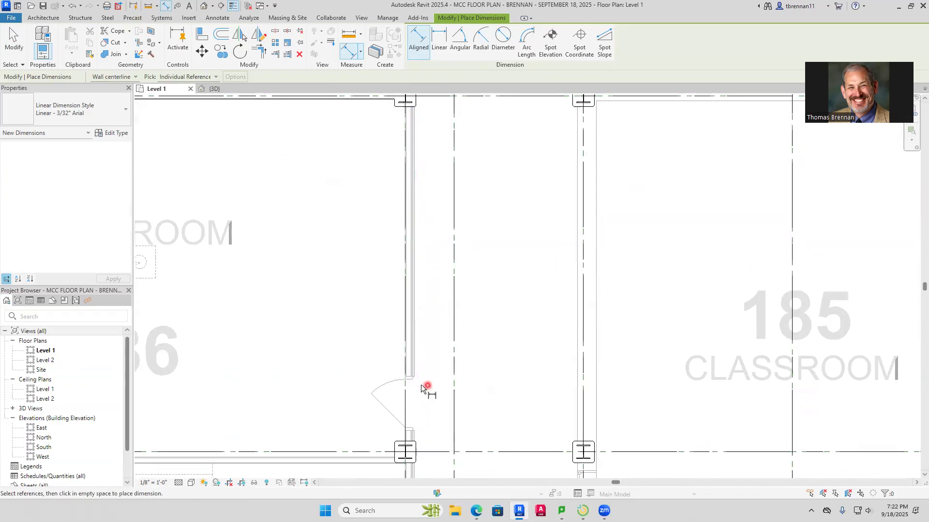
scroll(420, 384, "up", 6)
scroll(409, 373, "up", 3)
scroll(318, 343, "up", 3)
left_click(270, 348)
scroll(454, 365, "down", 3)
scroll(556, 358, "down", 3)
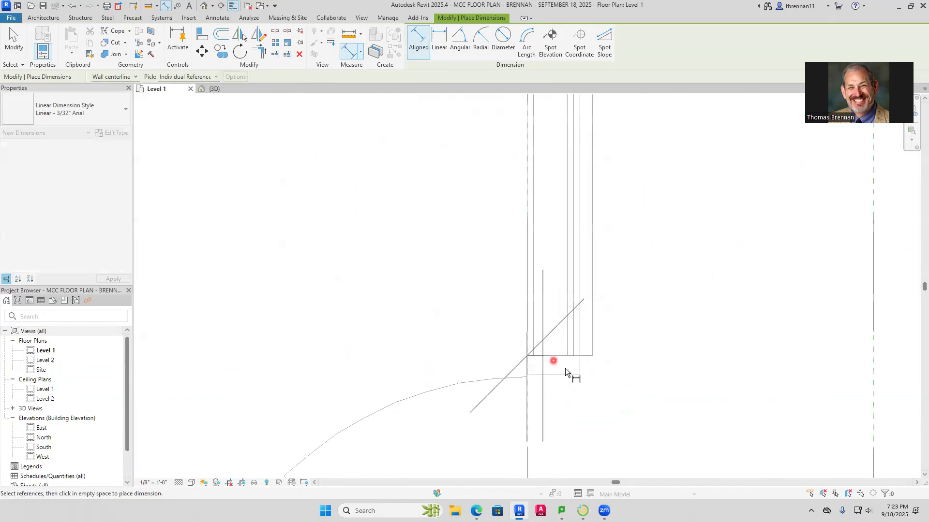
left_click(591, 352)
scroll(593, 352, "up", 4)
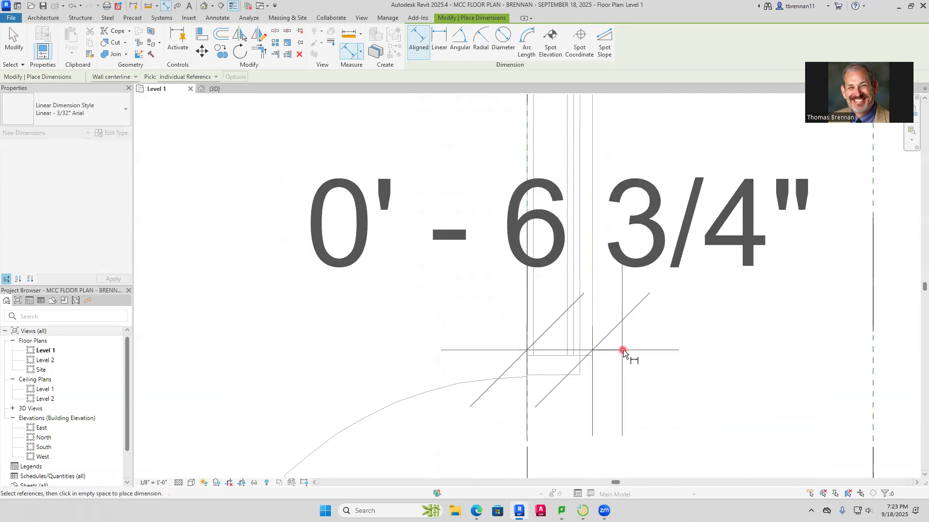
scroll(626, 299, "down", 3)
key("Escape")
key("Escape")
Draw a Generic - 6 3/4" architectural wall along grid 8 from the column at grid B south to the column just below Classroom 180's door
scroll(576, 282, "up", 4)
scroll(523, 295, "down", 5)
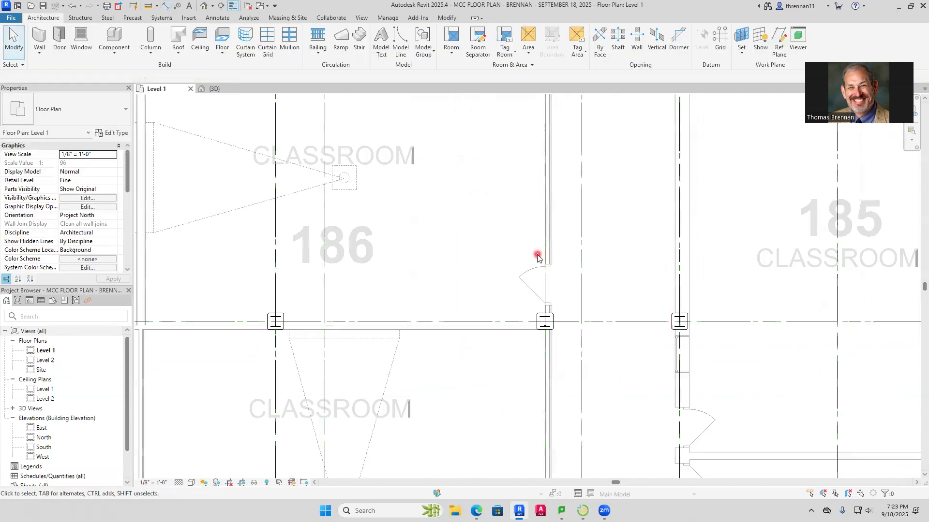
middle_click_drag(505, 233, 479, 293)
scroll(477, 271, "up", 2)
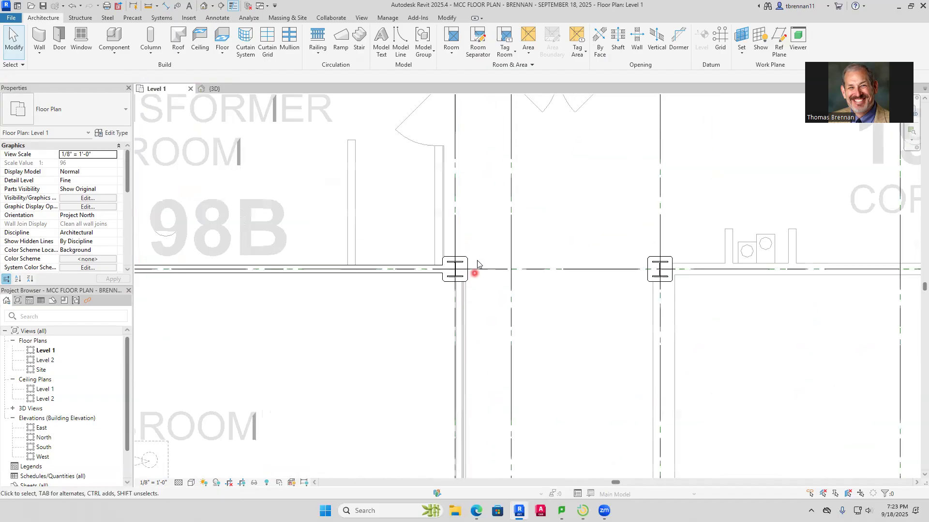
scroll(471, 276, "up", 2)
scroll(465, 288, "up", 2)
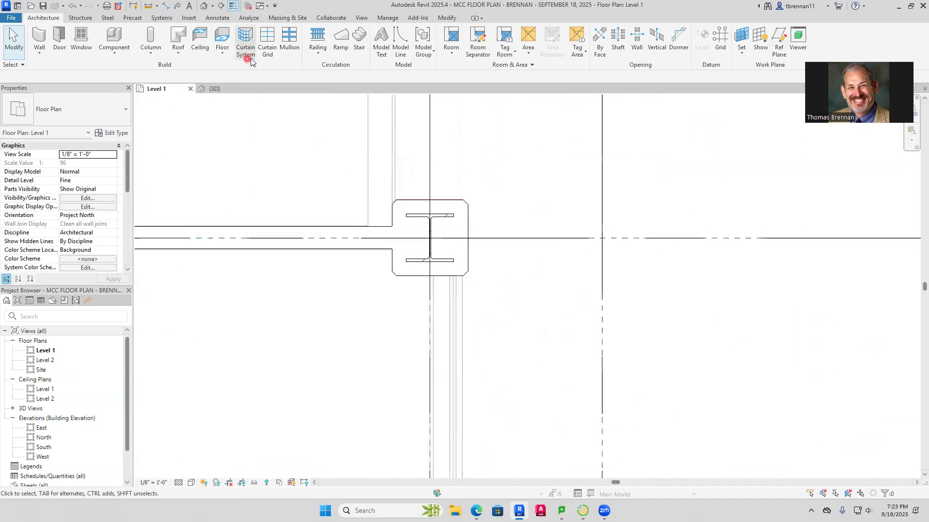
left_click(40, 52)
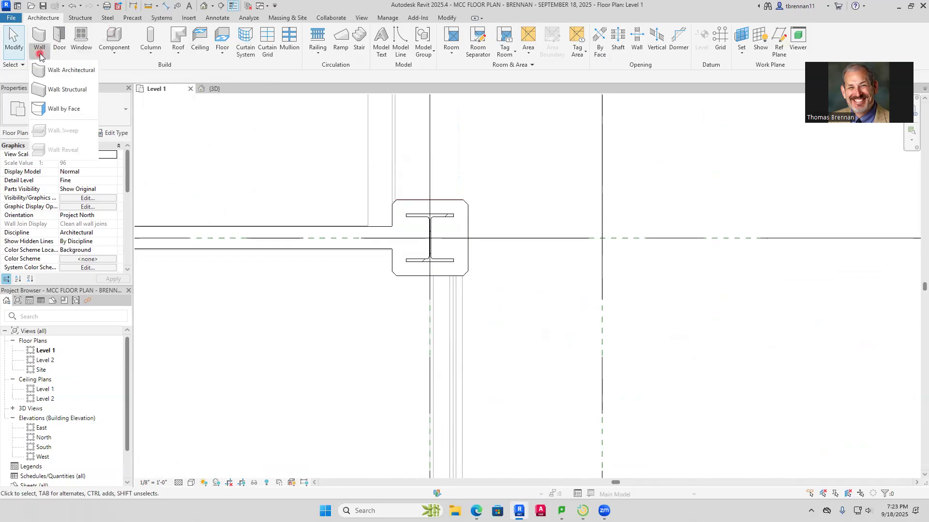
left_click(55, 71)
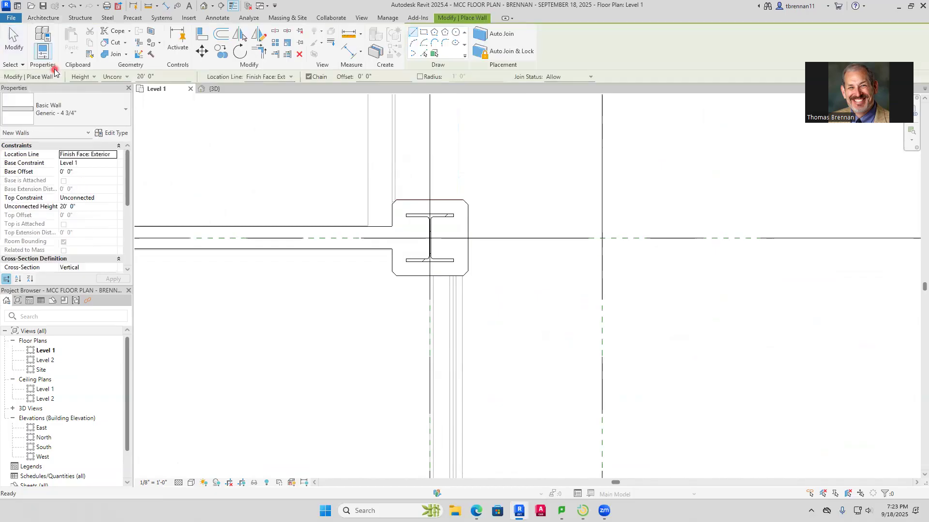
left_click(125, 109)
left_click(53, 202)
scroll(471, 300, "up", 3)
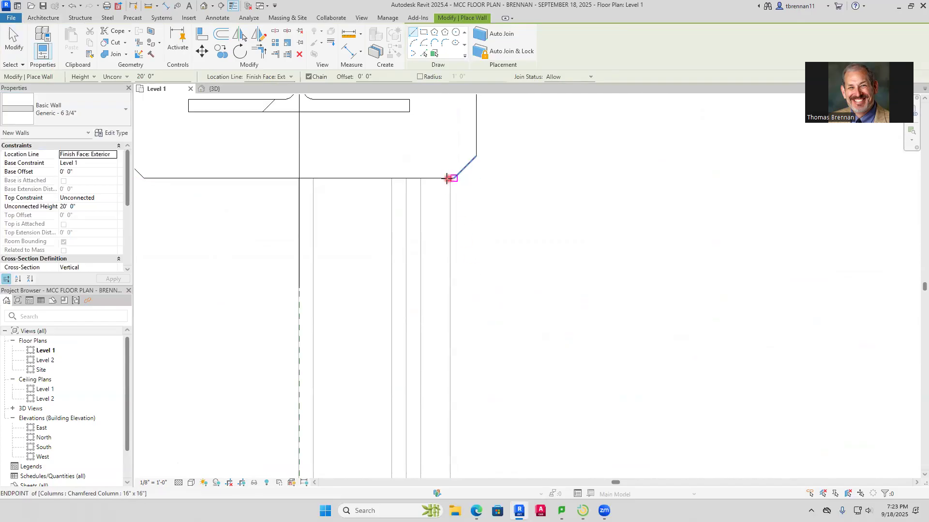
left_click(448, 178)
scroll(438, 349, "down", 10)
middle_click_drag(435, 367, 440, 121)
middle_click_drag(450, 339, 428, 132)
middle_click_drag(417, 357, 426, 67)
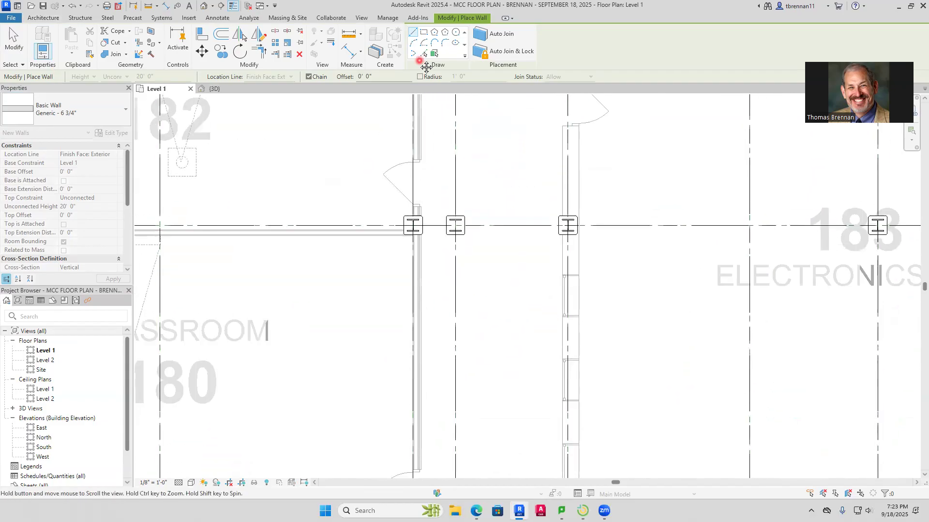
middle_click_drag(418, 321, 431, 93)
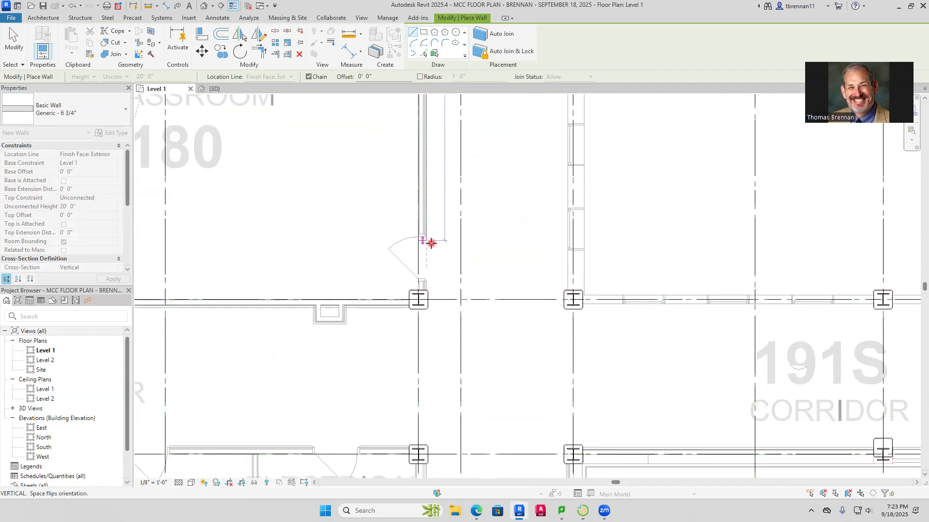
left_click(428, 296)
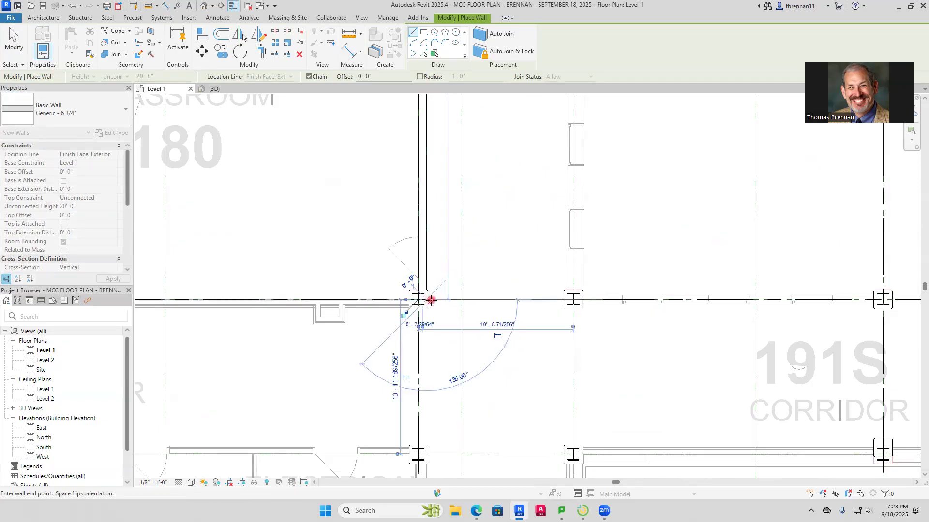
key("Escape")
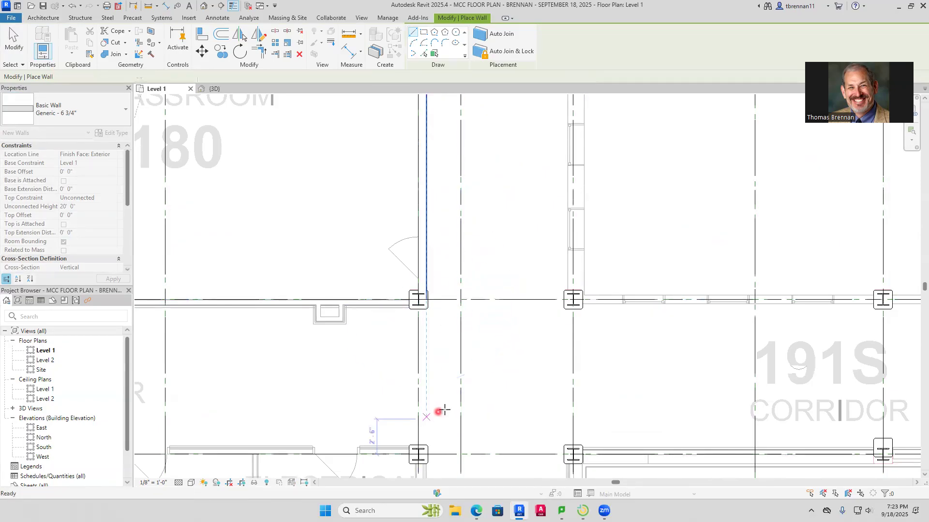
scroll(437, 411, "down", 3)
middle_click_drag(435, 412, 477, 265)
scroll(294, 301, "up", 1)
middle_click_drag(296, 303, 473, 273)
middle_click_drag(234, 290, 510, 289)
scroll(347, 261, "up", 7)
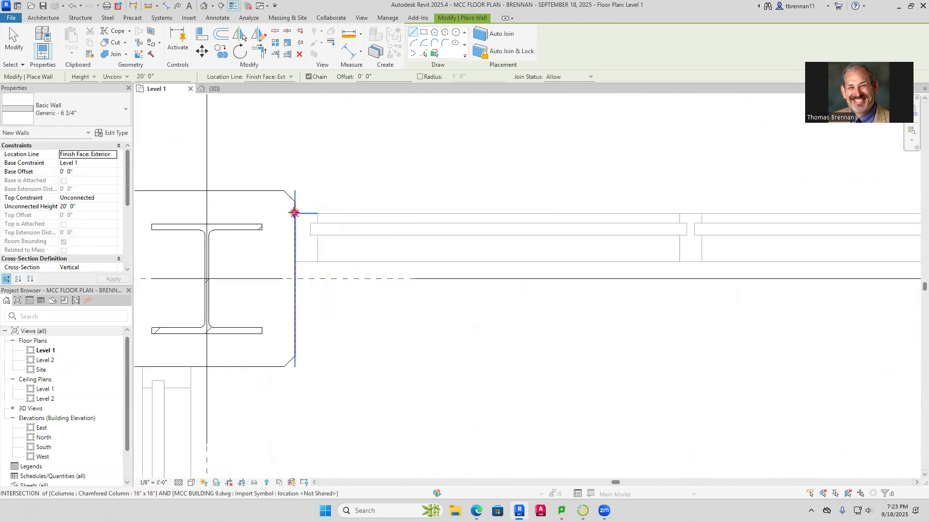
left_click(297, 210)
key("Escape")
key("Escape")
Measure the thickness of the imported windowed wall along grid F, just east of the column, with an aligned dimension
left_click(163, 7)
left_click(321, 214)
left_click(347, 269)
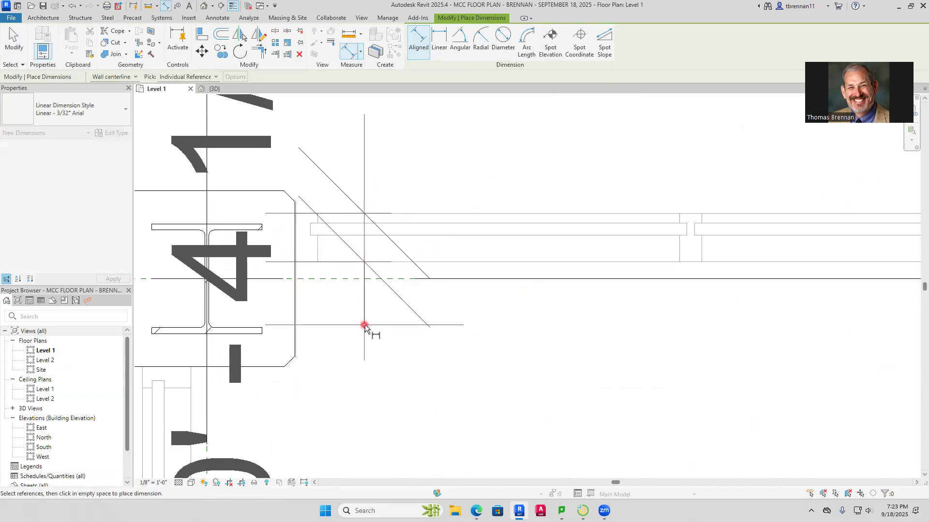
key("Escape")
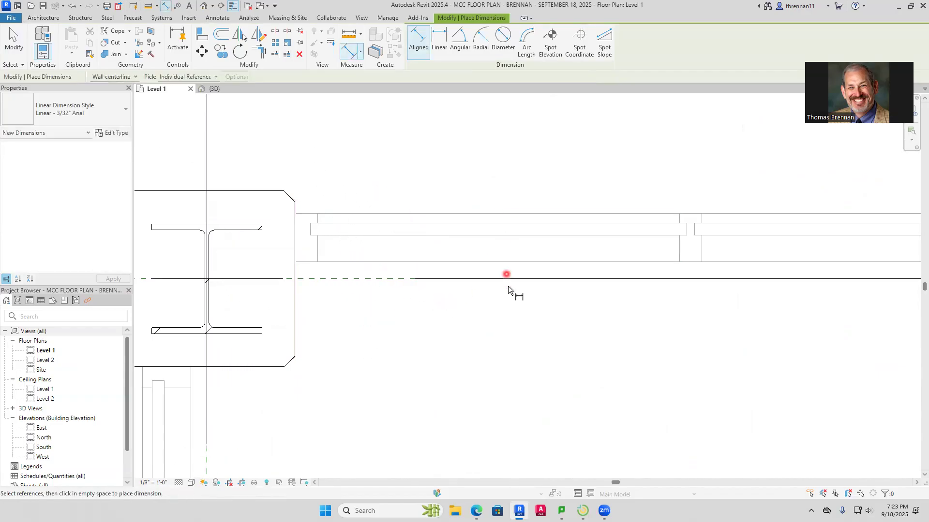
scroll(515, 333, "down", 6)
middle_click_drag(513, 332, 428, 352)
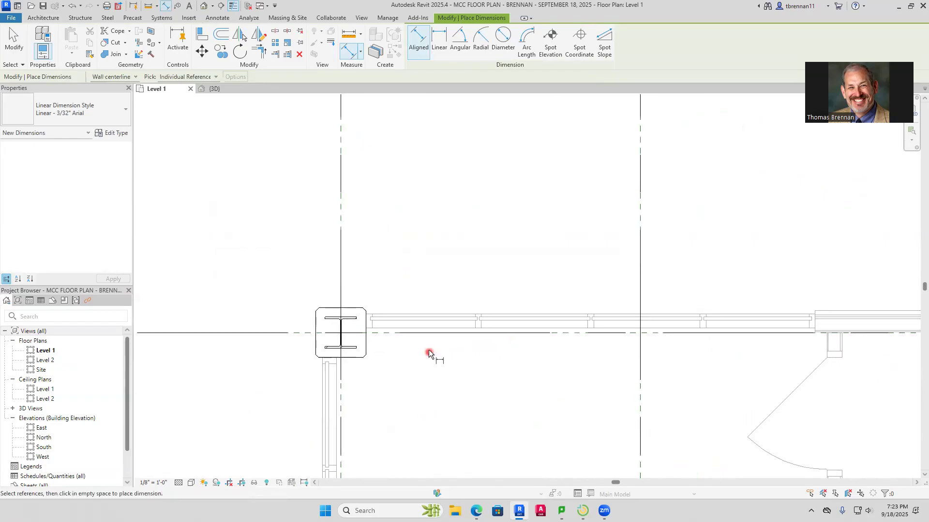
scroll(413, 316, "up", 4)
left_click(405, 312)
left_click(406, 362)
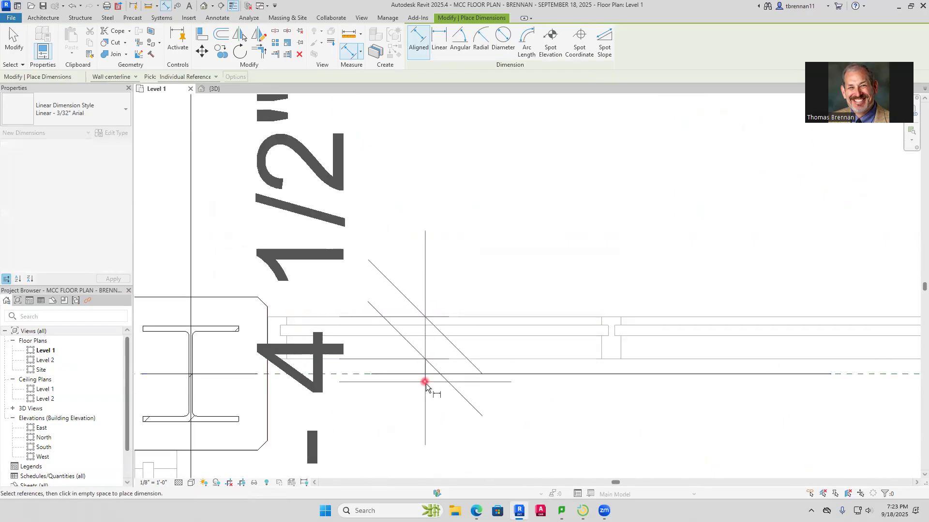
scroll(432, 377, "down", 3)
scroll(457, 366, "up", 3)
key("Escape")
key("Escape")
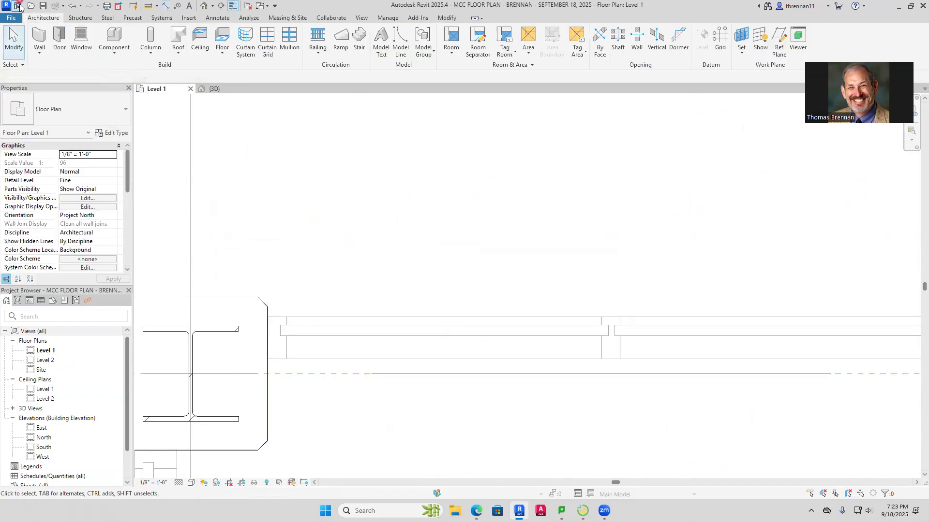
Draw a Generic - 4 3/4" architectural wall along grid F from the column's east face to the start of the thicker imported wall
left_click(40, 56)
left_click(62, 76)
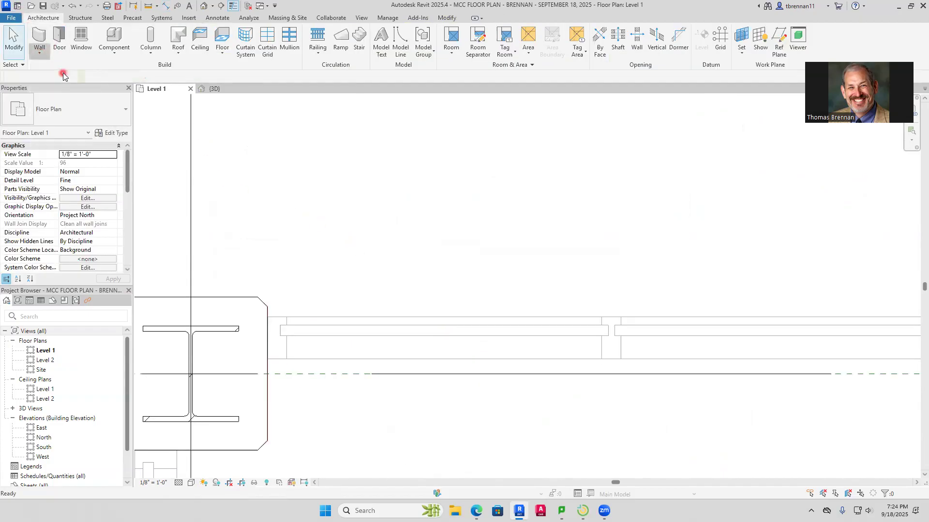
left_click(124, 118)
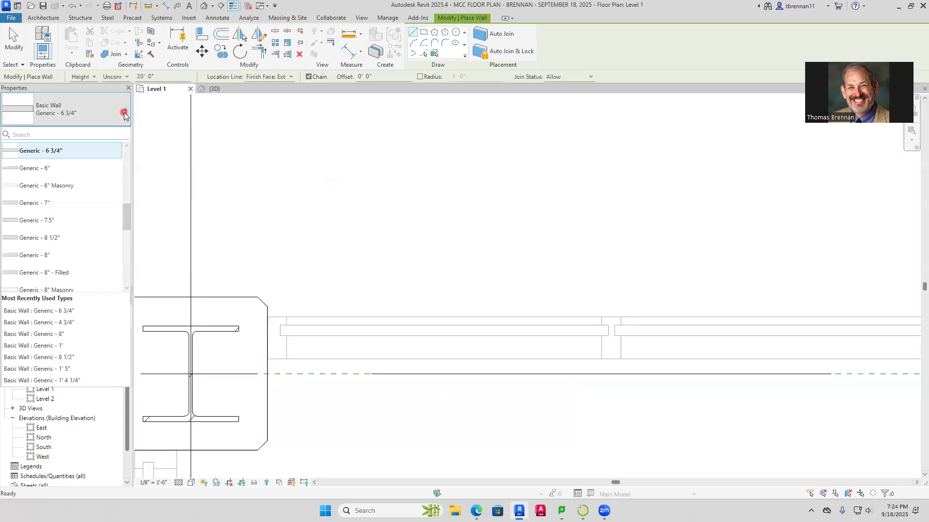
left_click_drag(128, 216, 130, 202)
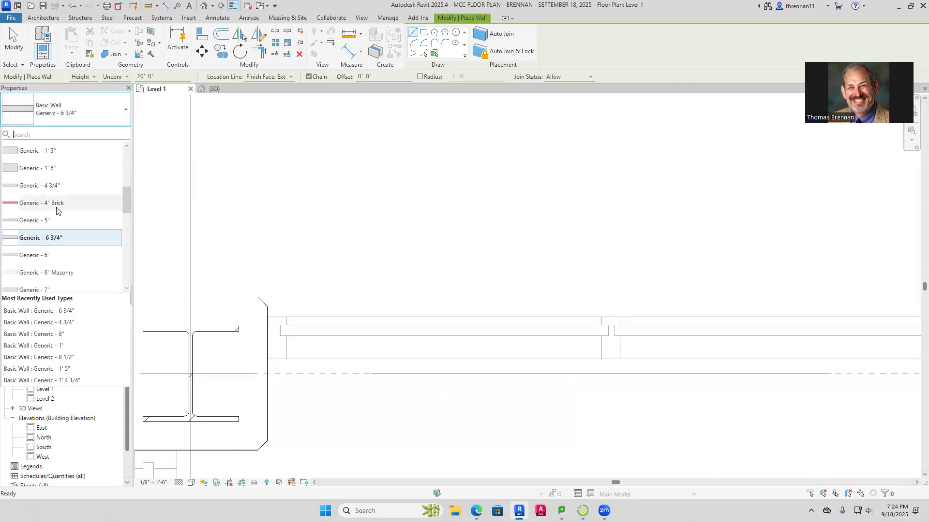
left_click(50, 187)
scroll(291, 343, "up", 3)
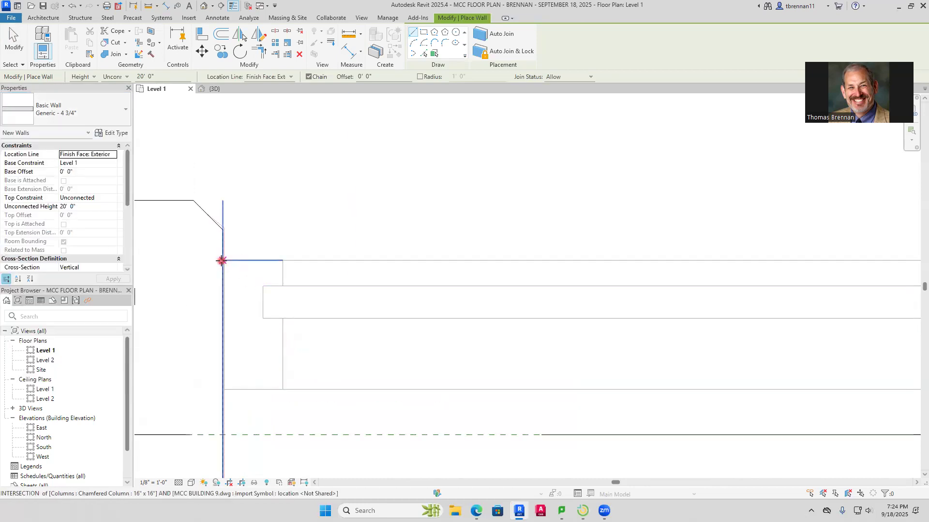
left_click(223, 260)
scroll(391, 268, "down", 7)
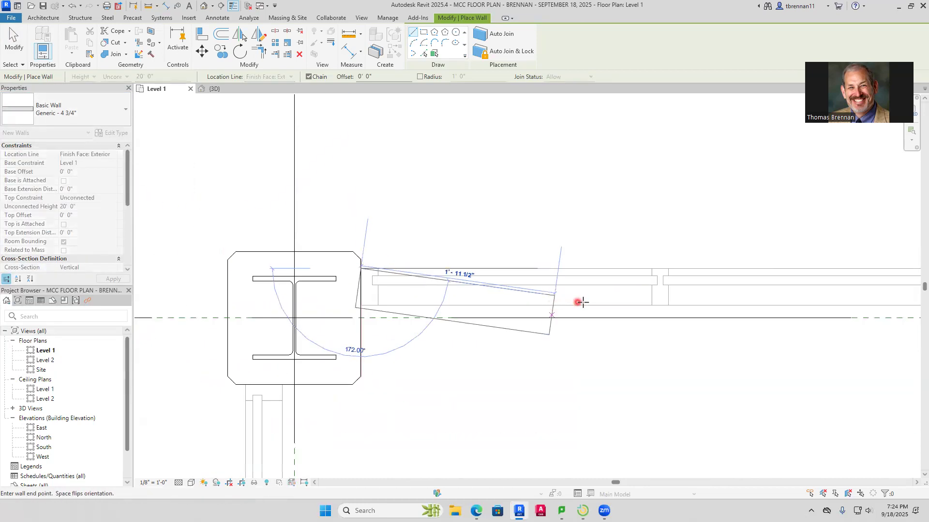
middle_click_drag(574, 308, 172, 309)
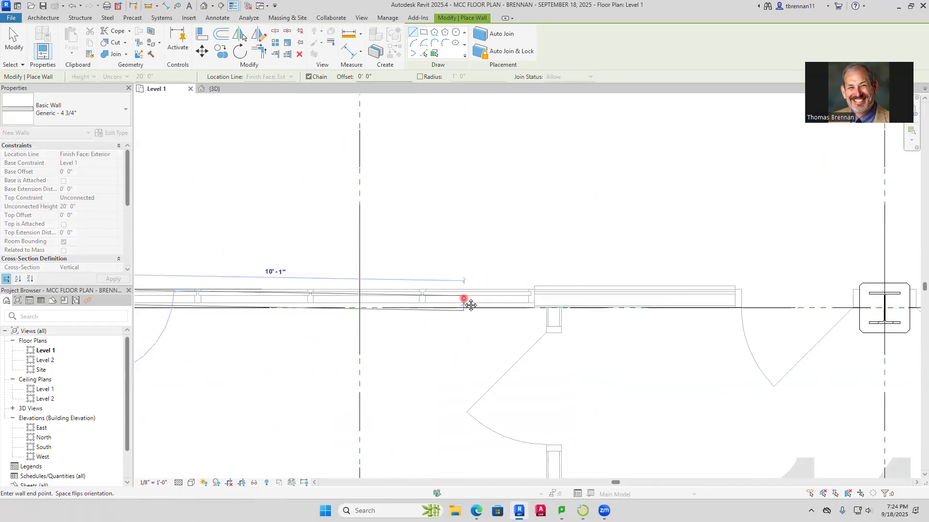
middle_click_drag(469, 305, 264, 300)
left_click(330, 290)
key("Escape")
key("Escape")
Measure the thickness of the thicker imported wall segment along grid F with an aligned dimension
scroll(358, 294, "up", 5)
scroll(302, 227, "down", 2)
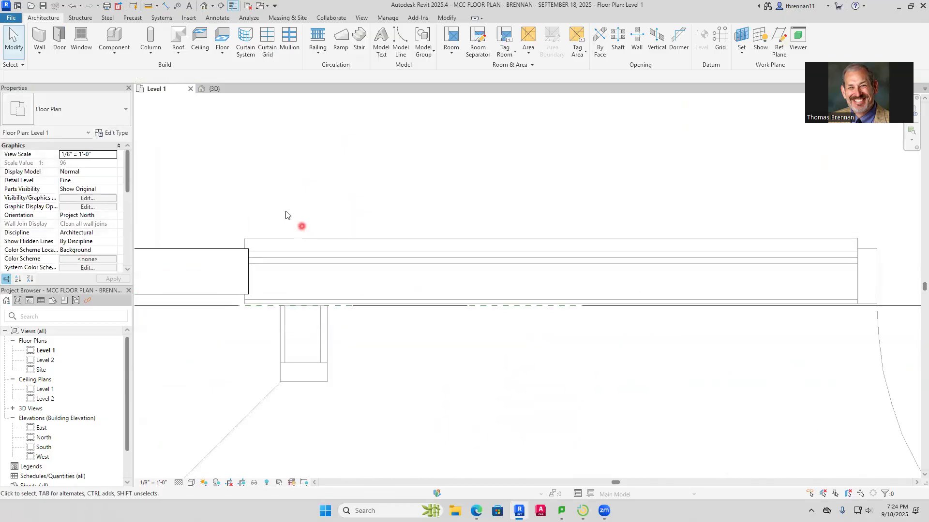
left_click(168, 6)
left_click(335, 236)
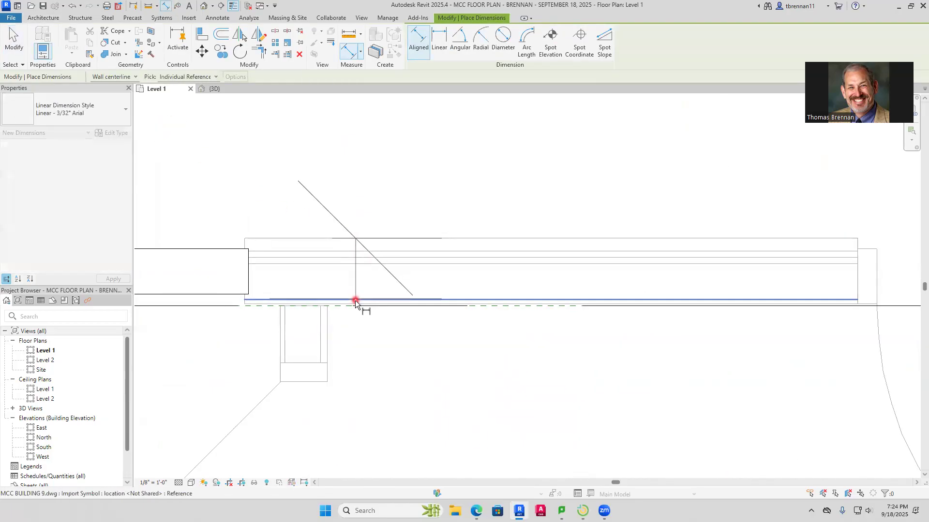
scroll(353, 303, "up", 3)
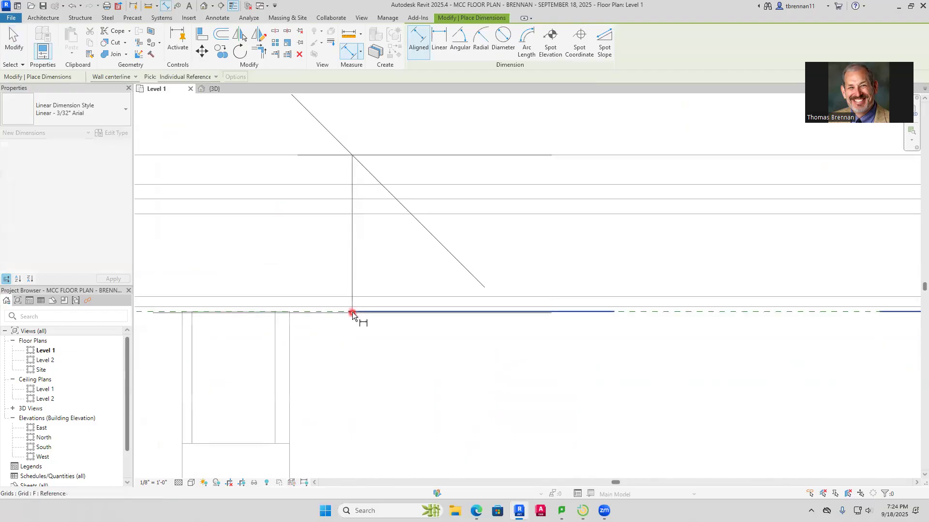
scroll(352, 306, "up", 3)
scroll(507, 371, "down", 5)
key("Escape")
key("Escape")
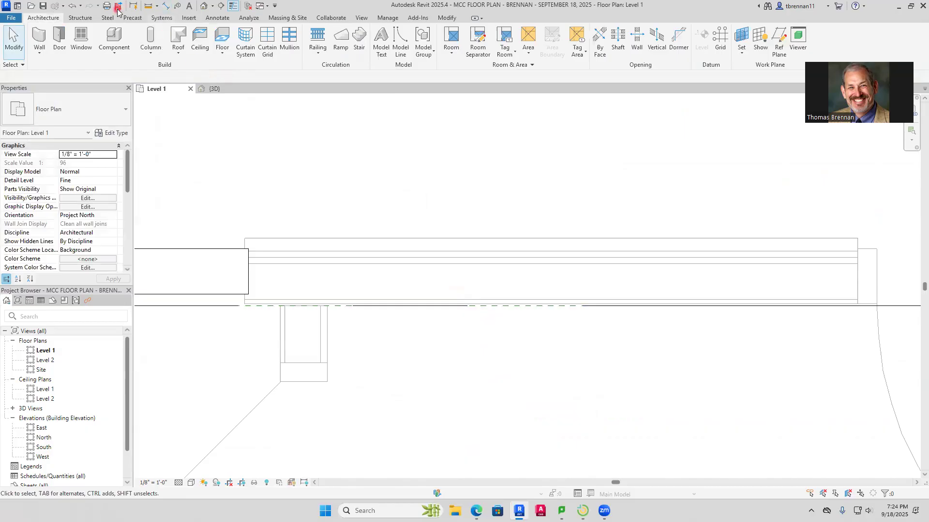
Draw a Generic - 6 3/4" architectural wall along grid F from the thinner wall's east end to the column at Electrical Closet 198C's northeast corner
left_click(39, 52)
left_click(68, 72)
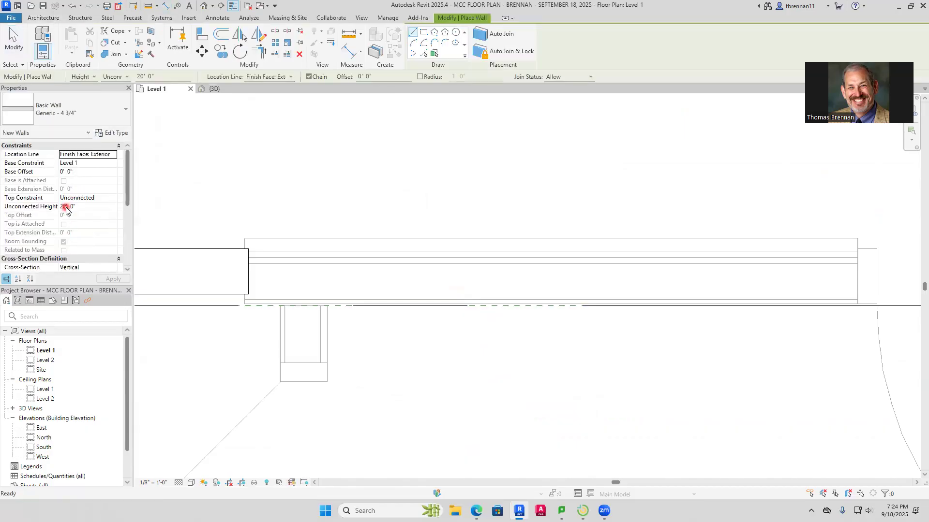
left_click(126, 117)
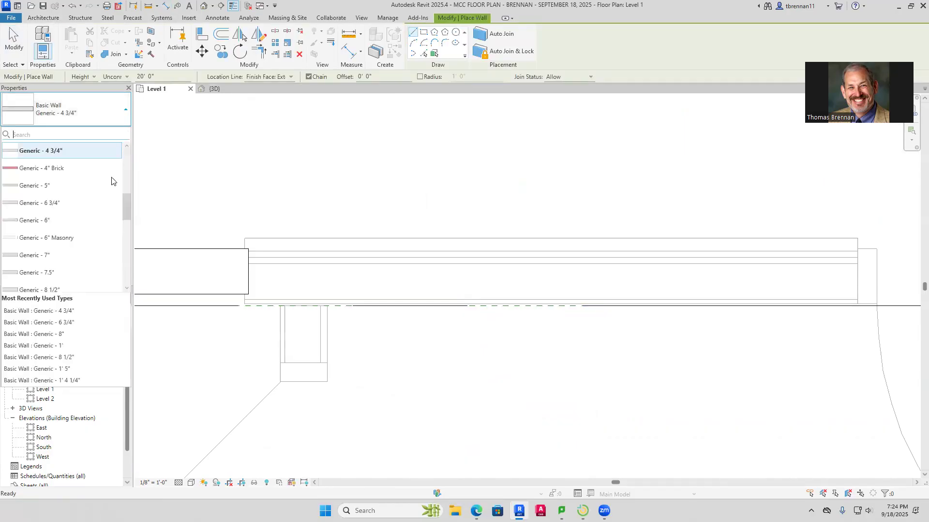
left_click(77, 323)
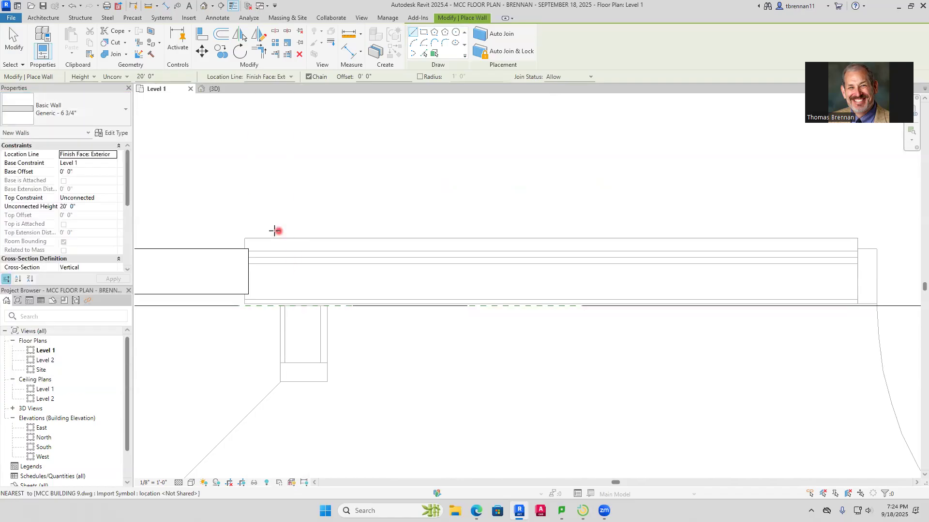
left_click(244, 238)
scroll(385, 234, "down", 5)
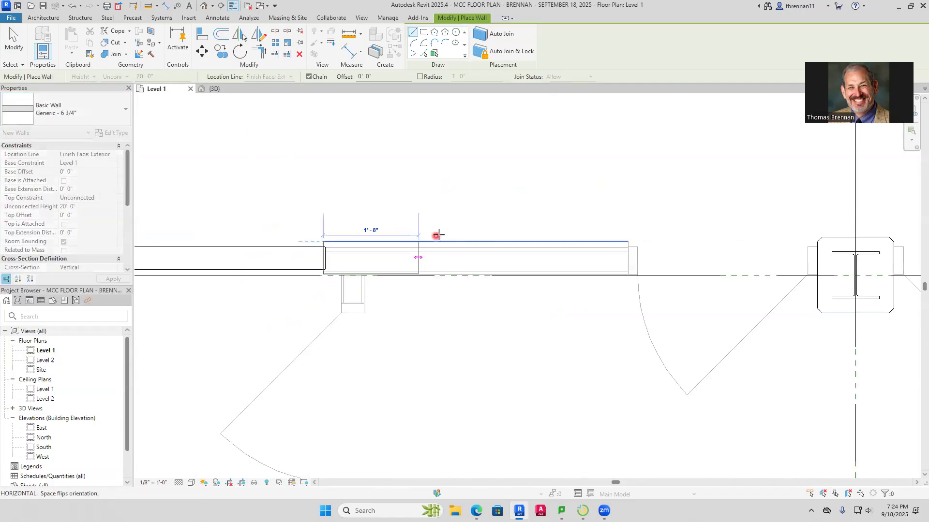
middle_click_drag(462, 246, 160, 212)
middle_click_drag(538, 243, 137, 253)
middle_click_drag(524, 240, 444, 275)
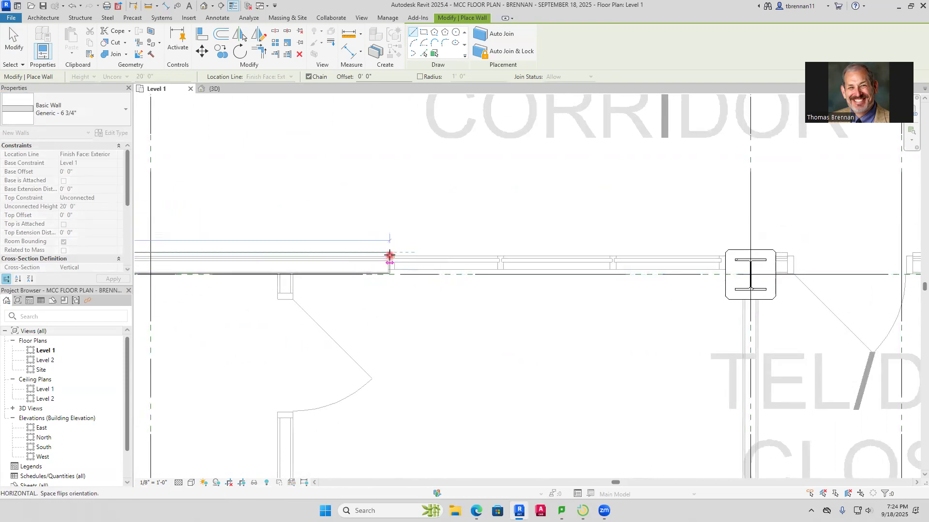
middle_click_drag(487, 291, 233, 307)
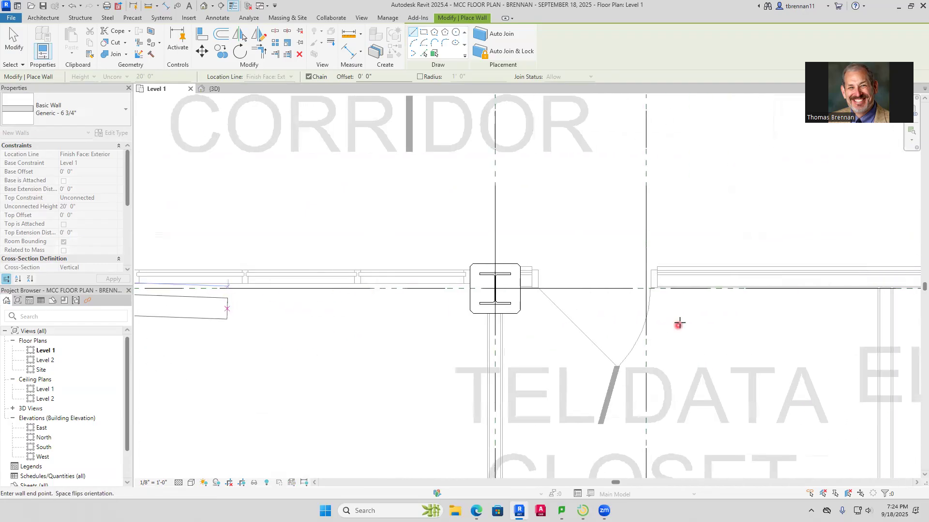
scroll(679, 323, "down", 1)
middle_click_drag(717, 290, 276, 318)
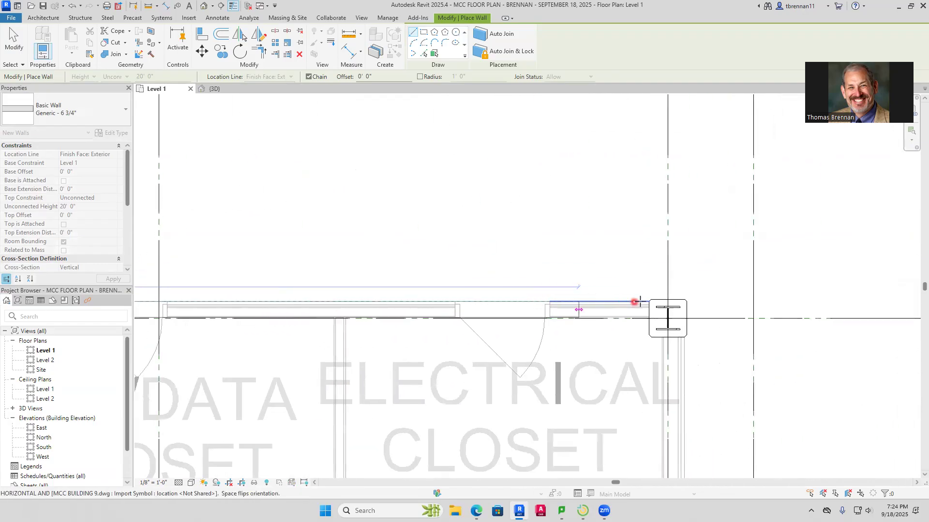
left_click(668, 302)
Start an aligned dimension to measure the imported wall on the east side of Electrical Closet 198C, below the column
scroll(694, 339, "down", 2)
mouse_move(644, 357)
middle_mouse_down()
mouse_move(353, 336)
mouse_move(382, 239)
middle_mouse_up()
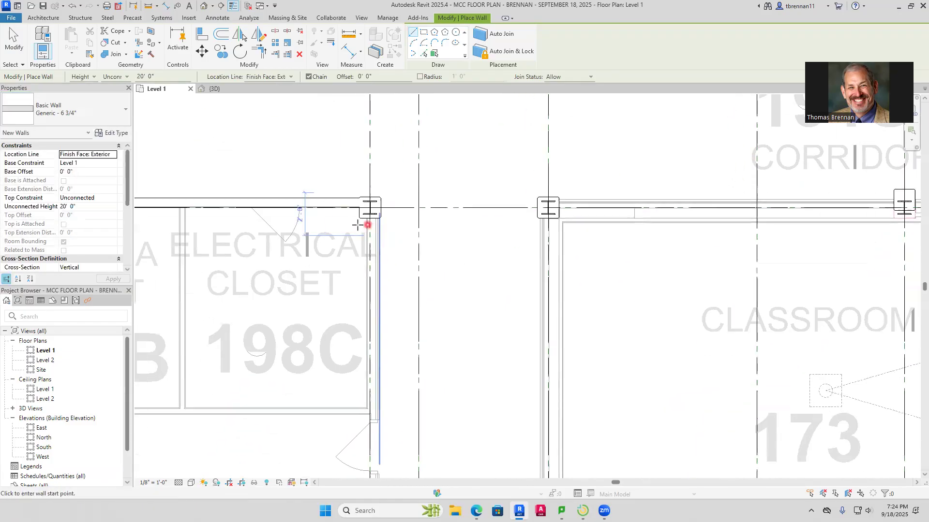
scroll(357, 225, "up", 3)
key("d")
key("i")
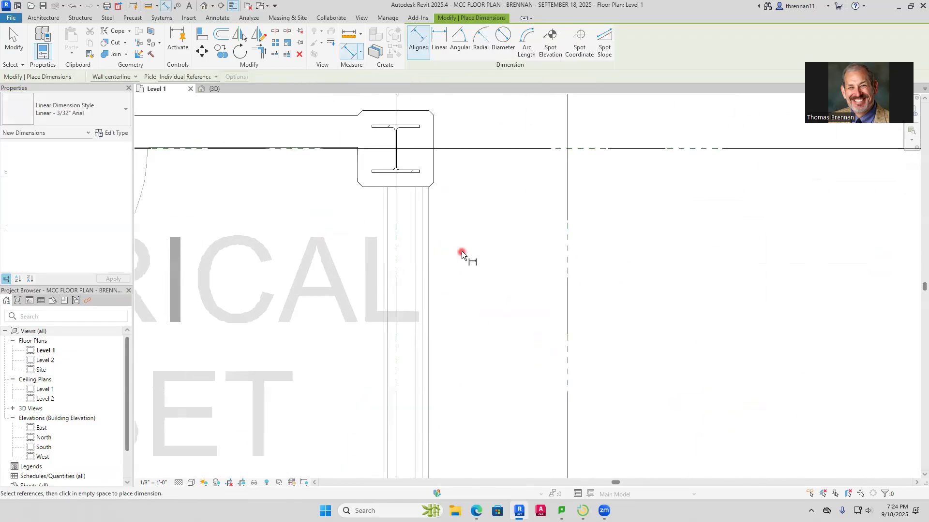
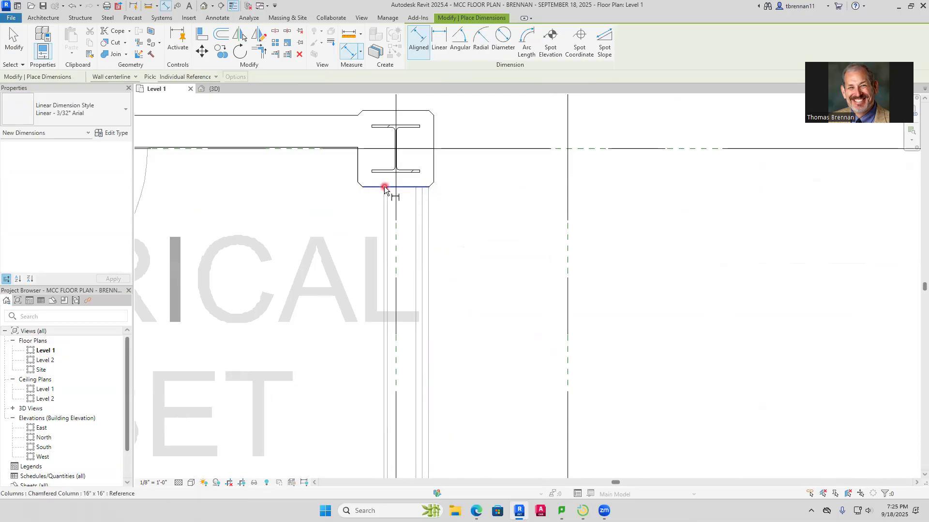
scroll(384, 188, "up", 2)
key("Escape")
key("Escape")
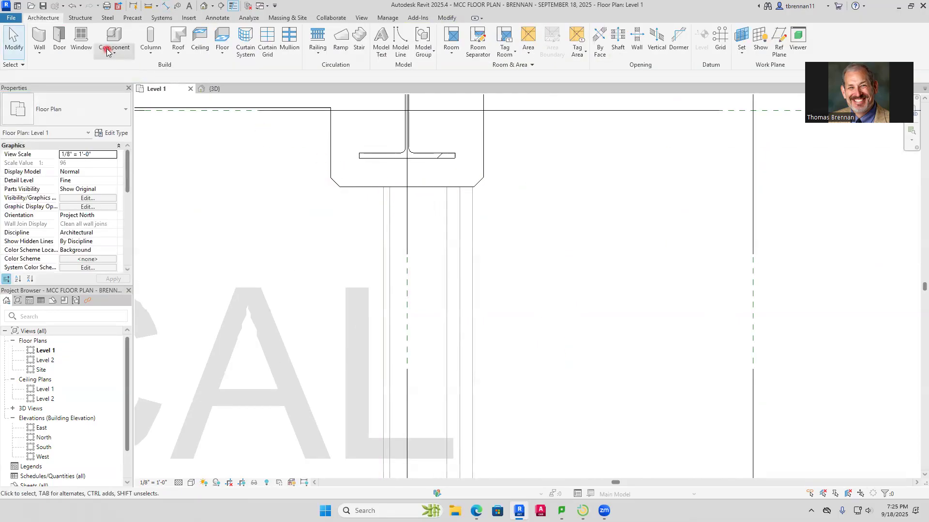
key("w")
key("a")
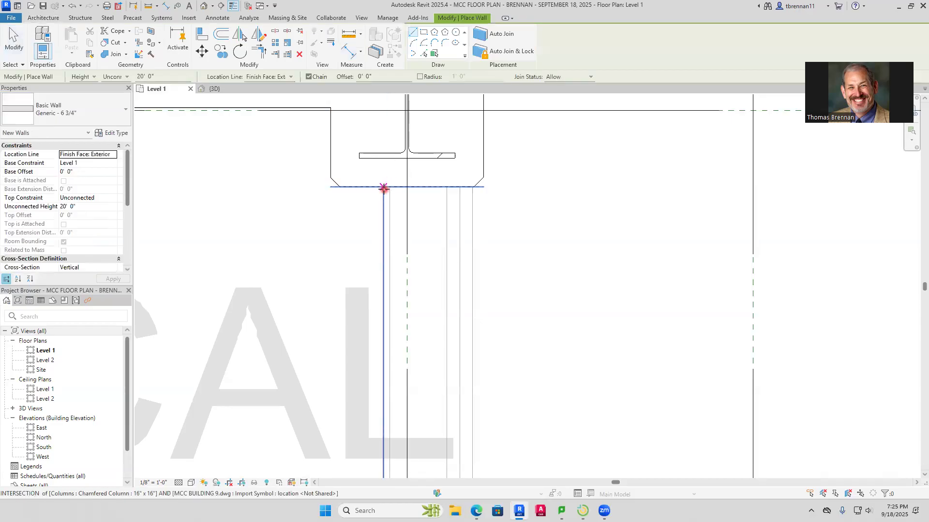
left_click(384, 188)
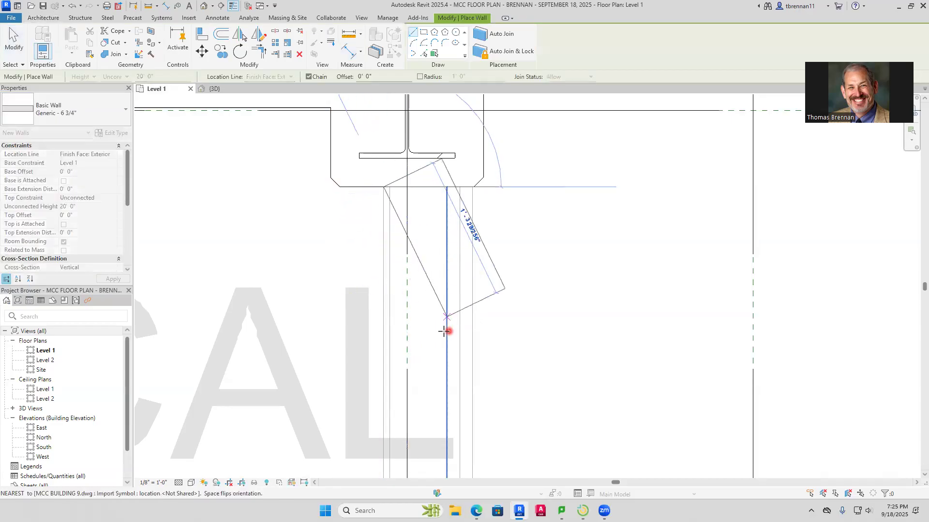
key("Escape")
key("Escape")
Measure the overall thickness of the imported wall below the column at Electrical Closet 198C with an aligned dimension
scroll(504, 325, "down", 2)
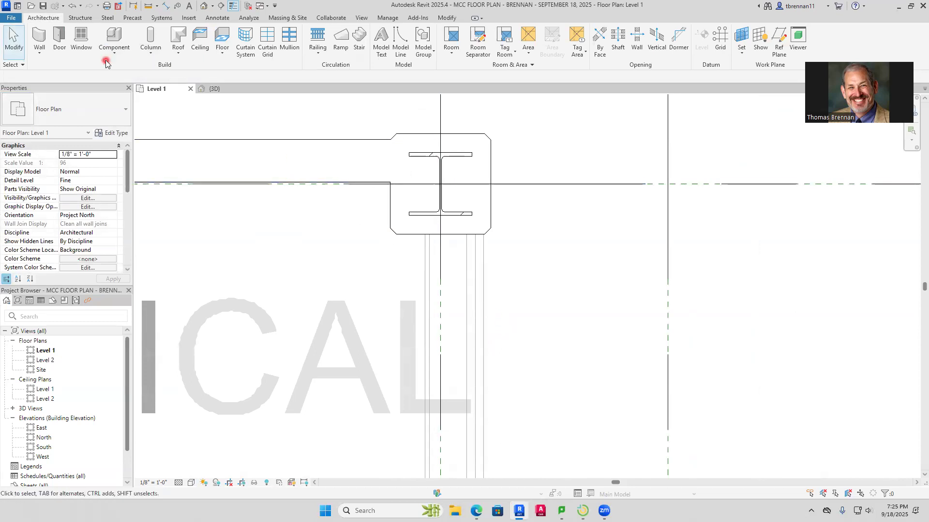
left_click(167, 7)
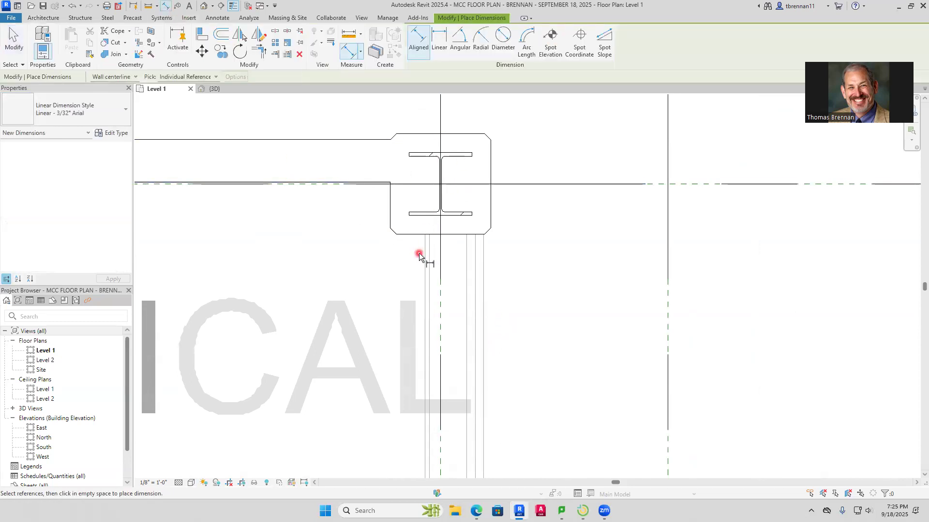
left_click(484, 284)
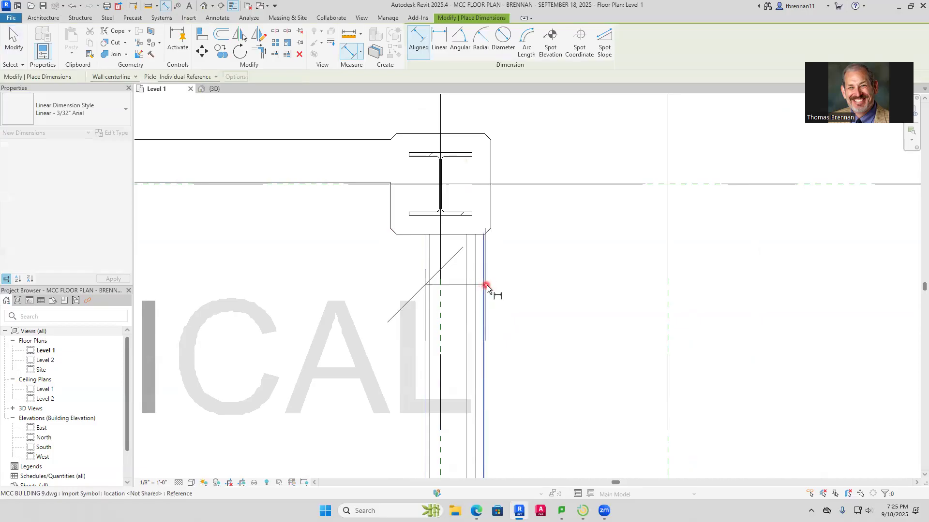
key("Escape")
key("Escape")
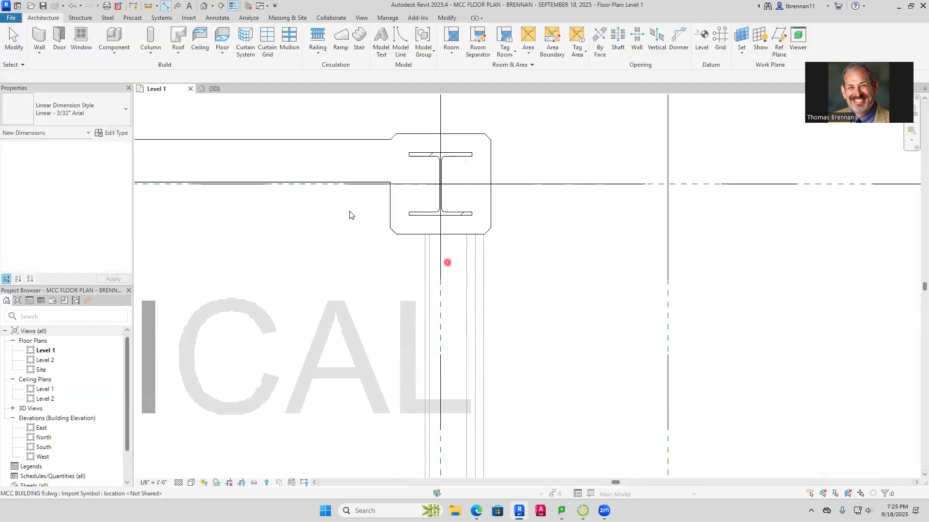
Draw a Generic - 8 1/2" architectural wall from the column at Electrical Closet 198C south to the column at Classroom 170's southeast corner
left_click(42, 53)
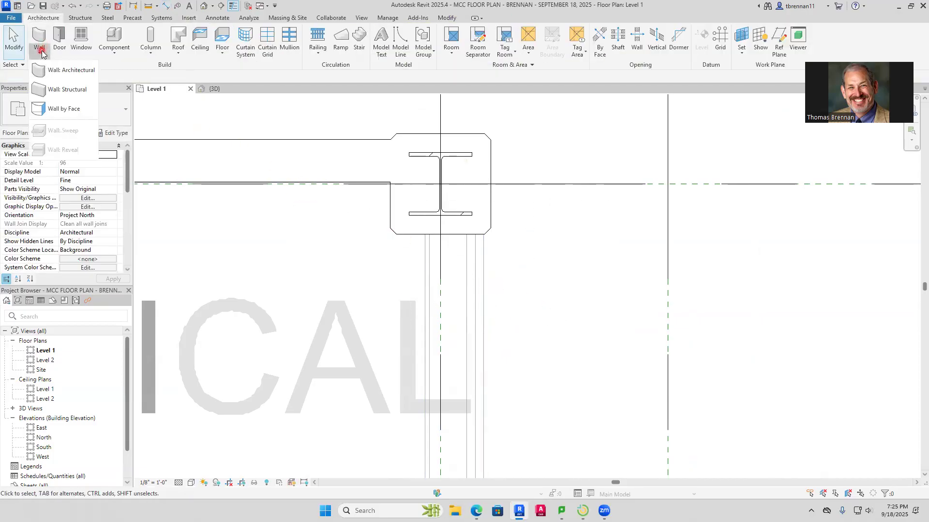
left_click(69, 74)
left_click(126, 122)
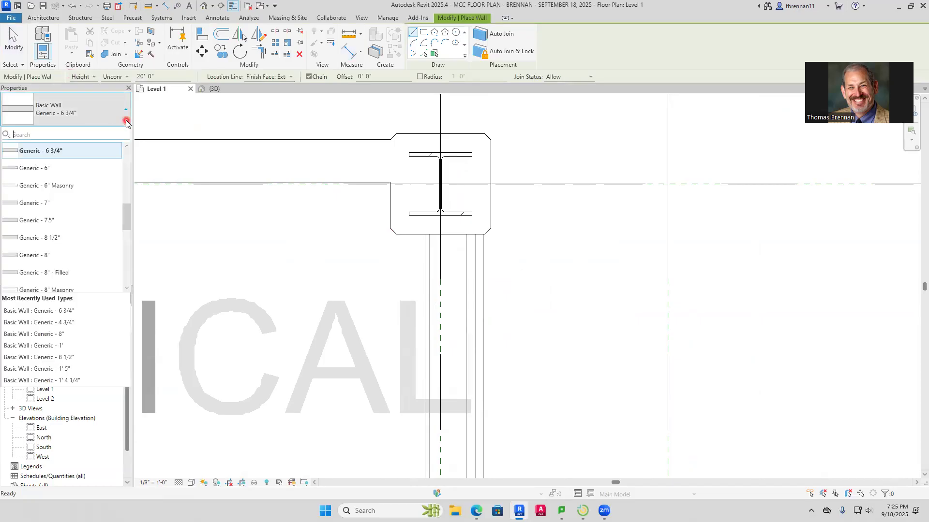
scroll(121, 227, "down", 1)
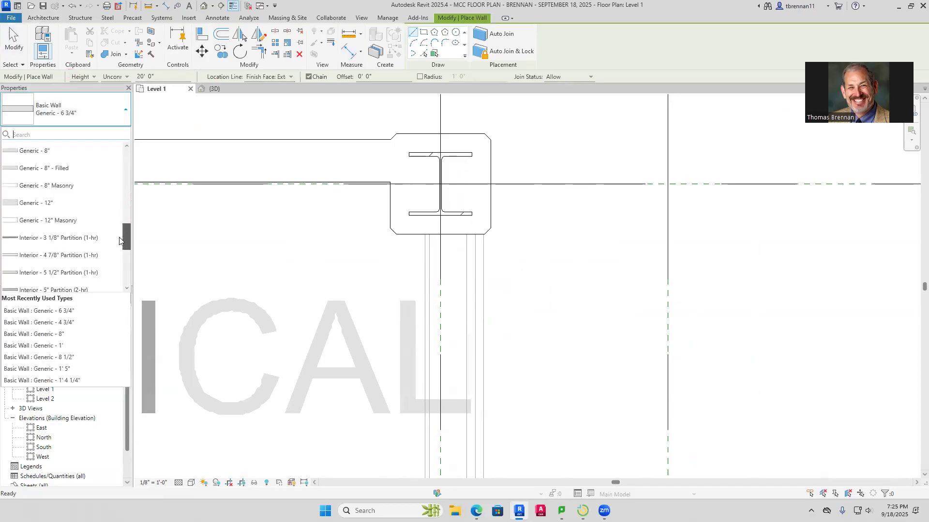
left_click_drag(121, 240, 119, 274)
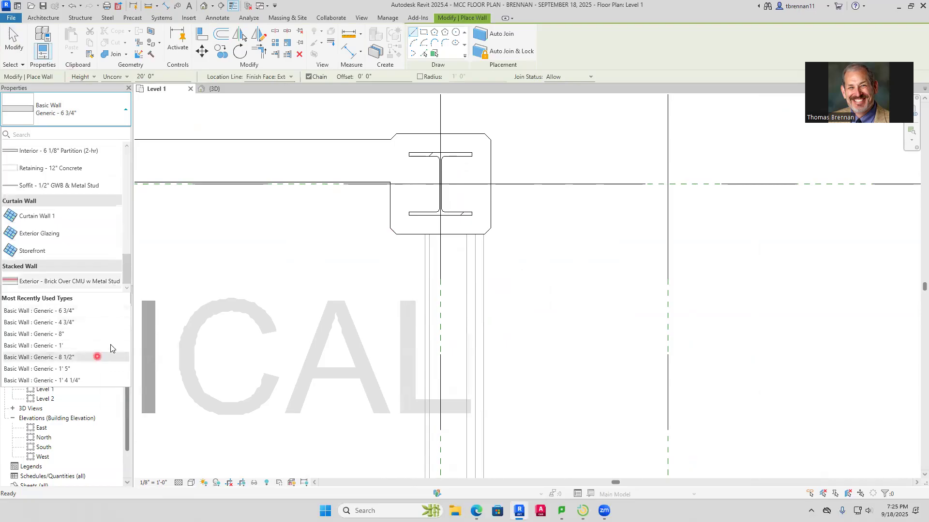
left_click(98, 356)
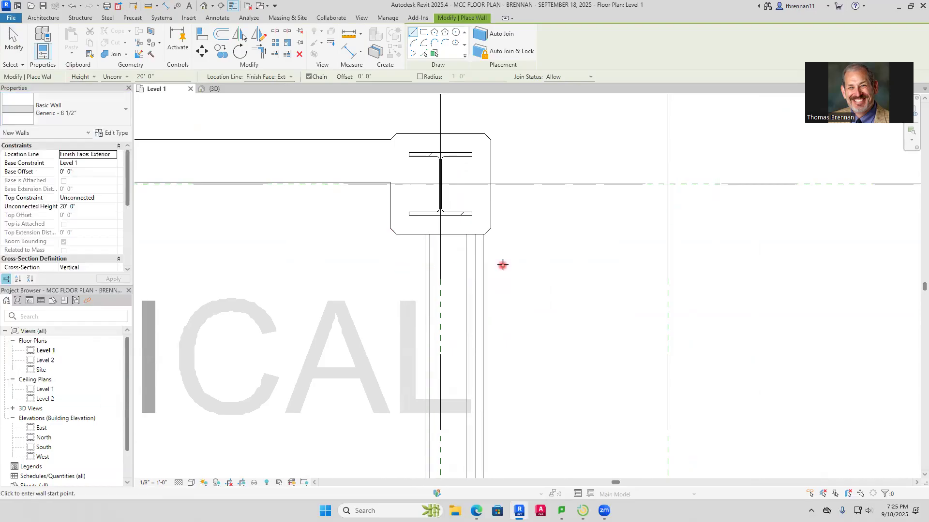
left_click(484, 236)
scroll(485, 346, "down", 5)
scroll(474, 368, "down", 1)
middle_click_drag(474, 362, 436, 178)
middle_click_drag(448, 339, 422, 141)
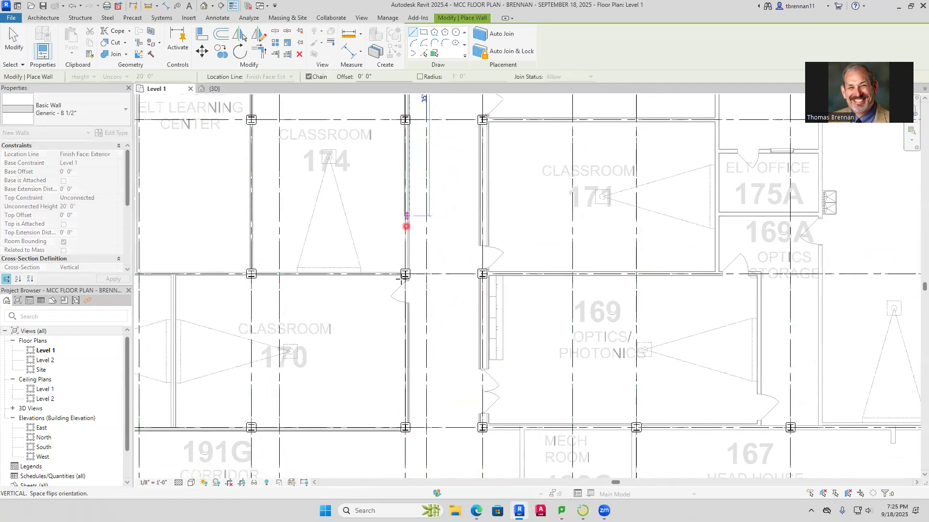
middle_click_drag(405, 347, 404, 173)
scroll(394, 208, "up", 6)
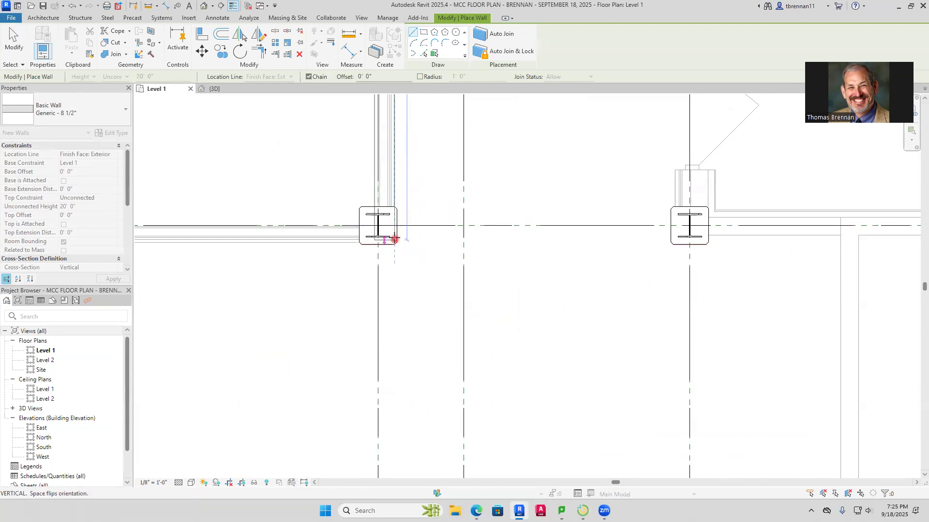
left_click(396, 226)
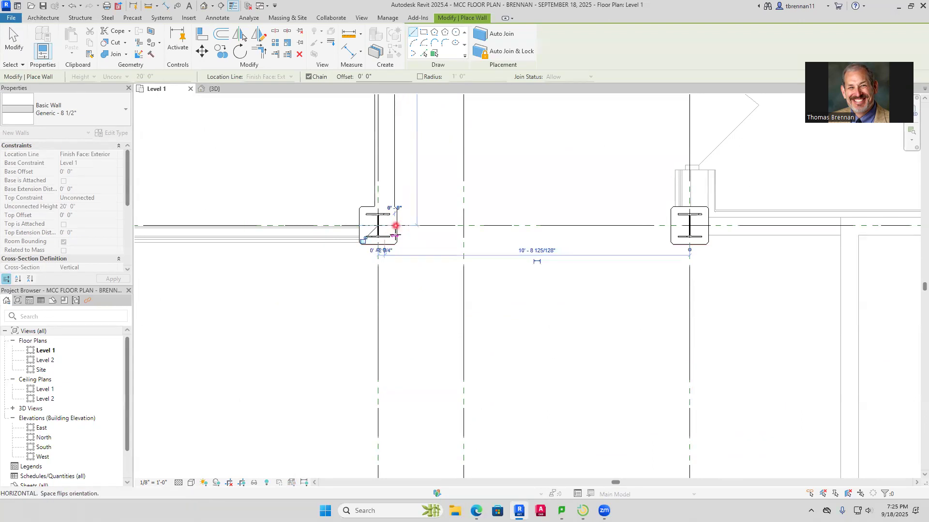
key("Escape")
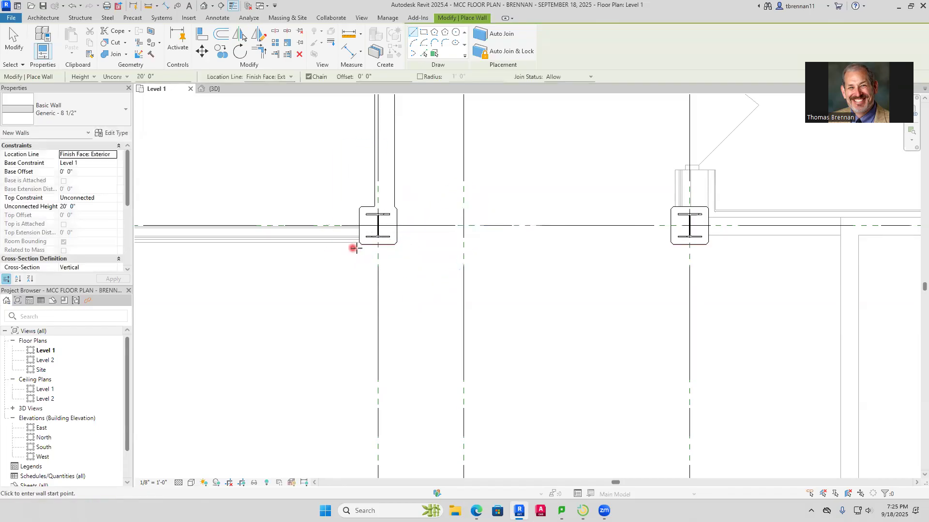
scroll(358, 242, "up", 3)
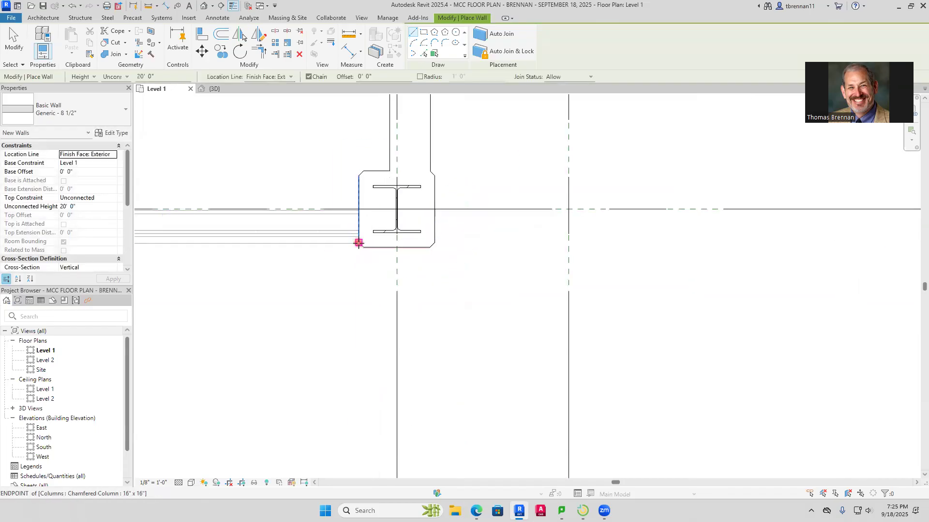
left_click(358, 242)
key("Escape")
scroll(493, 274, "down", 5)
middle_click_drag(524, 275, 269, 305)
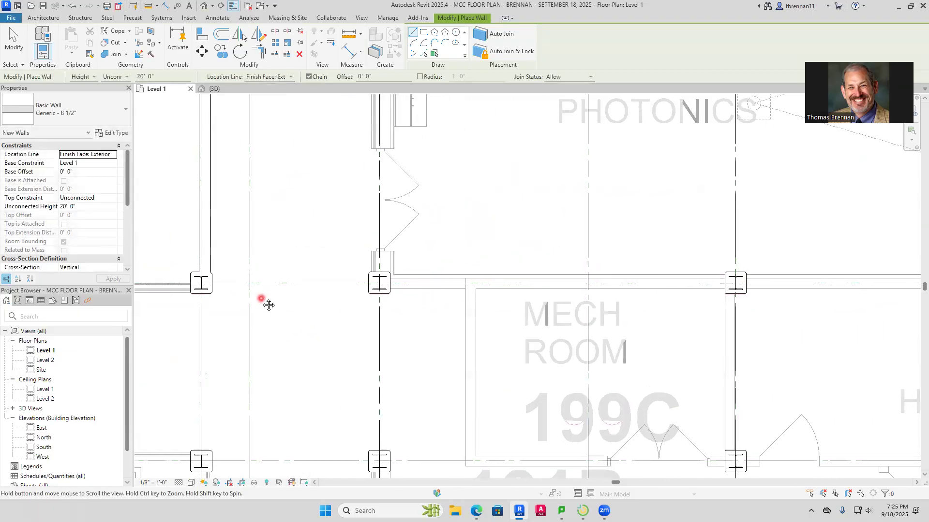
scroll(334, 272, "down", 2)
middle_click_drag(325, 221, 355, 237)
scroll(389, 308, "up", 7)
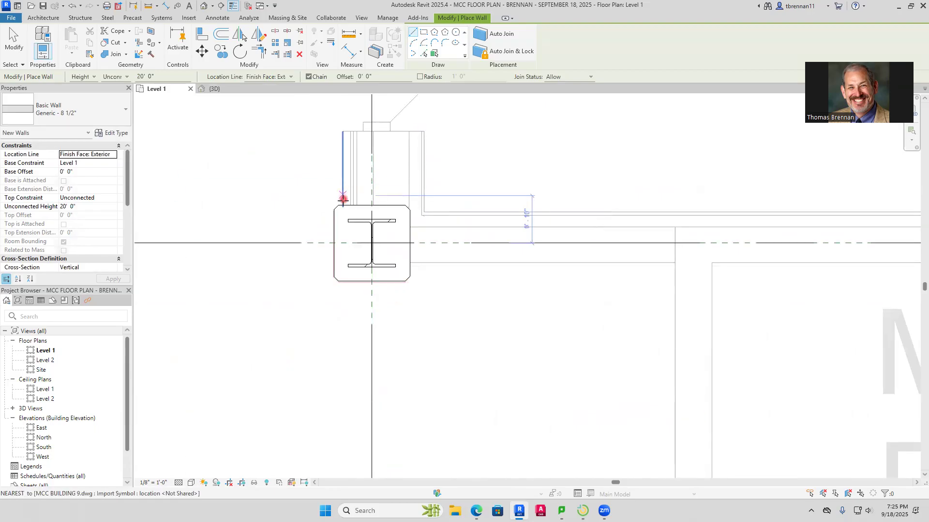
left_click(342, 202)
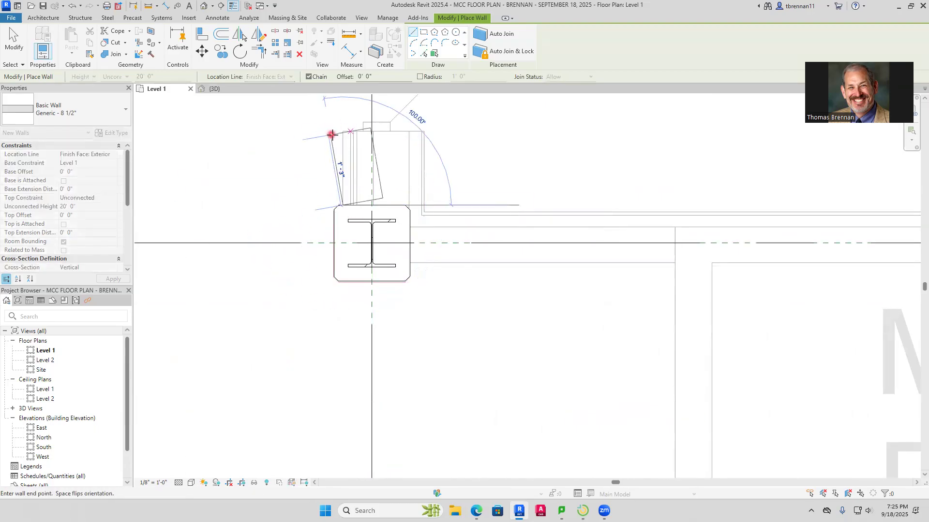
key("Escape")
scroll(306, 174, "down", 3)
scroll(283, 226, "down", 4)
scroll(454, 208, "up", 2)
middle_click_drag(356, 263, 514, 260)
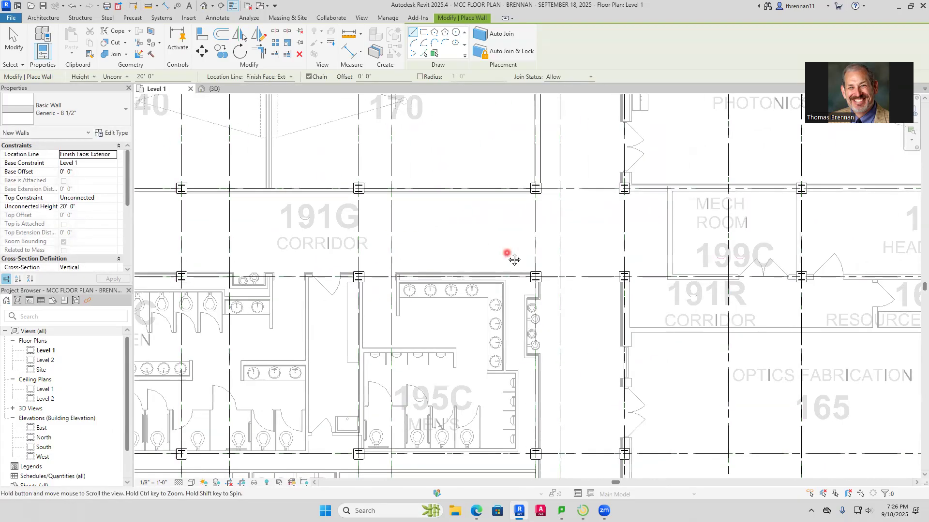
scroll(438, 226, "down", 2)
key("Escape")
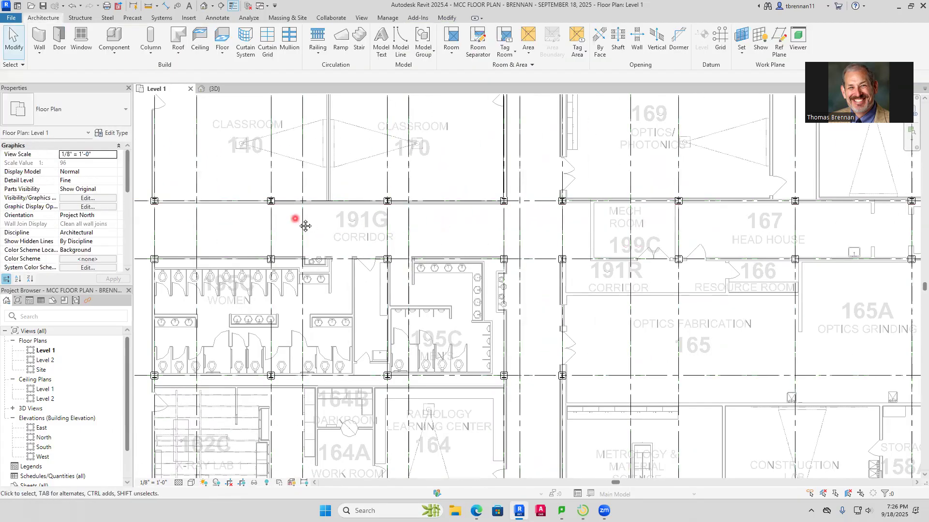
Measure the thickness of the imported wall on the north side of Corridor 191G, east of the corner column, with an aligned dimension
middle_click_drag(305, 226, 379, 249)
scroll(364, 207, "up", 3)
scroll(415, 242, "up", 3)
scroll(423, 277, "up", 3)
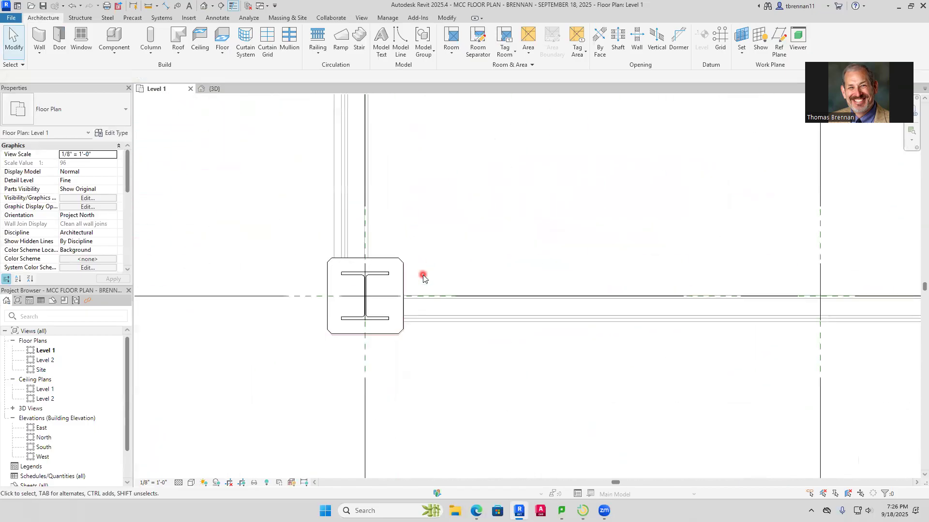
scroll(425, 274, "up", 2)
middle_click_drag(421, 269, 359, 230)
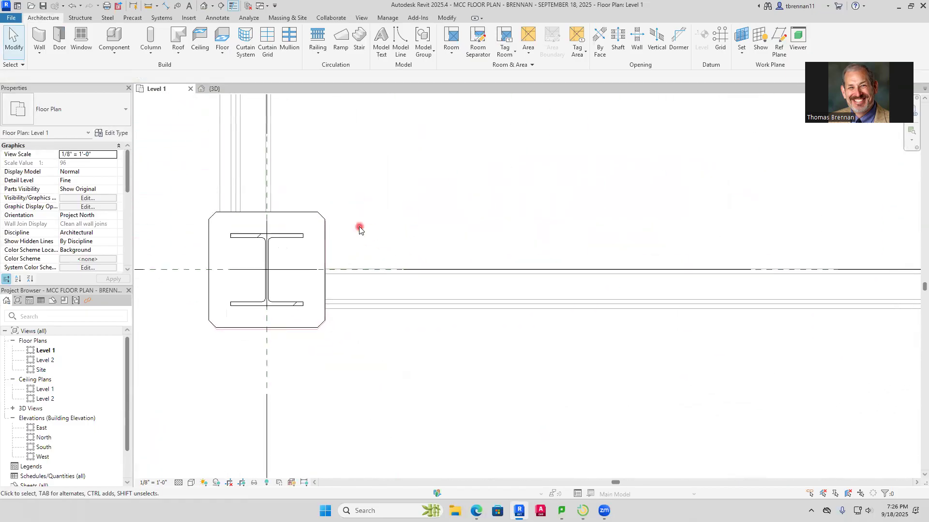
left_click(167, 6)
scroll(371, 320, "up", 4)
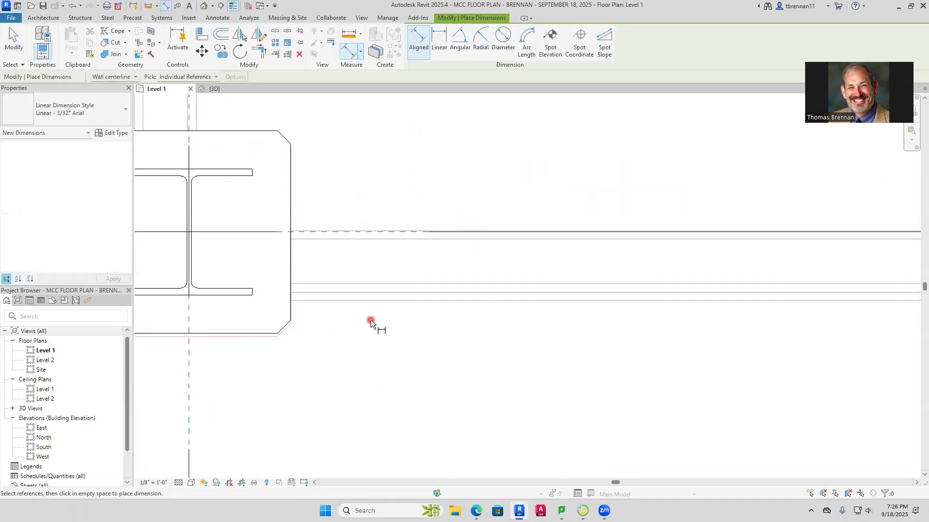
left_click(366, 289)
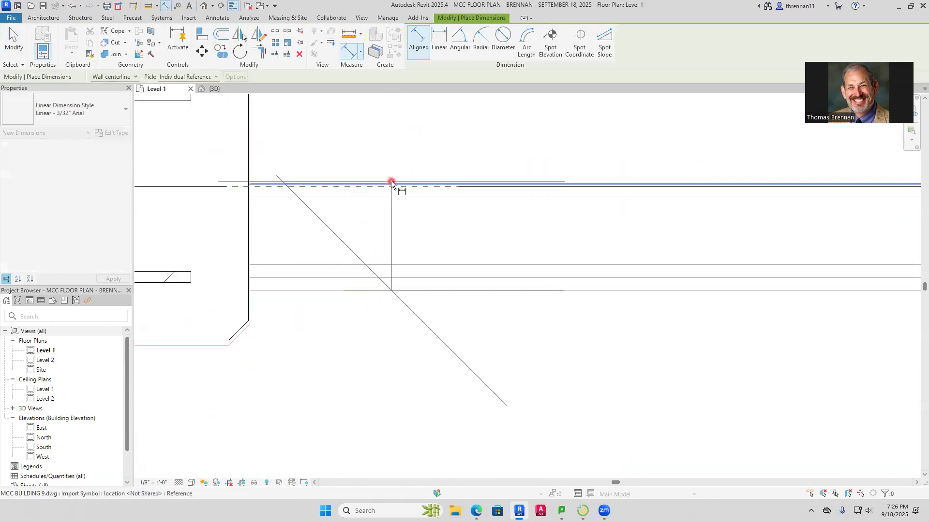
left_click(392, 185)
scroll(423, 310, "up", 4)
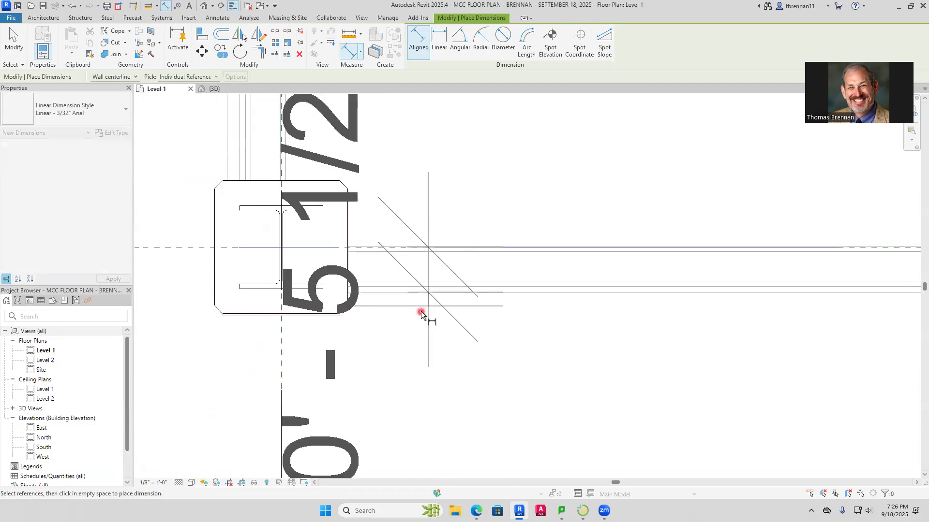
scroll(403, 328, "up", 5)
key("Escape")
key("Escape")
scroll(391, 325, "down", 2)
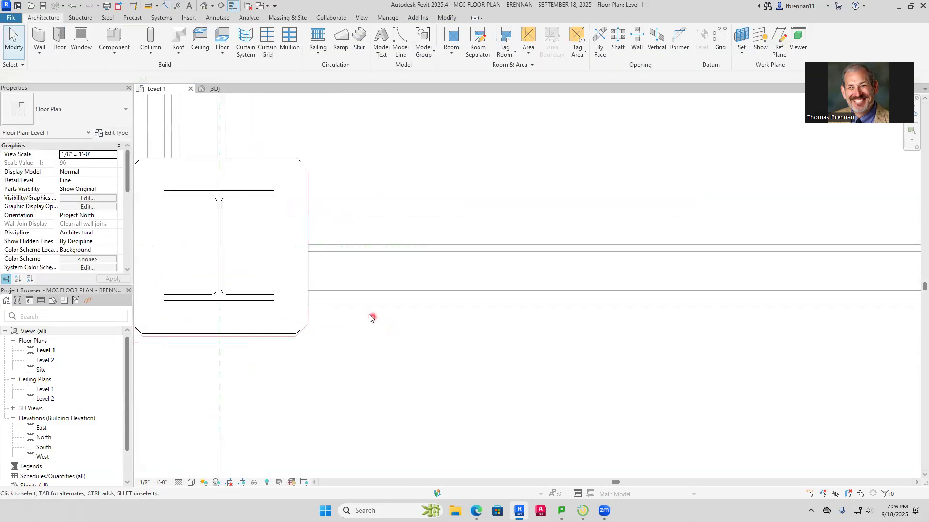
Start an architectural wall of type Generic - 5" with its location line on Finish Face: Exterior
left_click(40, 53)
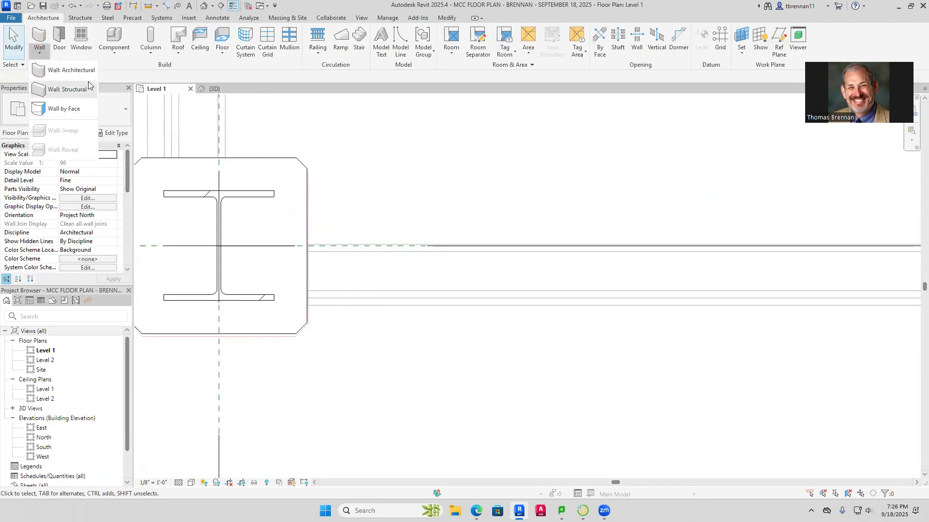
left_click(85, 71)
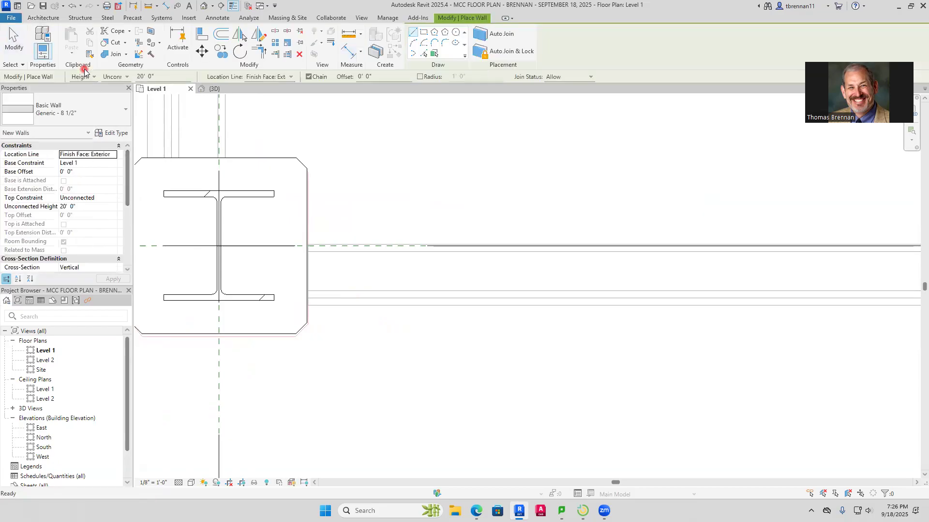
left_click(125, 119)
left_click_drag(124, 230, 130, 188)
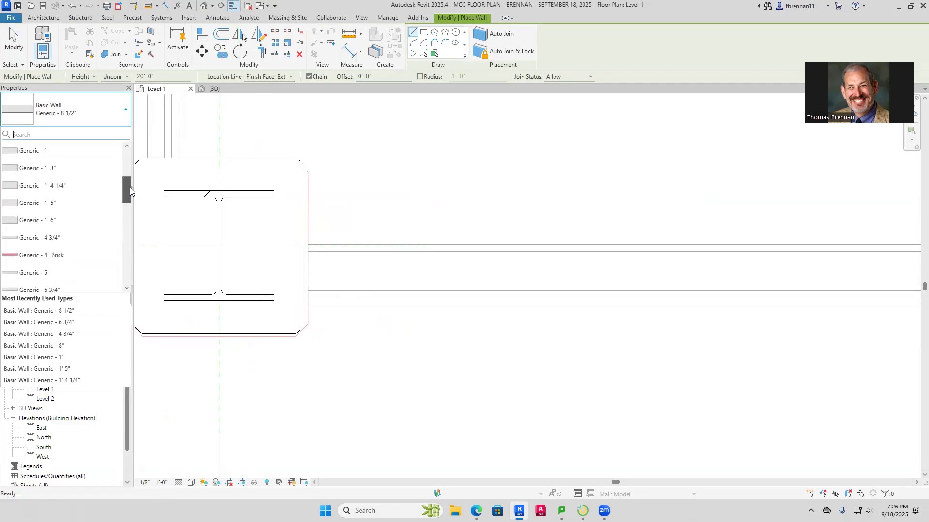
mouse_move(129, 188)
left_mouse_down()
mouse_move(132, 171)
mouse_move(126, 205)
left_mouse_up()
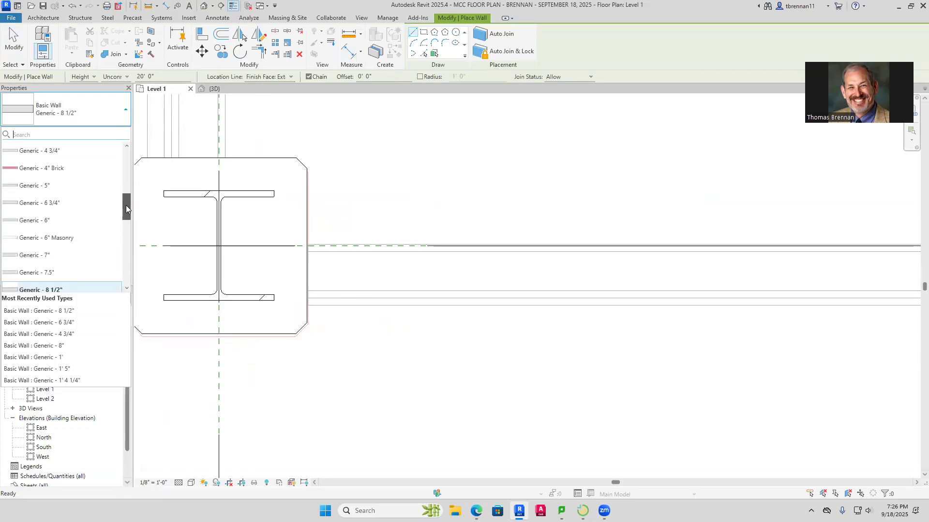
left_click(23, 187)
scroll(321, 295, "up", 3)
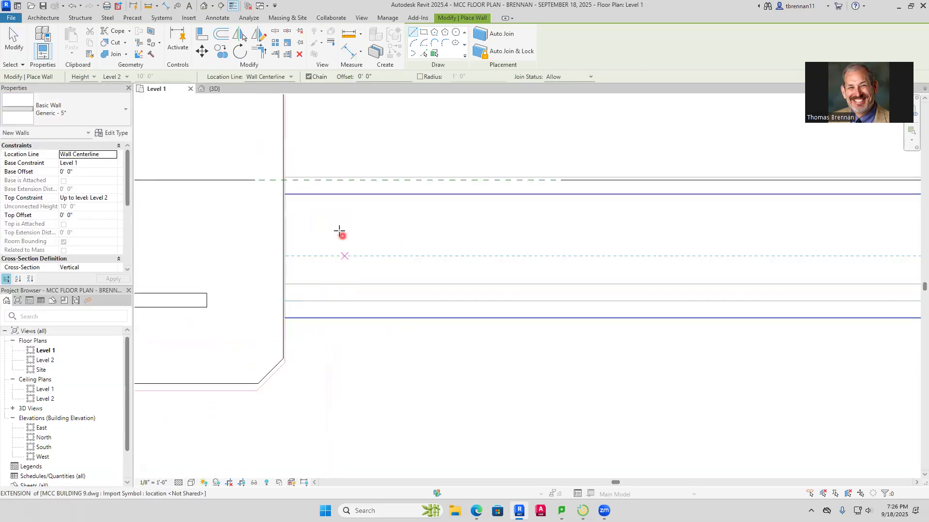
left_click(283, 319)
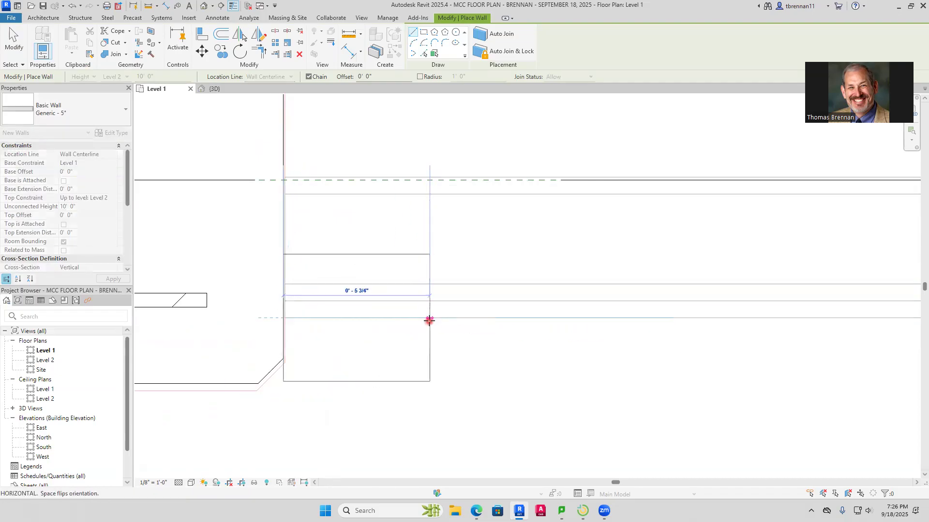
key("Escape")
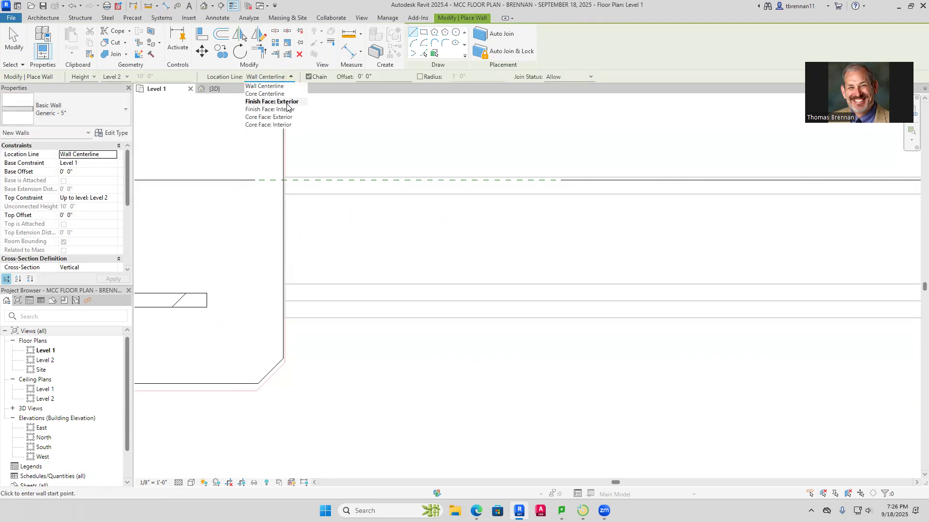
left_click(287, 102)
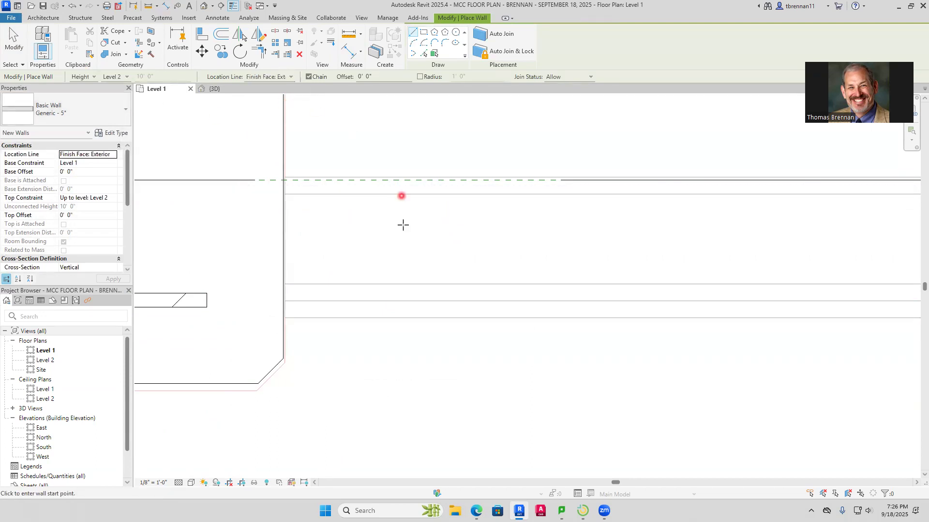
Draw the Generic - 5" wall along the north side of Corridor 191G from the corner column east to the column at Classroom 170's southeast corner
left_click(285, 317)
key("space")
scroll(533, 324, "down", 5)
middle_click_drag(566, 330, 154, 253)
scroll(663, 304, "down", 6)
middle_click_drag(677, 302, 189, 242)
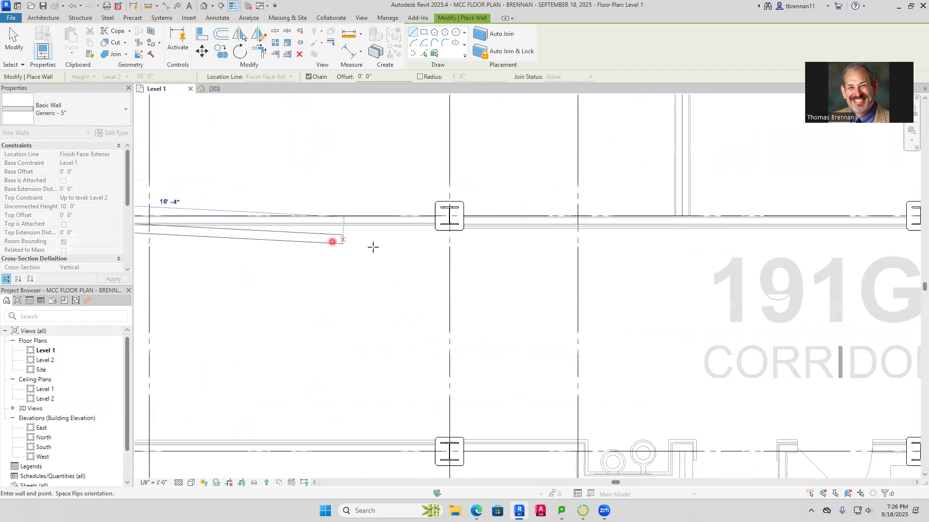
scroll(673, 258, "down", 1)
scroll(644, 248, "down", 2)
middle_click_drag(615, 257, 162, 280)
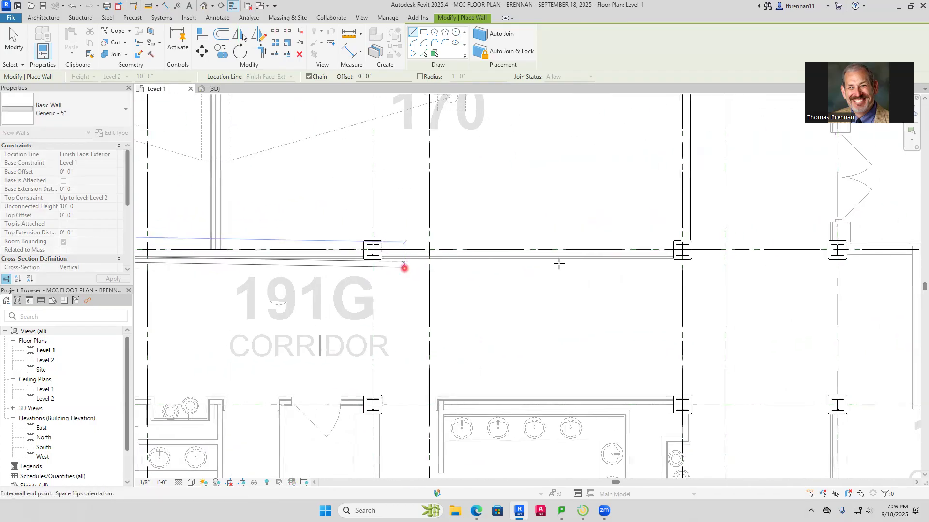
left_click(686, 255)
key("Escape")
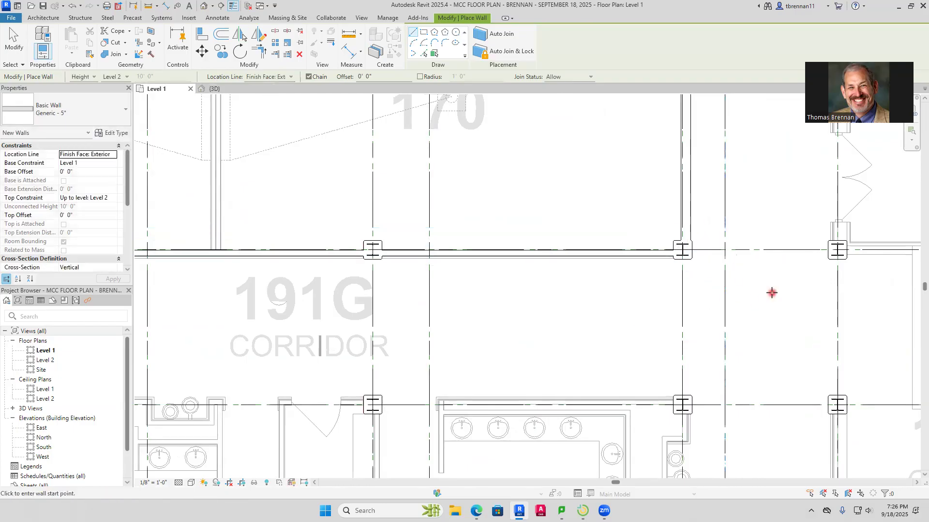
middle_click_drag(776, 294, 616, 143)
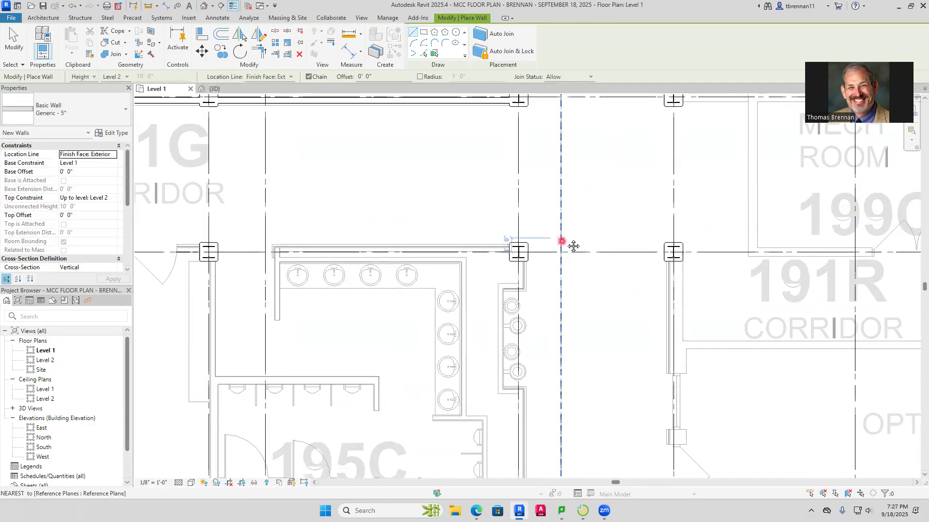
middle_click_drag(572, 246, 738, 151)
middle_click_drag(453, 245, 596, 207)
middle_click_drag(408, 216, 670, 271)
middle_click_drag(412, 241, 605, 205)
middle_click_drag(377, 208, 562, 237)
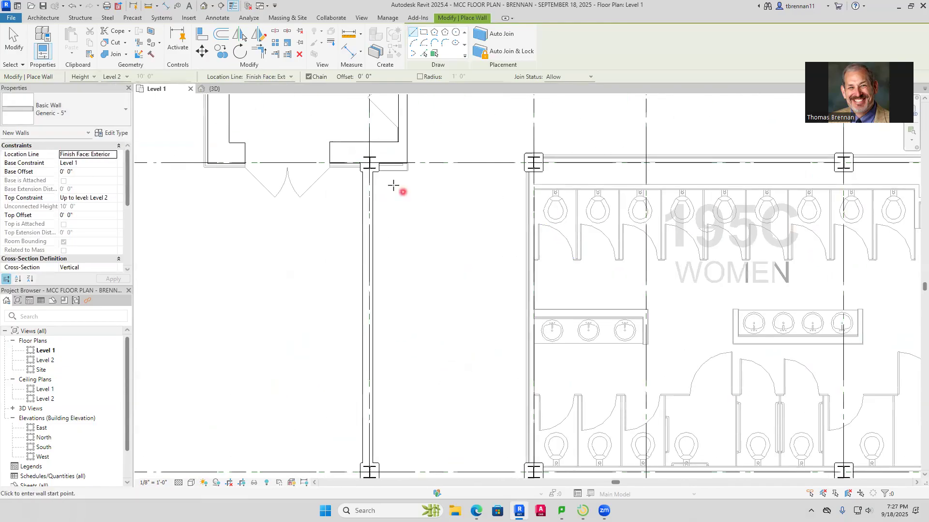
scroll(479, 167, "down", 1)
middle_click_drag(479, 171, 333, 232)
scroll(397, 220, "up", 4)
scroll(346, 232, "up", 2)
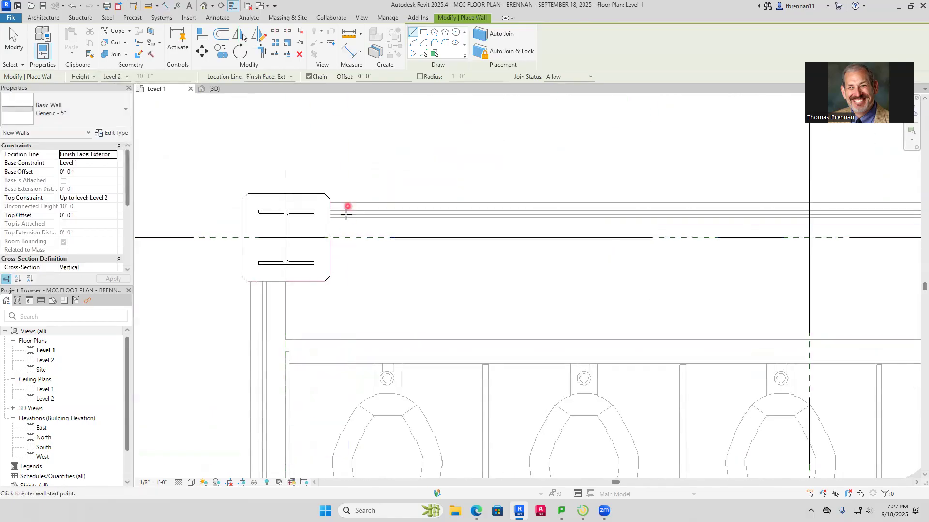
scroll(333, 237, "up", 5)
scroll(343, 229, "up", 2)
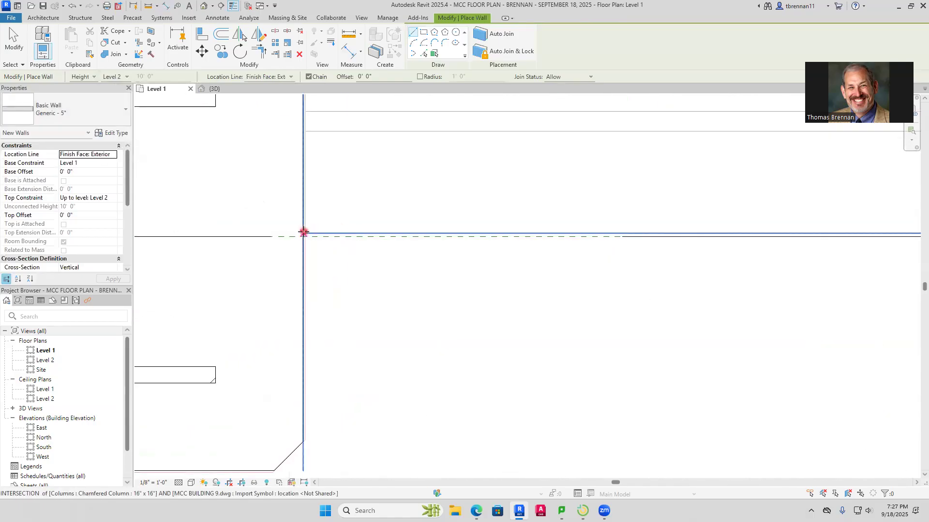
left_click(305, 232)
scroll(368, 214, "down", 1)
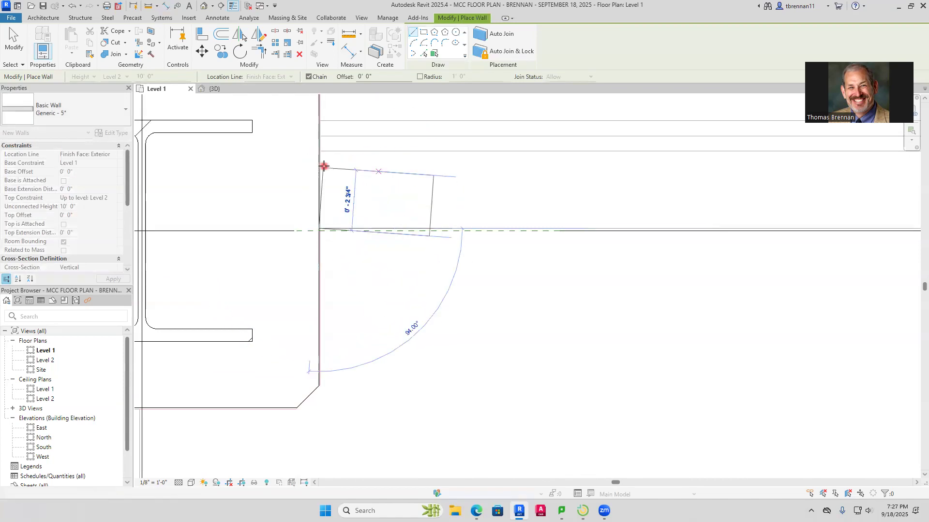
scroll(324, 296, "down", 2)
key("space")
key("Escape")
key("Escape")
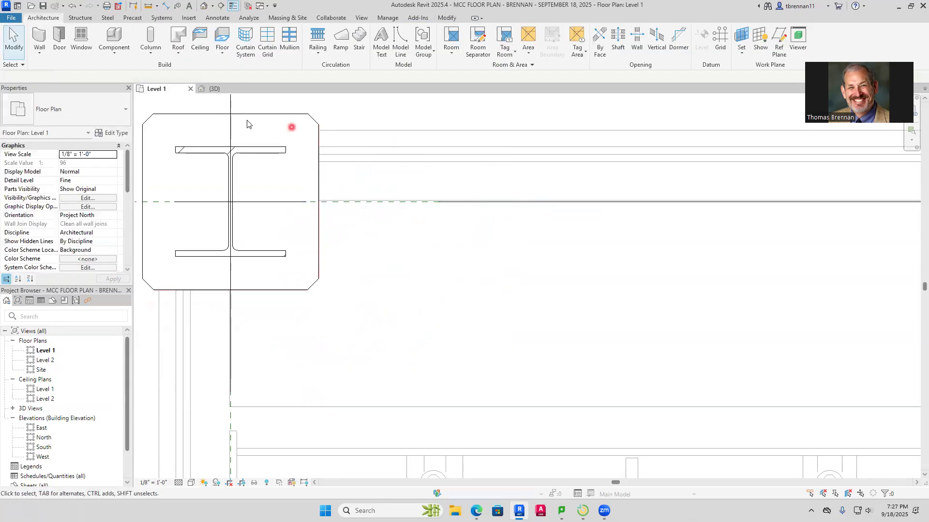
Measure the overall thickness of the imported wall north of Women 195C, beside the northwest corner column, with an aligned dimension
left_click(165, 6)
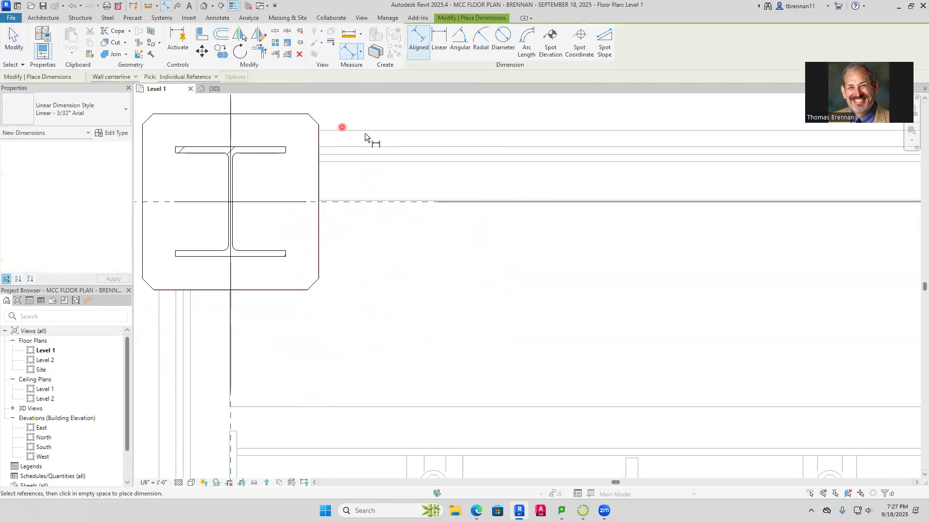
scroll(383, 196, "up", 2)
scroll(382, 195, "up", 3)
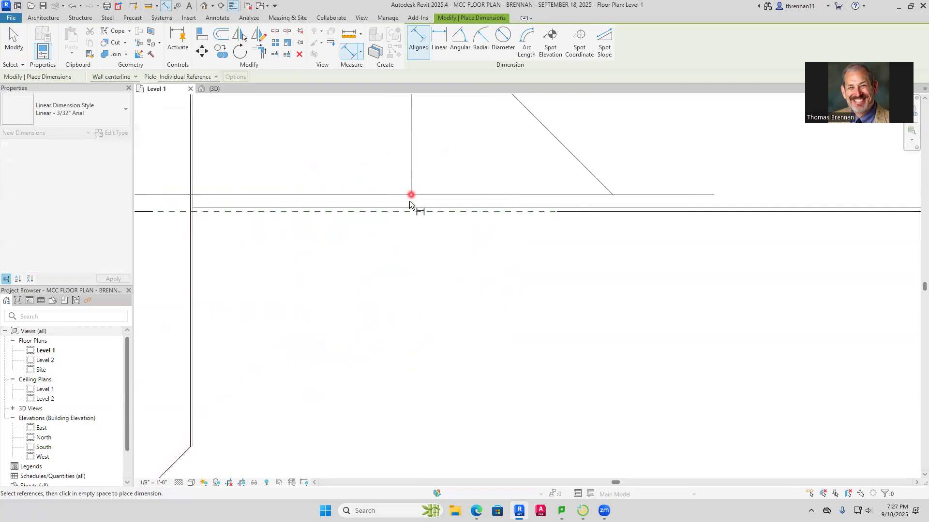
left_click(408, 208)
scroll(439, 272, "down", 4)
scroll(444, 291, "down", 4)
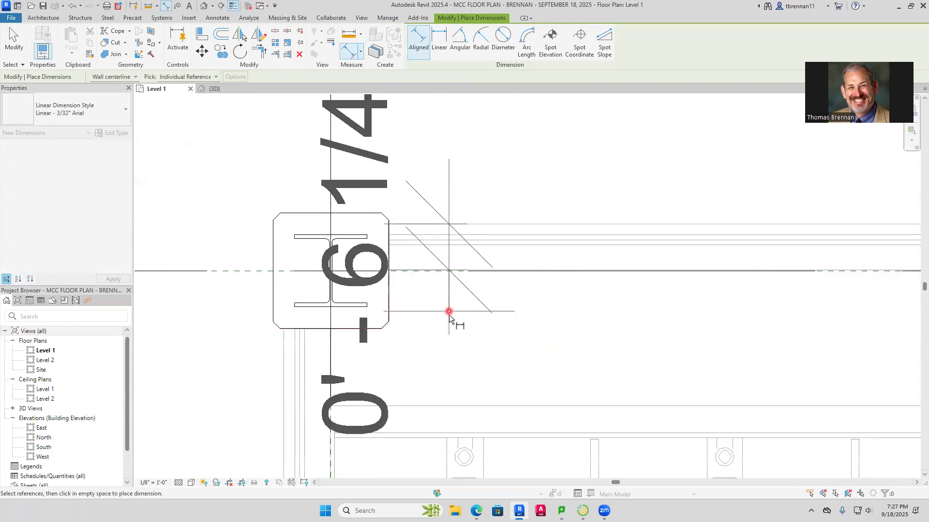
scroll(451, 324, "up", 3)
key("Escape")
key("Escape")
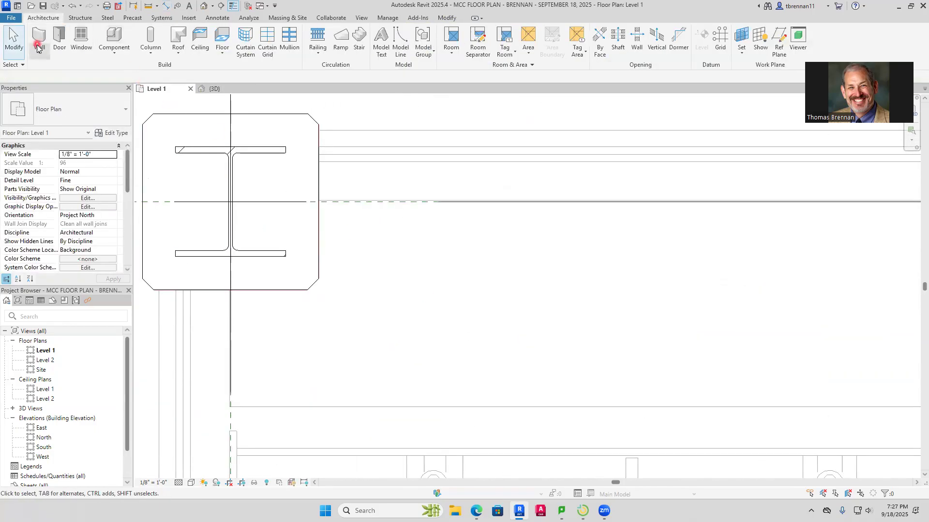
Draw a Generic - 6" architectural wall along the north side of Women 195C from the northwest column east to the two-fixture alcove
left_click(37, 47)
left_click(63, 72)
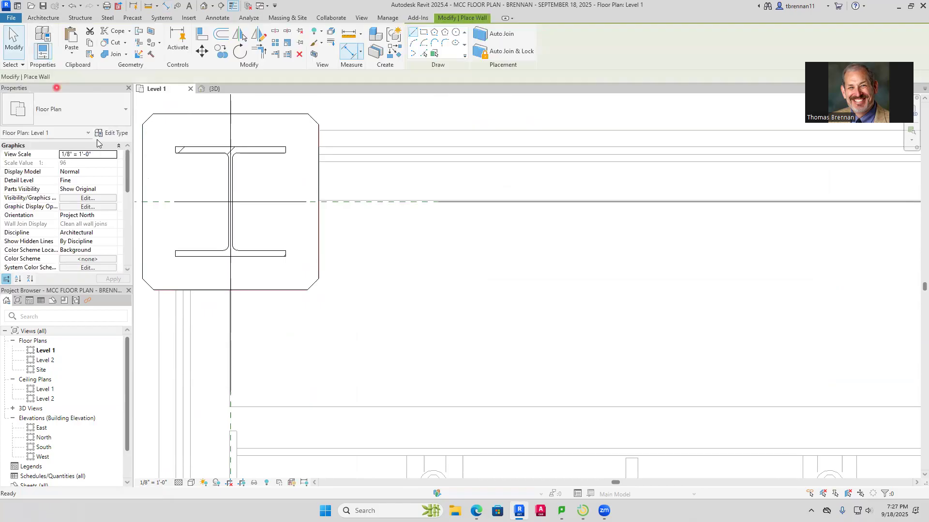
left_click(125, 118)
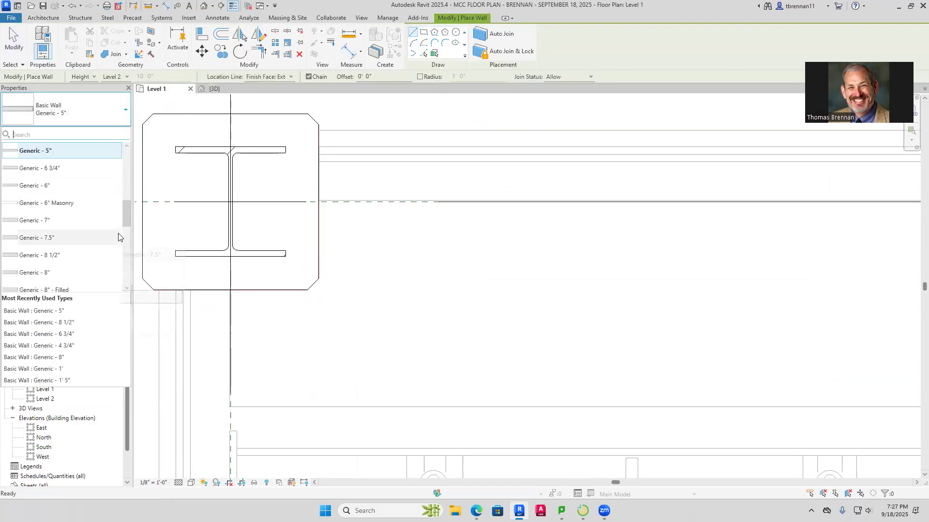
left_click(77, 187)
scroll(348, 134, "up", 2)
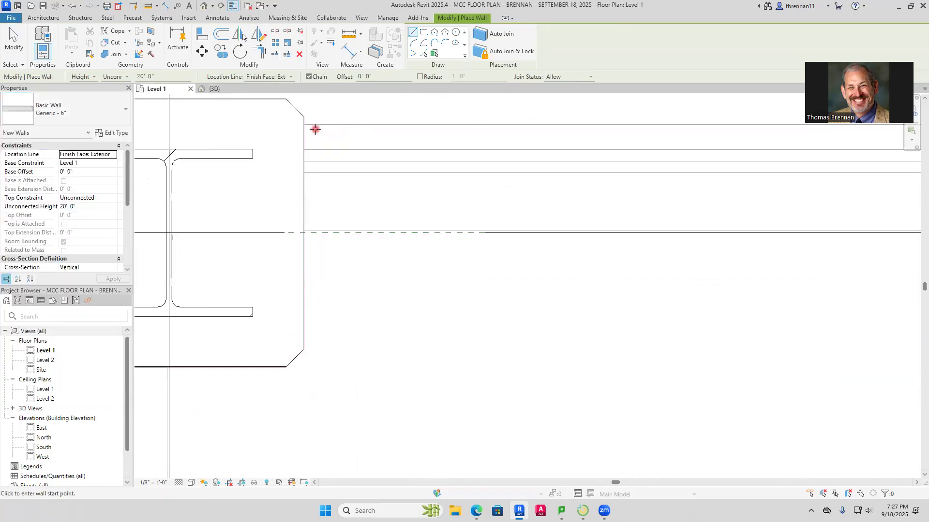
left_click(303, 124)
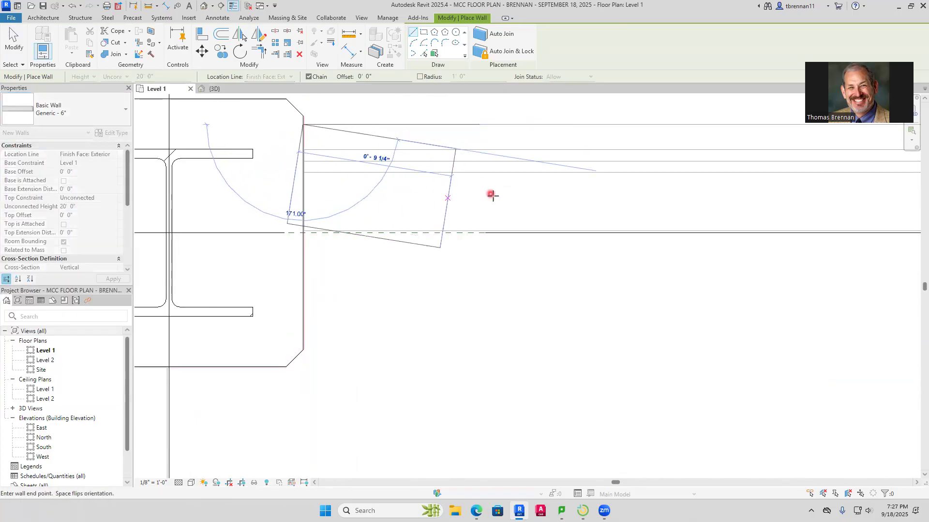
scroll(493, 196, "down", 6)
middle_click_drag(585, 241, 127, 281)
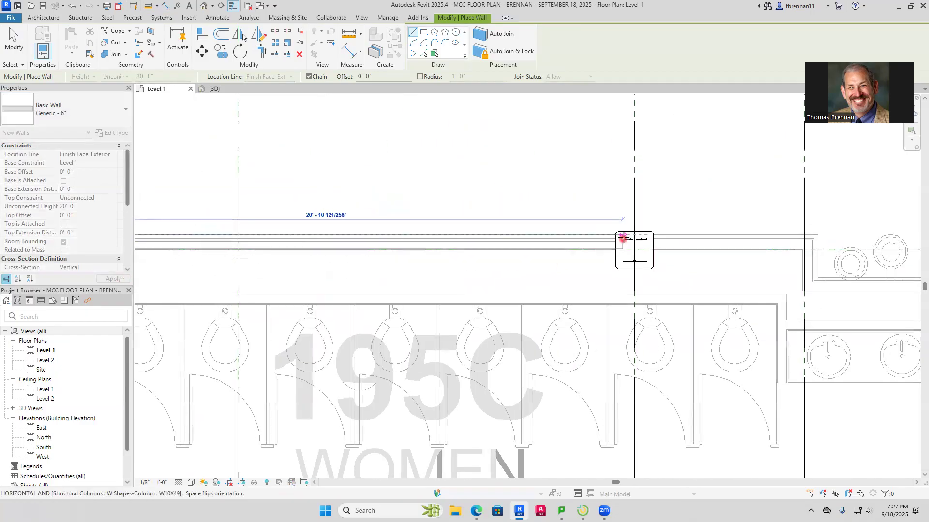
middle_click_drag(782, 271, 494, 290)
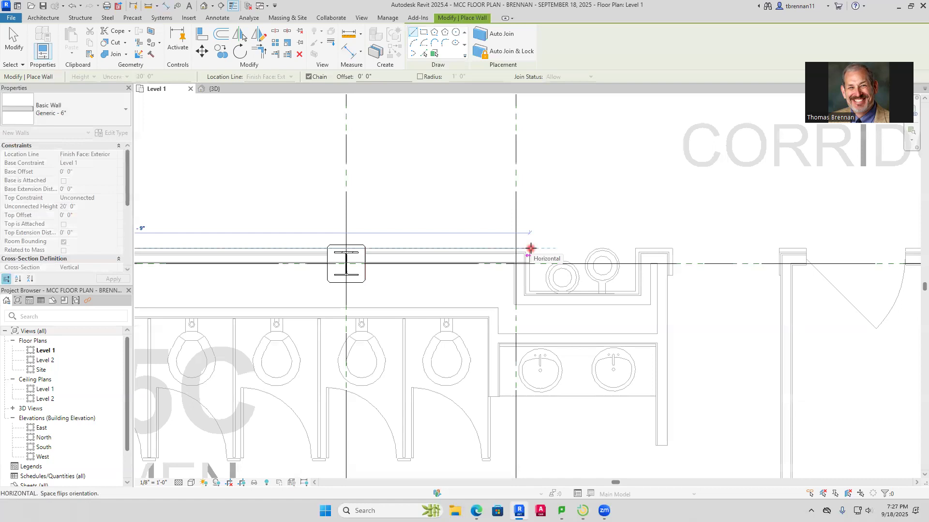
scroll(531, 248, "up", 5)
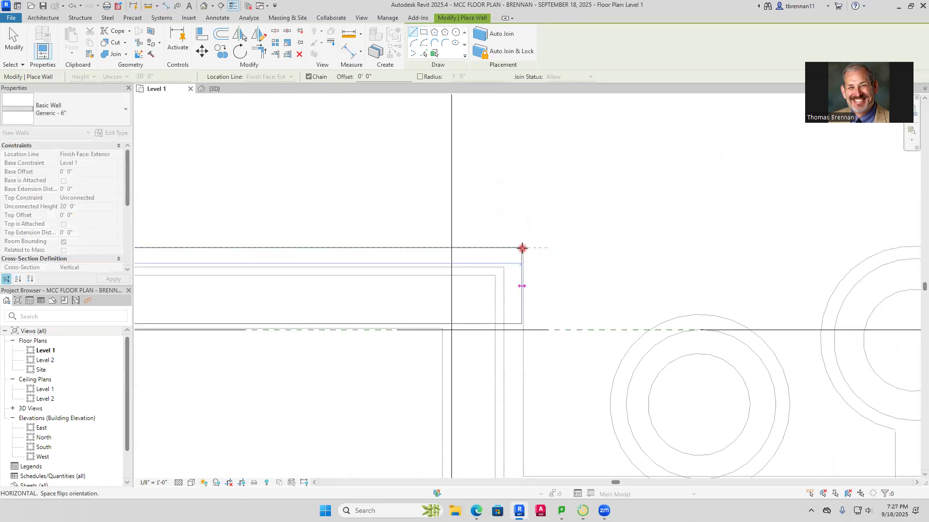
scroll(522, 249, "up", 4)
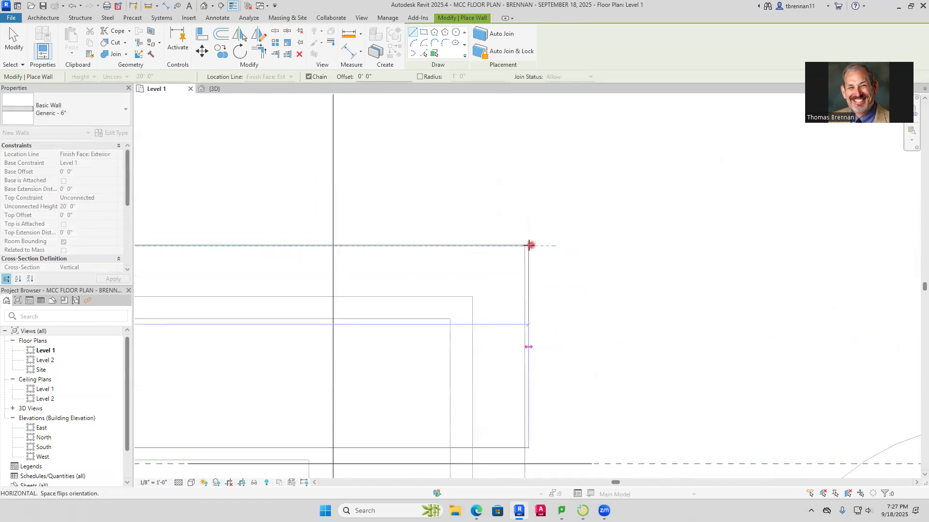
left_click(524, 246)
Continue the Generic - 6" wall about 1'-6" south along the alcove's west side, then east along its back behind the two round fixtures
scroll(524, 325, "down", 2)
middle_click_drag(524, 324, 496, 87)
left_click(493, 389)
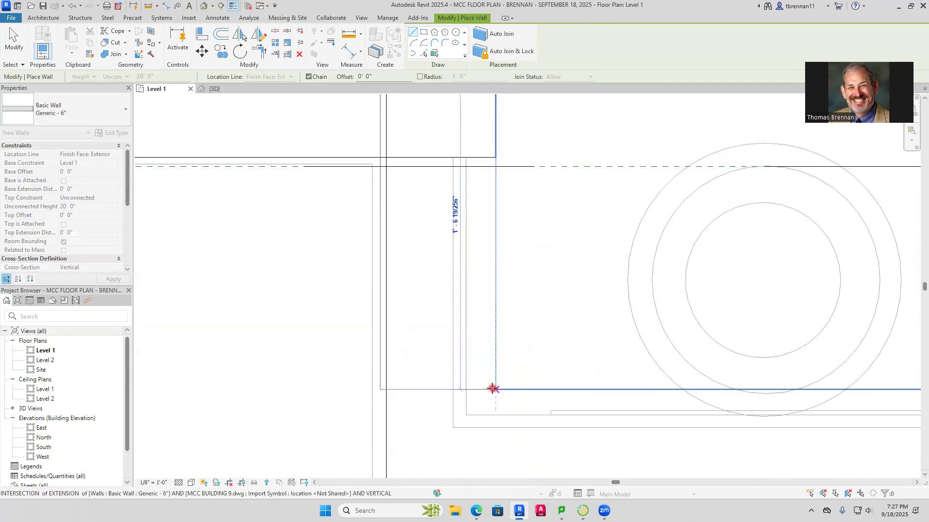
left_click(493, 390)
scroll(584, 392, "down", 2)
middle_click_drag(595, 383, 142, 282)
left_click(511, 287)
Continue the Generic - 6" wall about 1'-6" north up the alcove's east side and east to the imported wall's outer corner, ending the chain there
middle_click_drag(521, 198, 493, 327)
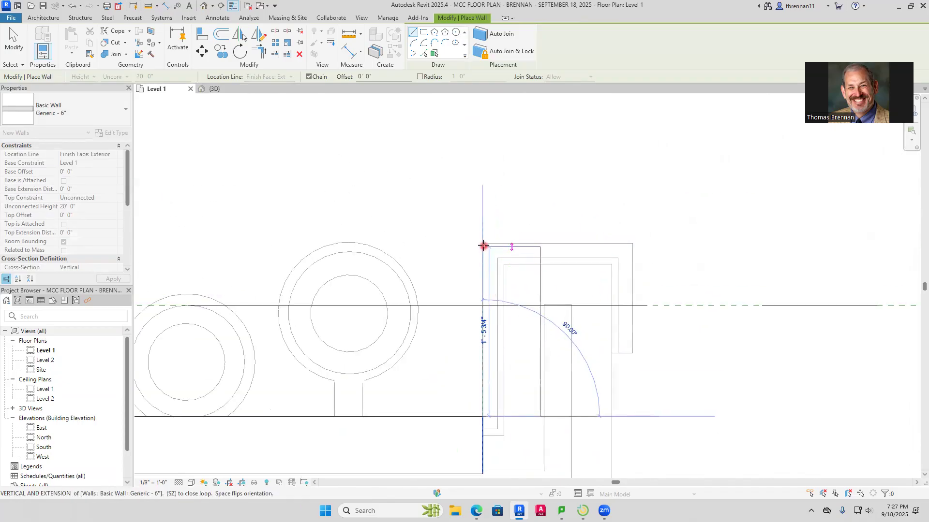
left_click(483, 245)
left_click(634, 246)
scroll(620, 364, "down", 1)
scroll(620, 364, "down", 3)
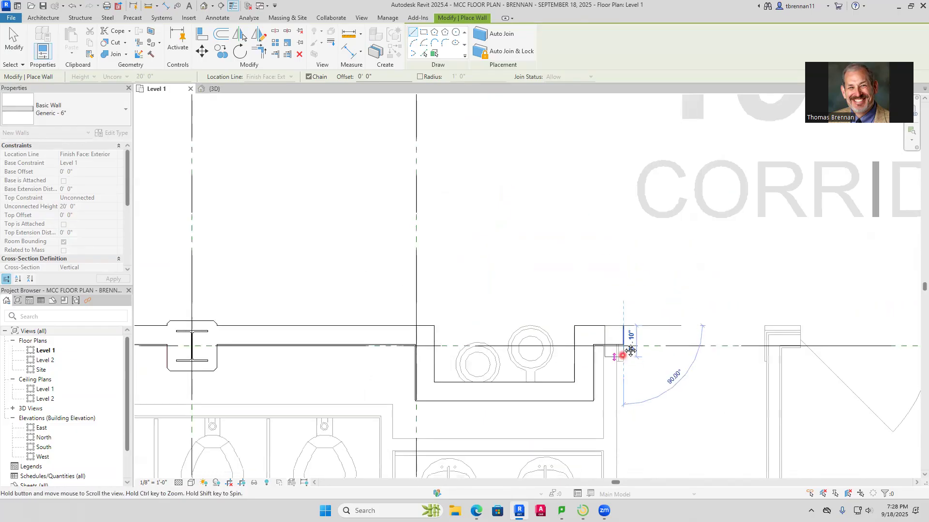
middle_click_drag(611, 351, 603, 187)
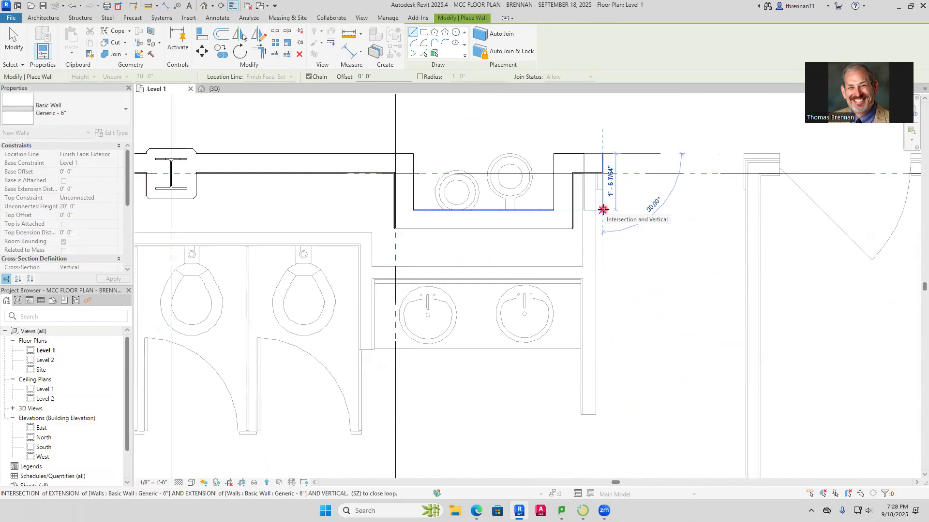
left_click(604, 211)
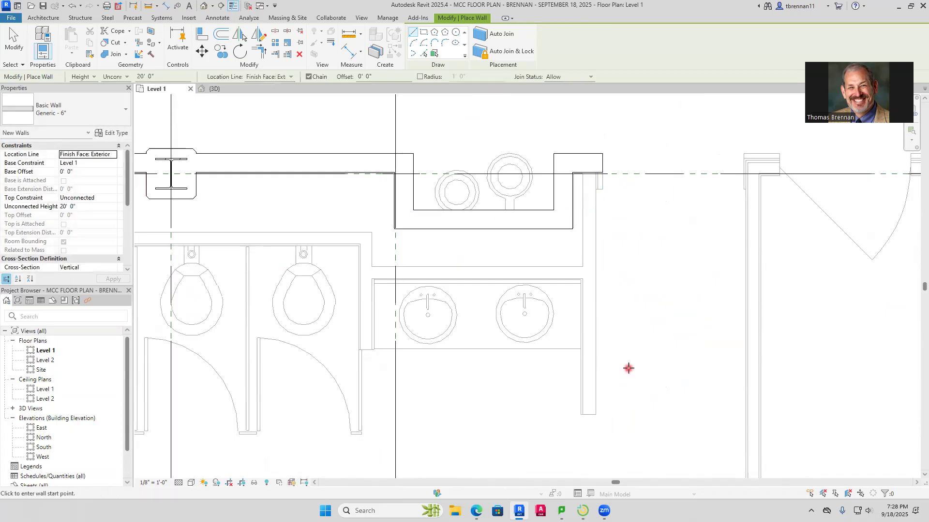
middle_click_drag(628, 366, 799, 329)
middle_click_drag(503, 288, 751, 272)
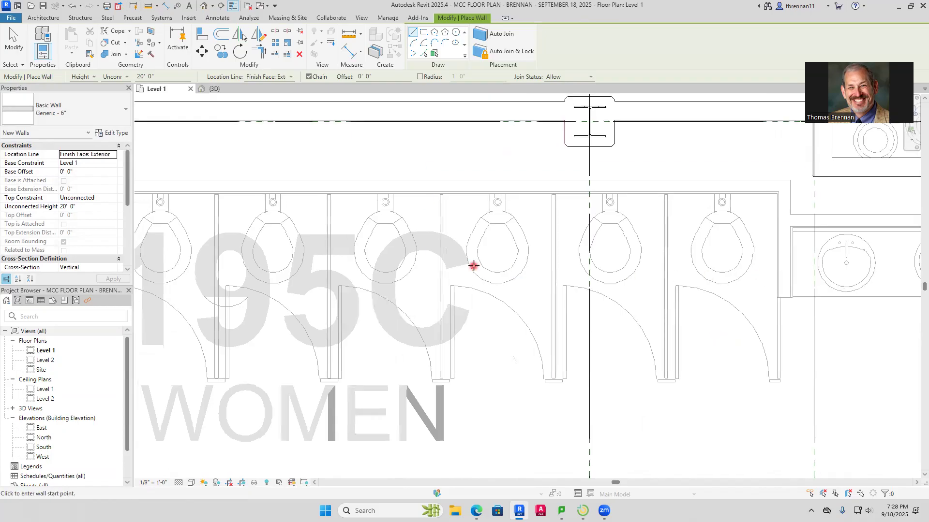
middle_click_drag(473, 266, 656, 265)
middle_click_drag(380, 246, 621, 243)
middle_click_drag(355, 261, 493, 242)
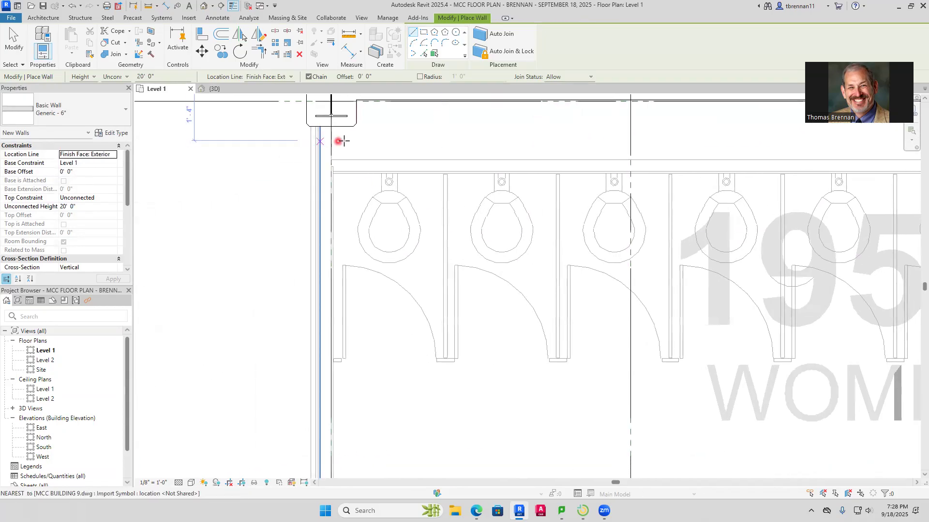
scroll(336, 152, "up", 4)
left_click(313, 172)
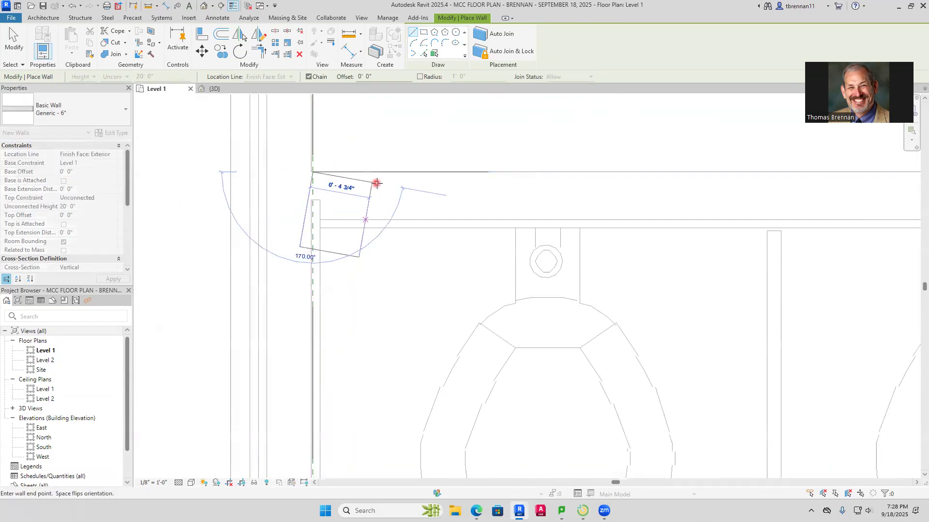
key("Escape")
key("Escape")
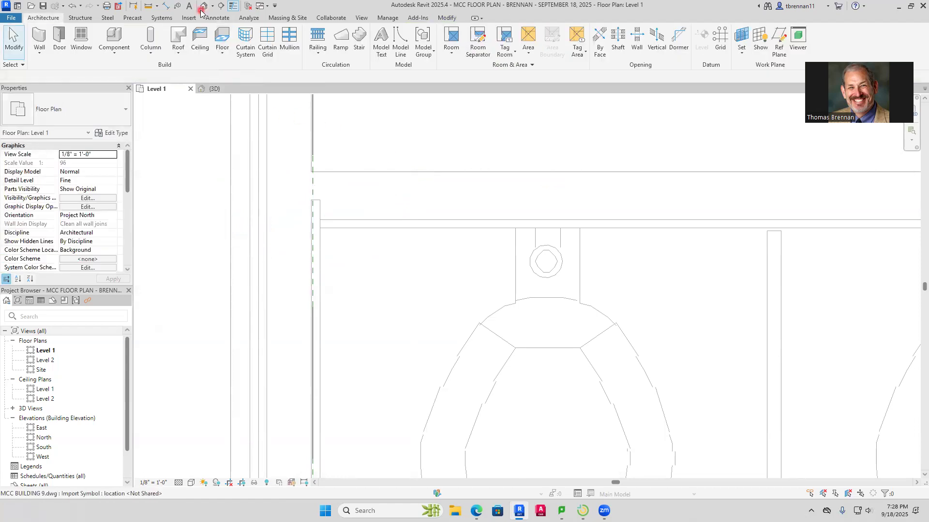
Measure the thickness of the imported wall behind the north row of toilets in Women 195C with an aligned dimension
left_click(165, 7)
left_click(429, 171)
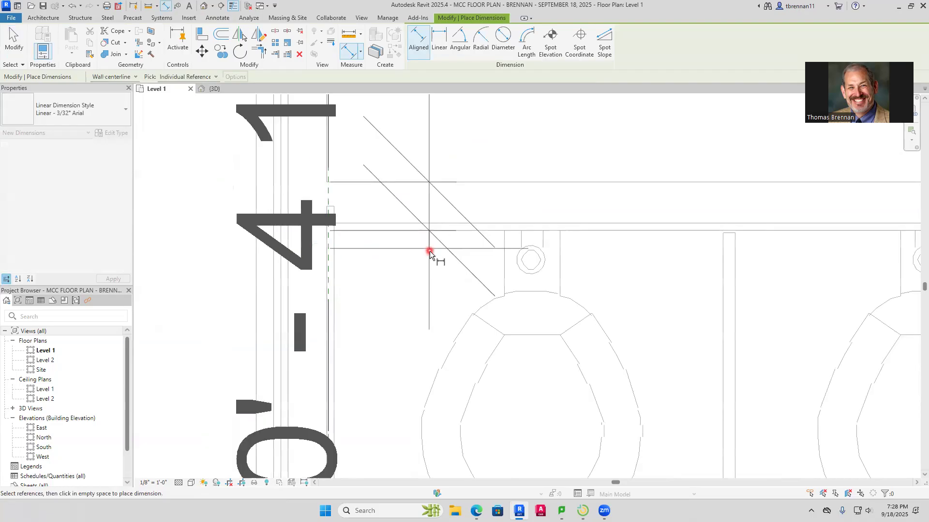
key("Escape")
key("Escape")
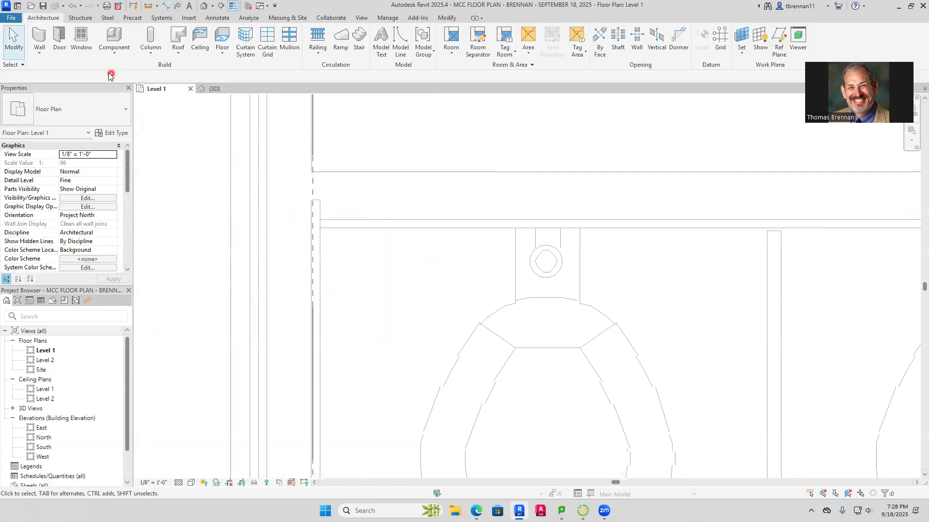
Draw a Generic - 4 3/4" architectural wall behind the north toilets of Women 195C, from the west wall east to the jog beside the sinks
left_click(42, 52)
left_click(58, 69)
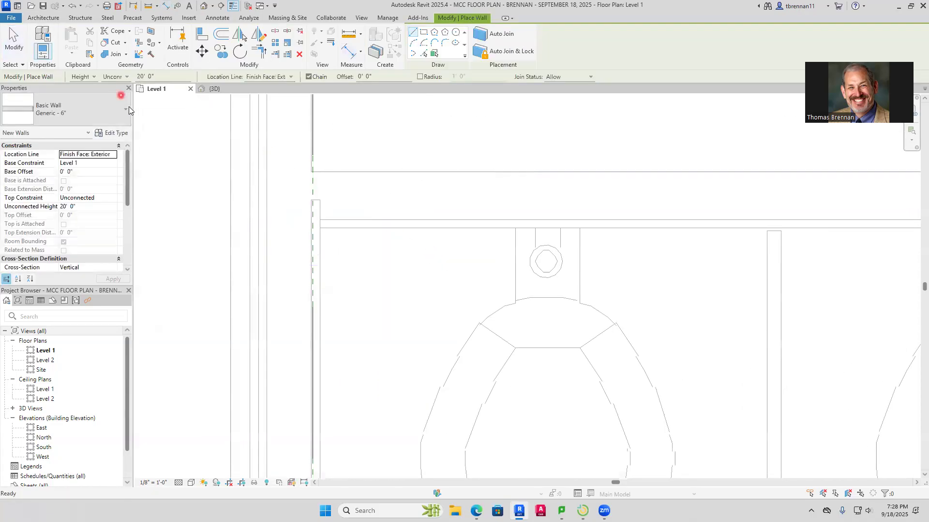
left_click(123, 115)
left_click_drag(123, 220, 125, 200)
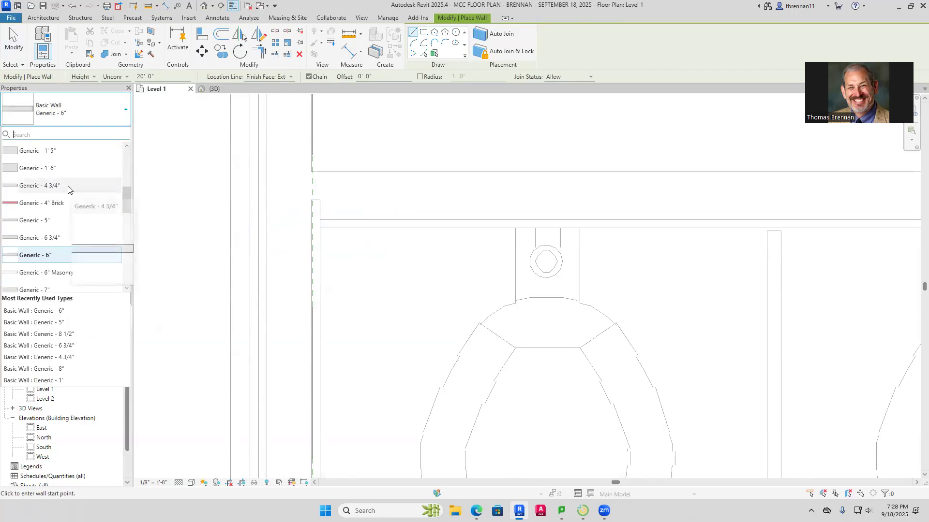
left_click(68, 186)
left_click(312, 171)
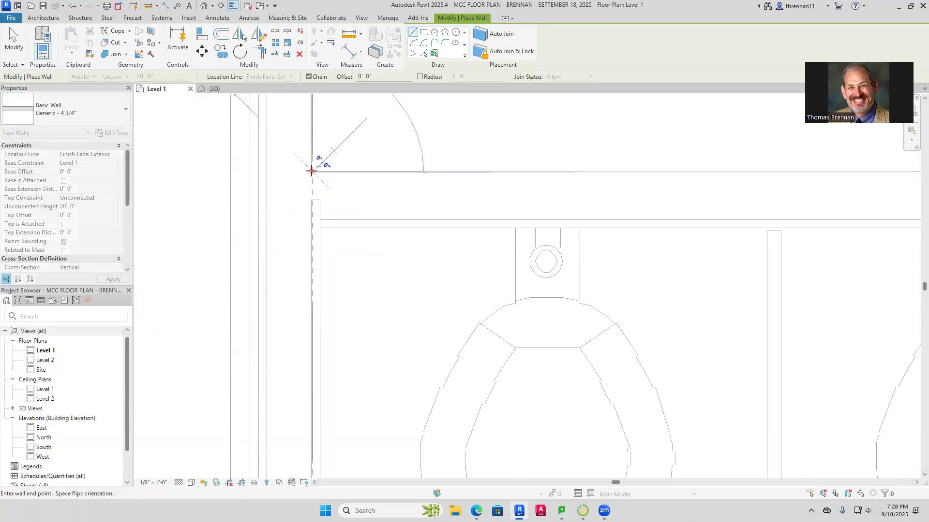
scroll(604, 189, "down", 3)
middle_click_drag(630, 172, 358, 271)
scroll(510, 263, "down", 3)
middle_click_drag(562, 263, 195, 268)
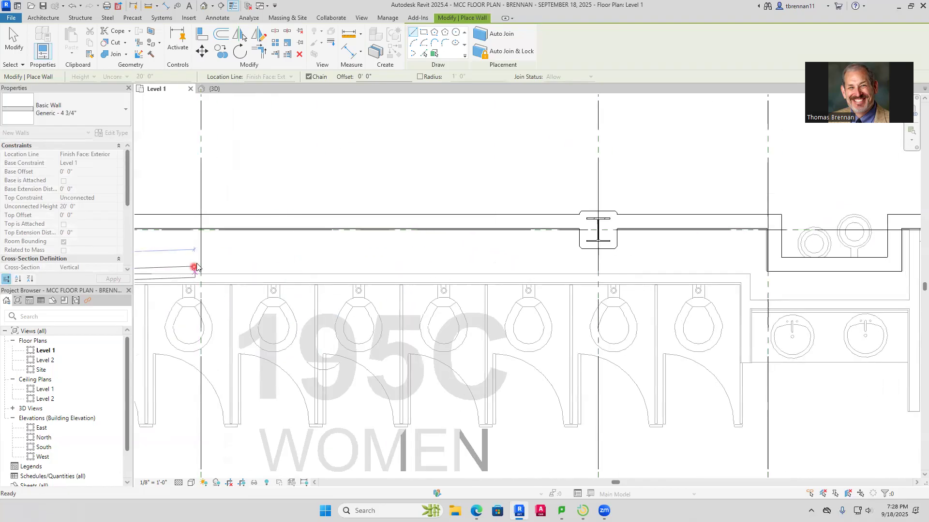
middle_click_drag(592, 283, 239, 222)
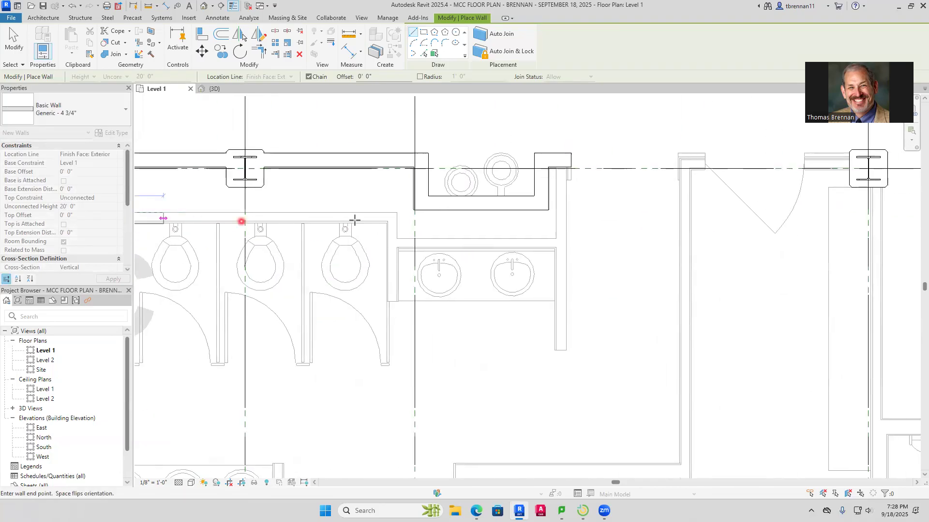
left_click(397, 213)
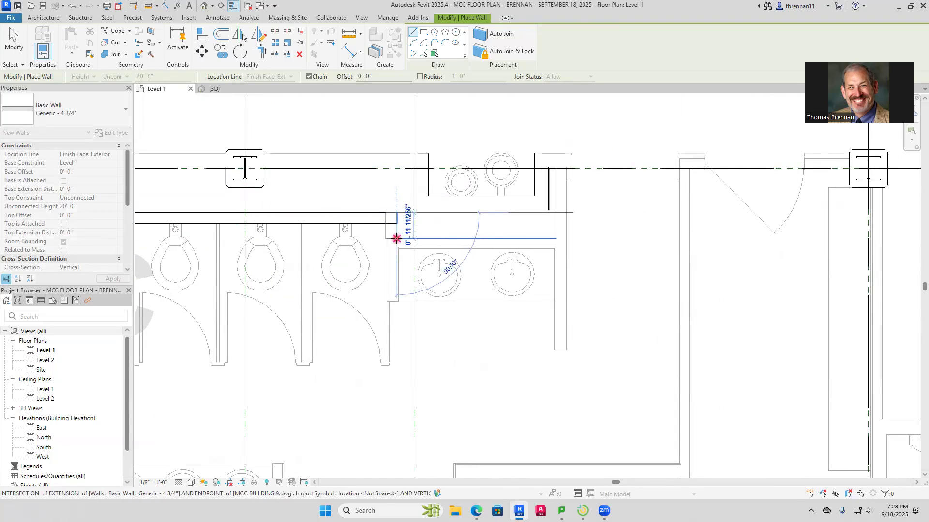
Continue the Generic - 4 3/4" wall about 11" south, east behind the two sinks and north to the corridor wall, ending the chain
left_click(556, 238)
left_click(556, 167)
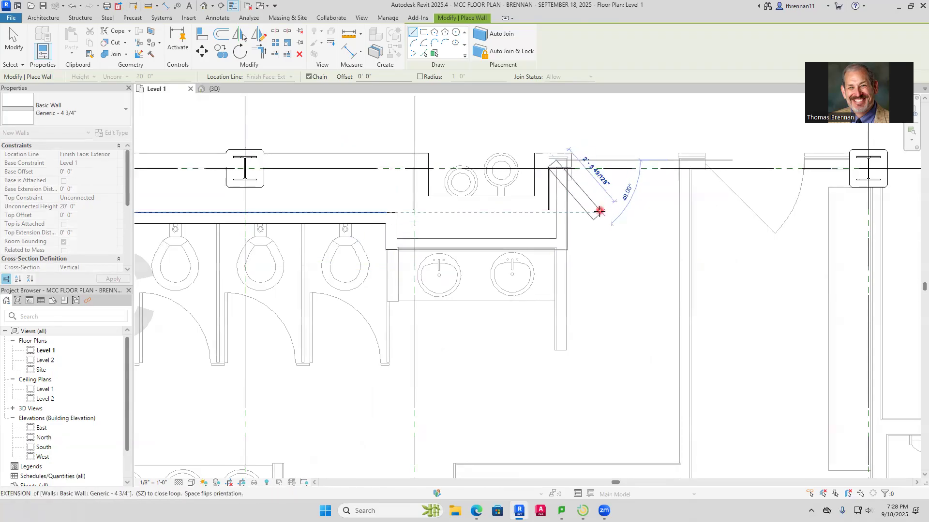
key("Escape")
Draw a Generic - 4 3/4" wall along the east side of Women 195C from the corner by the door south to the room's southeast corner
scroll(643, 214, "down", 2)
middle_click_drag(646, 213, 516, 289)
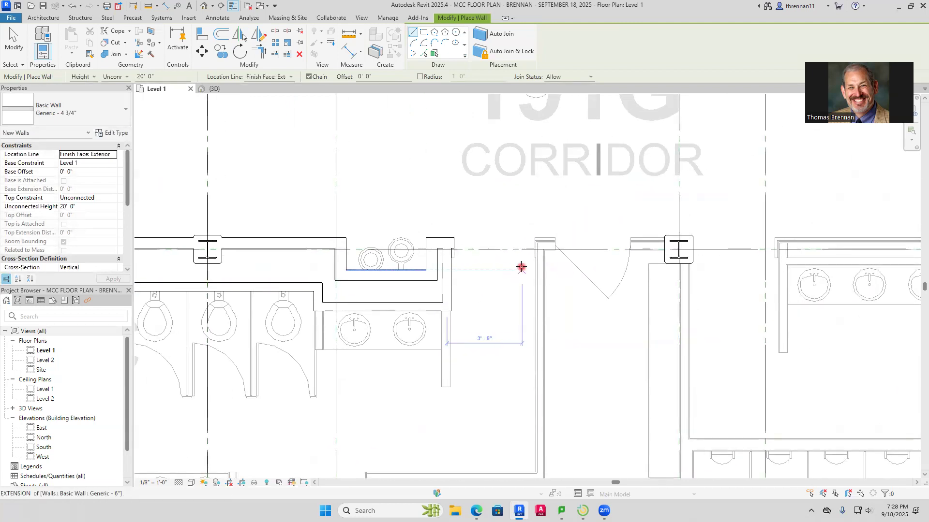
scroll(520, 267, "down", 1)
scroll(556, 244, "down", 2)
scroll(547, 257, "up", 5)
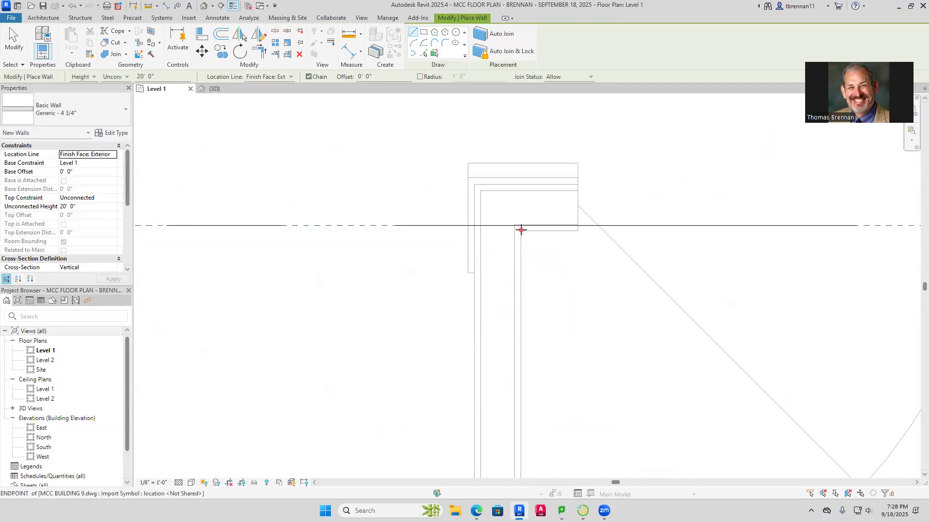
left_click(521, 229)
scroll(514, 332, "down", 3)
scroll(509, 334, "down", 1)
middle_click_drag(512, 351, 480, 141)
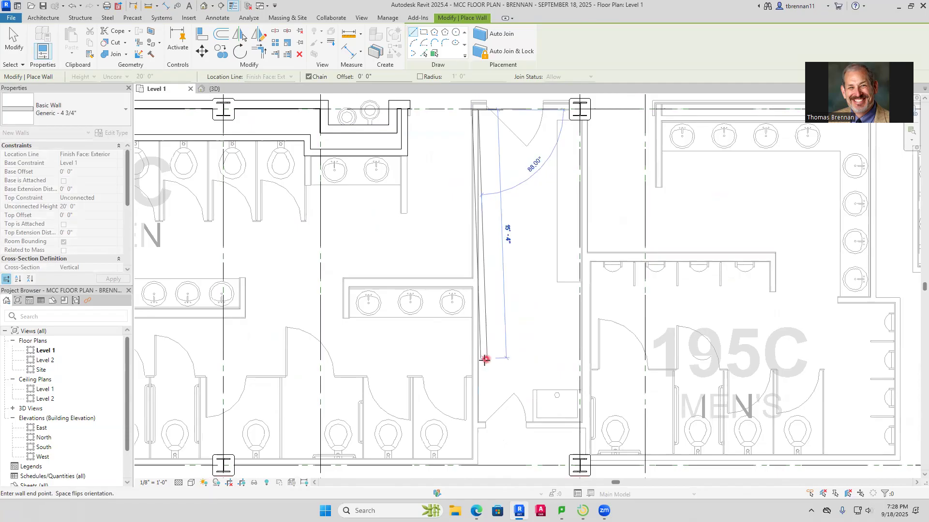
middle_click_drag(481, 359, 472, 213)
scroll(484, 296, "up", 4)
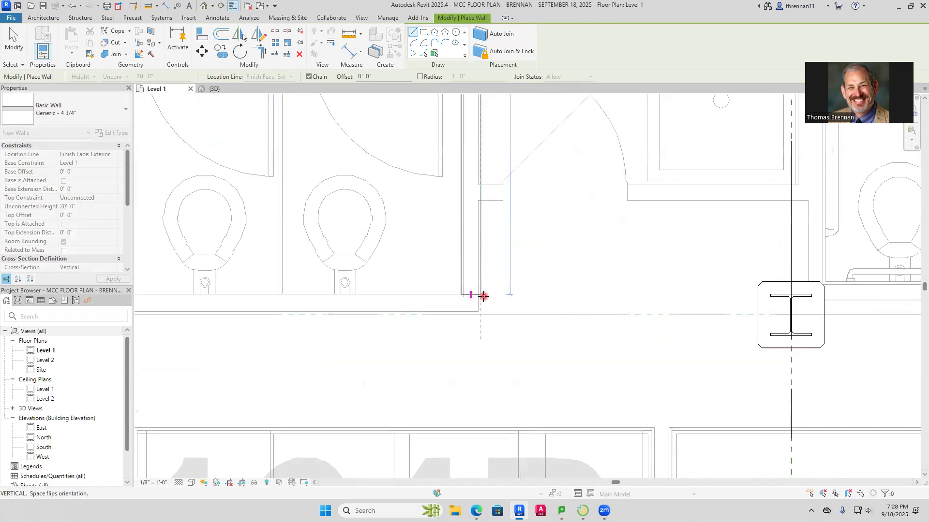
left_click(479, 311)
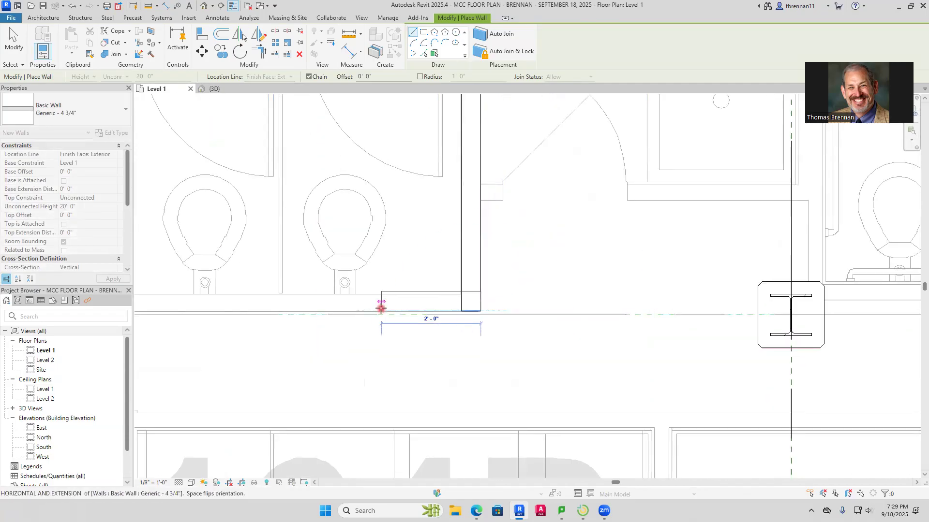
Continue the Generic - 4 3/4" wall west along the south side of Women 195C to the southwest column and finish the wall
scroll(379, 307, "down", 2)
middle_click_drag(379, 306, 768, 265)
middle_click_drag(464, 302, 761, 307)
middle_click_drag(349, 273, 683, 287)
middle_click_drag(500, 300, 768, 303)
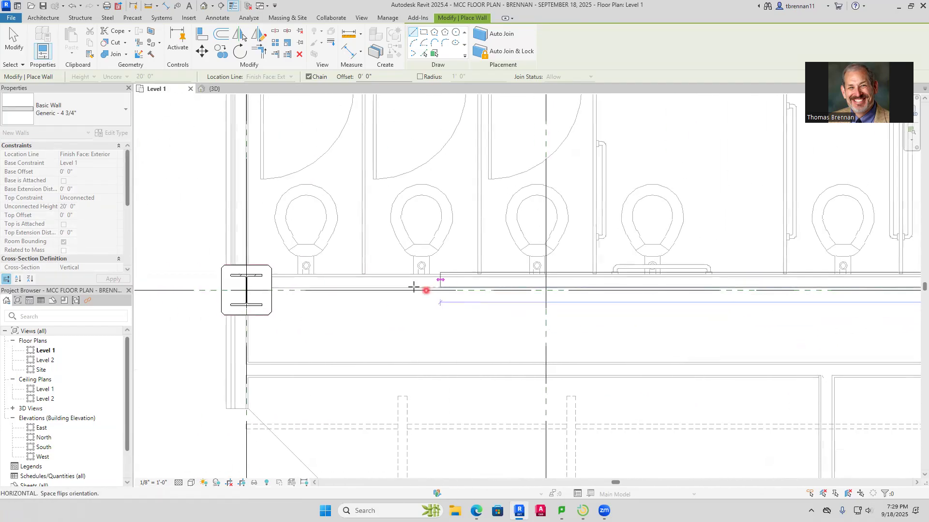
left_click(250, 285)
key("Escape")
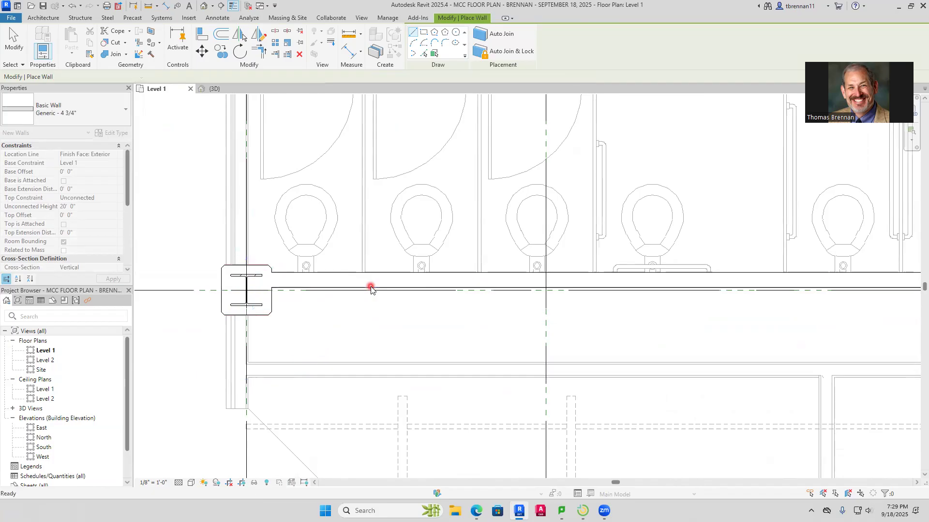
key("Escape")
Review the modeled walls in the 3D view and return to the Level 1 floor plan
scroll(373, 288, "down", 3)
scroll(409, 283, "down", 4)
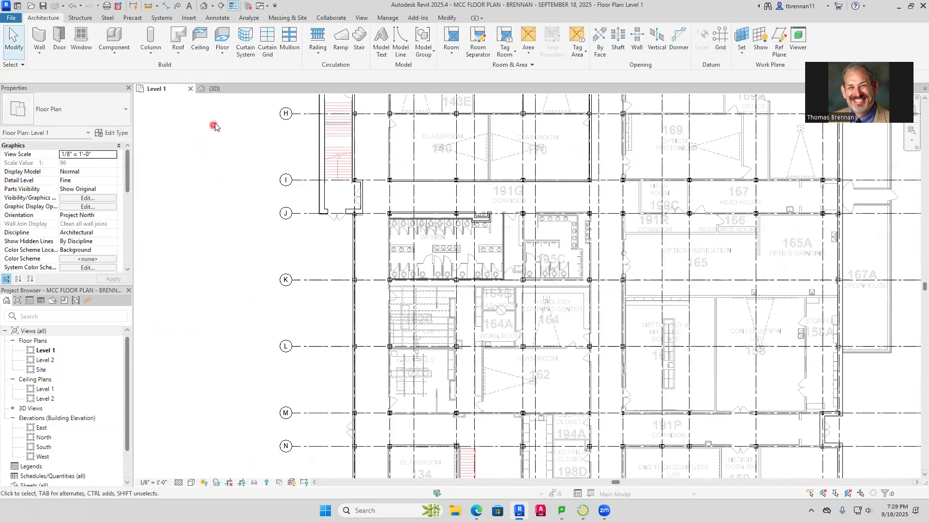
left_click(213, 90)
scroll(375, 216, "up", 2)
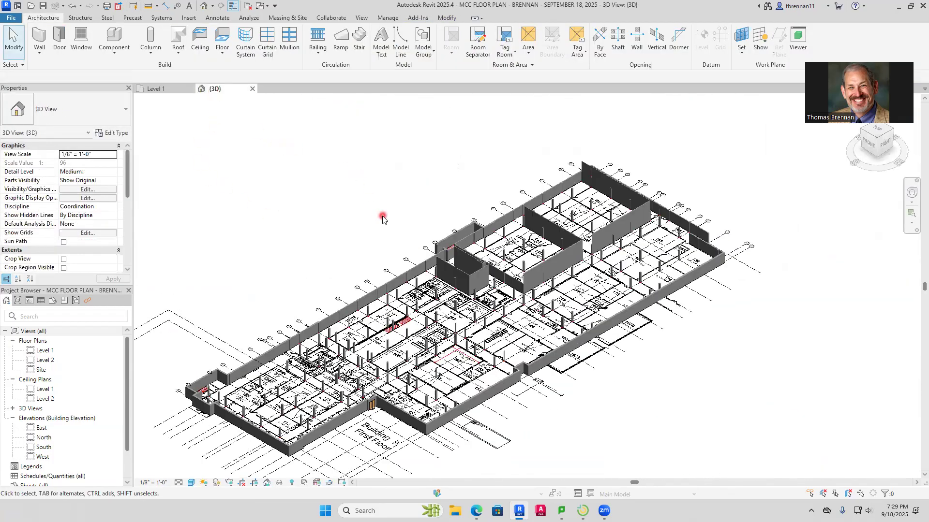
scroll(356, 213, "up", 2)
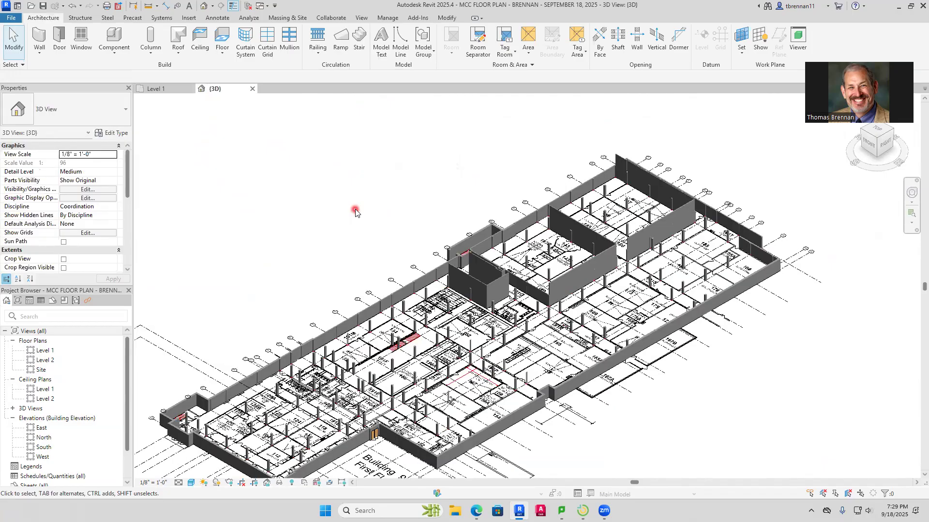
left_click(164, 89)
Measure the thickness of the imported wall between Classrooms 147 and 186 with an aligned dimension
scroll(505, 235, "down", 2)
middle_click_drag(505, 225, 487, 303)
scroll(452, 169, "up", 3)
middle_click_drag(463, 207, 446, 401)
middle_click_drag(456, 243, 451, 258)
scroll(483, 226, "up", 1)
scroll(483, 229, "up", 3)
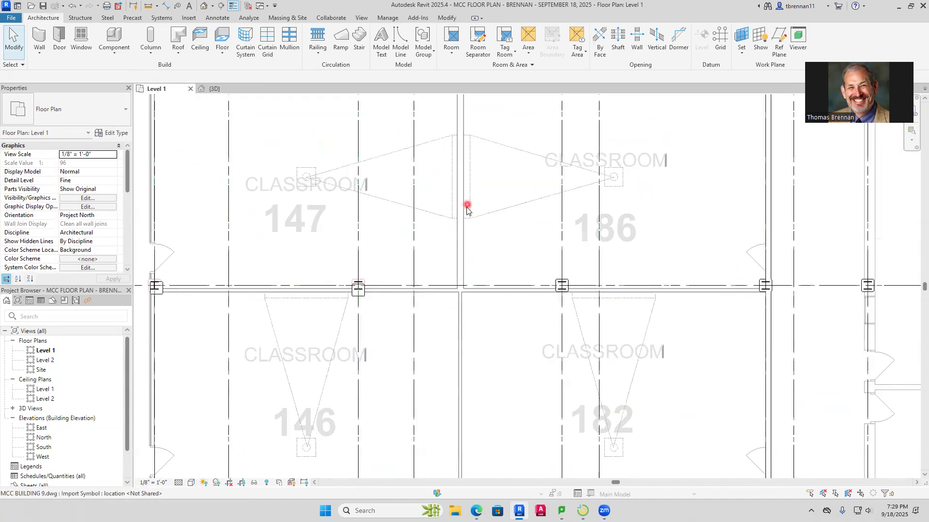
left_click(166, 6)
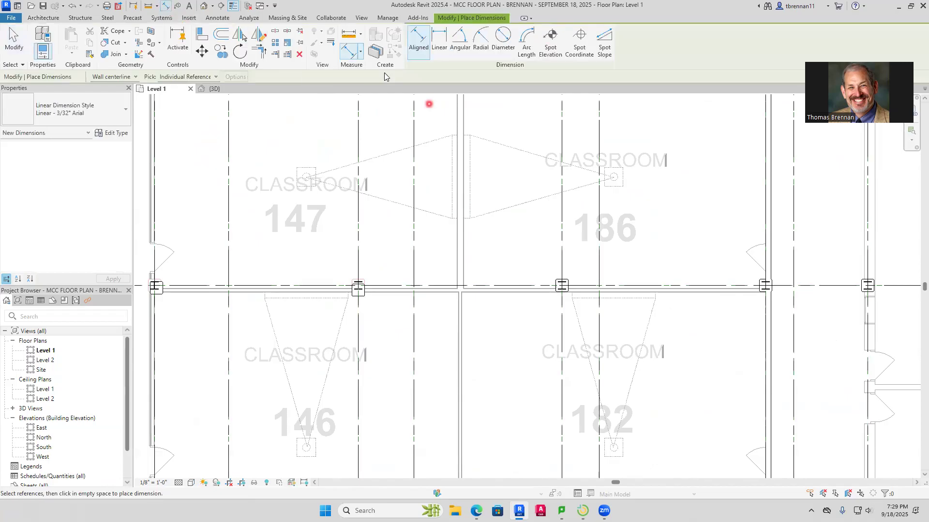
left_click(456, 252)
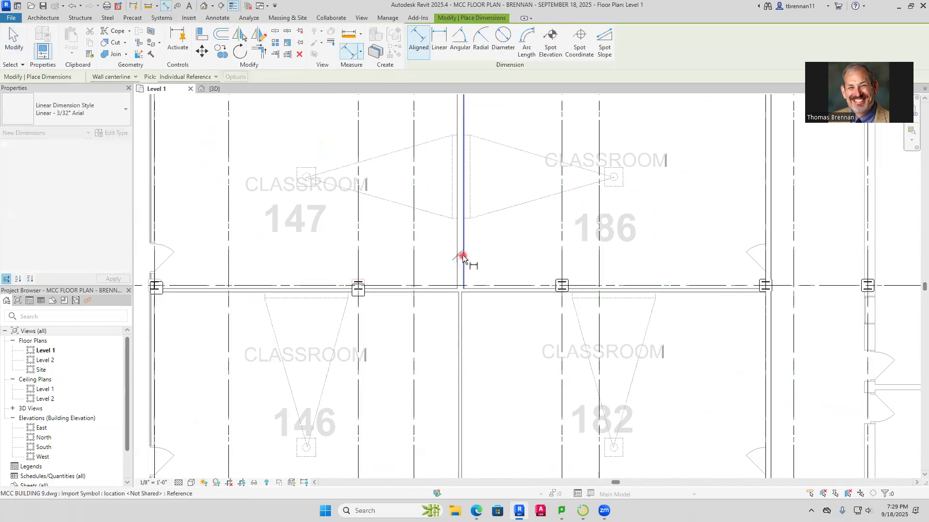
key("Escape")
key("Escape")
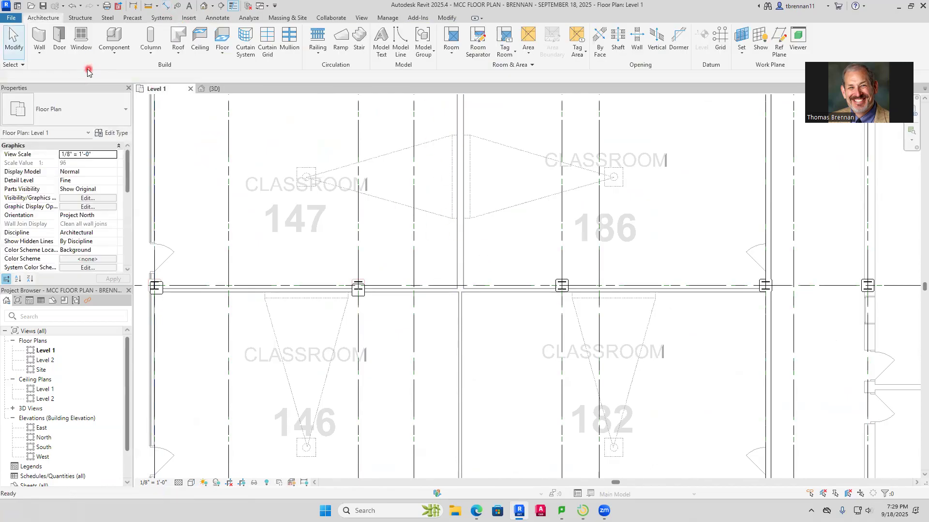
Draw a Generic - 8 1/2" architectural wall about 22' long between Classrooms 147 and 186, from their south wall north to the existing wall
left_click(39, 50)
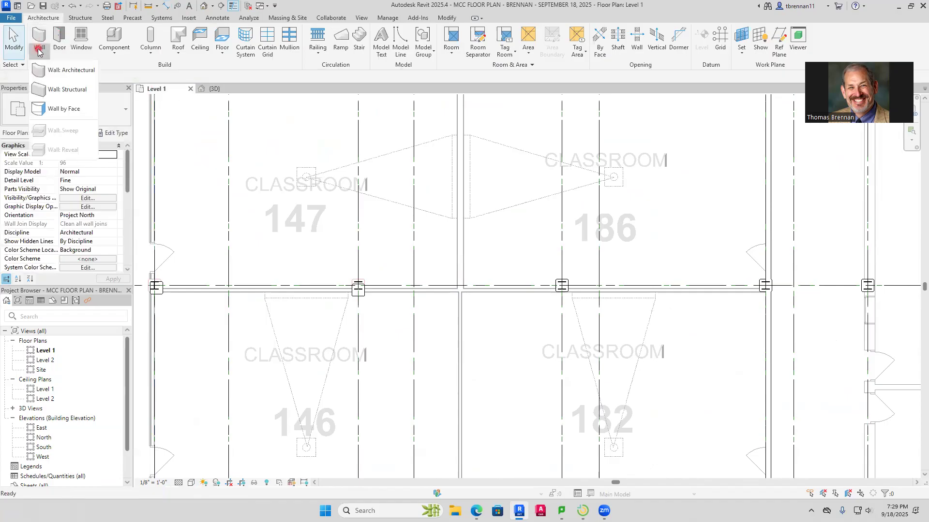
left_click(69, 72)
left_click(125, 118)
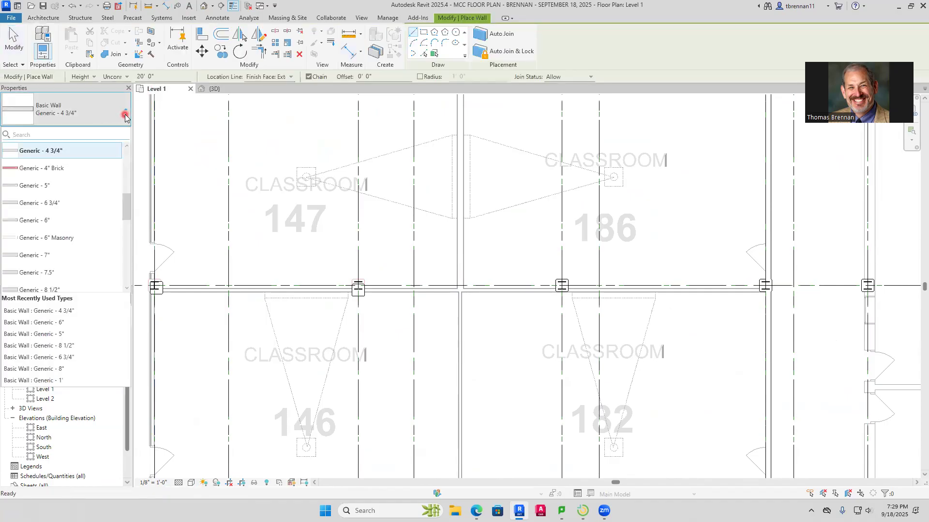
left_click_drag(128, 201, 127, 232)
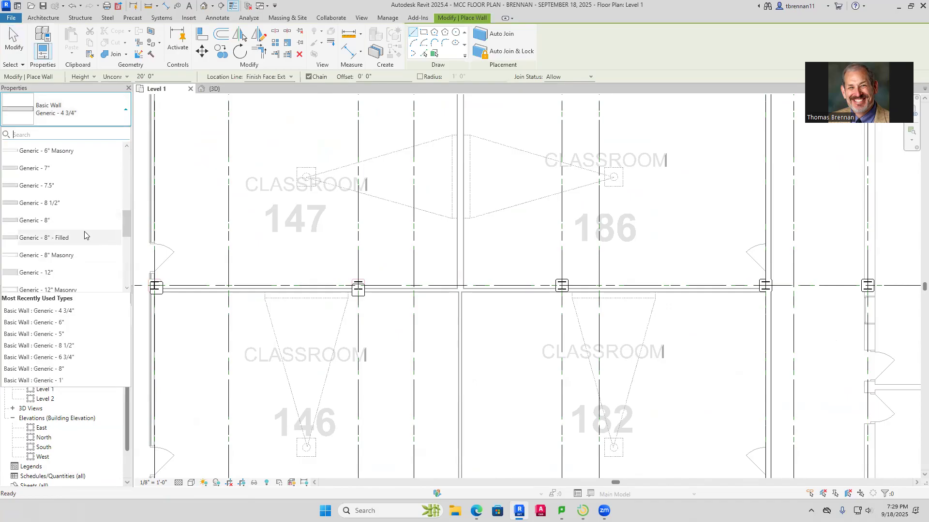
left_click(50, 203)
scroll(483, 315, "up", 6)
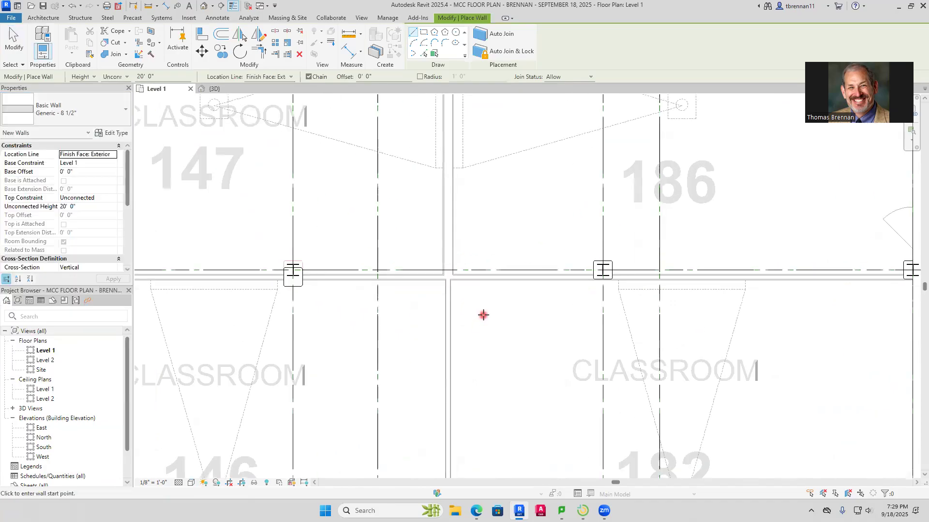
middle_click_drag(384, 224, 408, 305)
scroll(407, 291, "up", 3)
left_click(381, 284)
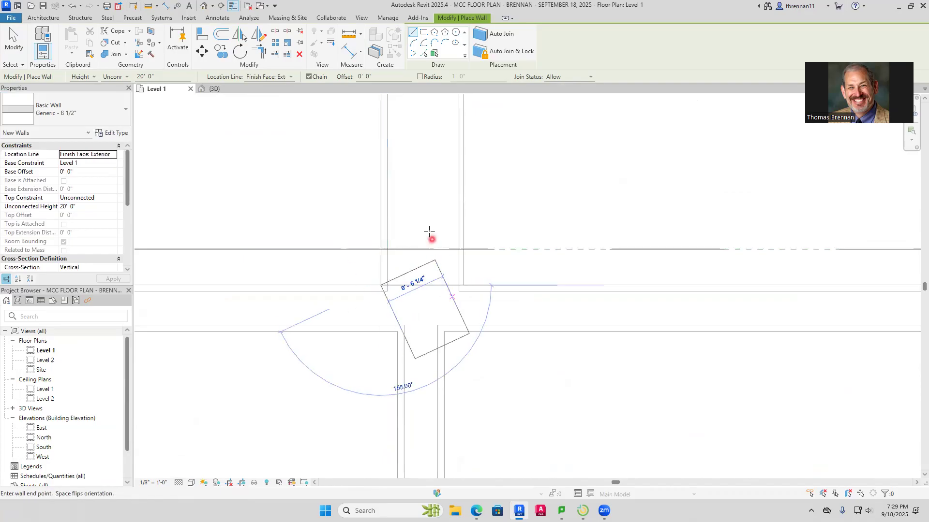
scroll(383, 154, "down", 4)
middle_click_drag(380, 182, 374, 363)
scroll(382, 300, "down", 3)
middle_click_drag(392, 249, 393, 369)
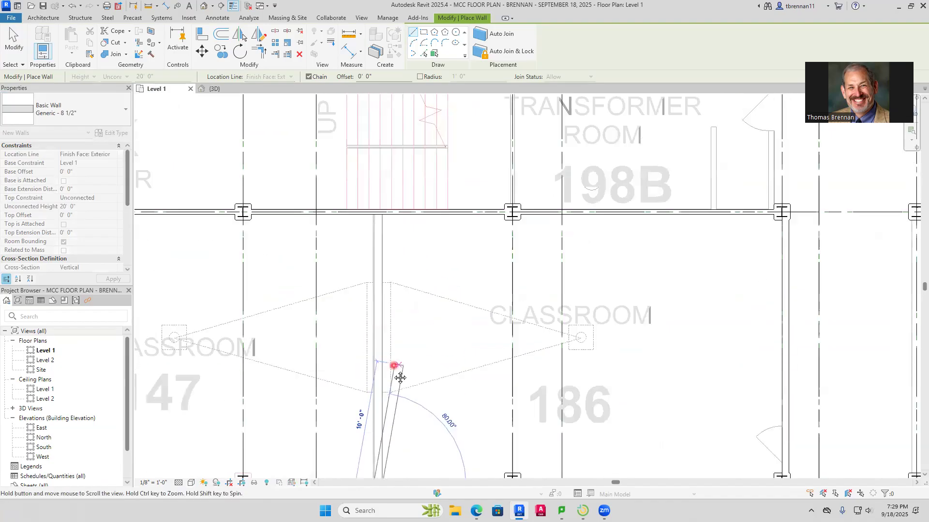
left_click(379, 227)
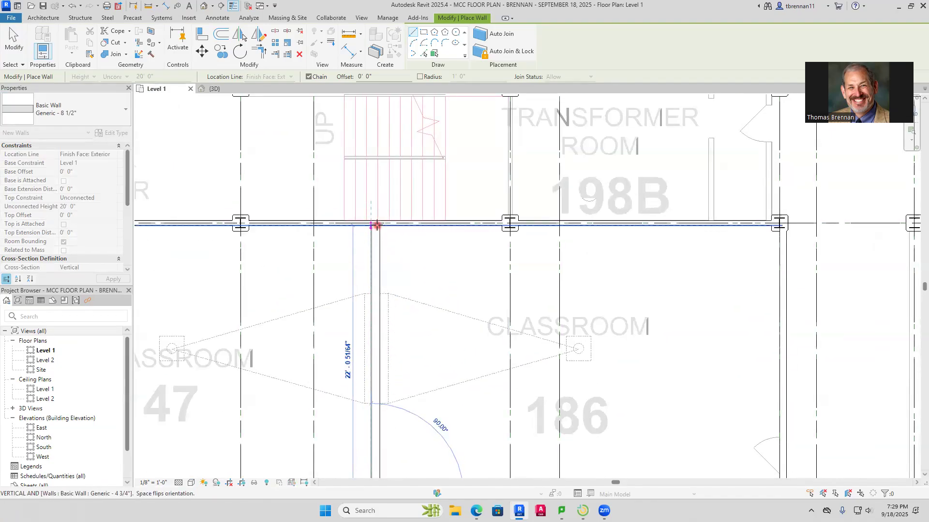
key("Escape")
scroll(428, 252, "down", 3)
mouse_move(429, 267)
middle_mouse_down()
mouse_move(385, 263)
mouse_move(446, 203)
middle_mouse_up()
mouse_move(383, 343)
middle_mouse_down()
mouse_move(403, 329)
mouse_move(325, 290)
middle_mouse_up()
key("Escape")
Measure the thickness of the imported wall between Classrooms 146 and 182 with an aligned dimension
scroll(615, 322, "up", 6)
scroll(639, 296, "up", 1)
middle_click_drag(637, 295, 526, 393)
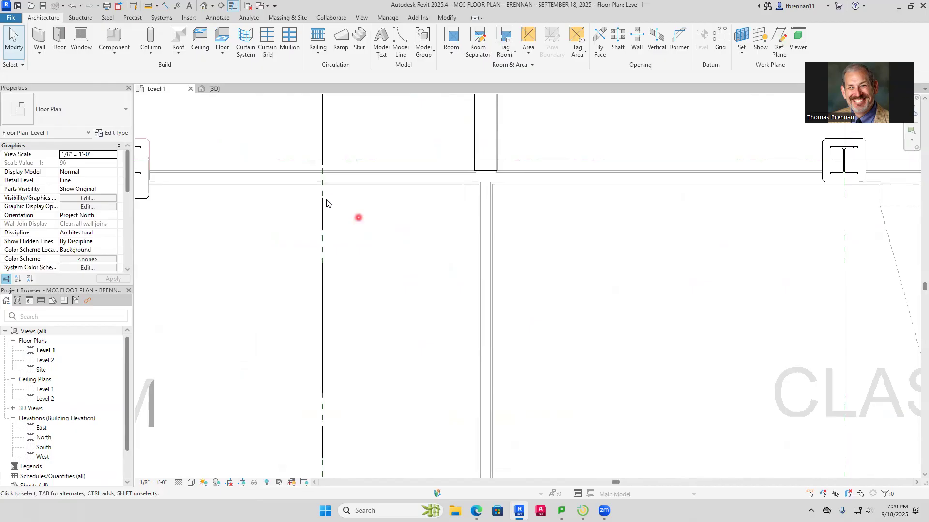
left_click(165, 7)
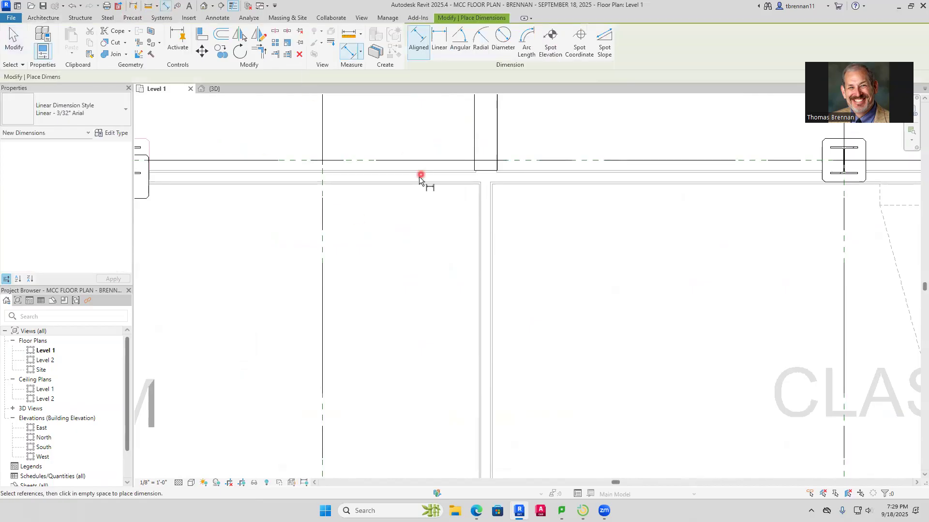
left_click(479, 263)
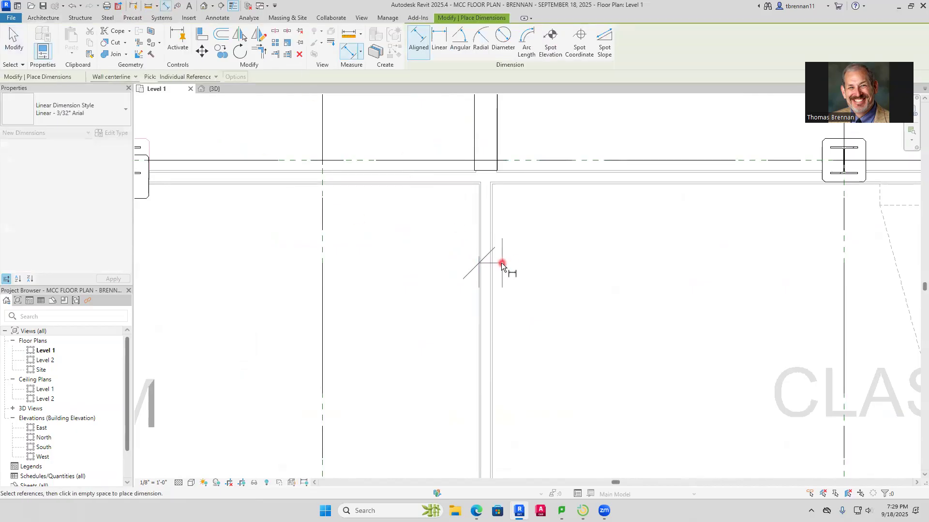
left_click(494, 268)
key("Escape")
key("Escape")
Draw a Generic - 4 3/4" architectural wall about 42' 6" long from the south wall of Classroom 186 south between Classrooms 146/182 and 145/180
left_click(41, 53)
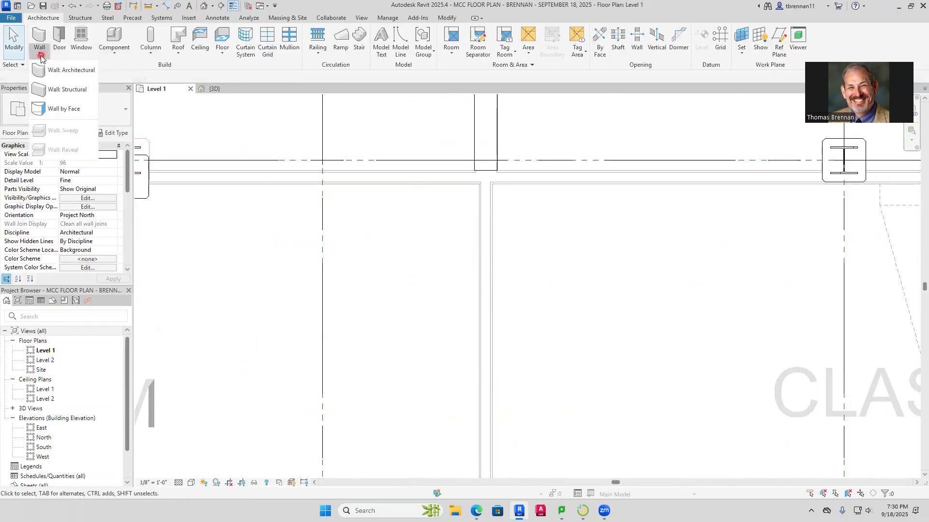
left_click(69, 72)
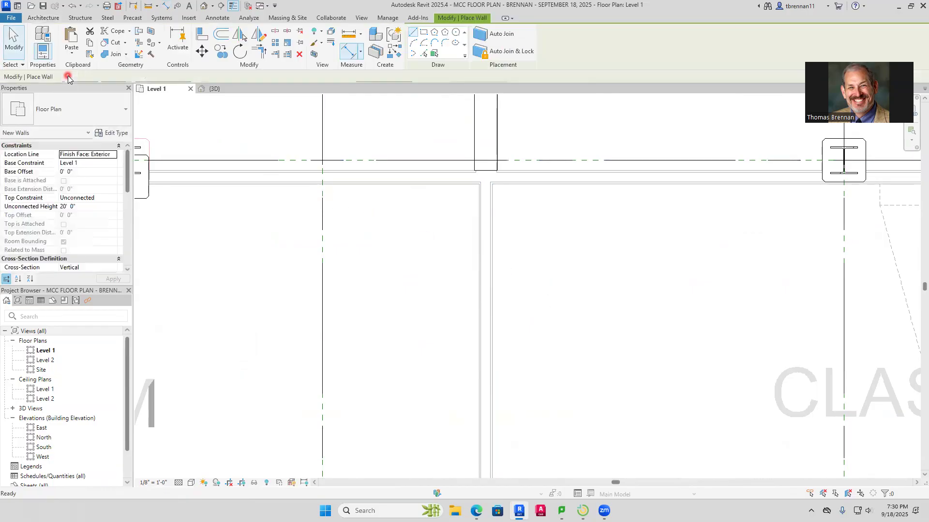
left_click(124, 118)
left_click_drag(129, 212, 130, 202)
left_click(56, 170)
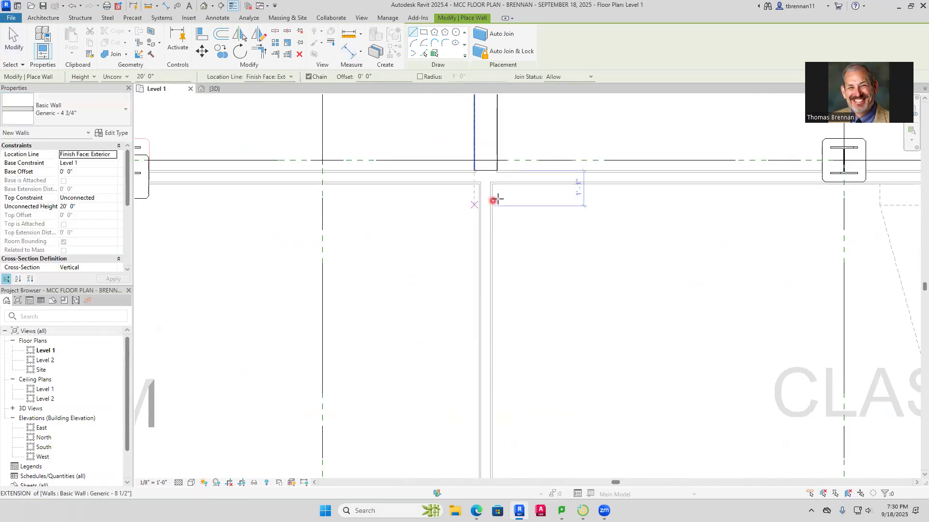
scroll(496, 196, "up", 4)
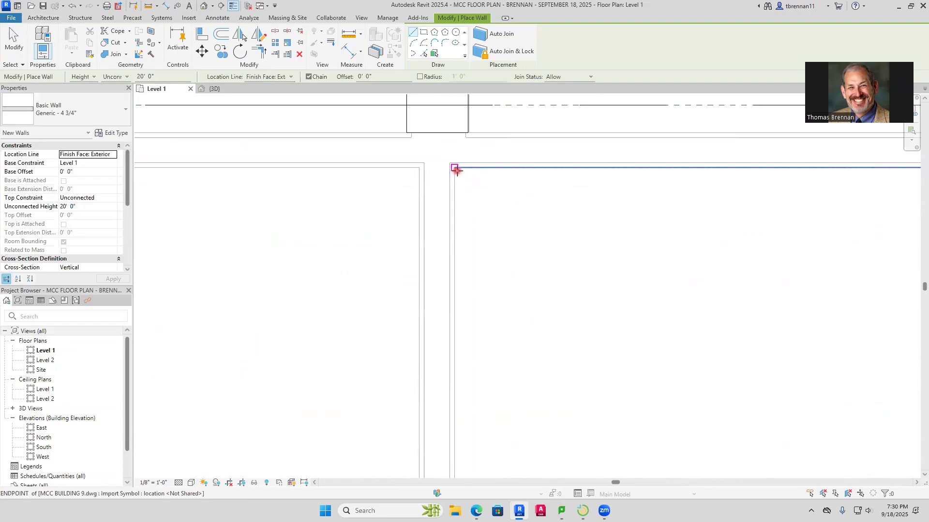
left_click(456, 169)
scroll(448, 358, "down", 5)
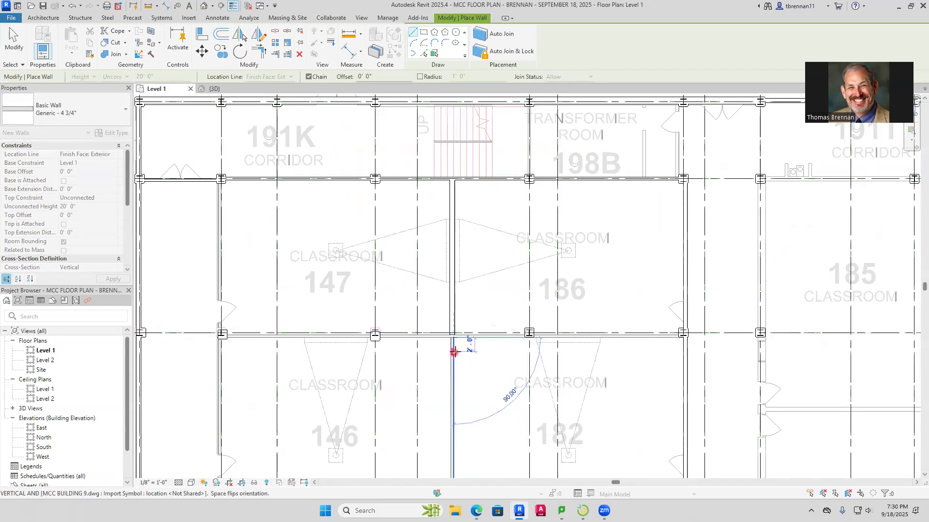
middle_click_drag(454, 352, 432, 138)
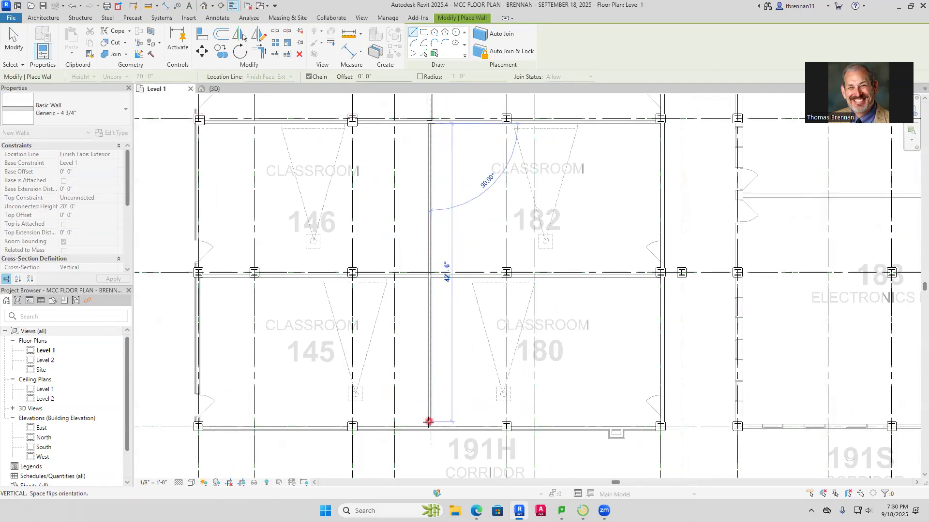
key("Escape")
Review the classroom walls in the floor plan and the 3D view, and return to the Level 1 floor plan
scroll(206, 258, "up", 2)
scroll(206, 259, "up", 2)
middle_click_drag(404, 236, 352, 406)
middle_click_drag(374, 291, 383, 387)
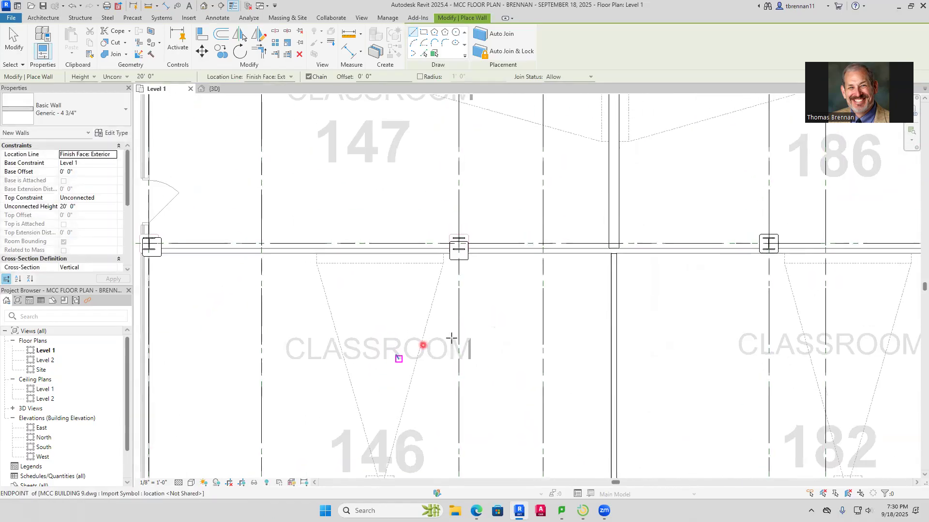
scroll(501, 335, "down", 1)
middle_click_drag(525, 338, 475, 473)
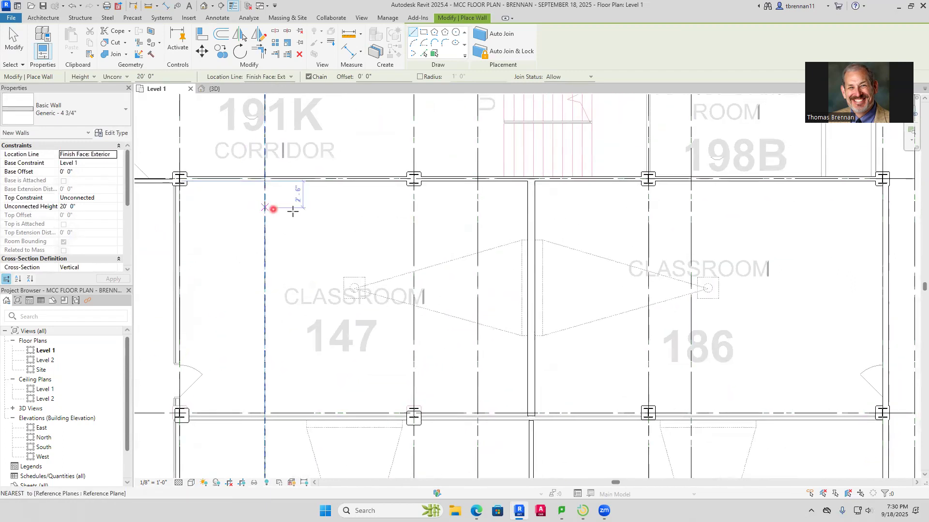
scroll(421, 243, "down", 3)
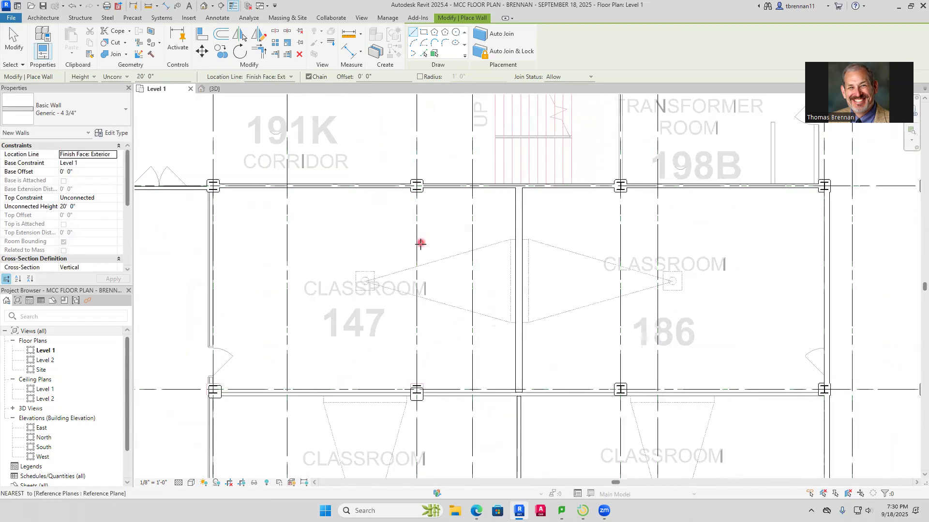
key("Escape")
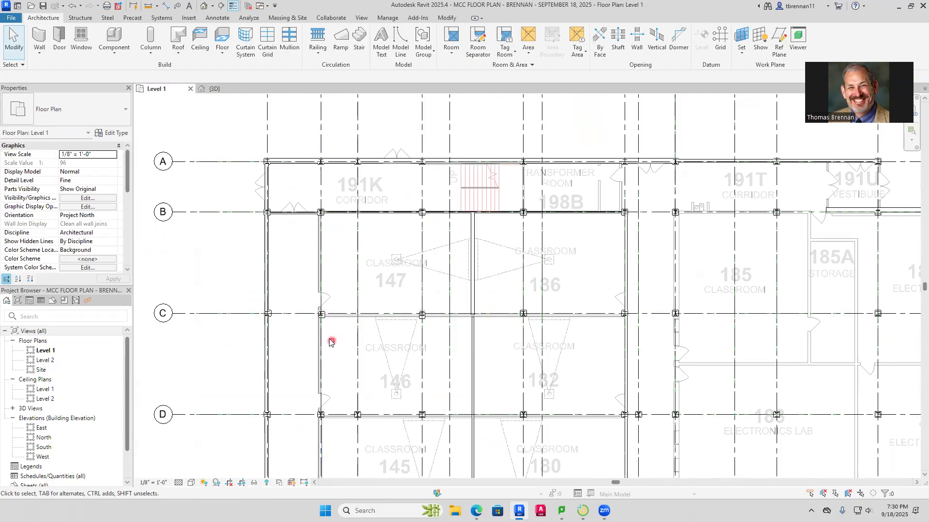
scroll(332, 342, "up", 8)
middle_click_drag(349, 133, 394, 278)
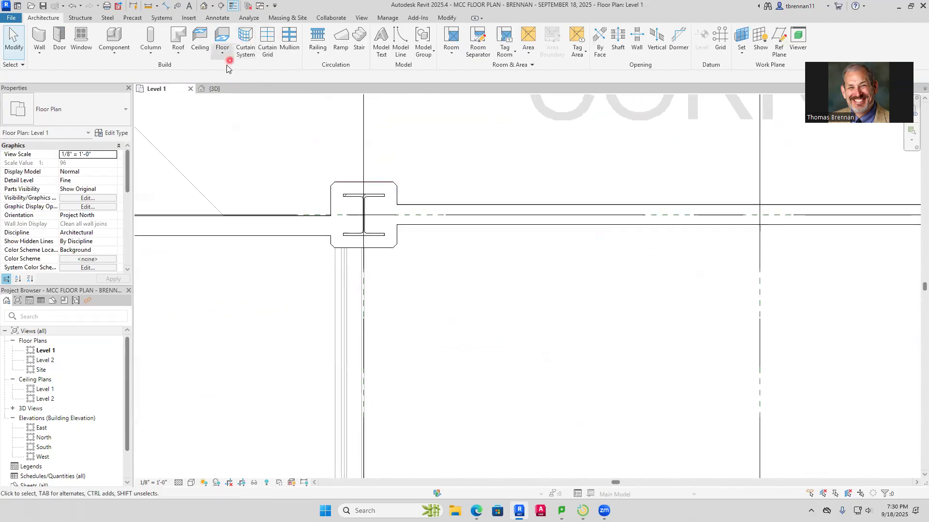
left_click(221, 93)
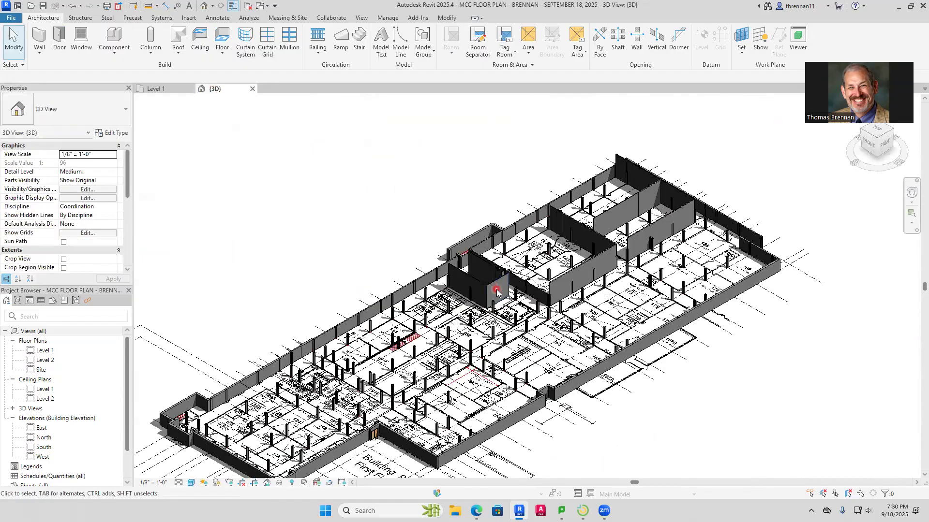
scroll(624, 203, "up", 4)
middle_click_drag(640, 190, 536, 338)
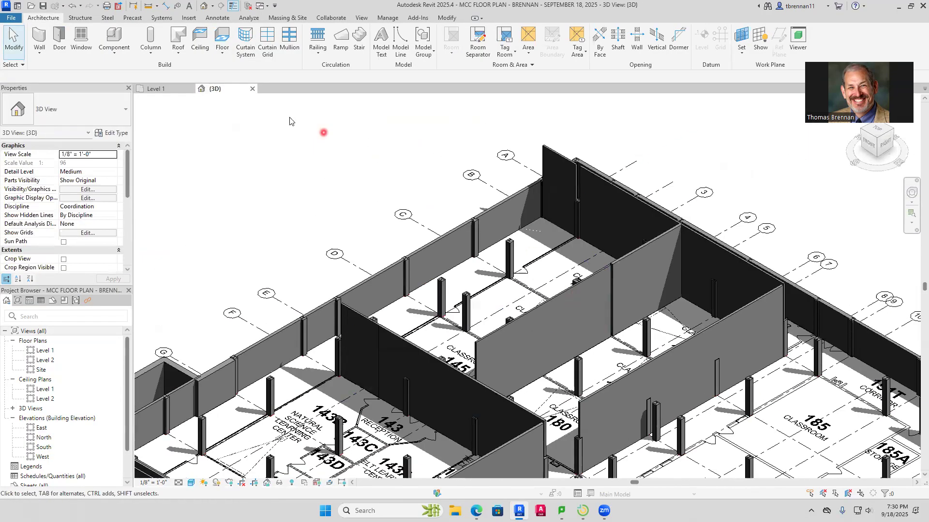
left_click(160, 90)
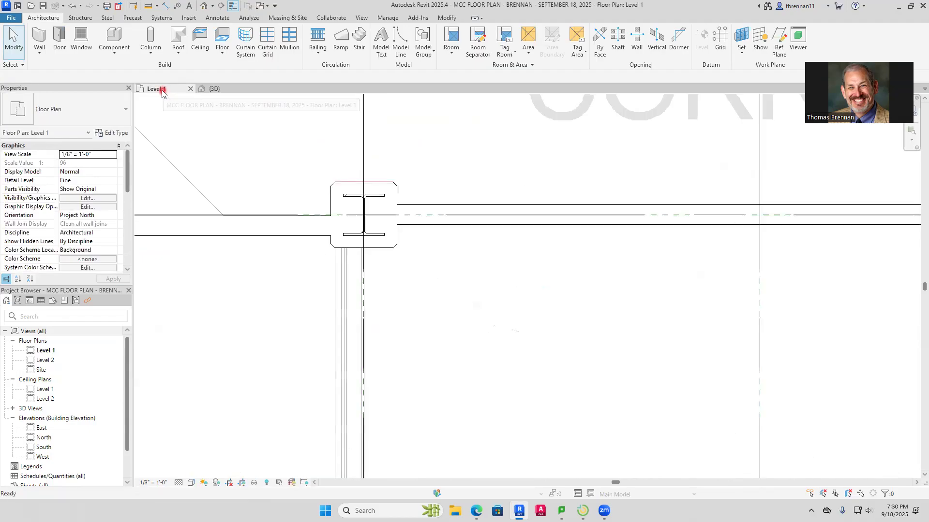
Measure the thickness of the imported corridor wall on the west side of Classroom 147, just below the grid B column
scroll(254, 221, "down", 5)
scroll(287, 217, "up", 10)
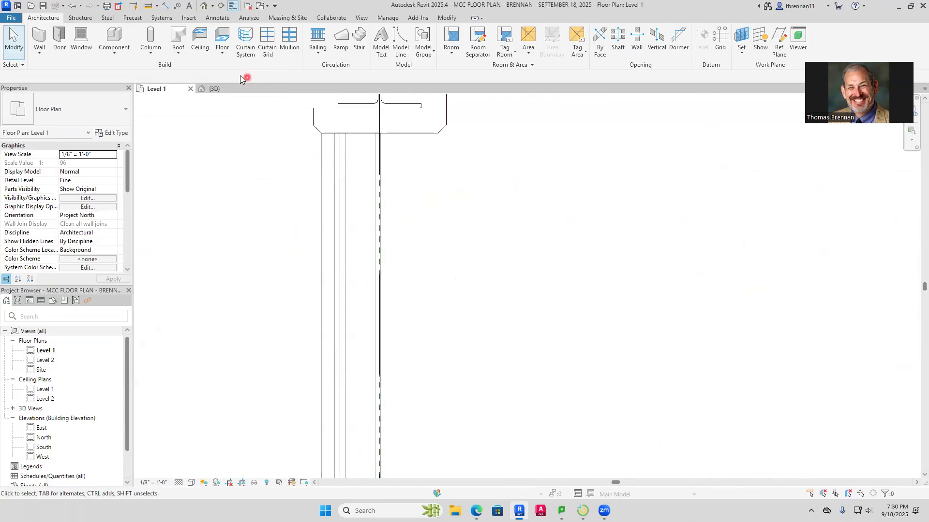
left_click(166, 5)
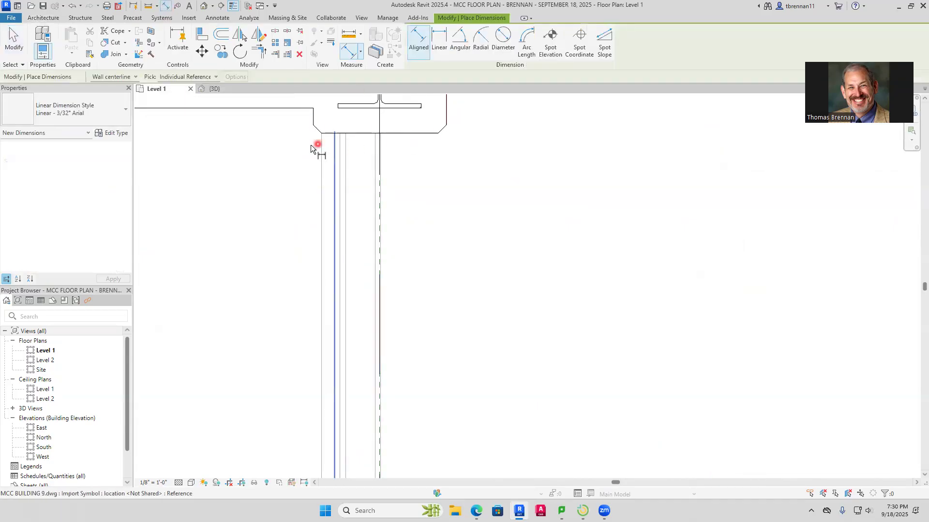
left_click(320, 161)
scroll(389, 291, "up", 1)
scroll(389, 291, "up", 5)
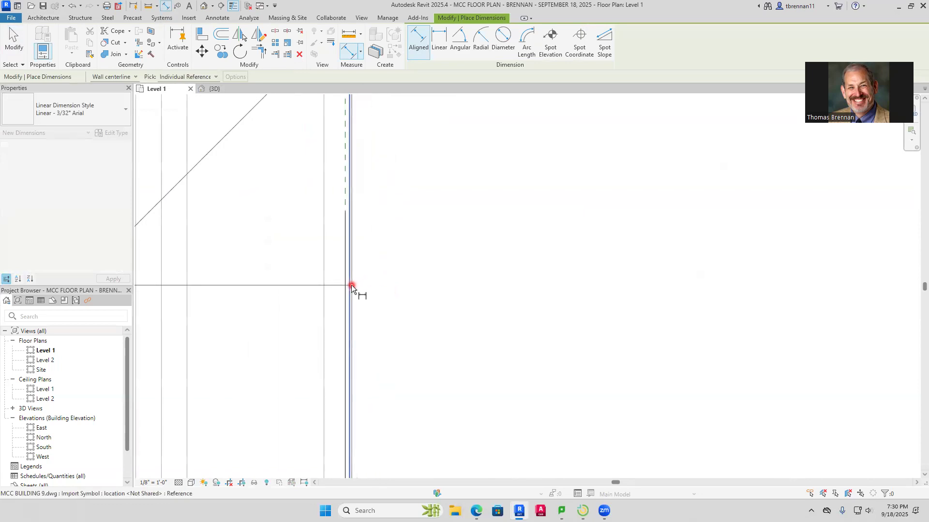
scroll(425, 286, "down", 5)
key("Escape")
key("Escape")
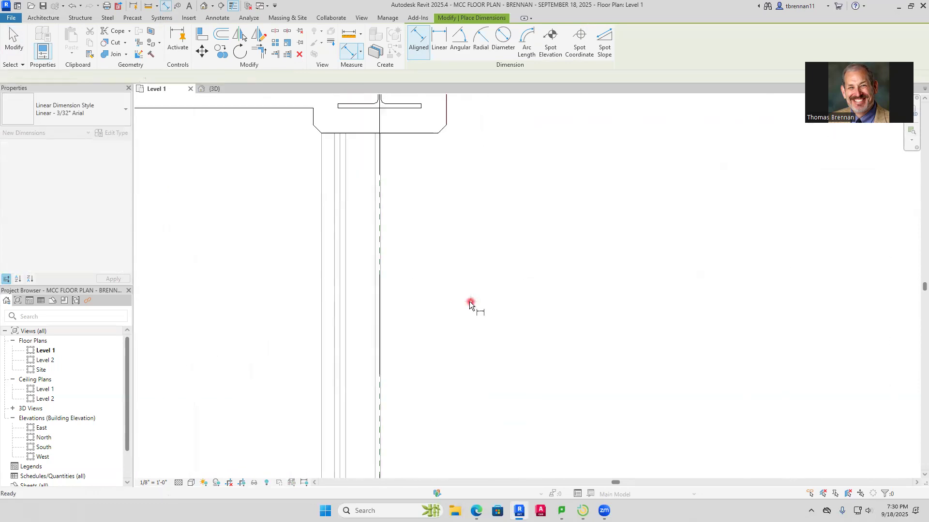
Draw a Generic - 7" architectural wall, flipped onto the imported wall, from the grid B column south along Classrooms 147 and 146 to the grid D column
left_click(39, 54)
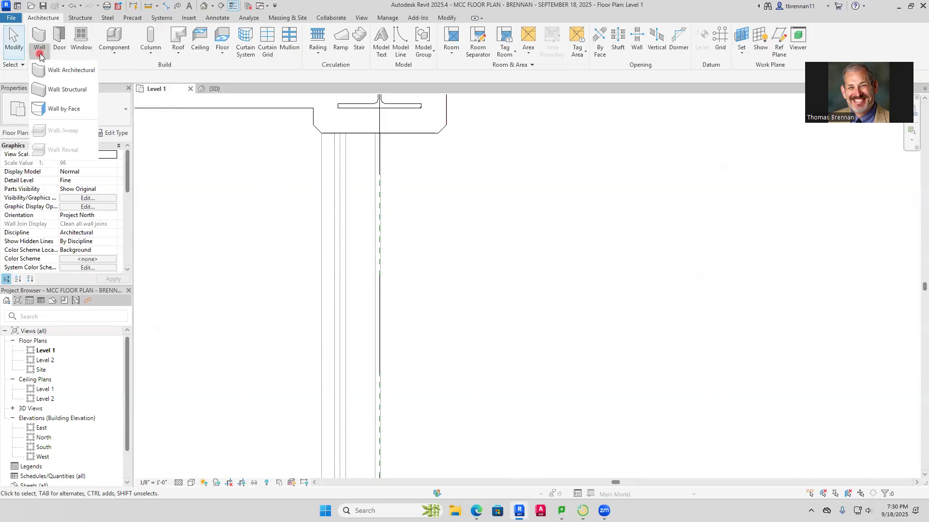
left_click(78, 71)
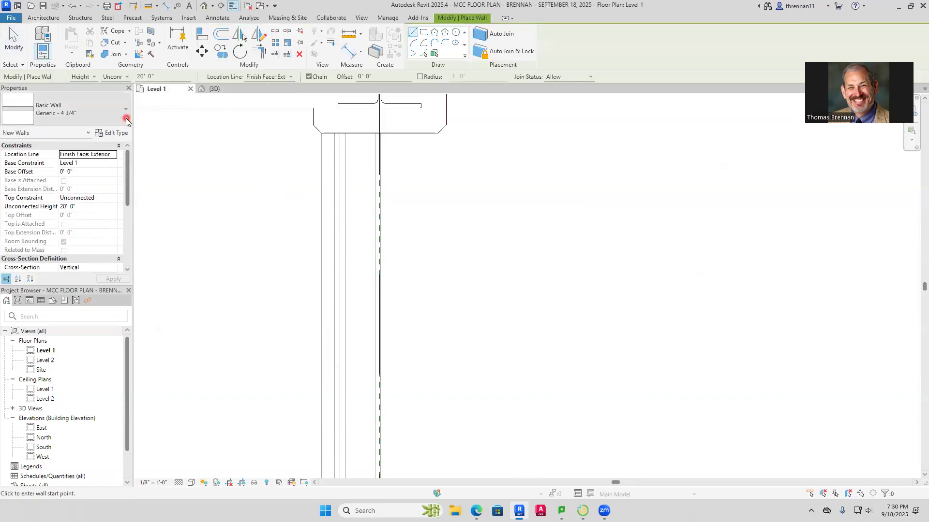
left_click(127, 119)
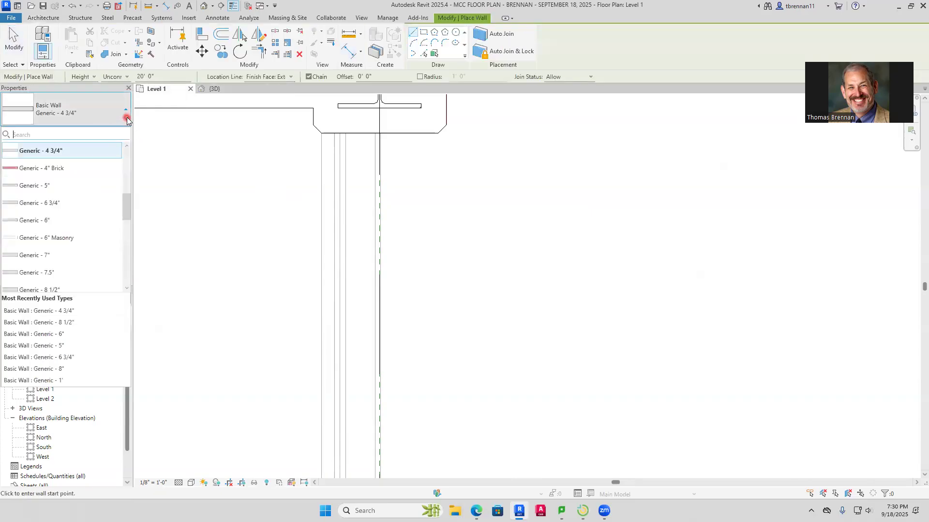
left_click(55, 256)
left_click(320, 133)
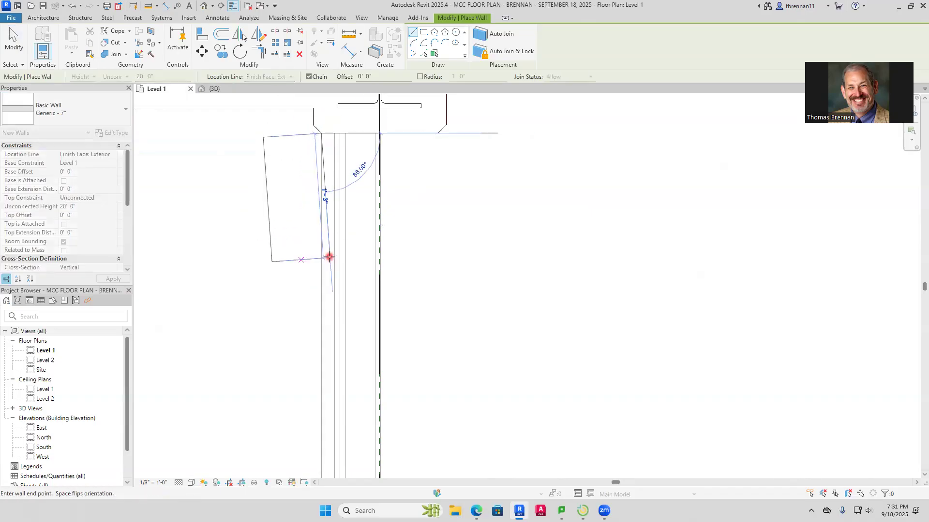
key("space")
scroll(335, 334, "down", 5)
middle_click_drag(335, 336, 353, 112)
scroll(341, 249, "down", 1)
middle_click_drag(342, 253, 346, 112)
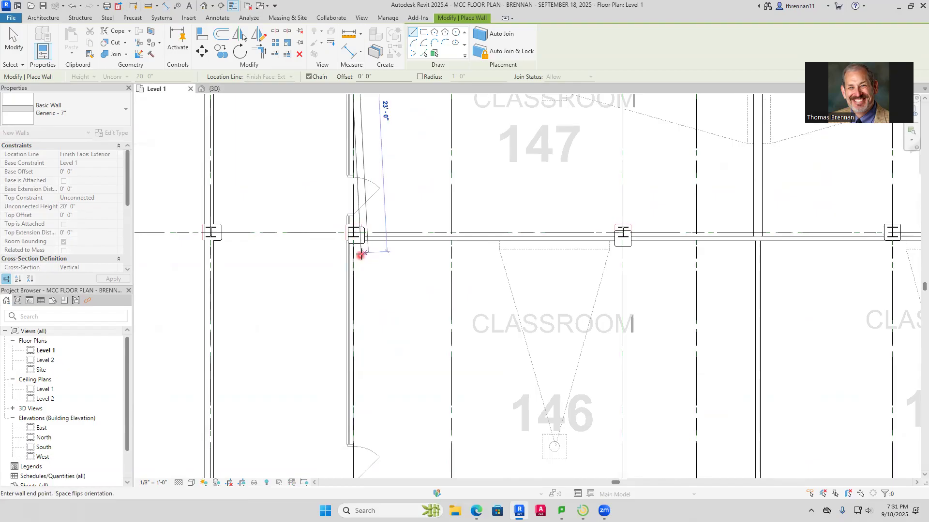
scroll(361, 255, "up", 4)
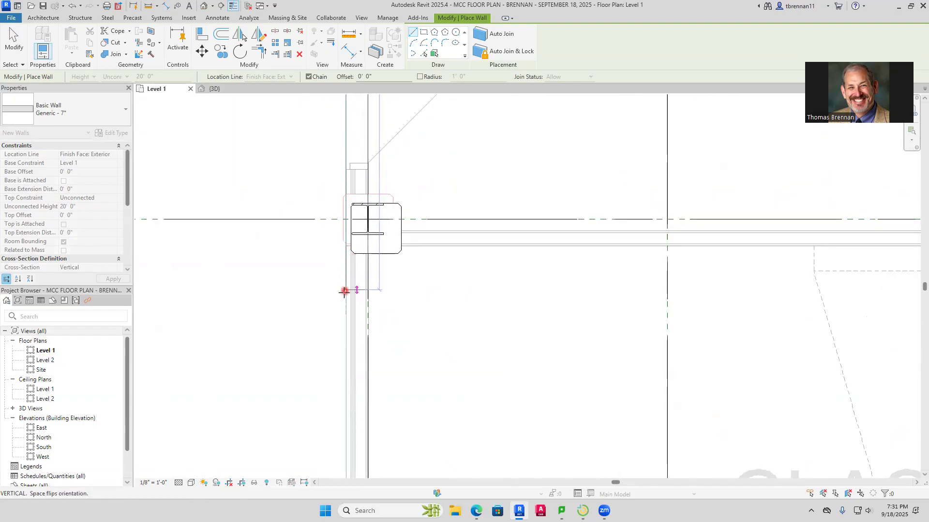
scroll(353, 328, "down", 2)
middle_click_drag(338, 327, 336, 53)
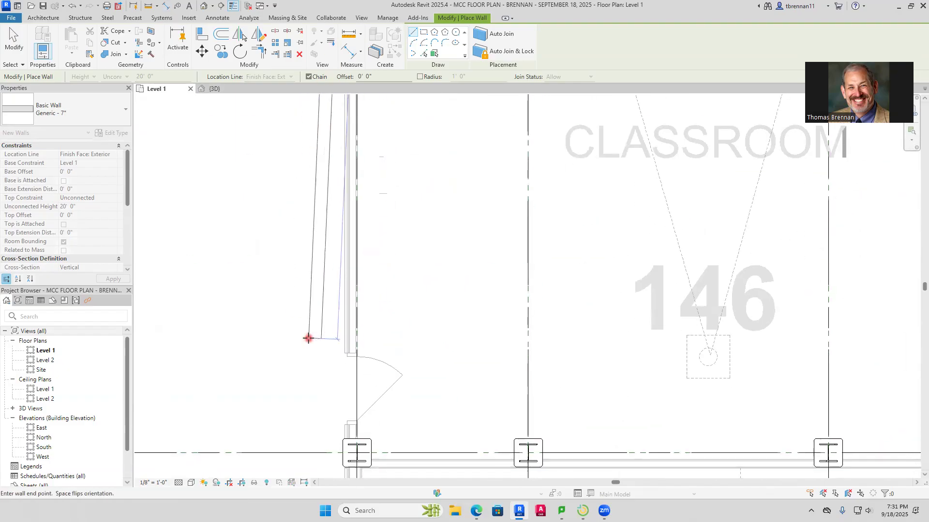
middle_click_drag(307, 335, 351, 115)
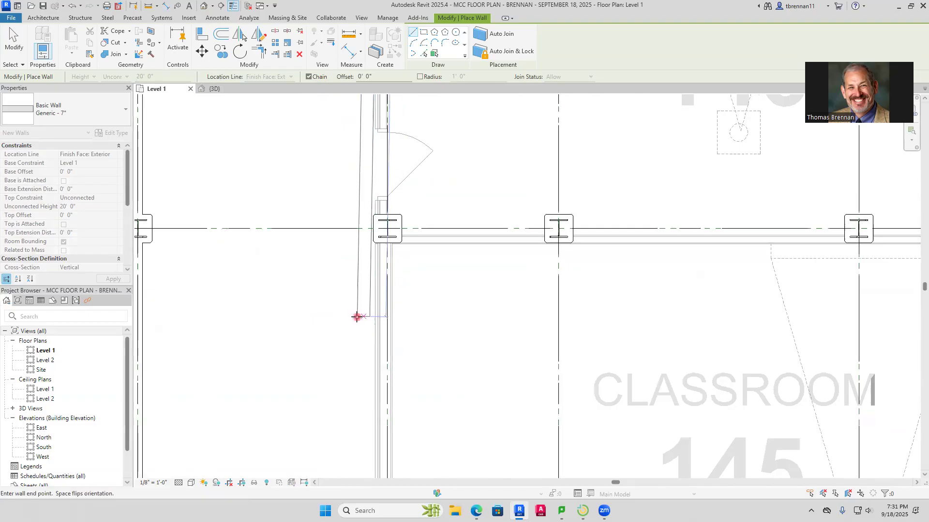
scroll(373, 318, "down", 2)
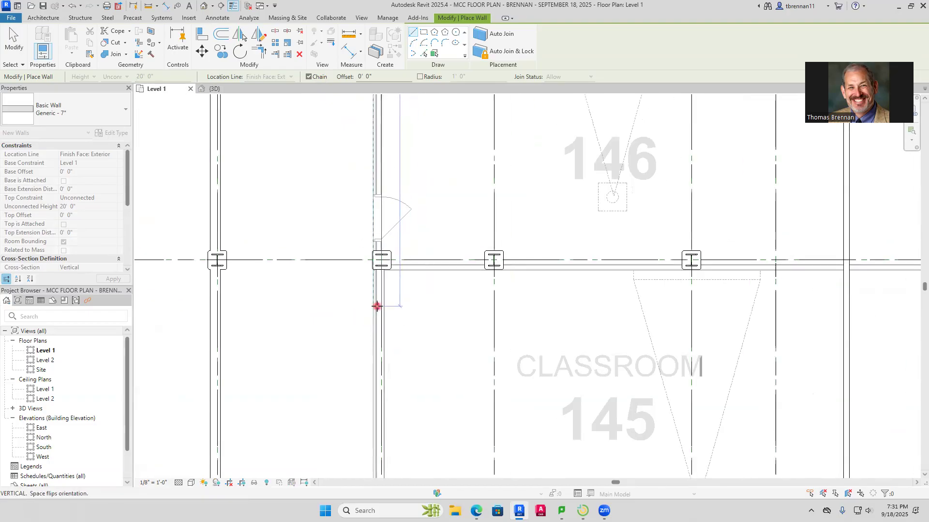
scroll(377, 309, "down", 2)
scroll(377, 275, "up", 3)
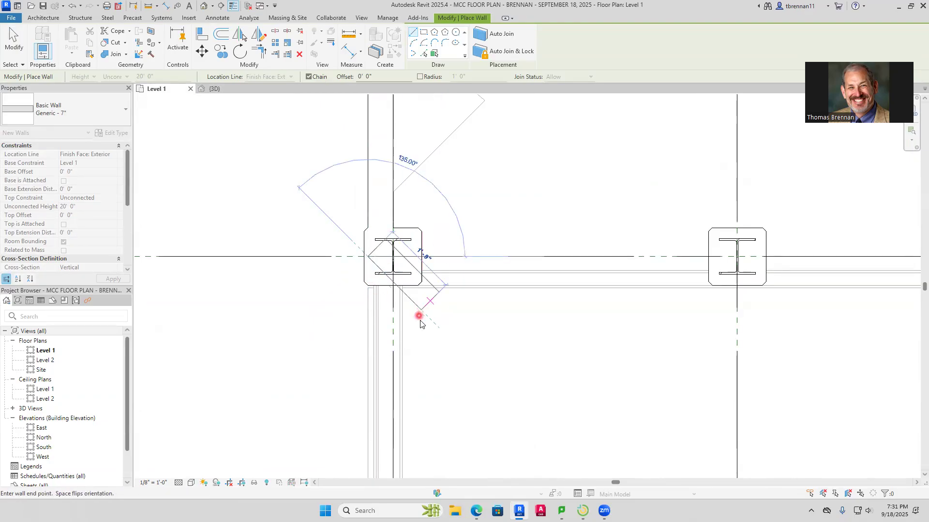
key("Escape")
Measure the thickness of the imported wall on the west side of Classroom 145, just below the grid D column, with an aligned dimension
scroll(417, 332, "down", 2)
middle_click_drag(417, 331, 416, 235)
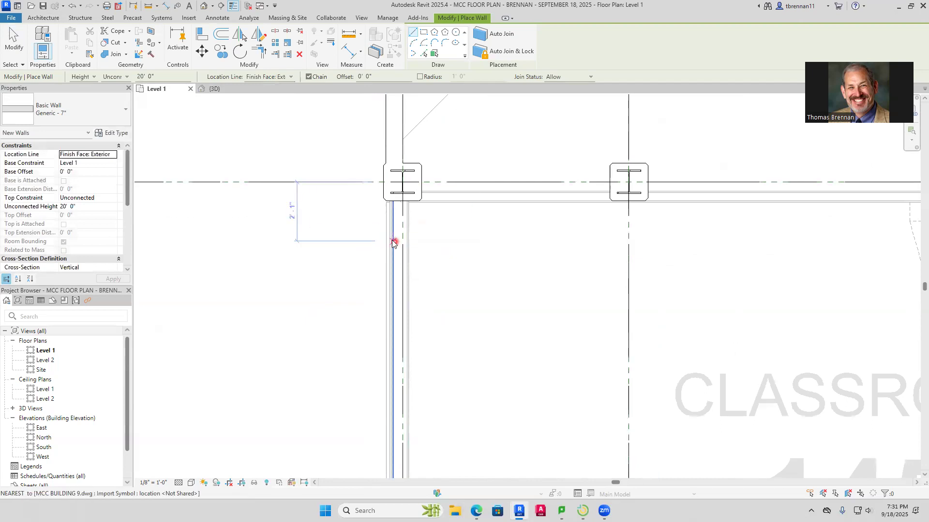
key("Escape")
scroll(383, 233, "up", 2)
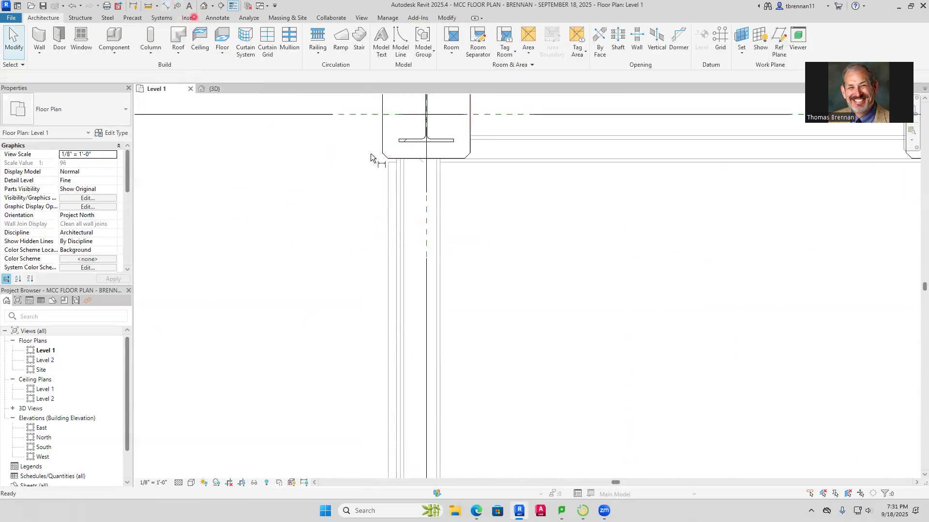
key("d")
key("i")
scroll(404, 184, "up", 2)
left_click(361, 171)
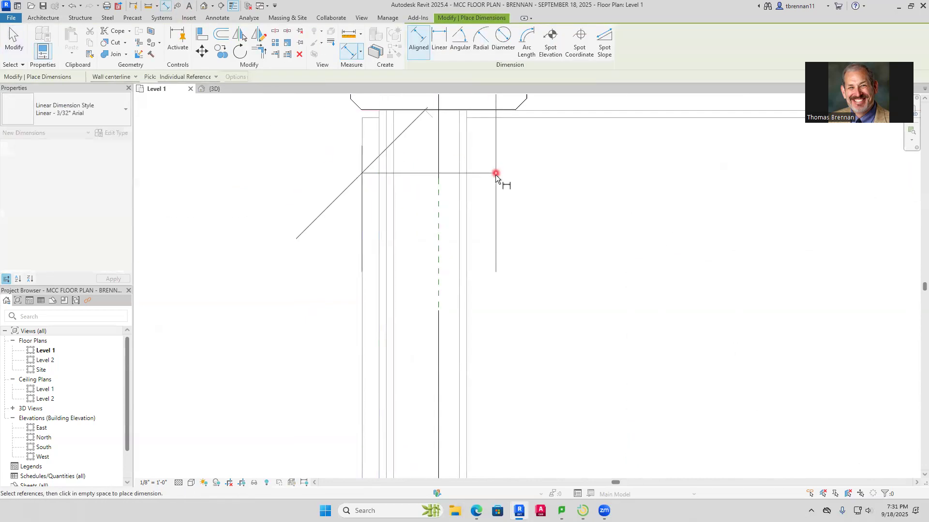
left_click(465, 193)
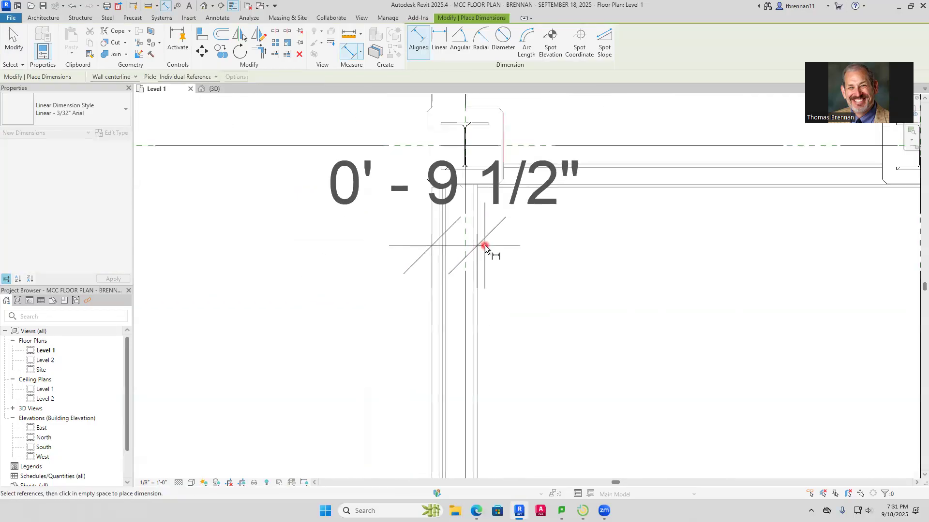
Draw a Generic - 8 1/2" architectural wall along the west side of Classroom 145, from the grid D column south to the column at Corridor 191H
key("Escape")
key("Escape")
left_click(41, 57)
left_click(77, 81)
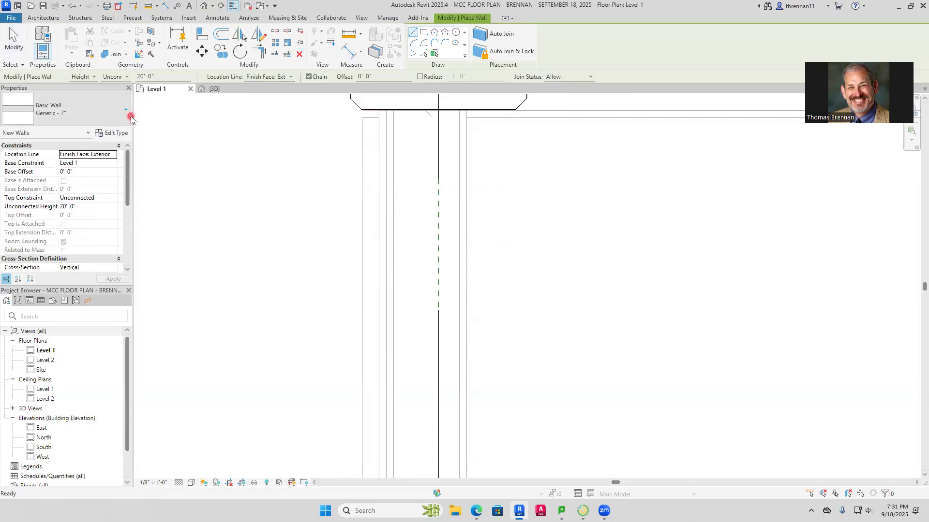
left_click(129, 116)
scroll(123, 231, "down", 2)
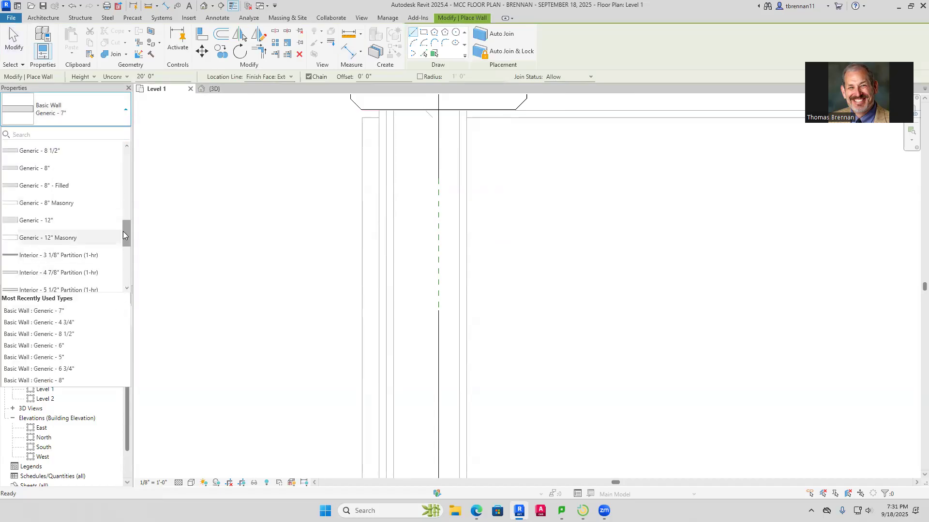
scroll(123, 231, "down", 2)
left_click(39, 334)
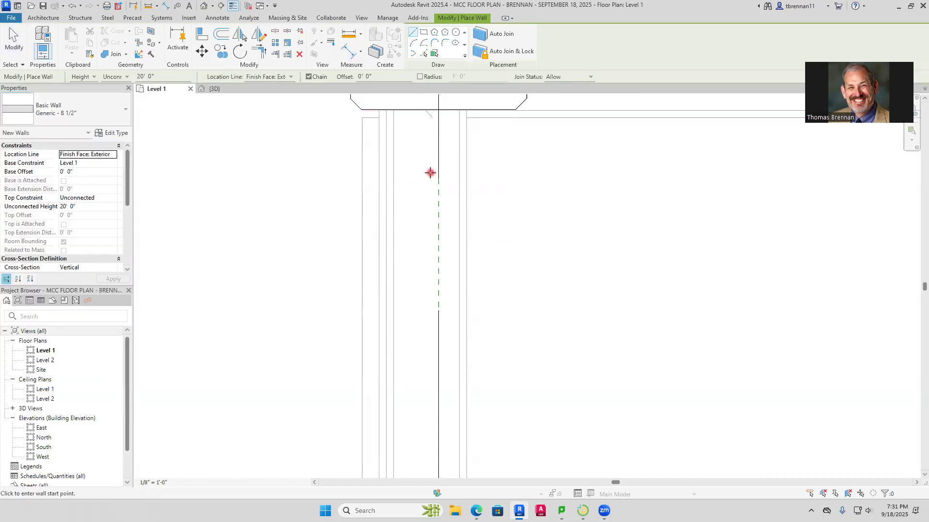
left_click(492, 138)
scroll(464, 305, "down", 4)
scroll(465, 319, "down", 3)
middle_click_drag(464, 311, 425, 94)
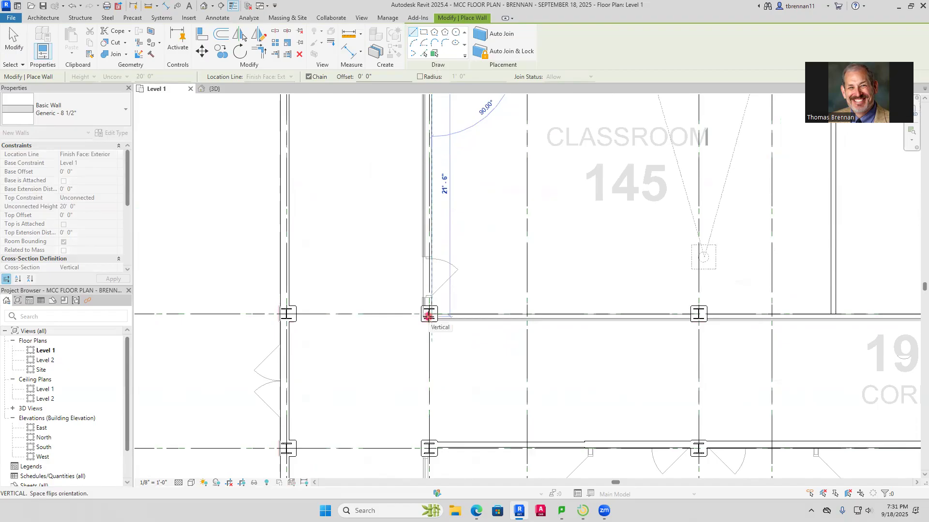
left_click(428, 317)
key("Escape")
key("Escape")
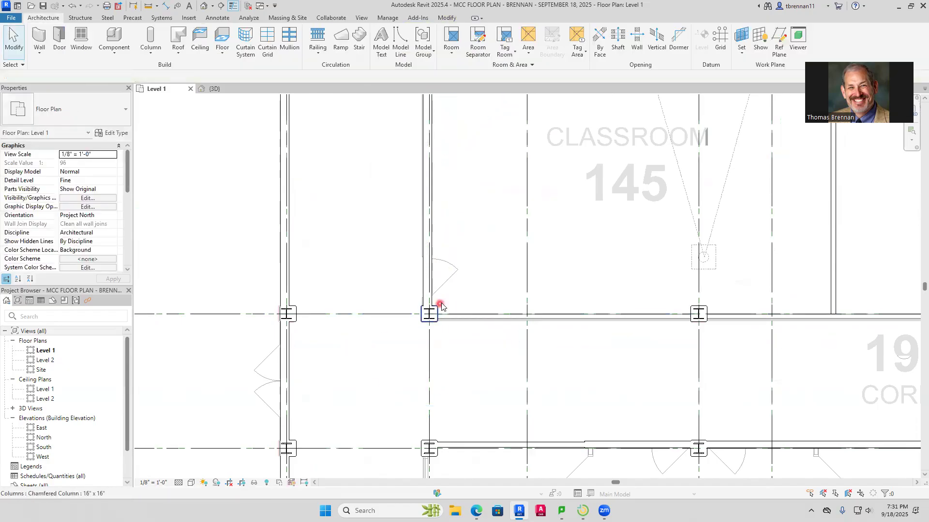
Measure the thickness of the imported wall on the south side of Classroom 145, beside its southwest column, with an aligned dimension
scroll(451, 314, "up", 3)
scroll(377, 329, "up", 5)
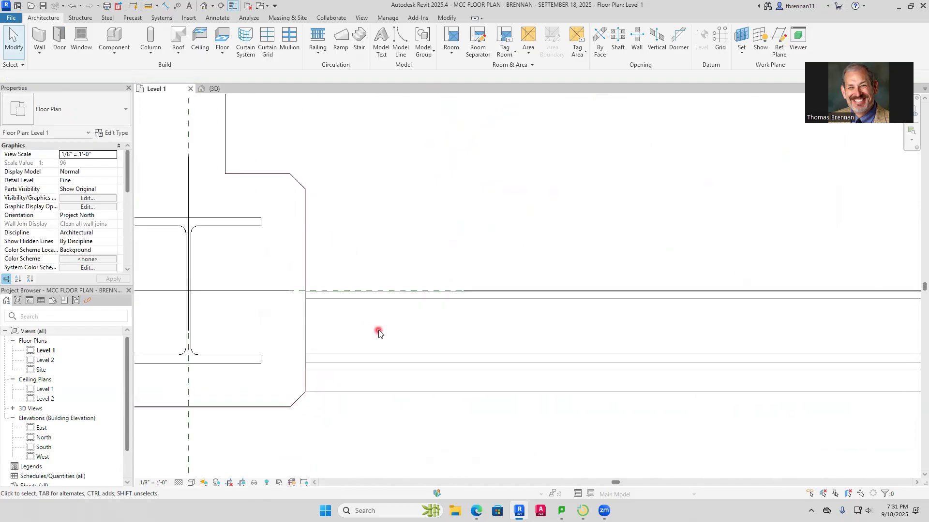
left_click(167, 6)
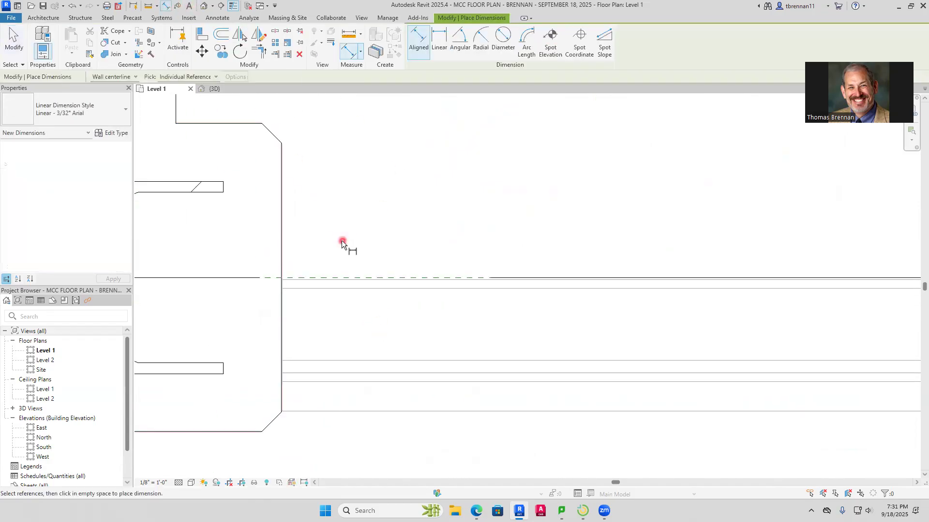
left_click(291, 282)
scroll(306, 408, "up", 5)
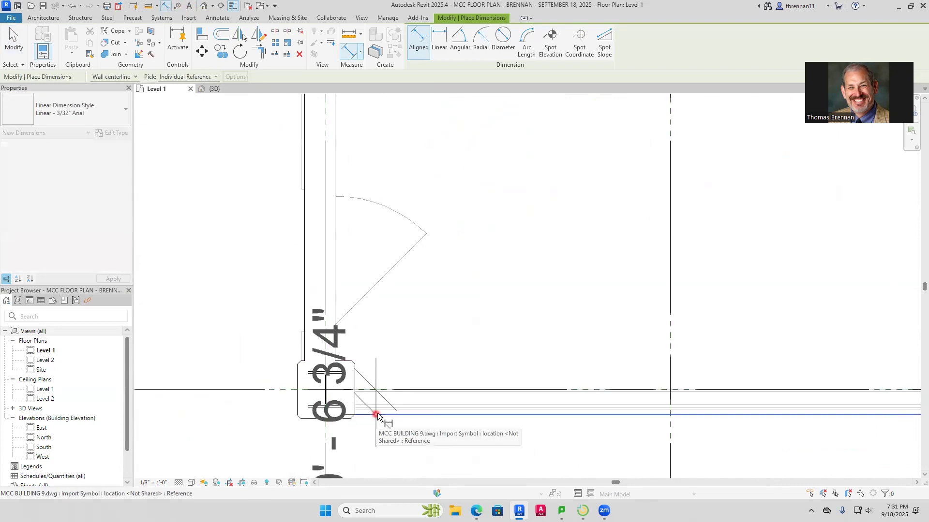
key("Escape")
scroll(372, 415, "up", 5)
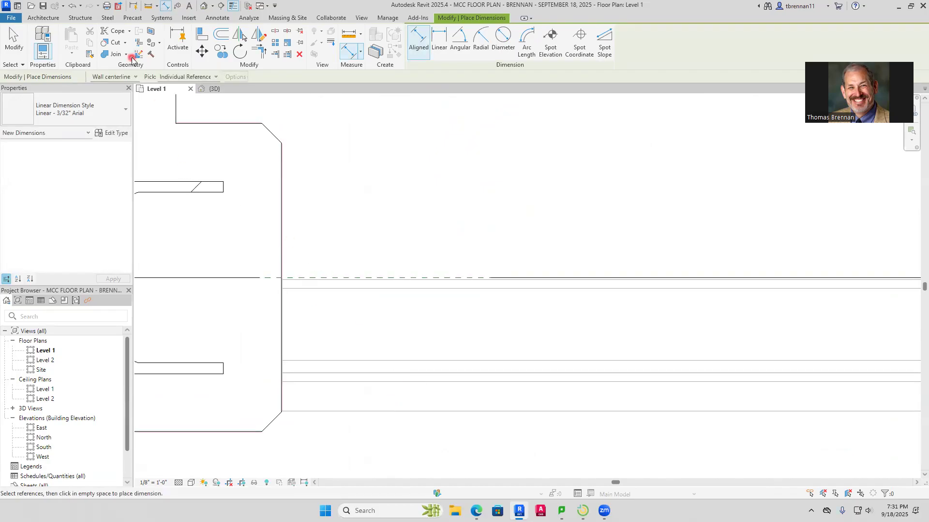
Draw a Generic - 6 3/4" architectural wall, flipped onto the imported wall, along the north side of Corridor 191H from Classroom 145's southwest column to Classroom 180's southeast column
left_click(46, 18)
left_click(40, 51)
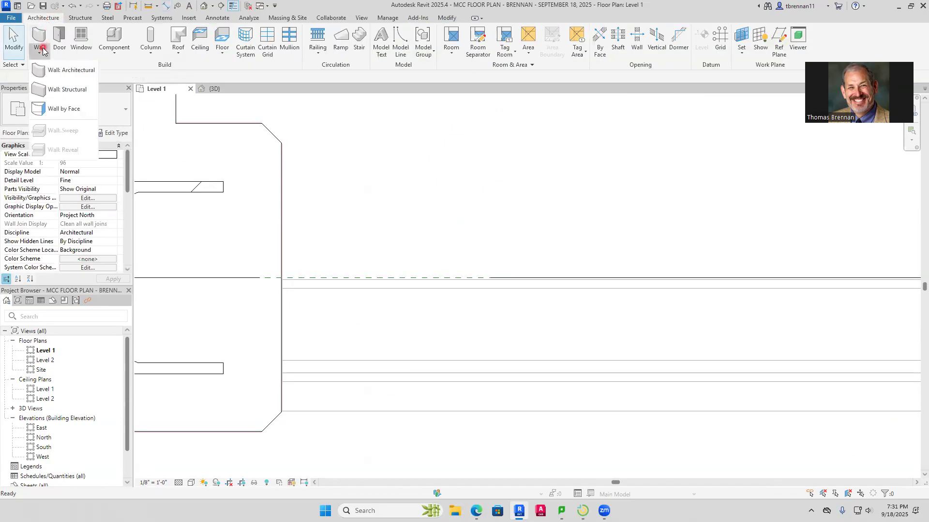
left_click(72, 73)
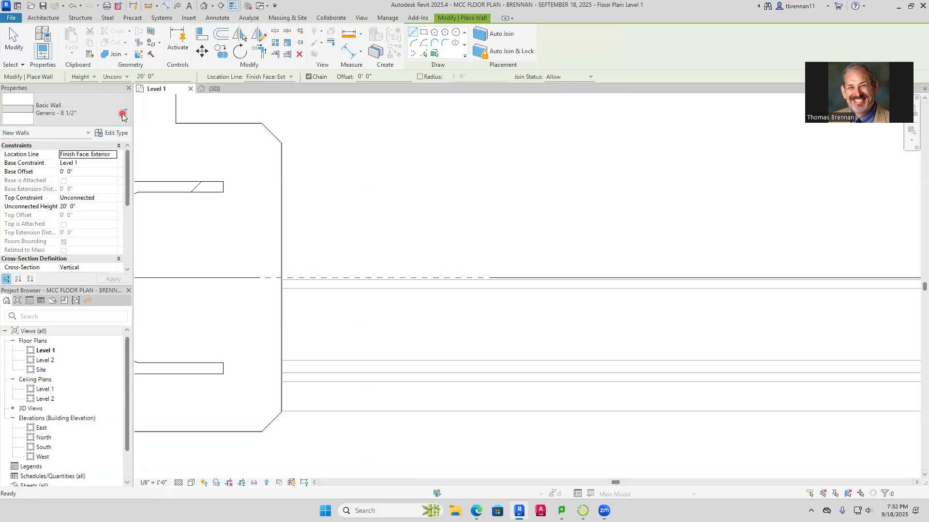
left_click(123, 114)
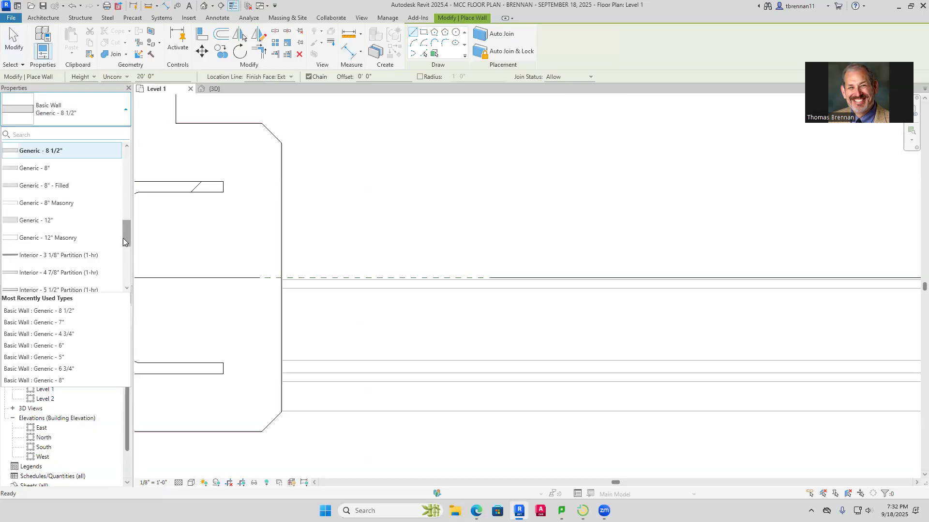
left_click(65, 369)
scroll(305, 395, "up", 5)
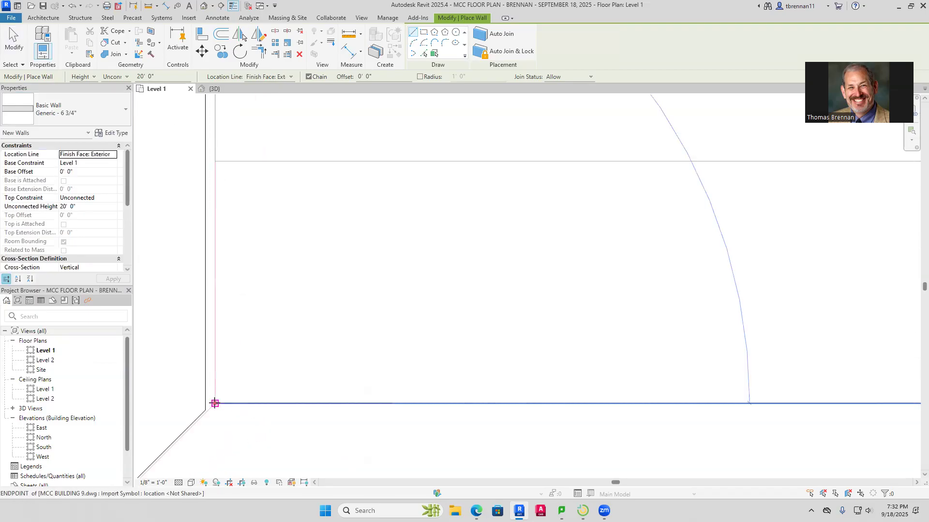
left_click(215, 403)
scroll(339, 331, "down", 2)
scroll(329, 288, "down", 4)
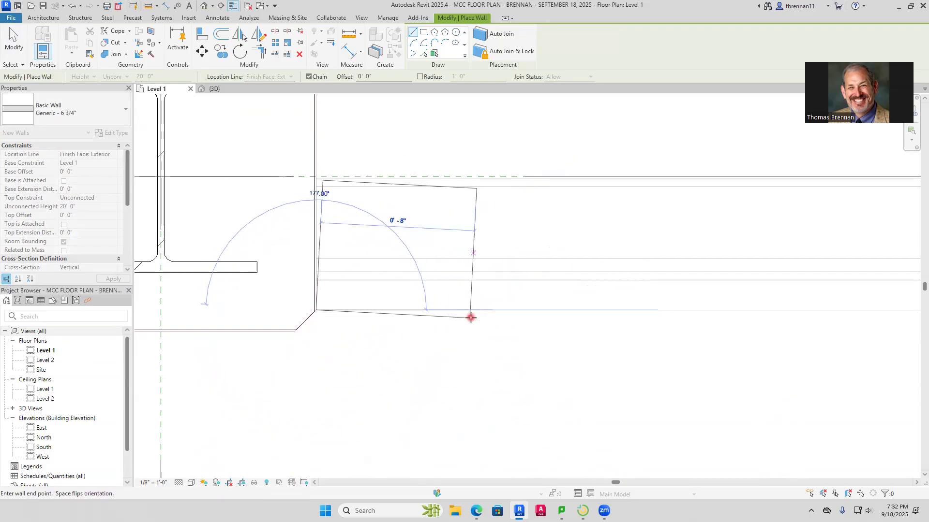
scroll(470, 309, "down", 5)
middle_click_drag(491, 307, 51, 339)
scroll(731, 348, "down", 2)
middle_click_drag(731, 349, 255, 361)
scroll(471, 358, "down", 1)
middle_click_drag(498, 357, 286, 342)
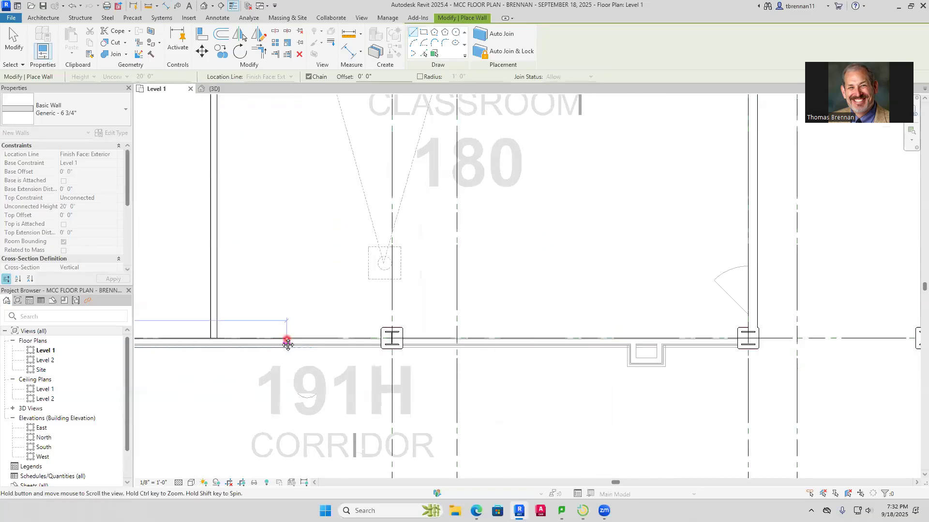
middle_click_drag(605, 353, 367, 362)
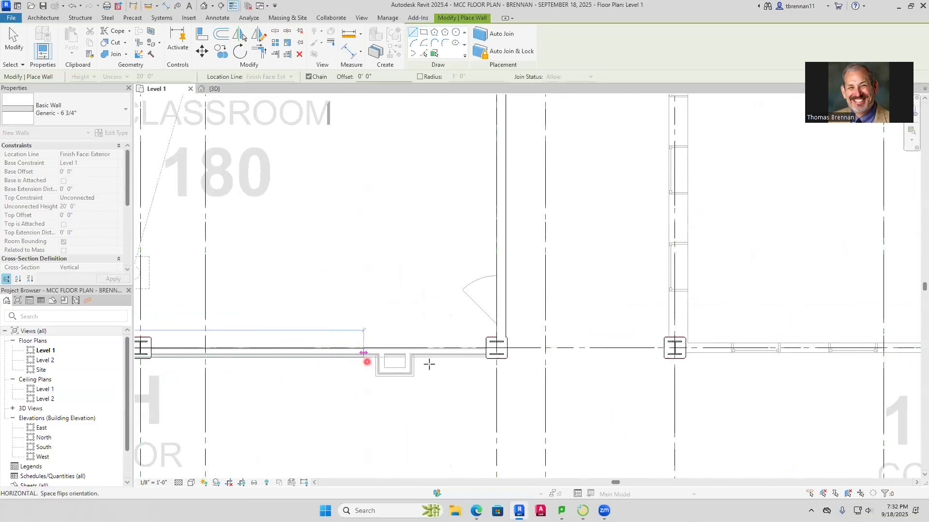
left_click(502, 352)
key("Escape")
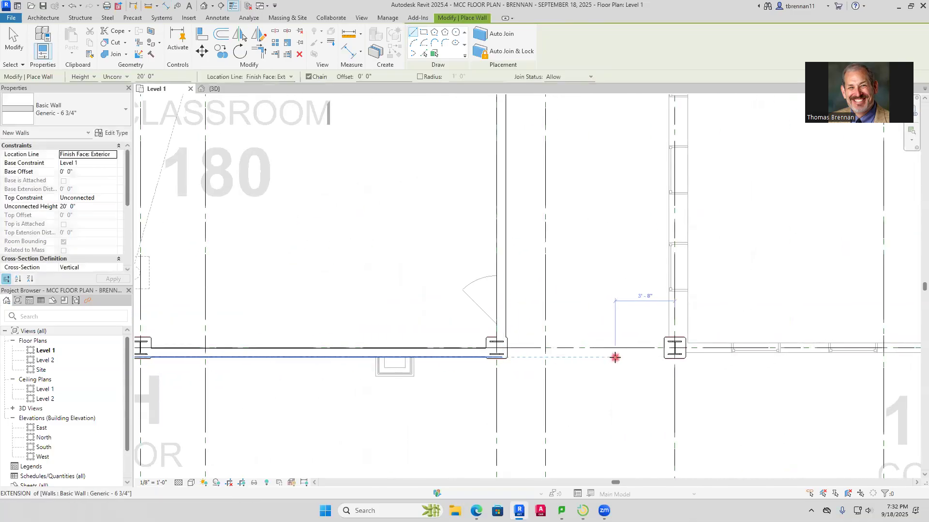
key("Escape")
Measure the thickness of the imported wall between Classrooms 146 and 145, just east of the west grid D column, with an aligned dimension
scroll(472, 323, "down", 4)
scroll(407, 290, "down", 2)
middle_click_drag(406, 290, 571, 326)
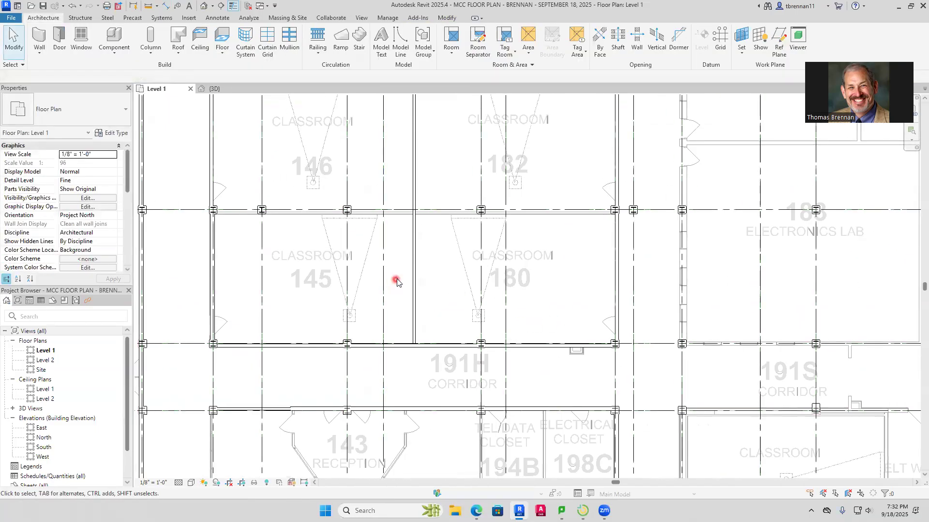
scroll(232, 208, "up", 5)
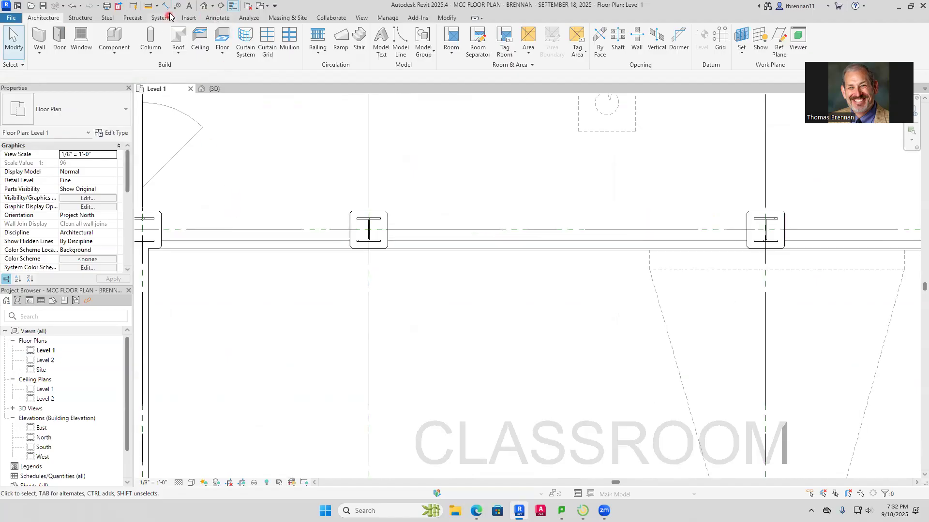
scroll(193, 254, "up", 3)
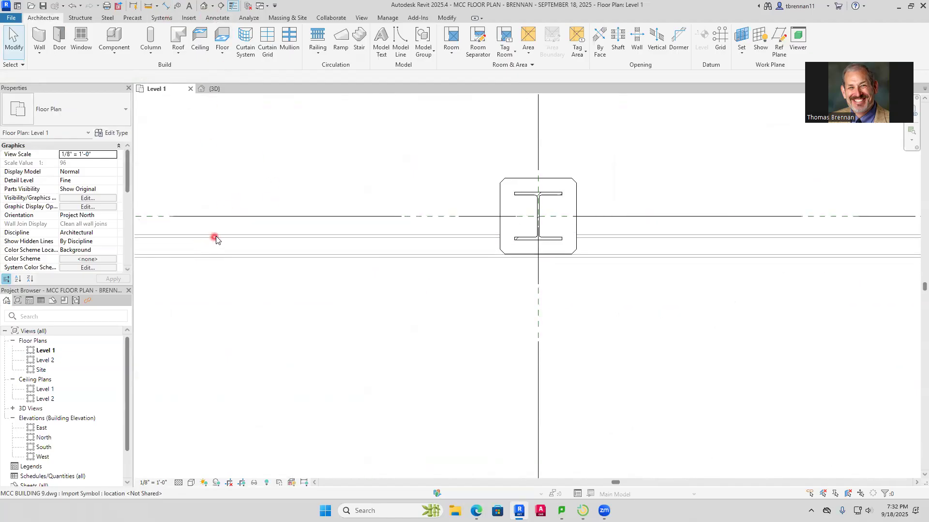
middle_click_drag(705, 248, 553, 250)
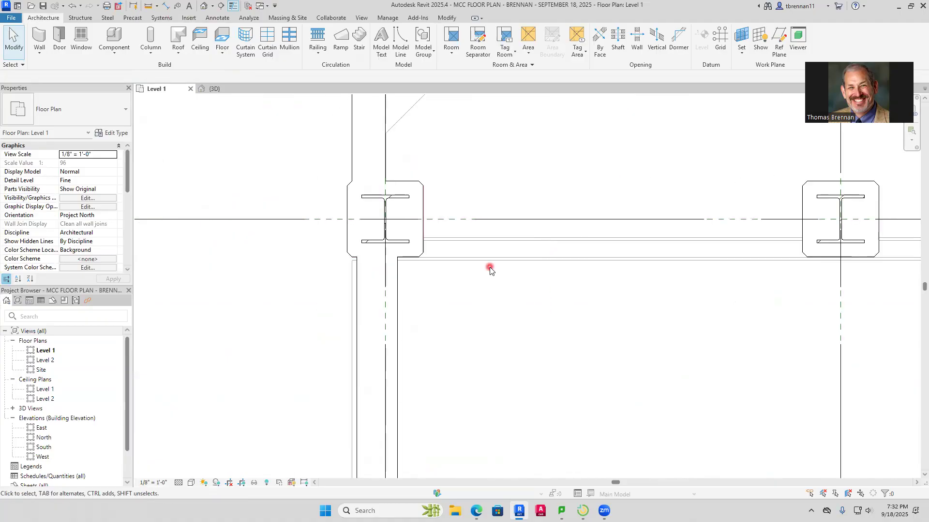
left_click(170, 6)
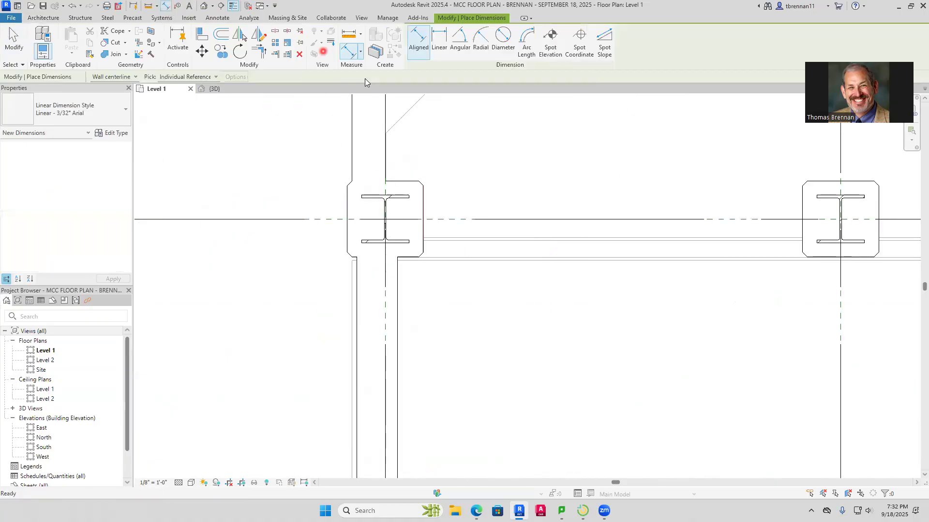
left_click(478, 260)
left_click(533, 238)
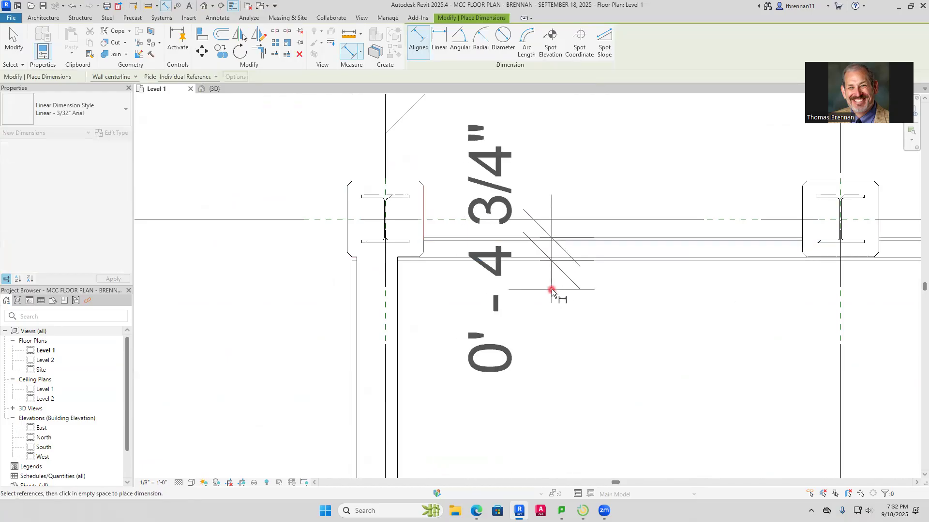
key("Escape")
key("Escape")
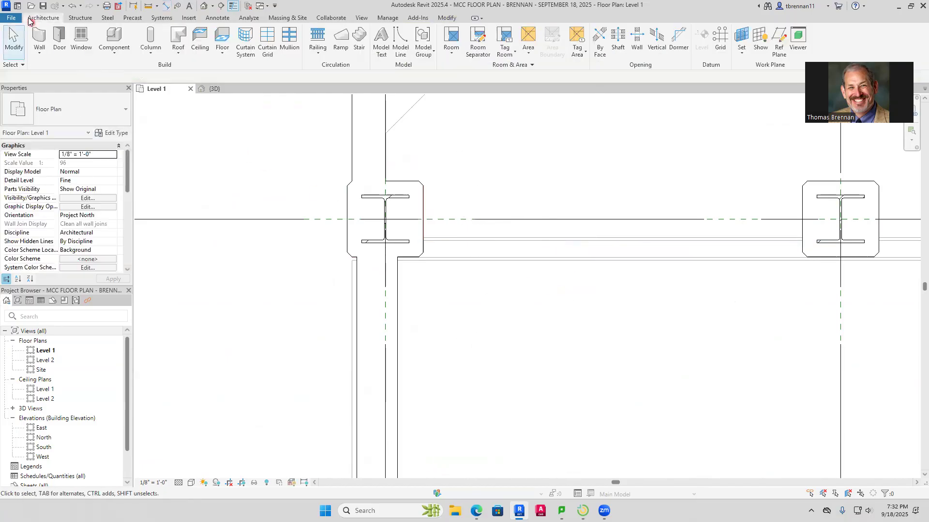
Draw a Generic - 4 3/4" architectural wall, flipped onto the imported wall, from Classroom 145's west wall east to the column between Classrooms 182 and 180
left_click(41, 55)
left_click(71, 71)
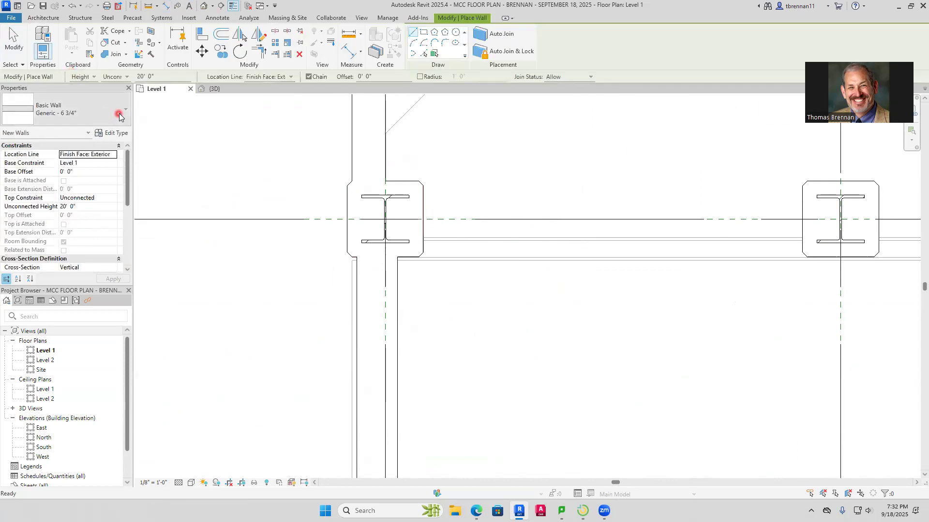
left_click(124, 115)
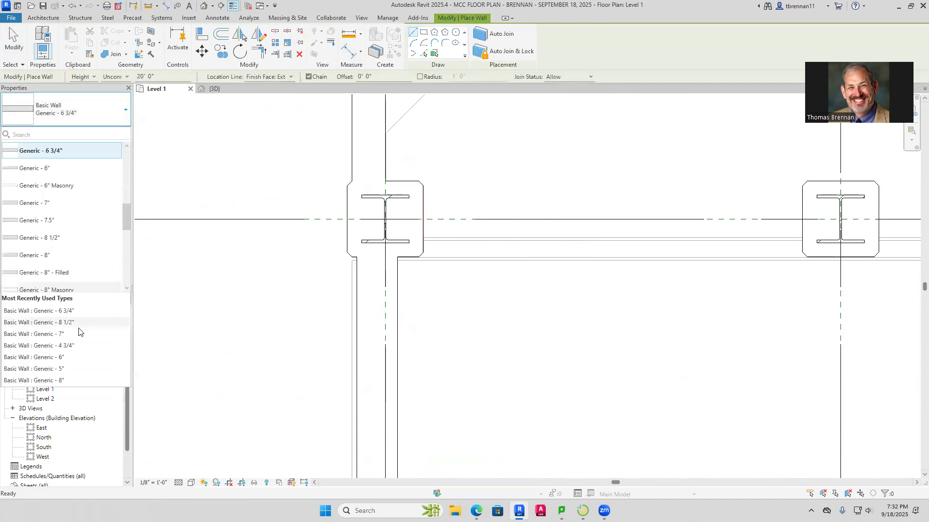
left_click(72, 345)
scroll(458, 253, "up", 6)
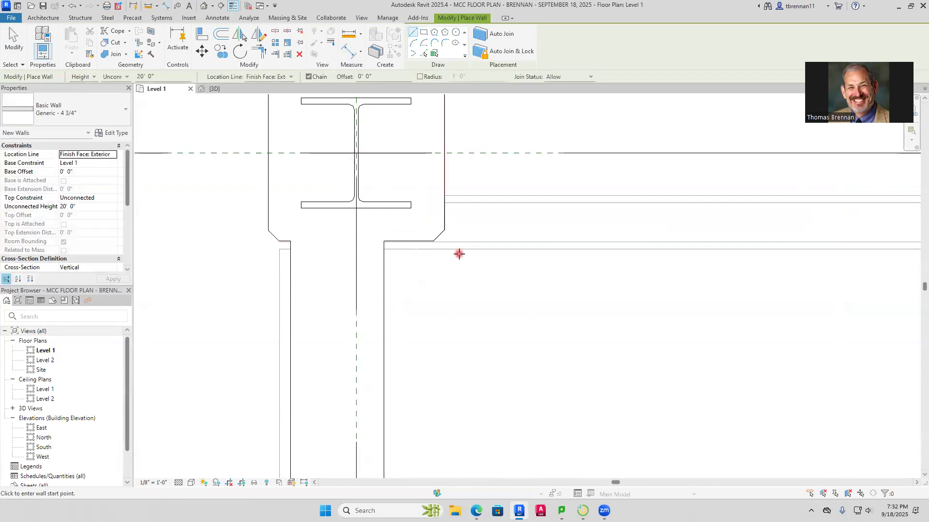
left_click(329, 246)
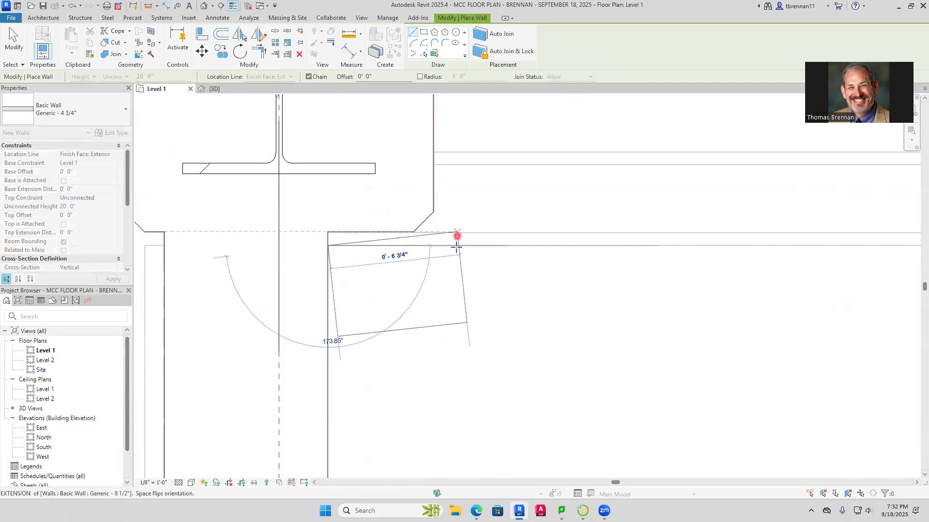
scroll(541, 246, "down", 6)
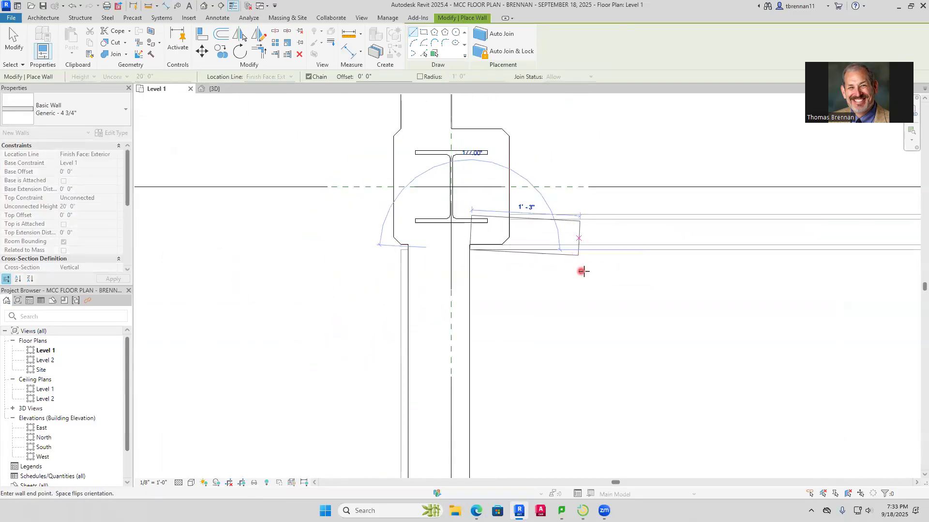
middle_click_drag(615, 276, 249, 310)
scroll(616, 319, "down", 3)
middle_click_drag(698, 308, 302, 322)
middle_click_drag(581, 335, 310, 328)
middle_click_drag(589, 317, 160, 316)
middle_click_drag(467, 323, 142, 325)
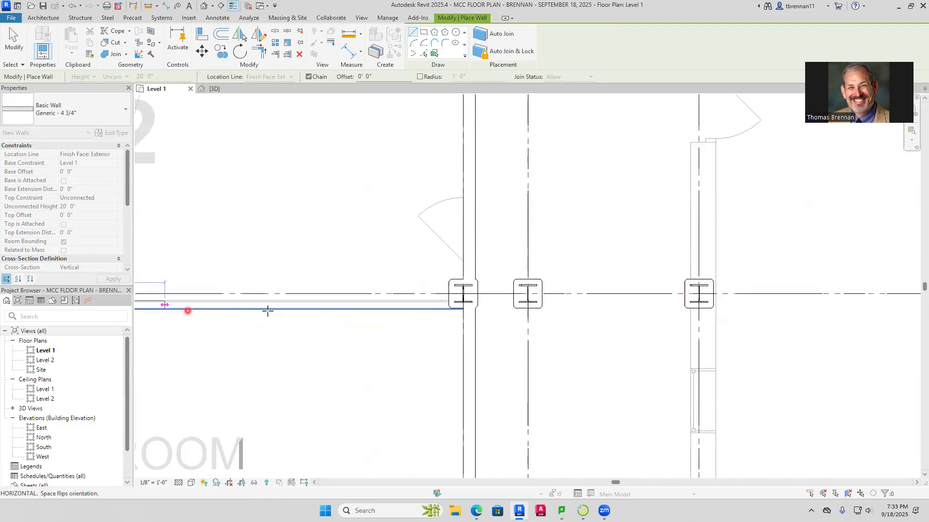
left_click(468, 302)
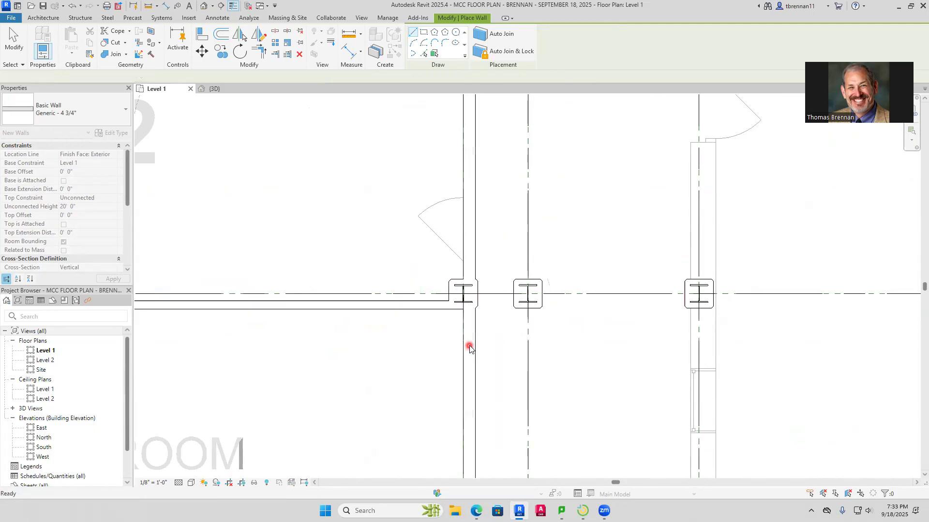
key("Escape")
key("Escape")
Draw a Generic - 4 3/4" architectural wall, flipped onto the imported wall, between Classrooms 147 and 146 from the southwest column of 147 to the grid 4 column
scroll(585, 345, "down", 6)
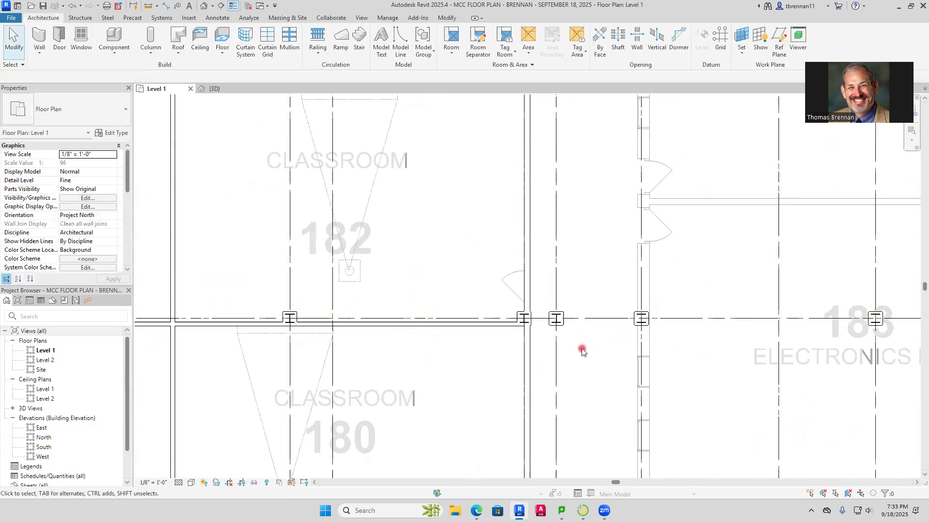
middle_click_drag(487, 291, 678, 386)
scroll(301, 265, "up", 3)
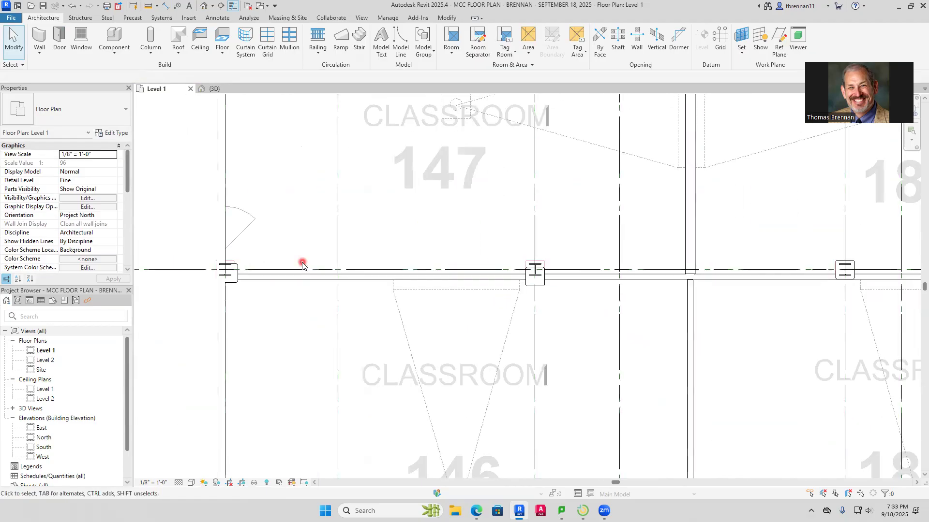
scroll(263, 286, "up", 4)
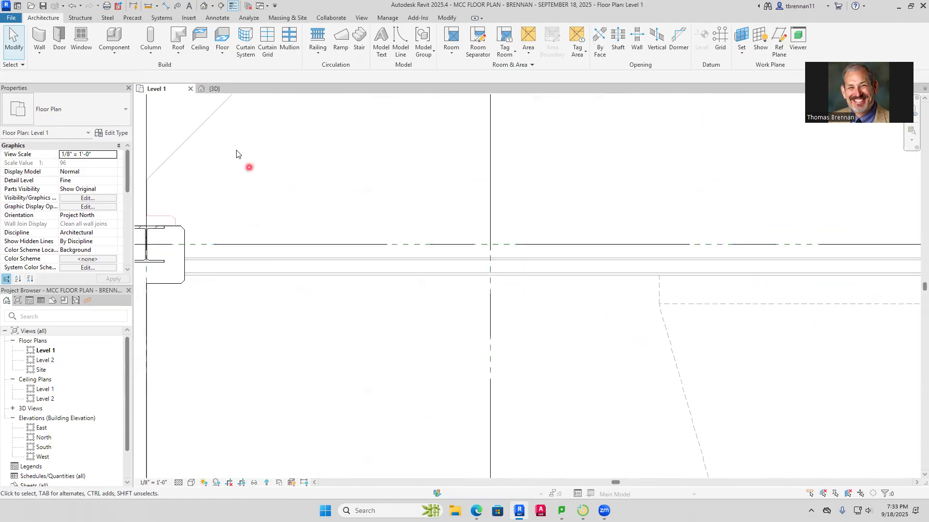
left_click(44, 45)
scroll(193, 280, "up", 4)
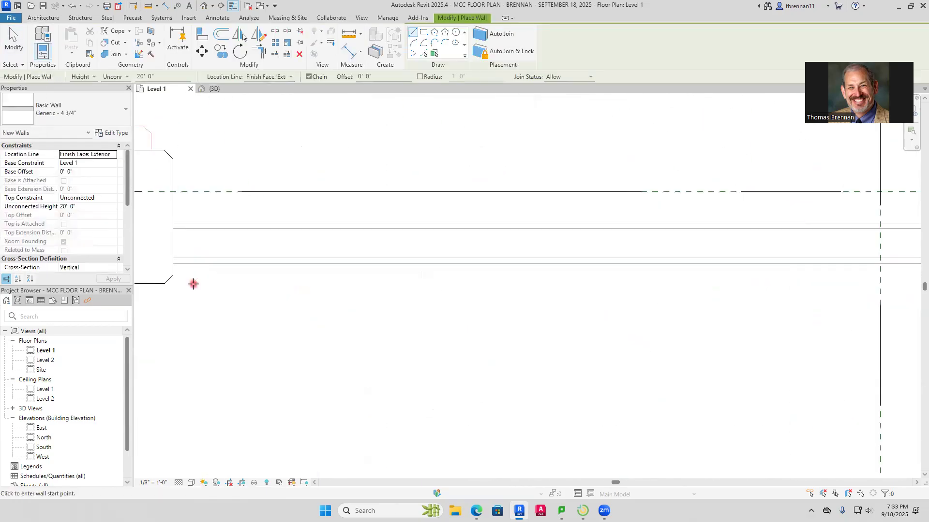
left_click(170, 259)
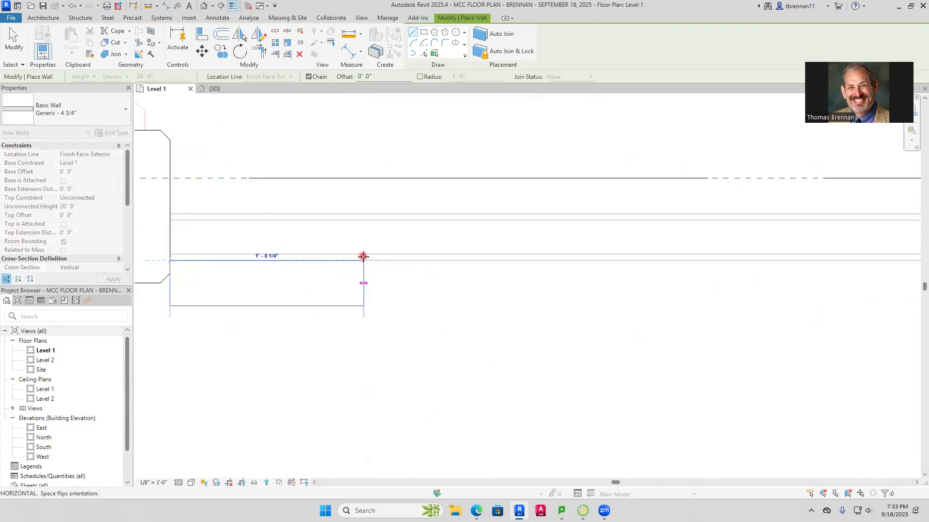
scroll(472, 271, "down", 1)
scroll(515, 264, "down", 2)
middle_click_drag(515, 263, 253, 302)
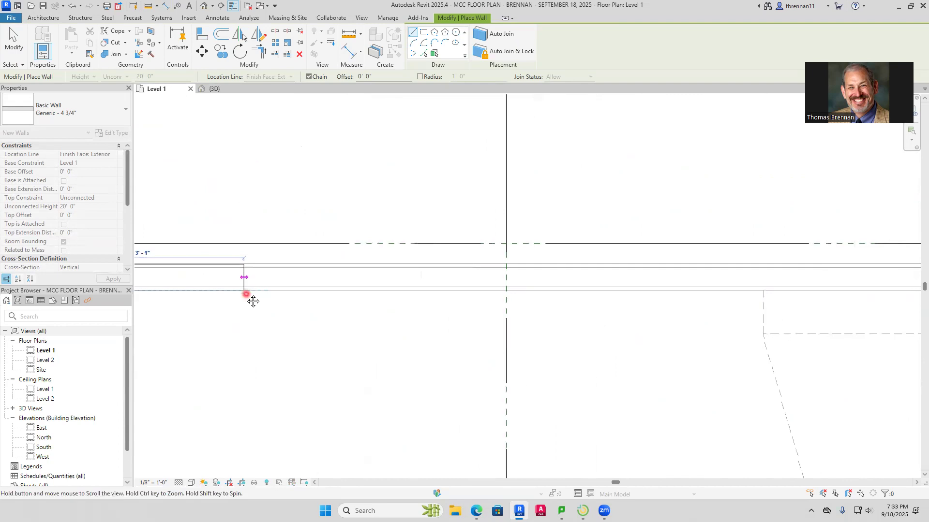
scroll(561, 312, "down", 1)
middle_click_drag(239, 340, 176, 340)
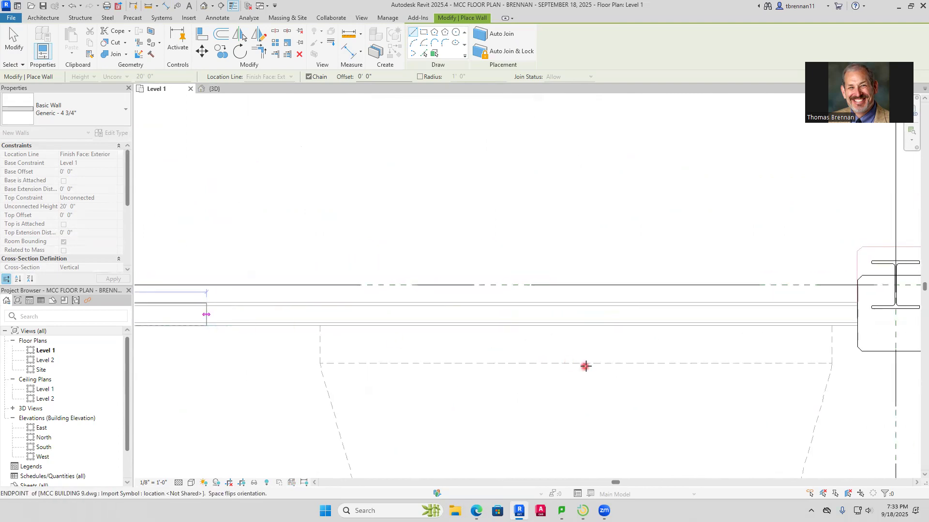
middle_click_drag(591, 348, 368, 408)
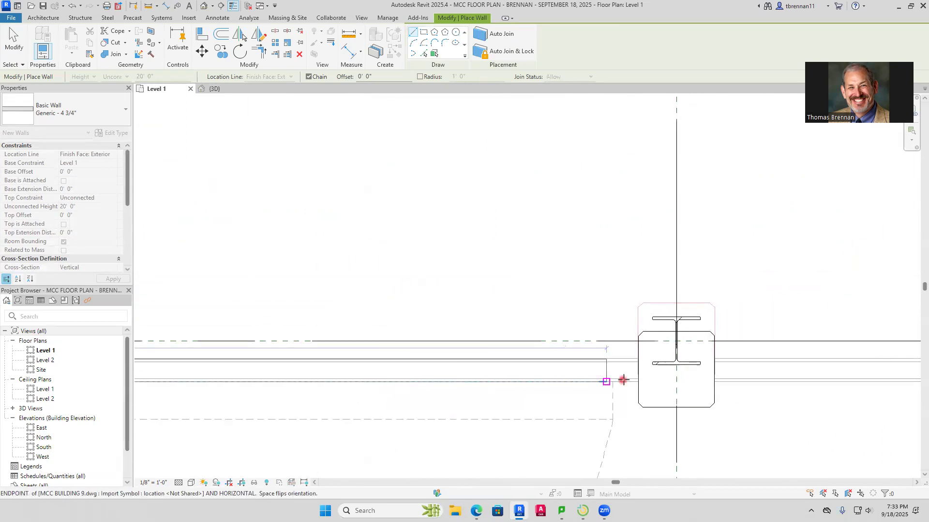
left_click(675, 376)
key("Escape")
Draw a Generic - 4 3/4" wall, flipped onto the imported wall, from the grid 4 column's east face to Classroom 186's southeast column
scroll(746, 404, "down", 1)
middle_click_drag(746, 405, 483, 416)
scroll(349, 391, "up", 3)
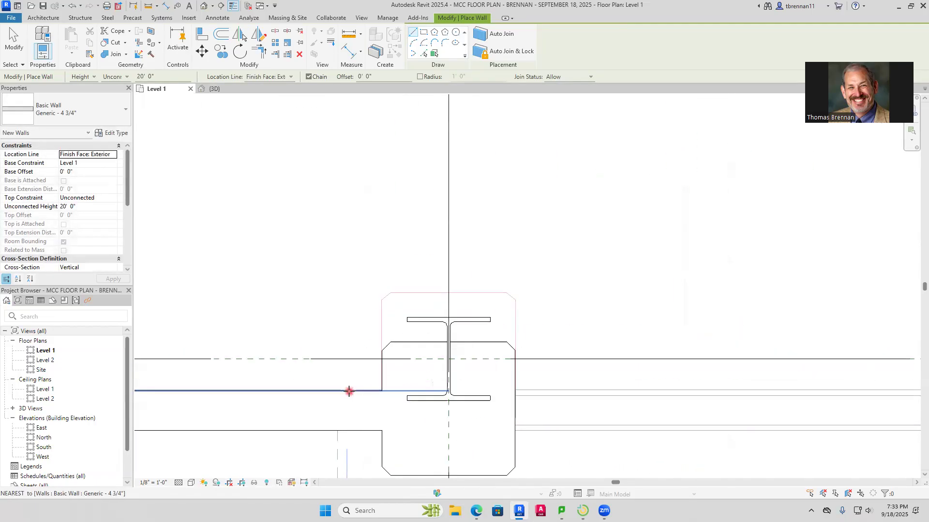
left_click(516, 430)
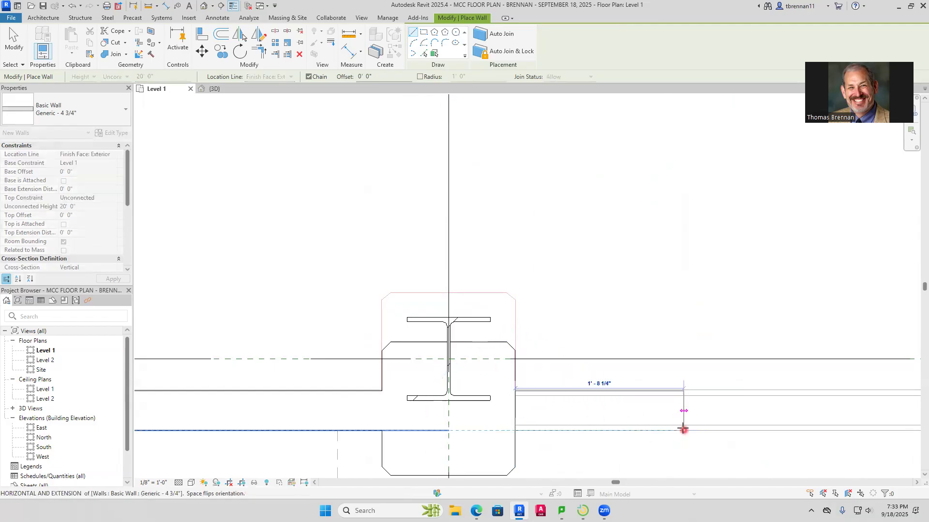
scroll(680, 429, "down", 2)
middle_click_drag(695, 425, 385, 398)
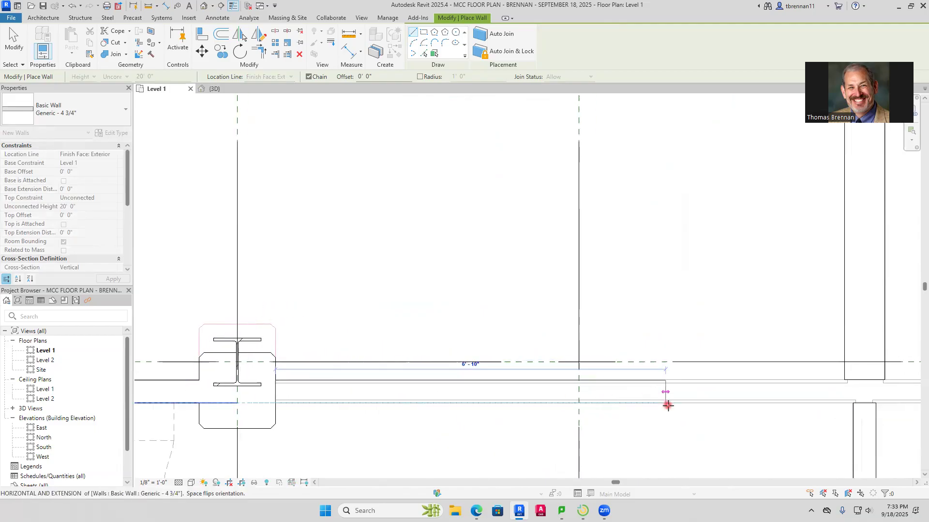
middle_click_drag(719, 414, 445, 425)
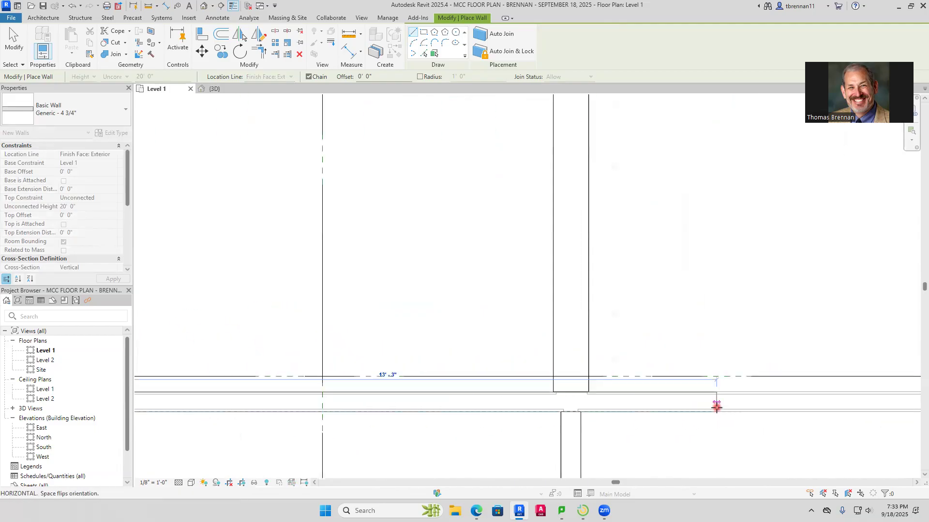
middle_click_drag(715, 406, 327, 379)
middle_click_drag(648, 387, 344, 405)
middle_click_drag(614, 397, 396, 410)
middle_click_drag(649, 409, 310, 412)
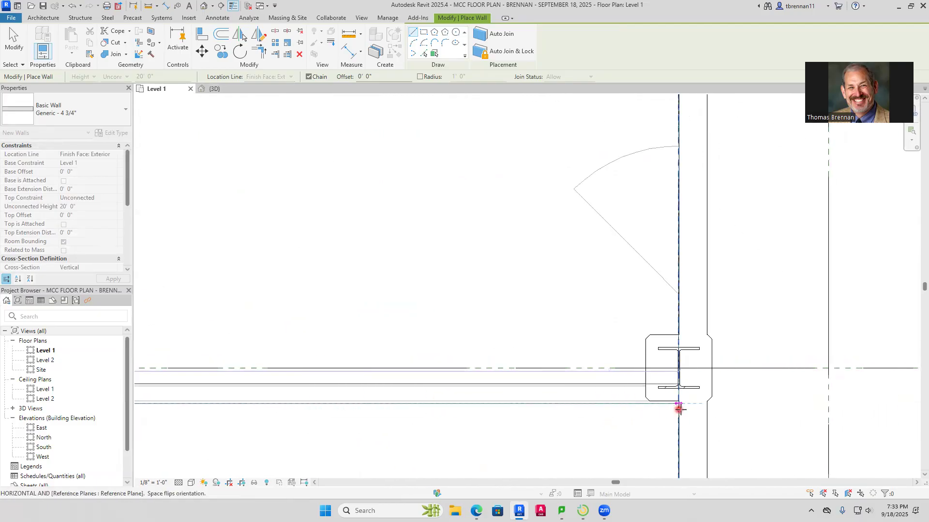
left_click(683, 409)
key("Escape")
key("Escape")
Examine the classroom block's walls on Level 1 and in the 3D view against the rest of the building
scroll(570, 324, "down", 3)
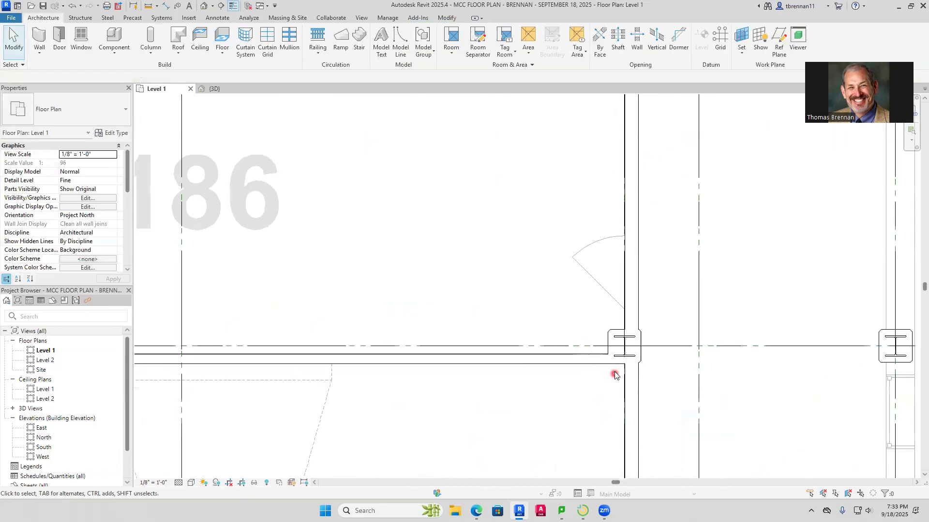
scroll(585, 356, "down", 3)
middle_click_drag(491, 308, 589, 348)
scroll(460, 348, "down", 2)
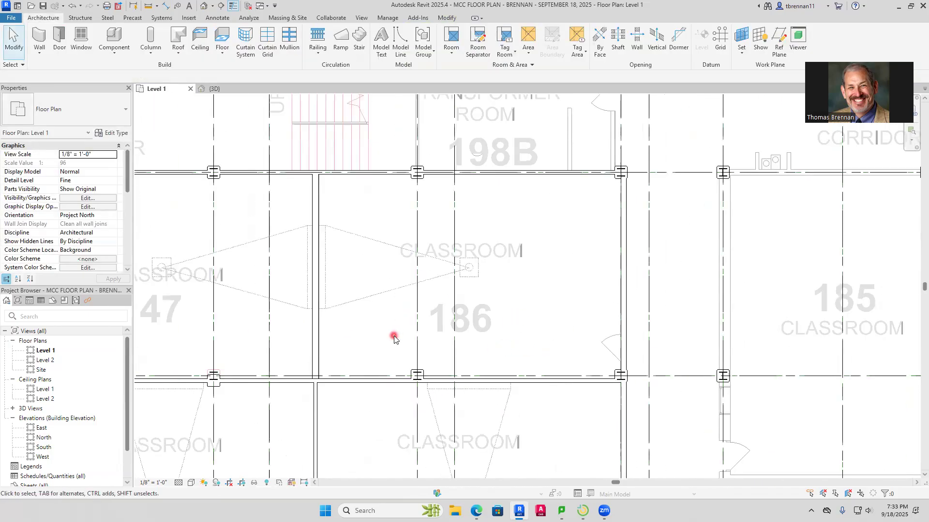
middle_click_drag(394, 339, 497, 356)
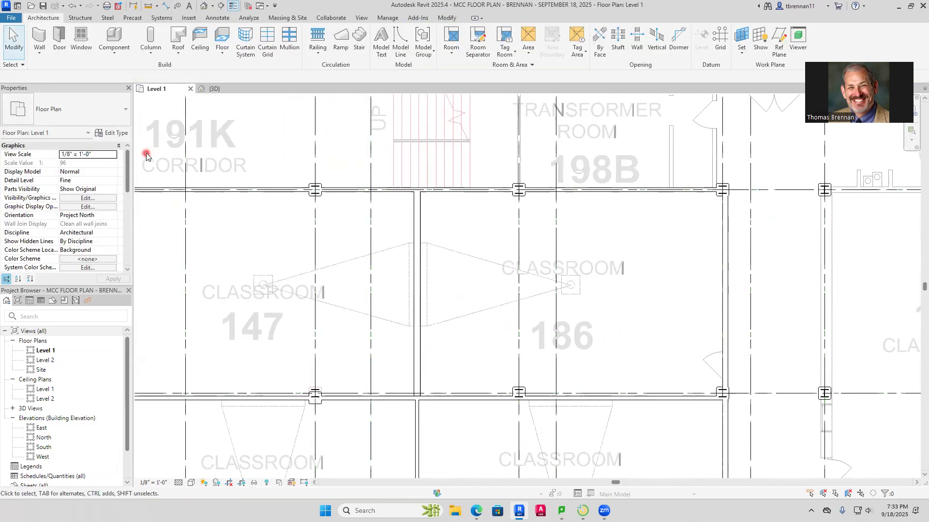
left_click(215, 89)
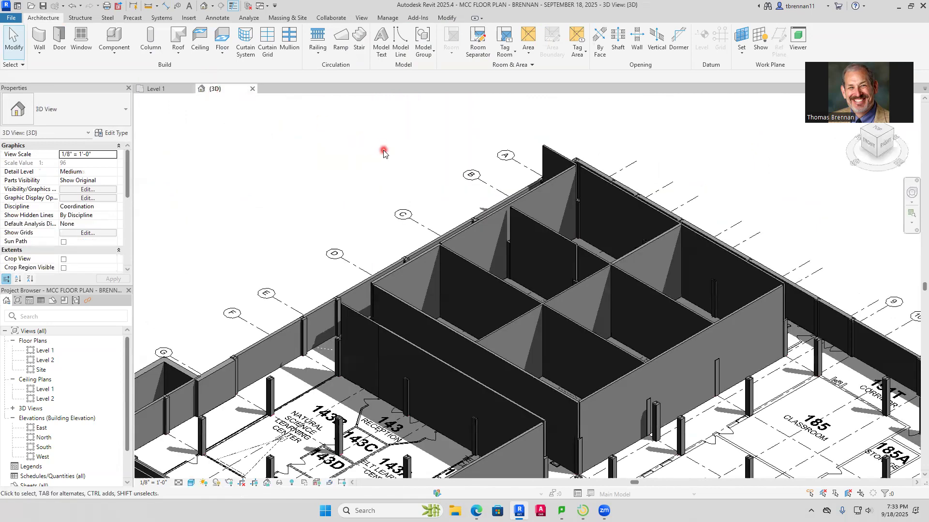
scroll(379, 167, "down", 4)
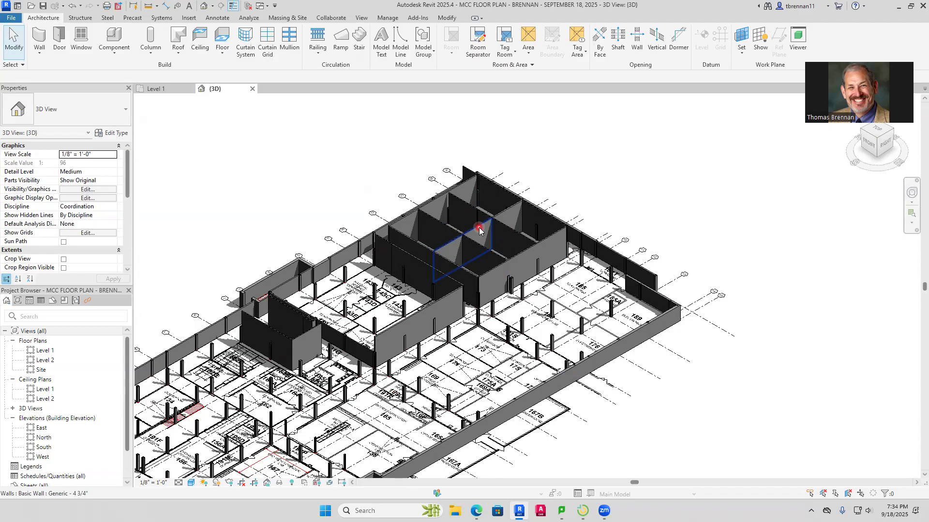
scroll(505, 300, "down", 2)
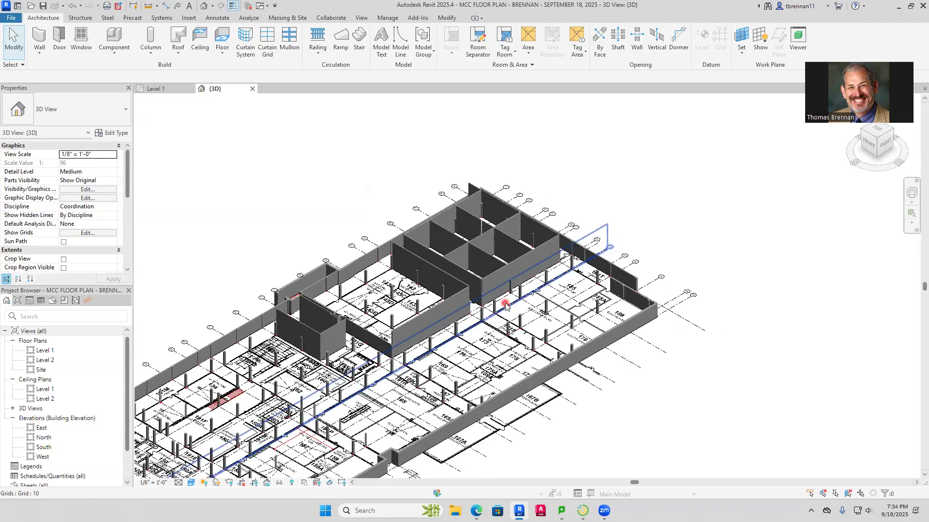
scroll(489, 339, "down", 4)
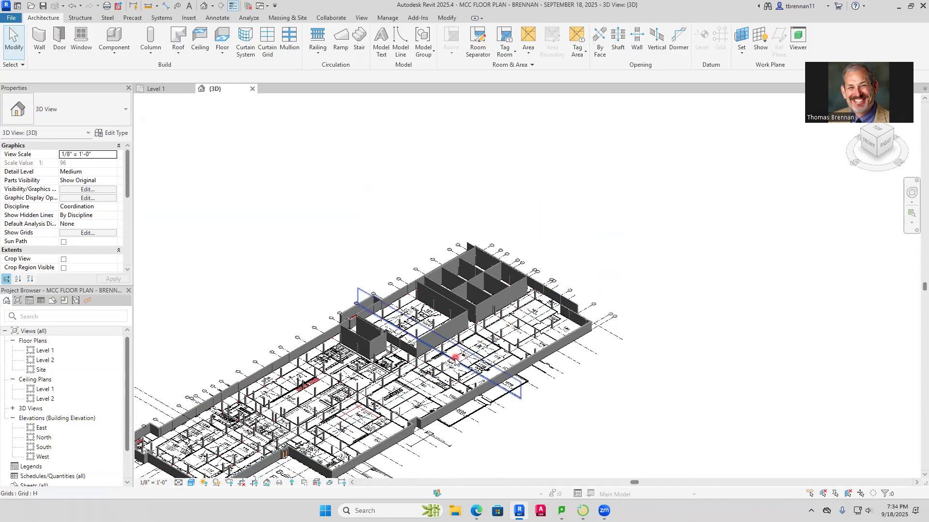
scroll(468, 342, "up", 5)
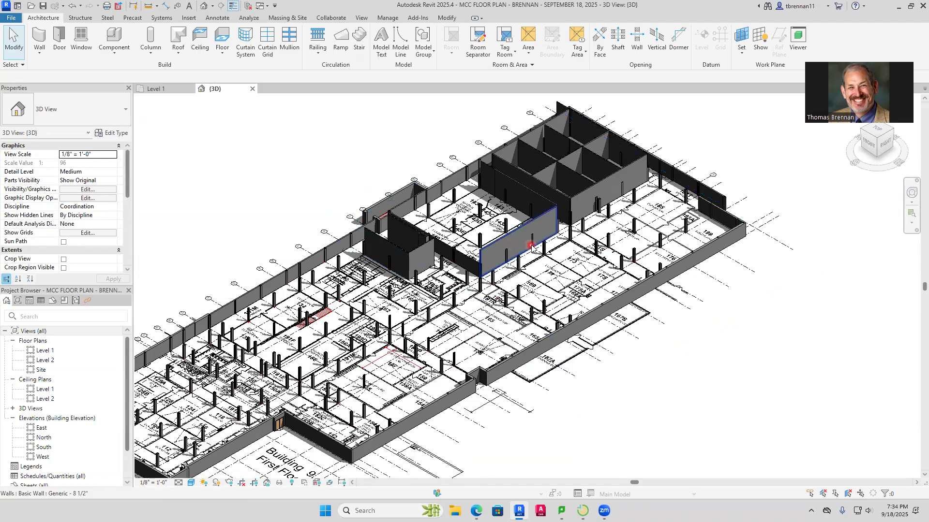
scroll(531, 247, "up", 6)
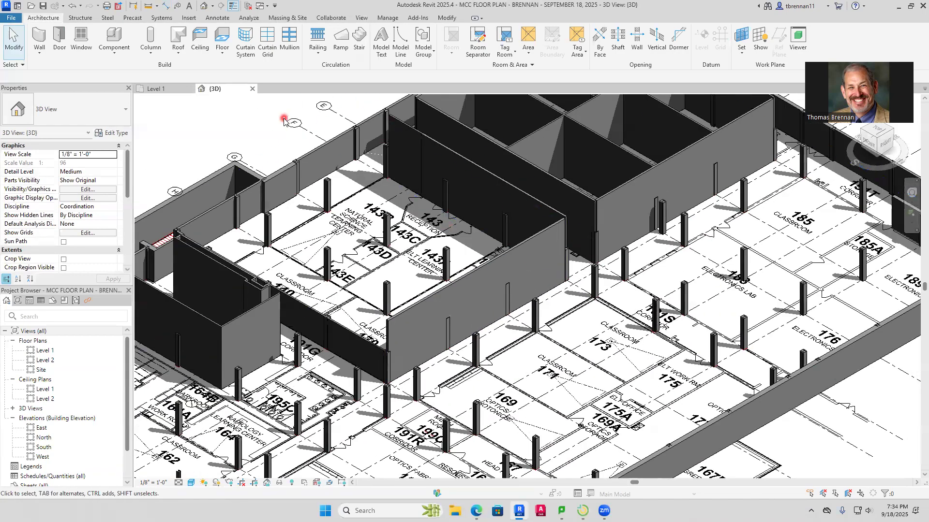
Select the column at Classroom 185's northwest corner in 3D and locate it in the Level 1 plan
left_click(168, 92)
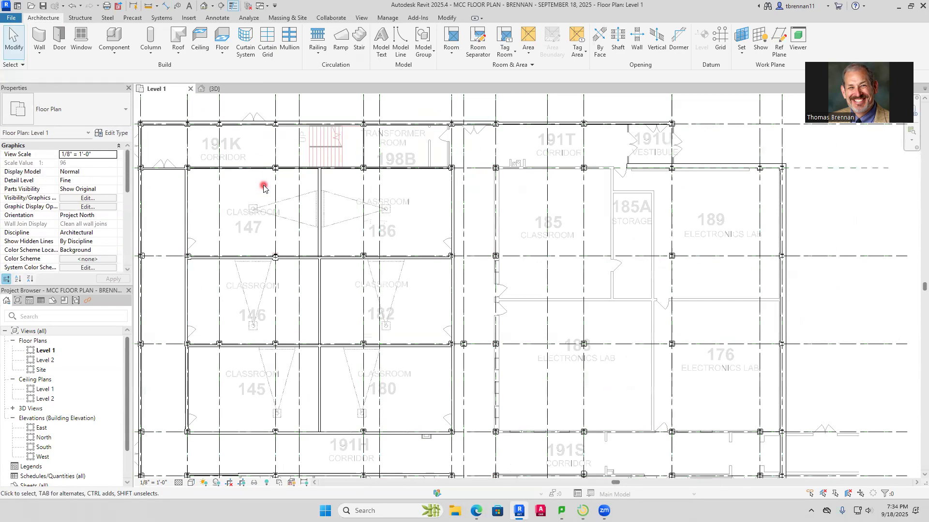
left_click(212, 92)
scroll(471, 224, "down", 3)
middle_click_drag(481, 228, 424, 287)
scroll(537, 247, "up", 8)
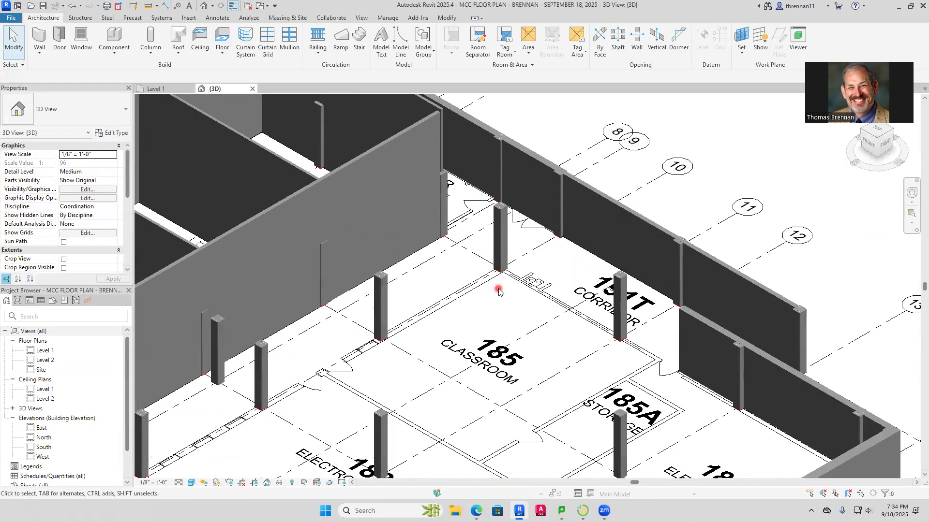
left_click(499, 234)
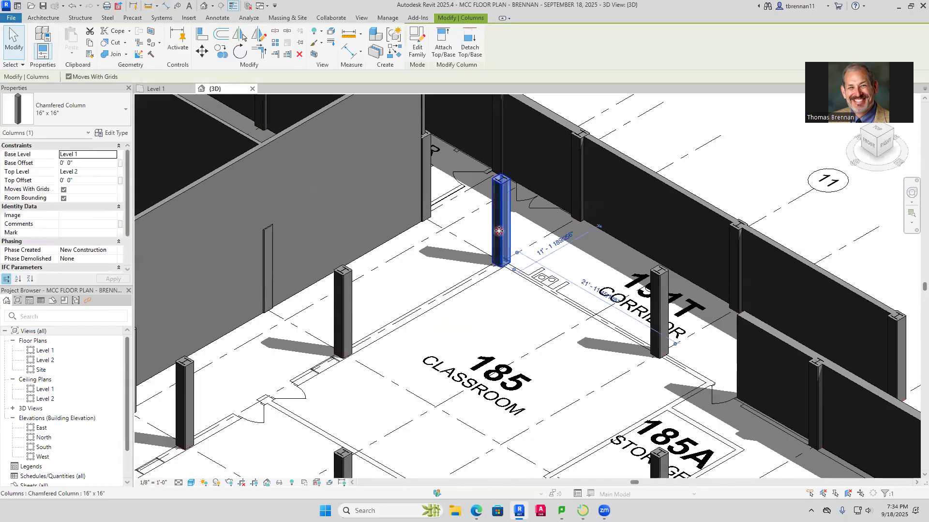
left_click(156, 88)
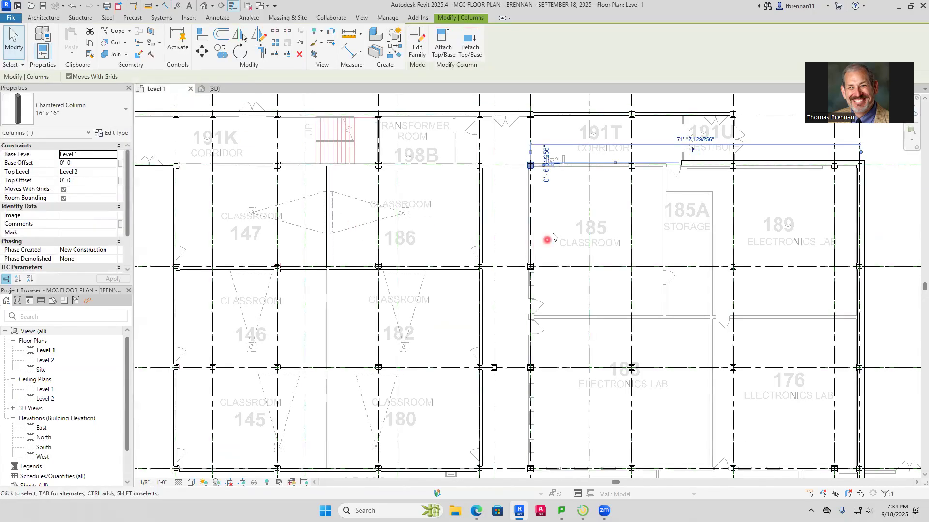
middle_click_drag(552, 223, 435, 332)
key("Escape")
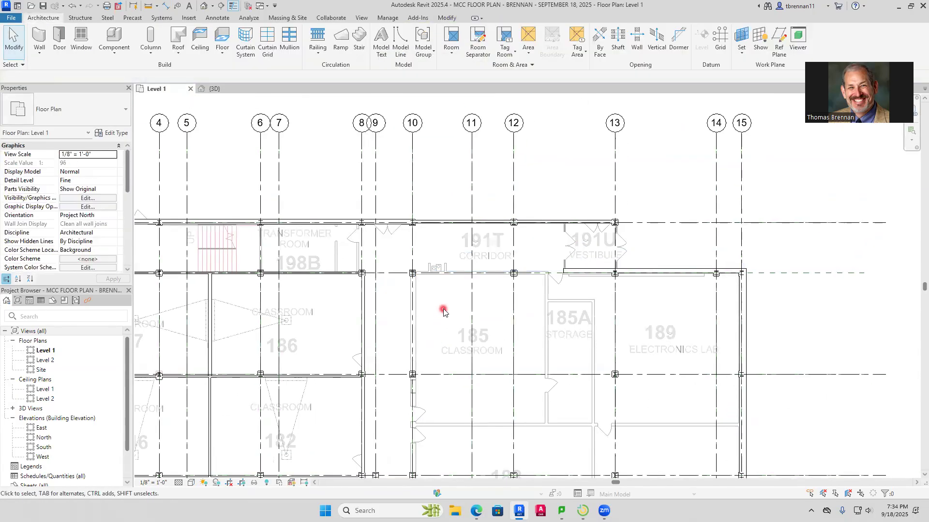
left_click(215, 89)
scroll(469, 310, "down", 3)
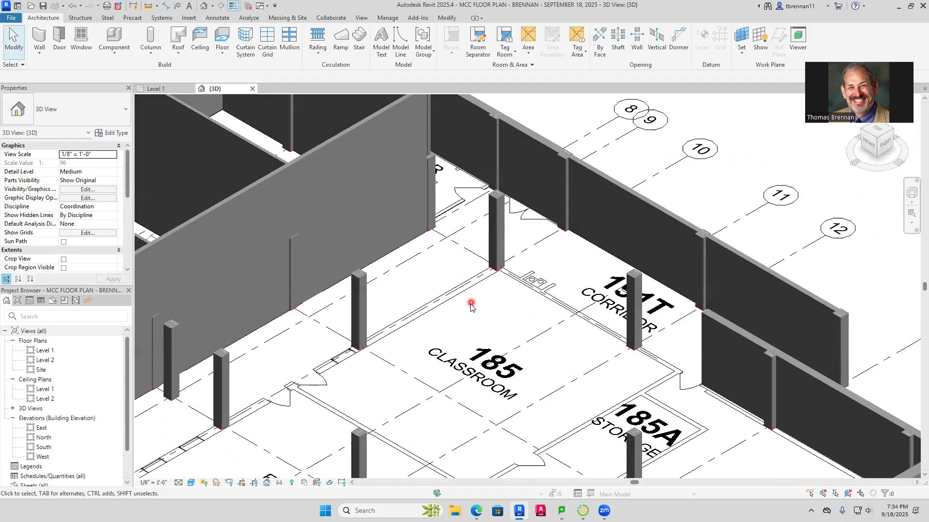
scroll(469, 309, "up", 4)
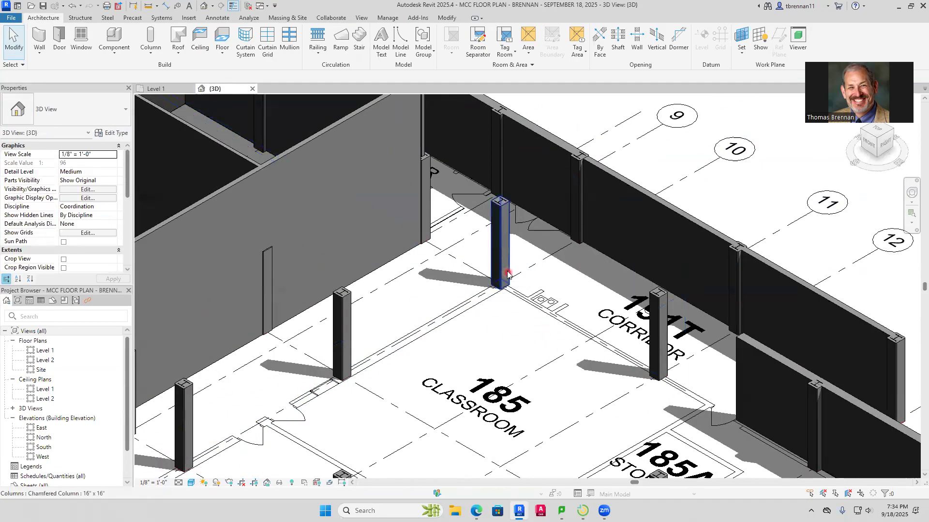
left_click(500, 256)
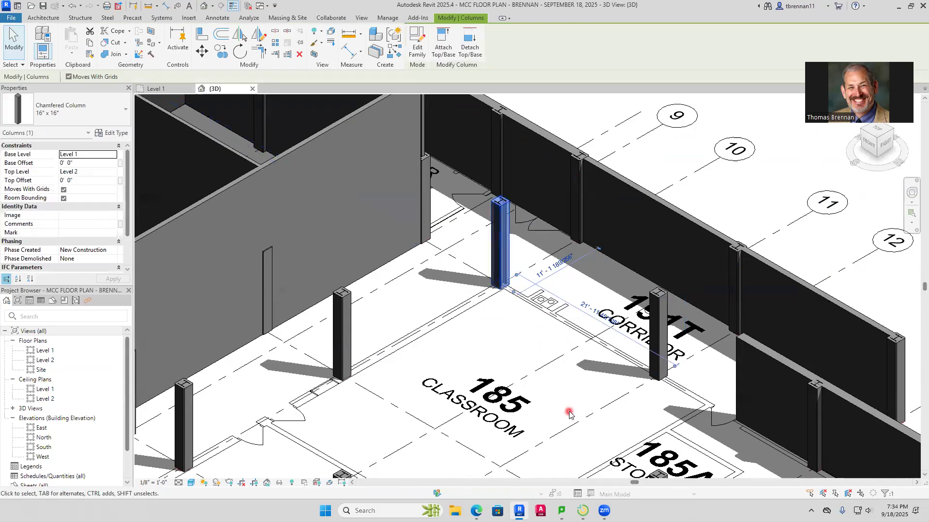
left_click(158, 89)
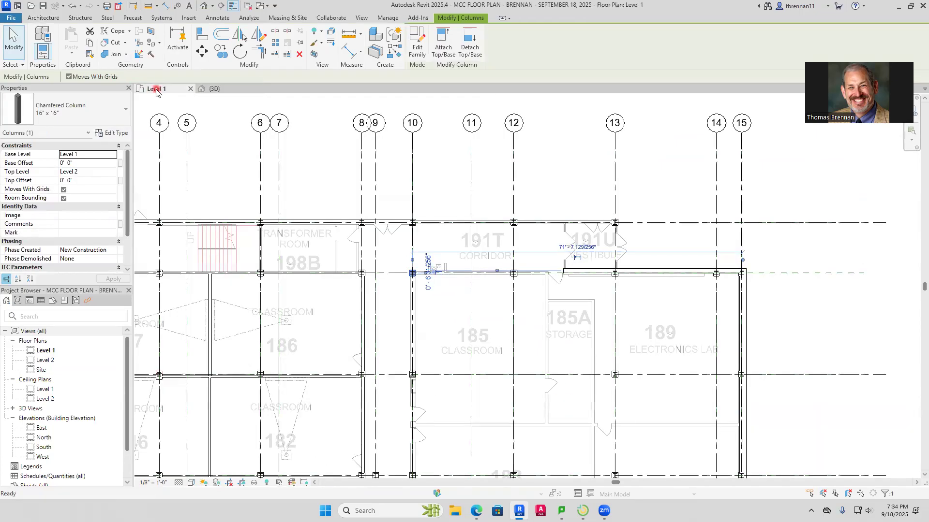
scroll(428, 295, "up", 5)
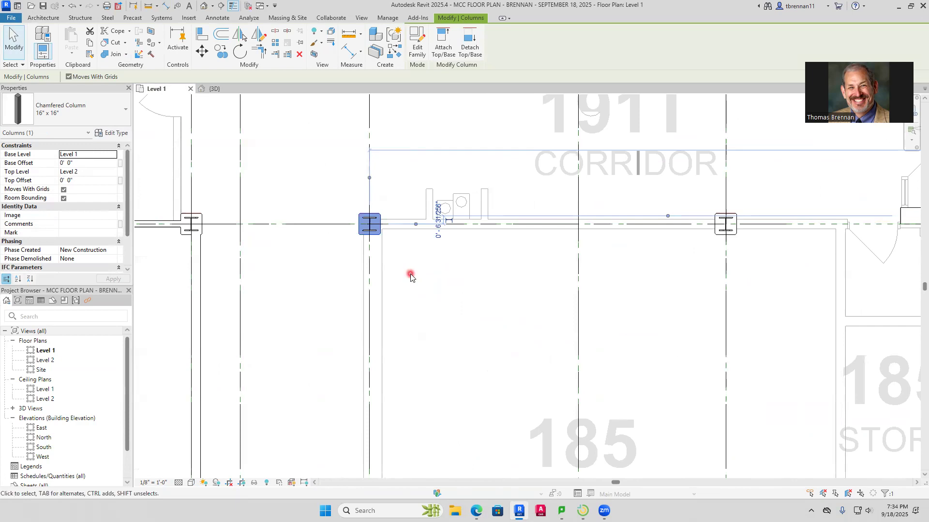
left_click(410, 276)
Measure the thickness of the imported west wall of Classroom 185, just south of its northwest column, with an aligned dimension
left_click(151, 8)
scroll(409, 262, "up", 2)
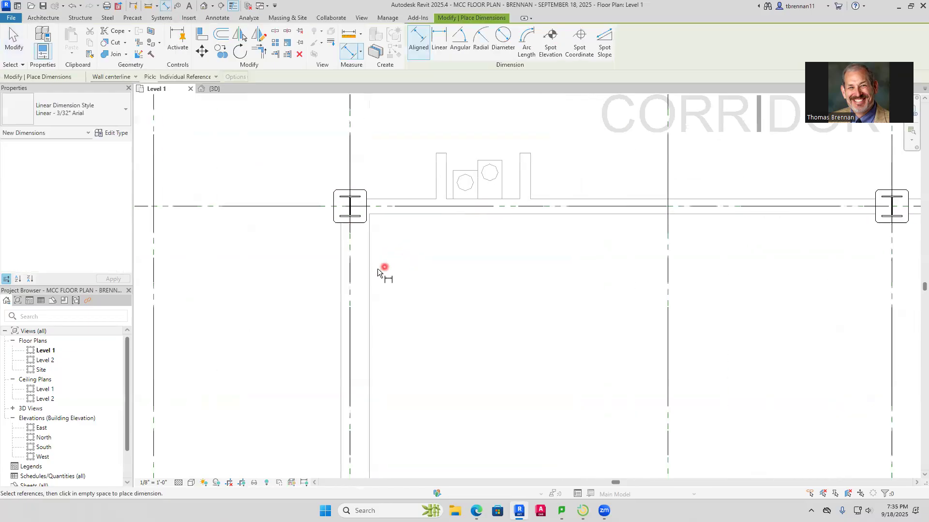
left_click(341, 295)
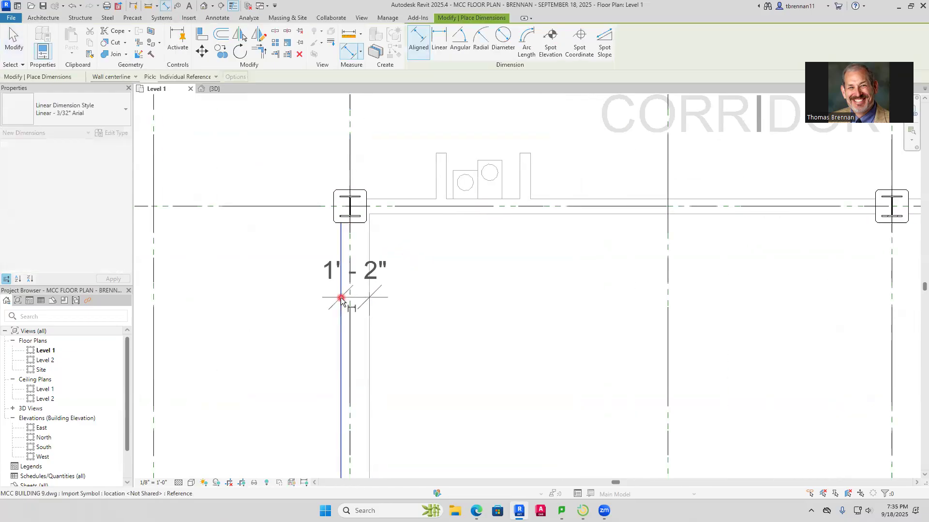
key("Escape")
key("Escape")
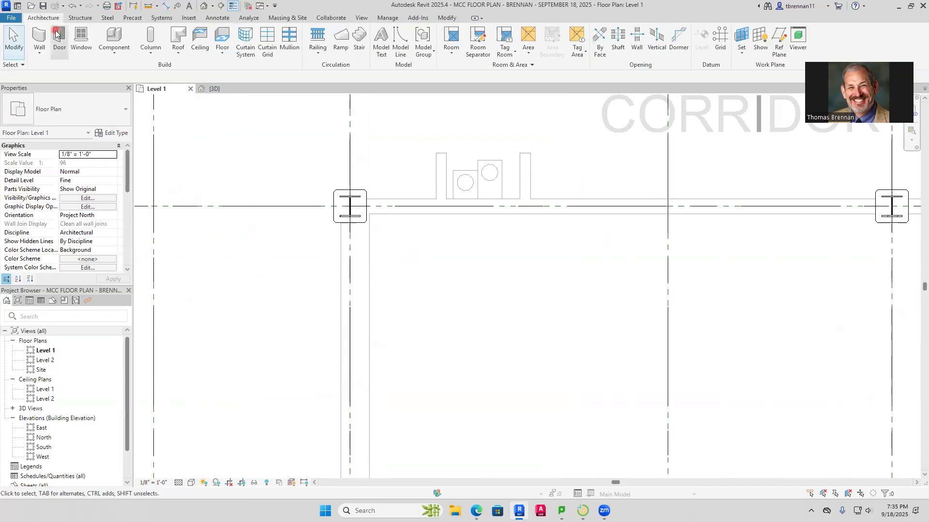
left_click(39, 51)
left_click(72, 71)
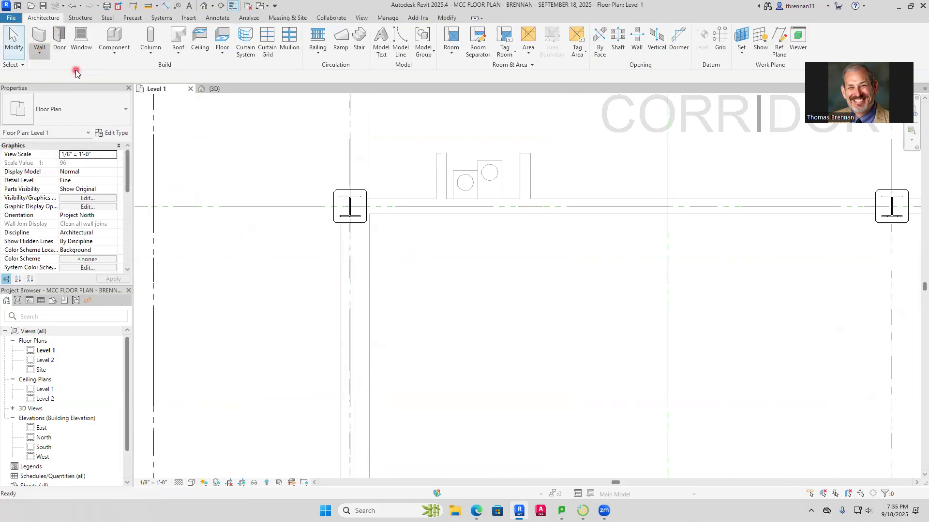
left_click(124, 120)
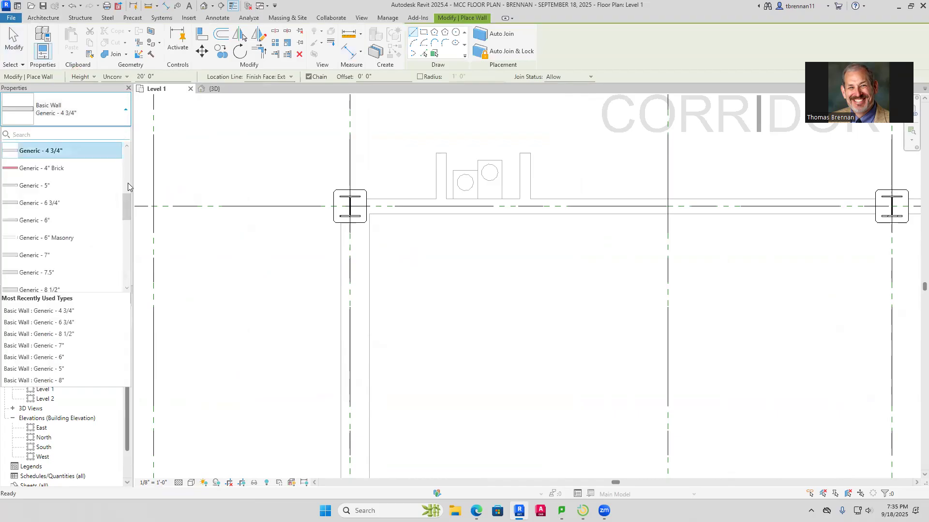
left_click(137, 195)
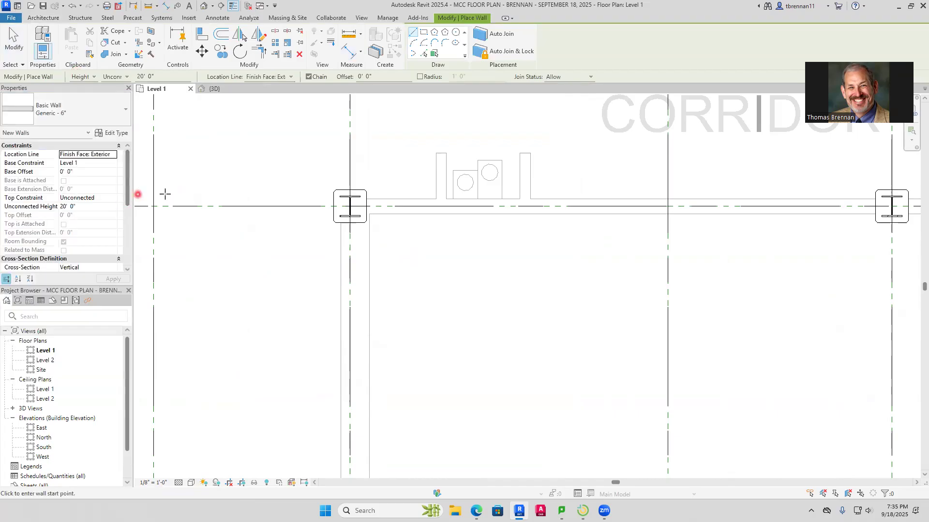
key("Escape")
left_click(412, 250)
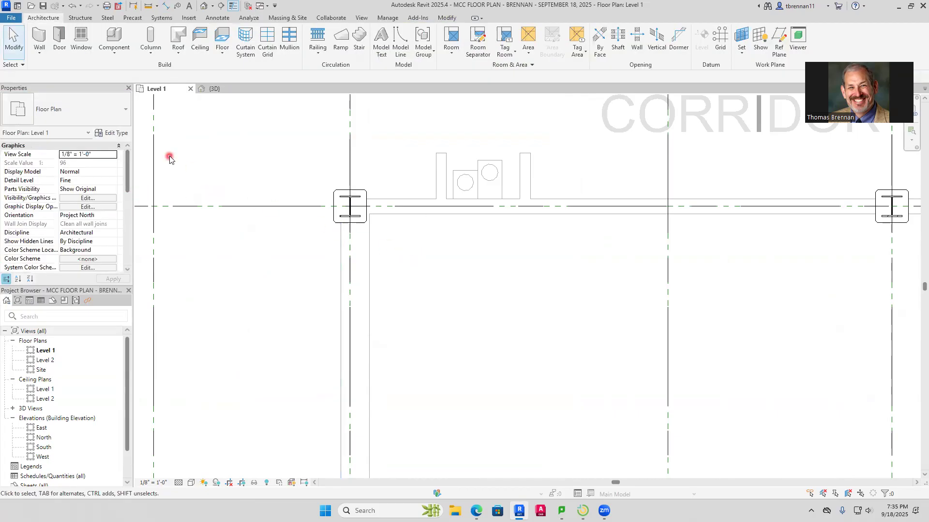
left_click(40, 53)
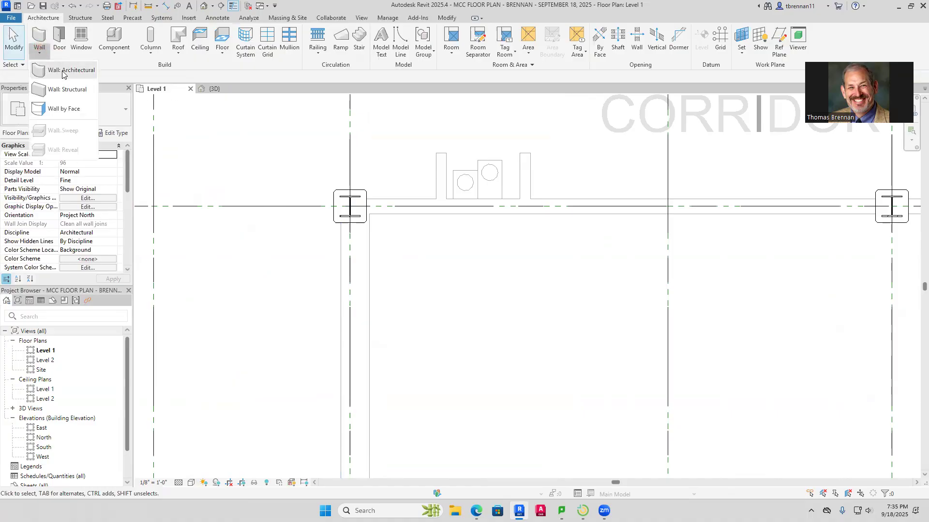
left_click(63, 70)
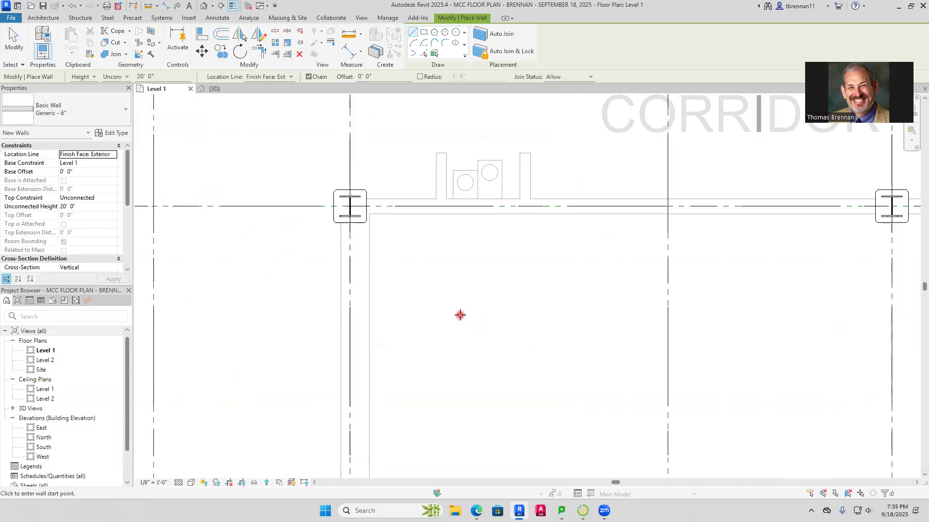
key("Escape")
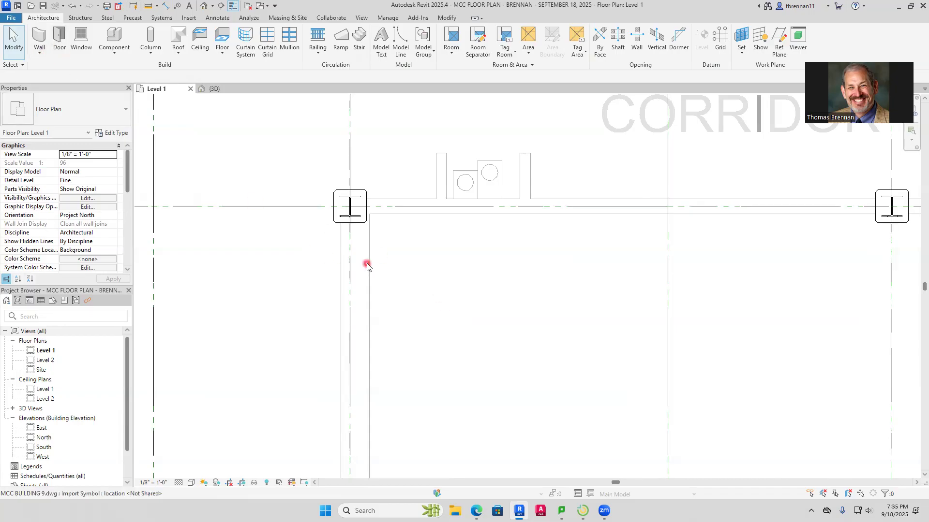
Examine the columns and imported wall lines around Classroom 185 and Corridor 191T in the 3D view
scroll(367, 264, "up", 1)
scroll(338, 261, "down", 4)
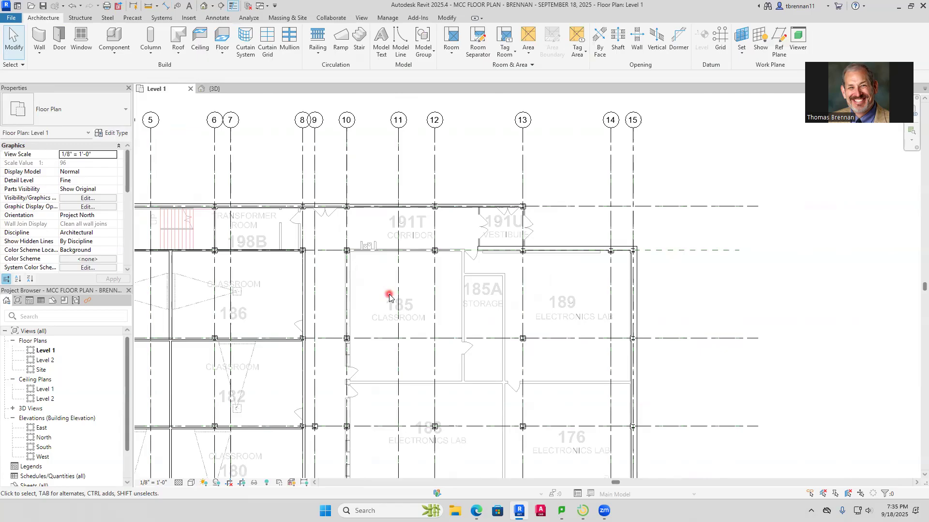
left_click(216, 90)
scroll(430, 297, "down", 2)
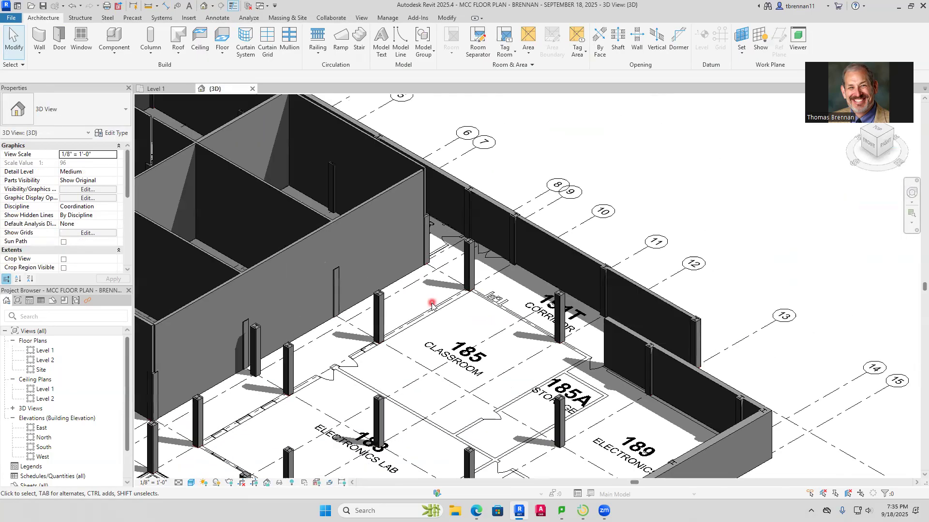
scroll(432, 304, "down", 4)
scroll(438, 309, "up", 5)
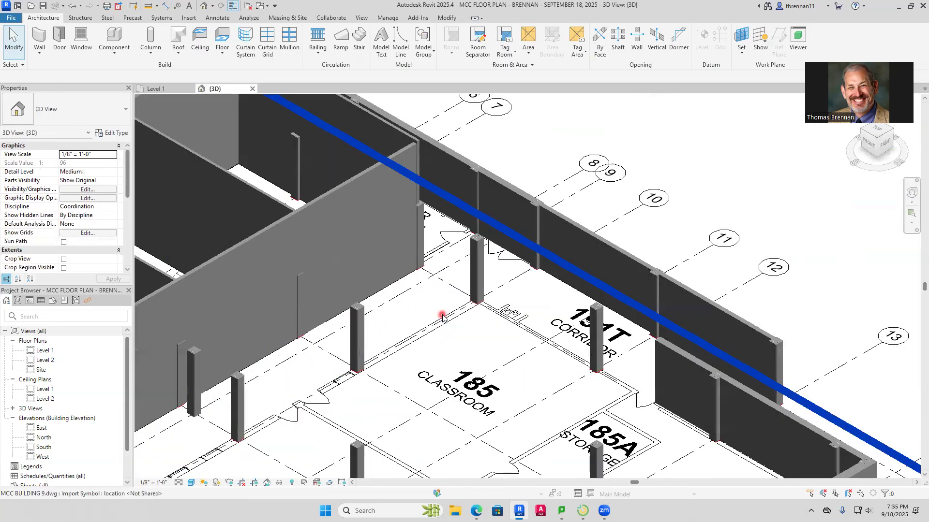
scroll(442, 317, "up", 4)
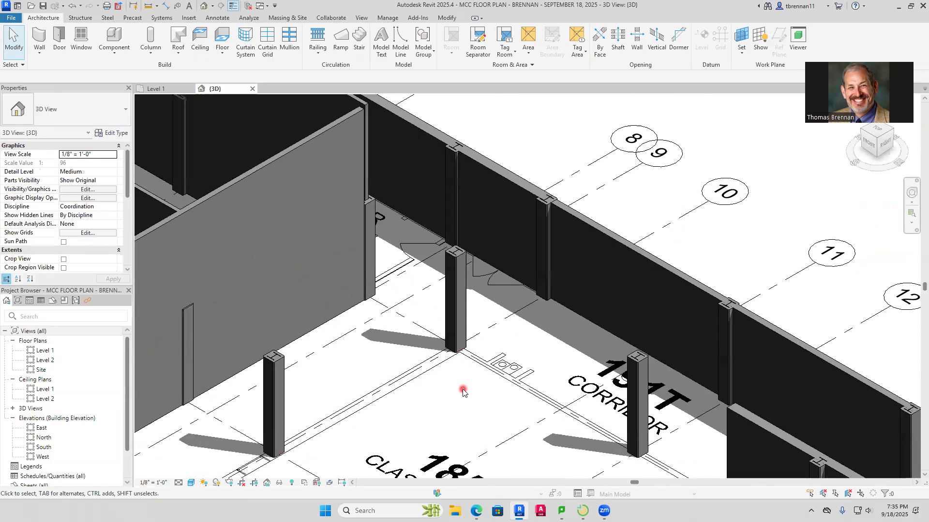
scroll(464, 389, "down", 3)
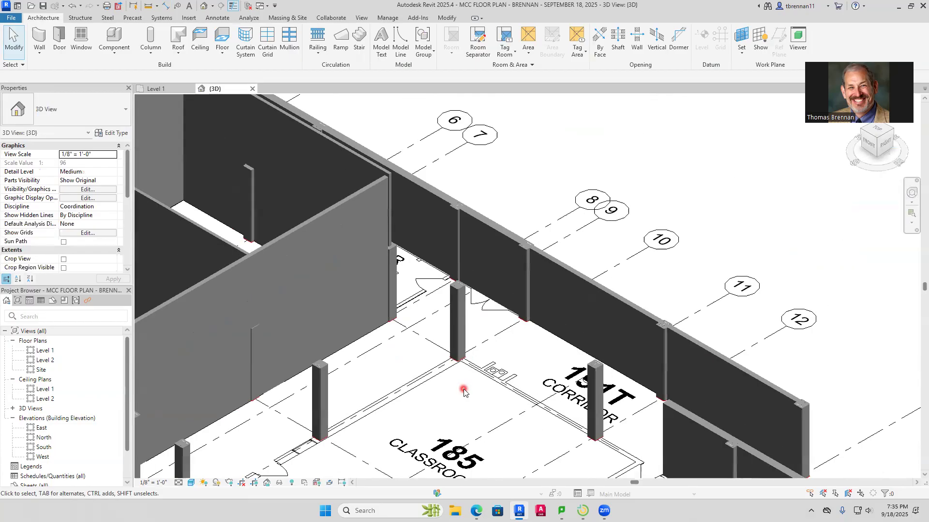
scroll(460, 358, "up", 2)
scroll(456, 329, "down", 2)
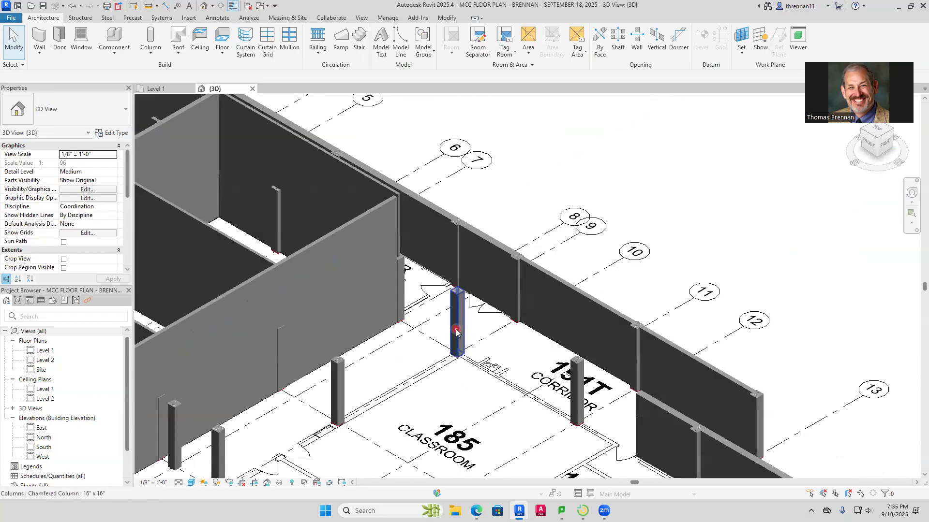
scroll(461, 324, "up", 1)
Select the 16" x 16" chamfered column at Classroom 185's northwest corner in 3D and find its position in the Level 1 plan
left_click(462, 322)
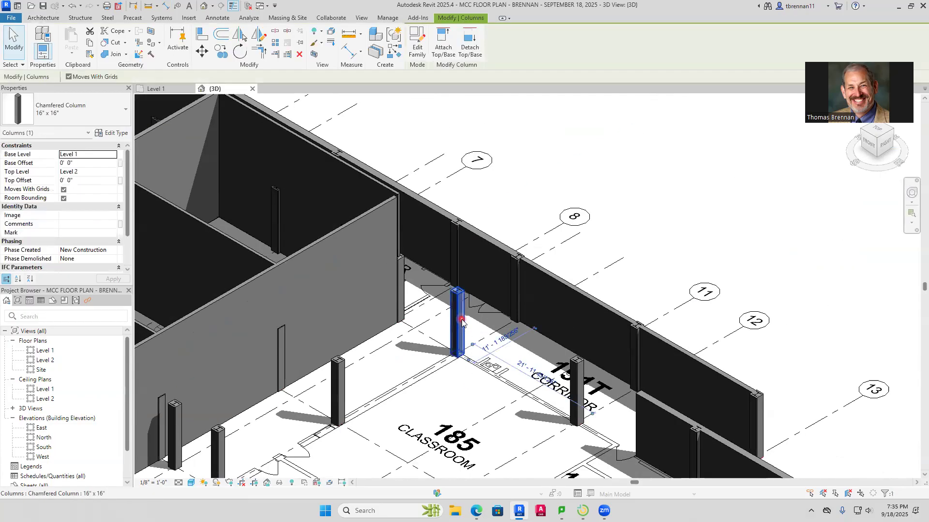
middle_click_drag(498, 418, 508, 414)
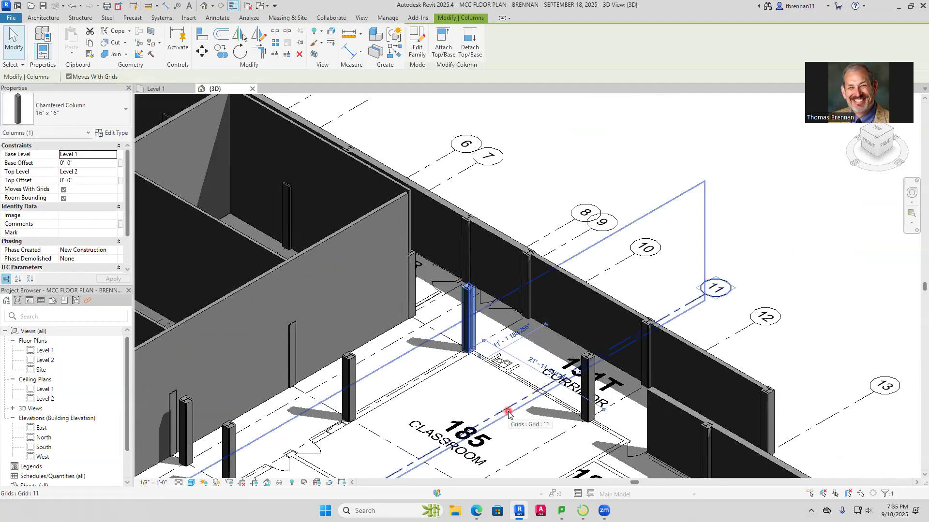
scroll(508, 414, "down", 6)
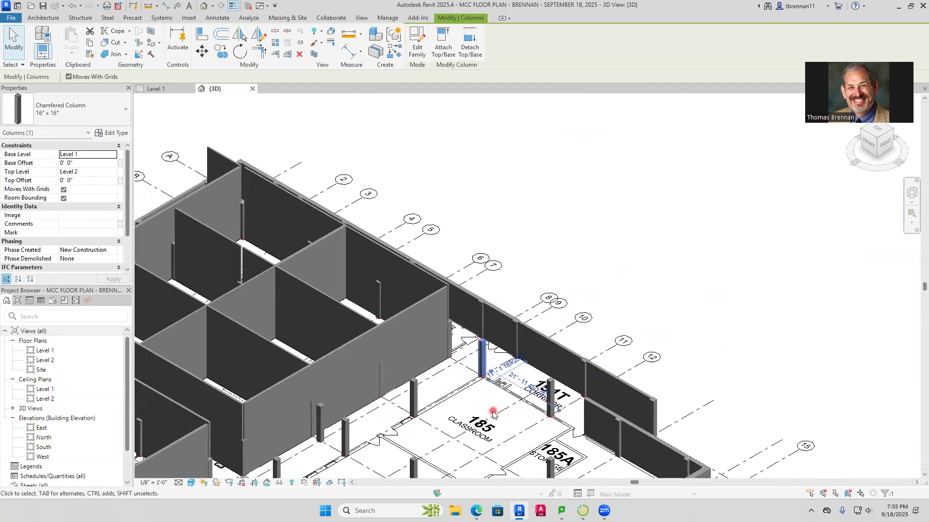
scroll(493, 411, "up", 5)
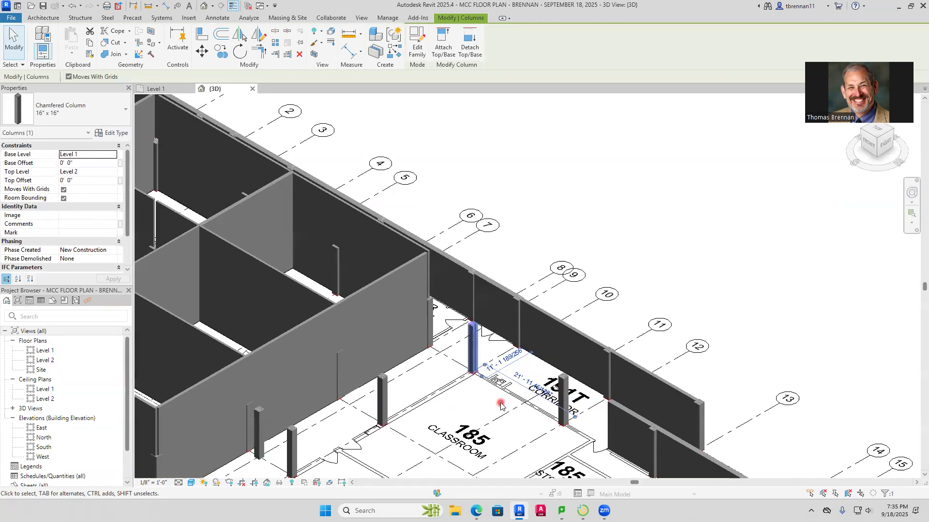
middle_click_drag(461, 403, 438, 325)
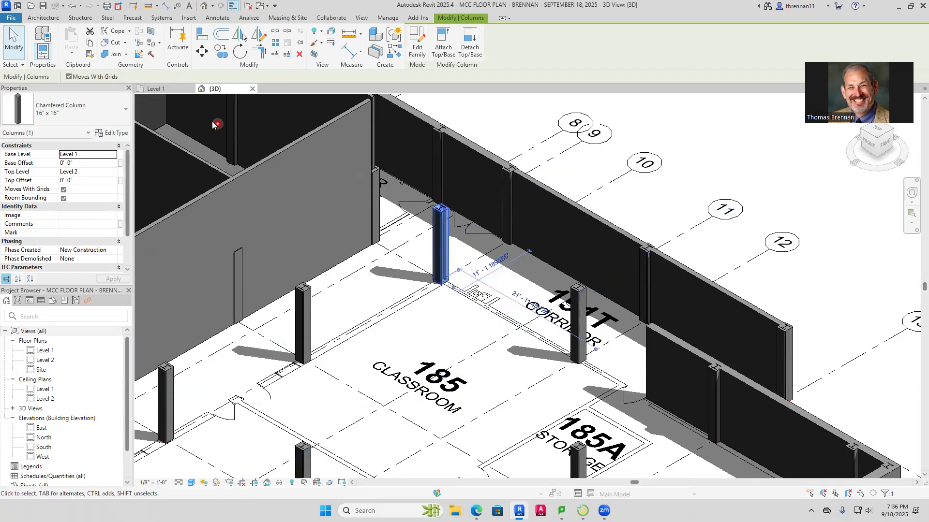
left_click(161, 90)
scroll(341, 283, "up", 4)
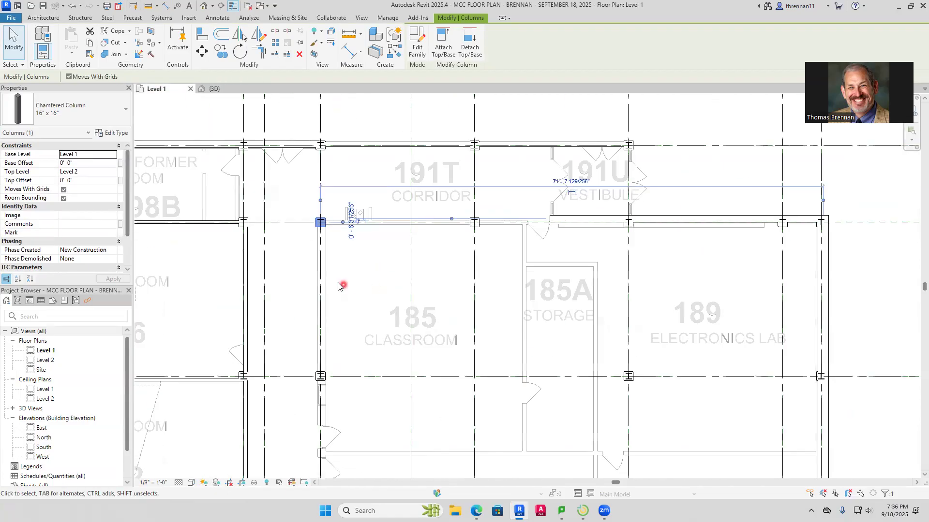
scroll(341, 264, "up", 2)
middle_click_drag(347, 254, 366, 329)
left_click(361, 294)
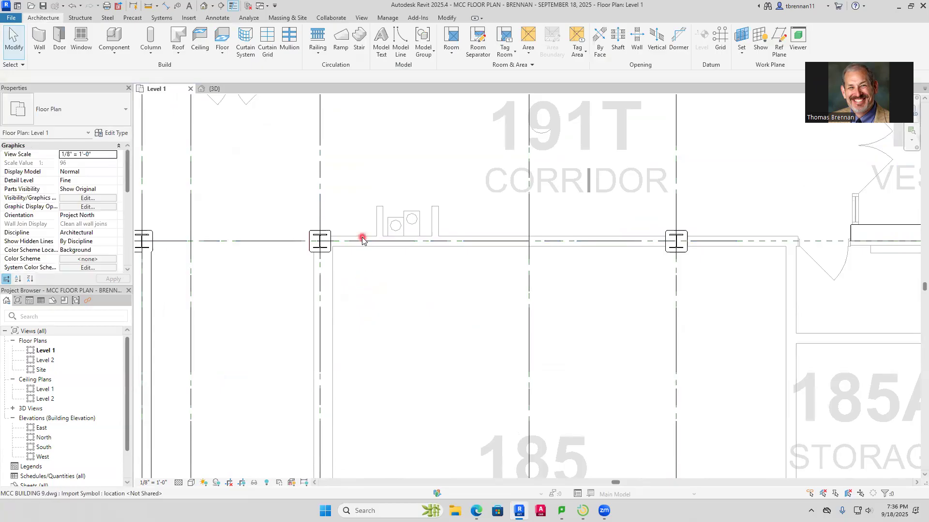
Measure the thickness of Classroom 185's imported west wall below the northwest column with a temporary aligned dimension, without placing it
scroll(315, 269, "up", 2)
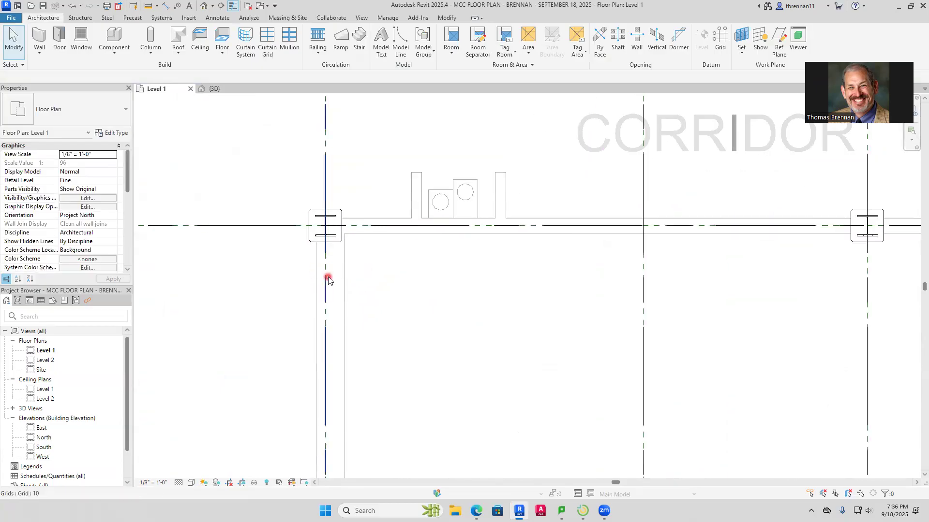
left_click(168, 7)
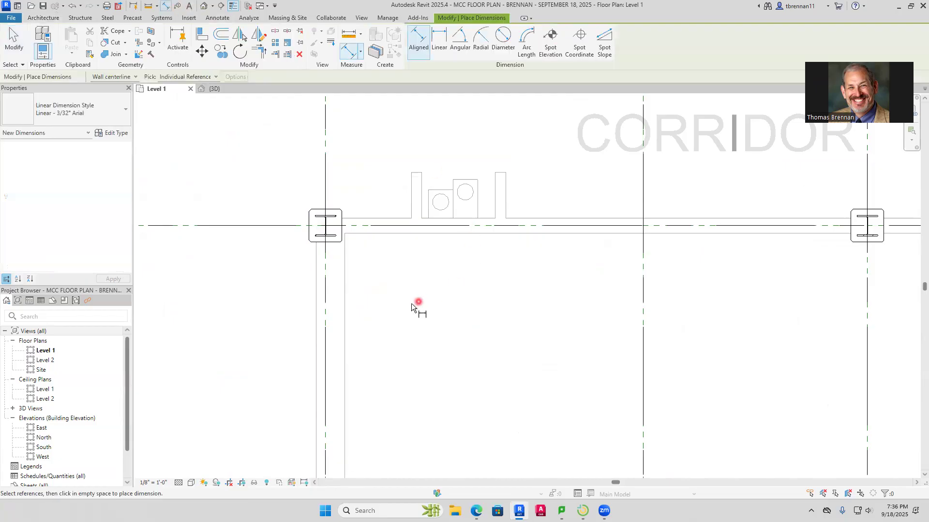
left_click(319, 333)
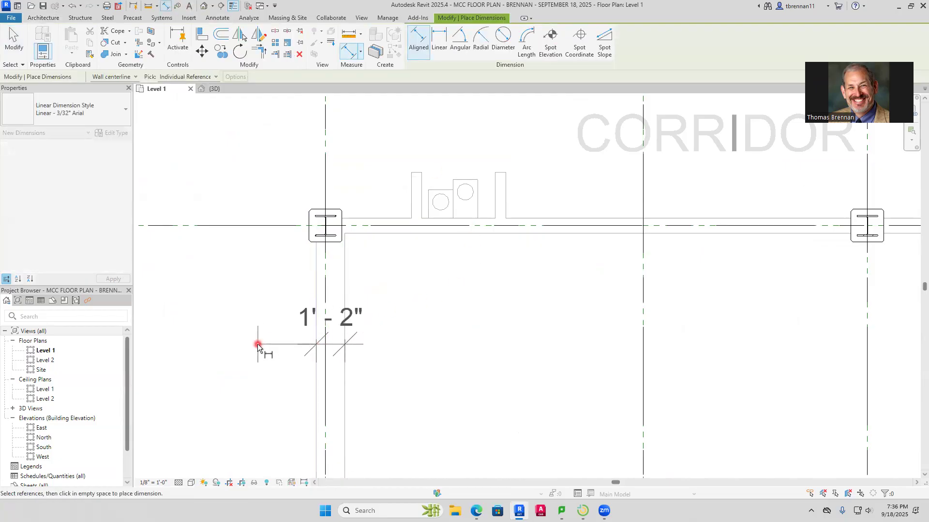
key("Escape")
key("Escape")
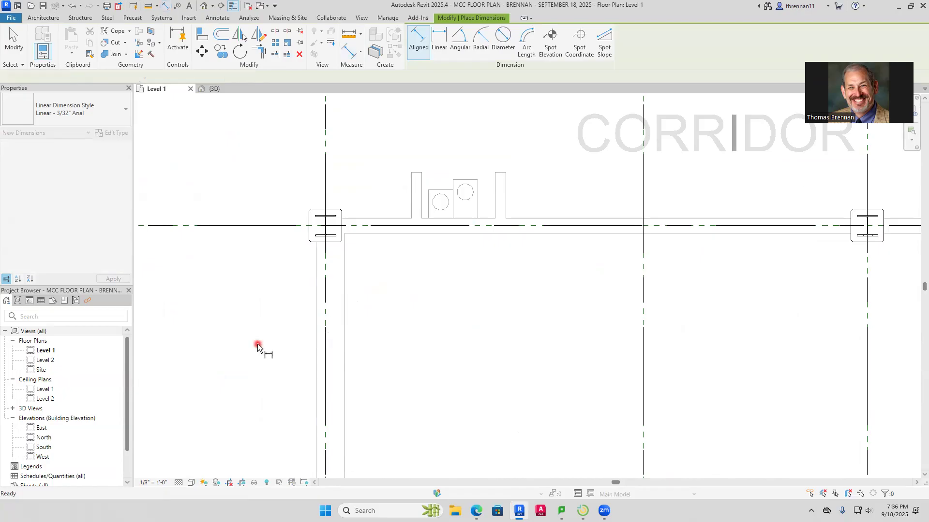
Choose the Generic - 1' type for a new architectural wall and start duplicating that type
left_click(42, 57)
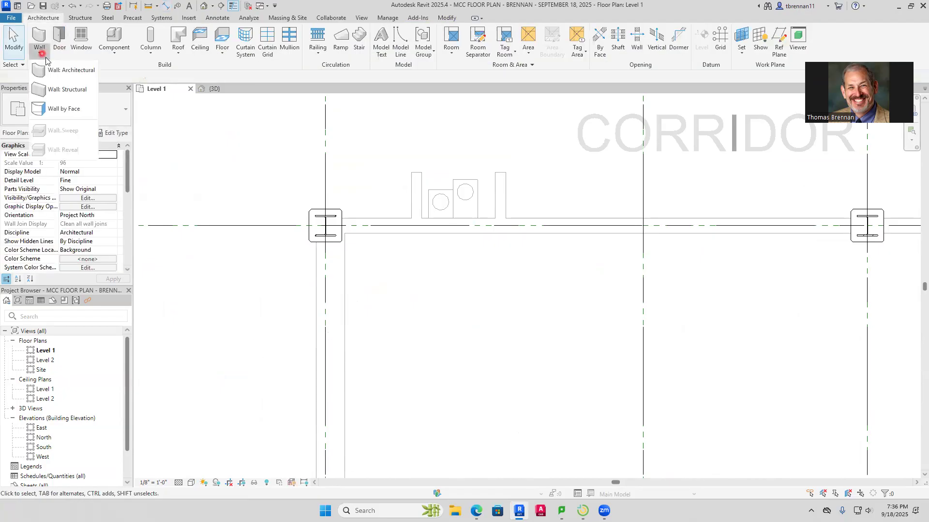
left_click(66, 70)
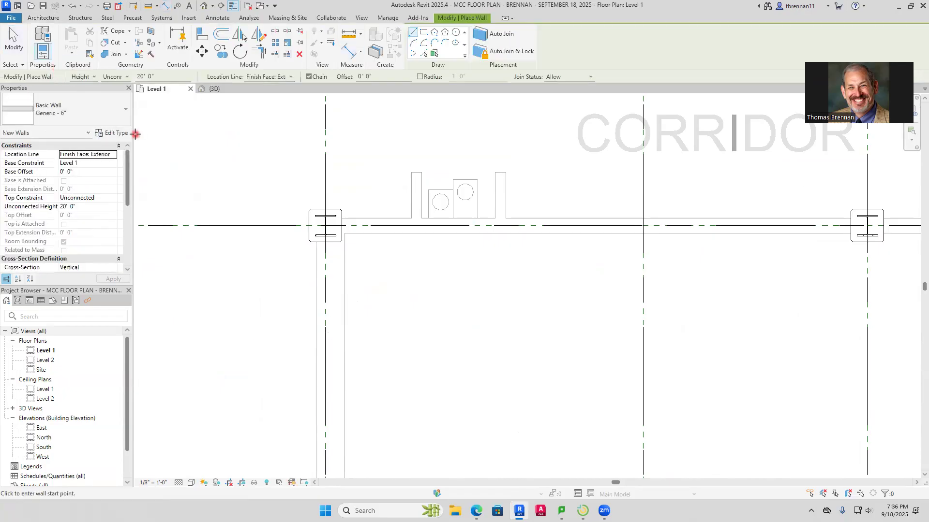
left_click(126, 110)
left_click_drag(122, 220, 129, 189)
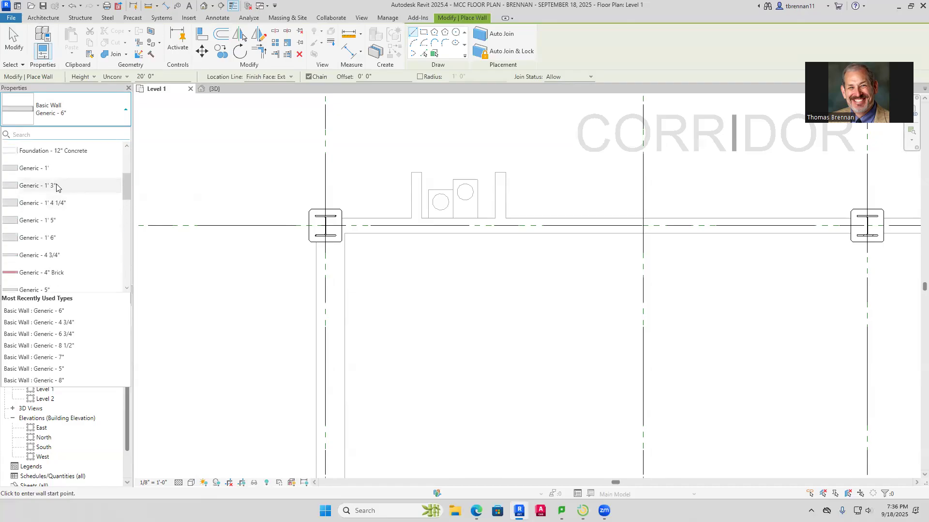
left_click(35, 168)
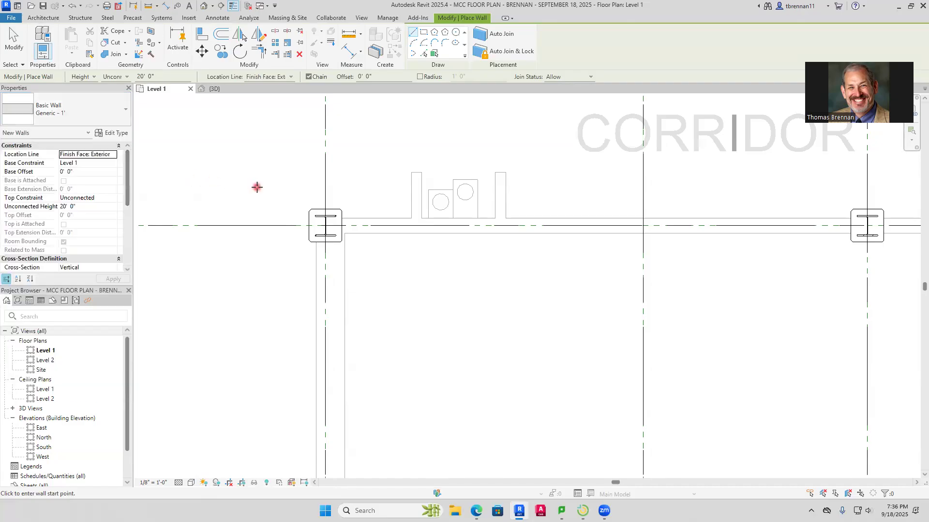
left_click(113, 135)
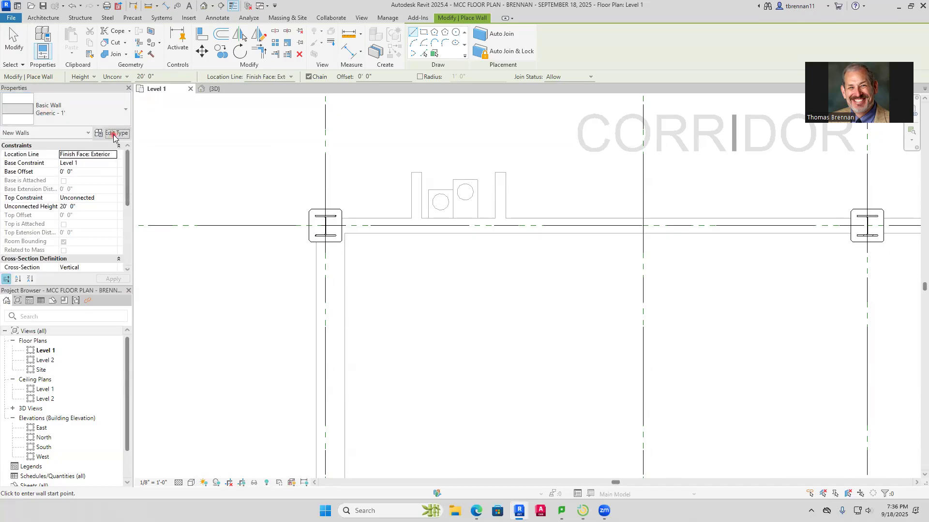
left_click(393, 185)
left_click(753, 128)
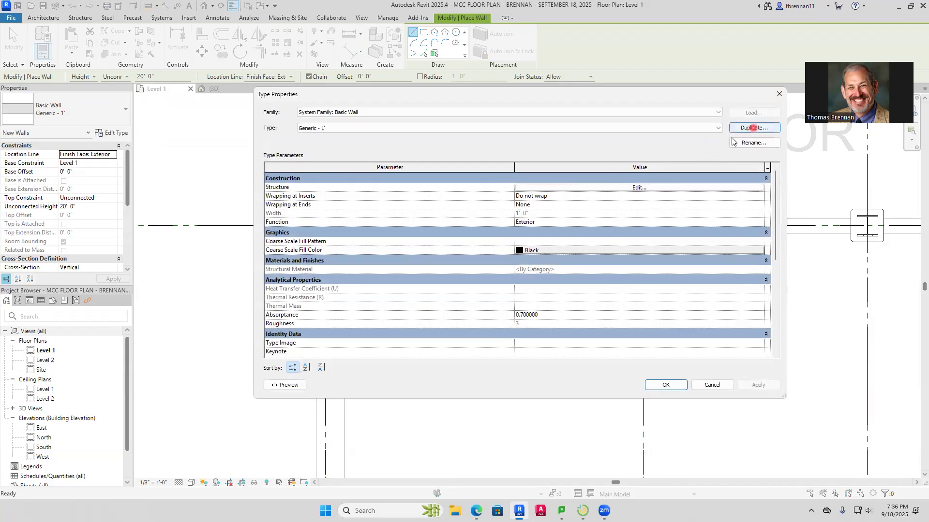
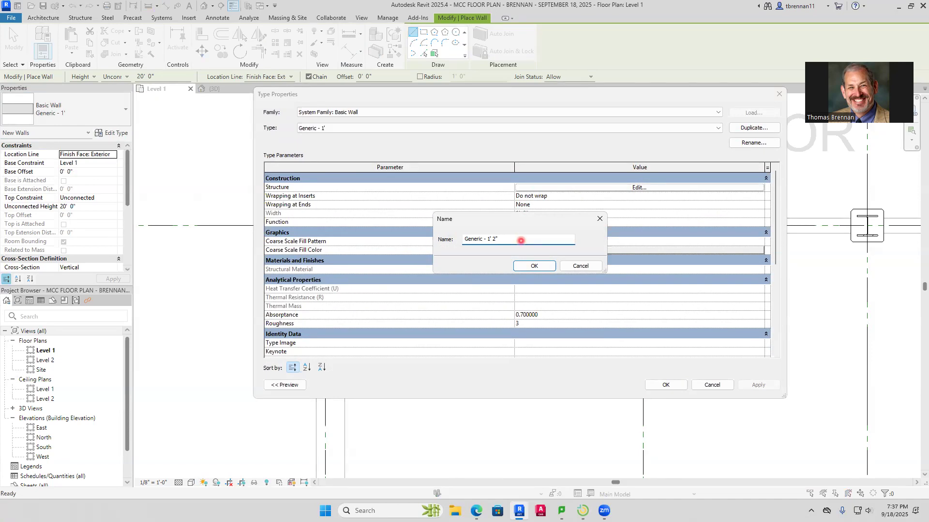
Name the duplicated wall type Generic - 1' 2" and set its structure layer thickness to 1' 2"
left_click(532, 267)
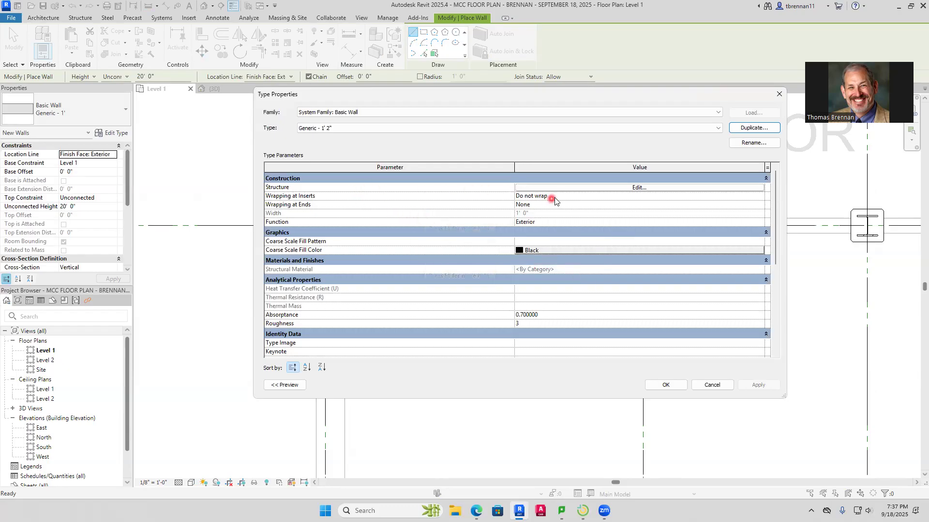
left_click(615, 189)
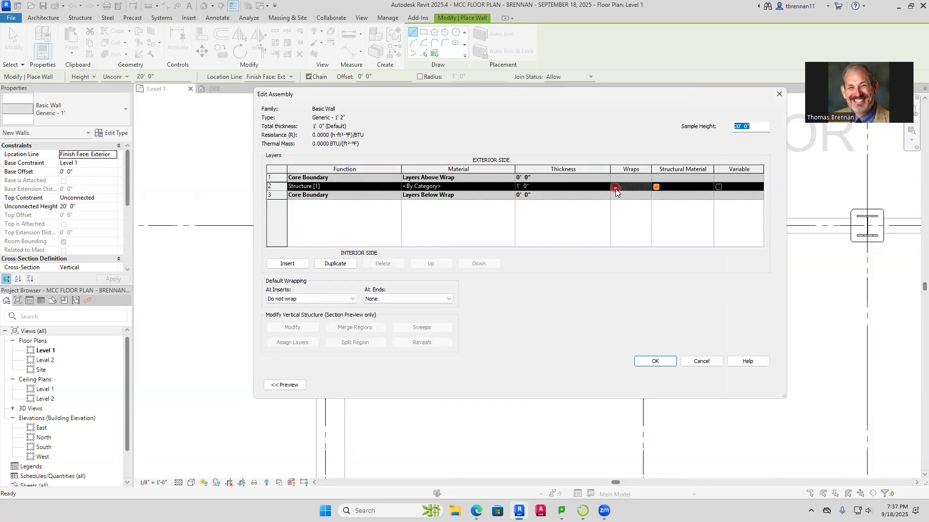
left_click(532, 186)
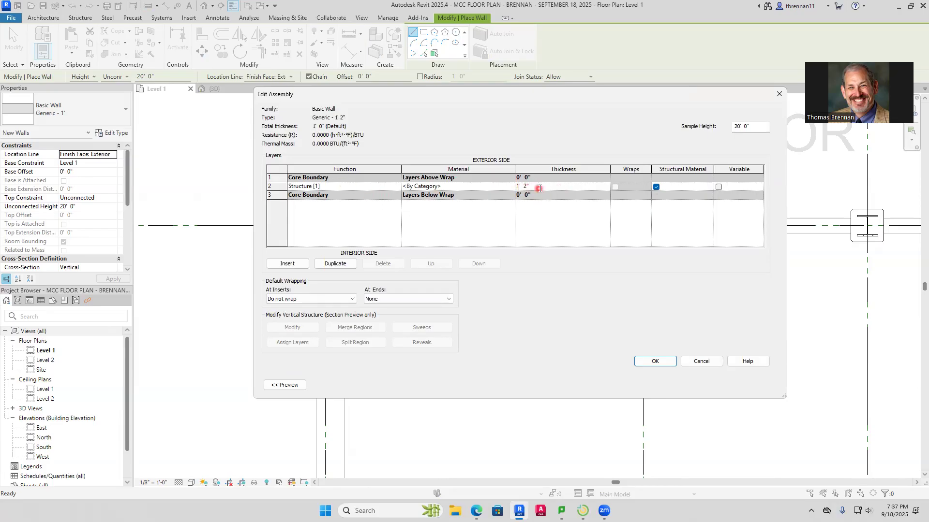
left_click(655, 362)
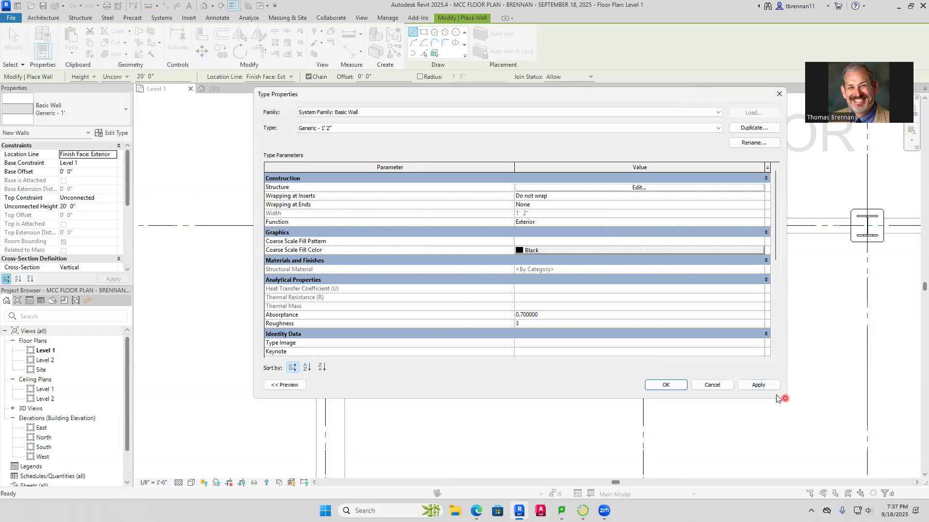
left_click(668, 385)
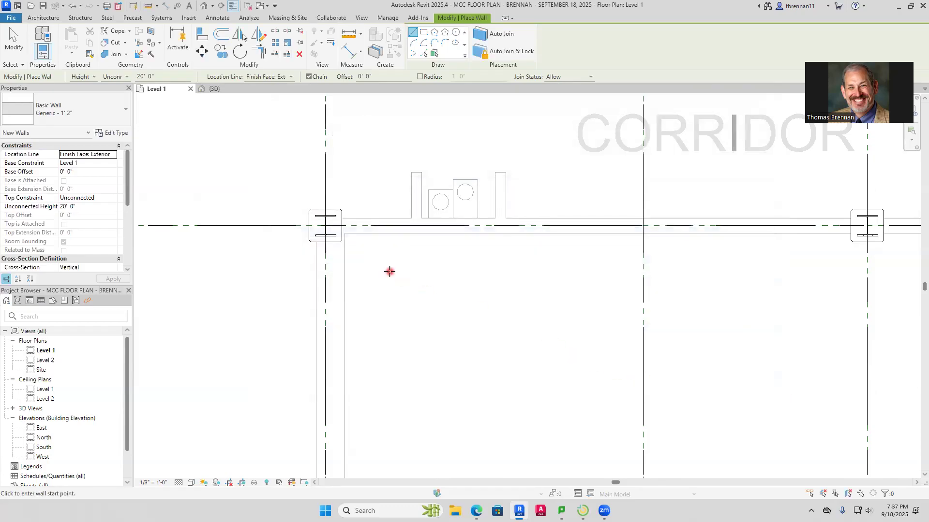
Draw a Generic - 1' 2" wall along the west side of Classroom 185 and the electronics lab, from corridor 191T down to corridor 191S
scroll(368, 268, "up", 2)
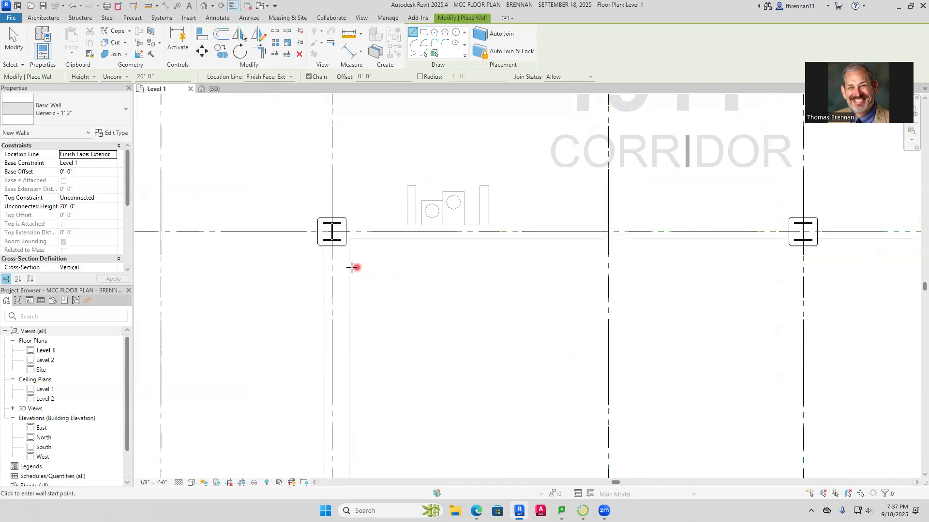
left_click(349, 238)
scroll(353, 363, "down", 2)
middle_click_drag(353, 363, 369, 176)
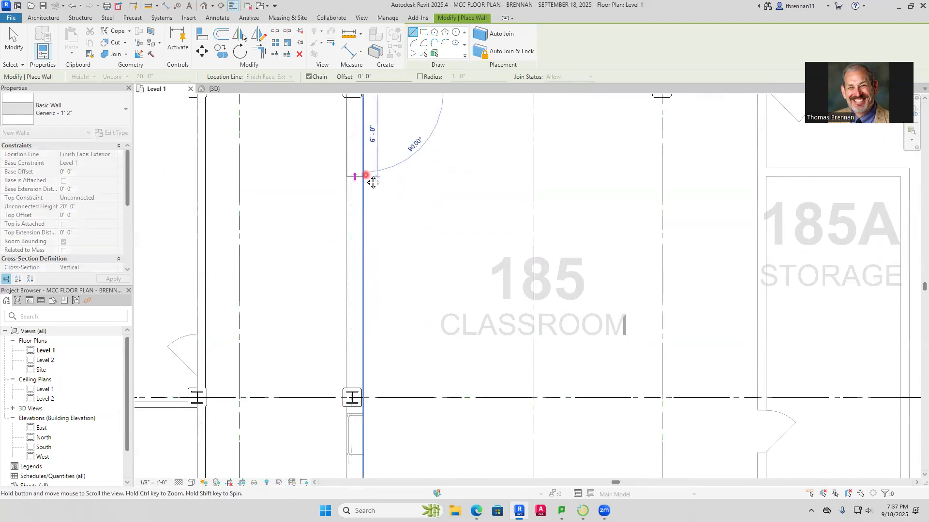
middle_click_drag(379, 342, 373, 145)
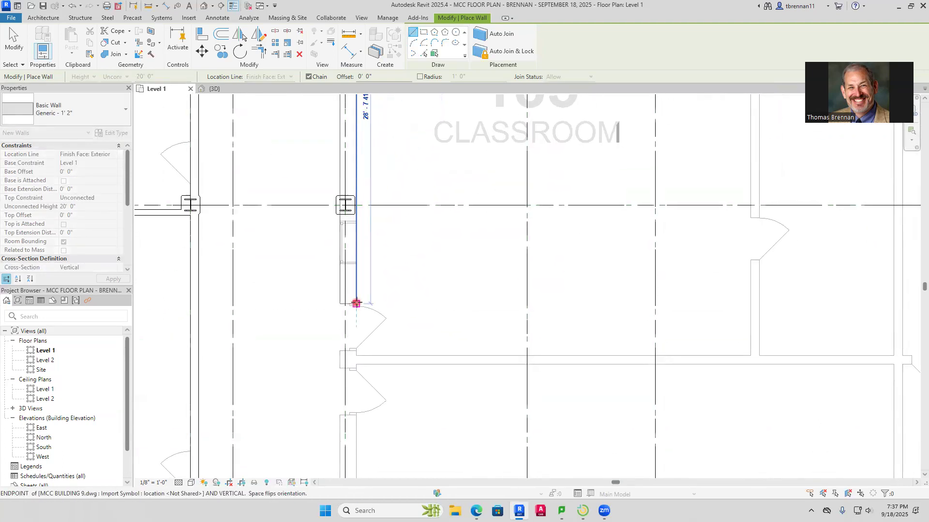
scroll(356, 305, "down", 1)
middle_click_drag(356, 305, 357, 181)
middle_click_drag(357, 334, 358, 181)
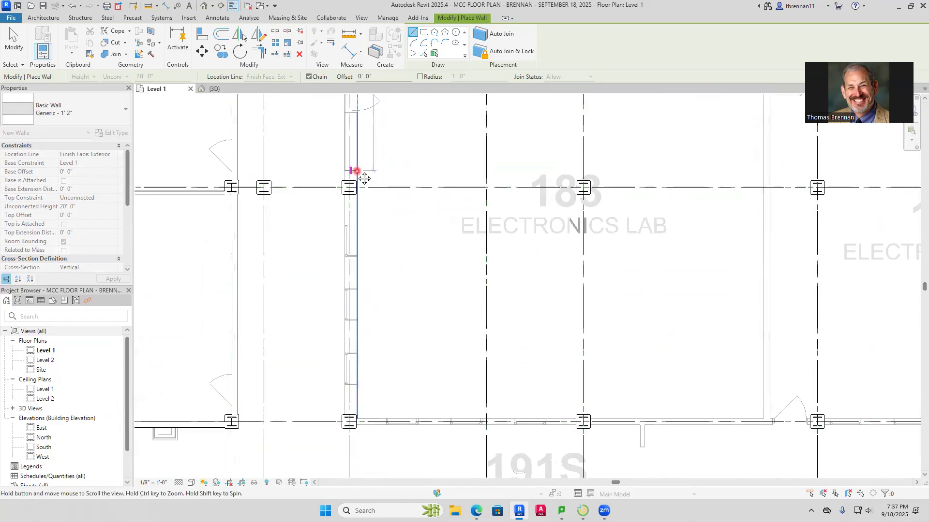
middle_click_drag(358, 342, 361, 218)
scroll(357, 265, "up", 3)
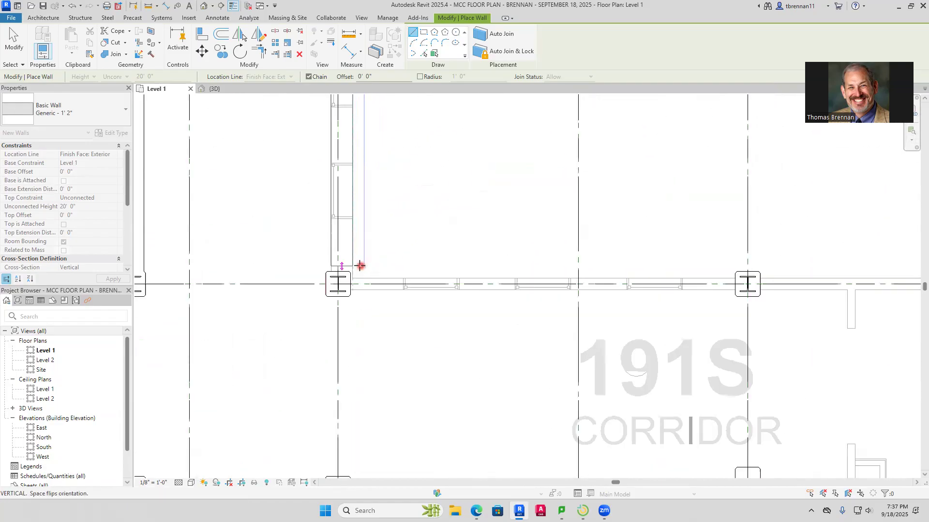
left_click(352, 288)
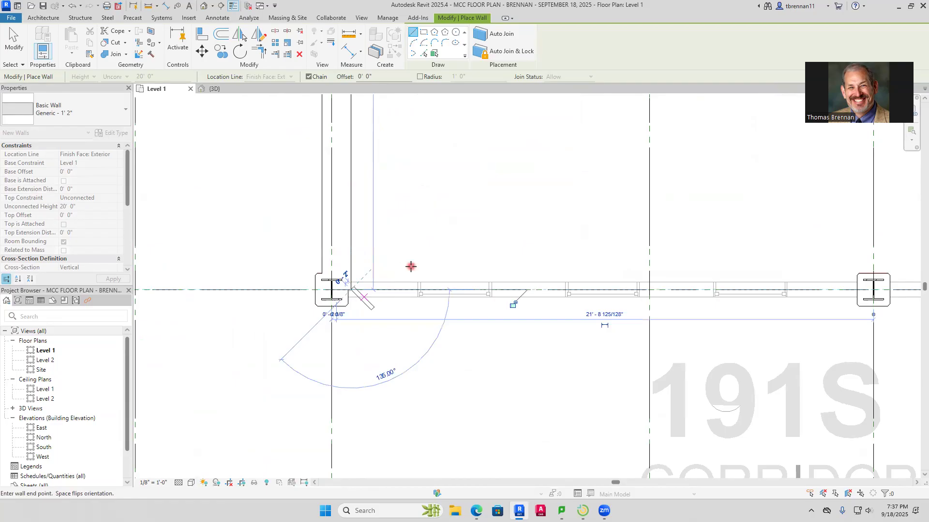
key("Escape")
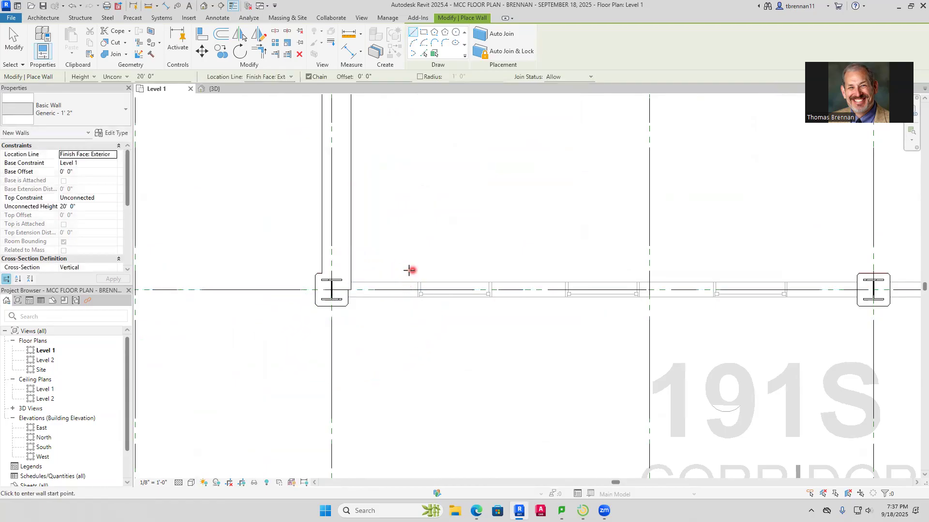
scroll(392, 270, "down", 2)
scroll(539, 297, "up", 2)
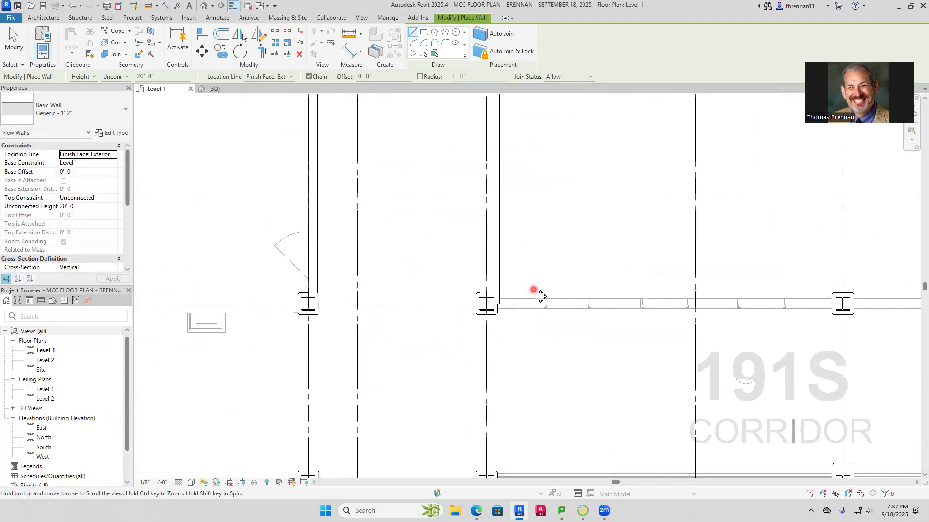
key("Escape")
Measure the thickness of the imported wall along the north side of corridor 191S with an aligned dimension
scroll(517, 306, "up", 2)
scroll(517, 306, "up", 2)
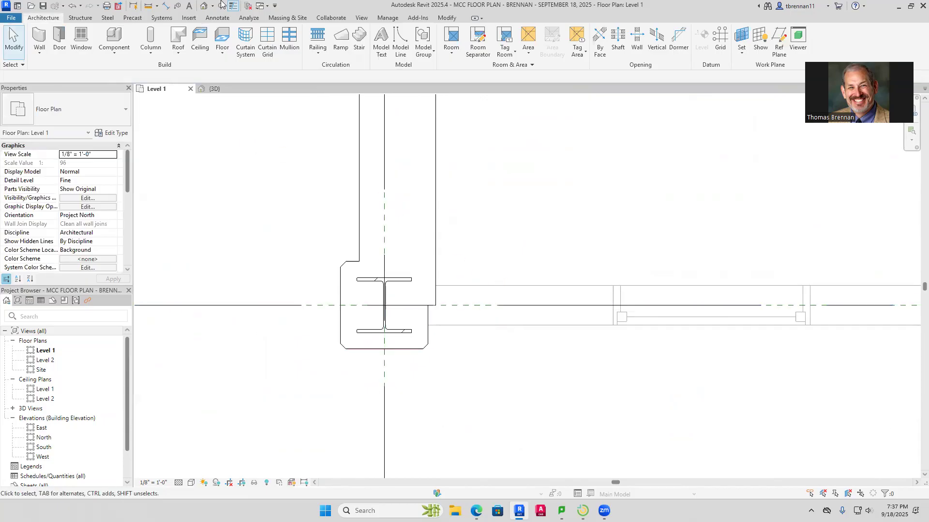
left_click(167, 7)
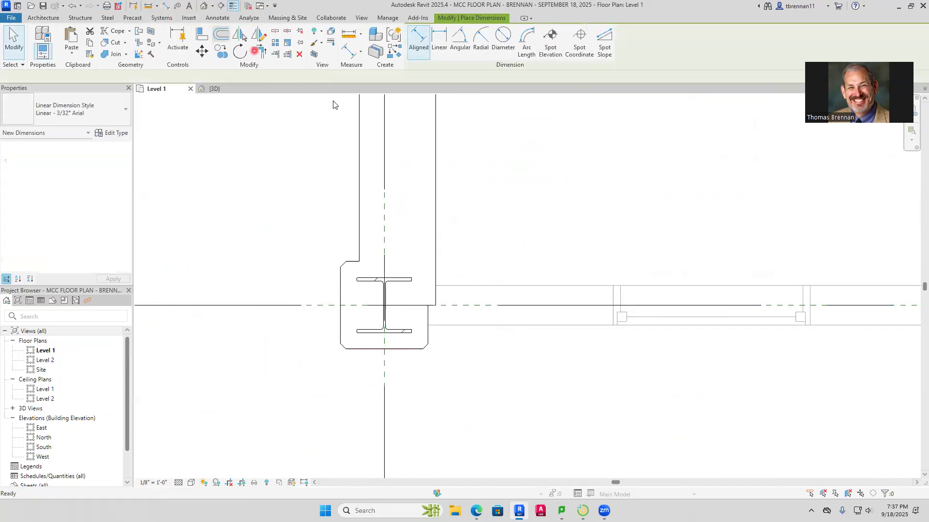
left_click(503, 286)
left_click(534, 325)
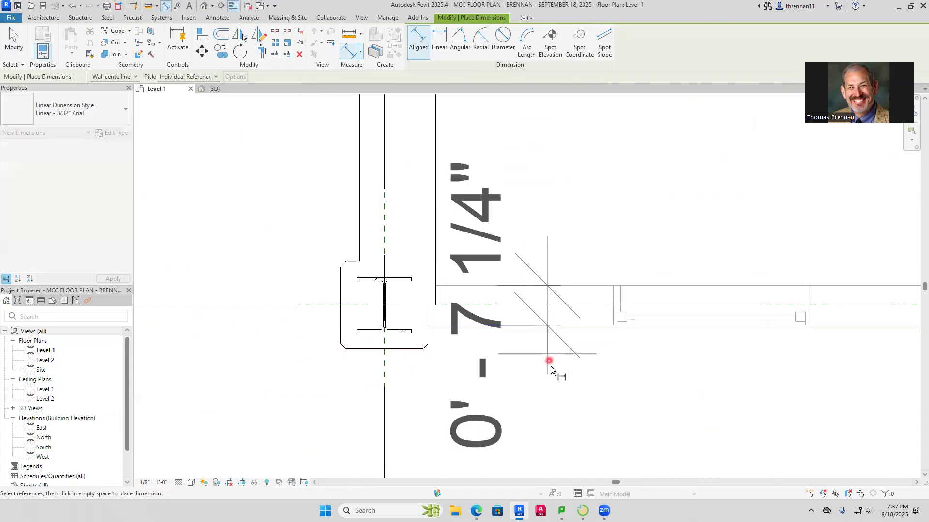
key("Escape")
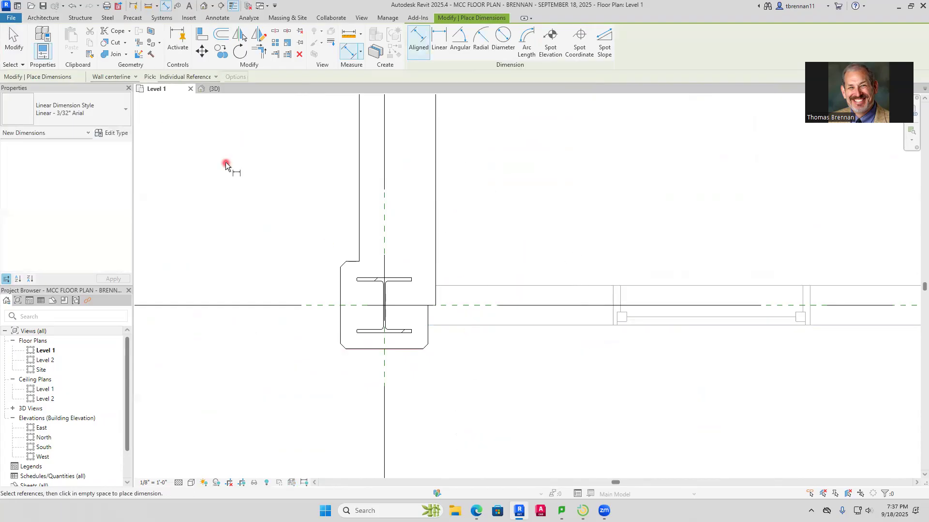
key("Escape")
Draw an architectural Generic - 7" wall along the north side of corridor 191S, from the new 1' 2" wall to the east wall beyond Electronics Lab 176
left_click(55, 60)
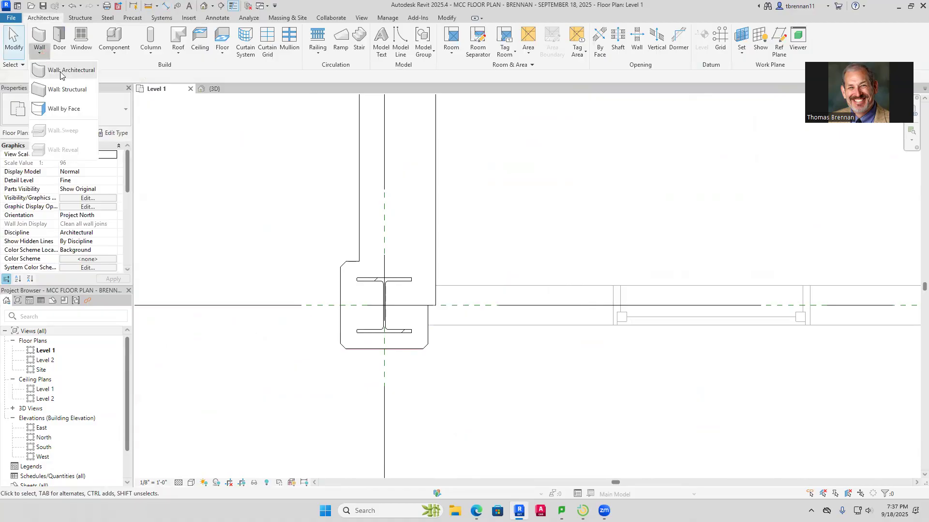
left_click(73, 12)
left_click(113, 110)
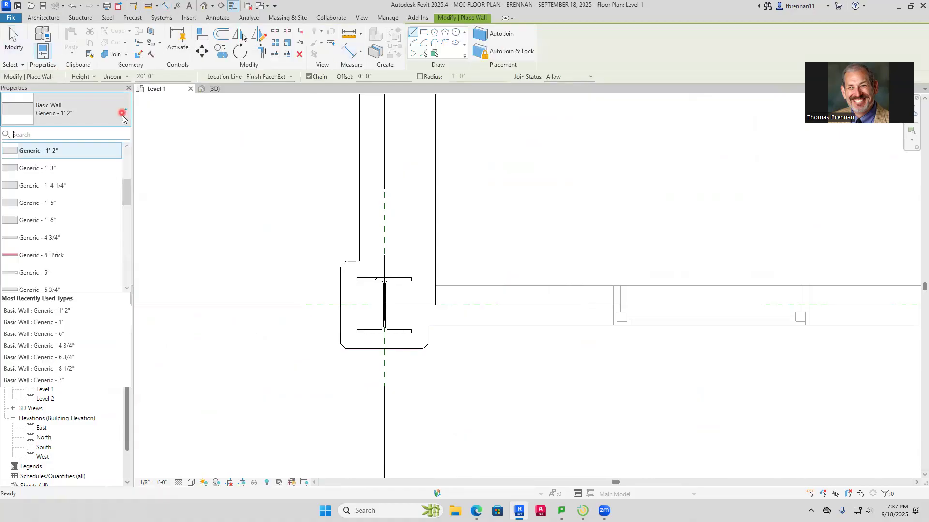
left_click_drag(125, 186, 125, 210)
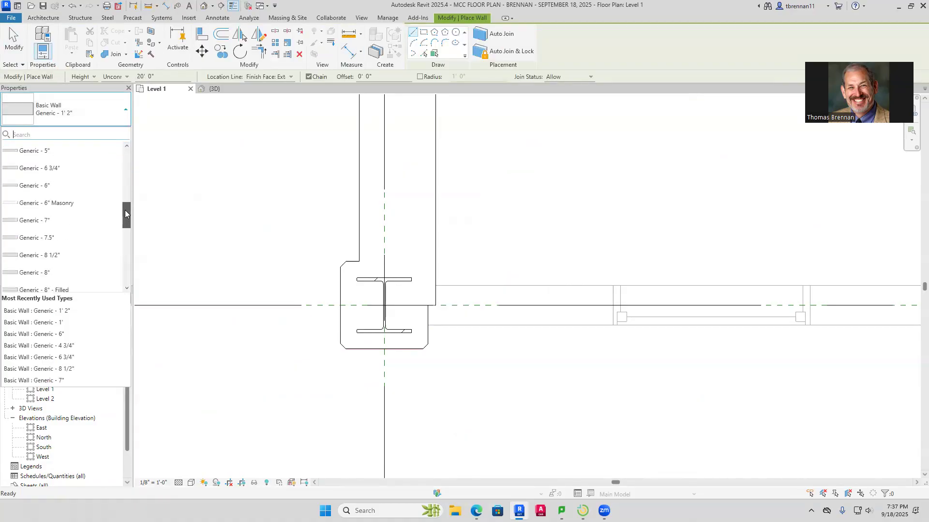
left_click(80, 221)
left_click(435, 285)
scroll(649, 294, "down", 5)
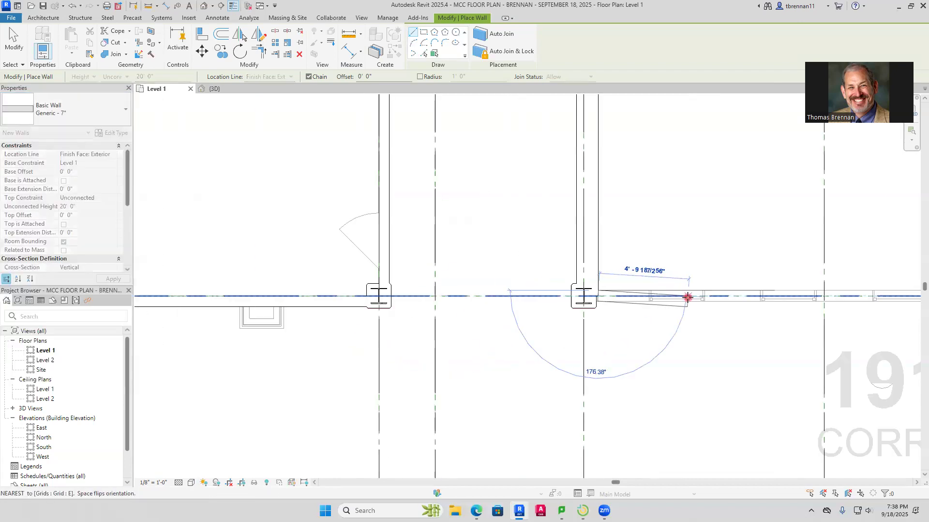
middle_click_drag(688, 299, 336, 291)
middle_click_drag(692, 324, 338, 325)
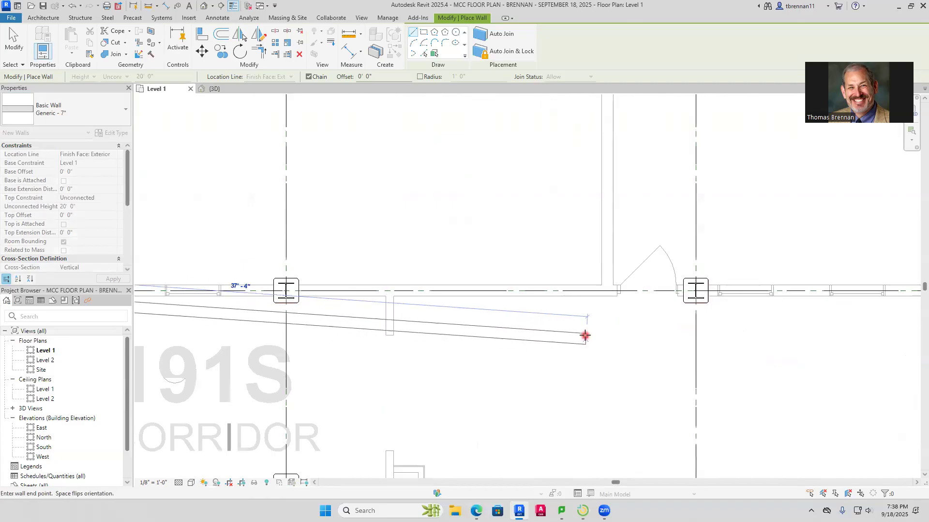
middle_click_drag(181, 335, 321, 383)
middle_click_drag(626, 386, 380, 396)
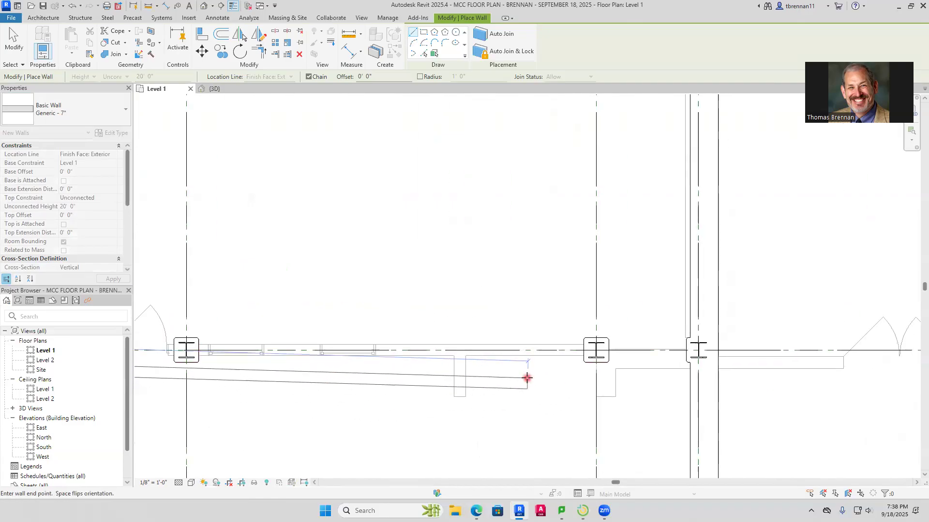
left_click(698, 345)
key("Escape")
key("Escape")
Measure the thickness of the imported wall between corridor 191T and Classroom 185 with an aligned dimension
scroll(485, 369, "down", 1)
scroll(485, 369, "down", 5)
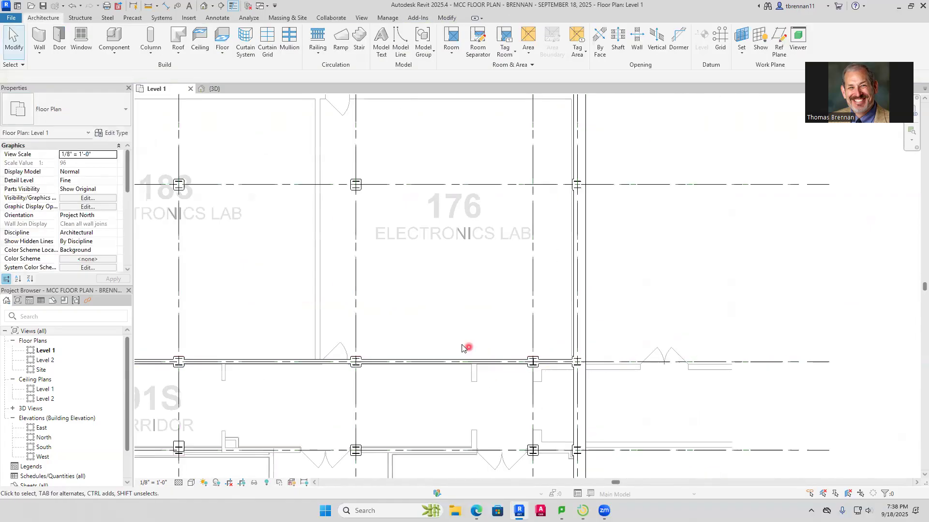
scroll(342, 253, "up", 7)
scroll(251, 232, "up", 3)
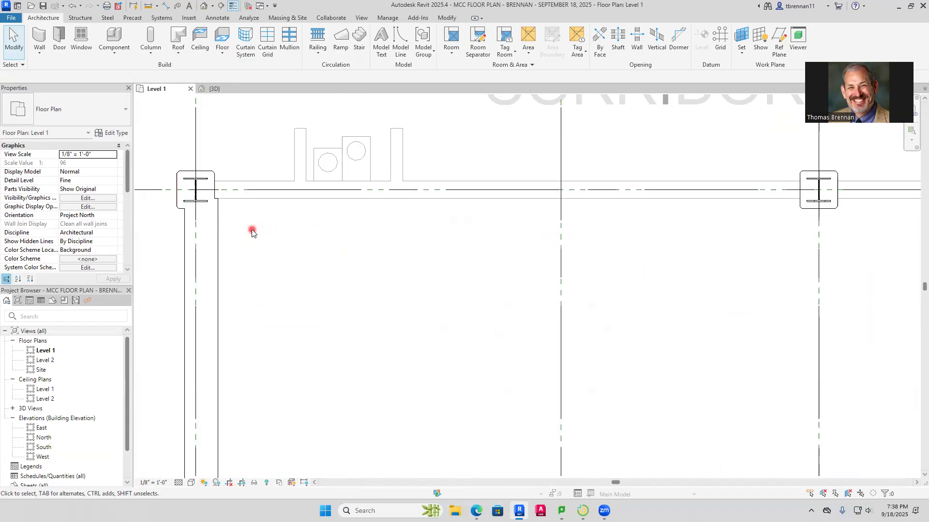
left_click(168, 6)
left_click(253, 178)
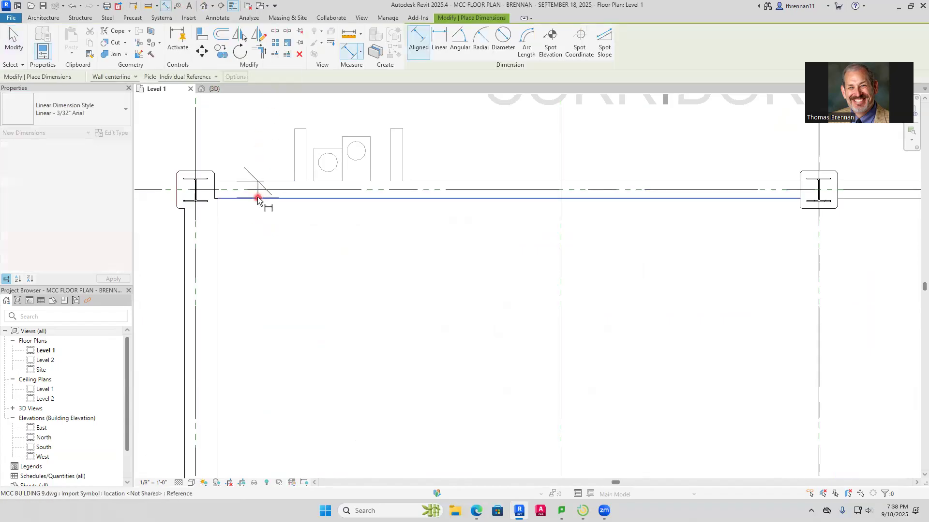
key("Escape")
key("Escape")
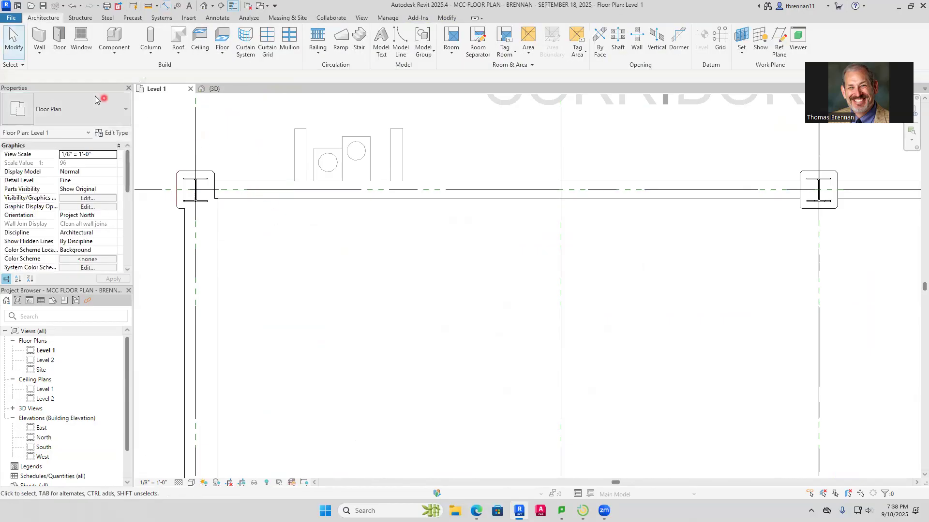
Draw a Generic - 7" wall along the south side of corridor 191T, from the column at Classroom 185's corner to the thicker vestibule wall
left_click(43, 53)
left_click(54, 69)
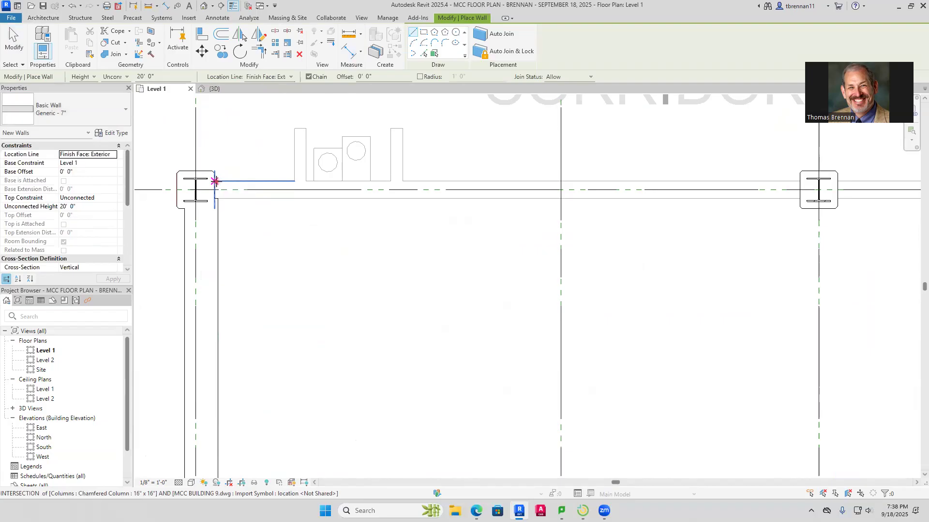
left_click(215, 182)
scroll(668, 270, "down", 4)
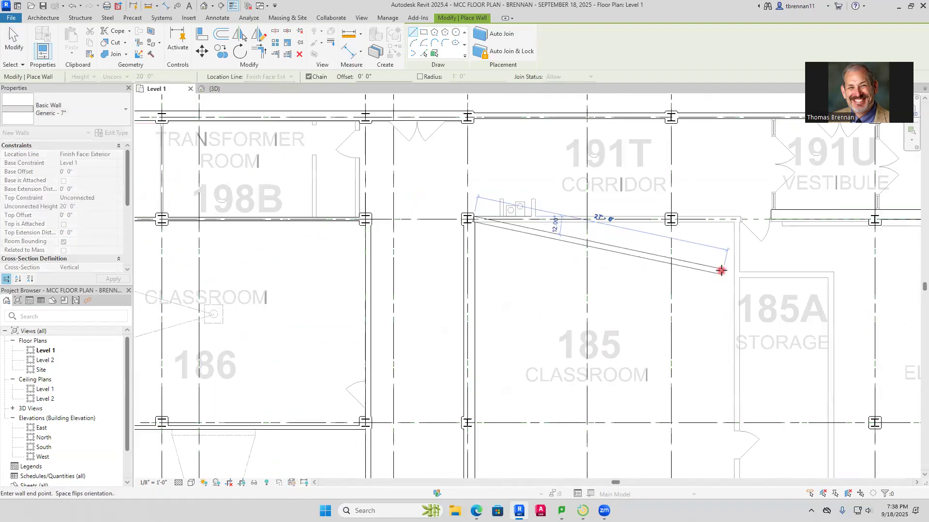
middle_click_drag(721, 270, 393, 297)
scroll(417, 247, "up", 5)
left_click(482, 233)
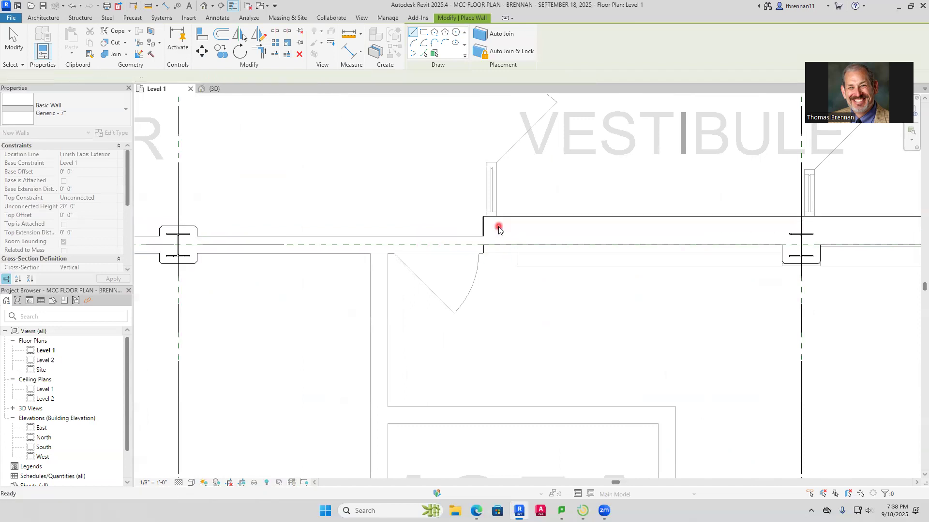
key("Escape")
key("Escape")
Measure the thickness of the imported partition between Classroom 185 and Storage 185A with an aligned dimension
scroll(497, 228, "up", 3)
scroll(514, 300, "down", 5)
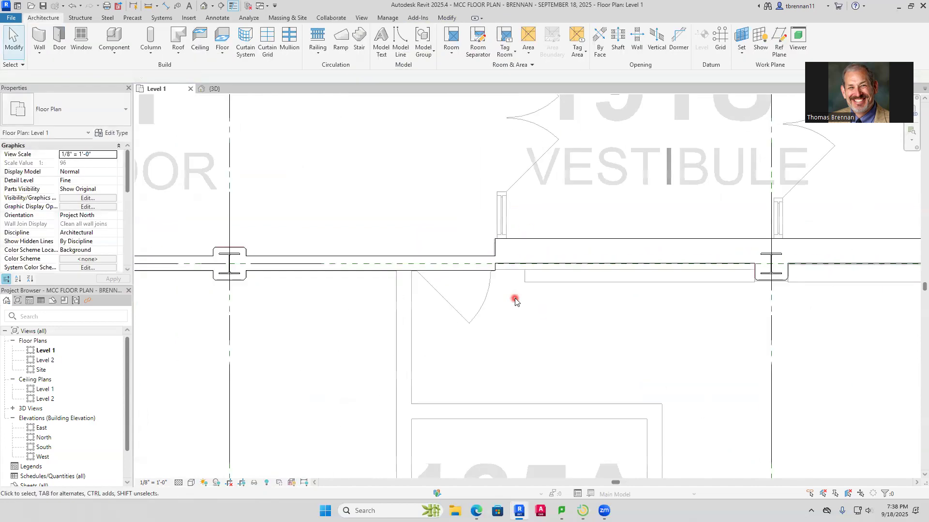
middle_click_drag(477, 321, 505, 209)
scroll(503, 210, "up", 3)
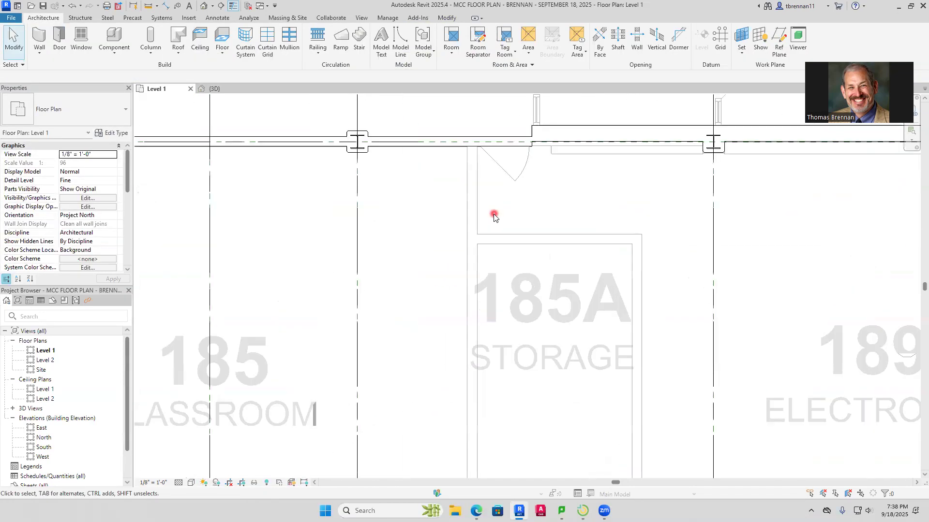
left_click(165, 6)
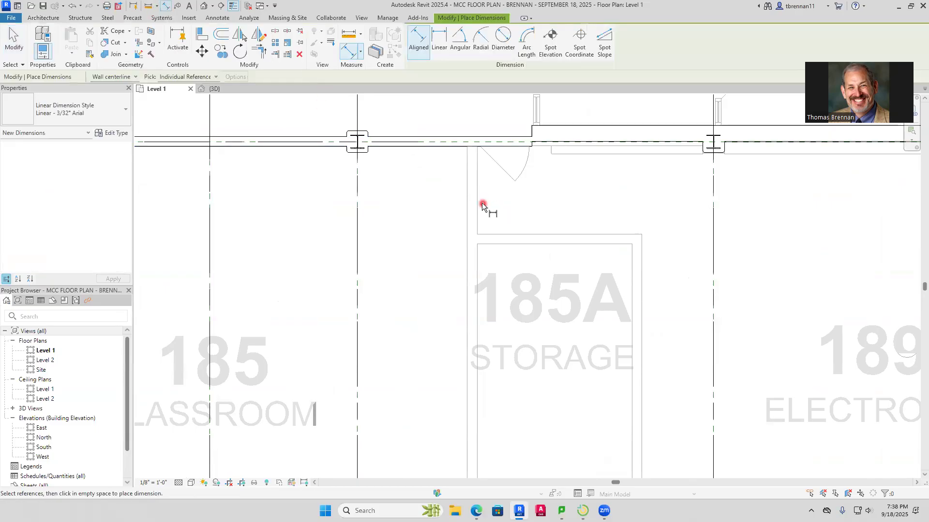
left_click(466, 213)
key("Escape")
key("Escape")
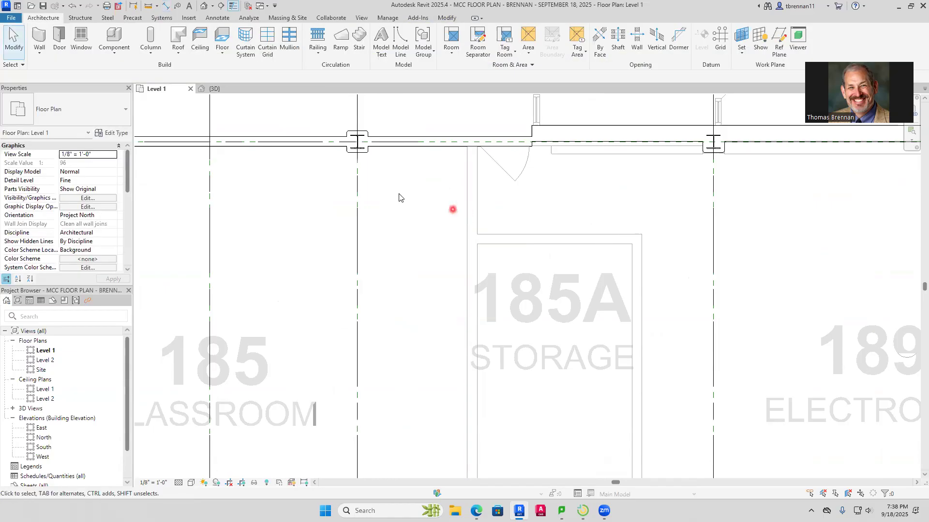
Draw an architectural Generic - 7" wall between Classroom 185 and Storage 185A, from the corridor 191T wall to Classroom 185's southeast corner
left_click(42, 51)
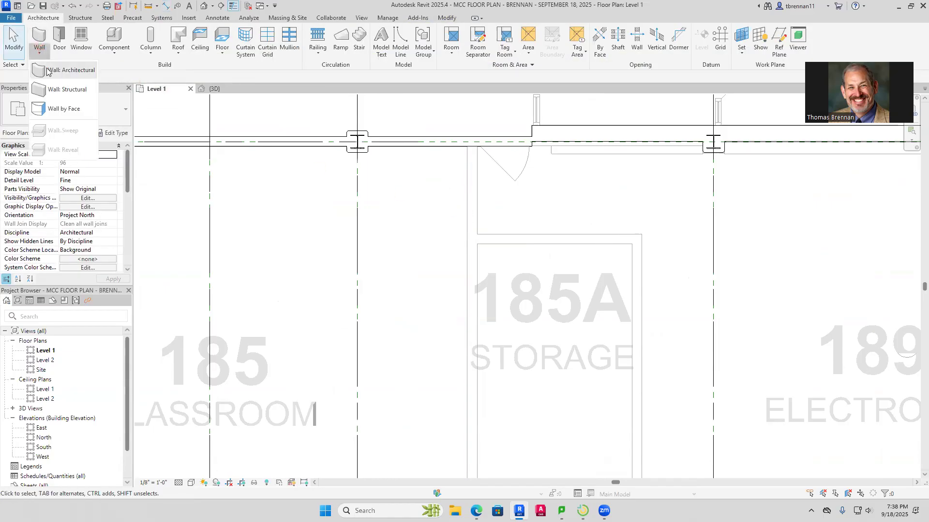
left_click(48, 73)
left_click(466, 145)
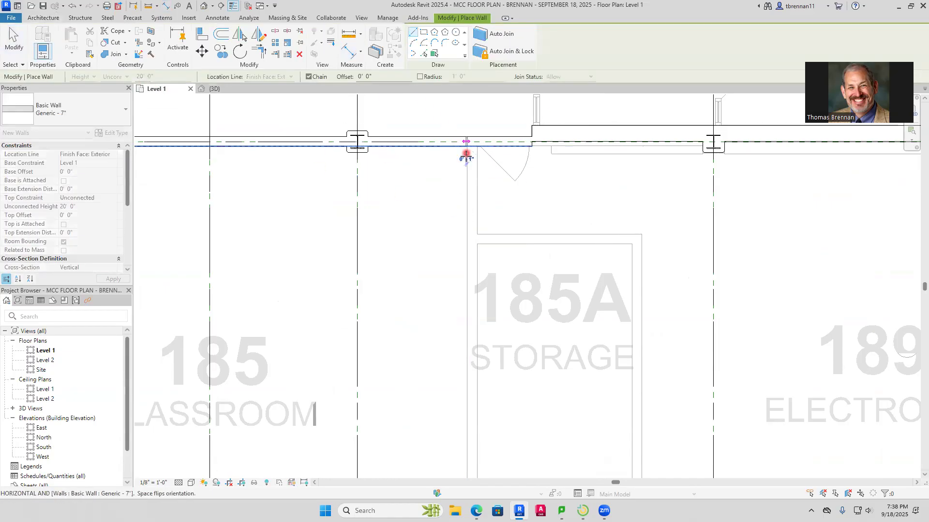
scroll(469, 332, "down", 1)
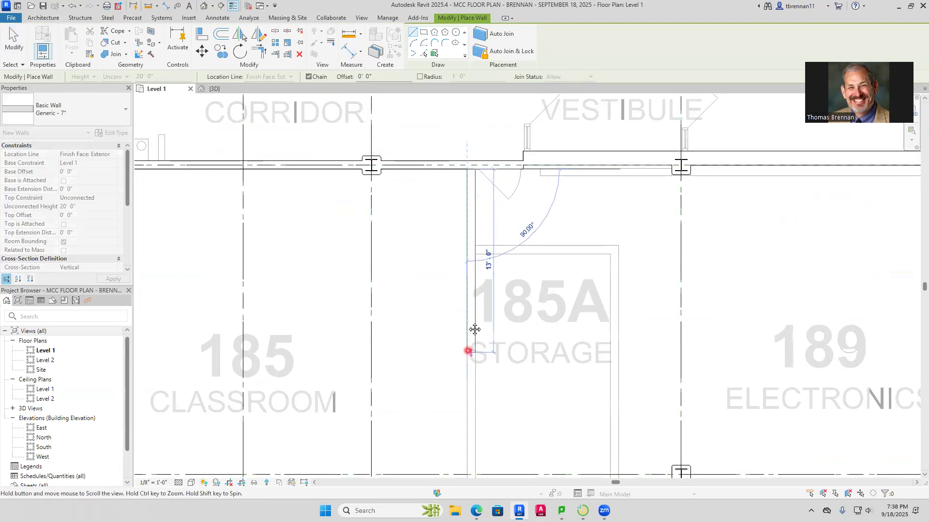
middle_click_drag(472, 328, 449, 145)
middle_click_drag(456, 414, 454, 251)
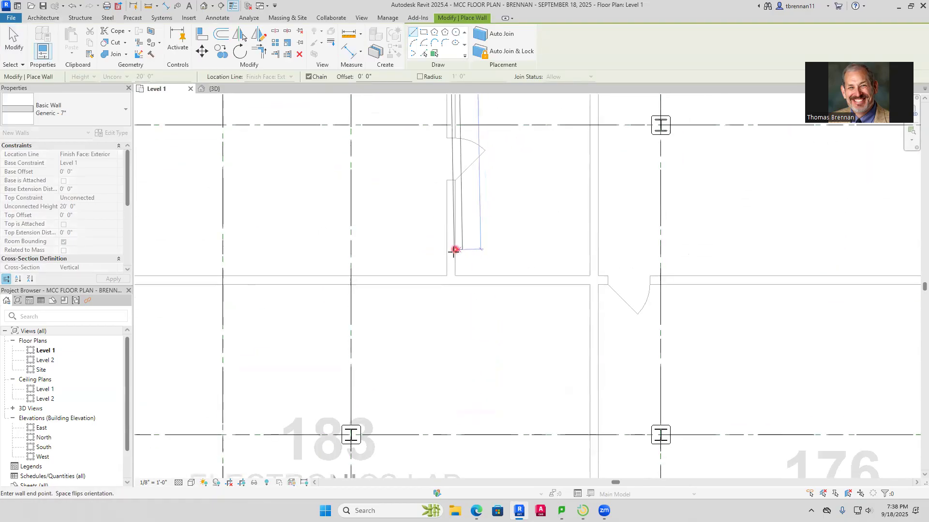
left_click(446, 276)
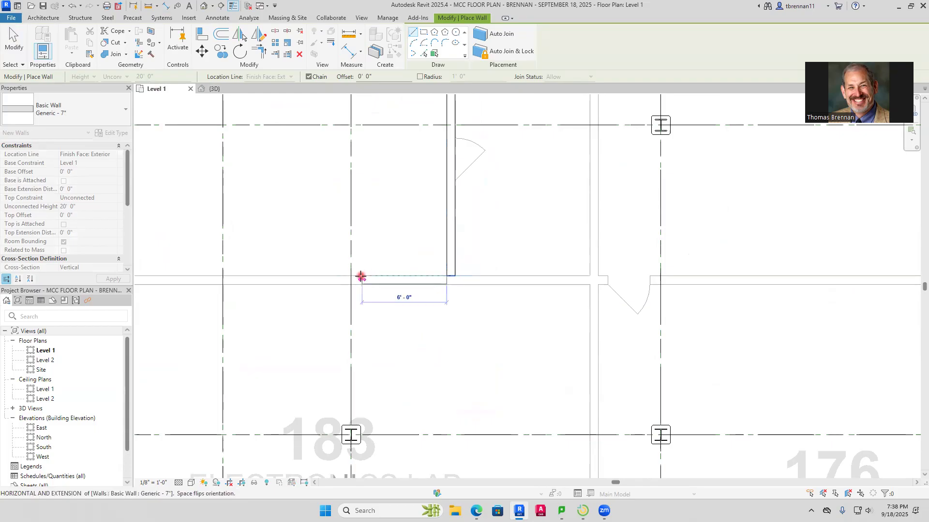
Continue the Generic - 7" wall west along Classroom 185's south side to the classroom's west wall
middle_click_drag(242, 273, 530, 311)
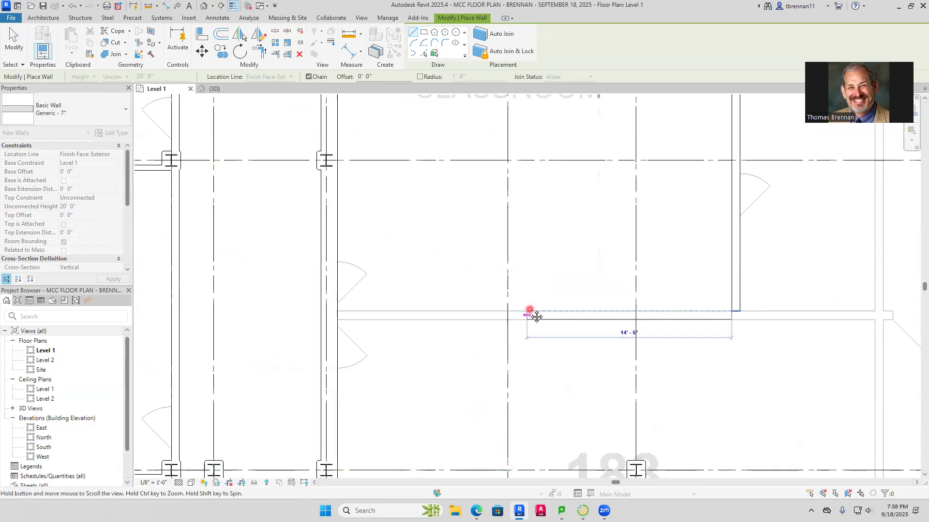
left_click(328, 312)
key("Escape")
Draw a Generic - 7" wall from Classroom 185's southeast corner east between Electronics Labs 189 and 176 to the 1' 6" exterior wall
scroll(694, 293, "down", 1)
middle_click_drag(695, 294, 415, 274)
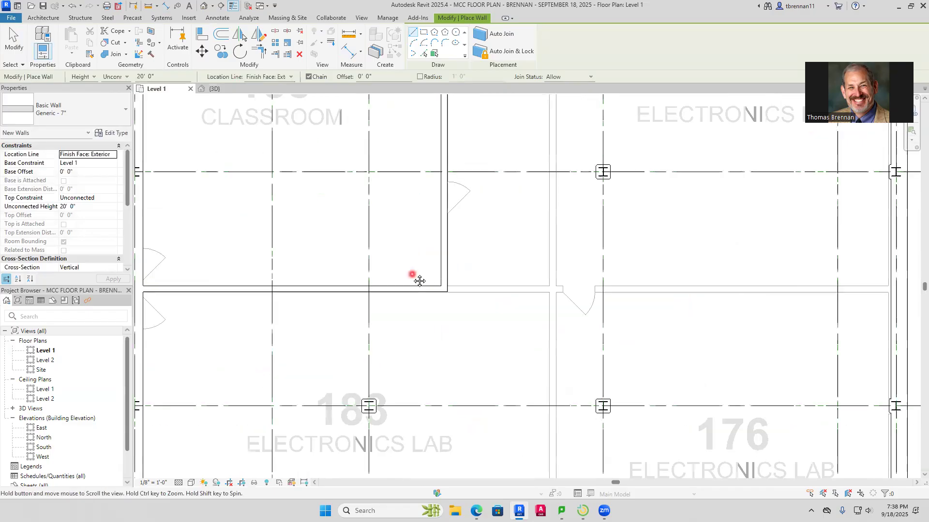
left_click(447, 292)
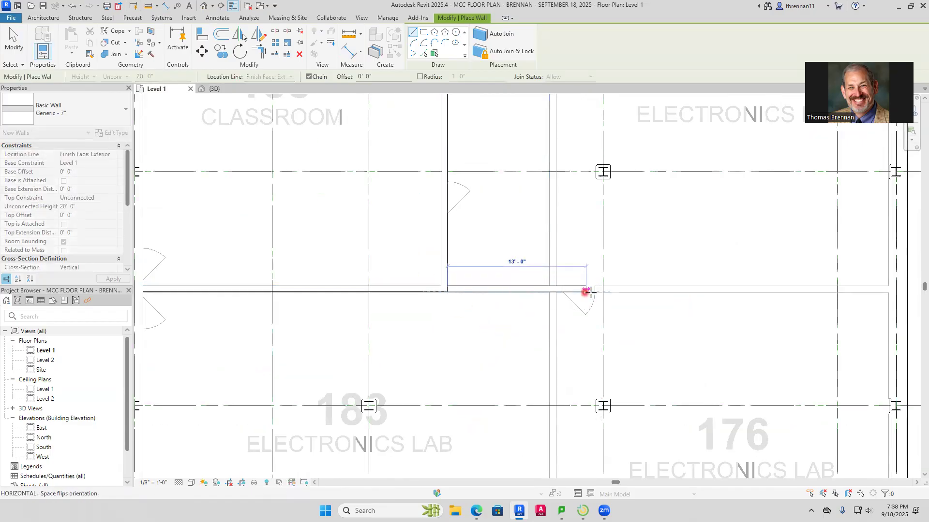
middle_click_drag(663, 313, 467, 345)
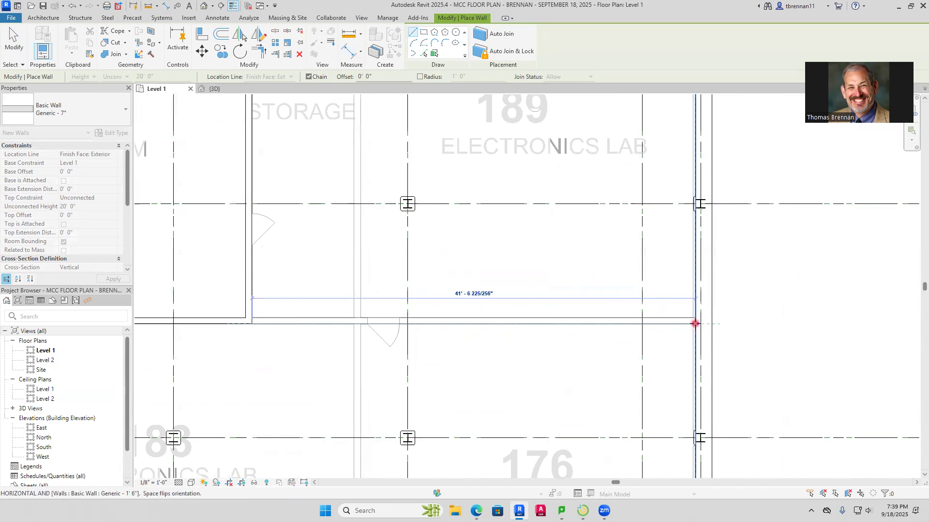
left_click(895, 289)
key("Escape")
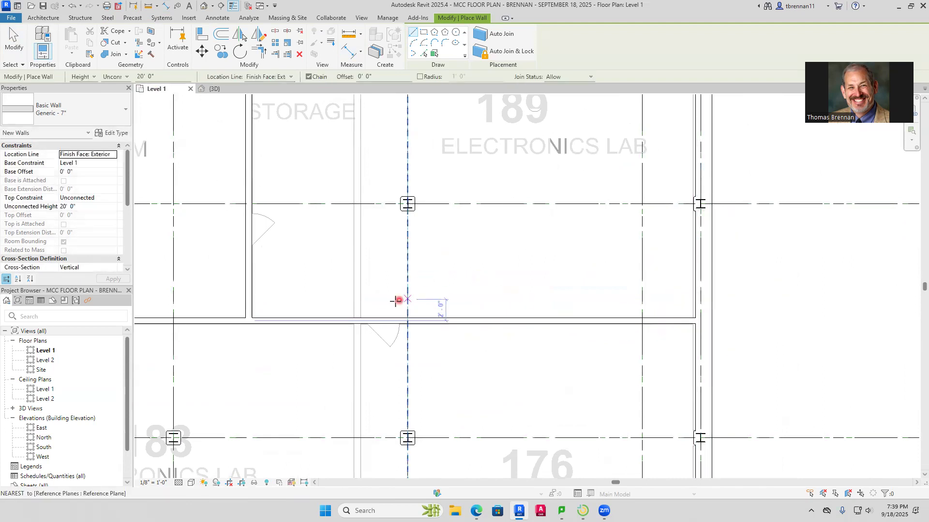
Draw Generic - 7" walls along the east and north sides of Storage 185A, ending at the Classroom 185 partition
left_click(360, 318)
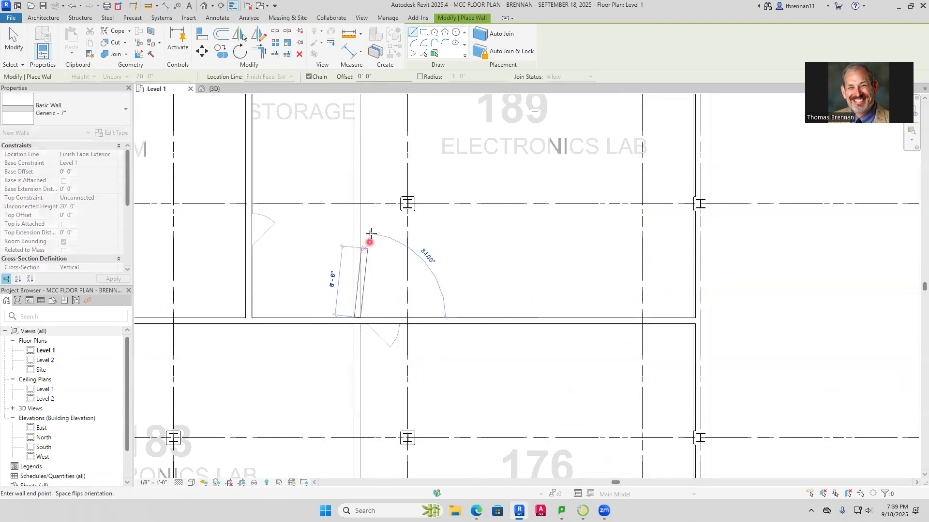
middle_click_drag(379, 162, 362, 343)
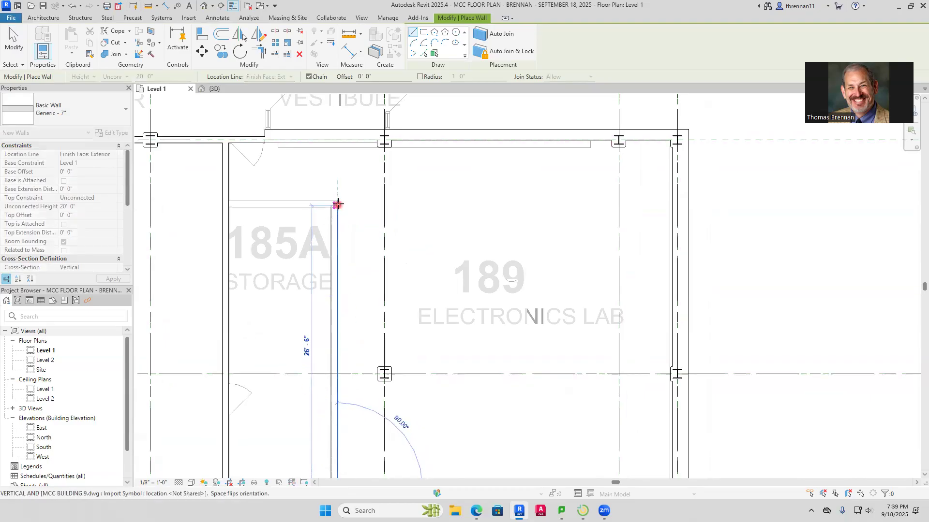
left_click(228, 201)
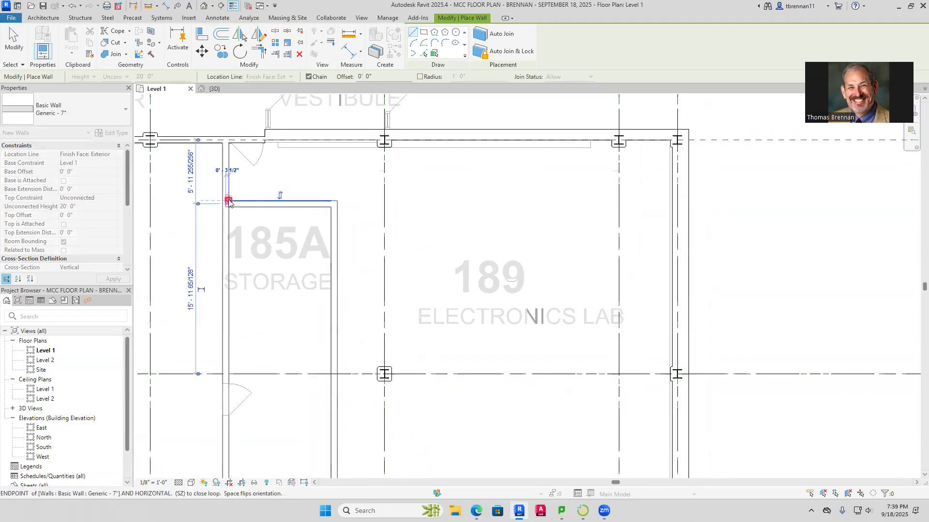
key("Escape")
Draw a Generic - 7" wall between Electronics Labs 183 and 176, from the labs' north wall to the corridor 191S wall
scroll(317, 267, "down", 2)
middle_click_drag(322, 269, 482, 137)
middle_click_drag(431, 331, 414, 315)
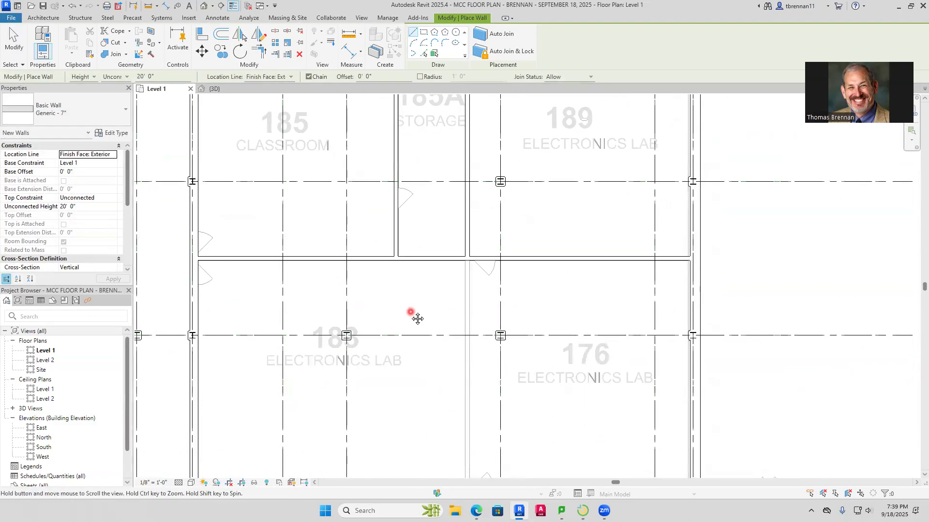
scroll(503, 249, "up", 4)
left_click(443, 253)
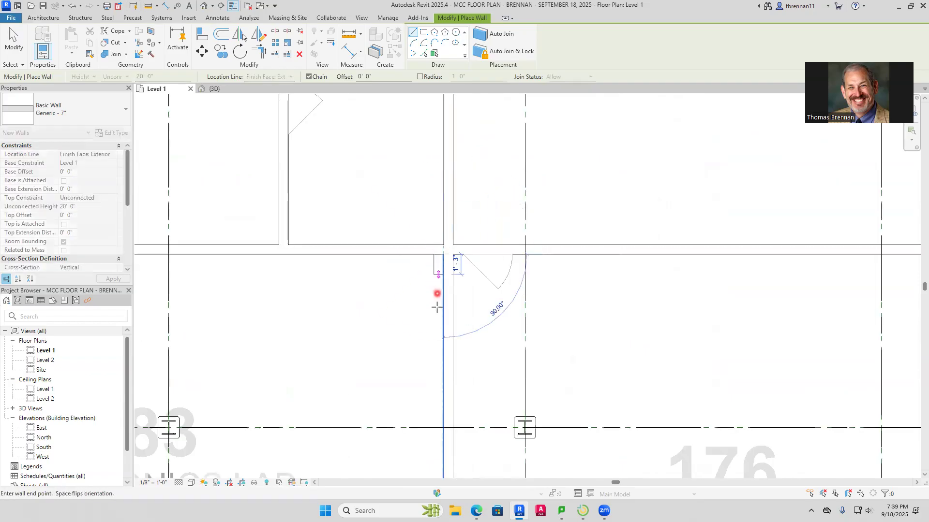
scroll(444, 342, "down", 2)
middle_click_drag(444, 342, 458, 166)
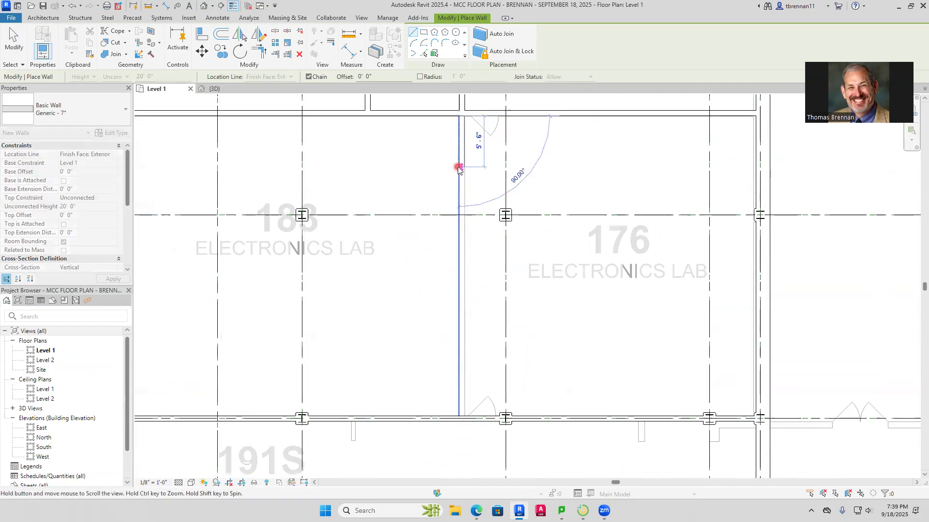
left_click(461, 412)
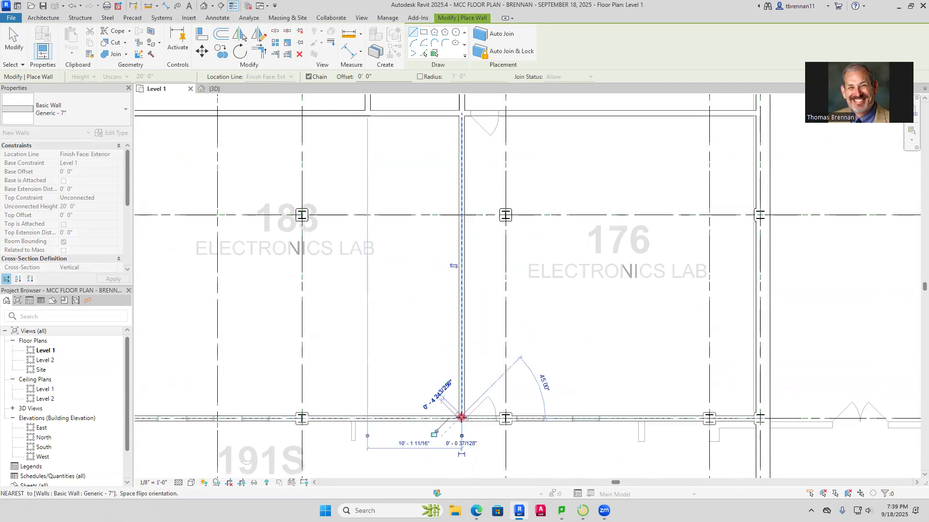
key("Escape")
Check in 3D and on the Level 1 plan how the wall between Electronics Labs 189 and 176 meets the east exterior wall
scroll(552, 353, "down", 2)
scroll(549, 351, "down", 3)
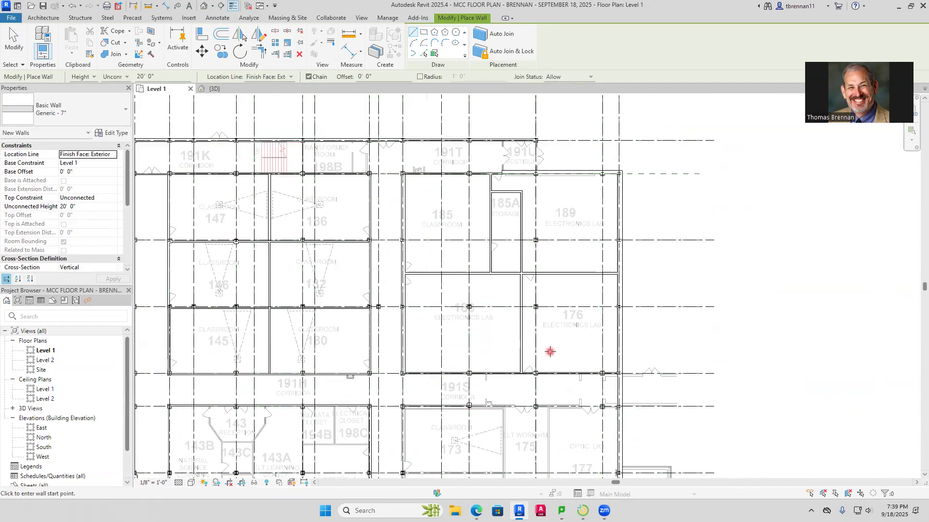
left_click(214, 88)
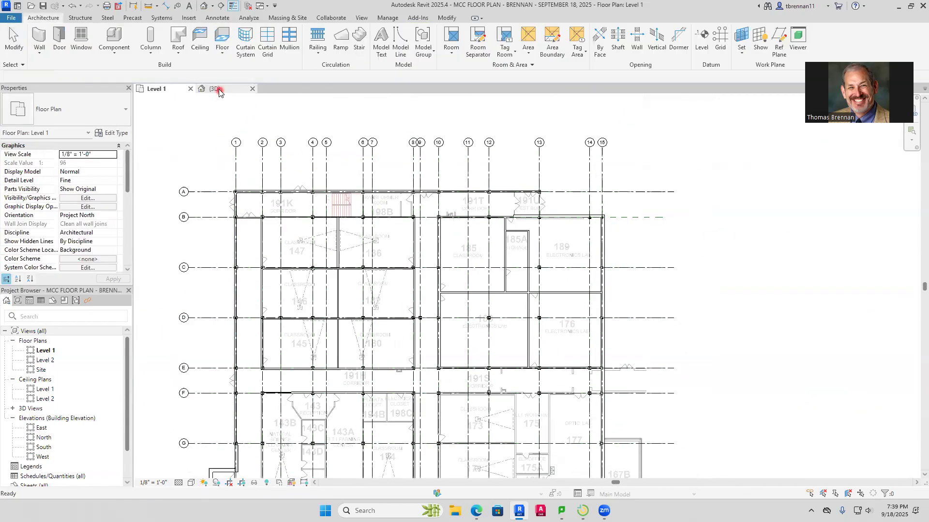
scroll(473, 204, "down", 5)
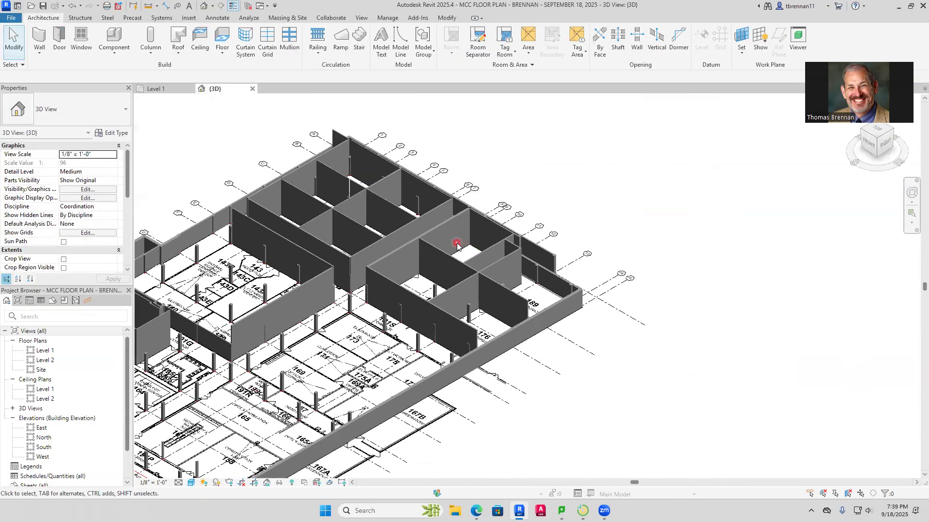
middle_click_drag(343, 287, 403, 280)
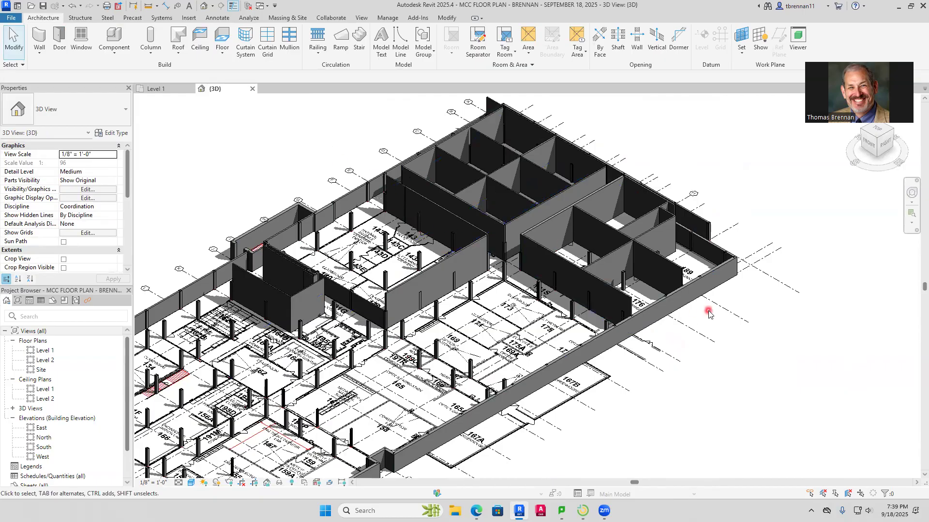
scroll(672, 292, "up", 6)
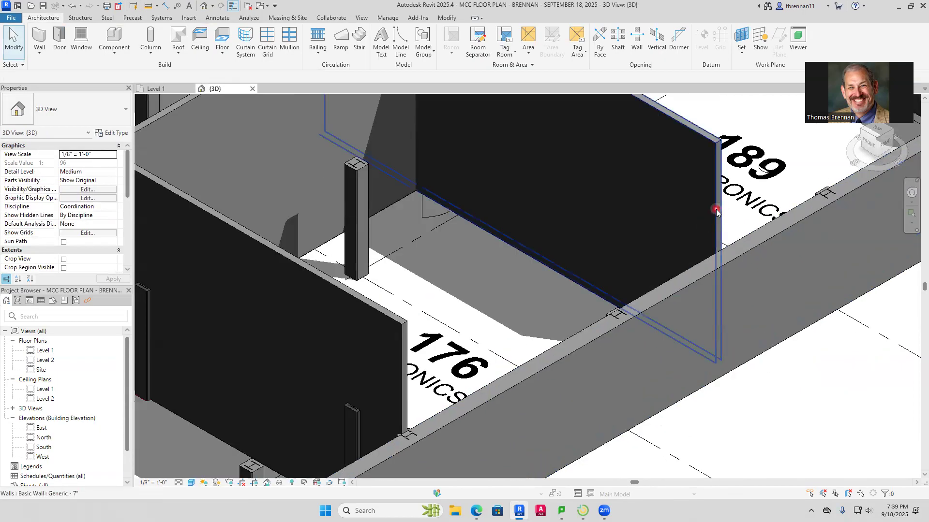
left_click(717, 212)
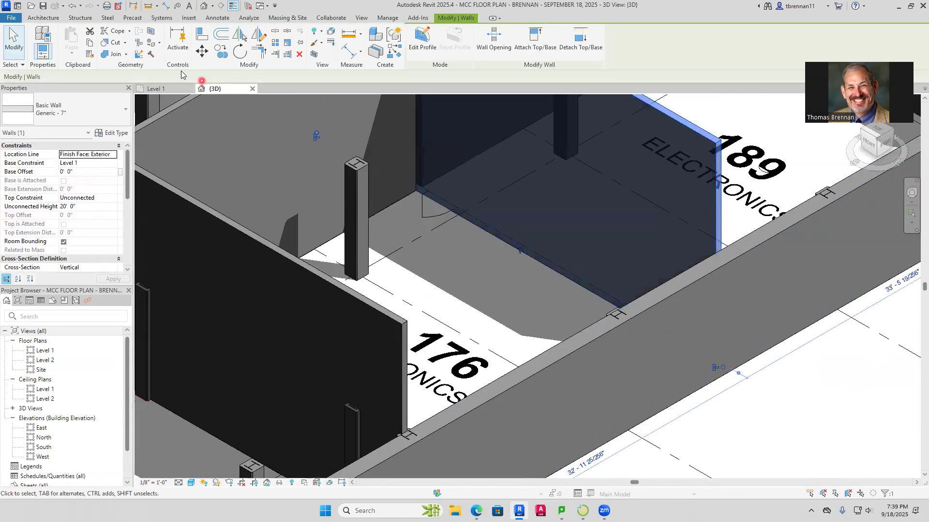
left_click(156, 89)
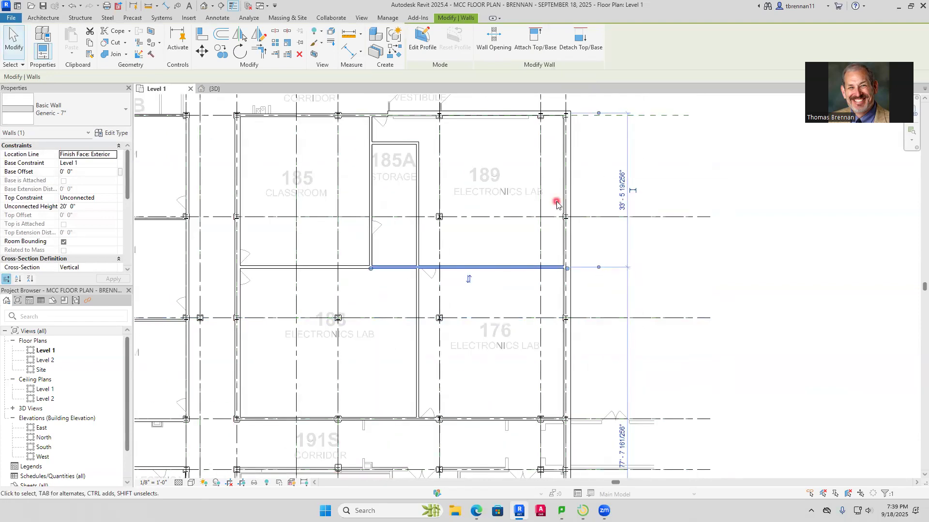
middle_click_drag(556, 204, 537, 304)
scroll(566, 382, "up", 4)
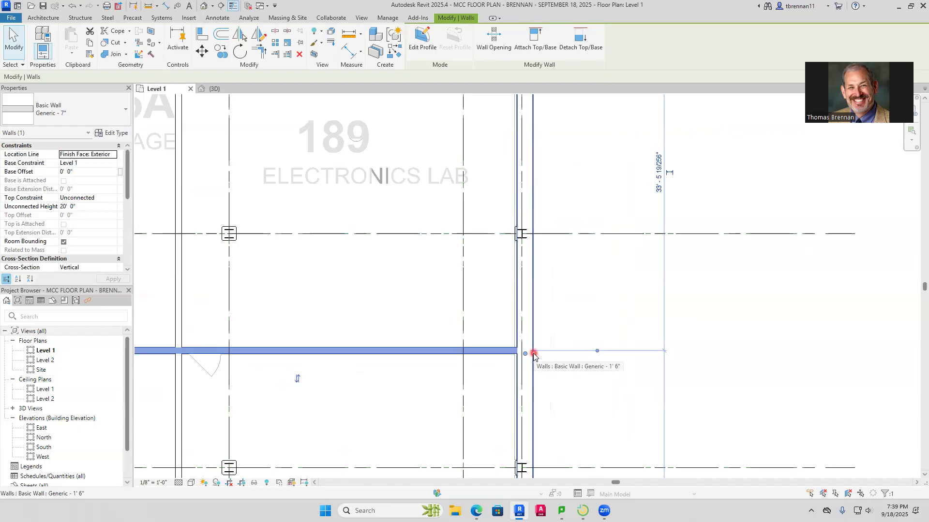
Examine the modeled walls in the 3D view from several angles, comparing the interior wall heights with the exterior walls
left_click(214, 90)
left_click(417, 287)
scroll(421, 287, "down", 3)
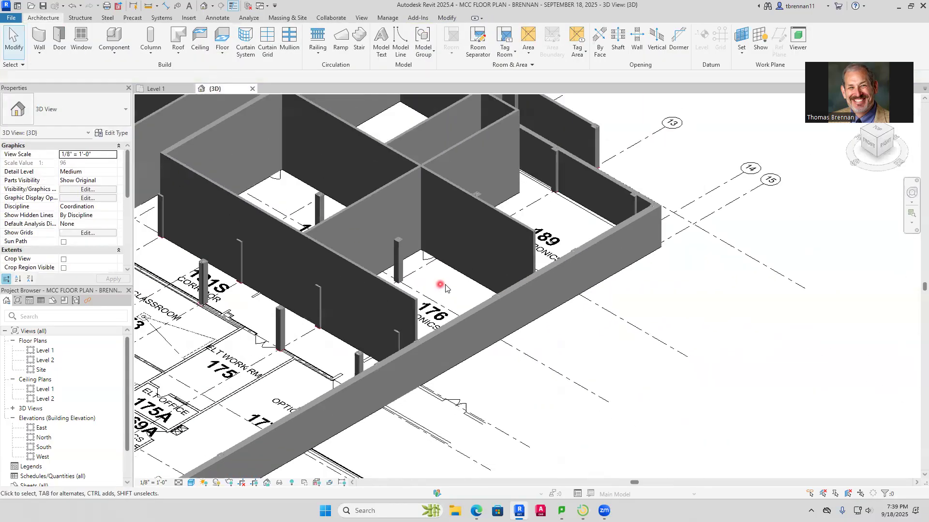
middle_click_drag(485, 384, 537, 387, "shift")
middle_click_drag(310, 285, 536, 469)
middle_click_drag(479, 426, 532, 439, "shift")
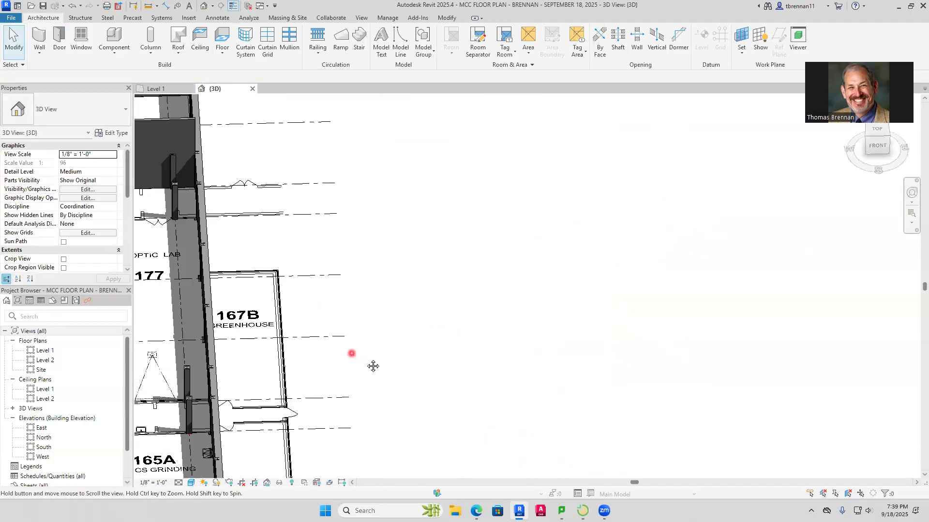
middle_click_drag(373, 365, 477, 390)
middle_click_drag(388, 337, 327, 393, "shift")
scroll(350, 382, "down", 2)
scroll(363, 388, "down", 5)
scroll(396, 367, "up", 5)
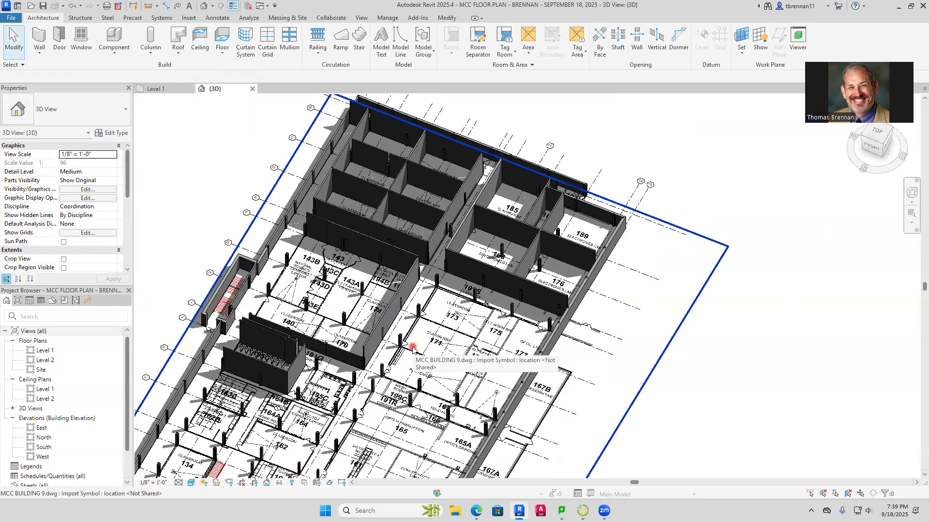
scroll(409, 363, "down", 4)
middle_click_drag(397, 382, 483, 283, "shift")
scroll(482, 283, "up", 4)
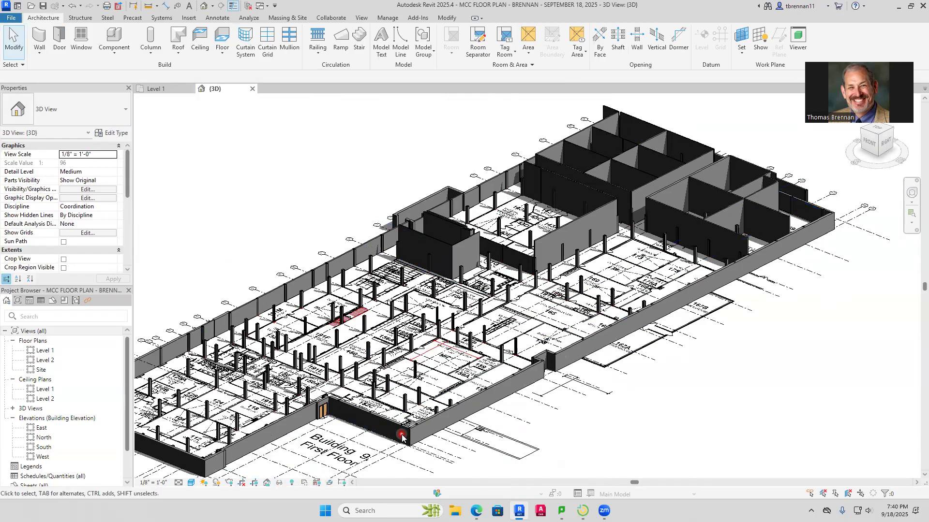
Temporarily isolate the wall category in the 3D view, based on a 1' 6" exterior wall
left_click(425, 428)
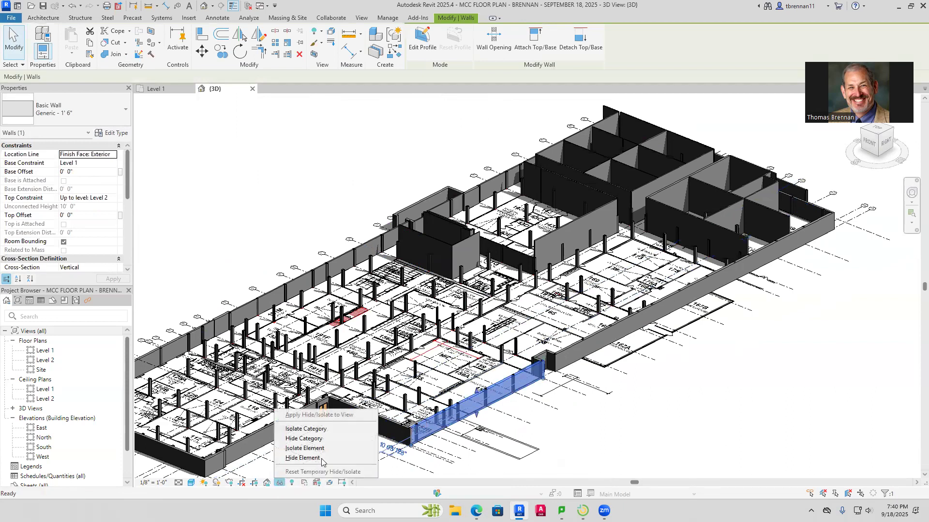
left_click(306, 429)
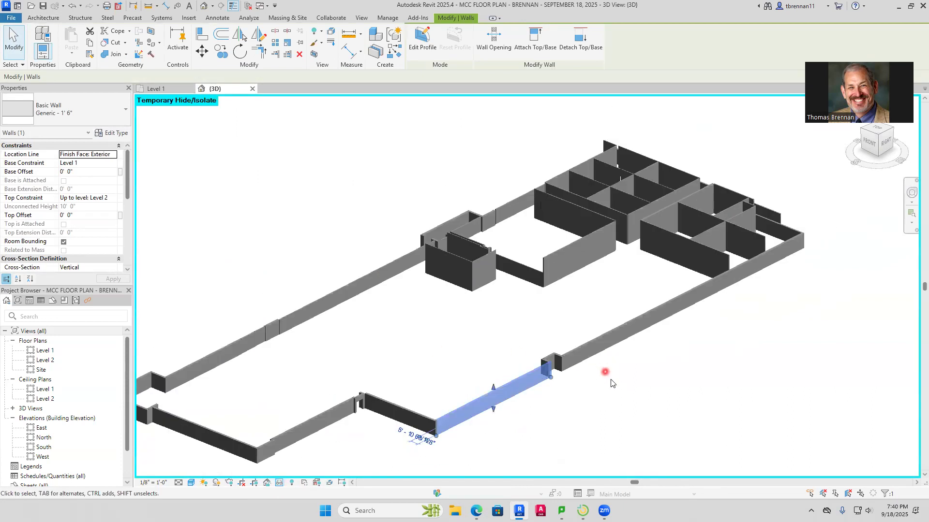
scroll(611, 383, "down", 4)
Select all the isolated walls and set their top constraint to Up to level: Level 2
left_click_drag(371, 442, 714, 224)
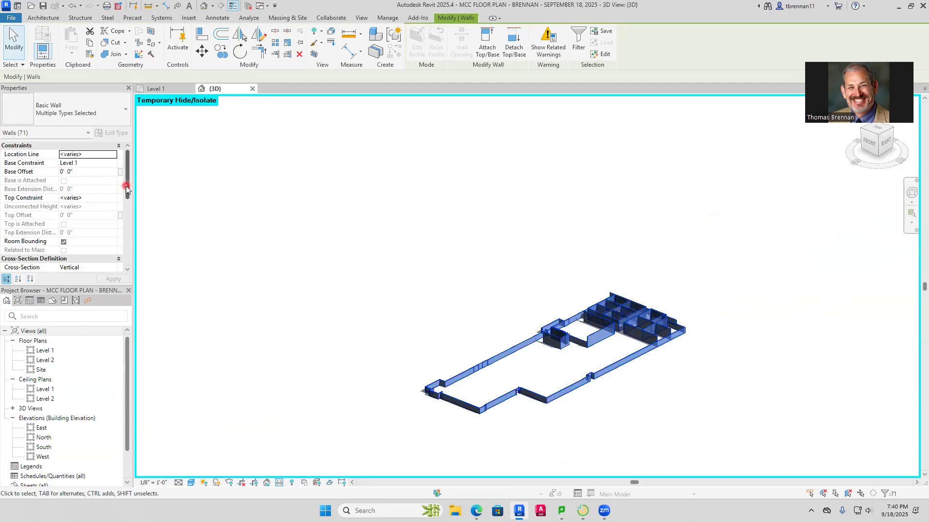
left_click(109, 198)
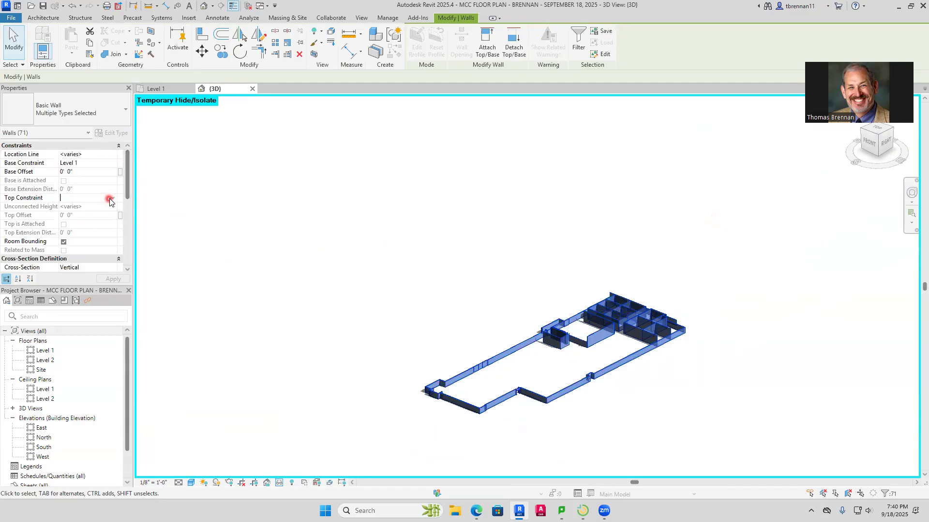
left_click(113, 199)
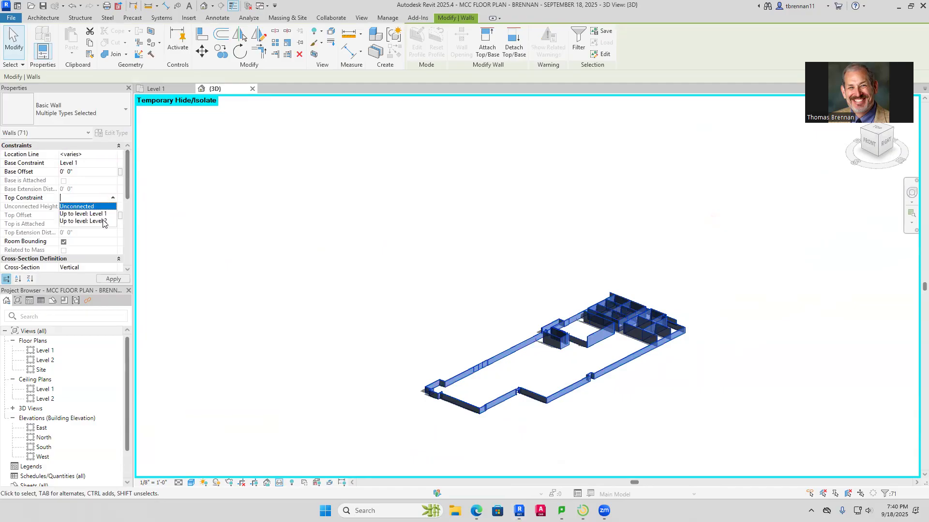
left_click(103, 222)
left_click(623, 388)
scroll(632, 394, "up", 2)
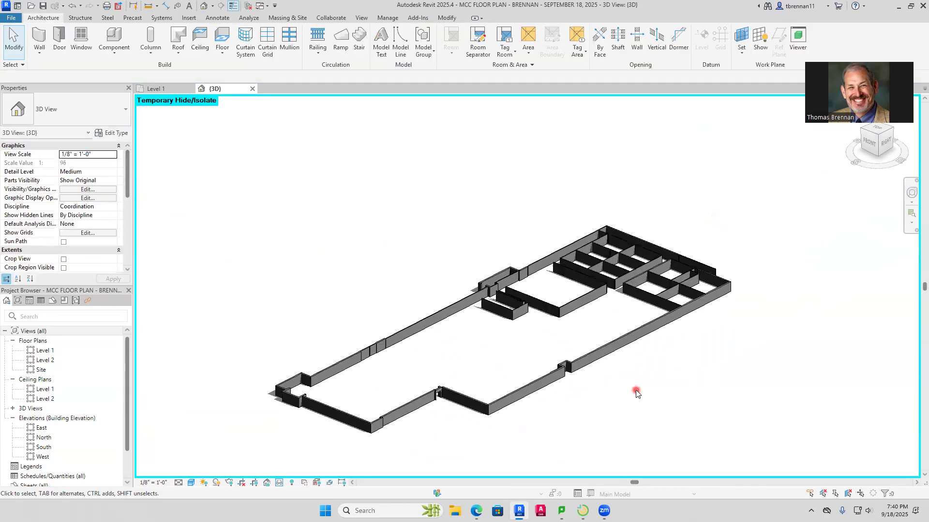
Reset the temporary hide/isolate in the 3D view to bring back the hidden categories
scroll(636, 393, "up", 2)
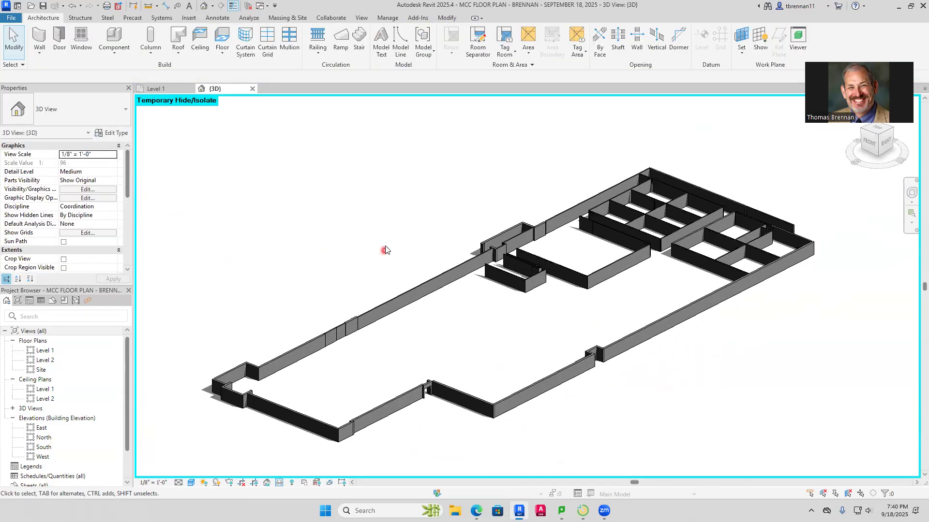
left_click(280, 487)
left_click(291, 472)
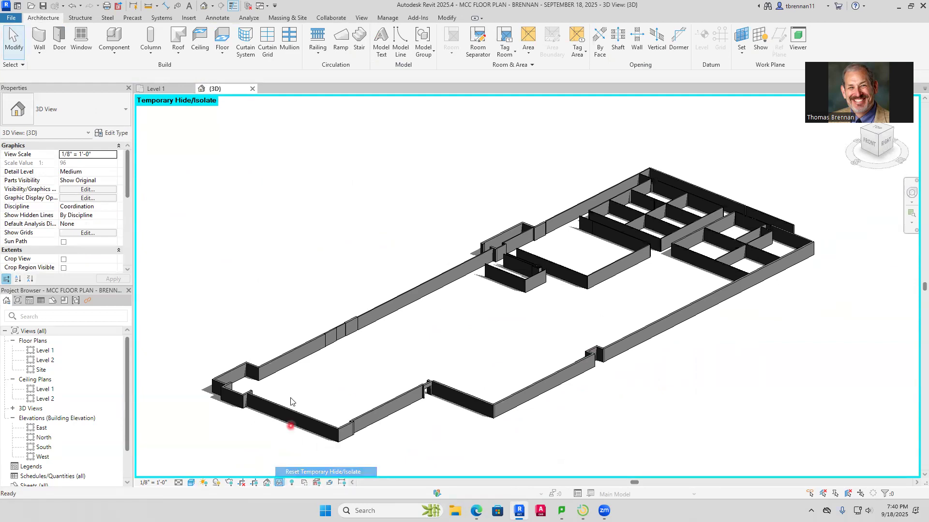
On the Level 1 plan, review the classroom and lab walls to find the ones that still need tracing
left_click(164, 88)
scroll(387, 329, "down", 4)
scroll(331, 333, "up", 6)
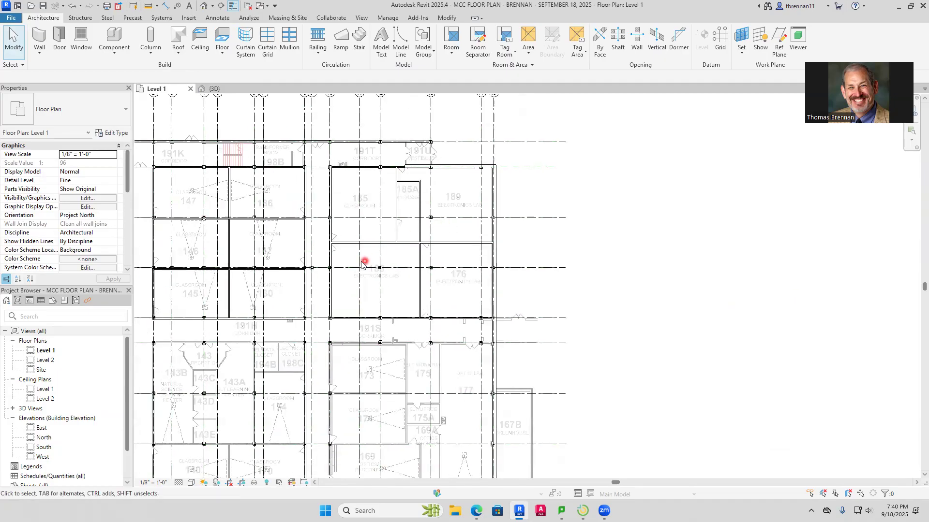
scroll(327, 247, "down", 2)
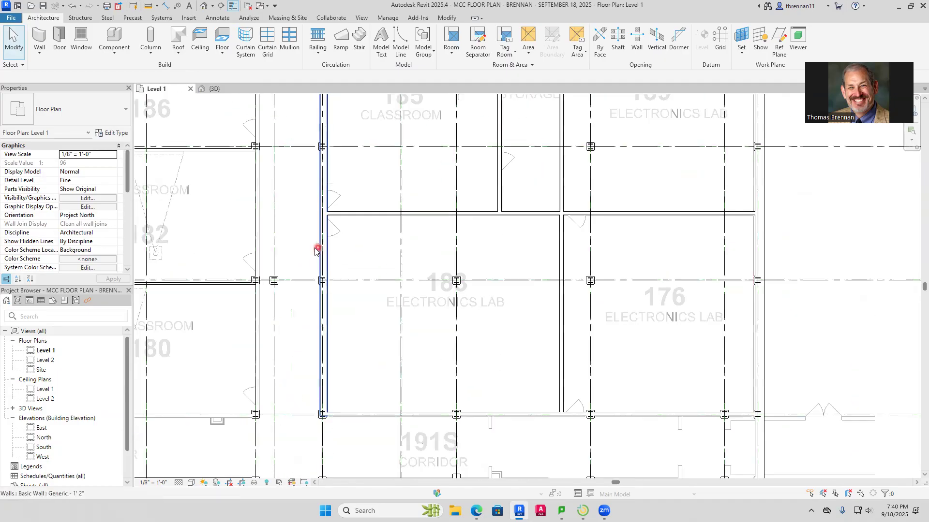
scroll(305, 233, "down", 4)
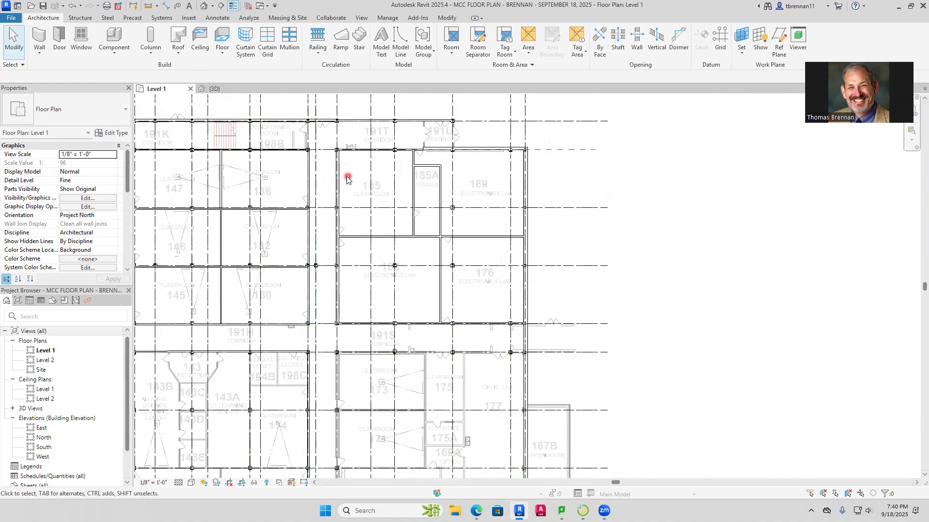
middle_click_drag(288, 201, 555, 223)
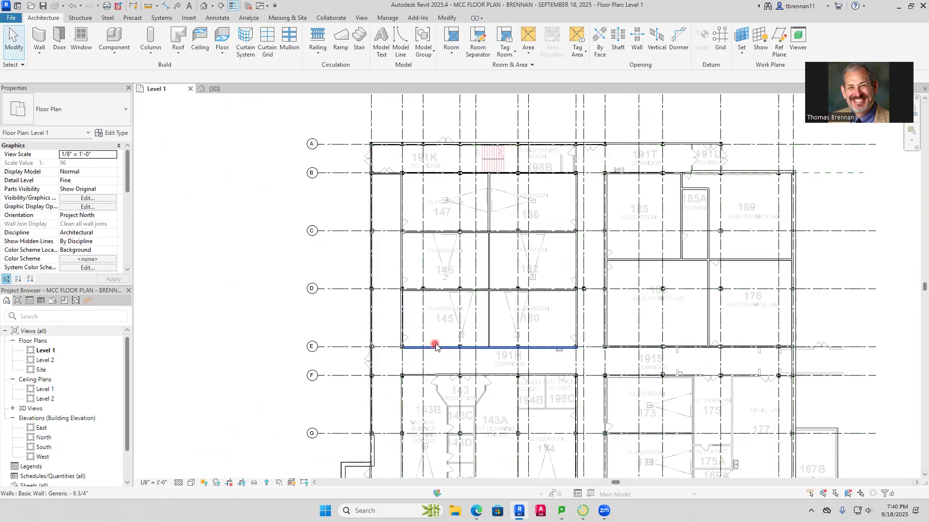
scroll(436, 346, "down", 2)
middle_click_drag(430, 345, 411, 256)
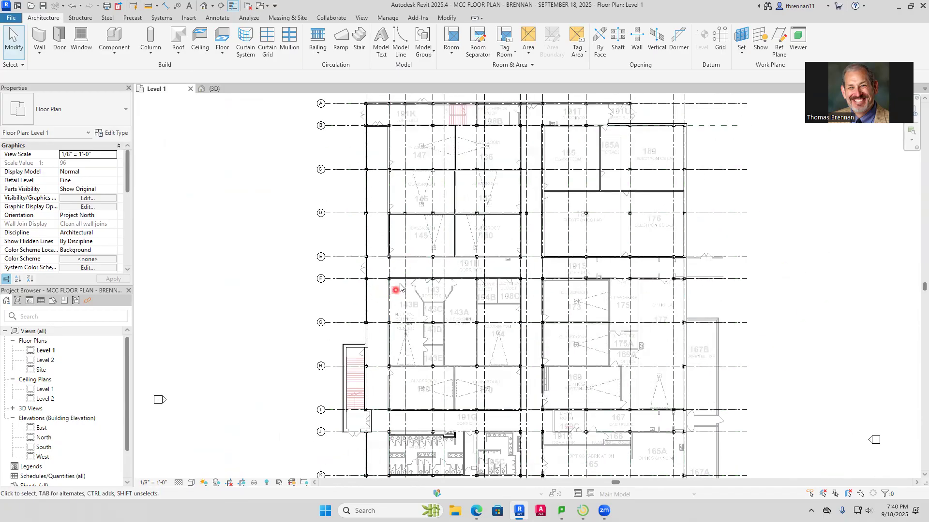
Measure from the outer face of the imported wall west of room 143B to the column gridline, just below grid F
scroll(391, 331, "up", 2)
scroll(408, 312, "up", 8)
scroll(361, 256, "up", 3)
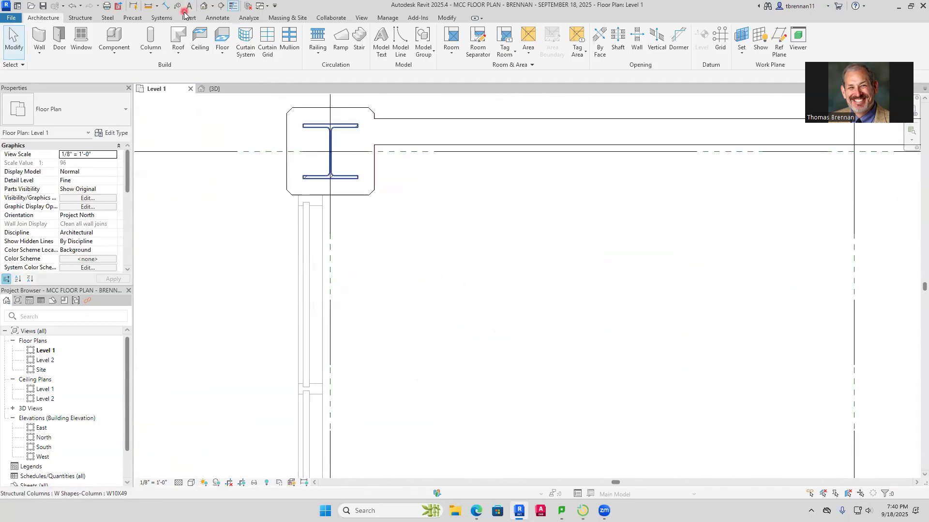
left_click(167, 7)
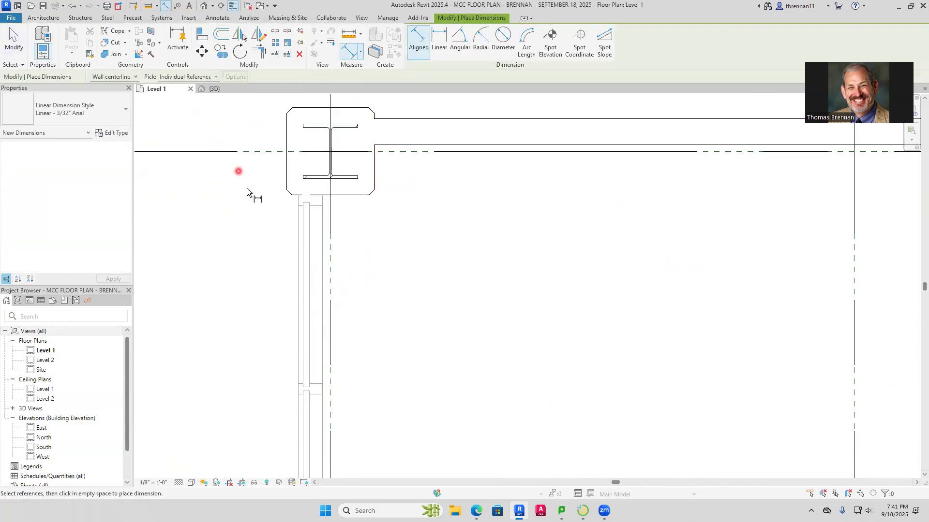
left_click(295, 225)
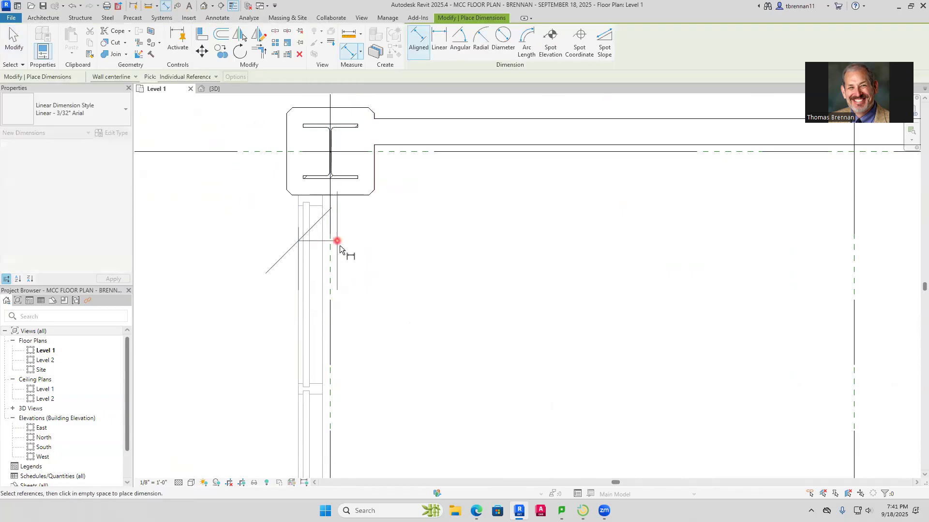
left_click(331, 385)
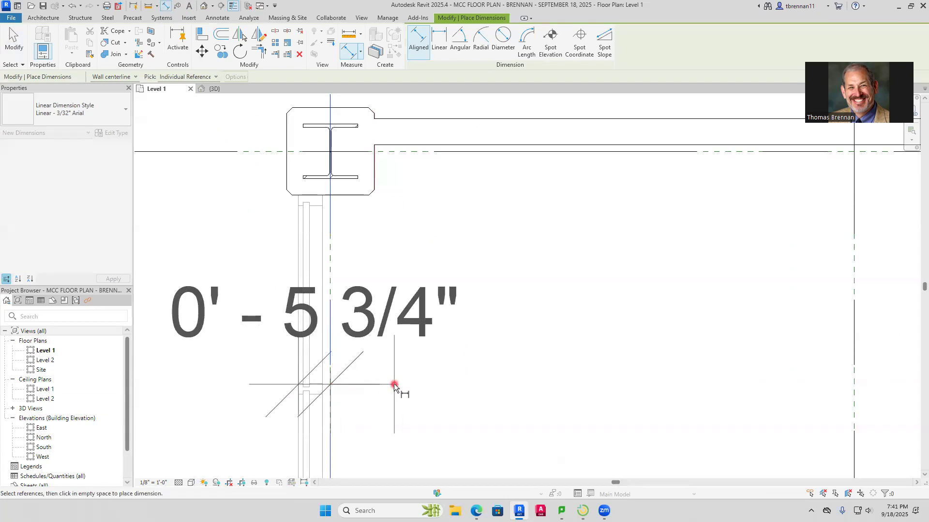
key("Escape")
key("Escape")
Draw a Generic - 7" architectural wall down the west side of room 143B, starting at the grid F column
left_click(40, 51)
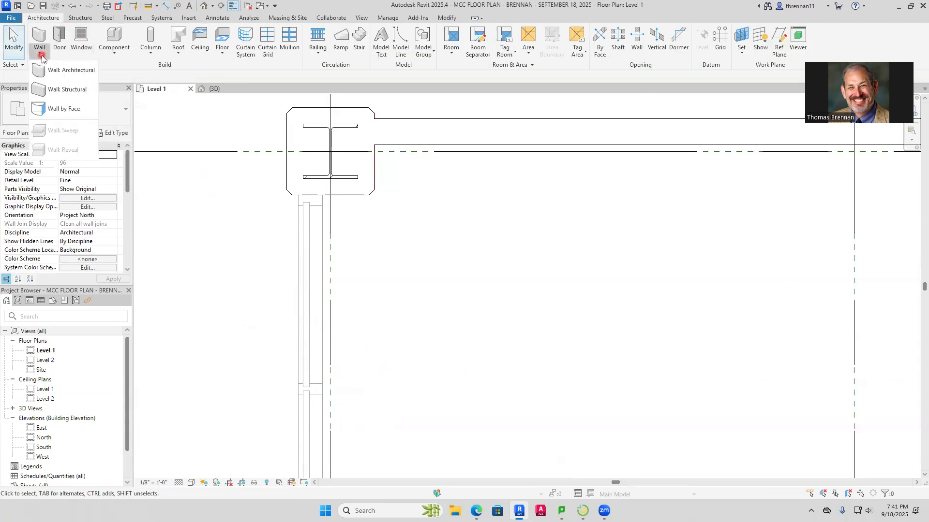
left_click(56, 70)
left_click(298, 195)
scroll(321, 300, "down", 4)
middle_click_drag(321, 301, 324, 118)
scroll(318, 317, "down", 1)
middle_click_drag(309, 353, 362, 116)
middle_click_drag(377, 311, 380, 48)
left_click(379, 352)
key("Escape")
key("Escape")
Measure the thickness of the imported wall between Classrooms 140 and 170
scroll(464, 309, "down", 5)
middle_click_drag(464, 307, 427, 316)
scroll(468, 303, "up", 4)
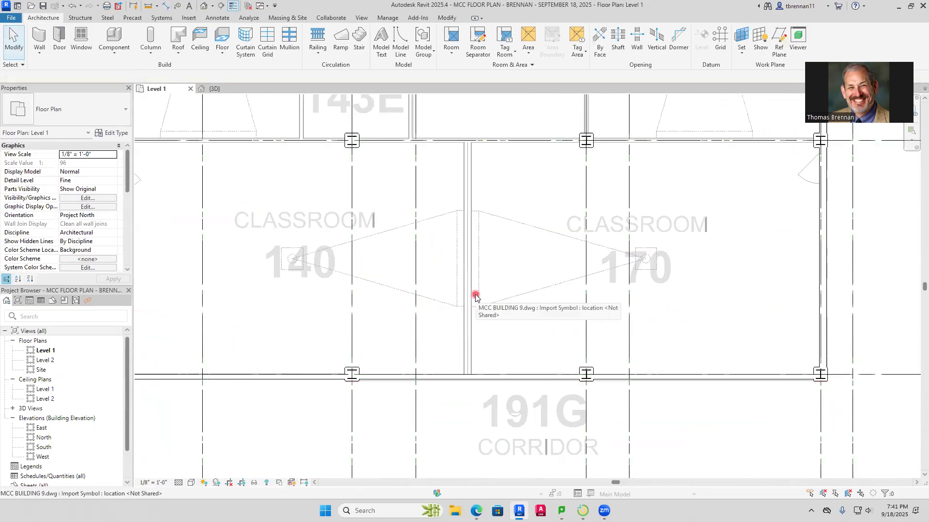
scroll(476, 187, "up", 3)
middle_click_drag(490, 225, 483, 296)
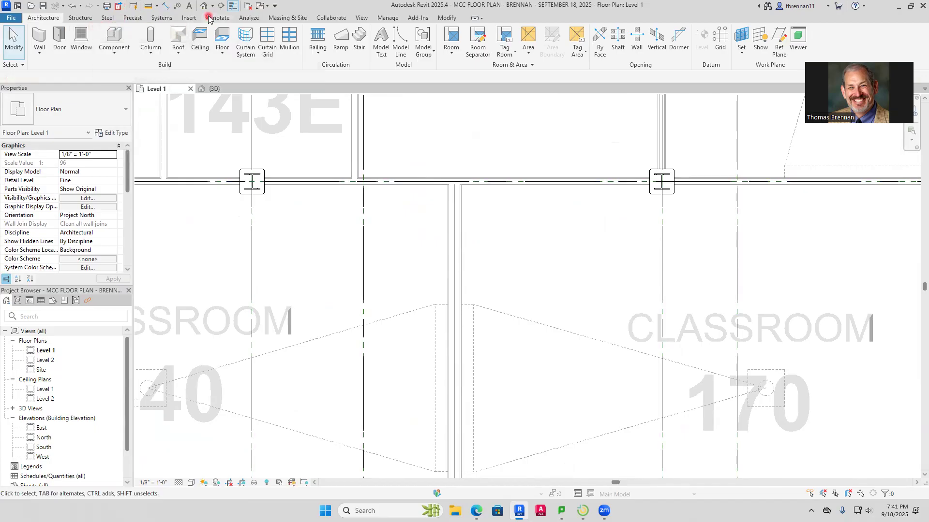
left_click(166, 6)
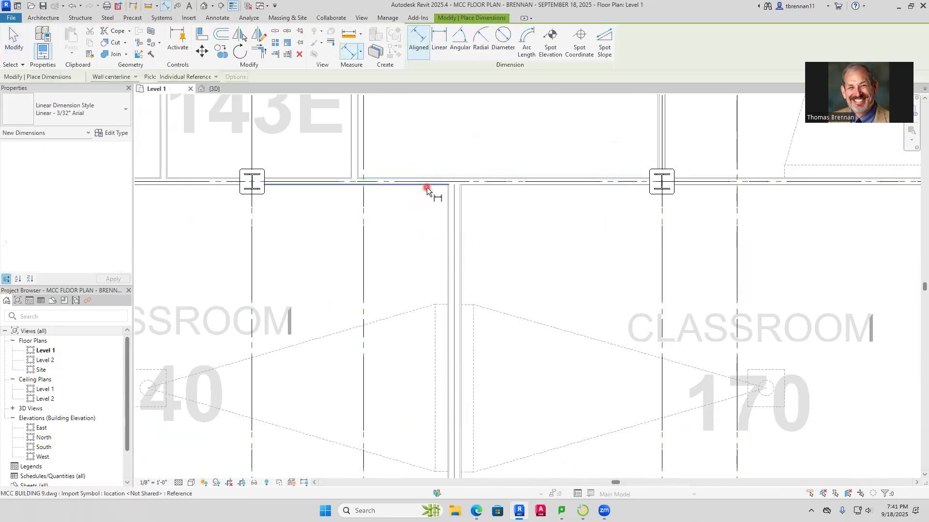
scroll(446, 214, "up", 3)
left_click(447, 213)
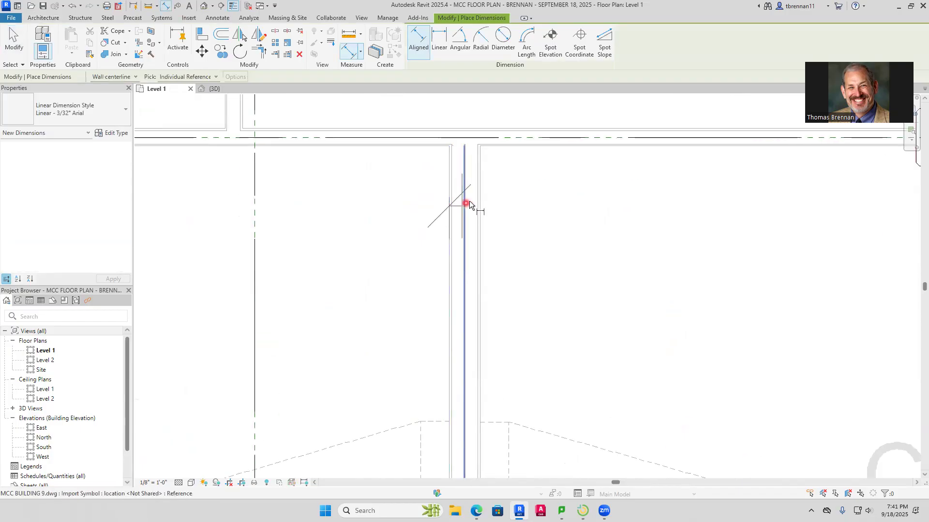
left_click(481, 230)
key("Escape")
key("Escape")
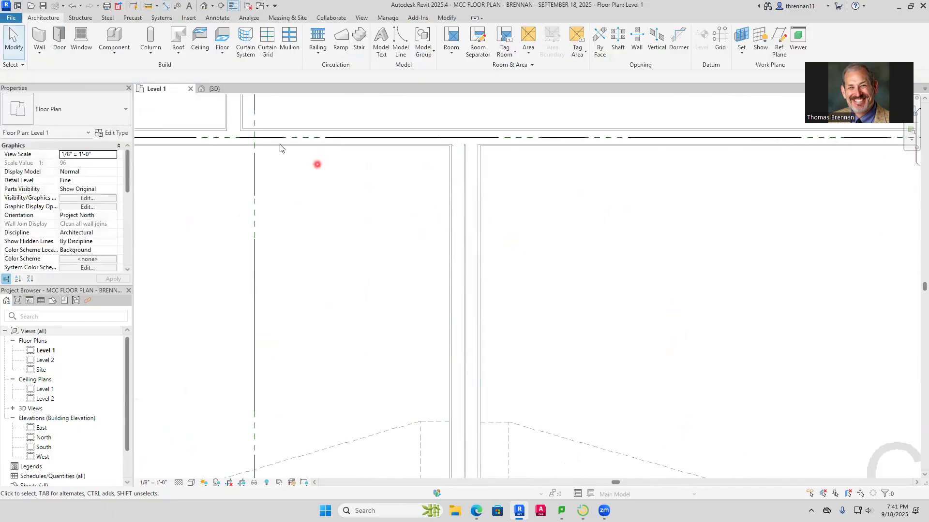
Trace the wall between Classrooms 140 and 170 with a Generic - 8 1/2" wall, from the grid H wall to the Corridor 191G wall
left_click(41, 50)
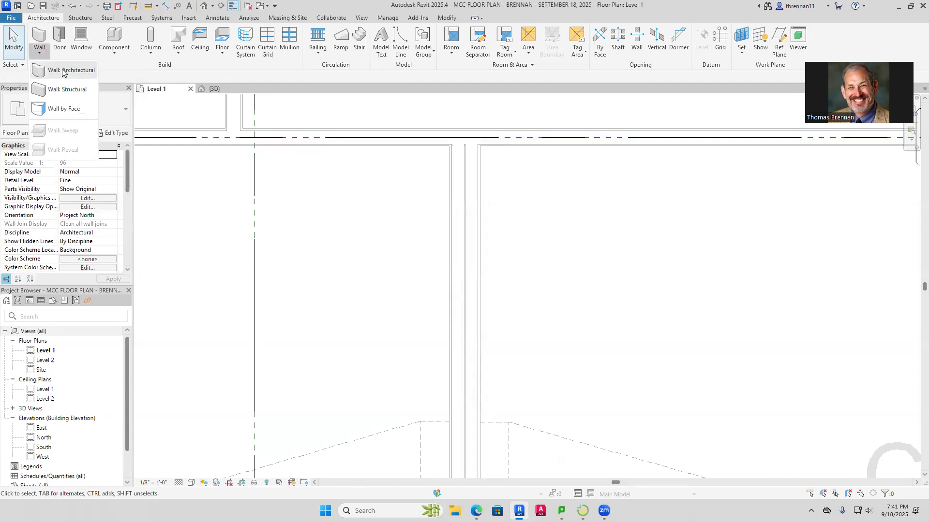
left_click(62, 72)
left_click(124, 118)
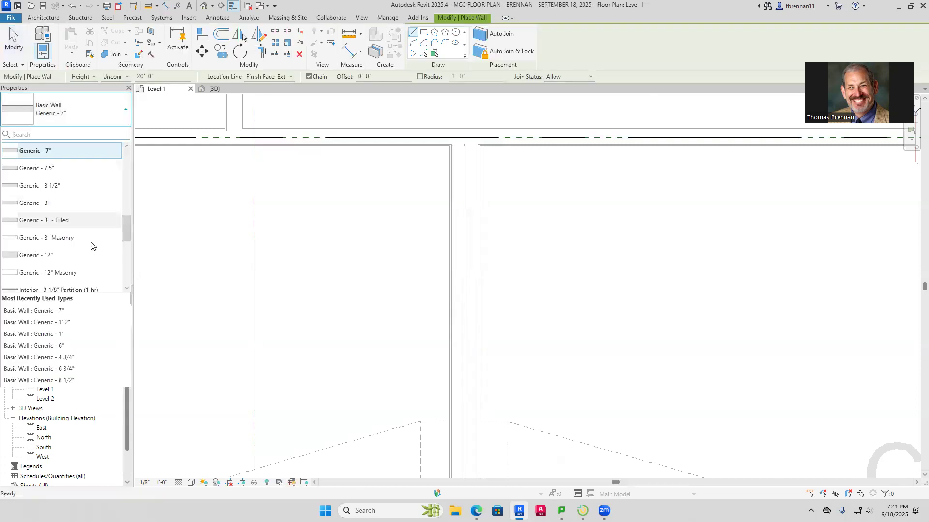
left_click(80, 189)
scroll(403, 147, "up", 3)
middle_click_drag(349, 108, 380, 222)
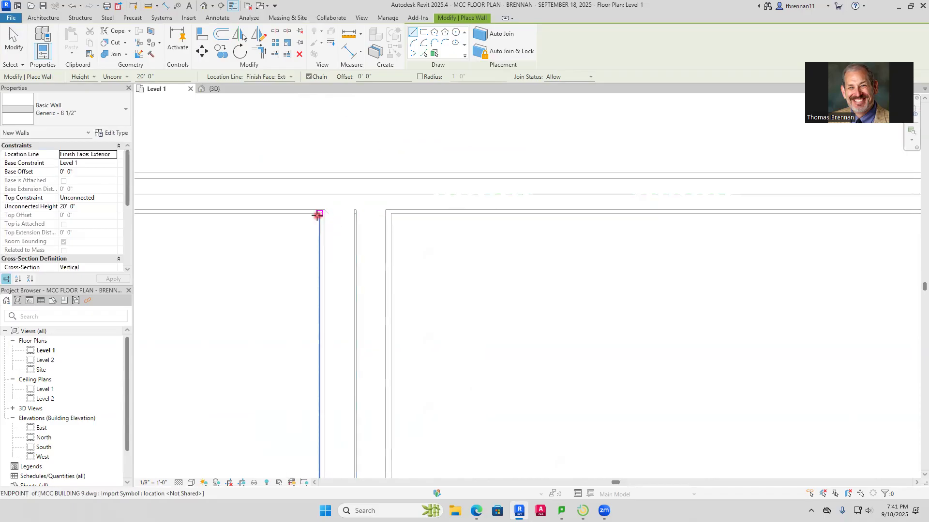
left_click(319, 214)
scroll(355, 320, "down", 2)
scroll(337, 356, "down", 1)
key("space")
scroll(338, 357, "down", 5)
middle_click_drag(344, 357, 356, 157)
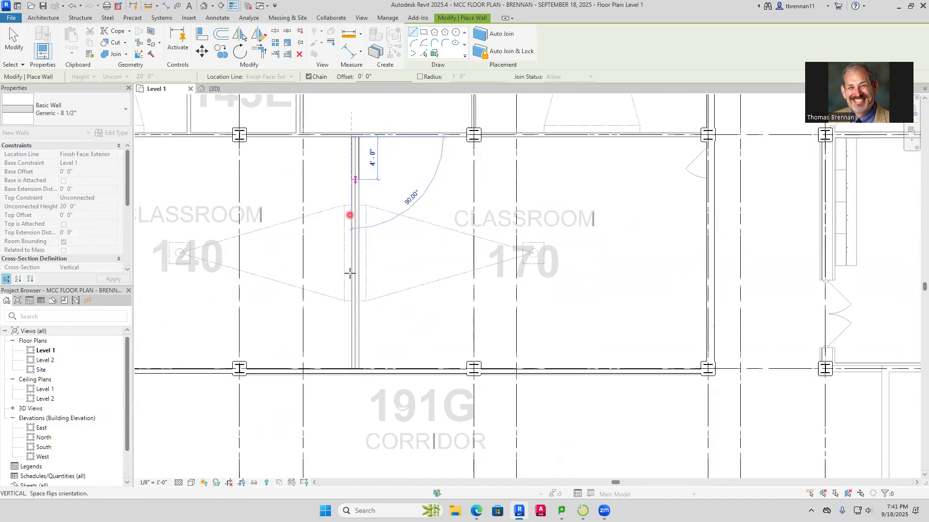
left_click(353, 374)
key("Escape")
middle_click_drag(379, 172, 407, 305)
scroll(413, 296, "up", 5)
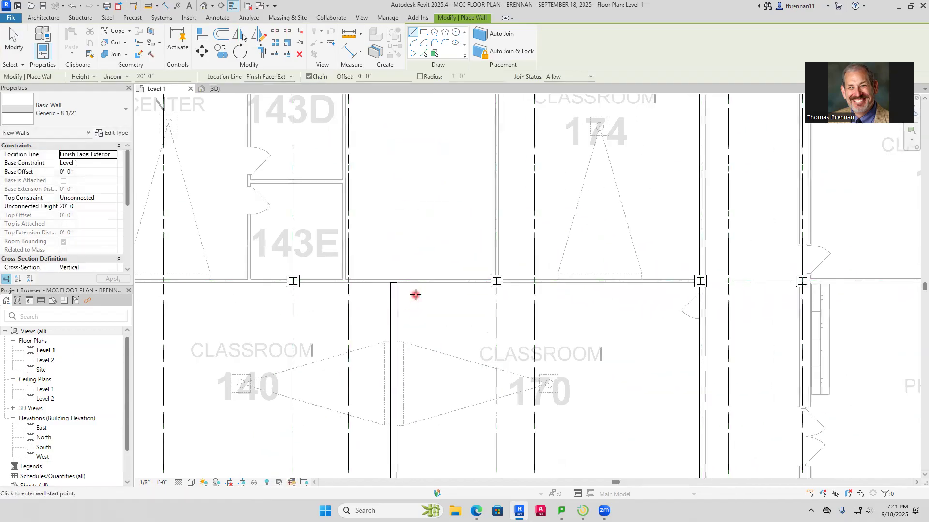
key("Escape")
Measure the thickness of the imported grid H wall near the corner of room 143E
scroll(263, 263, "up", 2)
scroll(262, 262, "up", 1)
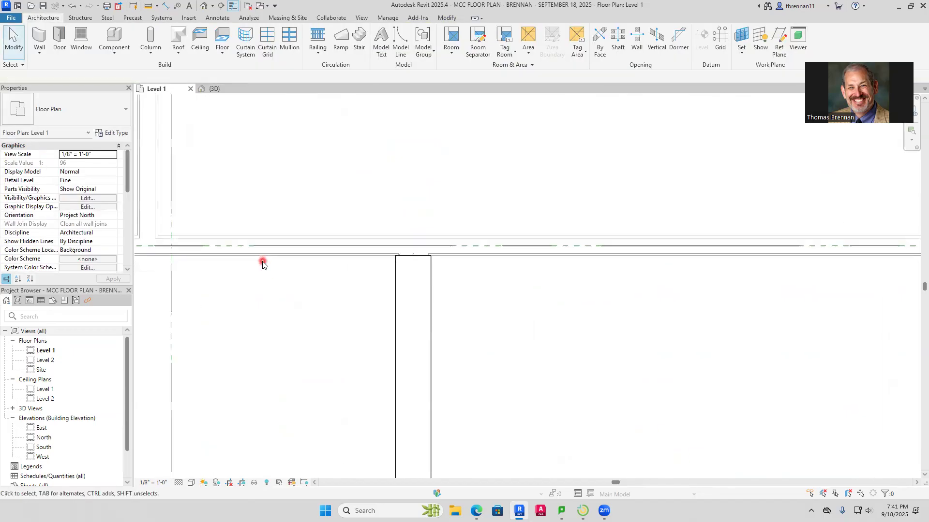
middle_click_drag(262, 262, 523, 296)
left_click(166, 5)
scroll(405, 276, "up", 2)
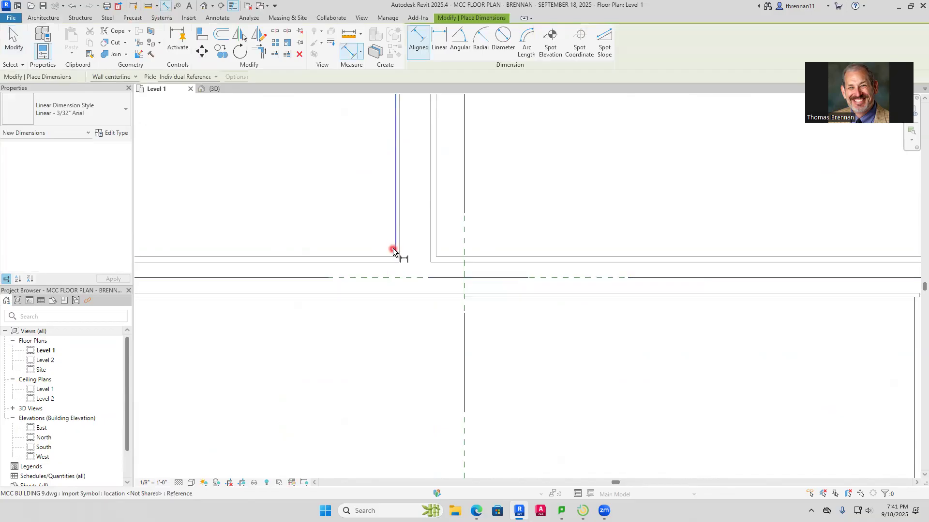
left_click(390, 260)
scroll(389, 298, "up", 4)
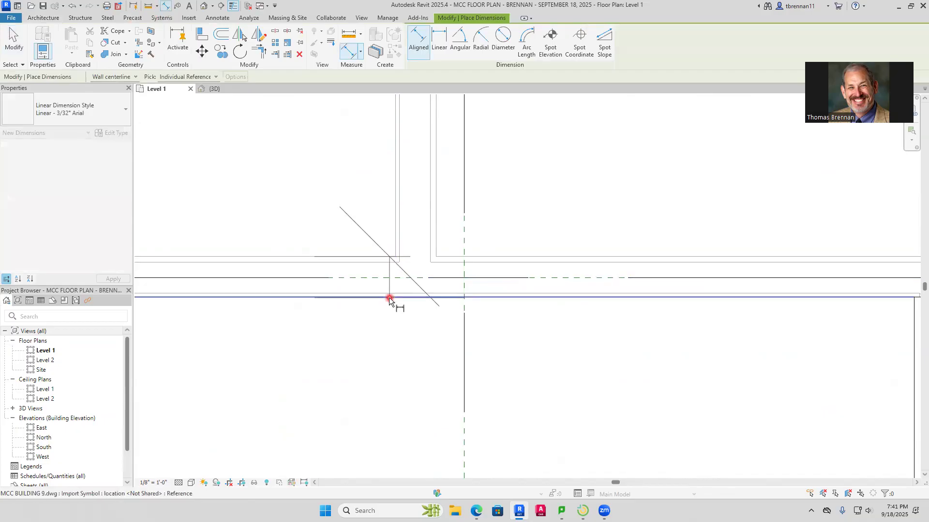
scroll(390, 384, "down", 4)
key("Escape")
key("Escape")
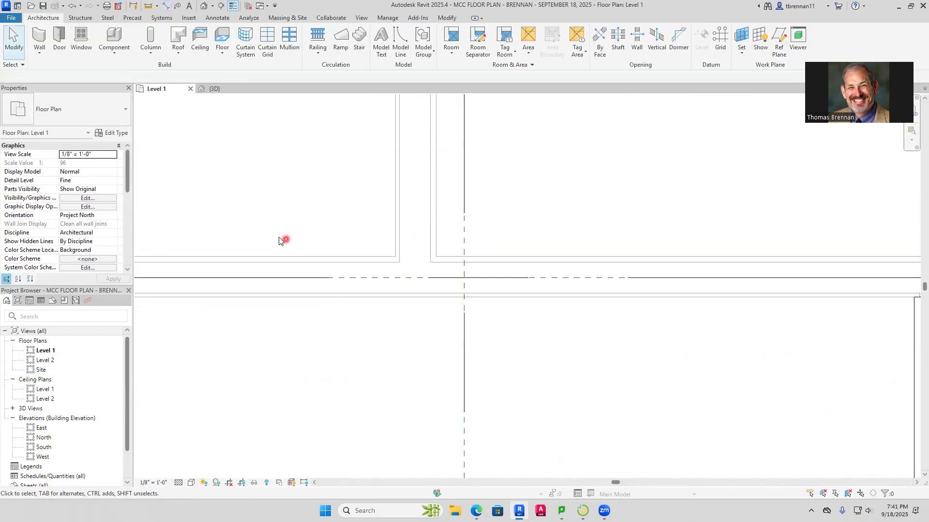
Draw a Generic - 4 3/4" wall along grid H from the column below room 143E to the column at Classroom 174's southeast corner
left_click(39, 57)
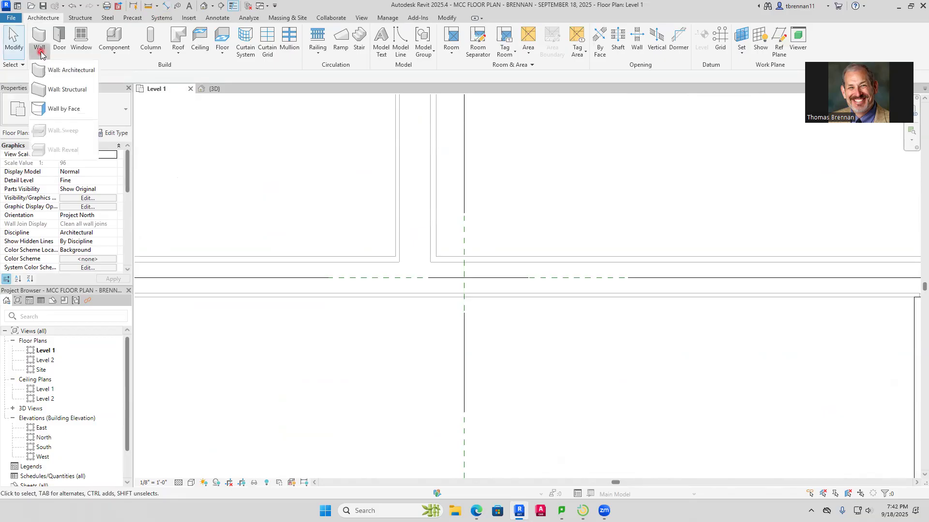
left_click(68, 68)
left_click(126, 116)
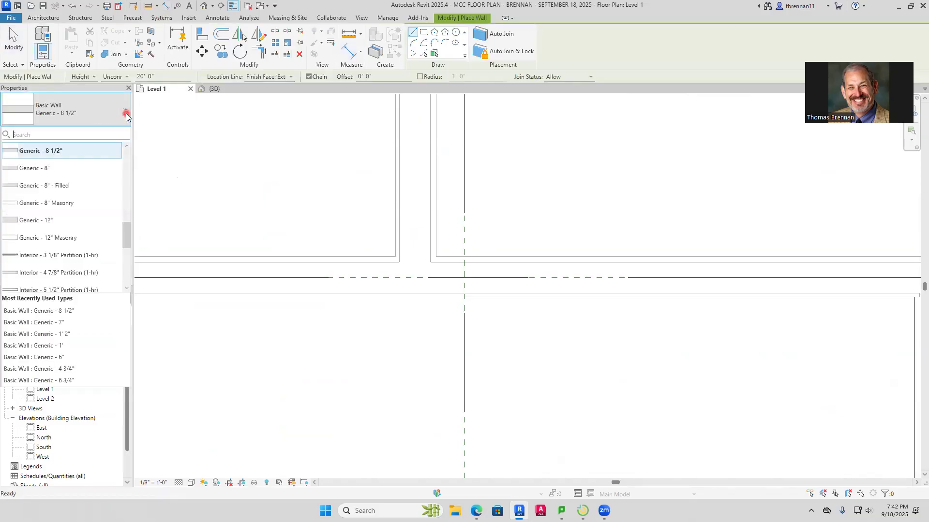
scroll(127, 251, "down", 5)
left_click_drag(125, 268, 133, 205)
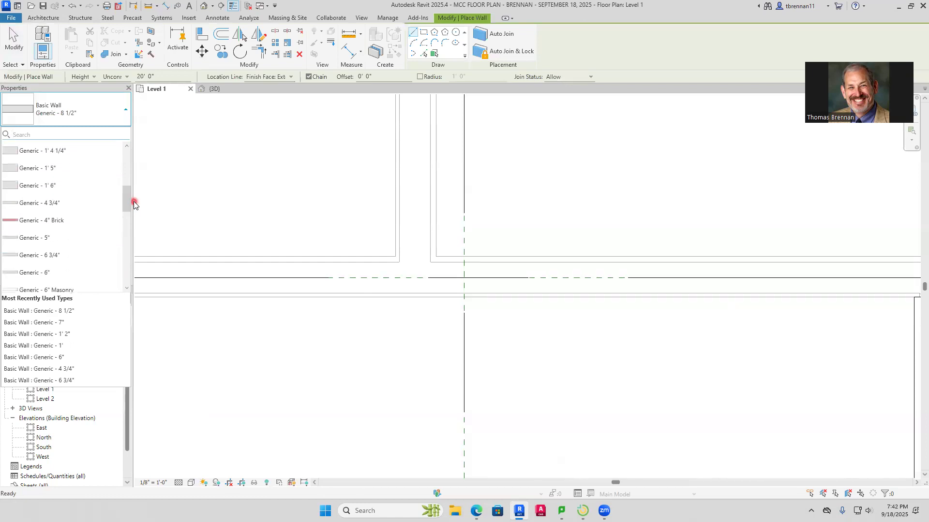
left_click(62, 203)
middle_click_drag(170, 285, 474, 308)
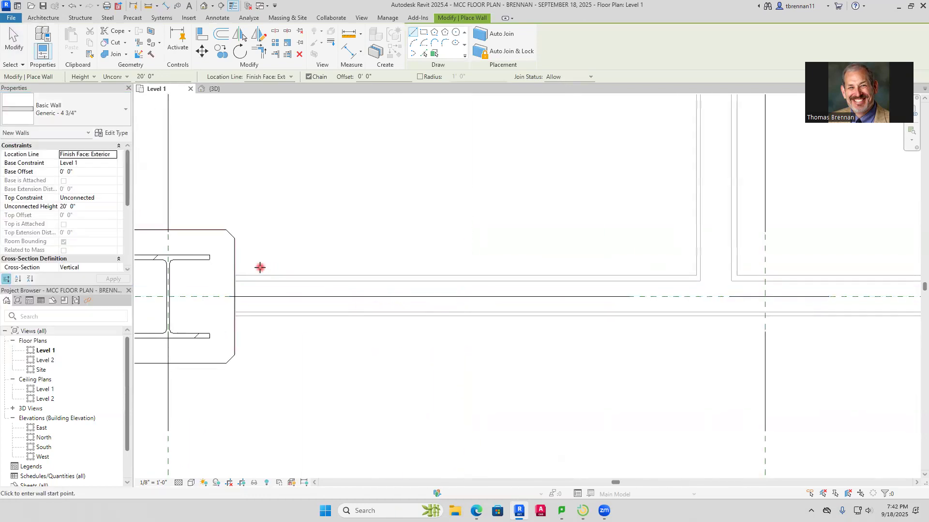
left_click(236, 275)
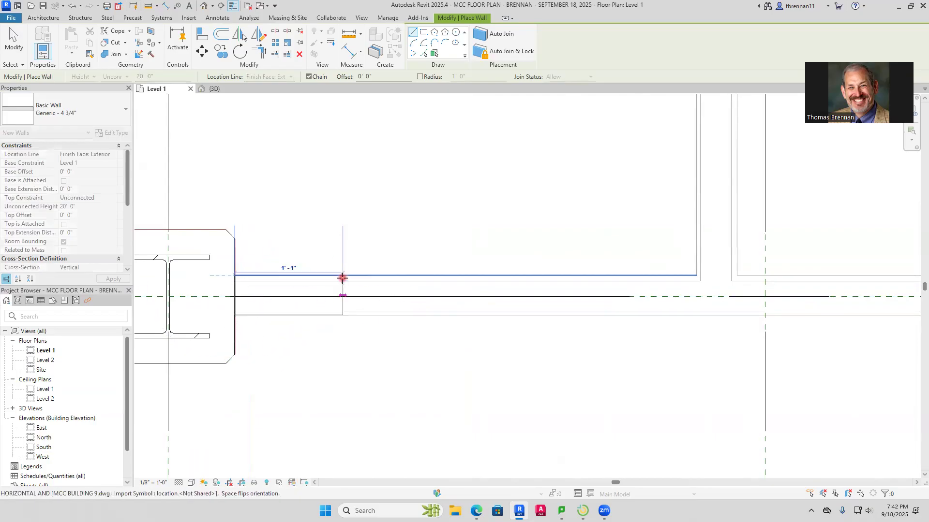
middle_click_drag(581, 308, 275, 351)
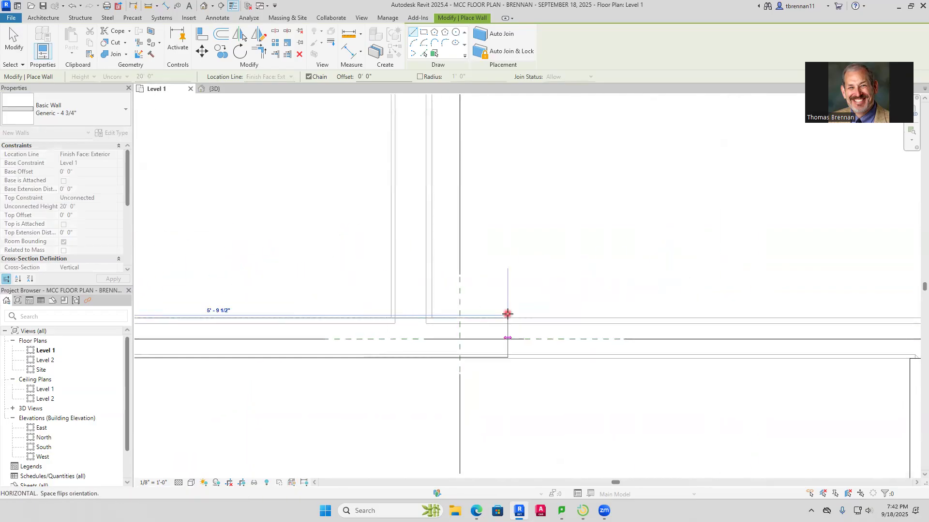
scroll(509, 315, "down", 4)
middle_click_drag(753, 352, 374, 341)
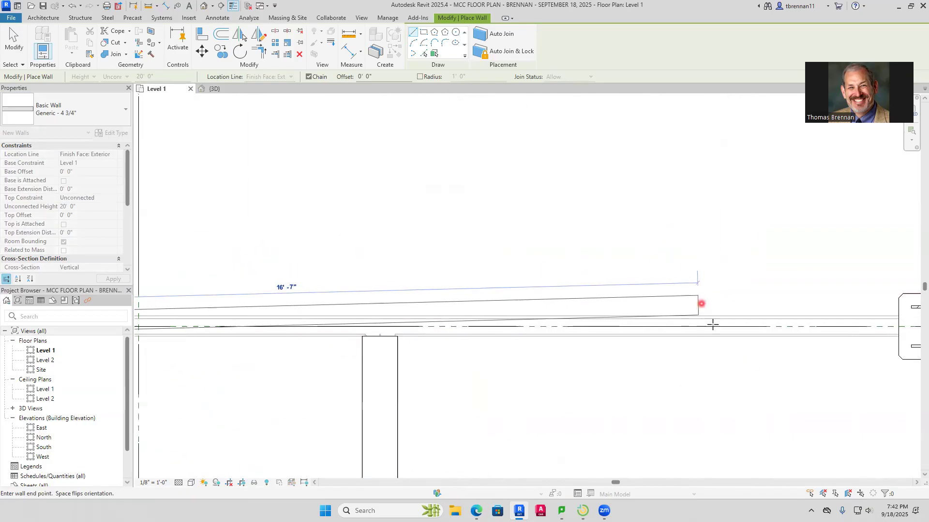
middle_click_drag(716, 336, 319, 303)
middle_click_drag(746, 279, 305, 306)
scroll(304, 306, "down", 4)
middle_click_drag(622, 353, 735, 369)
scroll(735, 368, "down", 1)
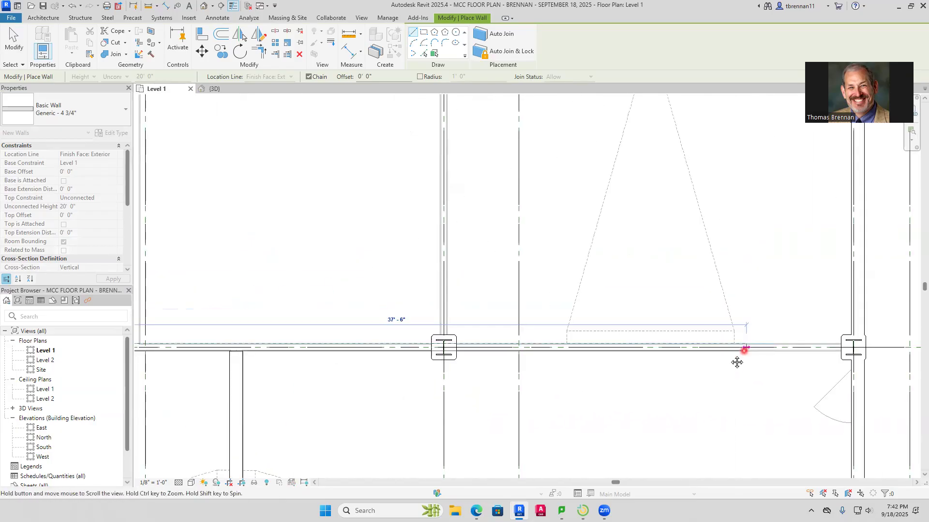
middle_click_drag(844, 341, 617, 362)
left_click(623, 366)
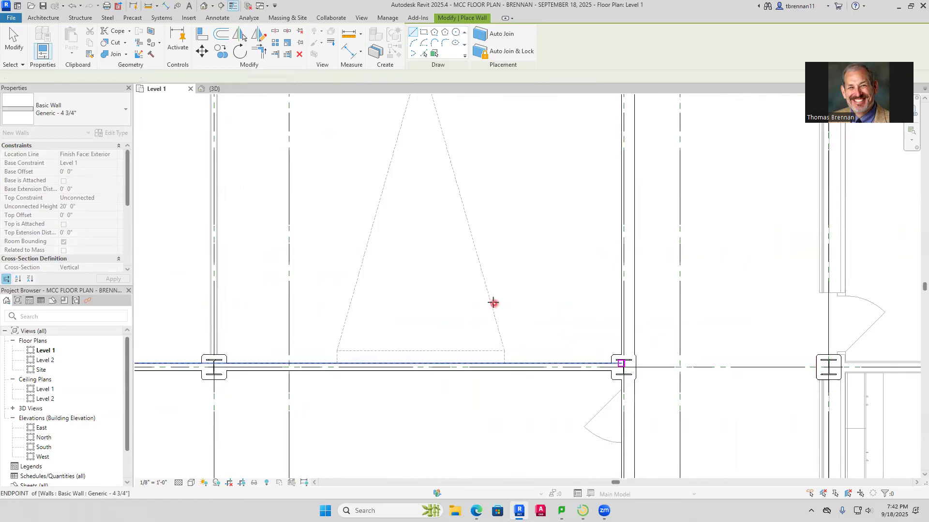
key("Escape")
scroll(487, 300, "down", 2)
middle_click_drag(485, 301, 606, 320)
scroll(451, 213, "down", 2)
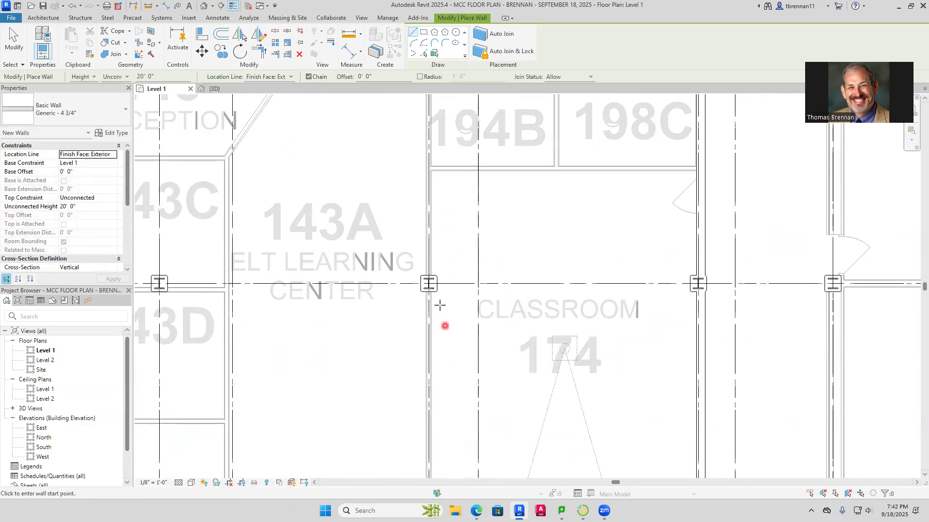
scroll(440, 317, "up", 5)
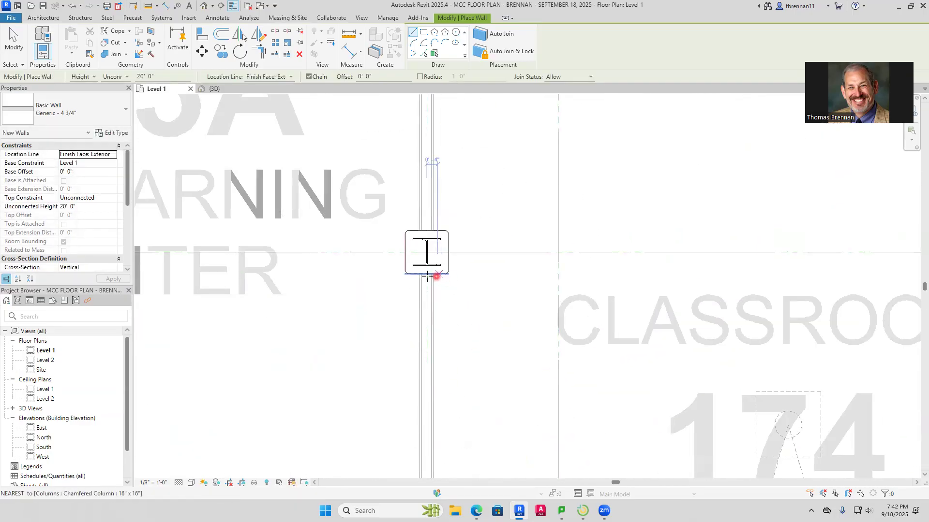
key("Escape")
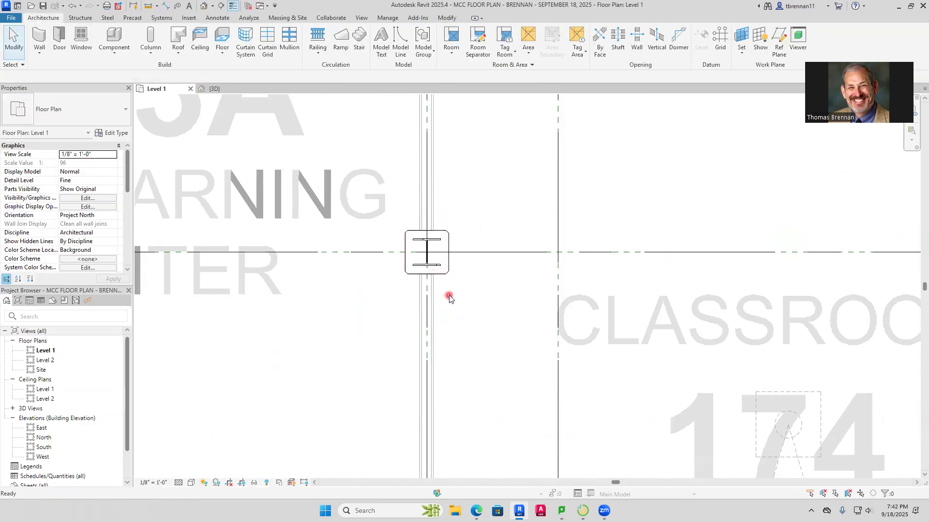
key("w")
key("a")
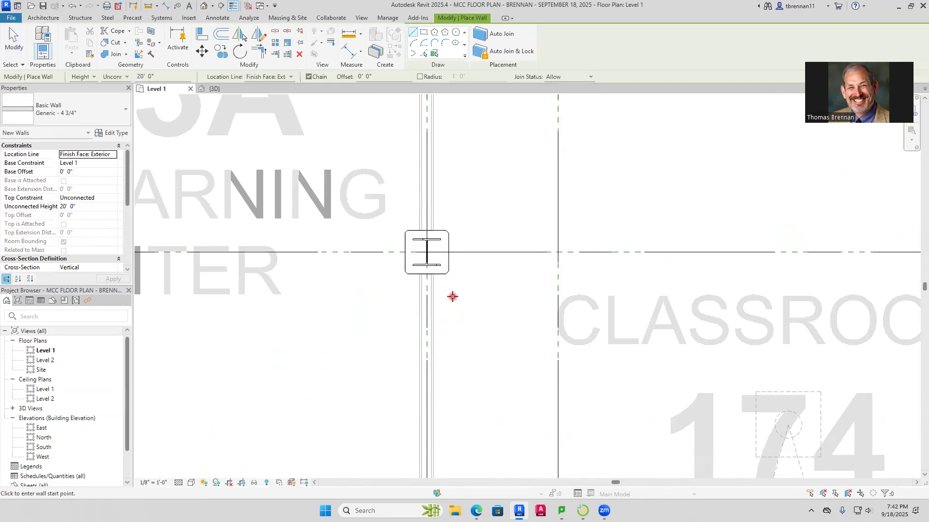
key("d")
key("i")
key("Escape")
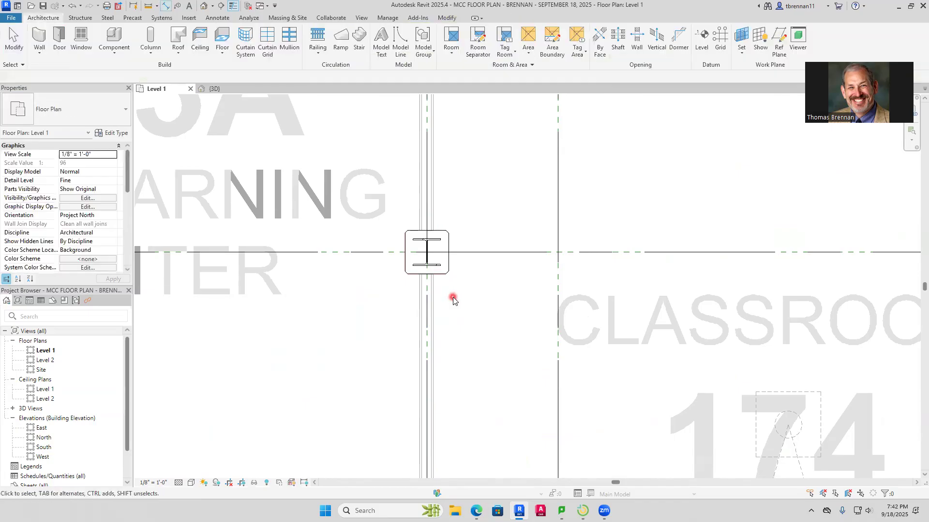
Draw a Generic - 4 3/4" wall between room 143A and Classroom 174, from the grid G column down to the grid H column
left_click(39, 36)
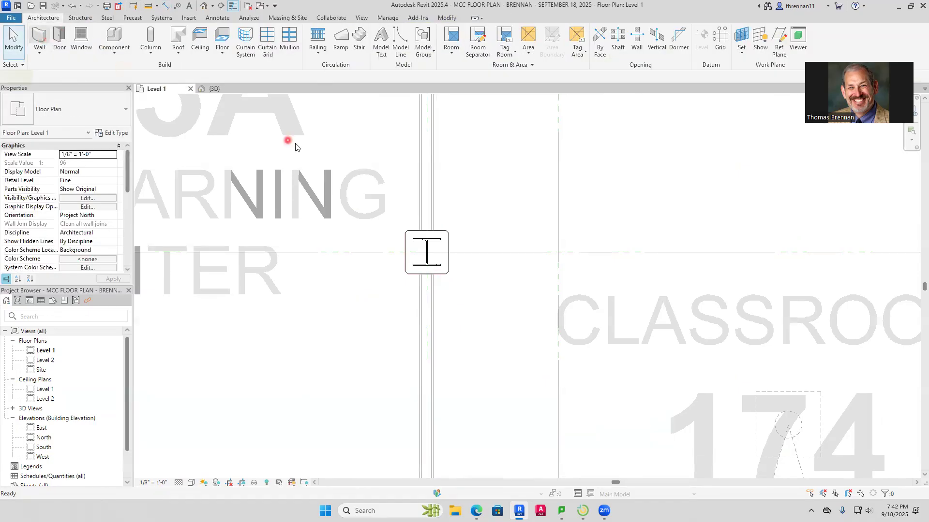
scroll(438, 284, "up", 5)
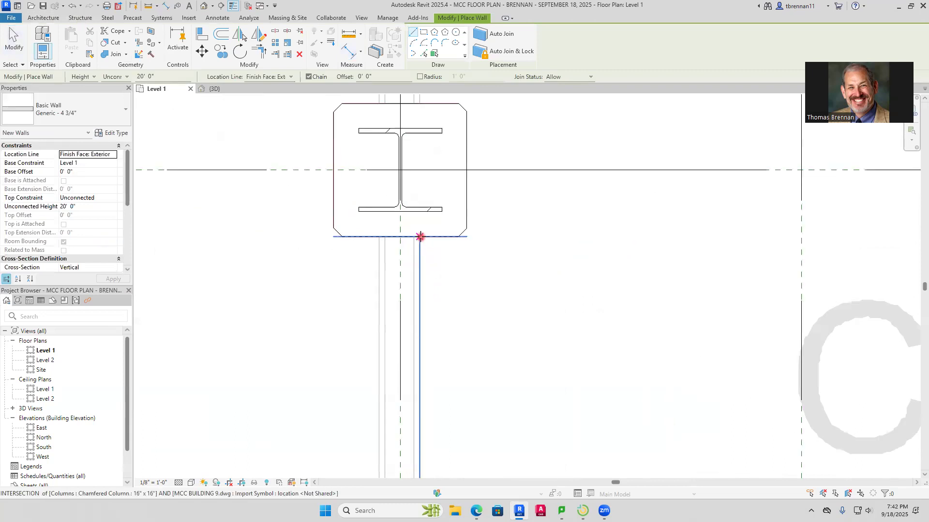
left_click(419, 237)
scroll(423, 314, "down", 5)
middle_click_drag(425, 277, 413, 378)
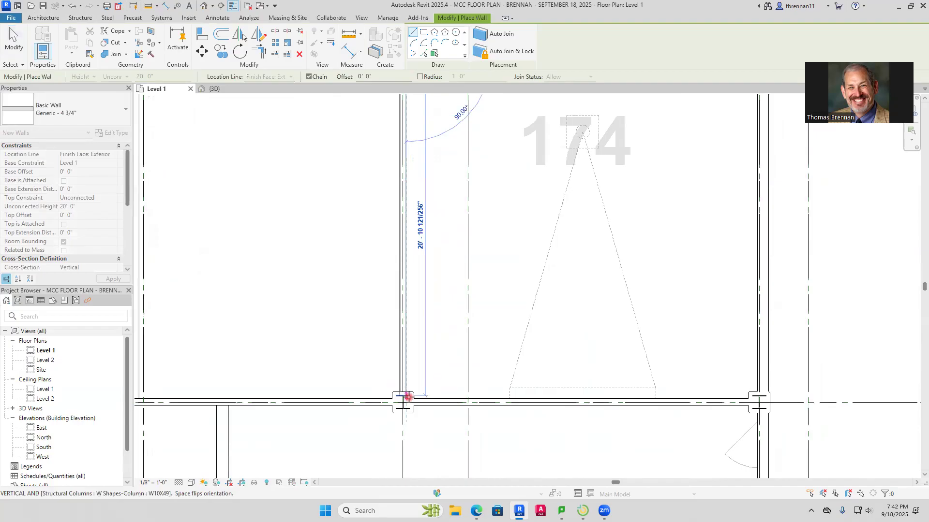
key("Escape")
Extend the wall between room 143A and Classroom 174 north past Closet 194B to the Corridor 191H wall on grid F
scroll(426, 150, "down", 2)
middle_click_drag(428, 148, 429, 376)
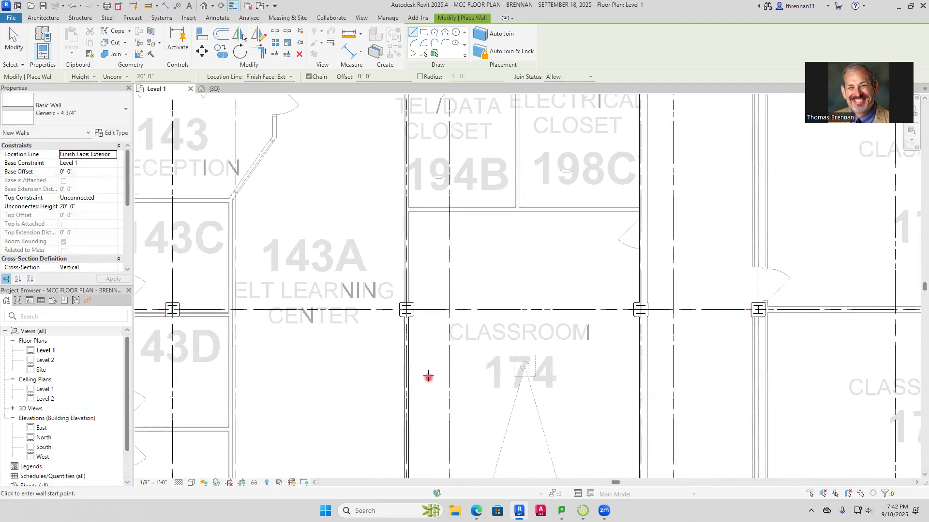
key("Escape")
left_click(407, 339)
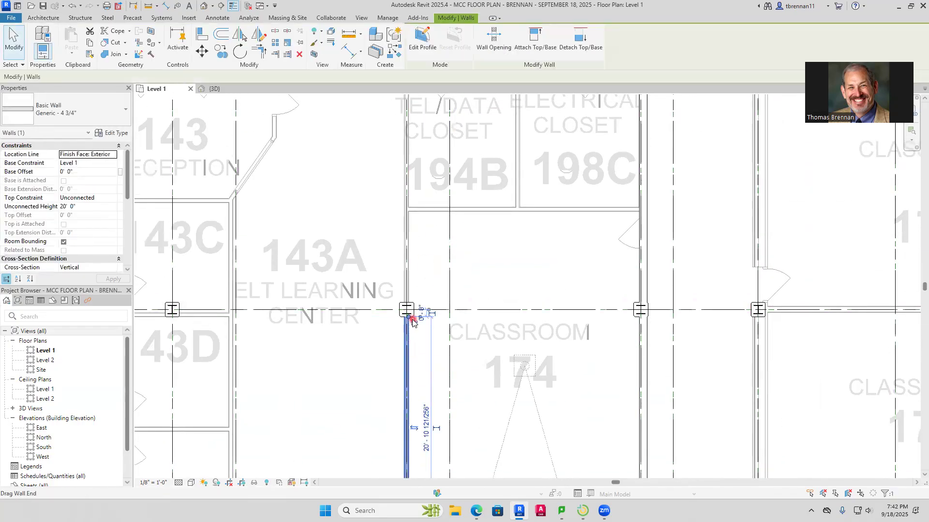
left_click_drag(409, 319, 419, 139)
middle_click_drag(419, 139, 407, 397)
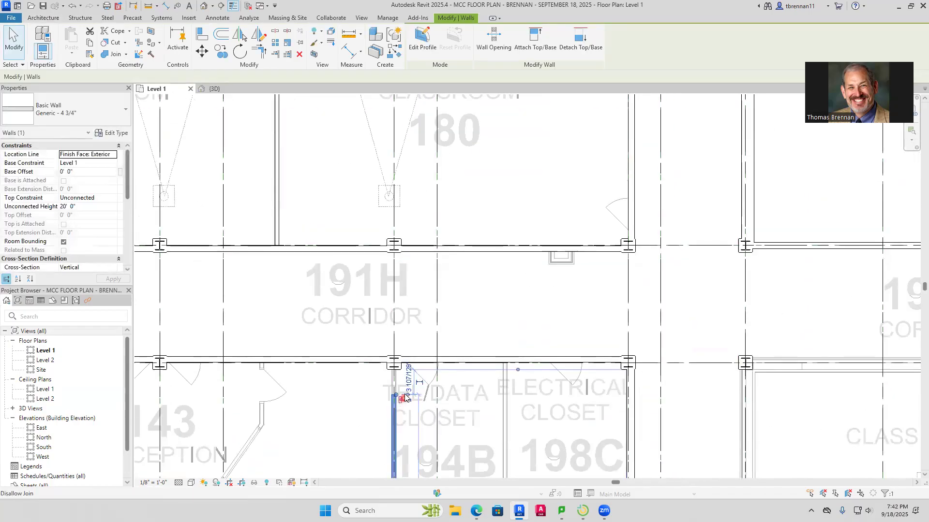
left_click_drag(398, 395, 395, 366)
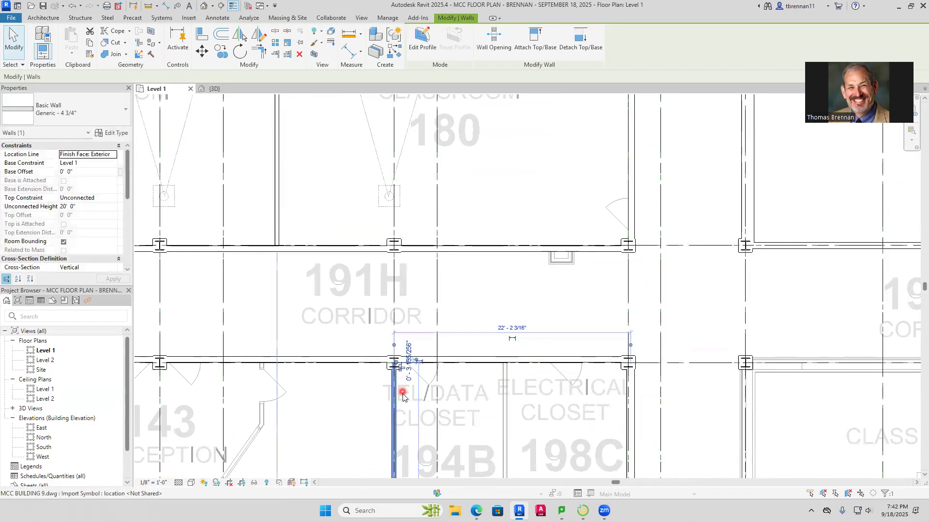
key("Escape")
Examine the traced walls across the Level 1 plan and in the 3D view of the whole building
scroll(407, 399, "down", 5)
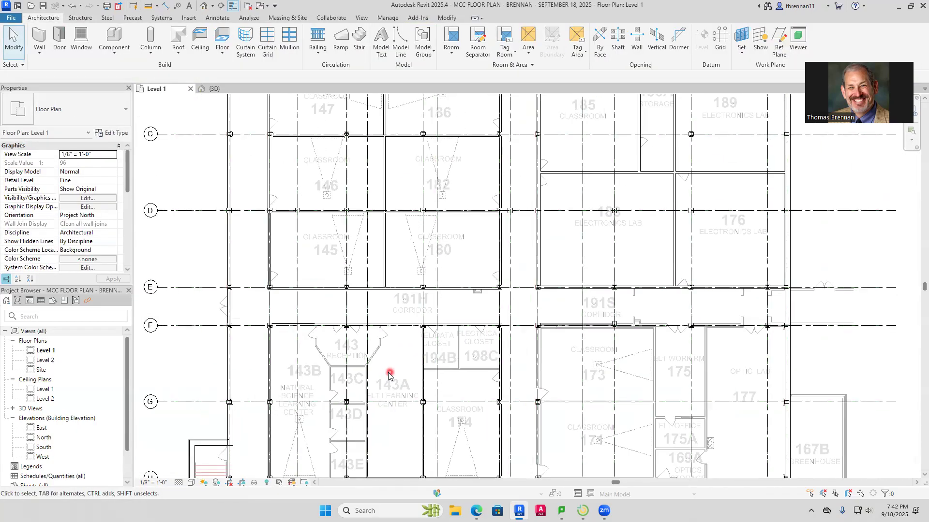
middle_click_drag(424, 237, 424, 238)
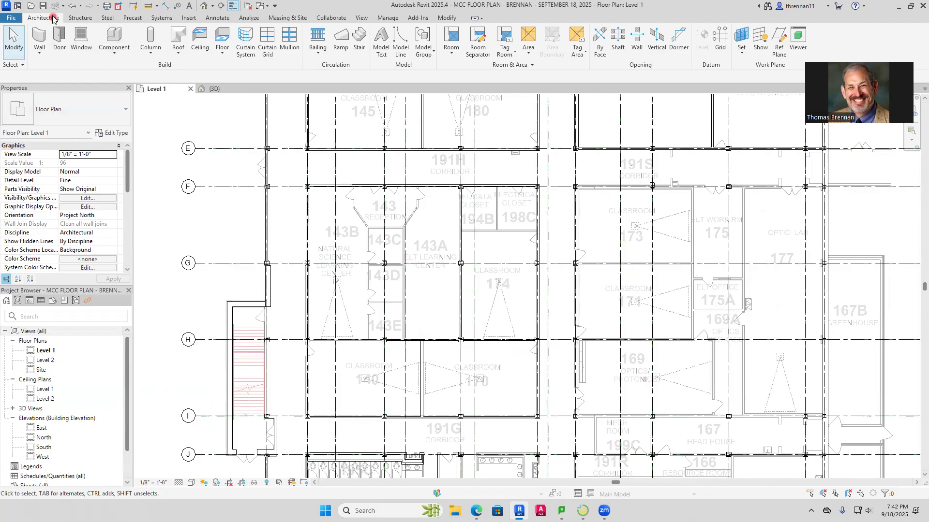
scroll(240, 208, "down", 5)
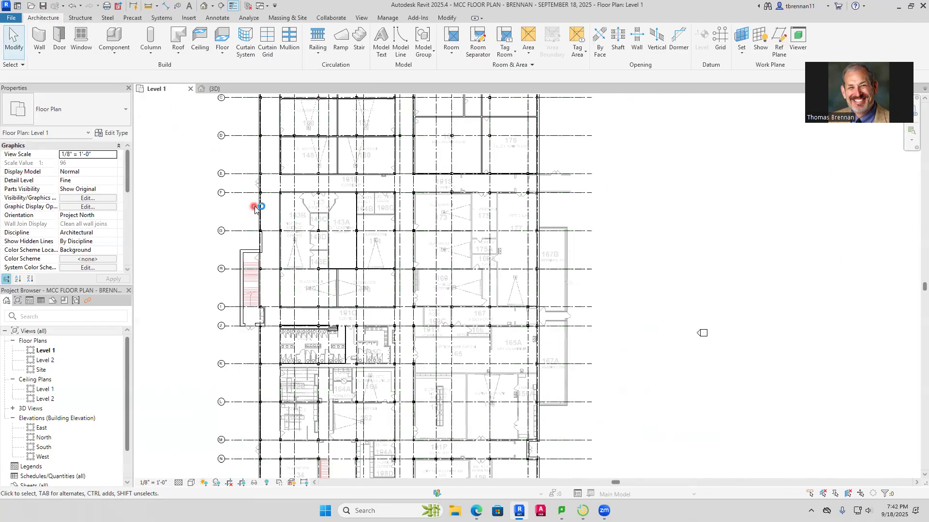
left_click(214, 89)
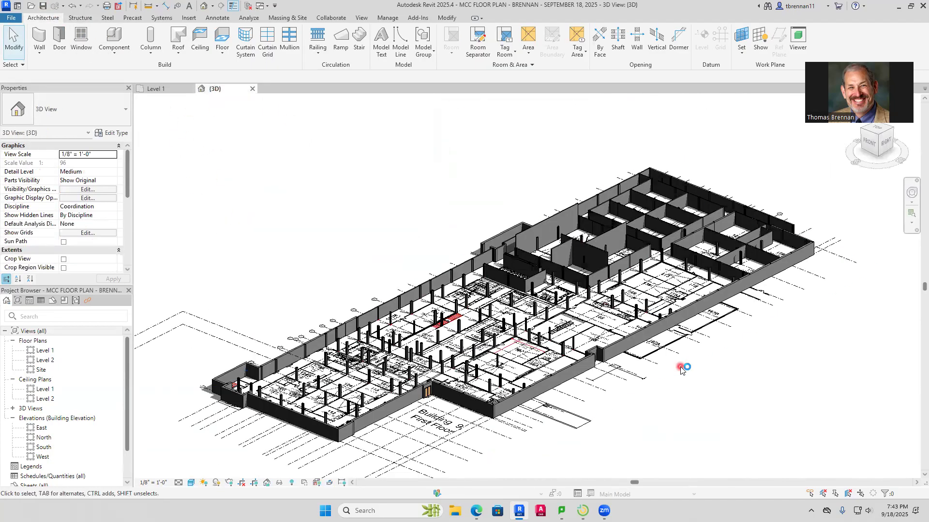
scroll(692, 400, "up", 1)
middle_click_drag(692, 399, 679, 402)
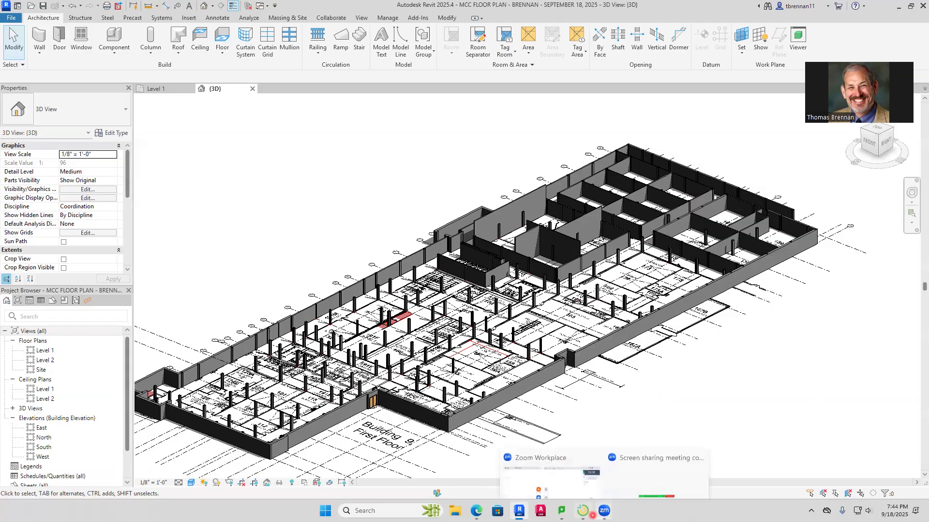
Switch to the course page in Edge and highlight the submission name MCC FLOOR PLAN - LASTNAME in the Revit floor plan assignment description
mouse_move(583, 512)
left_click(477, 511)
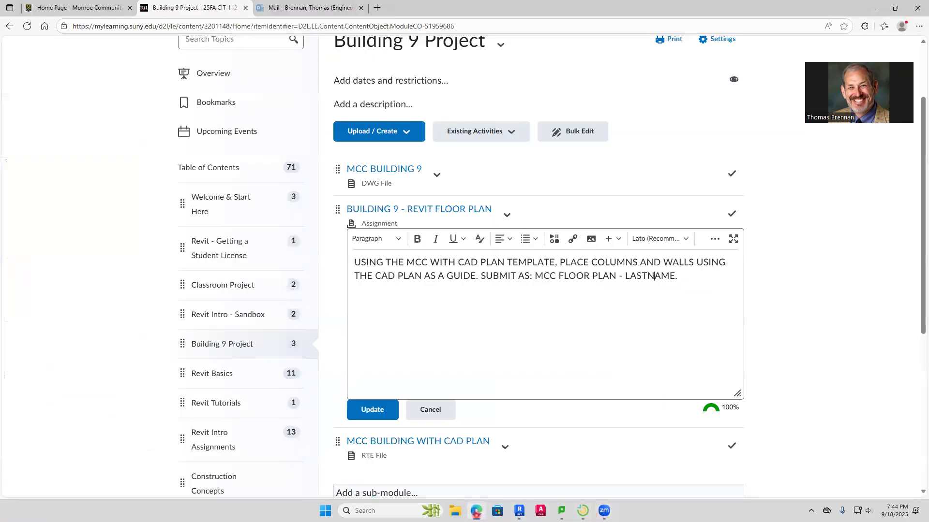
left_click_drag(534, 275, 634, 342)
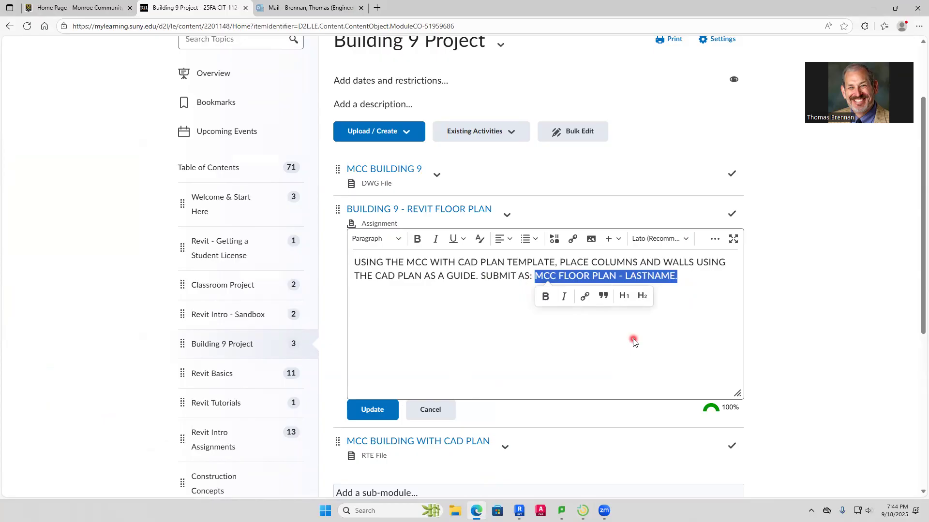
Try Heading 2, bold, italic and Heading 1 formatting on the submission name, and return the description to plain paragraph style
left_click(642, 296)
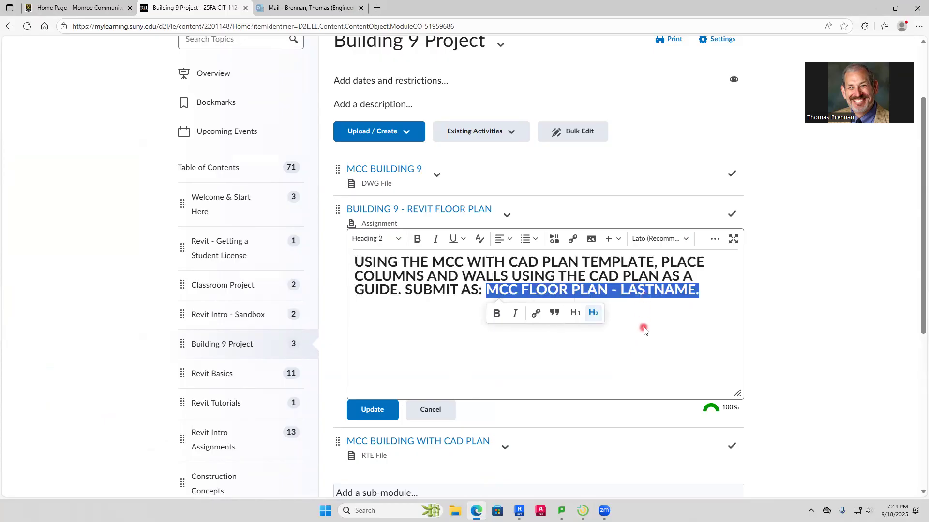
left_click(491, 315)
left_click(515, 316)
left_click(515, 315)
left_click(496, 314)
left_click(575, 313)
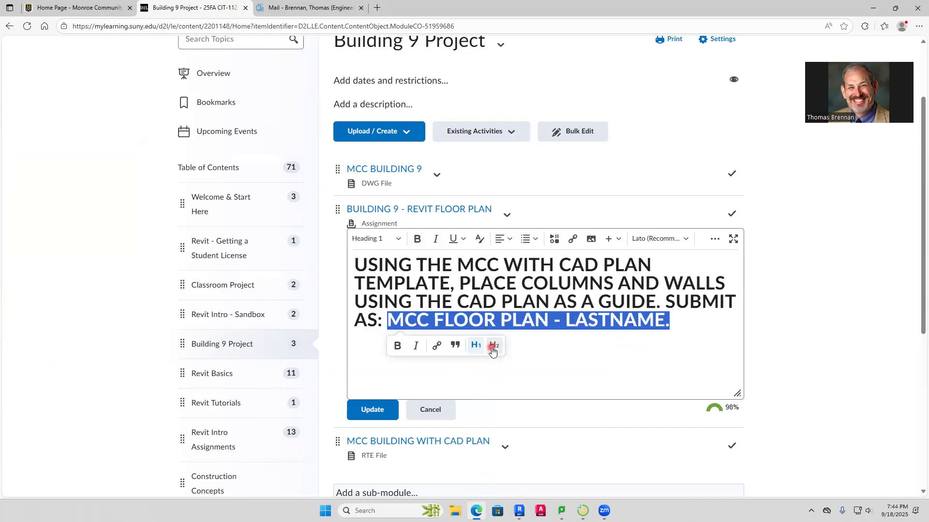
left_click(475, 346)
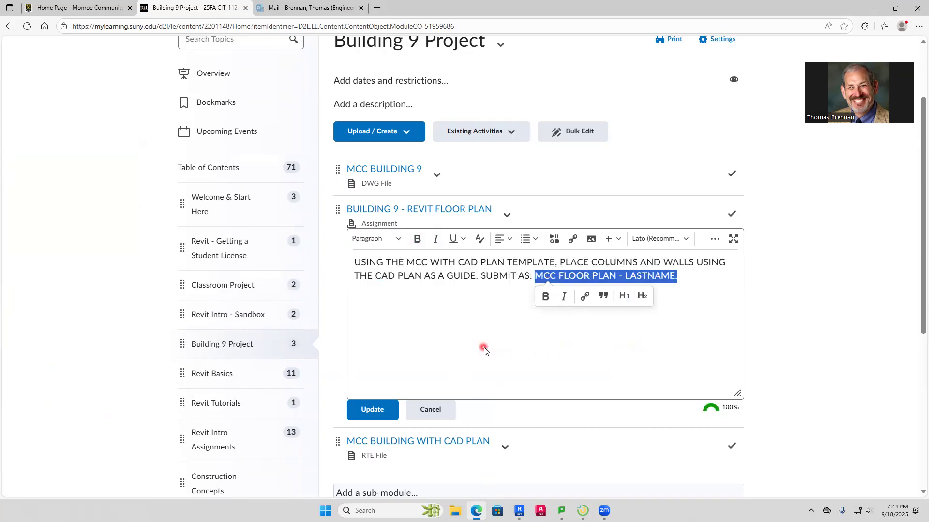
left_click(595, 344)
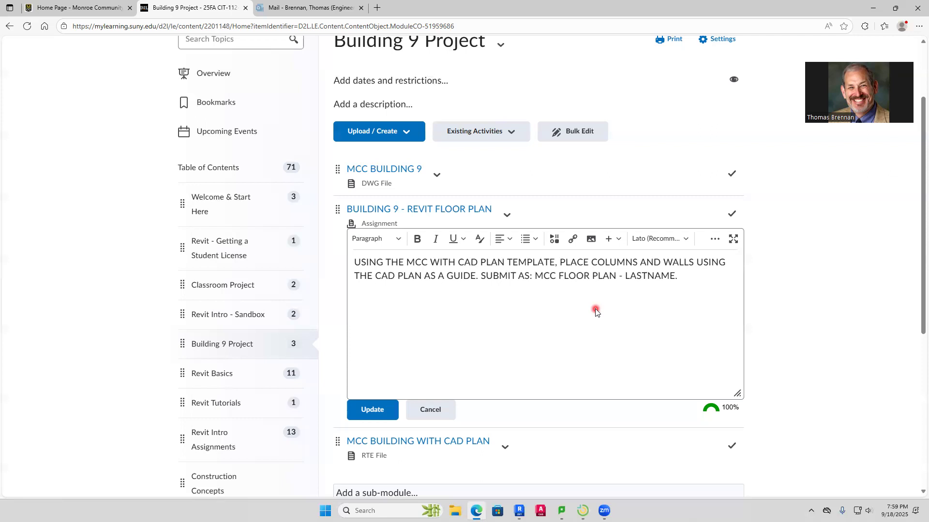
Update the Revit floor plan assignment description and switch back to the building's 3D view in Revit
left_click(390, 410)
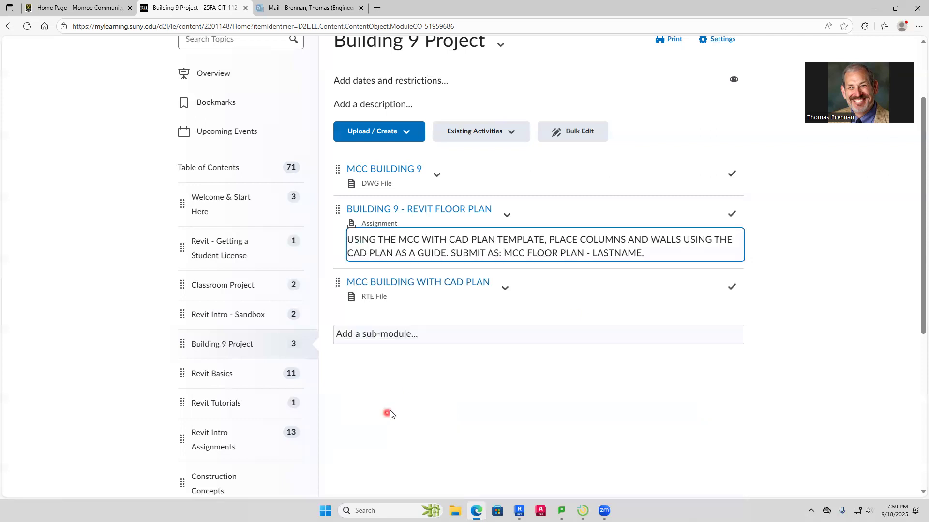
left_click(802, 303)
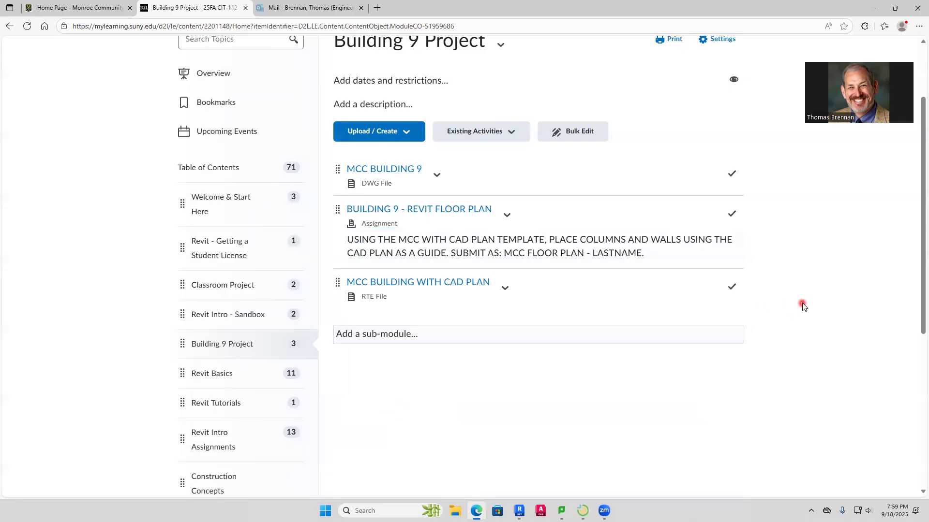
scroll(322, 264, "up", 1)
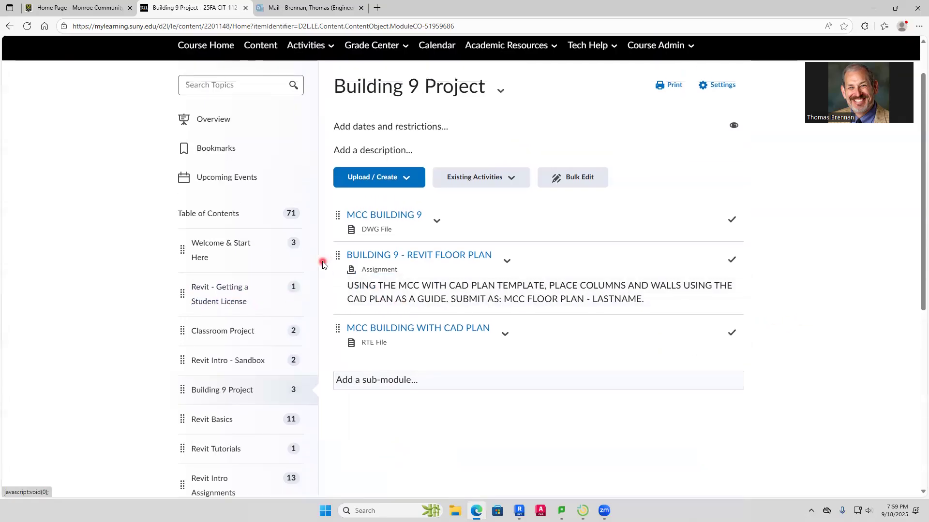
scroll(322, 264, "up", 1)
left_click(519, 511)
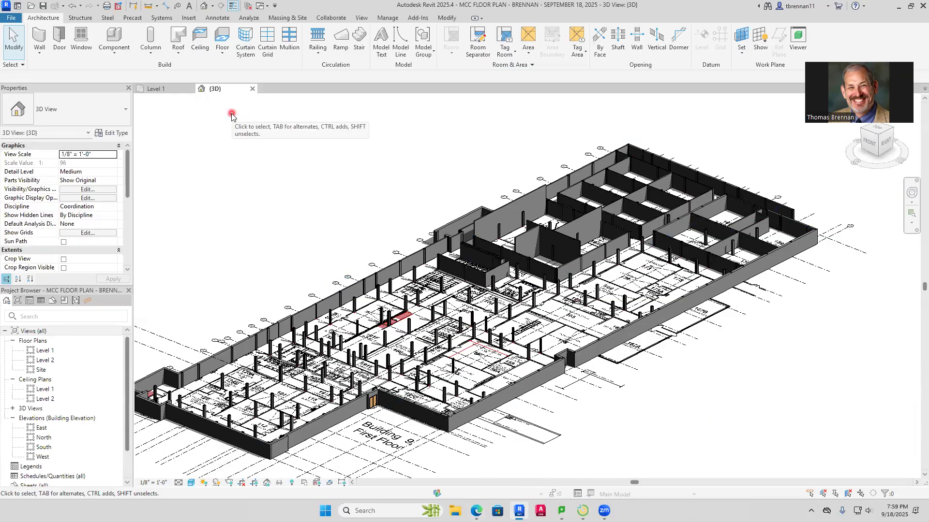
scroll(235, 237, "down", 2)
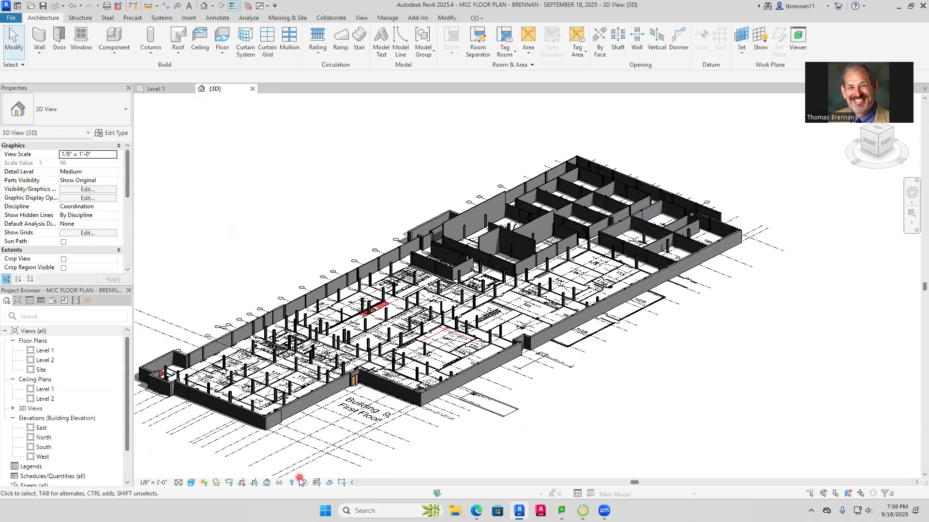
left_click(279, 482)
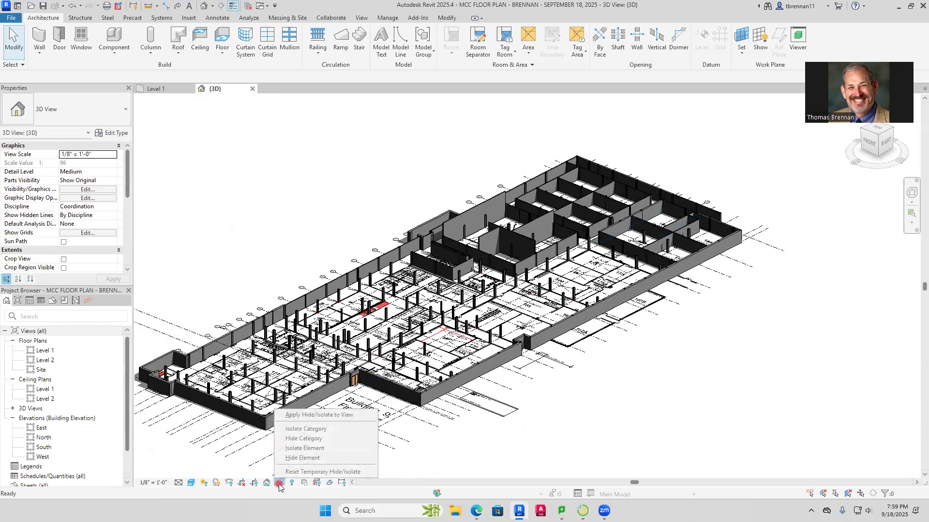
left_click(445, 387)
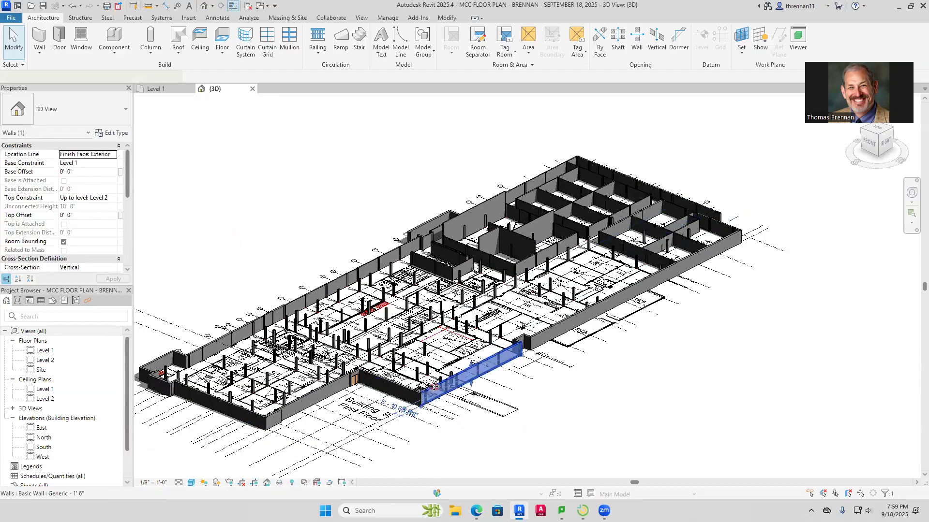
left_click(292, 484)
left_click(292, 483)
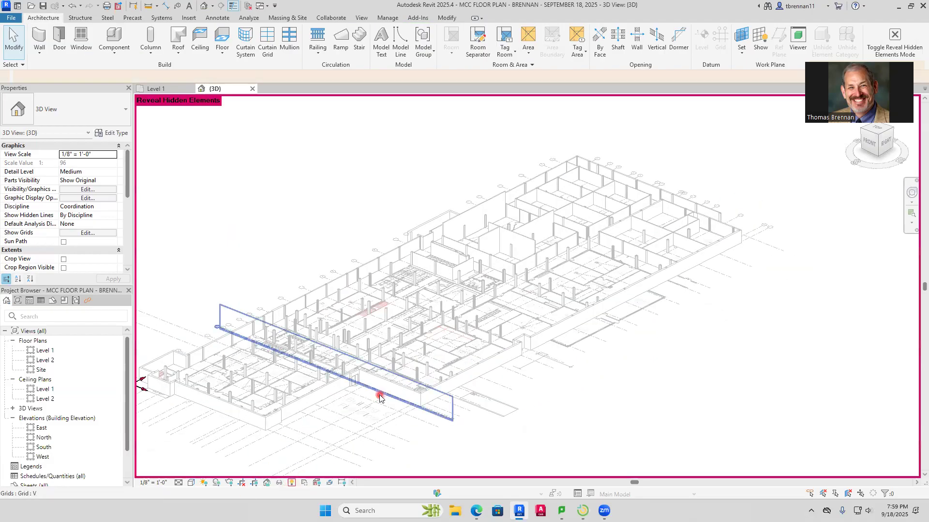
left_click(291, 483)
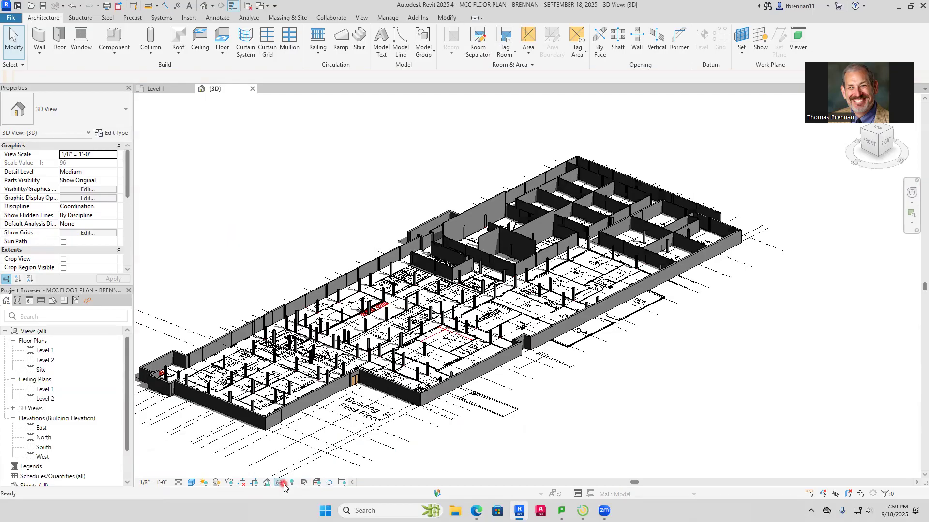
Temporarily isolate the Walls category in the 3D view, using the exterior wall right of the entrance
left_click(432, 387)
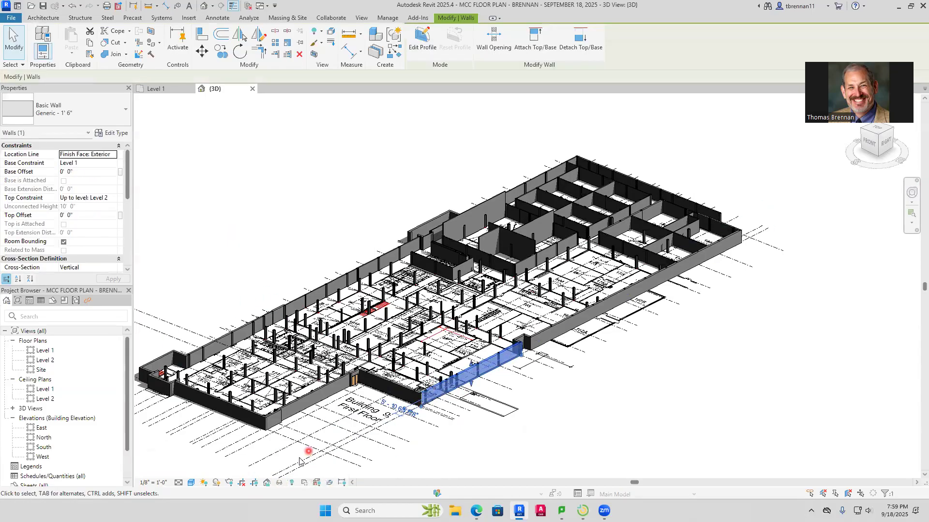
left_click(279, 482)
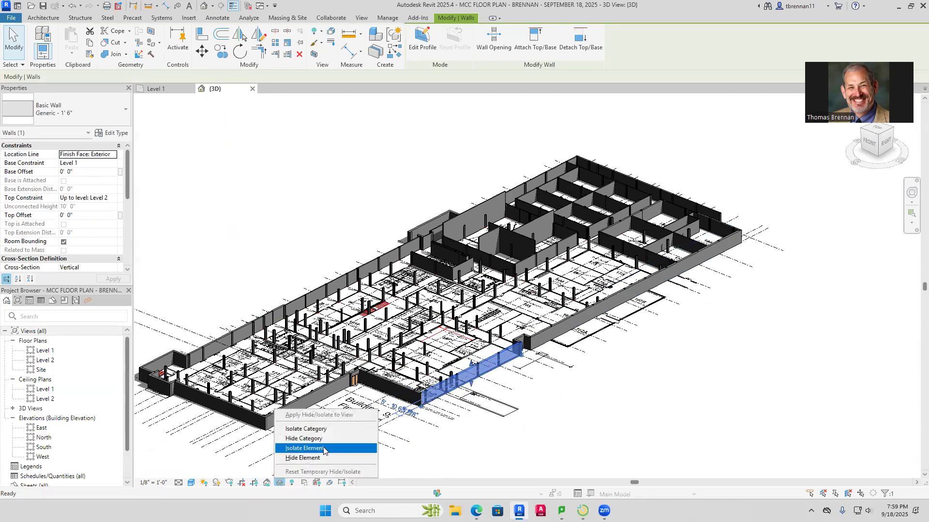
left_click(333, 430)
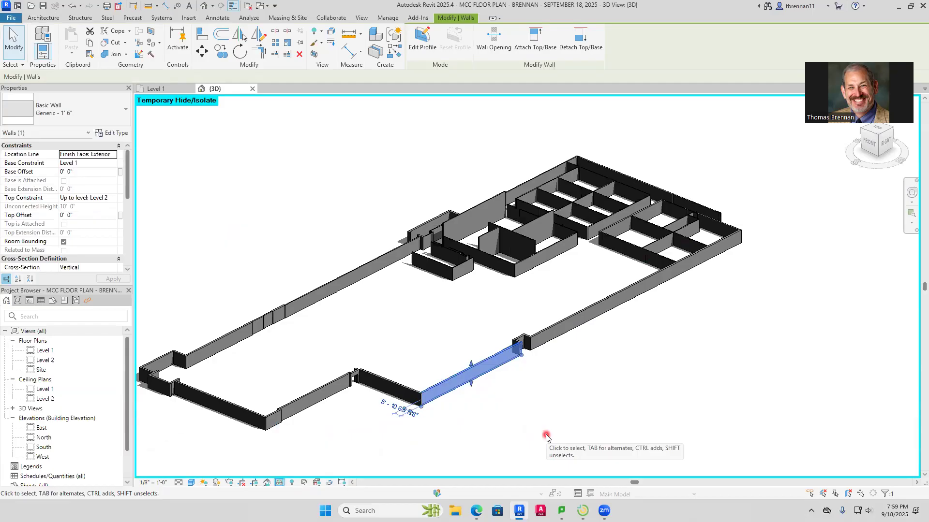
Select all the isolated walls together and set their top constraint to Up to level: Level 2
scroll(539, 416, "down", 2)
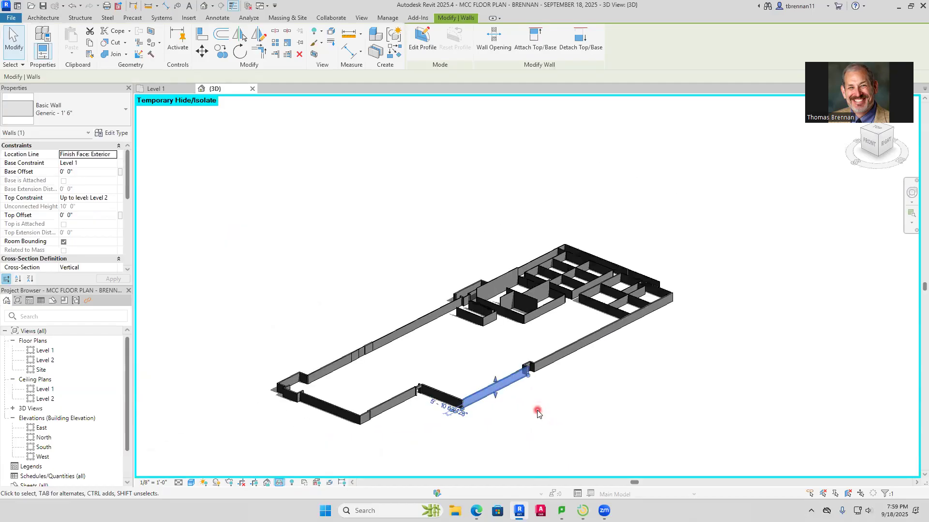
left_click_drag(239, 445, 688, 203)
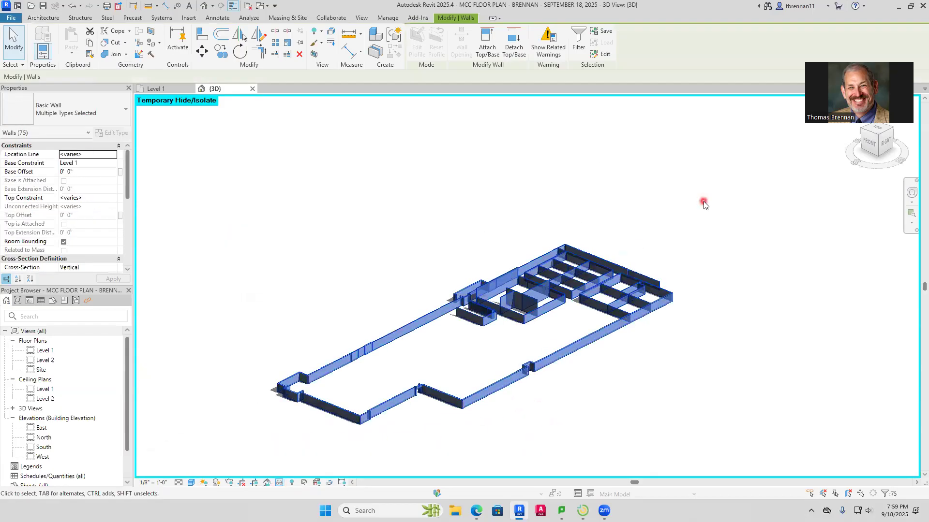
left_click(113, 197)
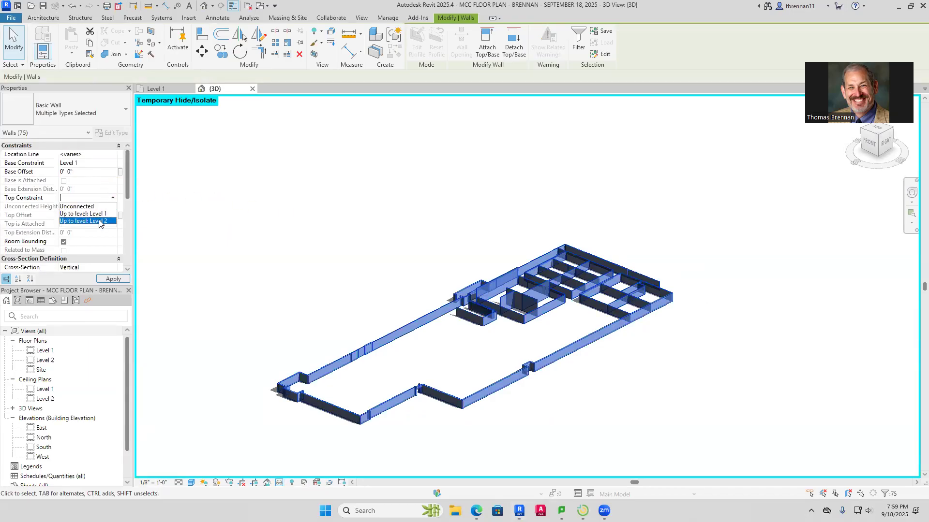
left_click(83, 221)
left_click(279, 254)
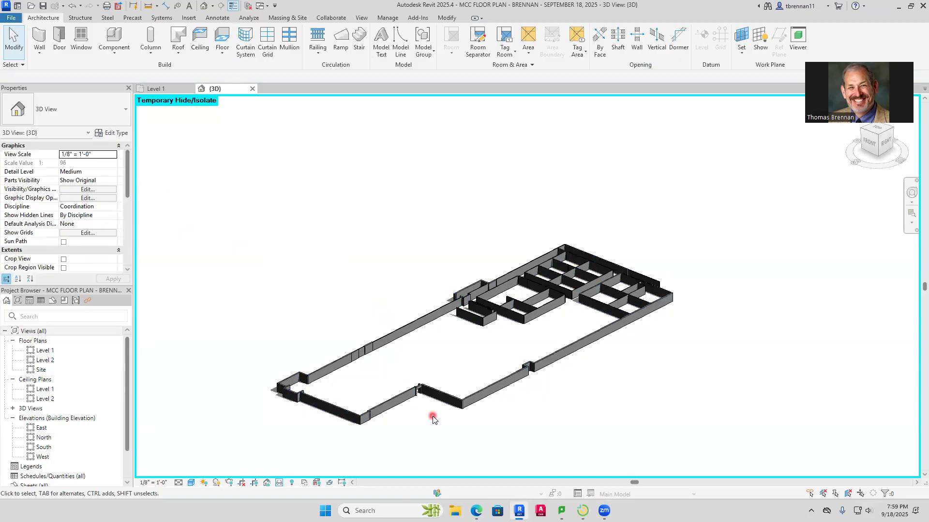
Check the wall heights around the entrance and the whole building, and save the project
scroll(433, 420, "up", 6)
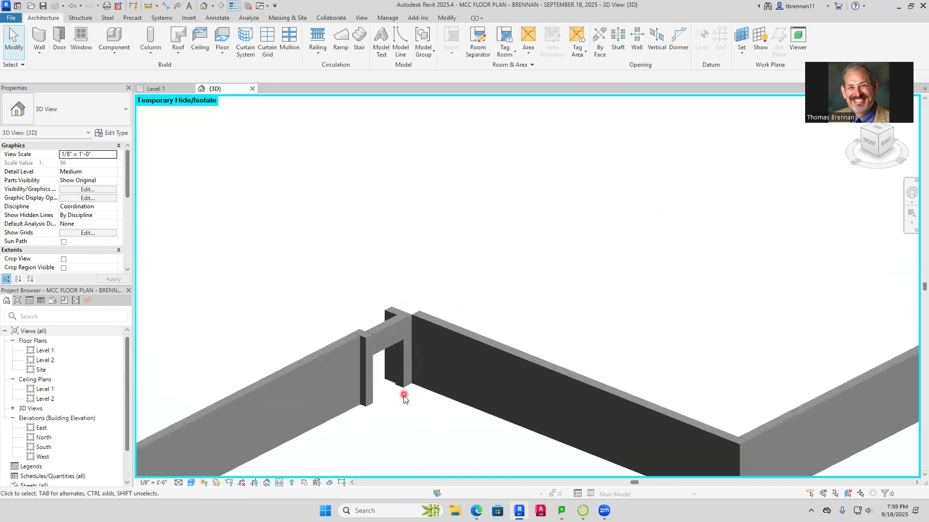
scroll(404, 398, "down", 8)
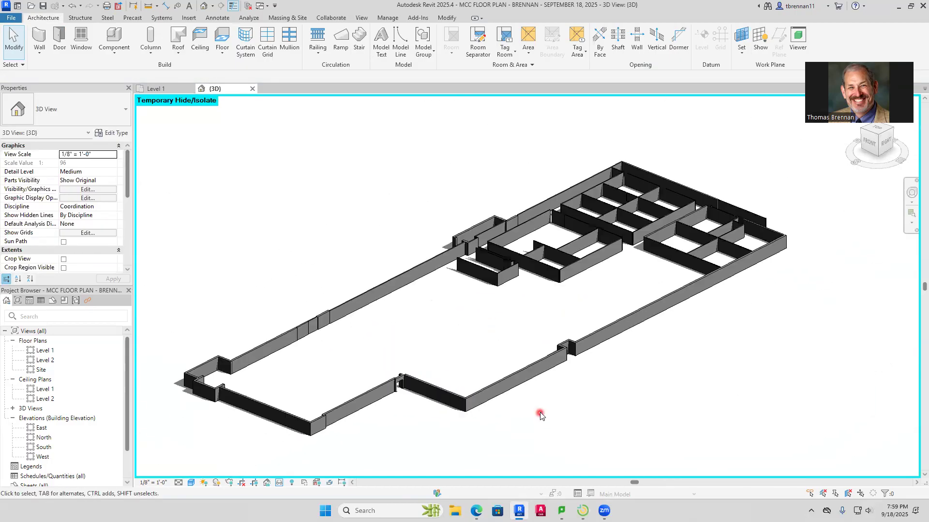
middle_click_drag(540, 416, 538, 427)
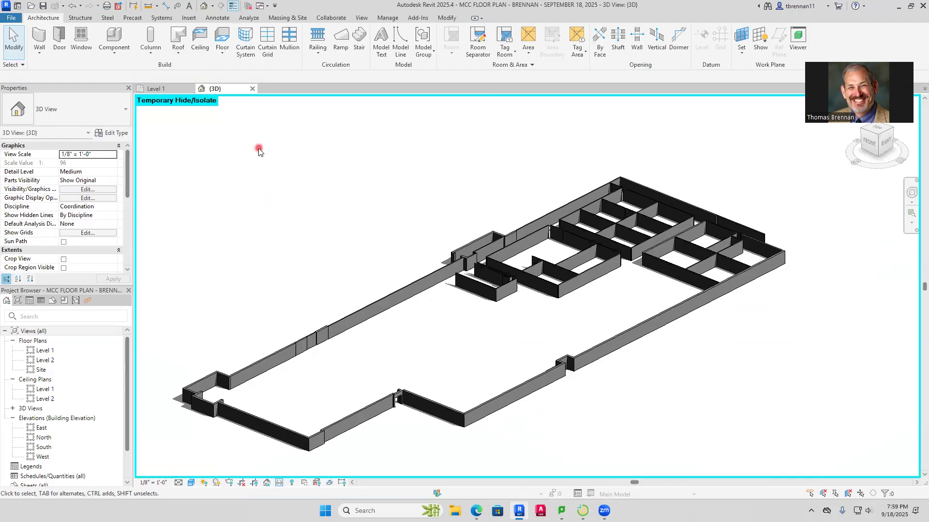
left_click(43, 8)
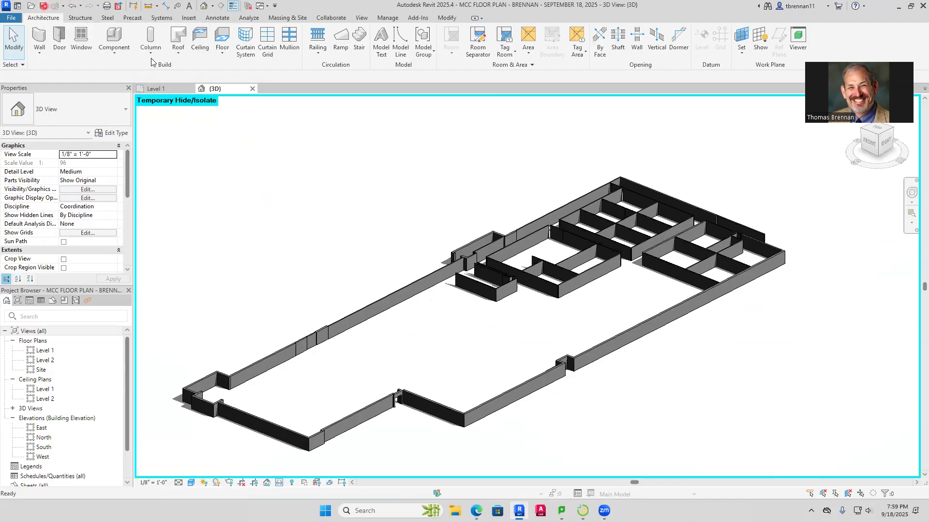
Briefly reveal the hidden elements, and reset the temporary hide/isolate so the whole model shows in 3D
left_click(291, 483)
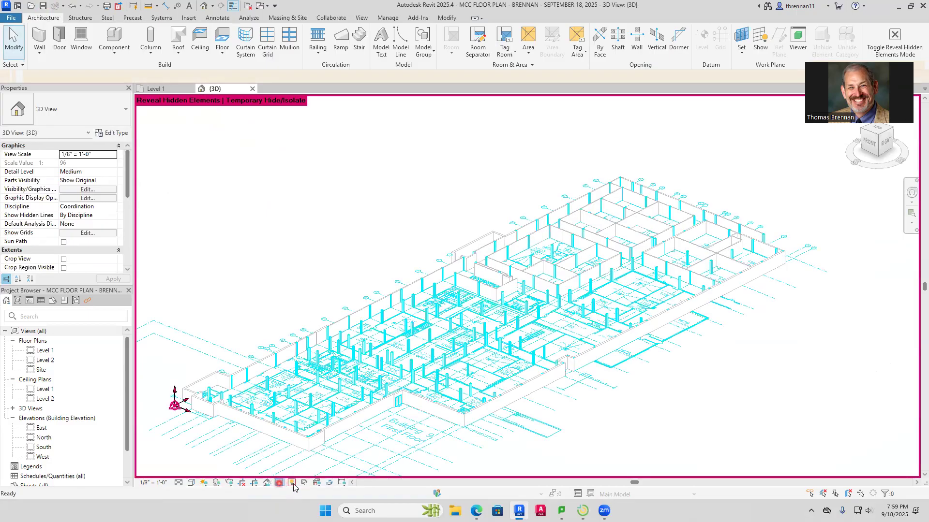
left_click(292, 483)
left_click(280, 485)
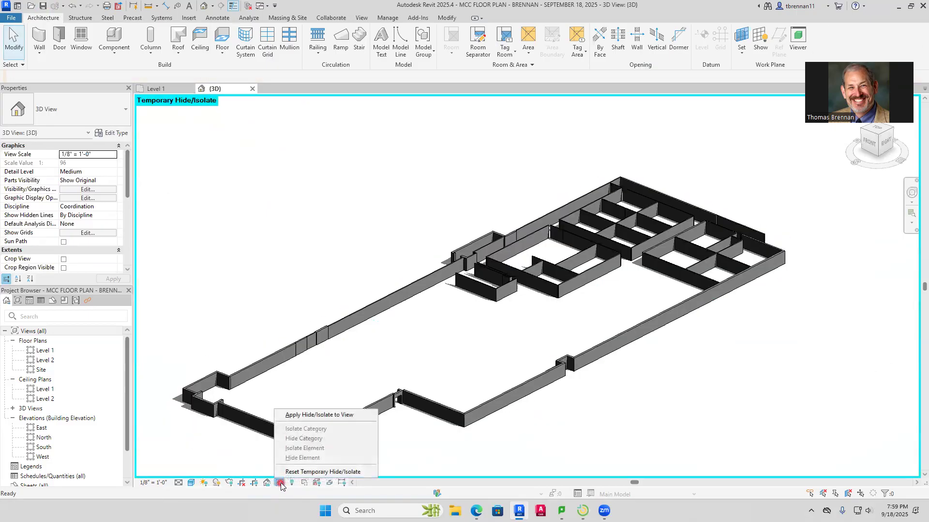
left_click(290, 471)
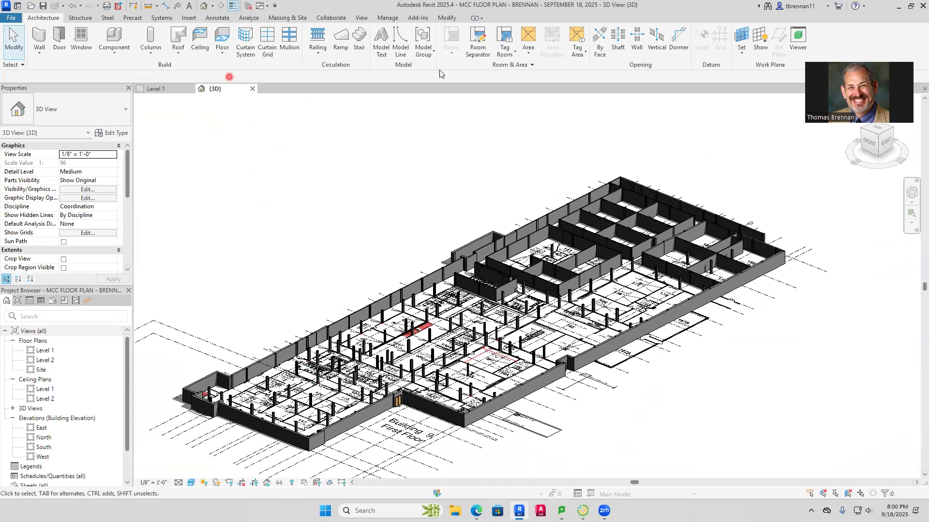
Close Revit, saving the changes to the MCC floor plan project
left_click(915, 9)
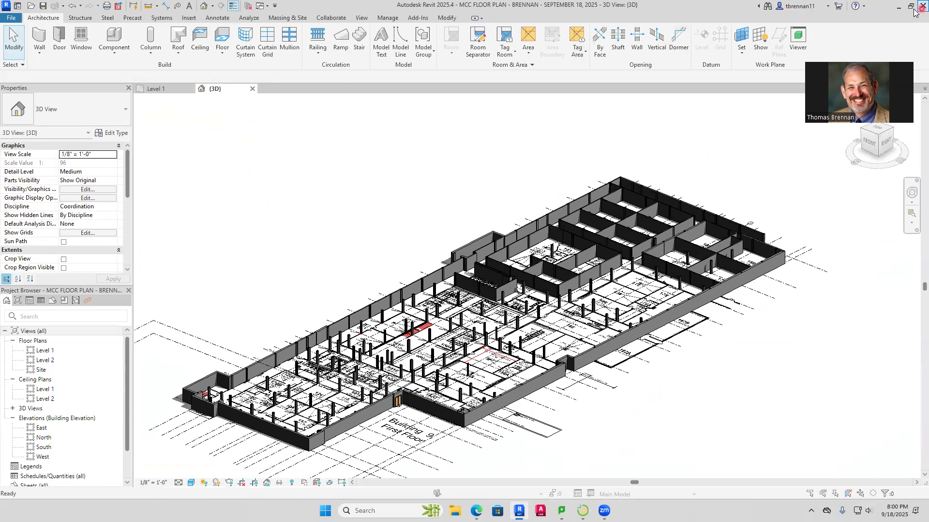
left_click(454, 264)
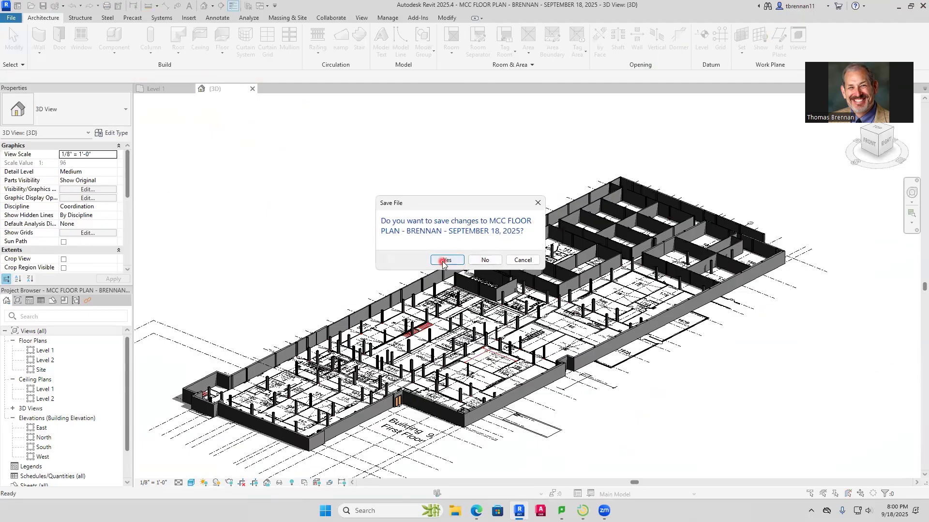